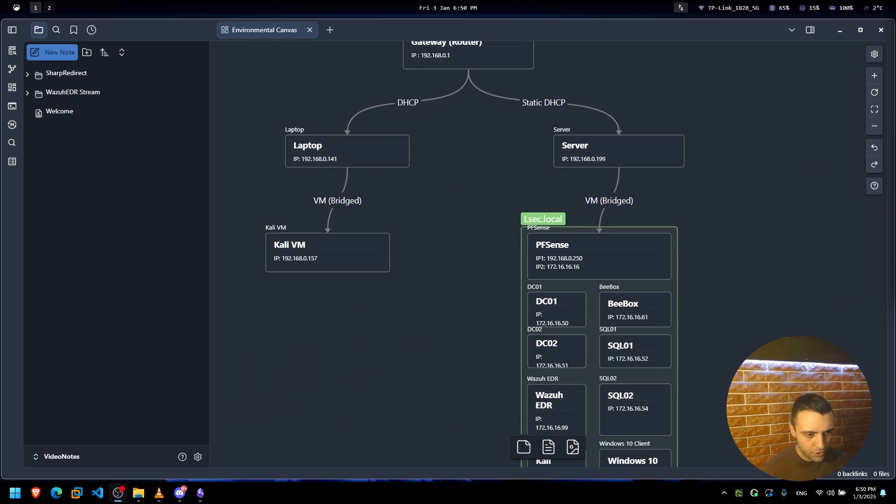
# Pan the lab network canvas to show the Gateway box and inspect the Wazuh EDR card.
pyautogui.rightClick(432, 201)
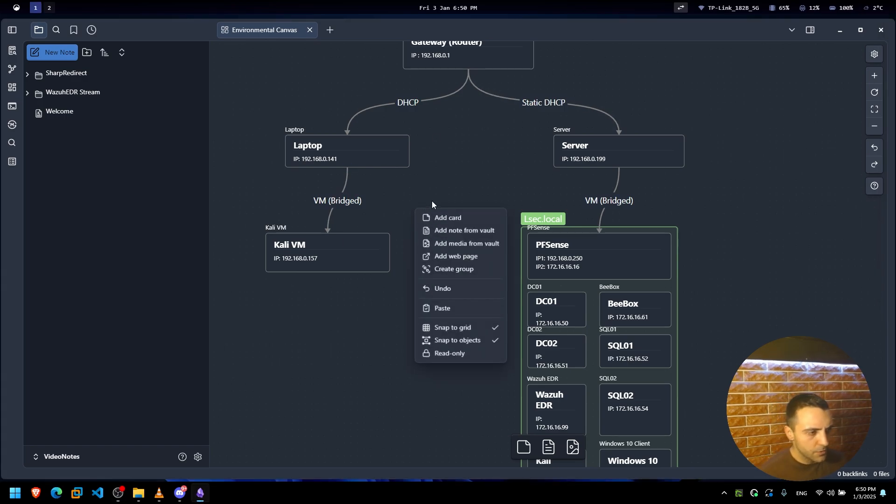
pyautogui.click(465, 167)
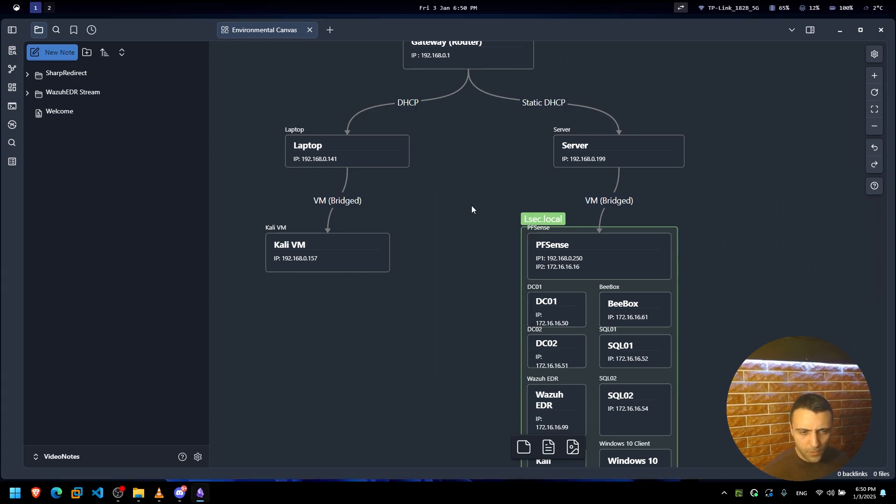
pyautogui.moveTo(471, 206); pyautogui.dragTo(455, 265)
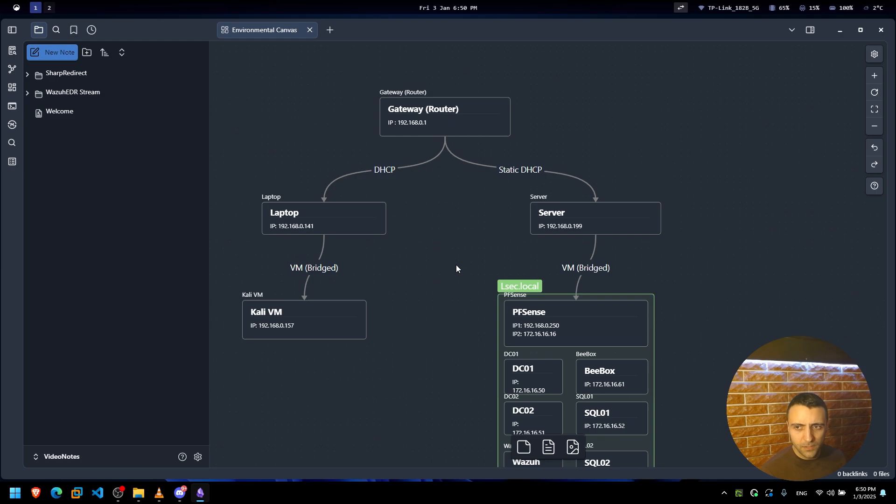
pyautogui.scroll(-1, 448, 276)
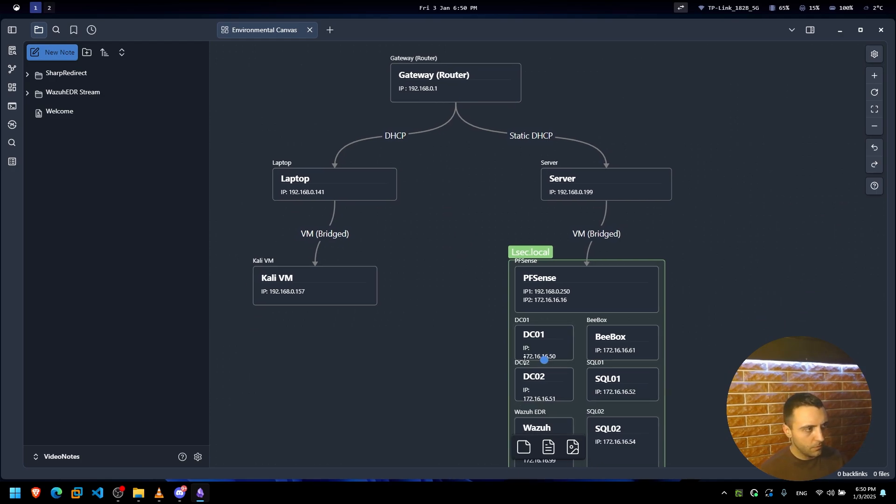
pyautogui.scroll(-1, 464, 320)
pyautogui.click(541, 394)
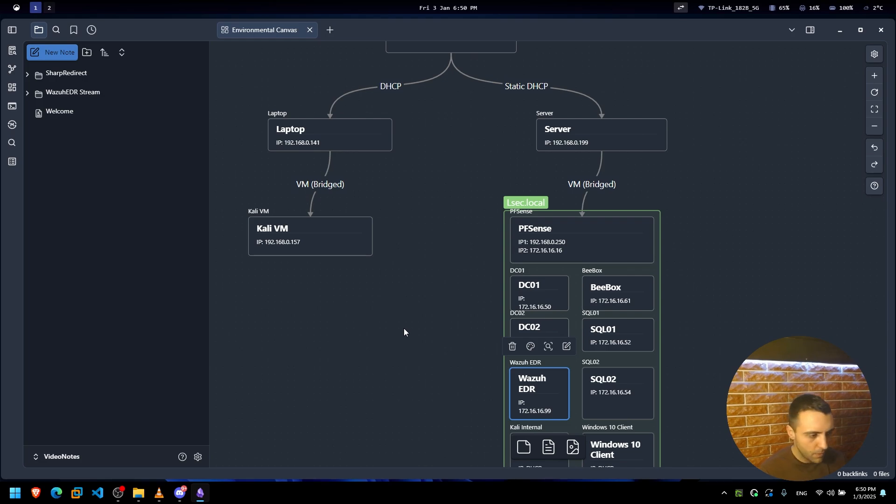
pyautogui.scroll(-1, 461, 285)
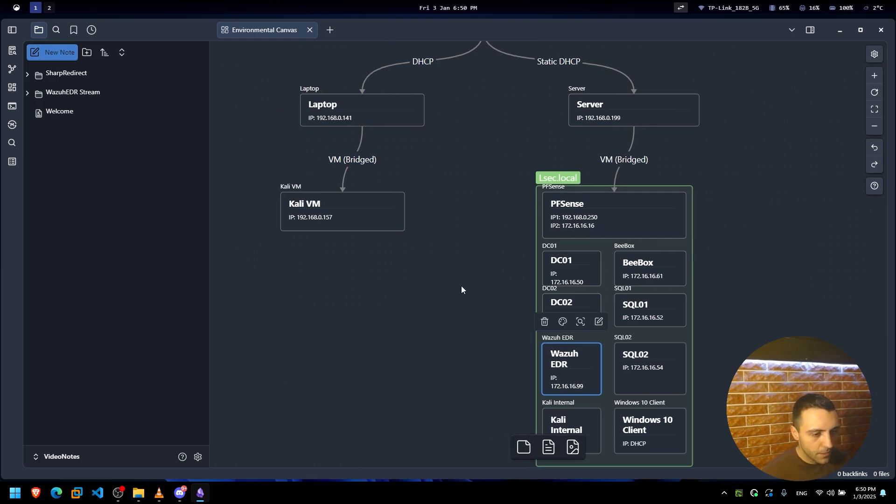
pyautogui.click(299, 312)
# On workspace 2, wake the Client01 VM and lift its lock screen to reach sign-in.
pyautogui.hotkey('alt', '2')
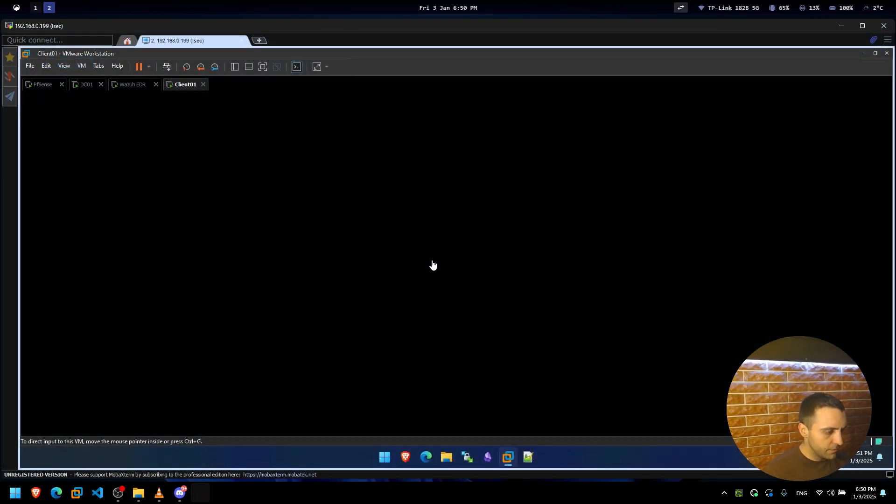
pyautogui.click(417, 425)
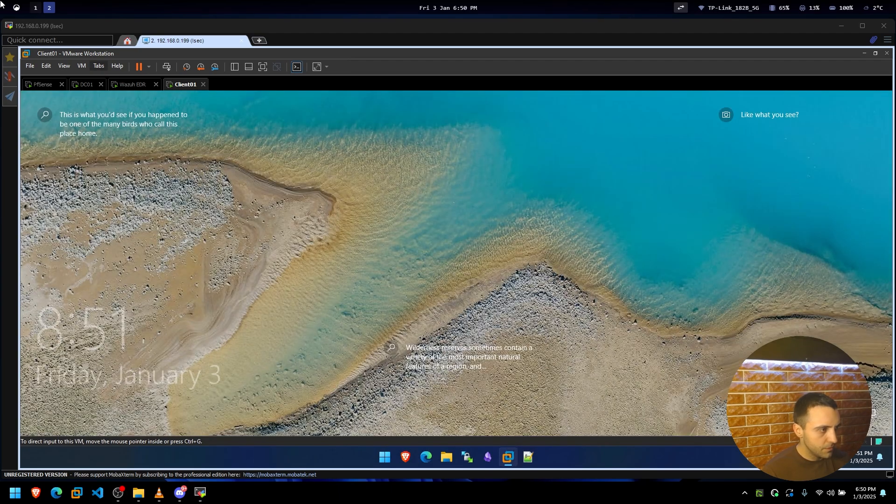
pyautogui.click(427, 211)
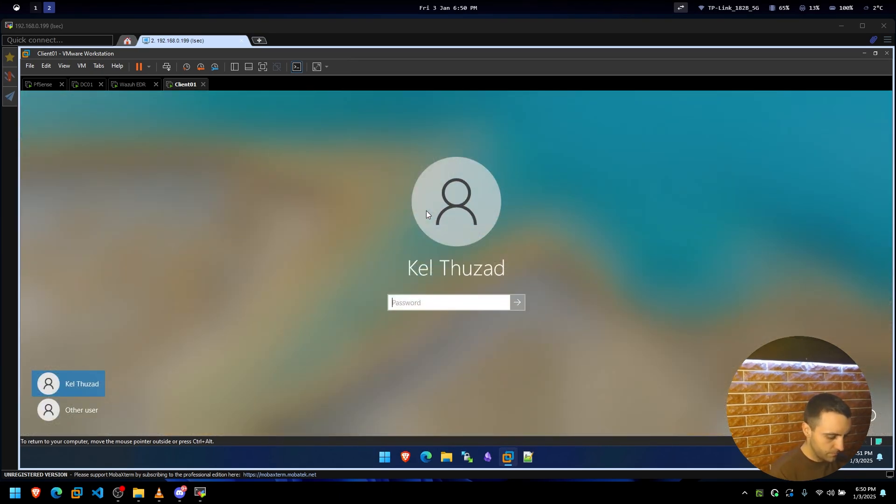
# Switch back to workspace 1.
pyautogui.hotkey('alt', '1')
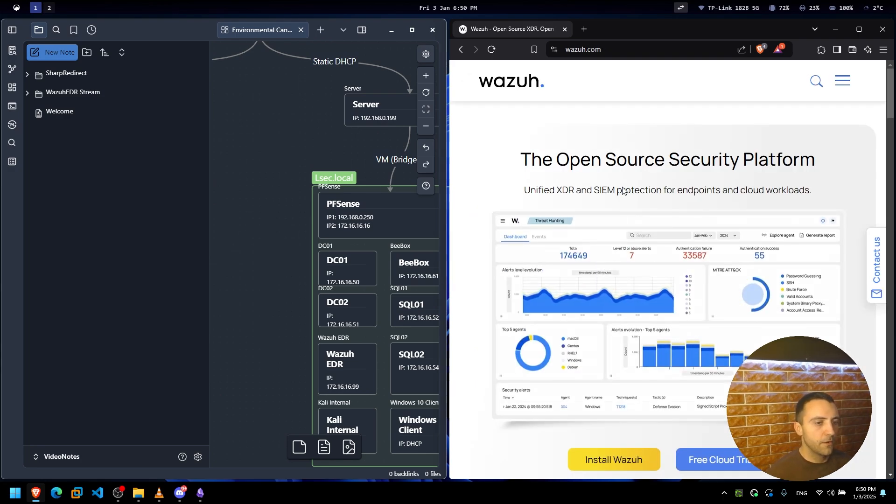
# Scroll through the Wazuh homepage's XDR overview sections.
pyautogui.scroll(-3, 625, 210)
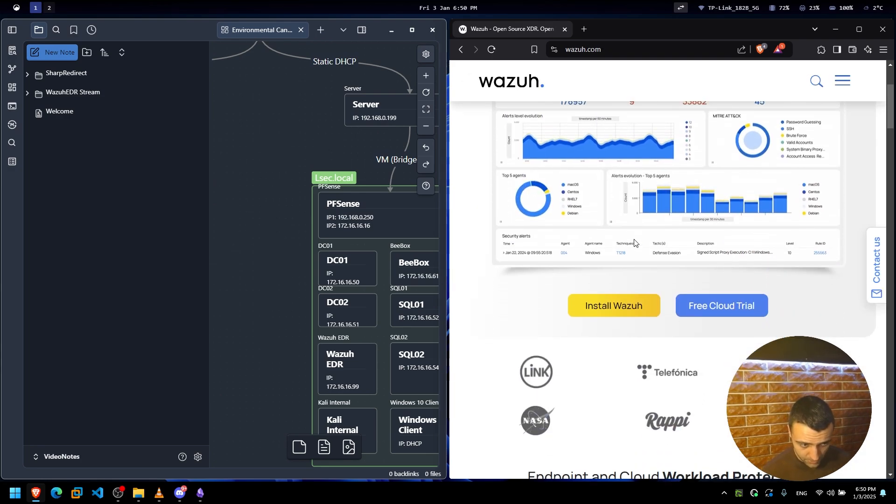
pyautogui.scroll(-7, 634, 242)
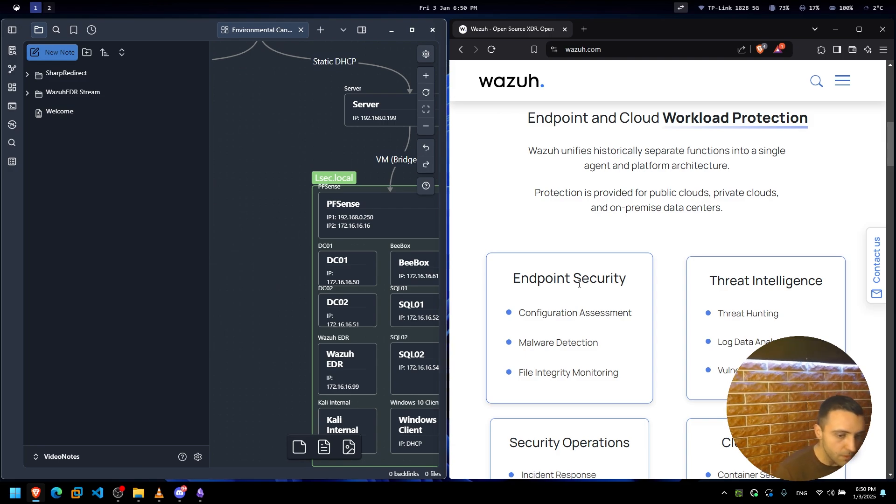
pyautogui.scroll(-9, 559, 286)
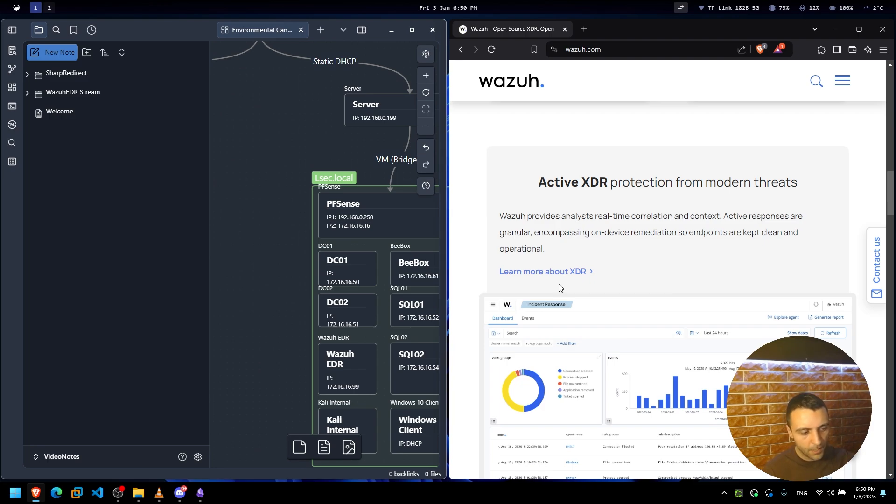
pyautogui.scroll(-4, 559, 287)
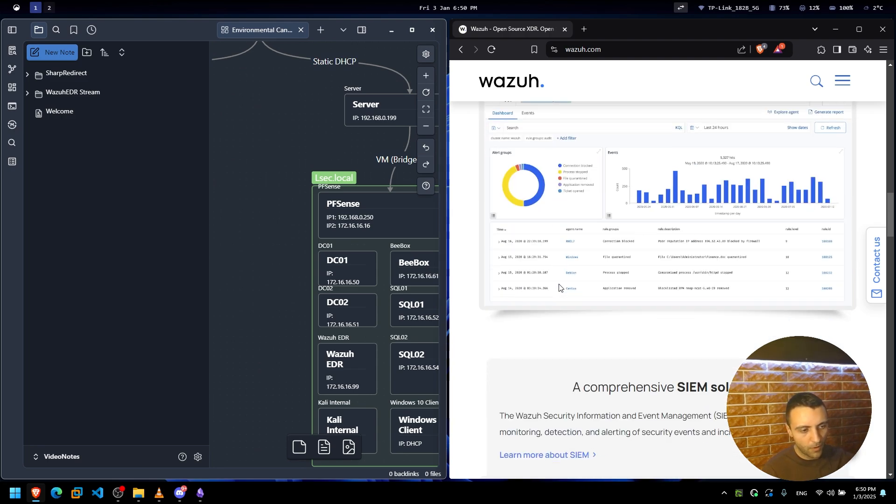
pyautogui.scroll(-1, 559, 287)
pyautogui.scroll(-2, 560, 285)
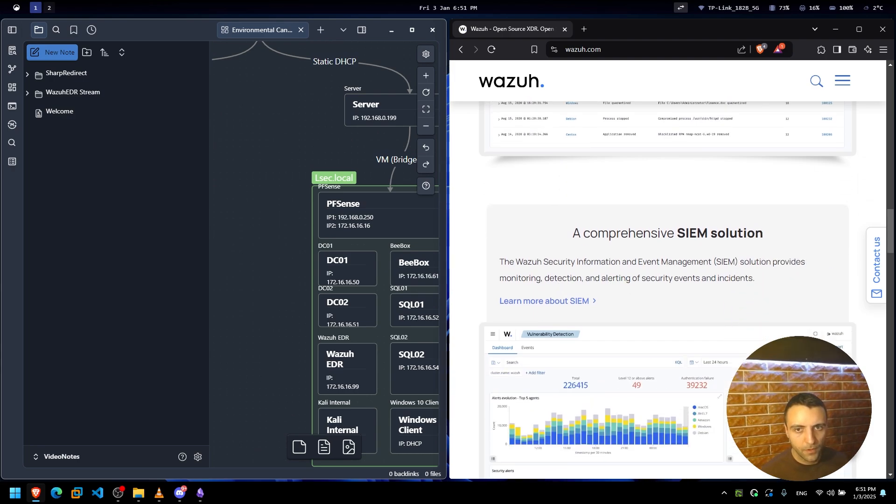
pyautogui.hotkey('alt', 'Tab')
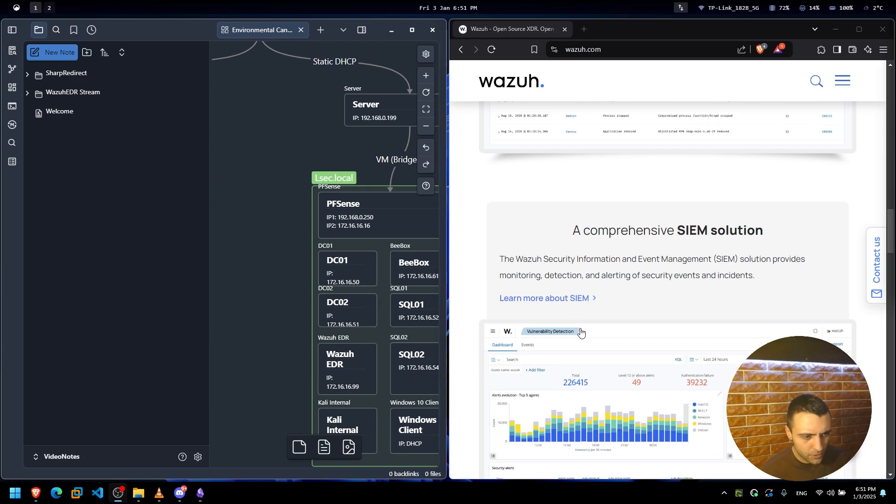
# Read the SIEM section and the Install Wazuh / Free Cloud Trial offer, then minimize Brave.
pyautogui.scroll(-4, 582, 333)
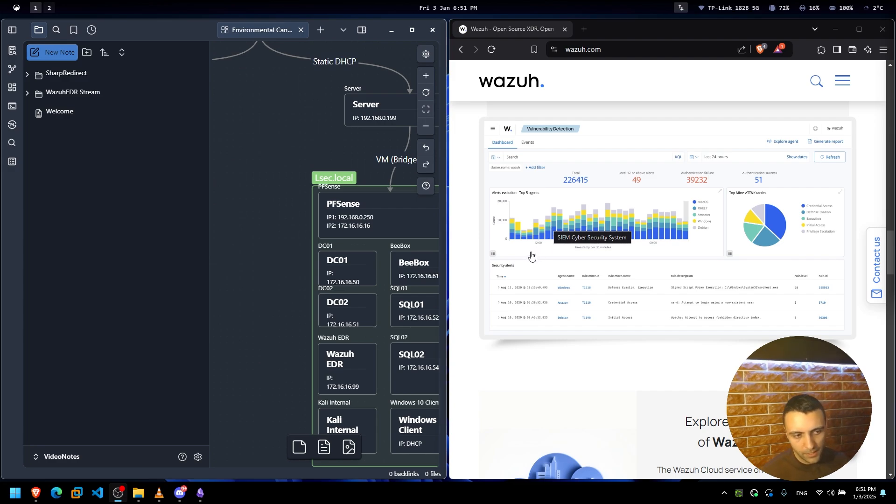
pyautogui.scroll(-10, 558, 257)
pyautogui.scroll(-15, 565, 256)
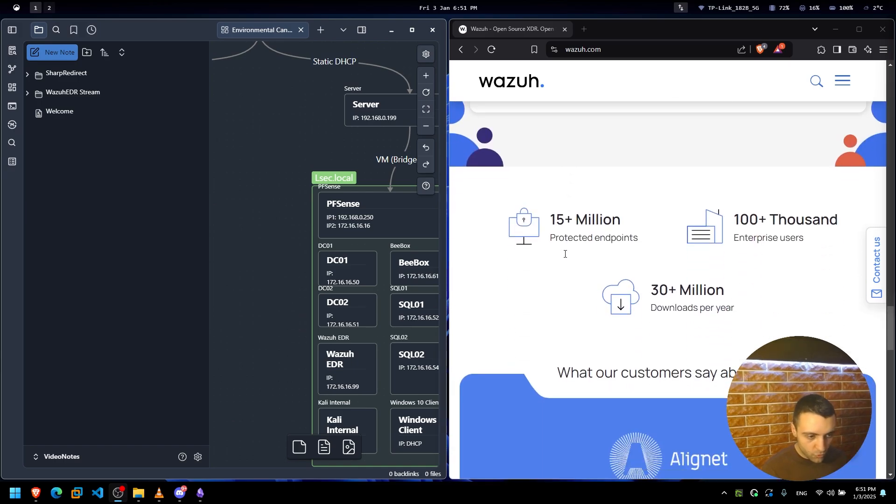
pyautogui.scroll(20, 596, 252)
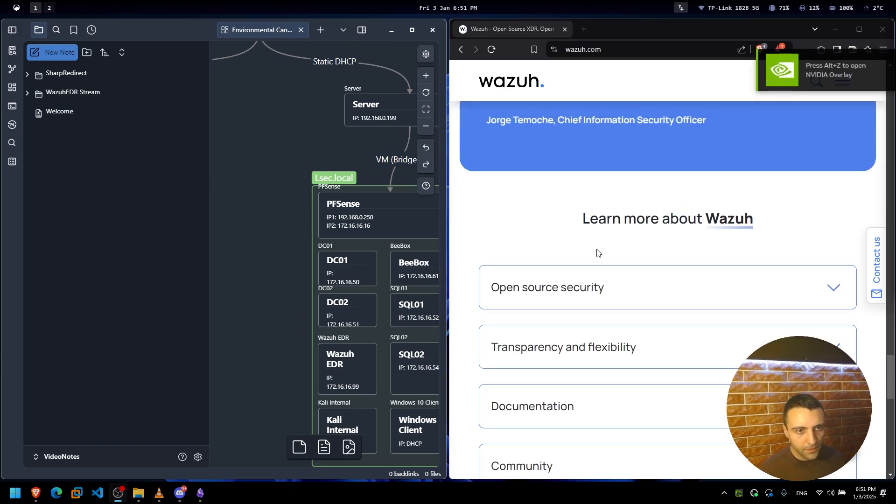
pyautogui.scroll(15, 597, 253)
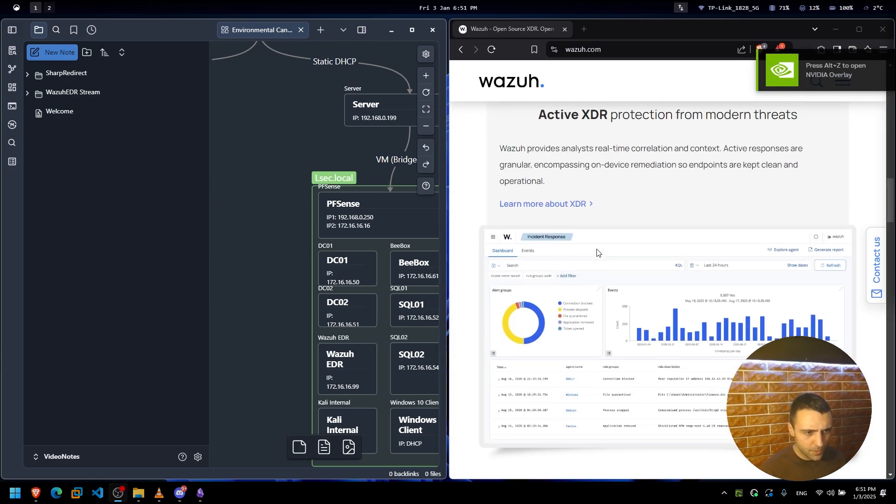
pyautogui.scroll(2, 597, 253)
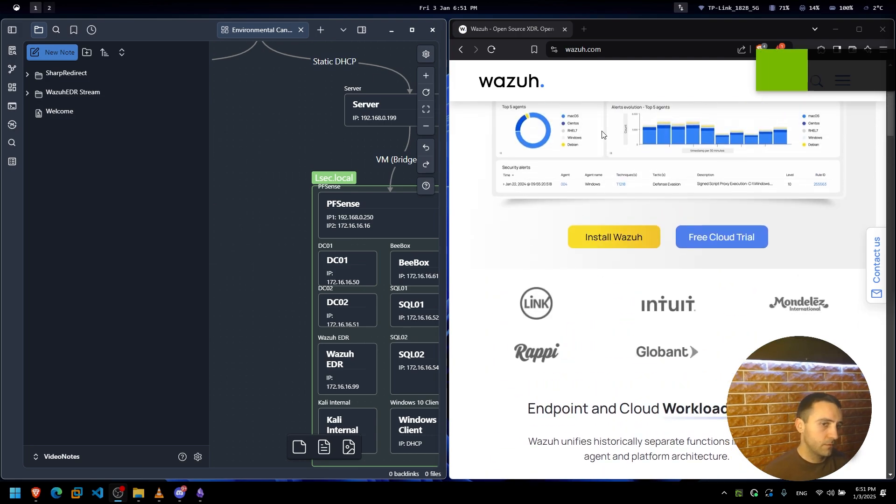
pyautogui.click(835, 29)
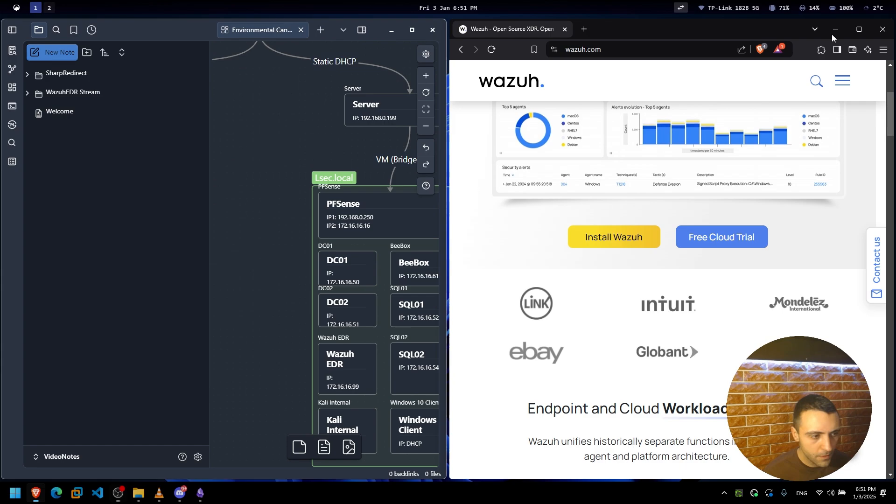
# Launch Notepad from the system search by typing 'note'.
pyautogui.scroll(3, 464, 263)
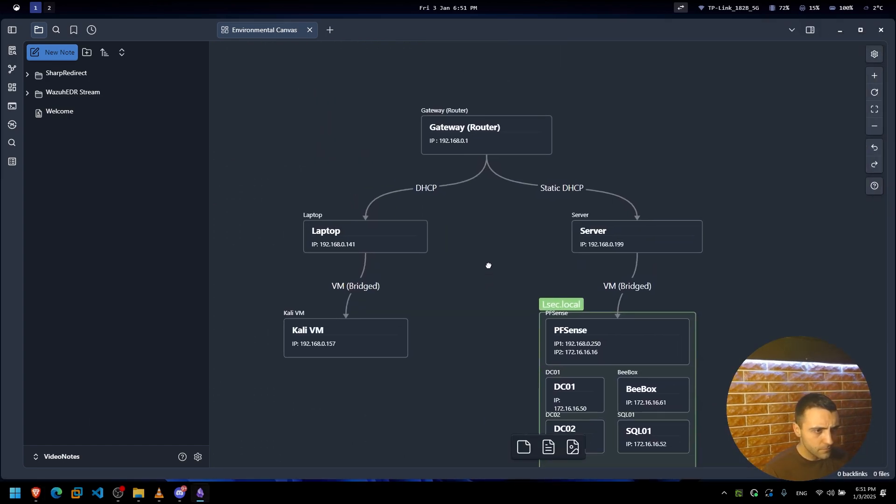
pyautogui.scroll(-2, 487, 253)
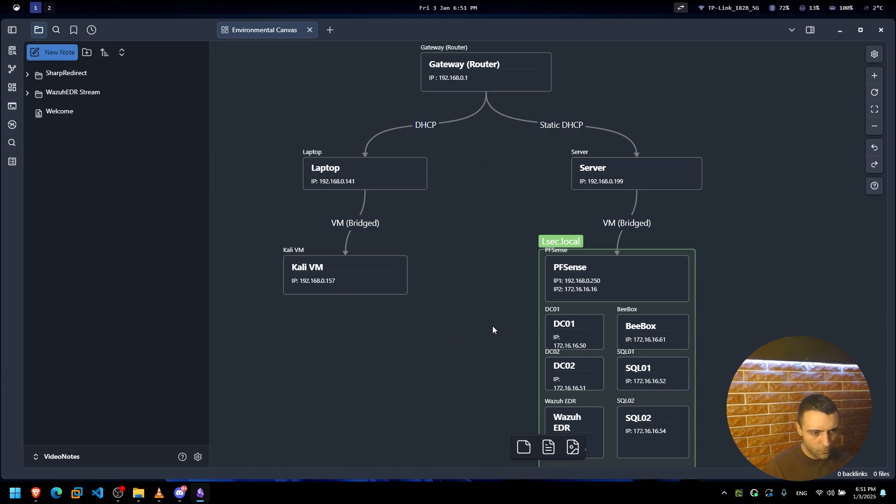
pyautogui.scroll(-2, 494, 326)
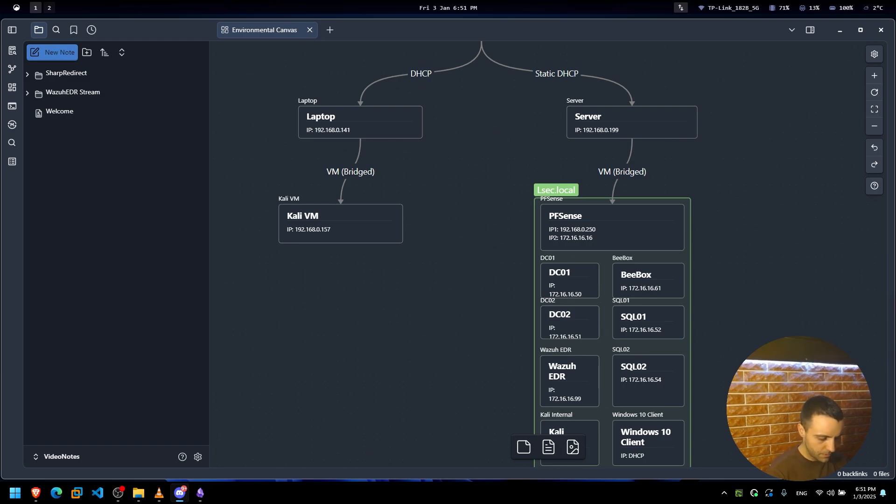
pyautogui.press('super')
pyautogui.write('note')
pyautogui.press('Return')
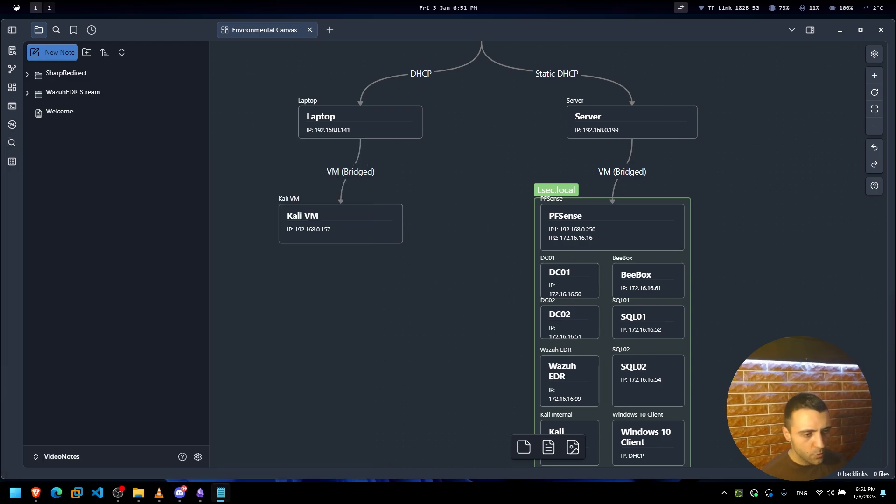
# Return to the Obsidian canvas and pan the Gateway (Router) into view.
pyautogui.click(505, 217)
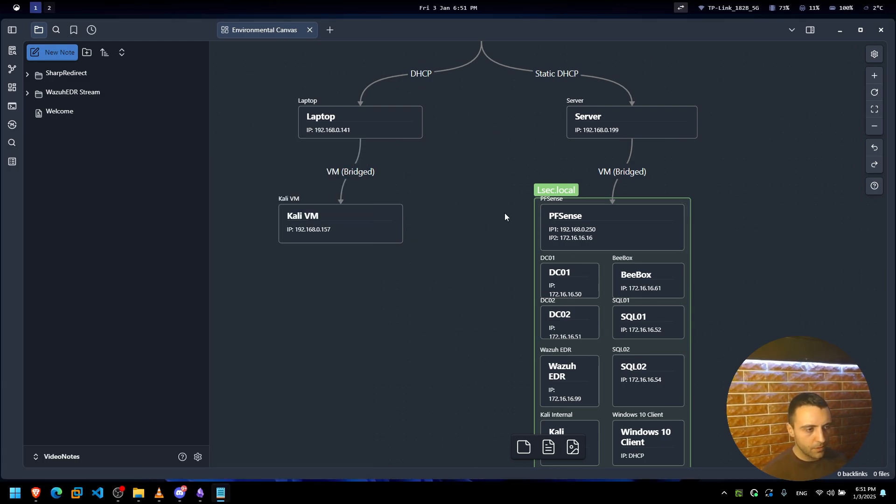
pyautogui.rightClick(504, 213)
pyautogui.click(460, 229)
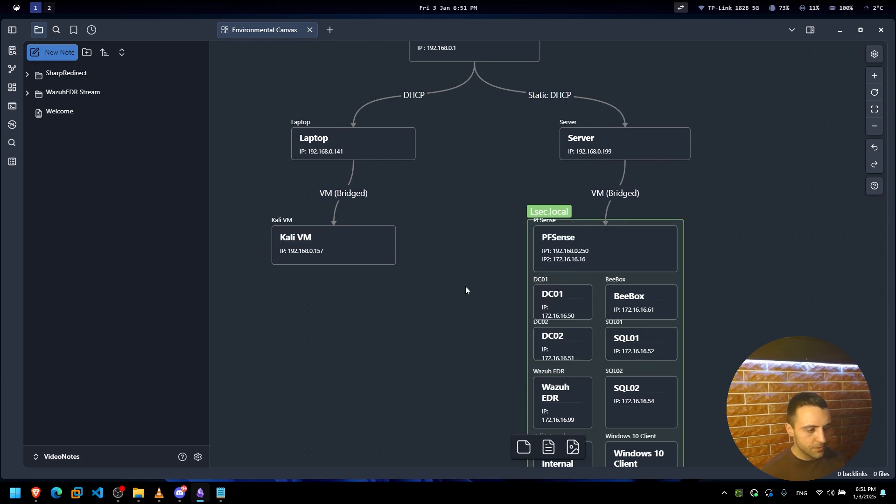
pyautogui.moveTo(465, 287); pyautogui.dragTo(450, 299)
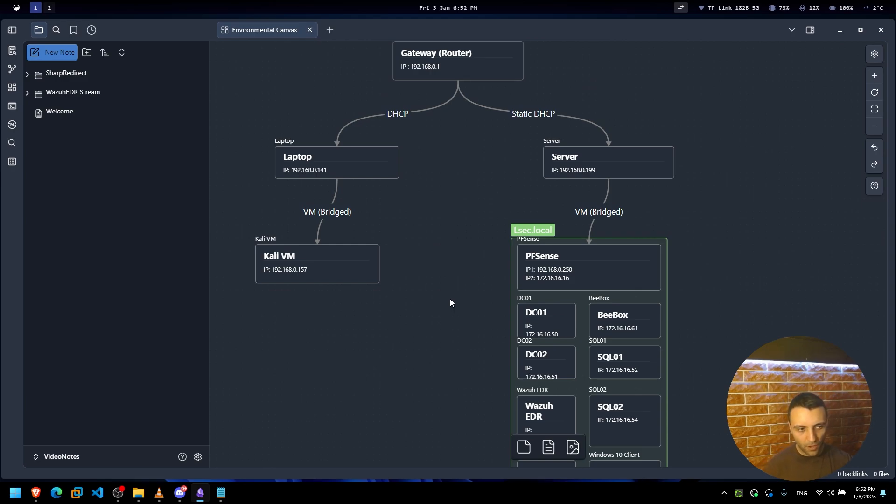
# Nudge the Server card right and move the Laptop card up-left, closer to the Gateway router.
pyautogui.rightClick(444, 277)
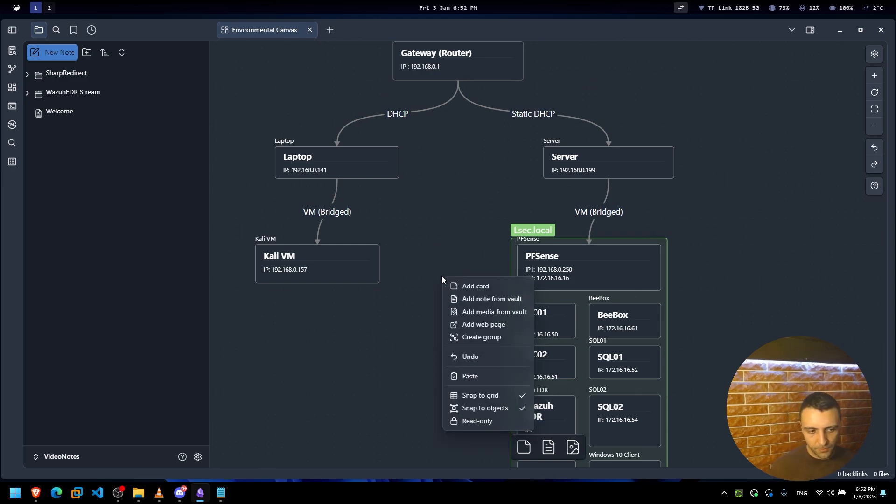
pyautogui.click(444, 262)
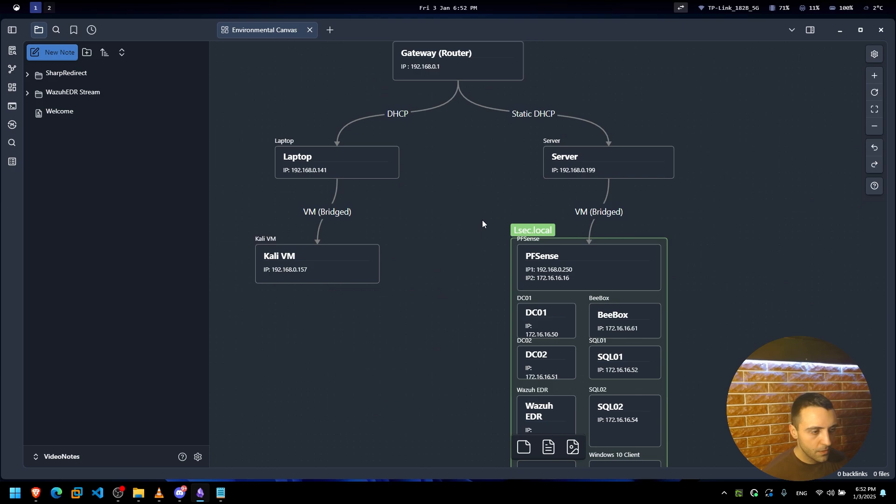
pyautogui.moveTo(468, 239); pyautogui.dragTo(481, 315)
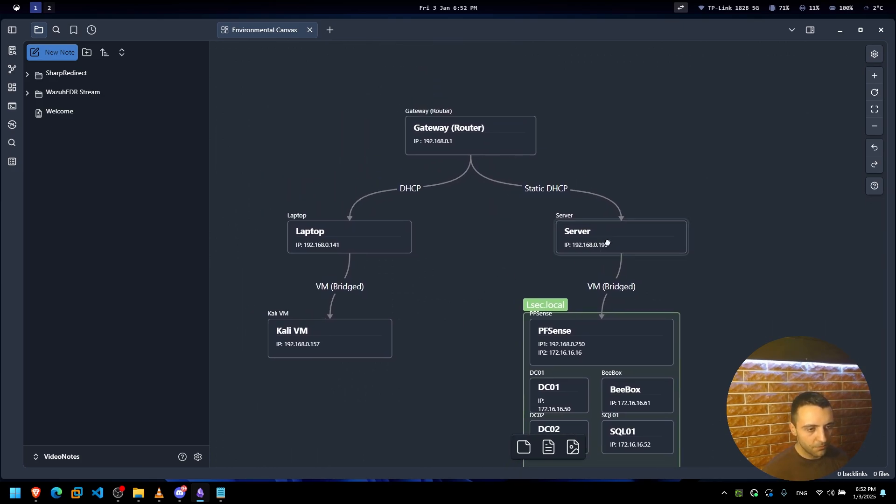
pyautogui.moveTo(606, 242); pyautogui.dragTo(610, 242)
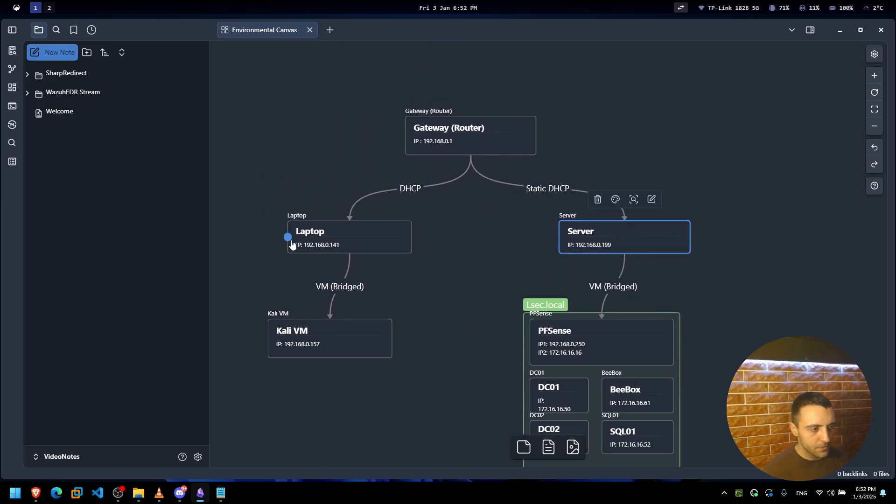
pyautogui.moveTo(290, 236); pyautogui.dragTo(283, 219)
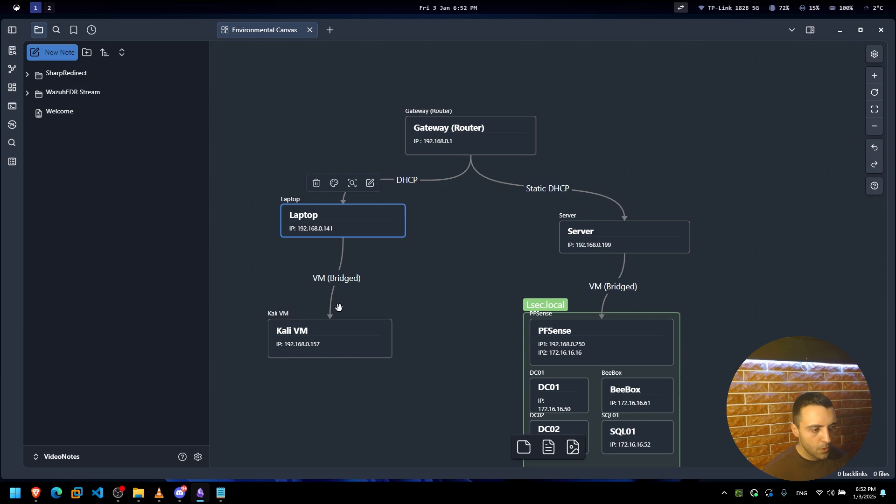
pyautogui.click(321, 346)
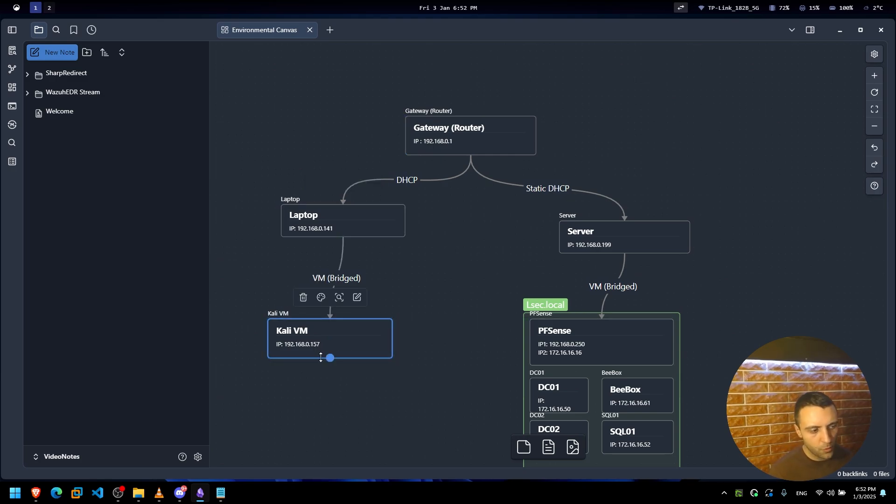
pyautogui.click(408, 425)
pyautogui.hotkey('alt', 'Return')
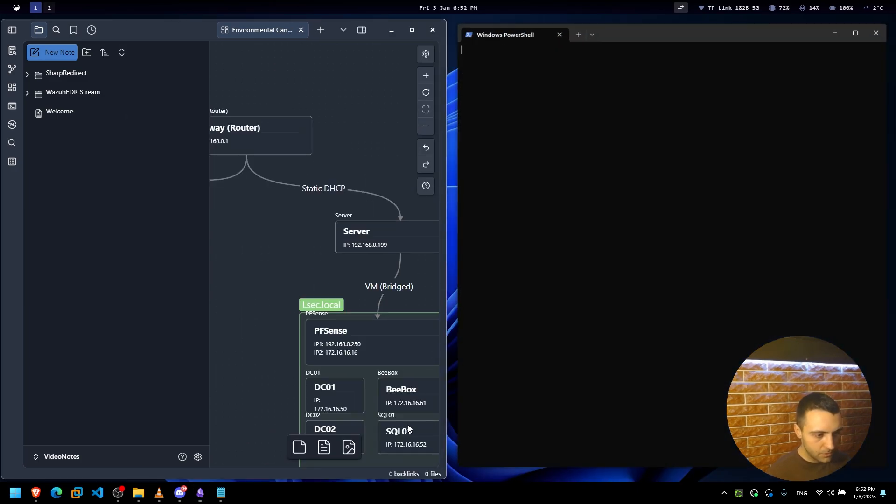
pyautogui.write('kali')
pyautogui.press('Return')
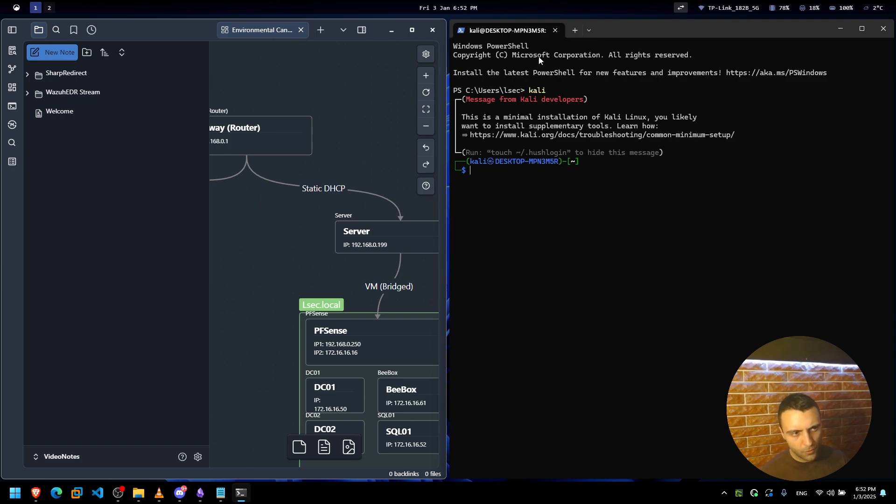
pyautogui.click(552, 30)
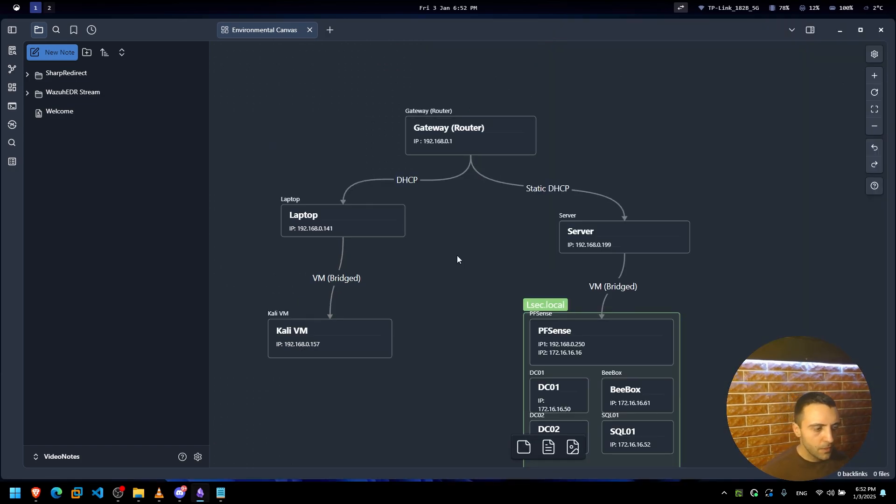
# Pan the canvas and box-select the whole Lsec.local group with all its cards.
pyautogui.moveTo(457, 256); pyautogui.dragTo(434, 230)
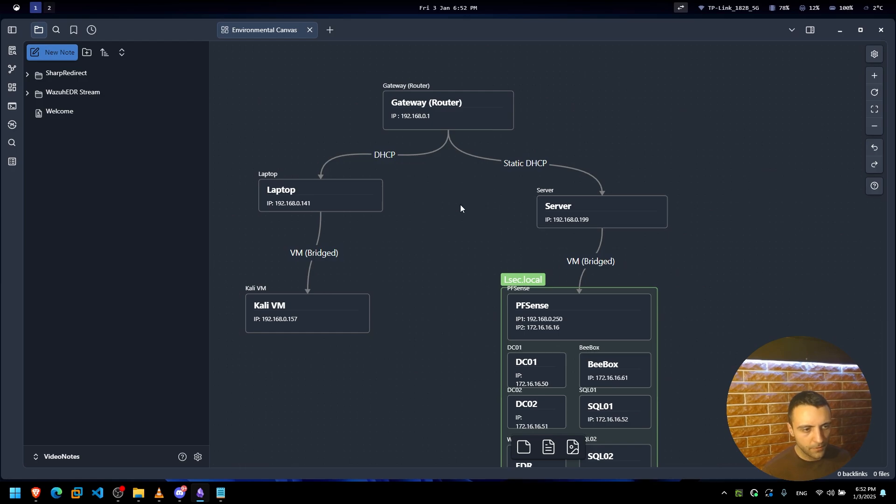
pyautogui.moveTo(714, 218); pyautogui.dragTo(734, 192)
pyautogui.click(622, 192)
pyautogui.moveTo(766, 142); pyautogui.dragTo(488, 229)
pyautogui.click(727, 245)
pyautogui.moveTo(608, 331); pyautogui.dragTo(622, 212)
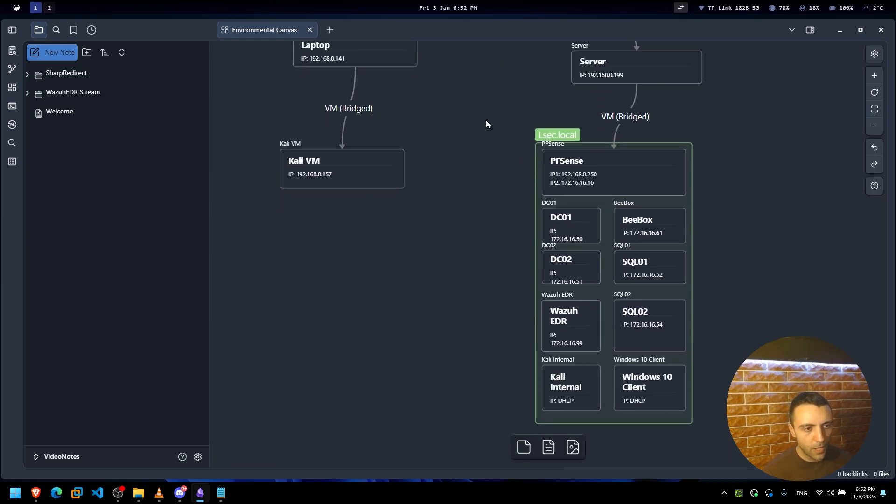
pyautogui.moveTo(485, 120); pyautogui.dragTo(700, 423)
pyautogui.scroll(-1, 700, 422)
pyautogui.moveTo(743, 372); pyautogui.dragTo(691, 375)
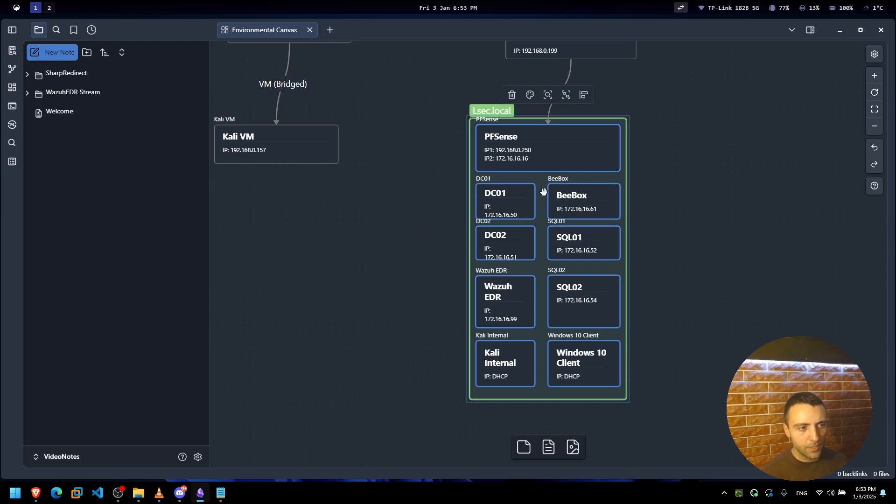
pyautogui.scroll(3, 544, 191)
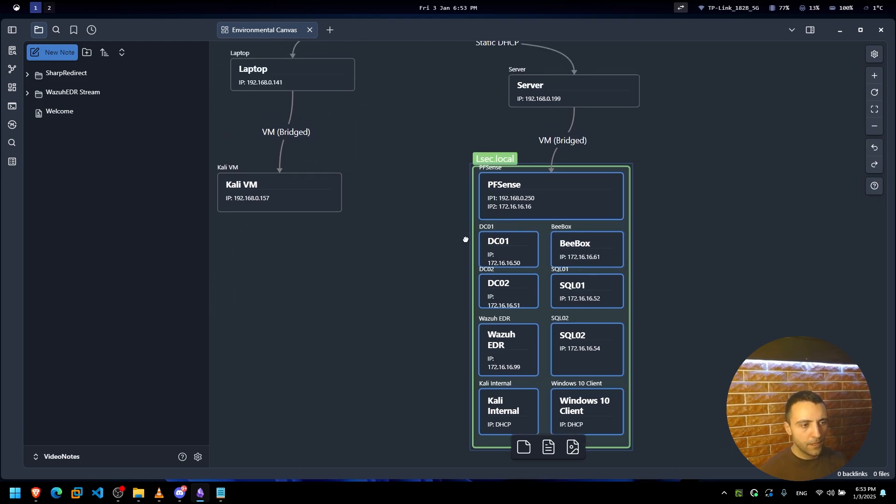
# Edit the PFSense card and highlight its IP addresses, including 172.16.16.16.
pyautogui.click(566, 213)
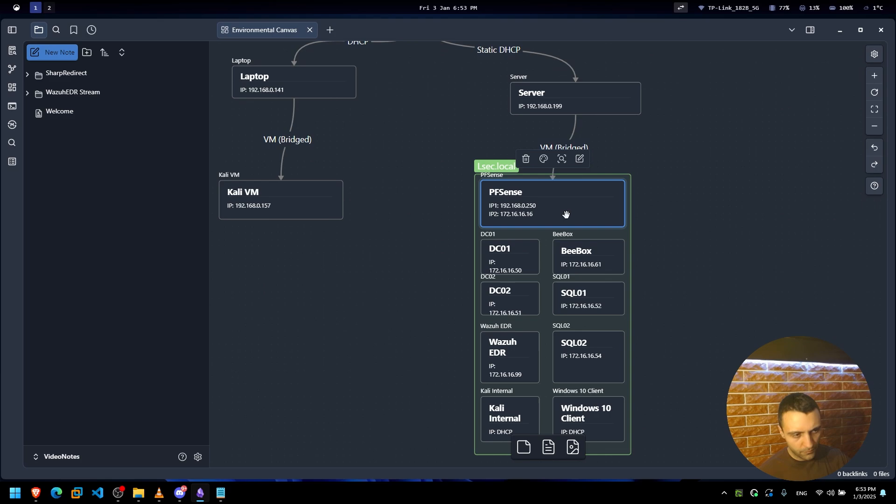
pyautogui.doubleClick(521, 207)
pyautogui.moveTo(538, 207); pyautogui.dragTo(499, 208)
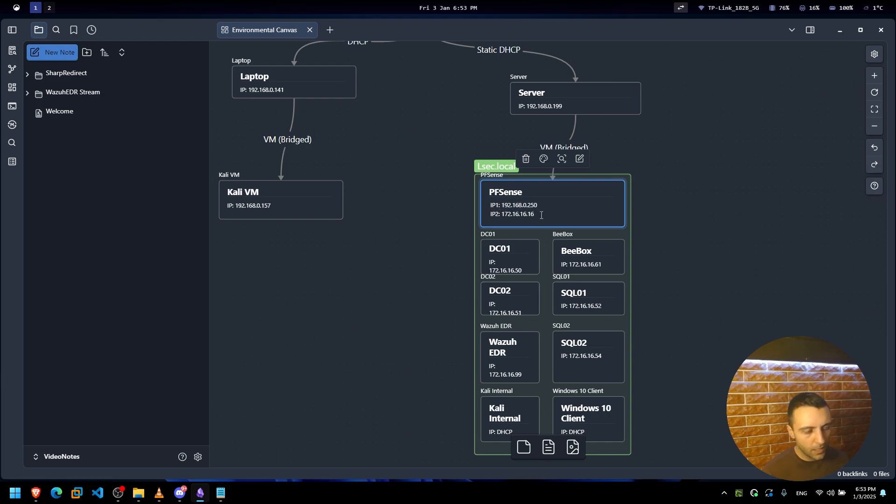
pyautogui.moveTo(542, 215); pyautogui.dragTo(500, 218)
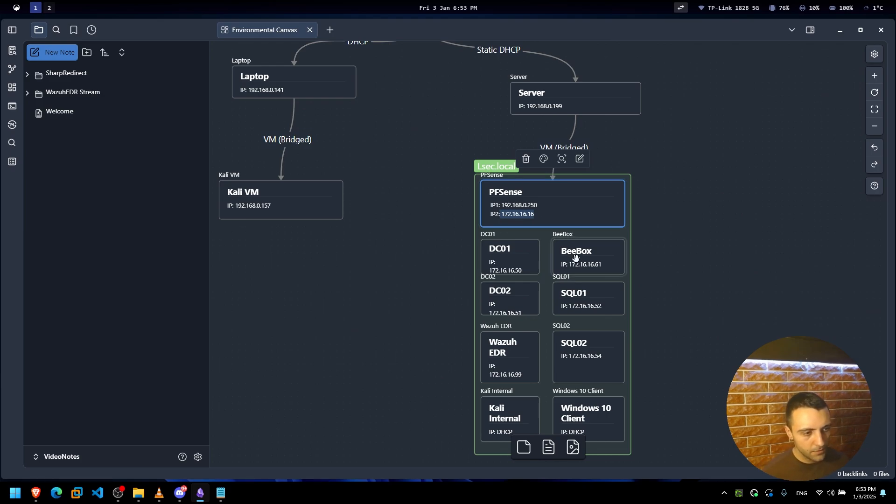
# Select the DC01, BeeBox, Kali Internal, Windows 10 Client and Wazuh EDR cards in turn.
pyautogui.click(527, 258)
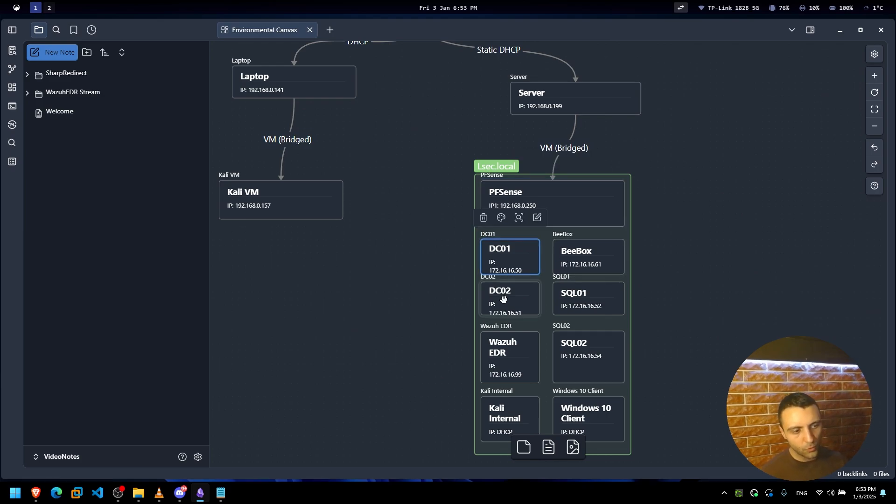
pyautogui.click(576, 252)
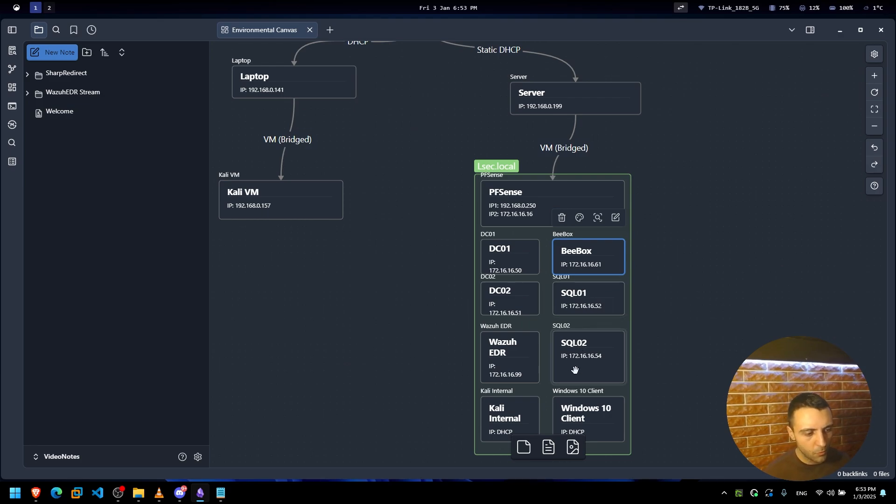
pyautogui.click(502, 430)
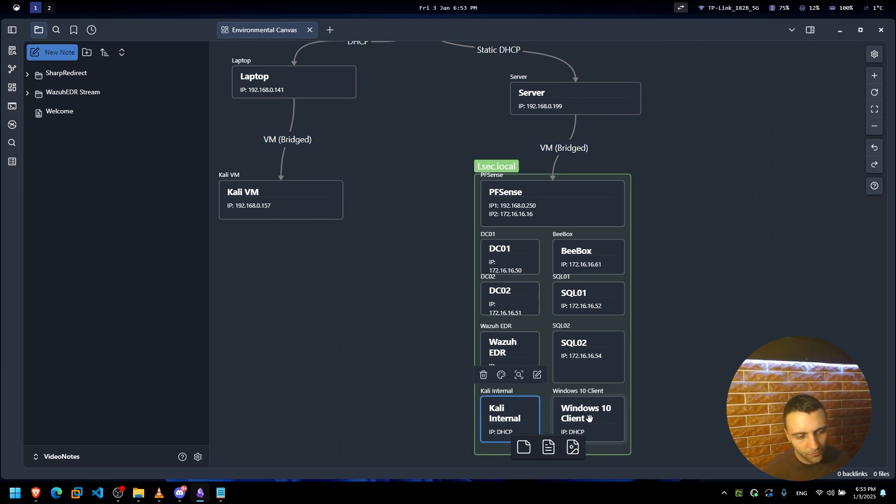
pyautogui.click(618, 424)
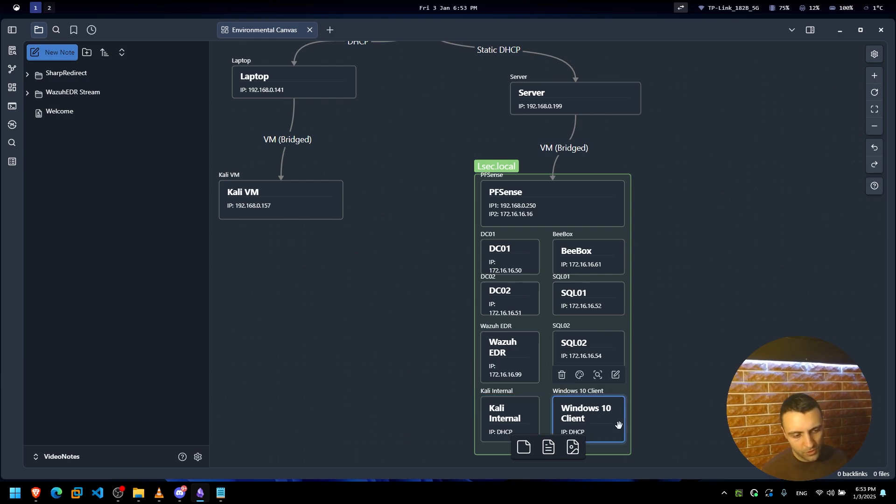
pyautogui.click(520, 362)
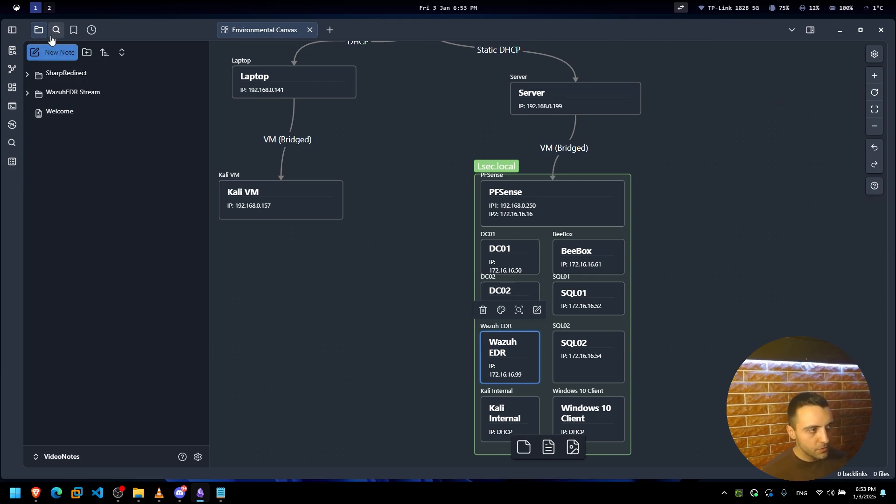
# On workspace 2, bring up the Wazuh EDR VM console and give it keyboard input.
pyautogui.click(46, 9)
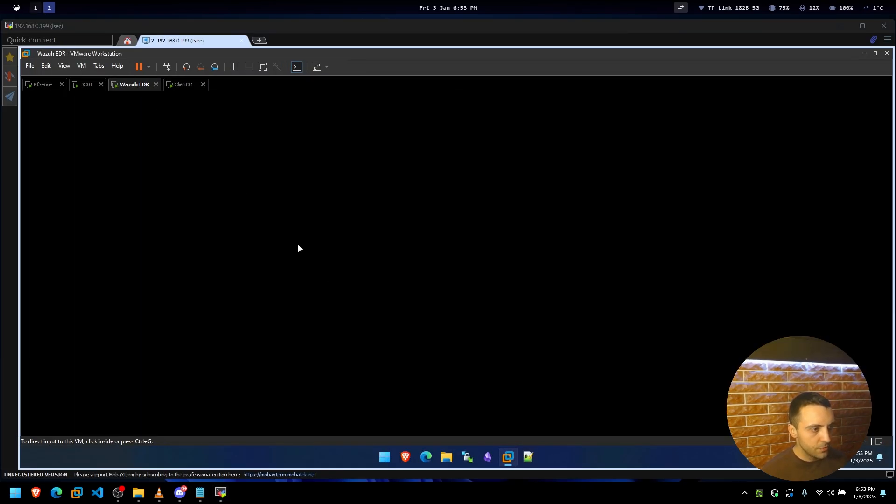
pyautogui.click(298, 245)
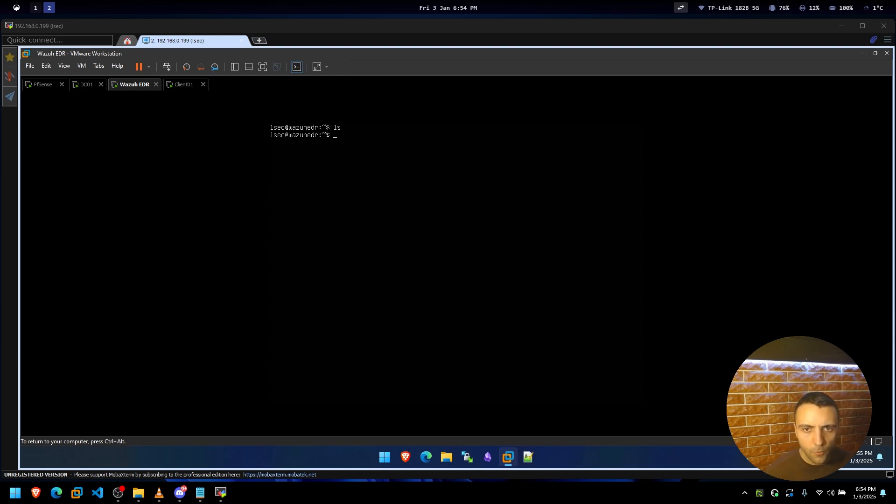
pyautogui.hotkey('ctrl', 'alt')
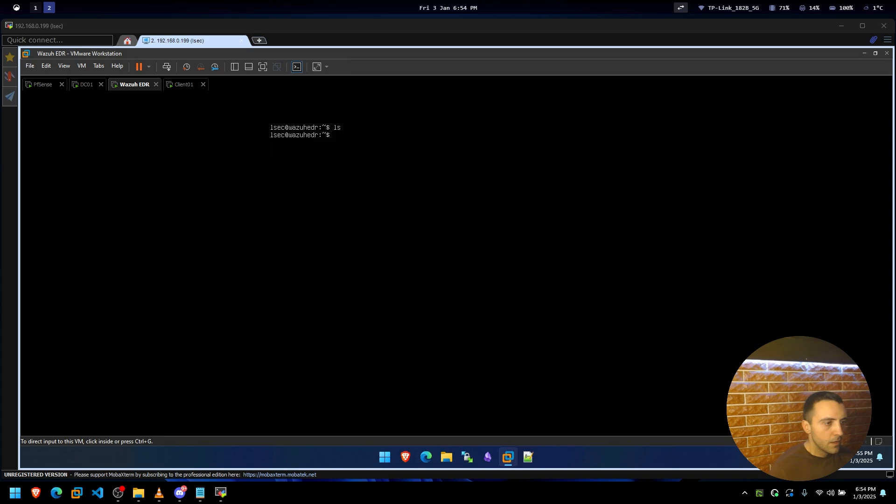
pyautogui.hotkey('ctrl', 'g')
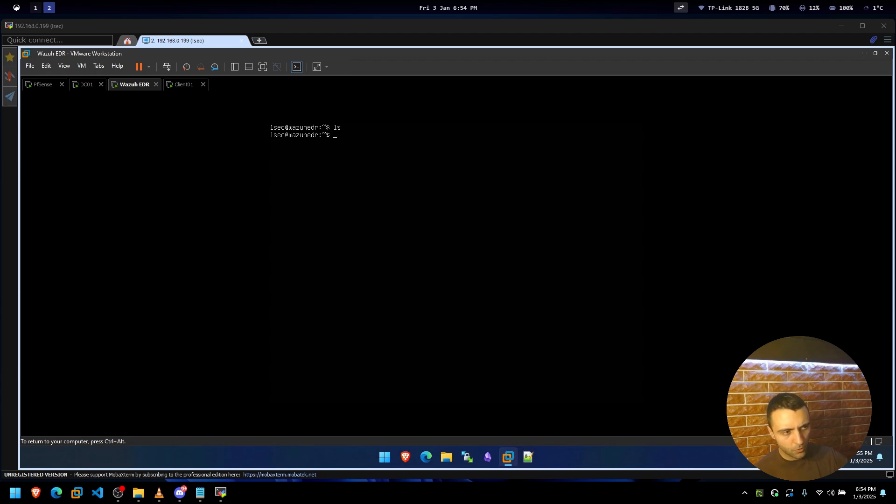
pyautogui.hotkey('ctrl', 'alt')
pyautogui.click(294, 118)
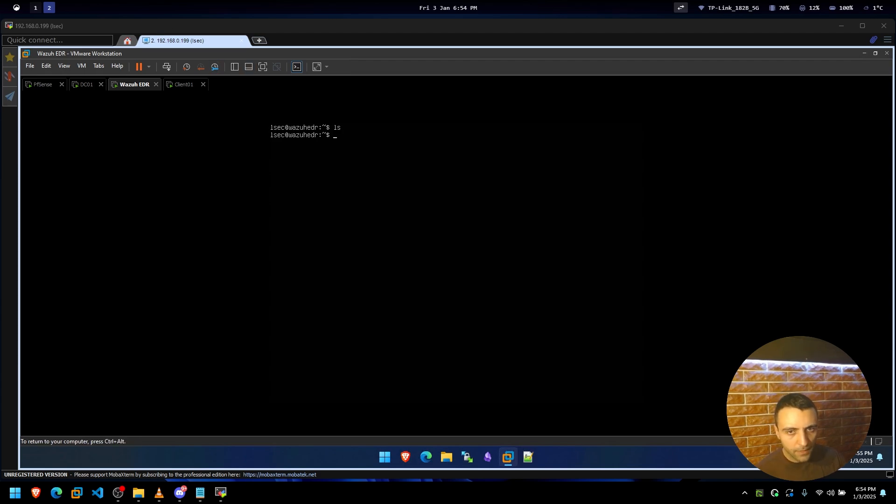
# Run ifconfig and df -h, showing IP 172.16.16.99 and a 58G root disk.
pyautogui.write('ifconfig')
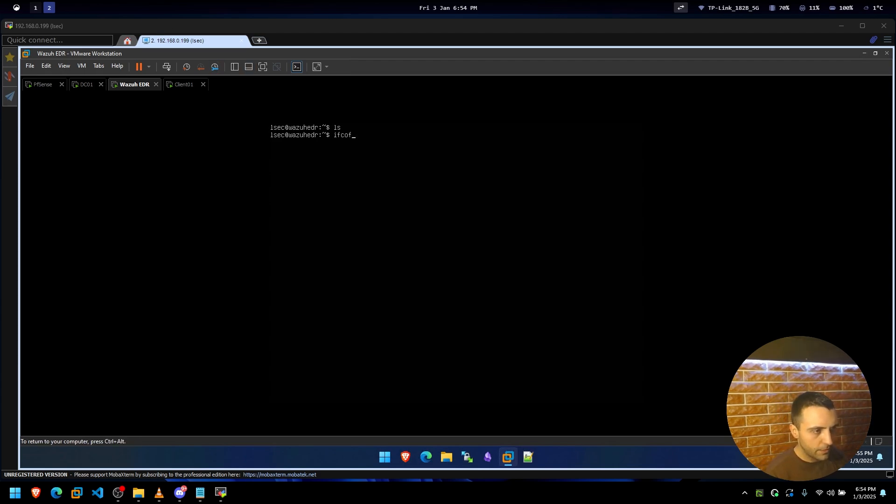
pyautogui.press('Return')
pyautogui.write('df ')
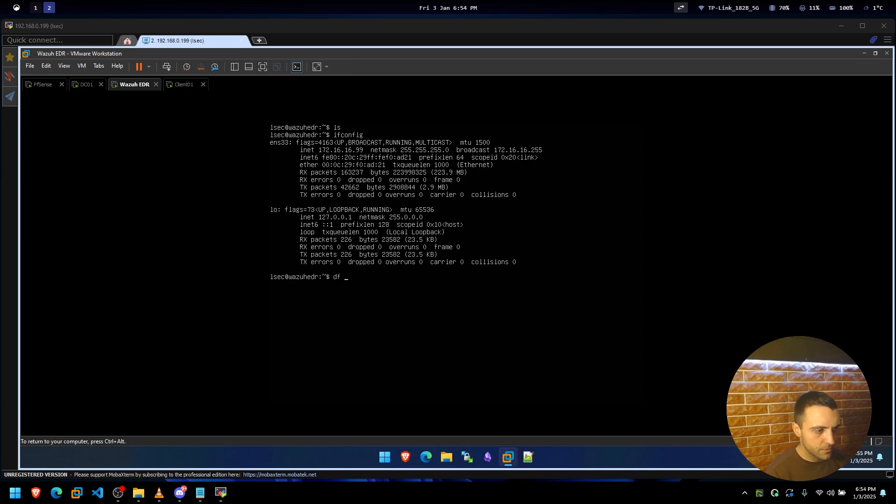
pyautogui.write('-h')
pyautogui.press('Return')
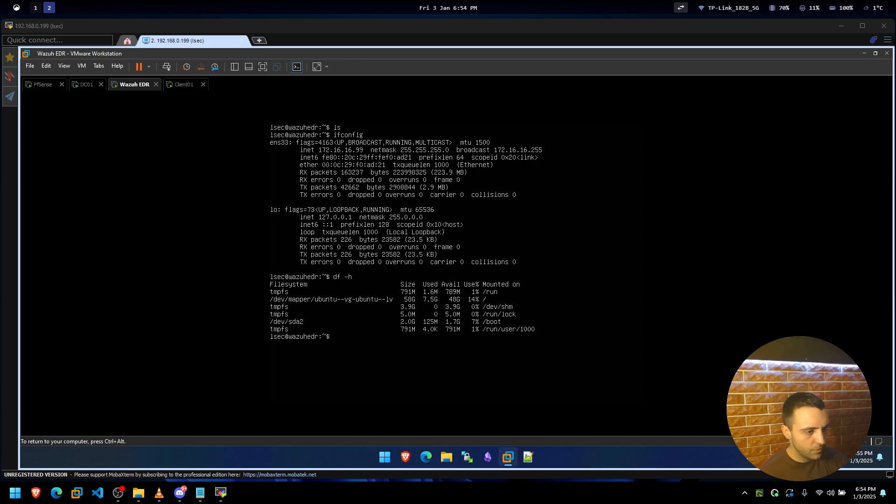
# Release input from the VM and return to the Obsidian workspace.
pyautogui.hotkey('ctrl', 'alt')
pyautogui.click(667, 144)
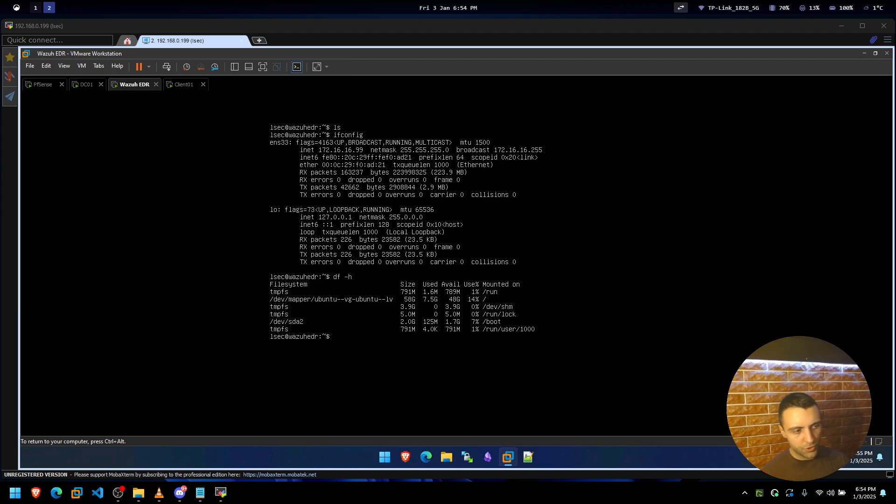
pyautogui.hotkey('ctrl', 'alt')
pyautogui.click(122, 4)
pyautogui.hotkey('alt', '1')
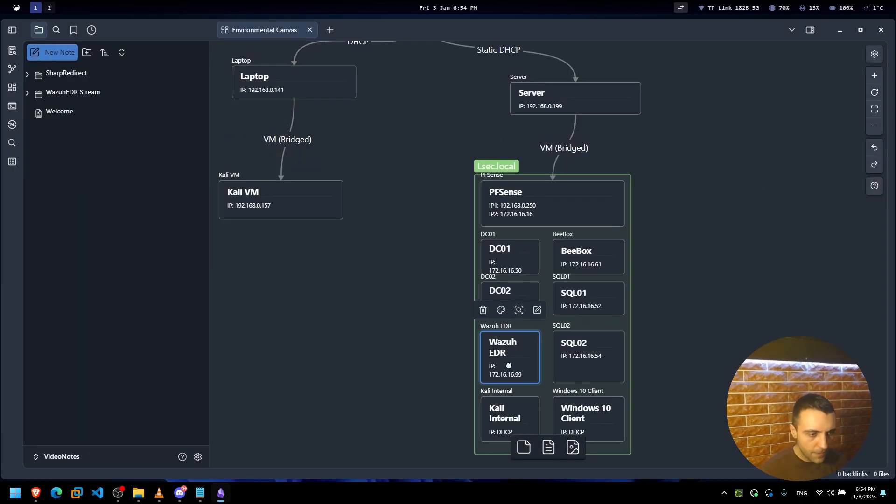
# Pan the canvas, select the Wazuh EDR and Windows 10 Client cards, then switch to workspace 2.
pyautogui.click(756, 383)
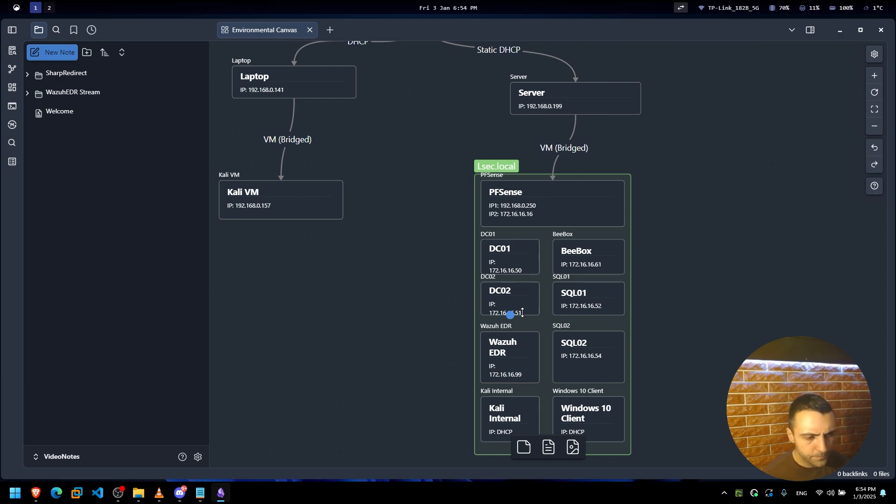
pyautogui.moveTo(664, 321); pyautogui.dragTo(625, 266)
pyautogui.click(473, 298)
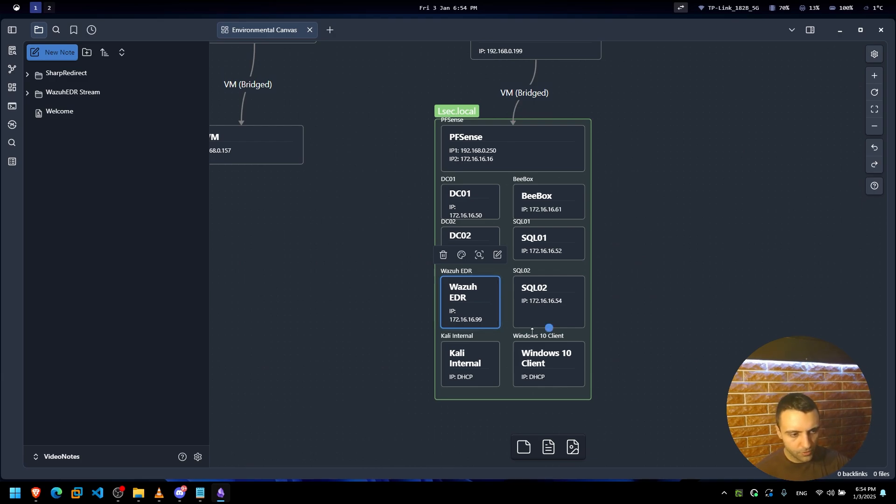
pyautogui.click(548, 343)
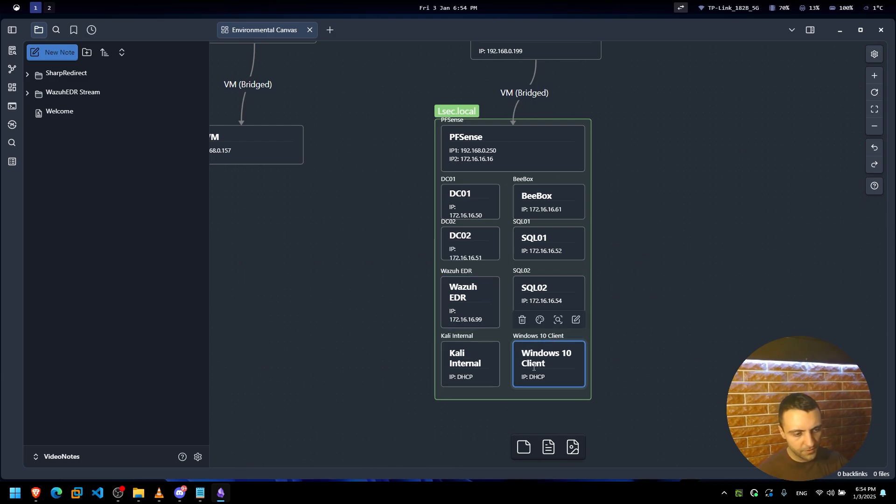
pyautogui.hotkey('alt', '2')
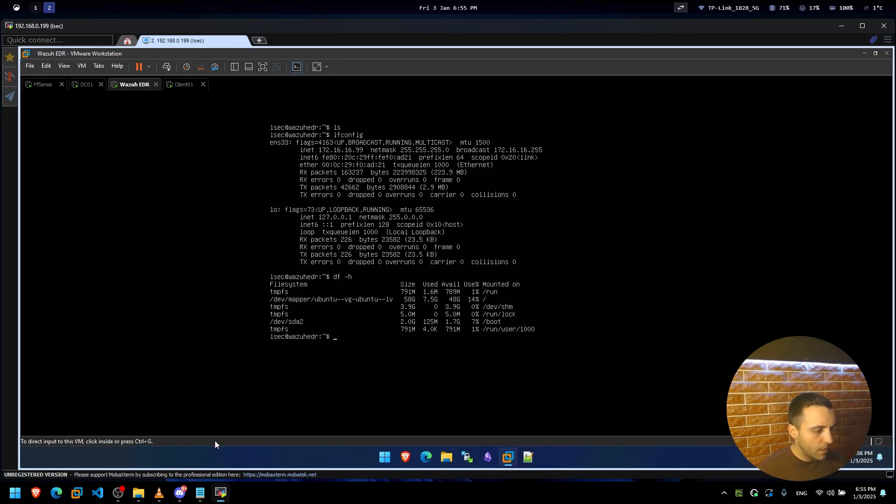
# Bring Brave beside the Wazuh EDR terminal and open the Wazuh Install page.
pyautogui.click(45, 498)
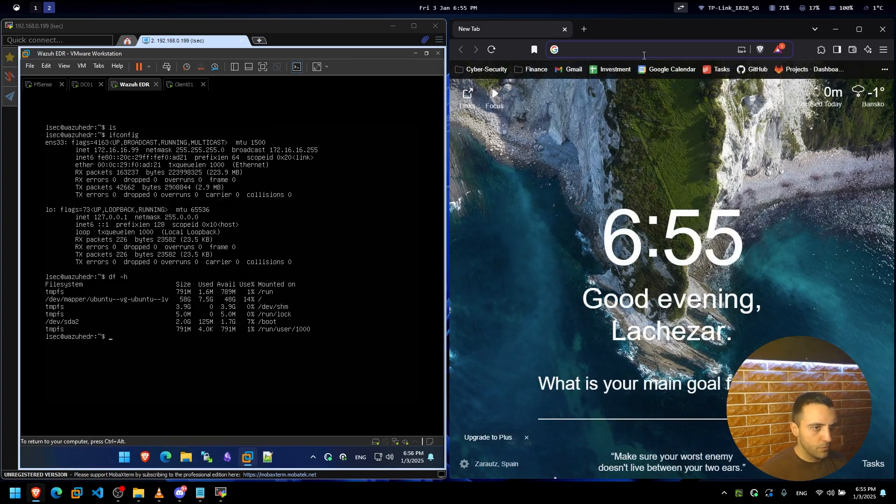
pyautogui.hotkey('alt', '1')
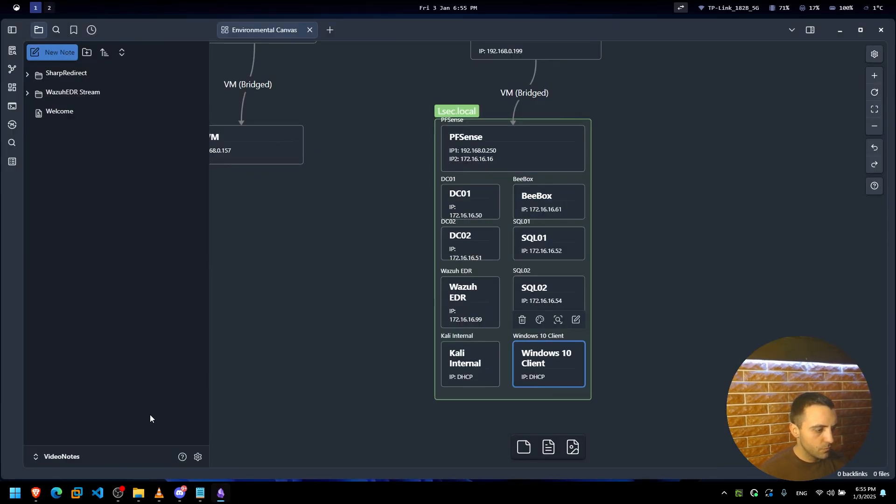
pyautogui.click(36, 492)
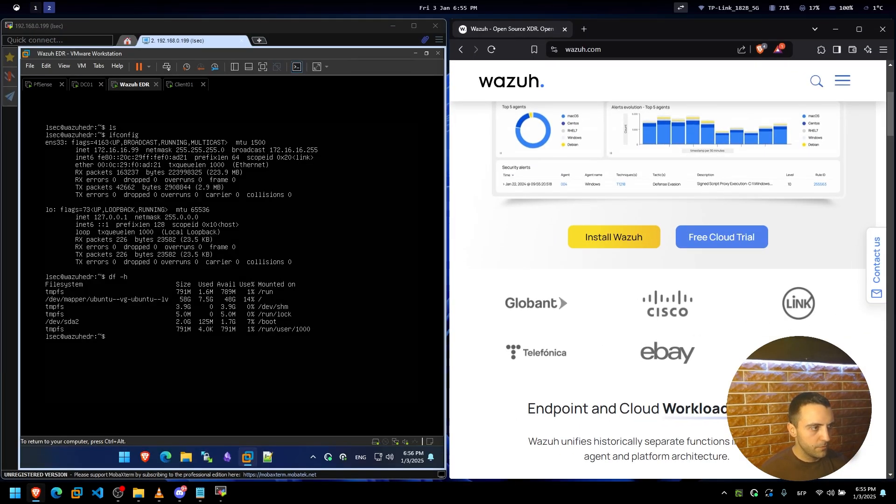
pyautogui.click(643, 239)
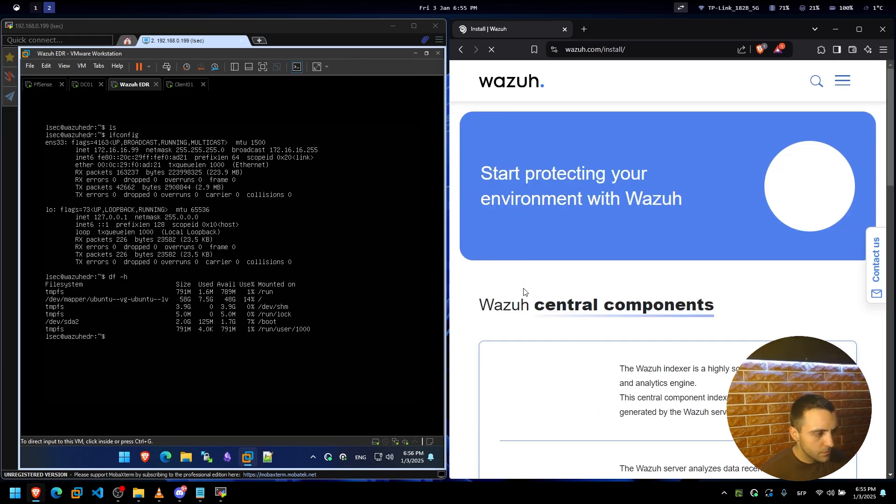
pyautogui.scroll(-10, 586, 278)
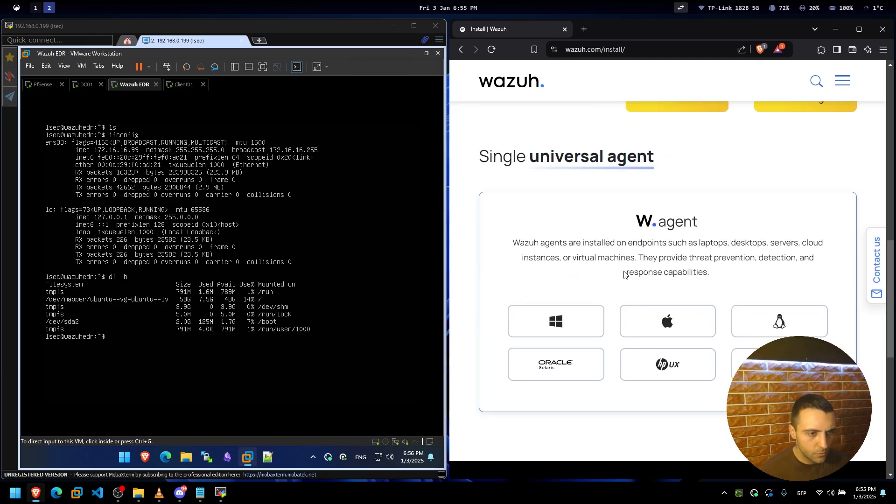
pyautogui.scroll(2, 722, 230)
# Open the Wazuh Quickstart documentation and switch the keyboard input language to English.
pyautogui.click(682, 210)
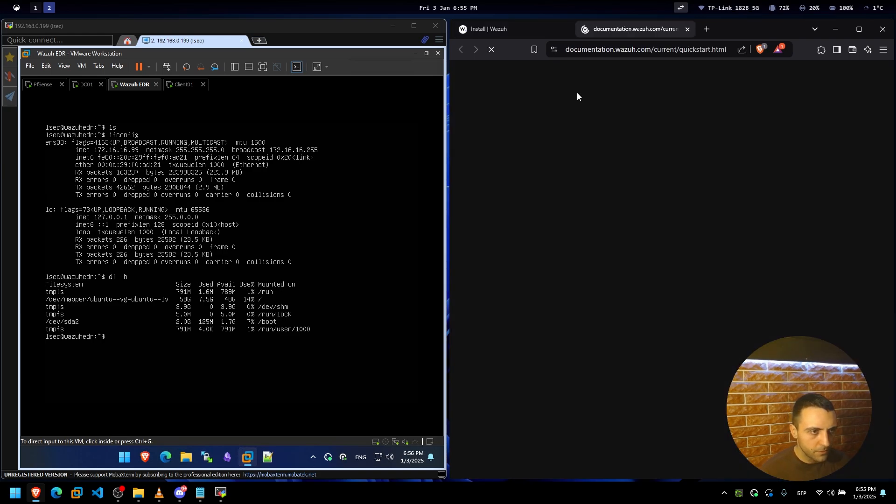
pyautogui.scroll(-6, 560, 261)
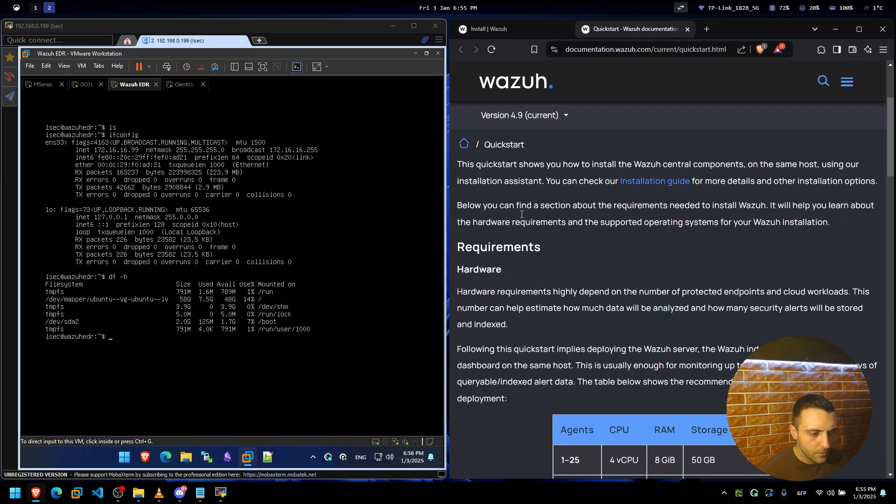
pyautogui.hotkey('alt', 'Tab')
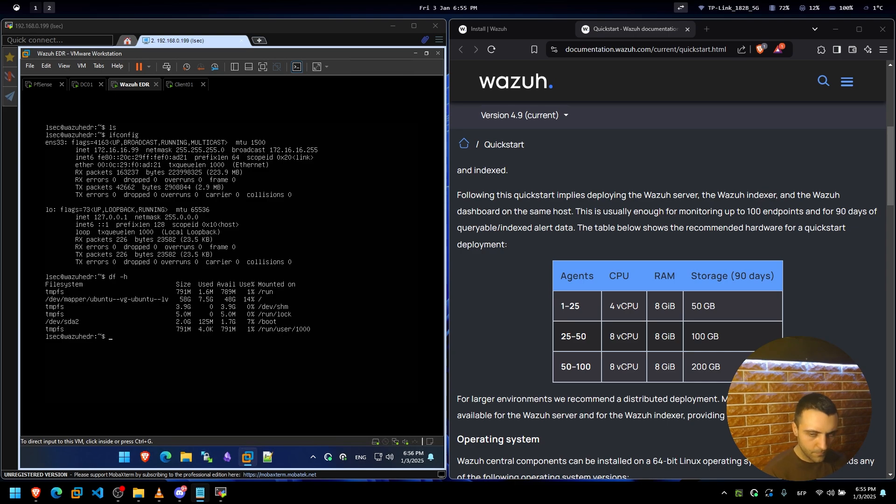
pyautogui.hotkey('alt', 'shift')
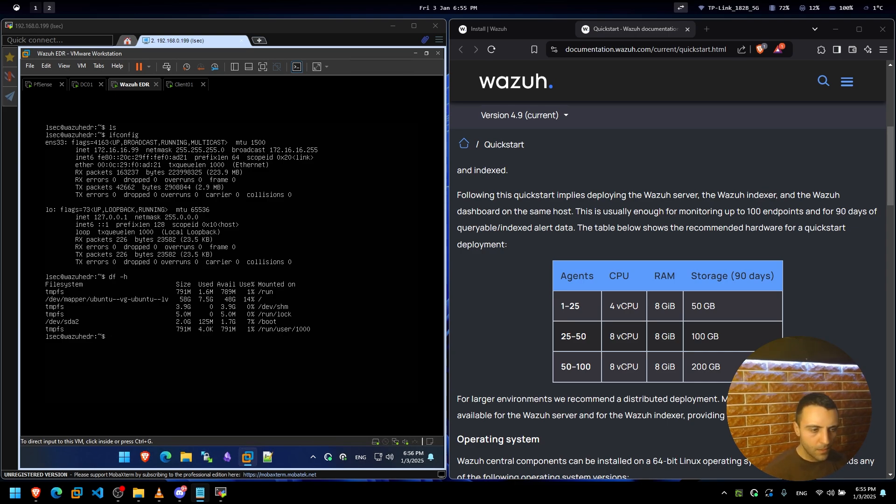
pyautogui.click(545, 263)
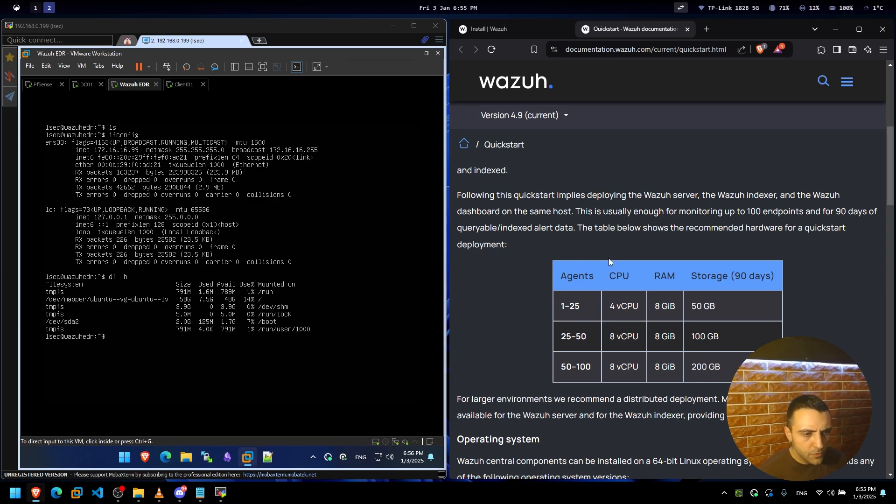
pyautogui.scroll(3, 581, 307)
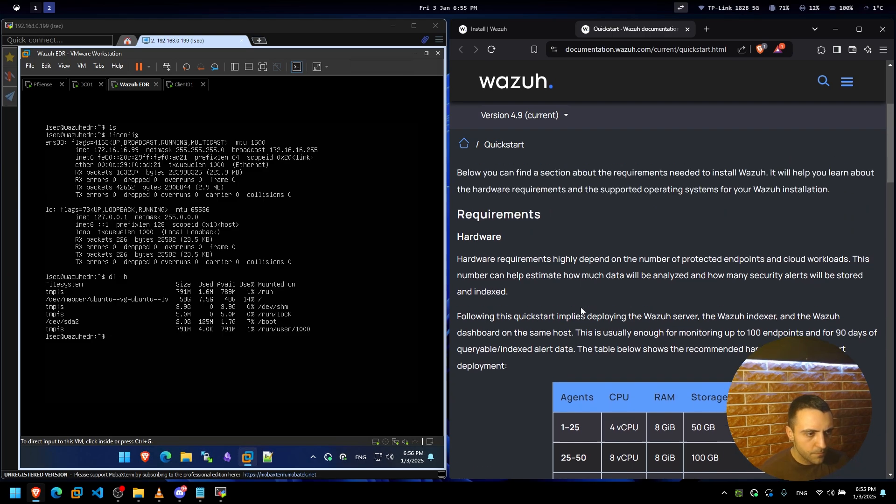
pyautogui.scroll(-3, 581, 307)
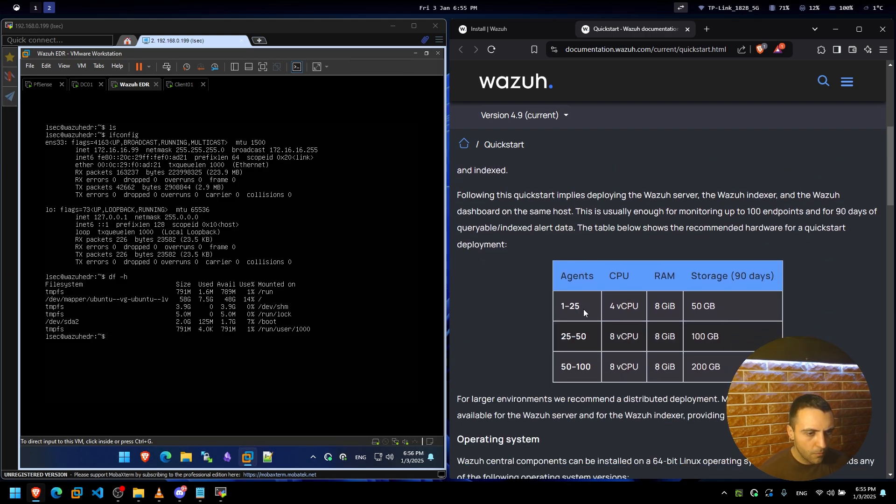
# Highlight the hardware table values (1–25 agents: 4 vCPU, 8 GiB, 50 GB), then focus the Wazuh EDR VM.
pyautogui.moveTo(583, 309); pyautogui.dragTo(567, 308)
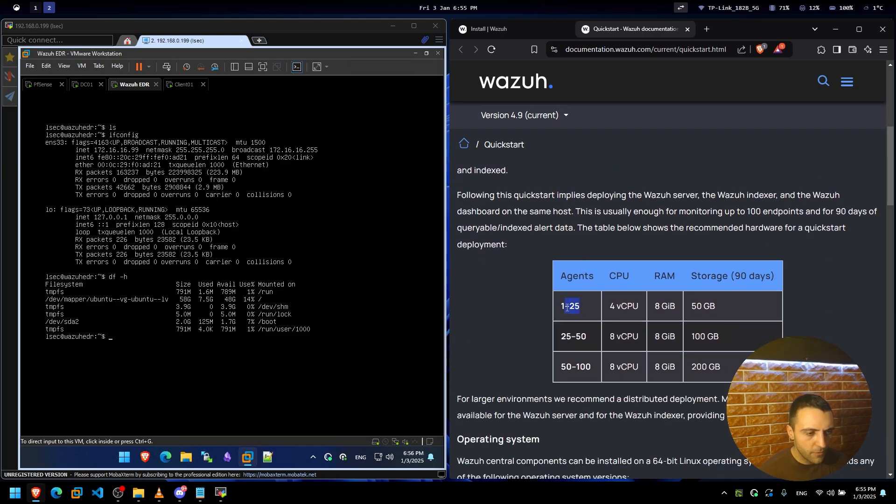
pyautogui.click(585, 277)
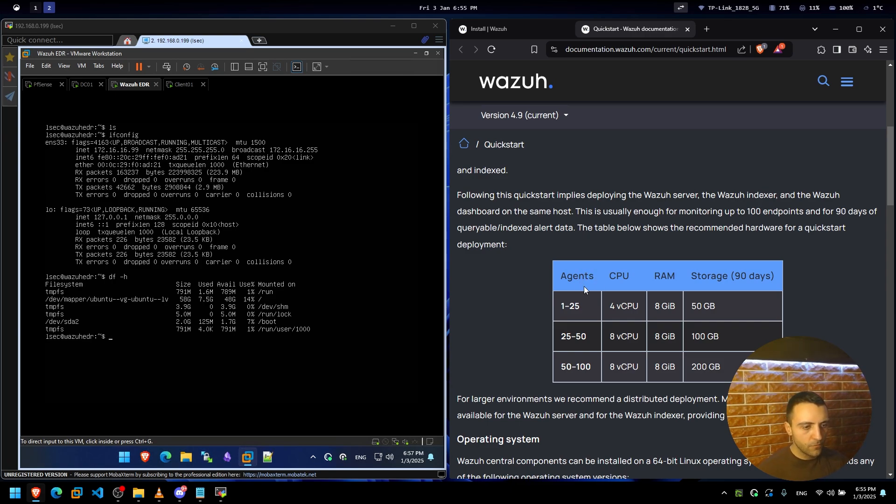
pyautogui.moveTo(582, 308); pyautogui.dragTo(544, 307)
pyautogui.click(570, 306)
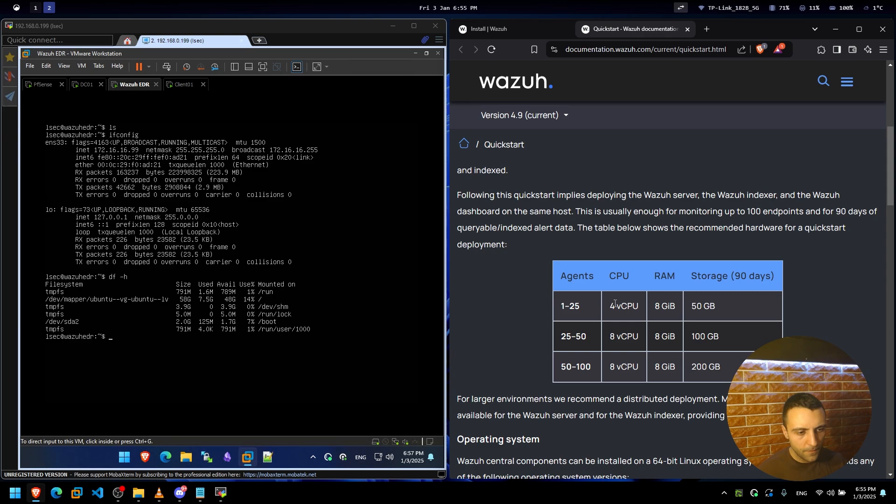
pyautogui.moveTo(615, 304); pyautogui.dragTo(746, 312)
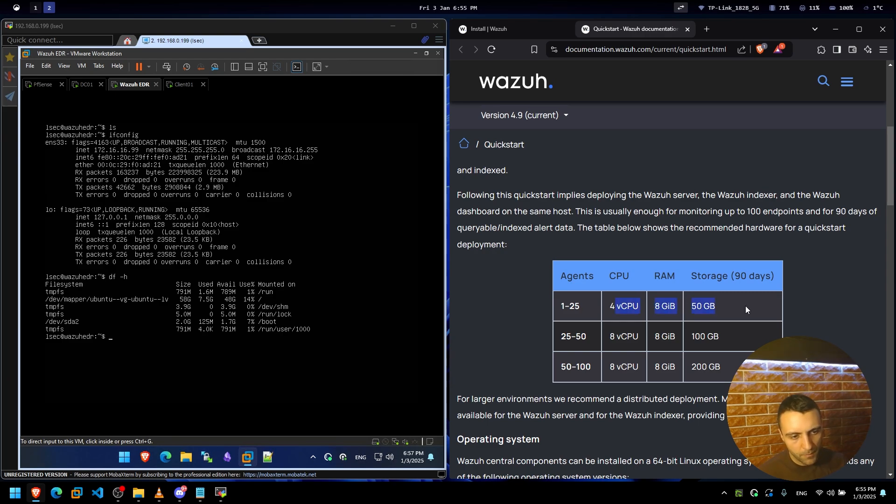
pyautogui.click(742, 307)
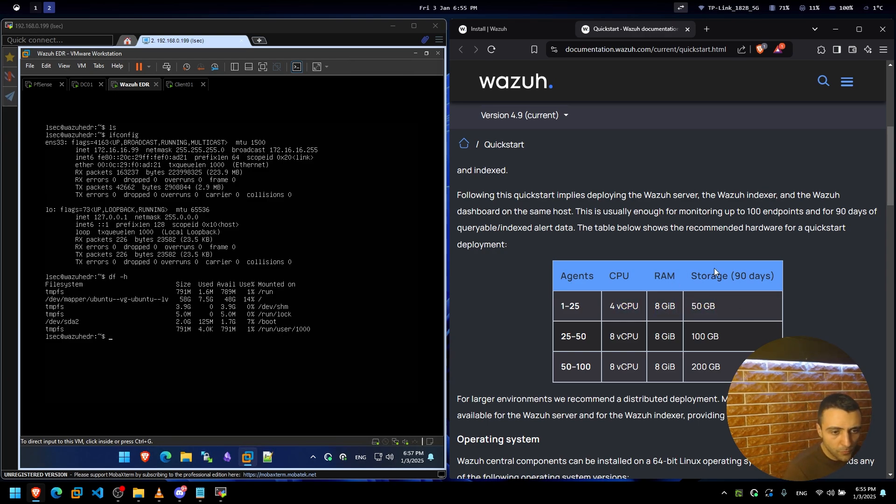
pyautogui.moveTo(770, 276); pyautogui.dragTo(725, 275)
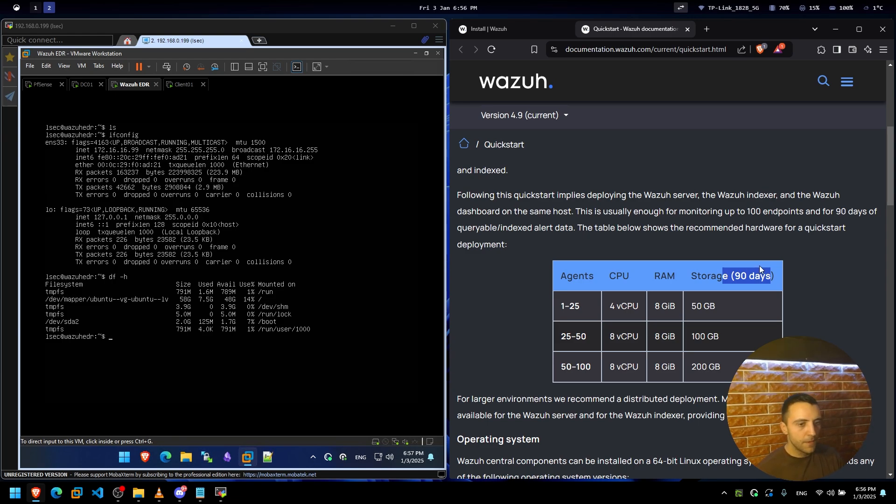
pyautogui.moveTo(579, 311); pyautogui.dragTo(557, 306)
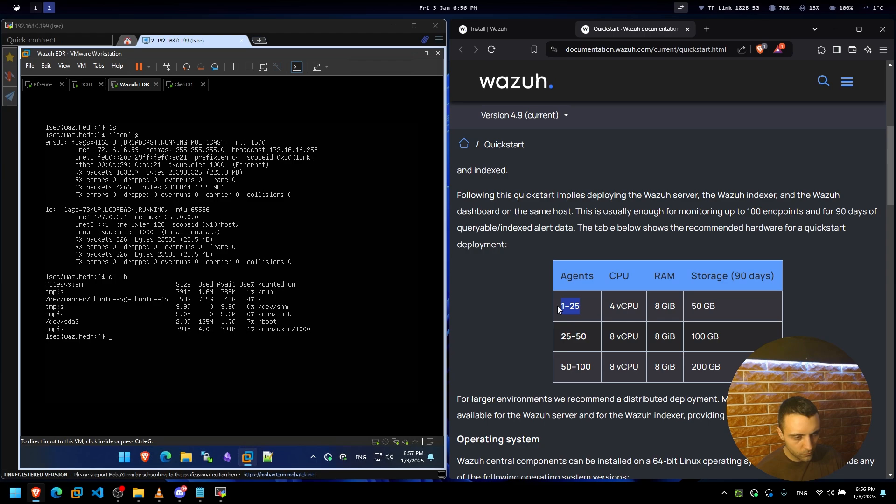
pyautogui.click(701, 306)
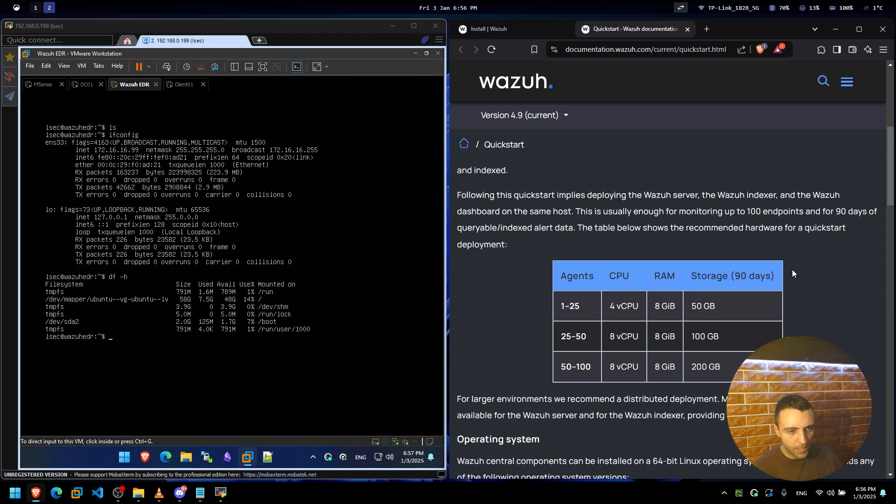
pyautogui.moveTo(792, 270); pyautogui.dragTo(684, 279)
pyautogui.click(708, 310)
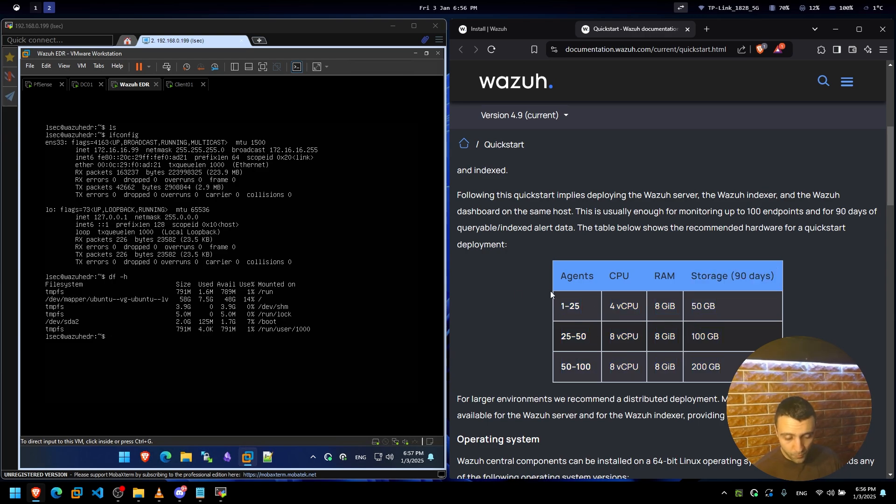
pyautogui.moveTo(788, 264); pyautogui.dragTo(690, 267)
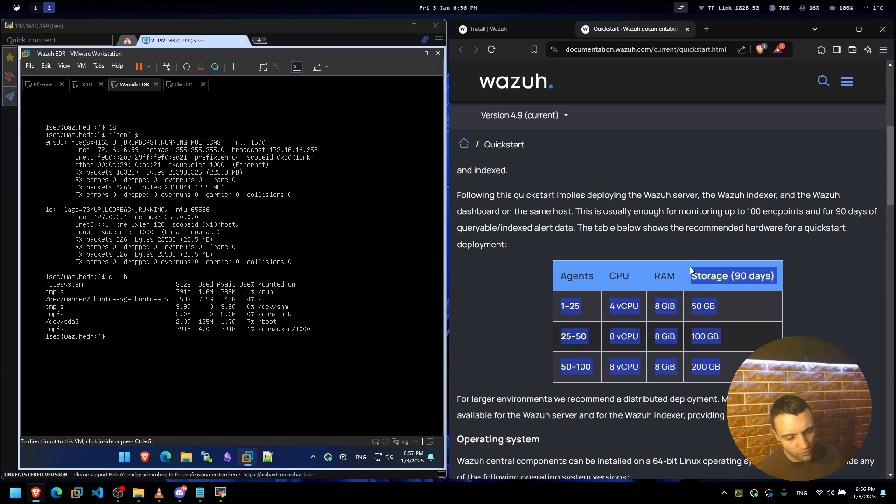
pyautogui.click(689, 267)
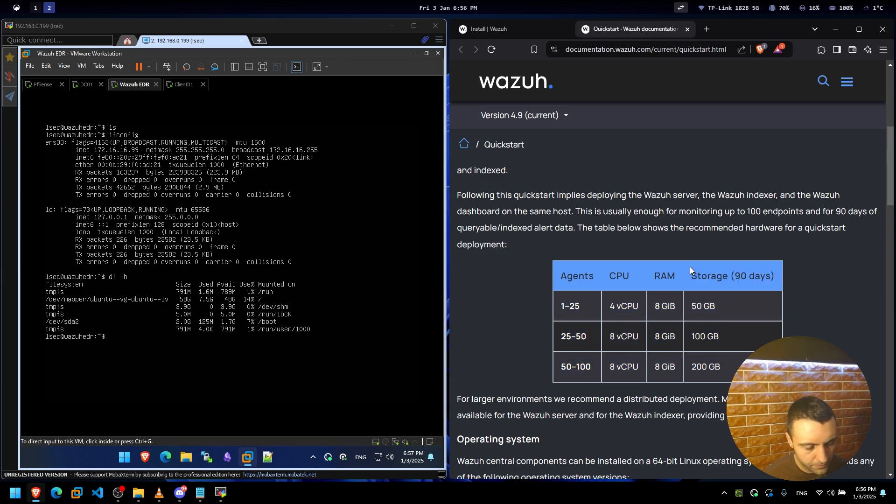
pyautogui.click(279, 345)
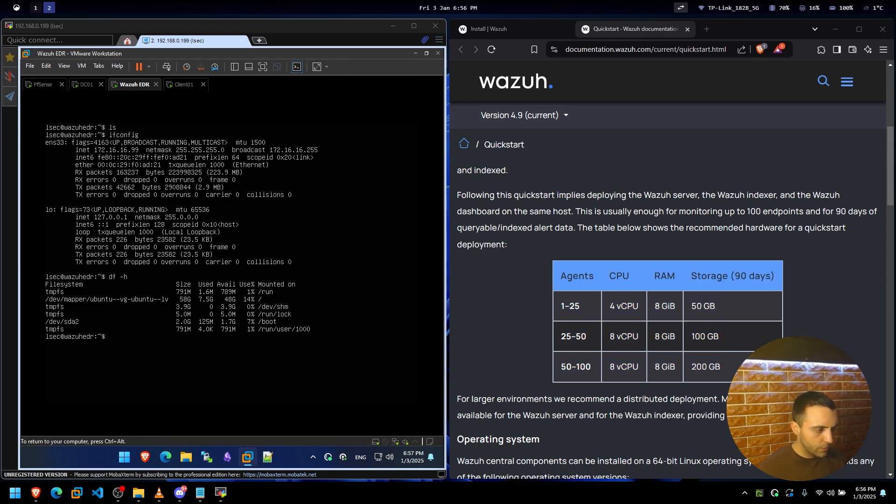
pyautogui.write('cat /pro')
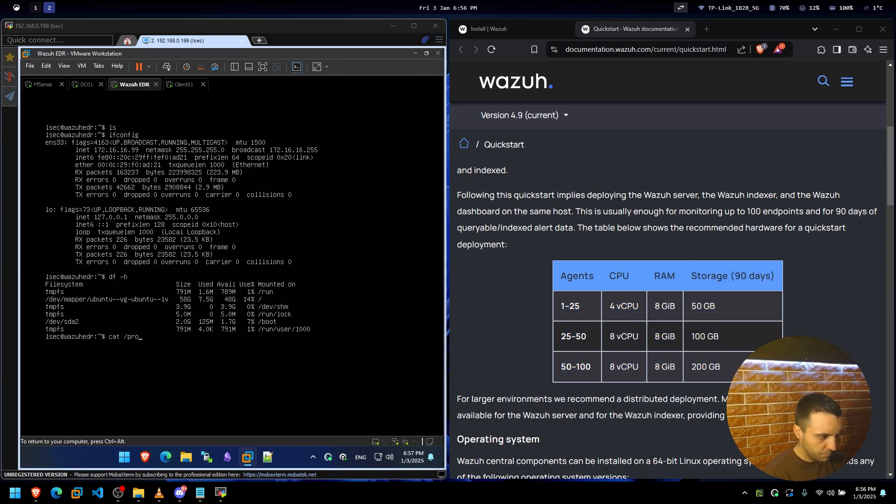
pyautogui.write('c/meminfo')
pyautogui.press('Return')
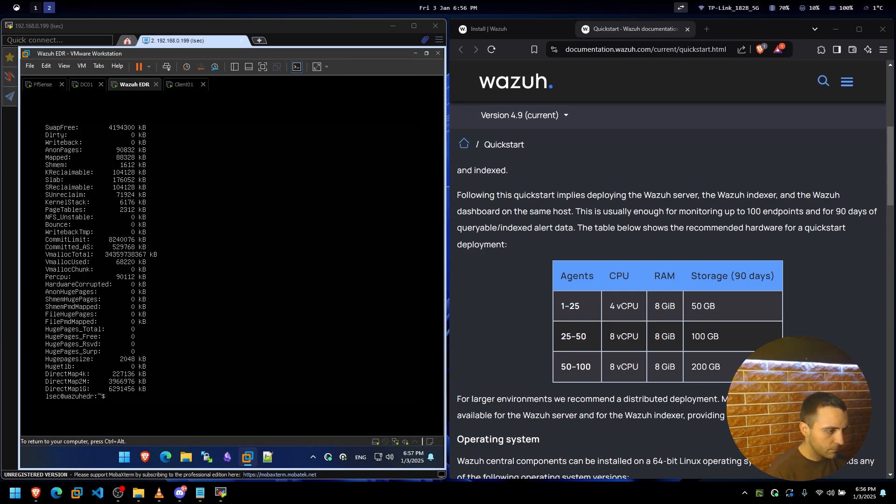
pyautogui.press('Up')
pyautogui.write('| less')
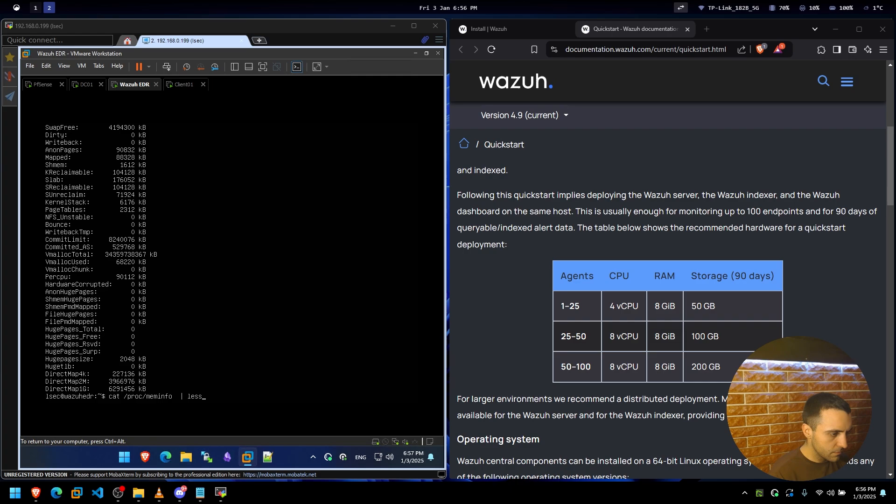
pyautogui.press('Return')
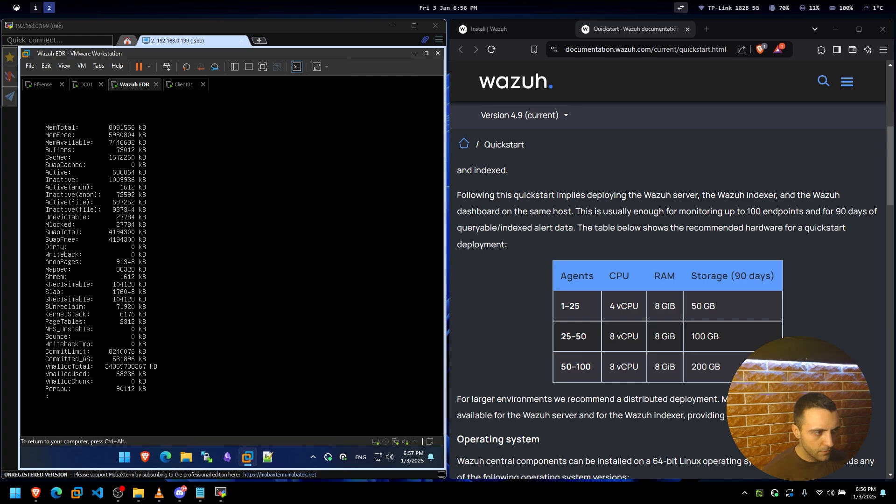
pyautogui.press('q')
pyautogui.hotkey('ctrl', 'alt')
pyautogui.click(79, 66)
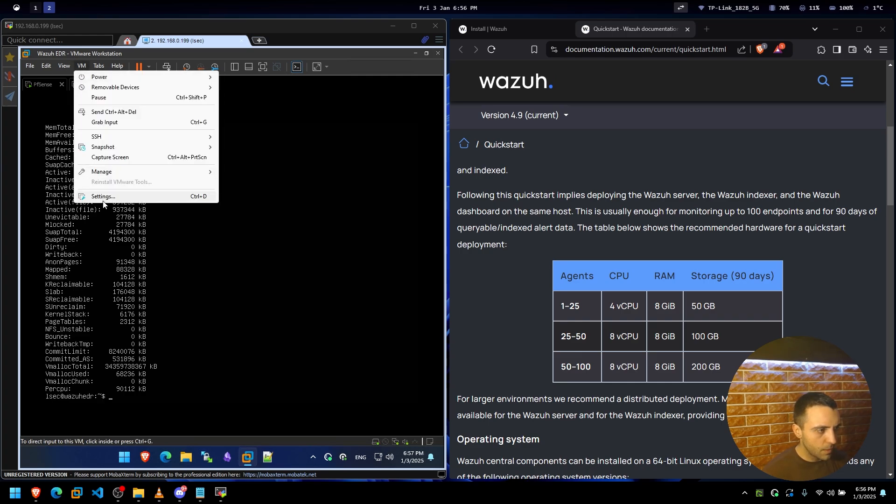
pyautogui.click(135, 197)
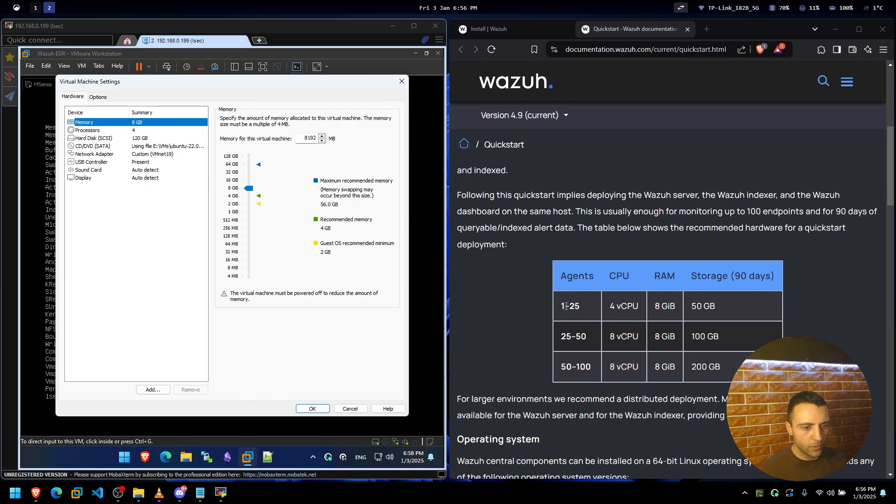
pyautogui.moveTo(566, 306); pyautogui.dragTo(685, 308)
pyautogui.click(600, 304)
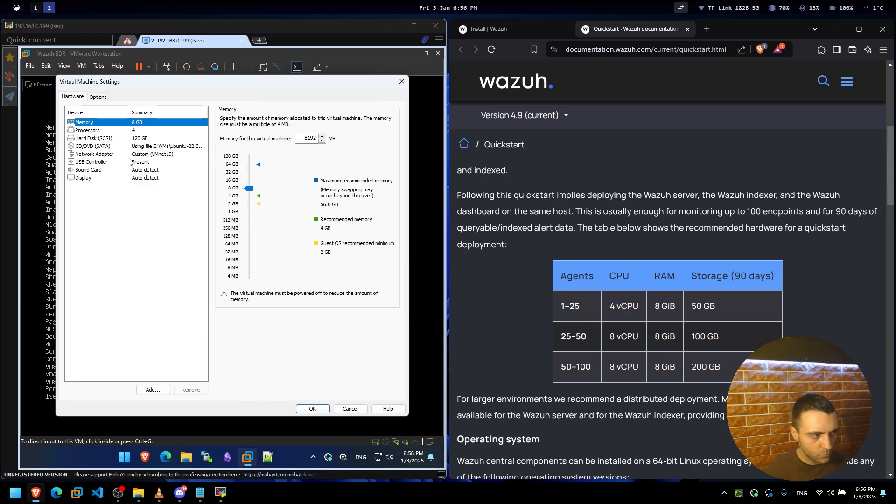
pyautogui.click(402, 81)
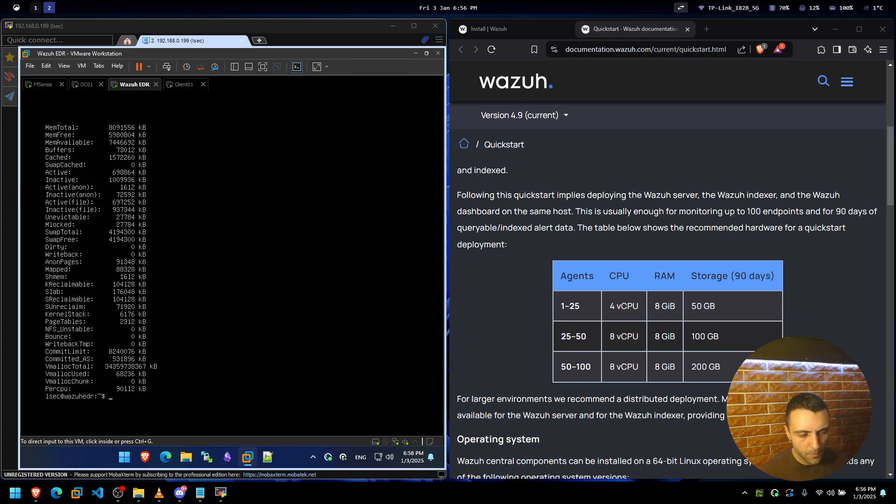
# Highlight the supported Ubuntu versions, including 22.04 and 24.04, in the OS table.
pyautogui.click(696, 336)
pyautogui.scroll(-8, 695, 335)
pyautogui.scroll(3, 579, 222)
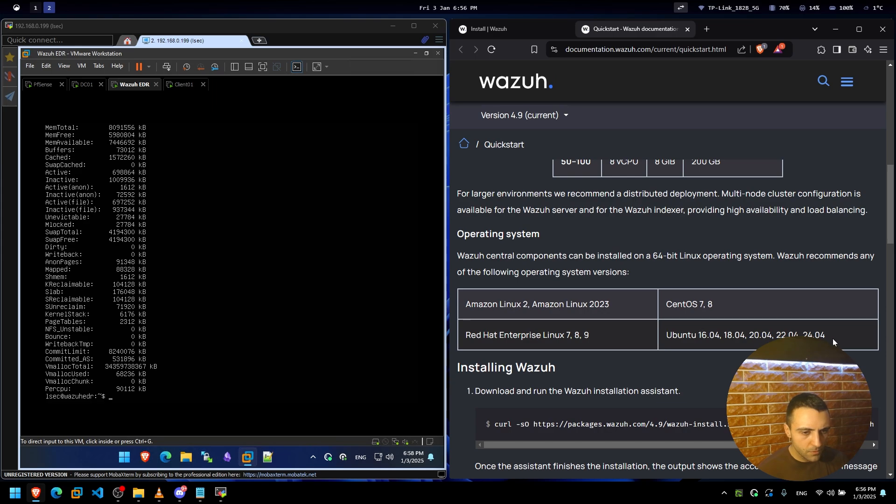
pyautogui.moveTo(832, 336); pyautogui.dragTo(667, 329)
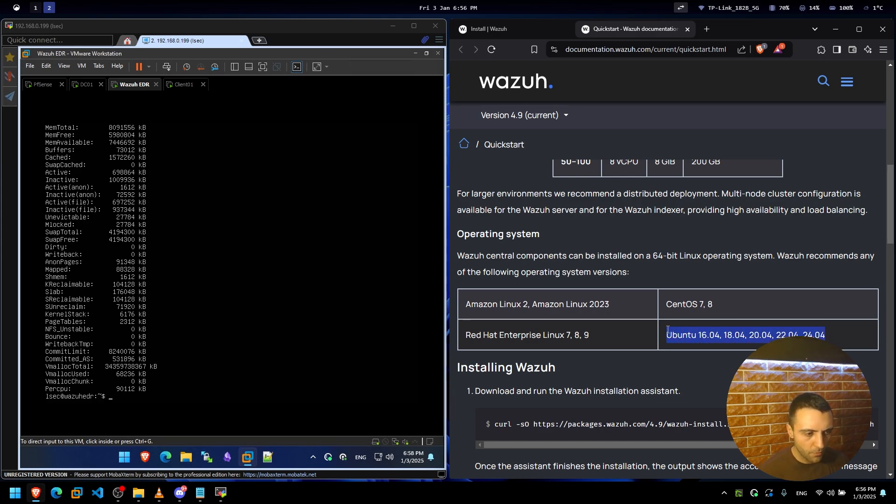
pyautogui.click(693, 356)
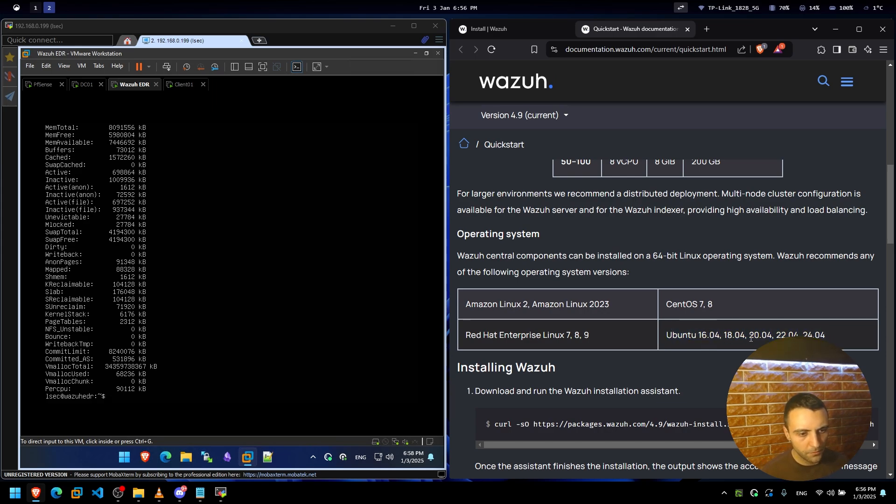
pyautogui.moveTo(832, 337); pyautogui.dragTo(801, 332)
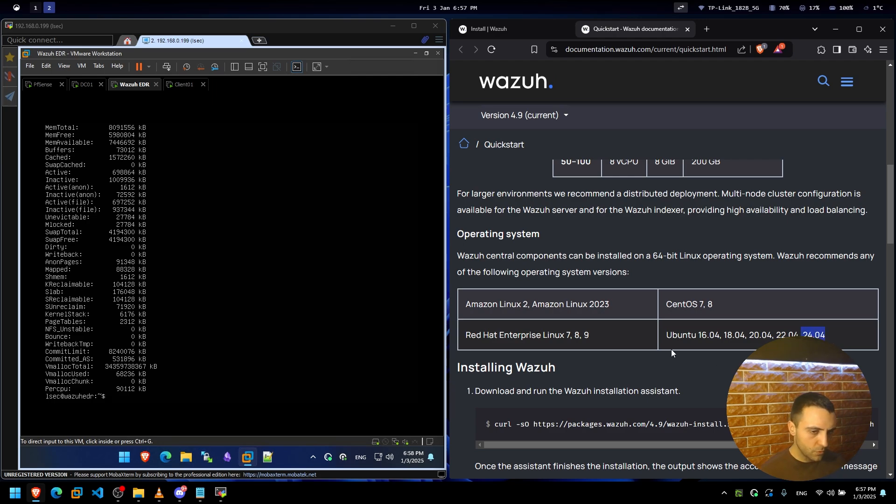
pyautogui.doubleClick(791, 335)
pyautogui.click(791, 336)
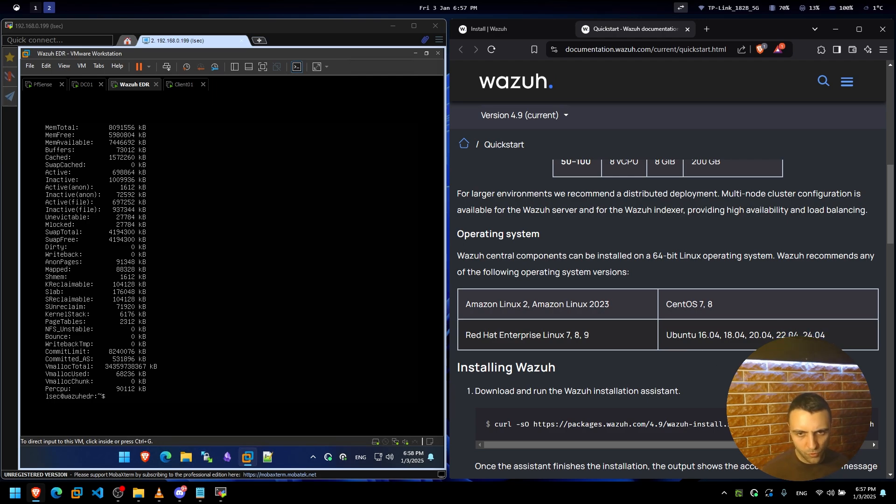
# Scroll past the notes to the Installing Wazuh curl command for wazuh-install.sh.
pyautogui.scroll(-2, 565, 307)
pyautogui.scroll(-15, 566, 307)
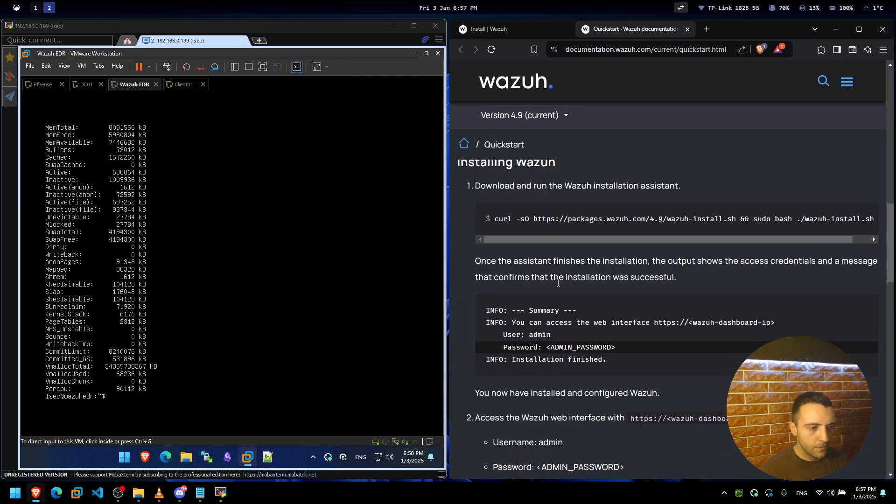
pyautogui.scroll(-5, 558, 283)
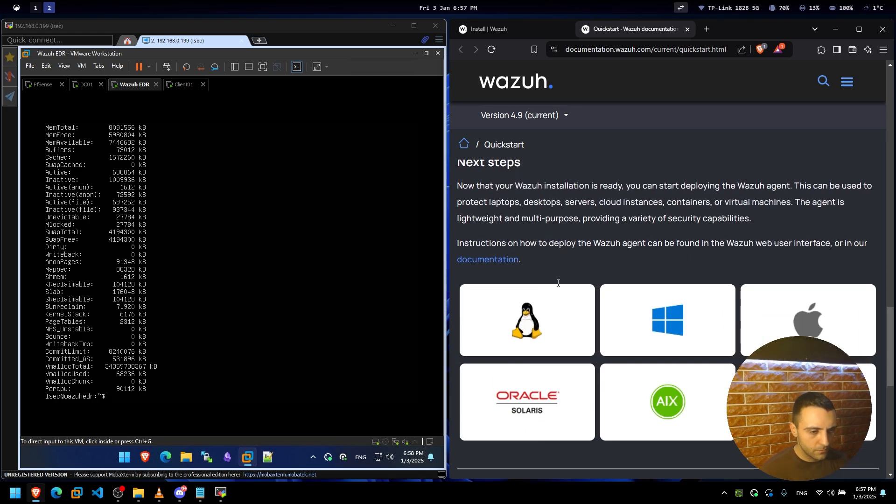
pyautogui.scroll(9, 560, 283)
pyautogui.scroll(-3, 561, 284)
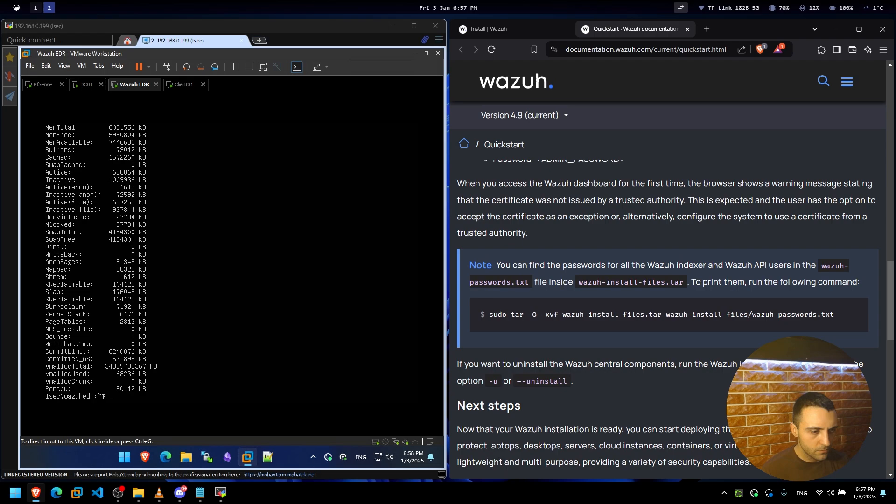
pyautogui.scroll(9, 562, 286)
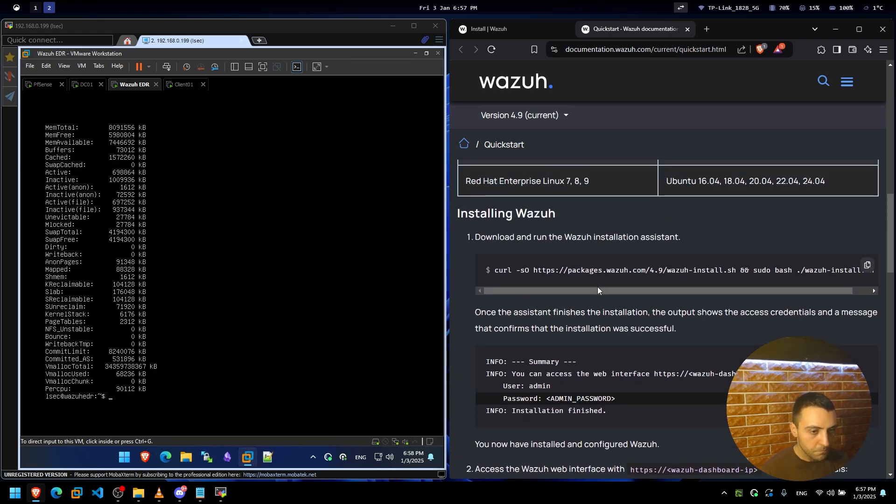
# Copy the Wazuh installation command from the documentation and try pasting it into the VM console.
pyautogui.moveTo(598, 288); pyautogui.dragTo(803, 293)
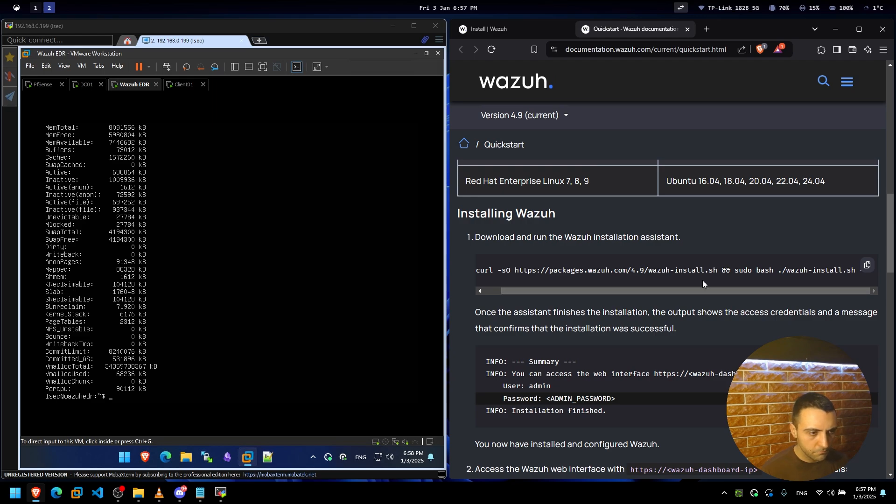
pyautogui.tripleClick(639, 270)
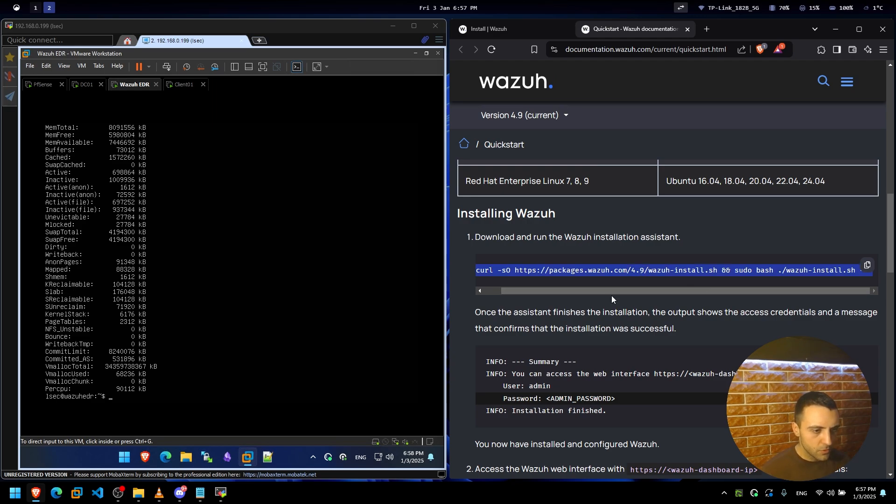
pyautogui.moveTo(604, 289); pyautogui.dragTo(543, 301)
pyautogui.click(412, 321)
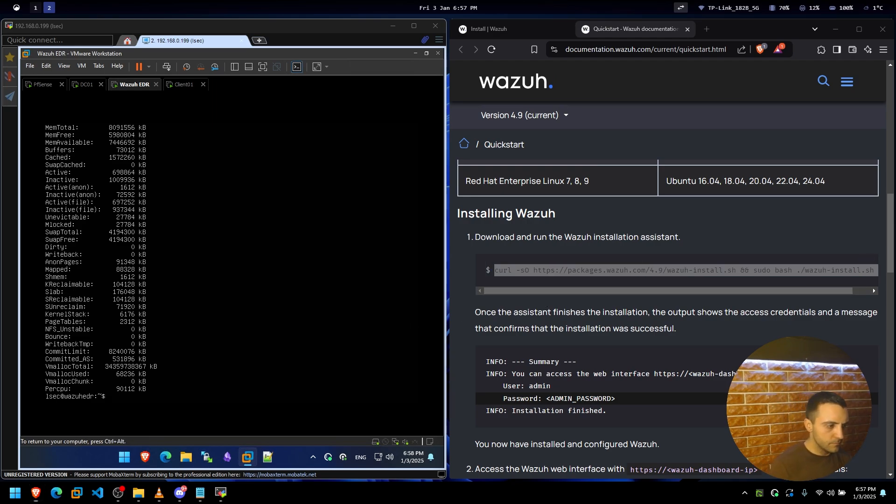
pyautogui.hotkey('ctrl', 'v')
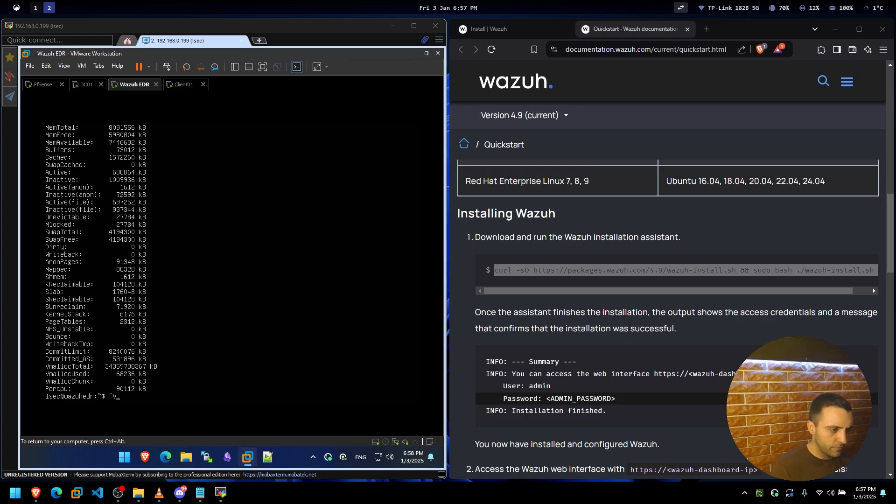
pyautogui.hotkey('ctrl', 'v')
pyautogui.press('BackSpace')
pyautogui.press('BackSpace')
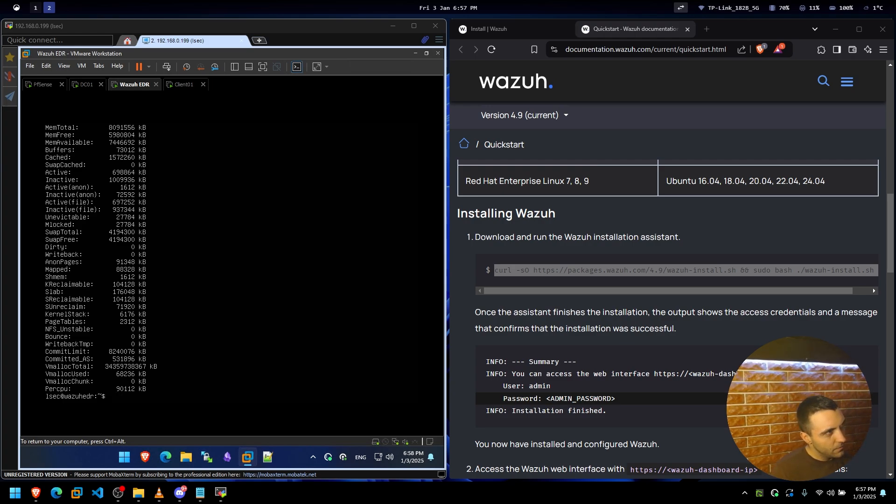
pyautogui.hotkey('ctrl', 'alt')
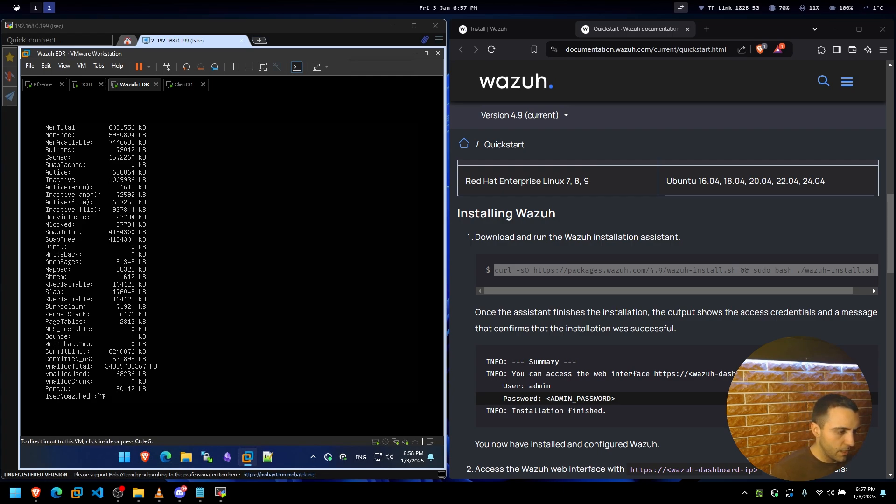
pyautogui.moveTo(612, 290); pyautogui.dragTo(581, 297)
pyautogui.click(561, 311)
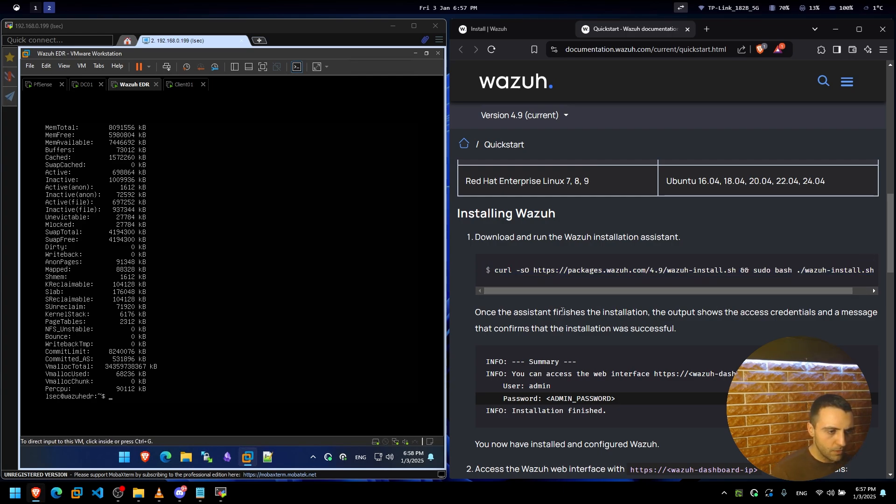
pyautogui.click(341, 308)
pyautogui.hotkey('ctrl', 'alt')
pyautogui.hotkey('alt', 'Tab')
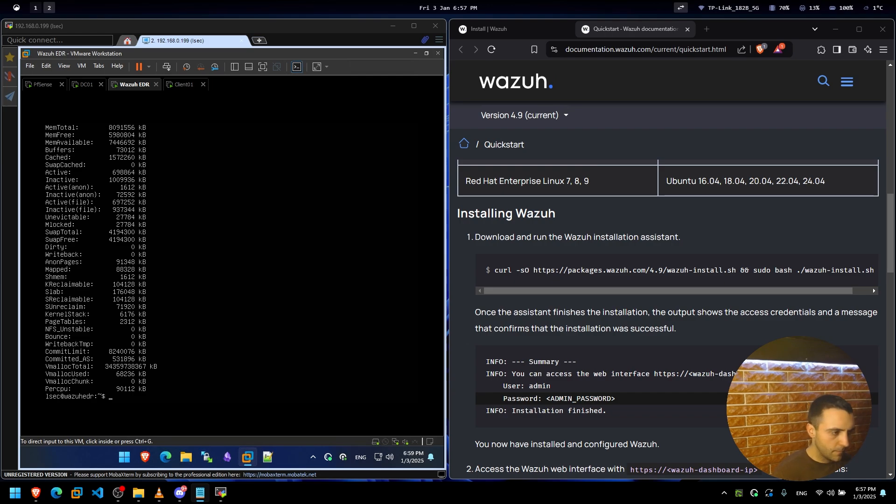
pyautogui.click(221, 258)
pyautogui.write('curl ')
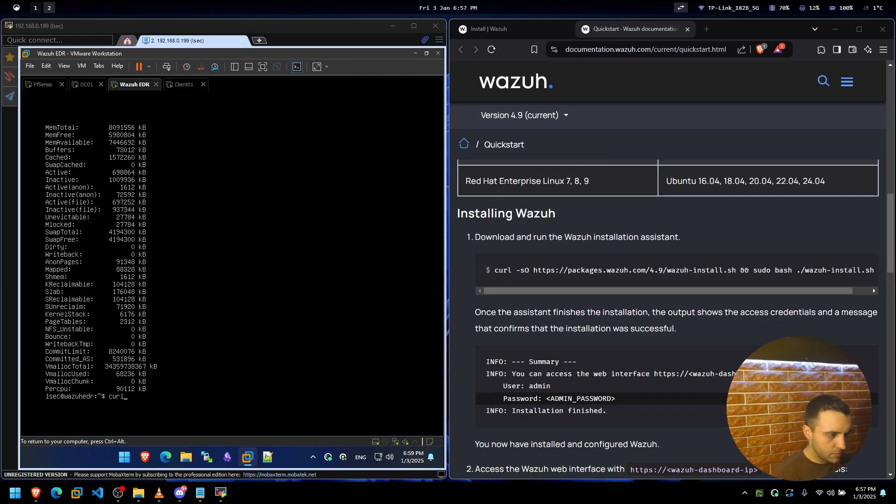
pyautogui.write('-sO h')
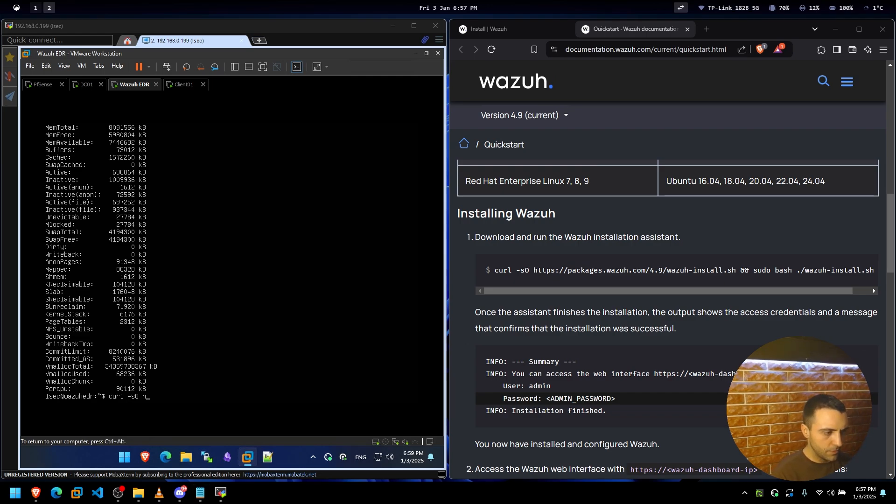
pyautogui.write('ttps://')
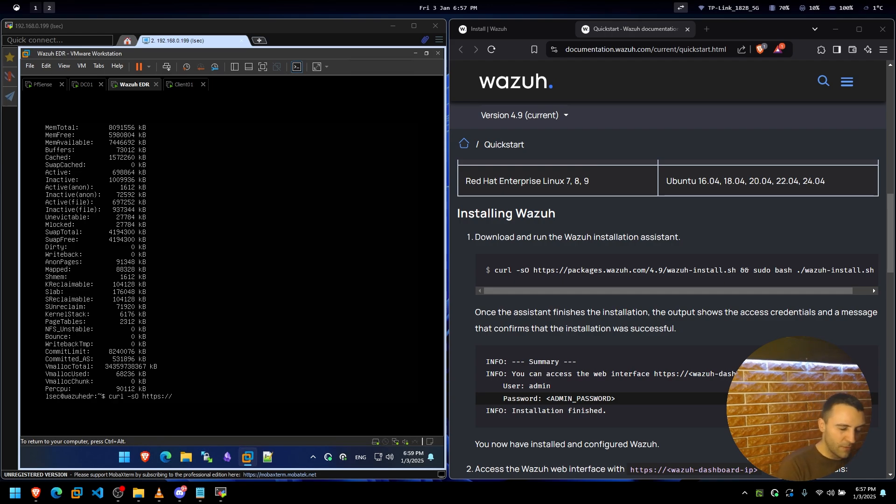
pyautogui.write('pac')
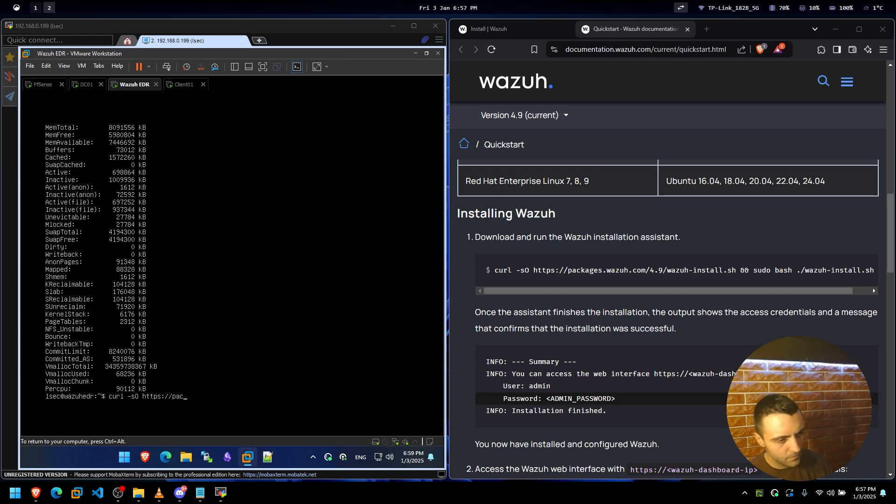
pyautogui.write('kages.waz')
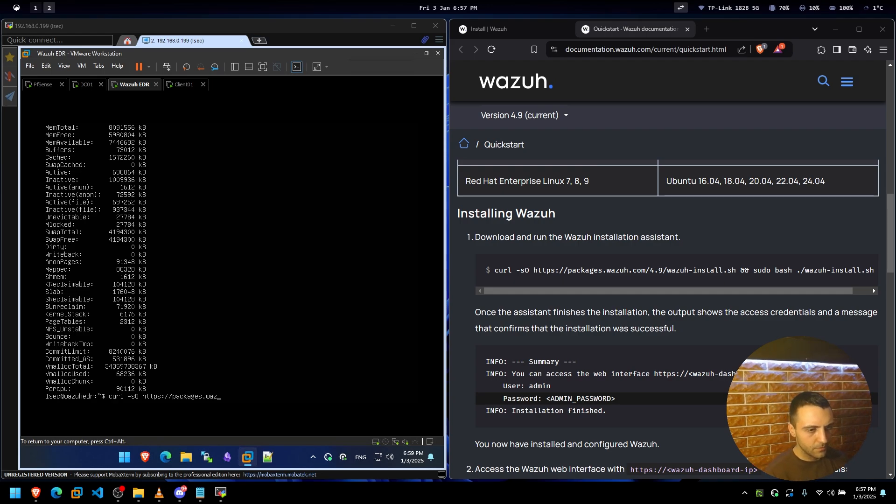
pyautogui.write('uh.com/4.9/')
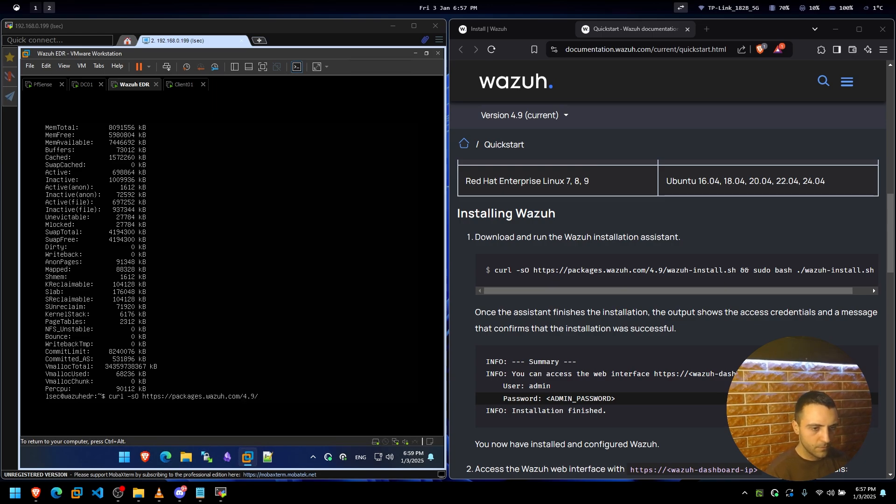
pyautogui.write('wazuh-install.s')
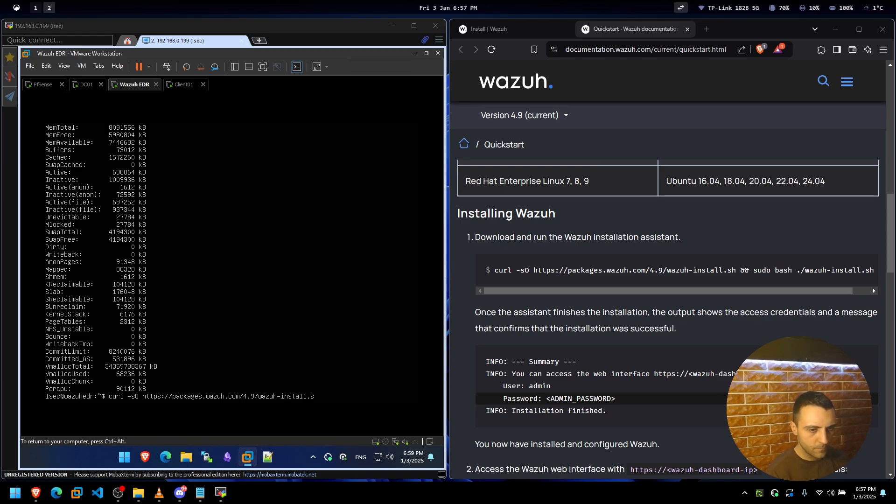
pyautogui.write('h &&')
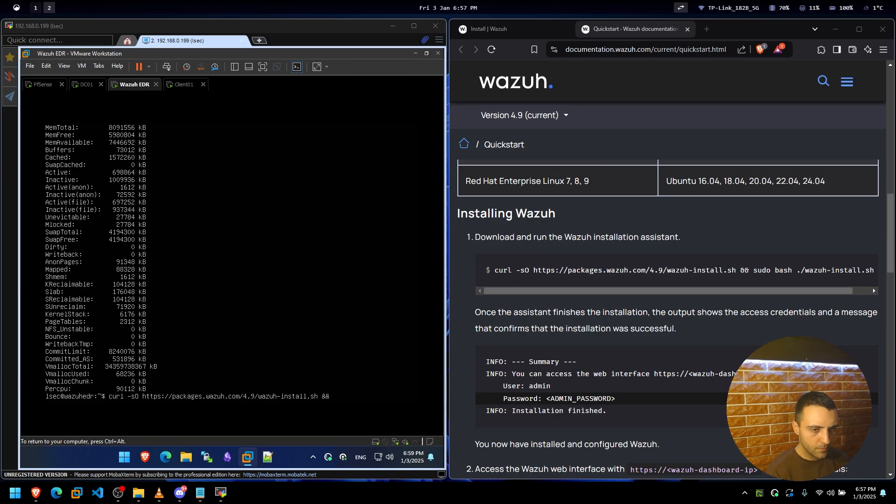
pyautogui.write(' sudo bash ./')
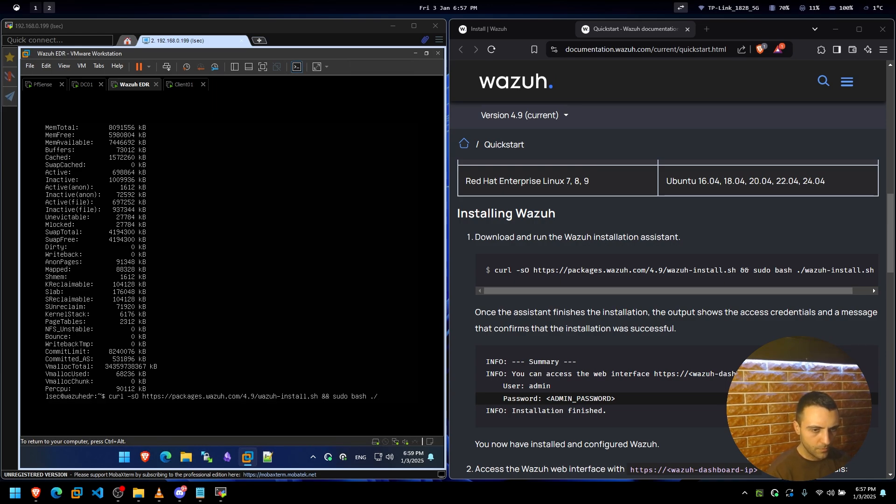
pyautogui.write('wazuh-install.sh')
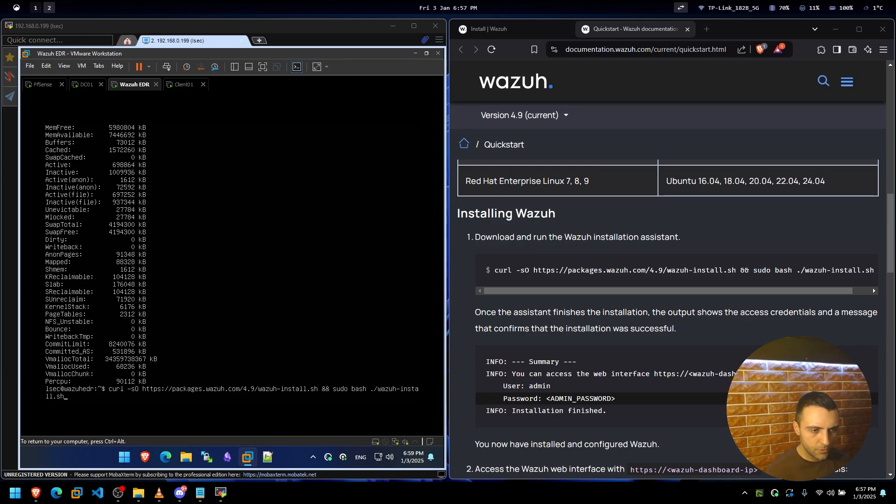
pyautogui.hotkey('ctrl', 'alt')
pyautogui.moveTo(635, 290); pyautogui.dragTo(701, 290)
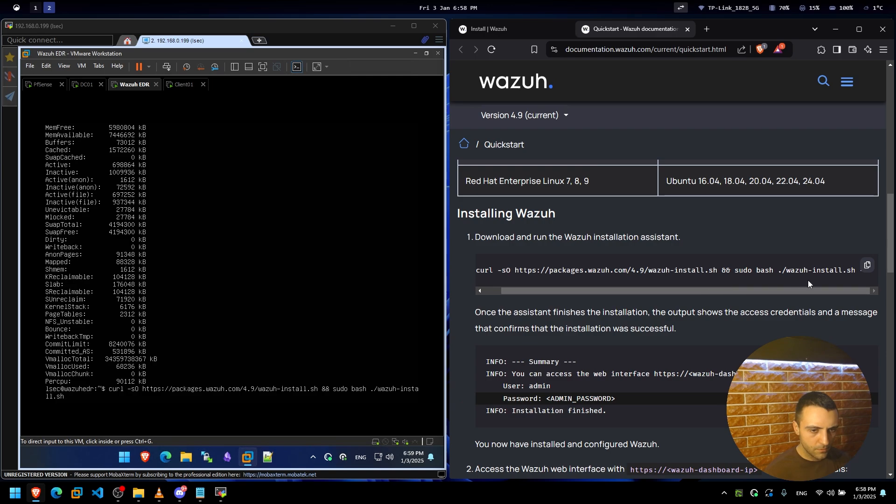
pyautogui.hotkey('ctrl', 'g')
pyautogui.write('l.sh ')
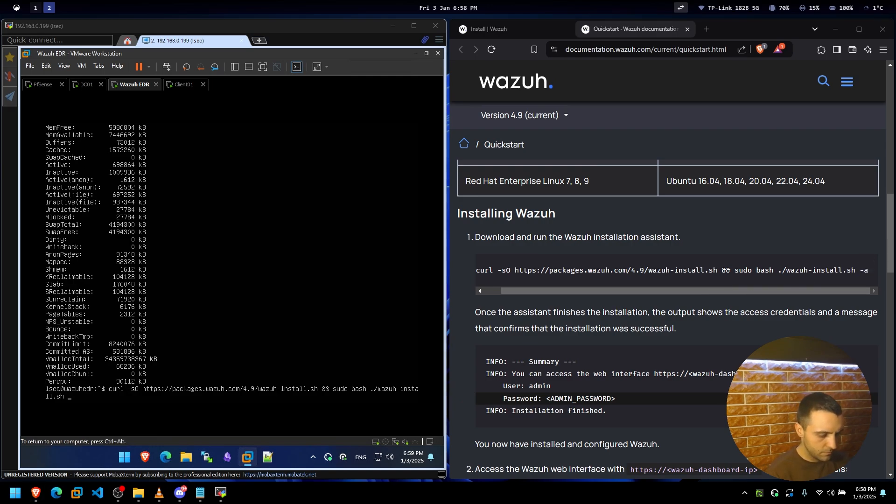
pyautogui.write('-a')
pyautogui.press('Return')
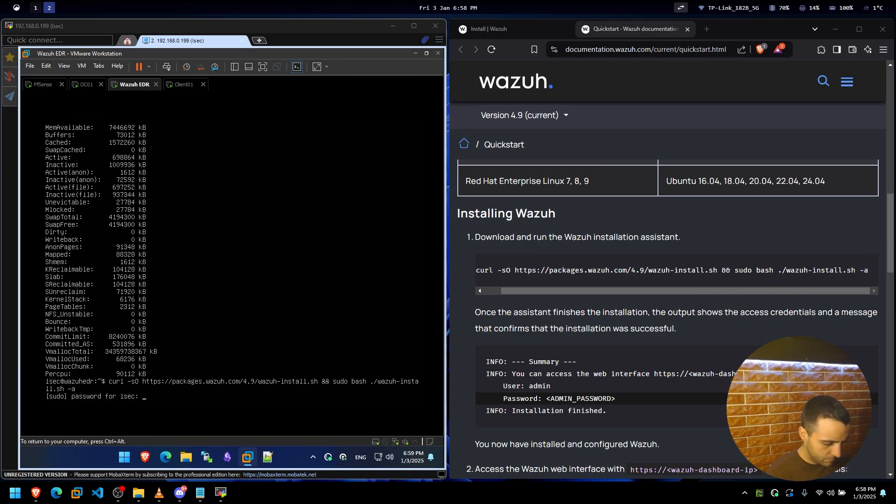
pyautogui.press('Return')
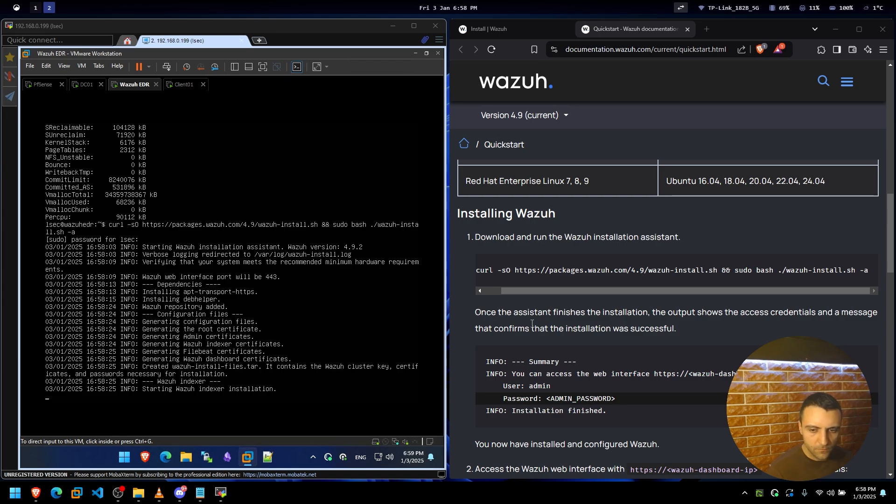
pyautogui.hotkey('ctrl', 'g')
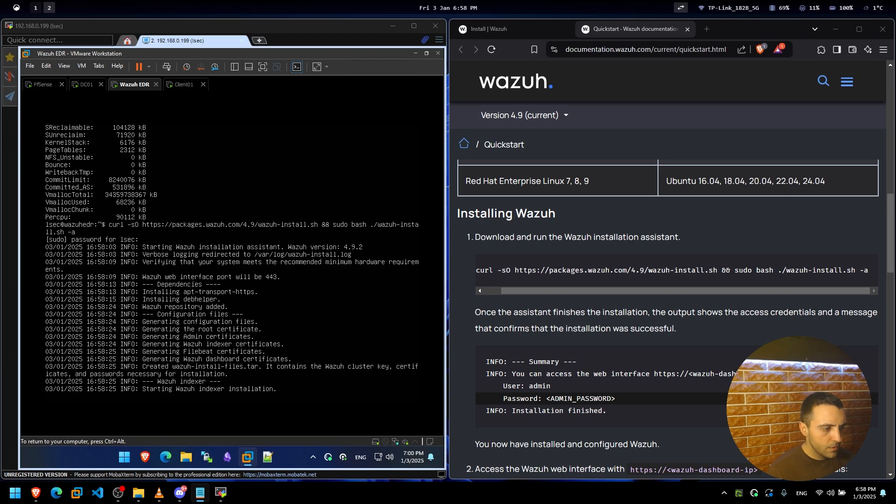
pyautogui.hotkey('ctrl', 'alt')
# In the Quickstart page, highlight the installer output sentence and the dashboard Password line.
pyautogui.click(621, 340)
pyautogui.scroll(-10, 639, 321)
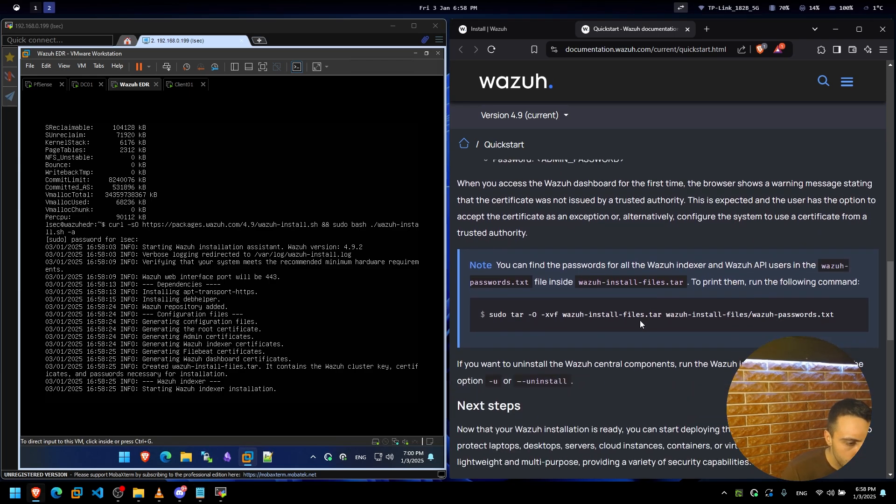
pyautogui.scroll(2, 639, 320)
pyautogui.scroll(3, 529, 286)
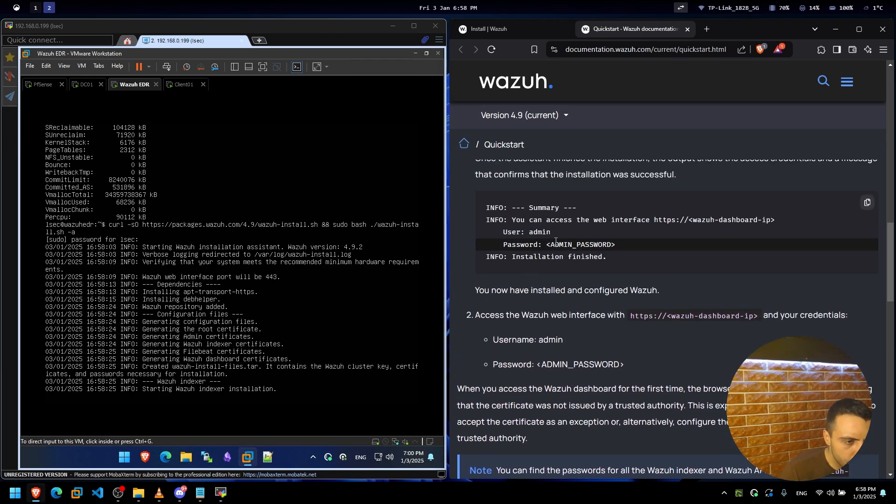
pyautogui.scroll(2, 556, 226)
pyautogui.moveTo(519, 275); pyautogui.dragTo(715, 269)
pyautogui.click(734, 270)
pyautogui.moveTo(512, 347); pyautogui.dragTo(627, 354)
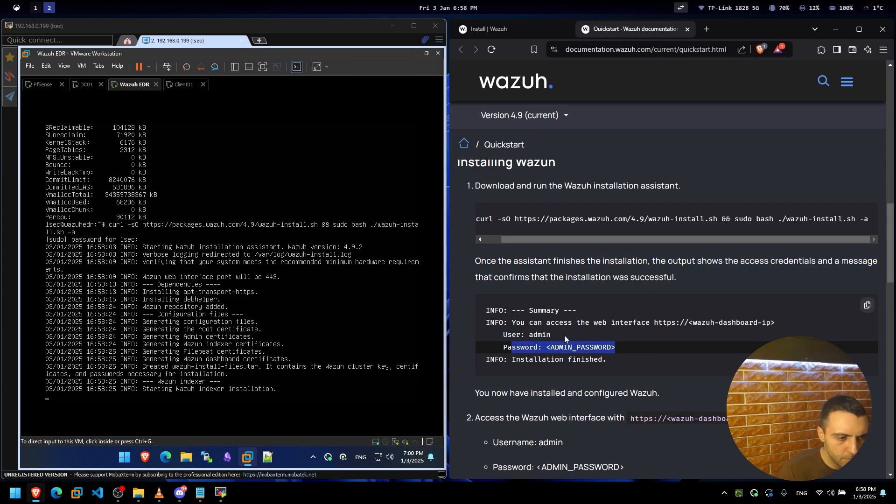
# Highlight the note that all passwords are stored in wazuh-install-files.tar.
pyautogui.scroll(-1, 653, 354)
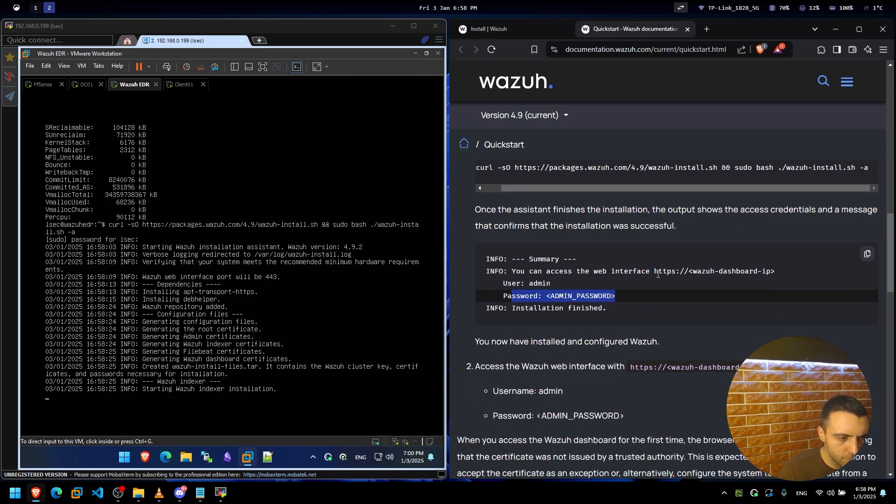
pyautogui.scroll(-2, 658, 275)
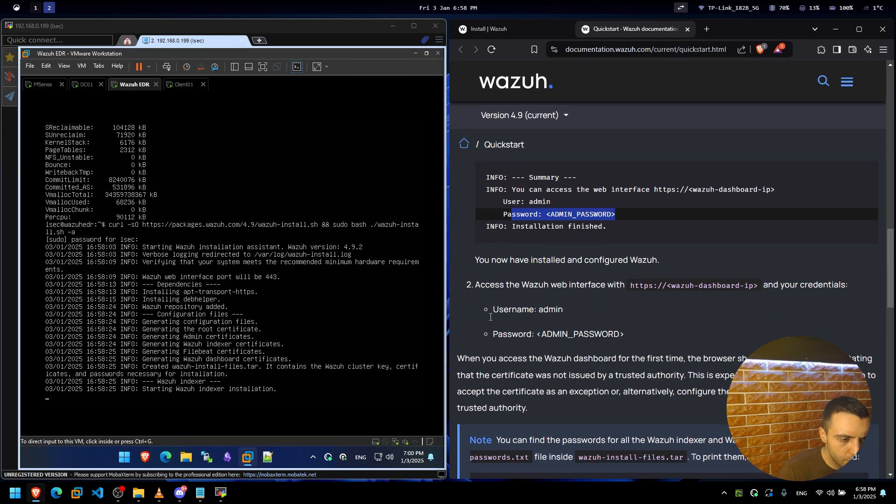
pyautogui.scroll(-2, 562, 308)
pyautogui.moveTo(512, 369); pyautogui.dragTo(736, 371)
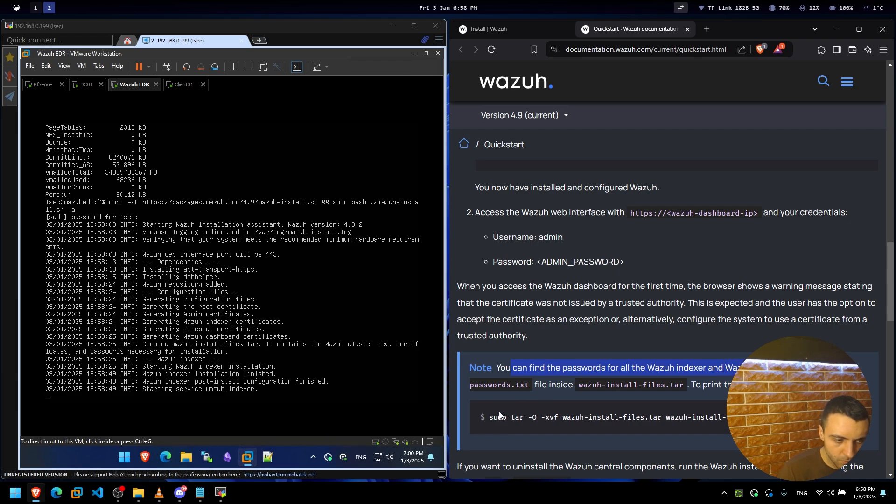
pyautogui.moveTo(579, 384); pyautogui.dragTo(692, 383)
pyautogui.click(693, 384)
# Scroll to Next steps, highlight where agent deployment is covered, and right-click the documentation link.
pyautogui.scroll(-1, 522, 384)
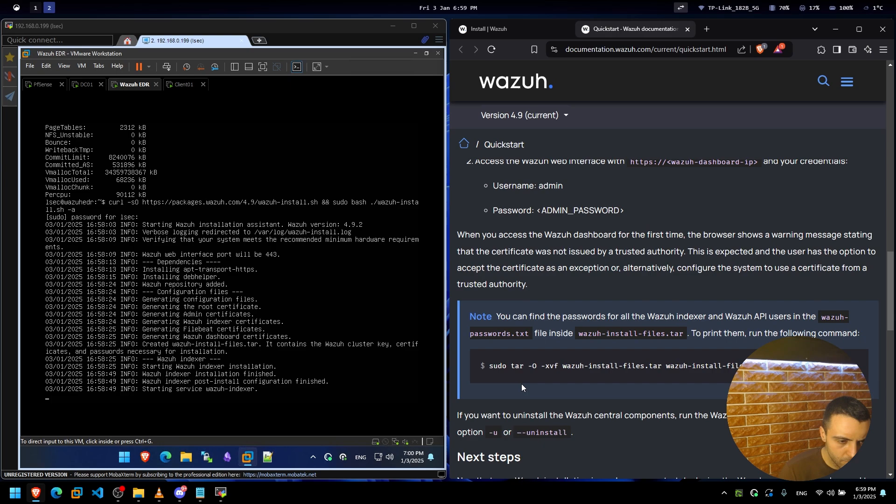
pyautogui.scroll(-1, 521, 384)
pyautogui.scroll(-3, 521, 383)
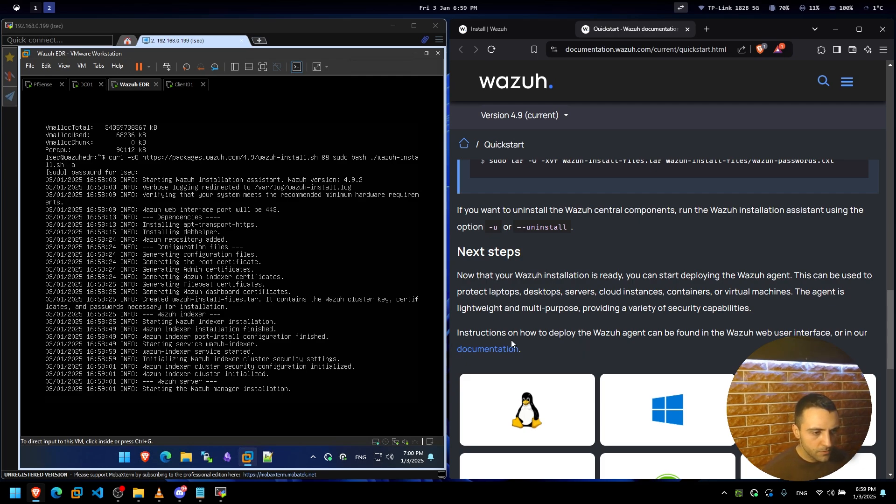
pyautogui.moveTo(502, 334); pyautogui.dragTo(697, 332)
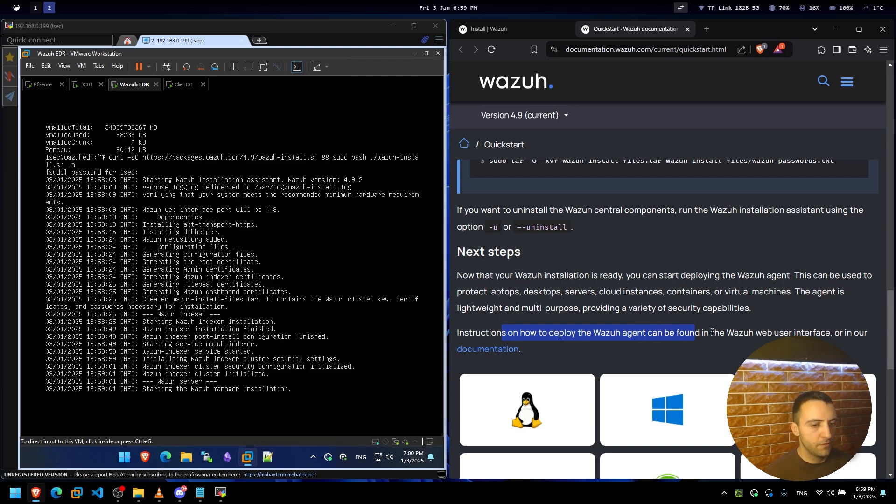
pyautogui.scroll(-2, 691, 335)
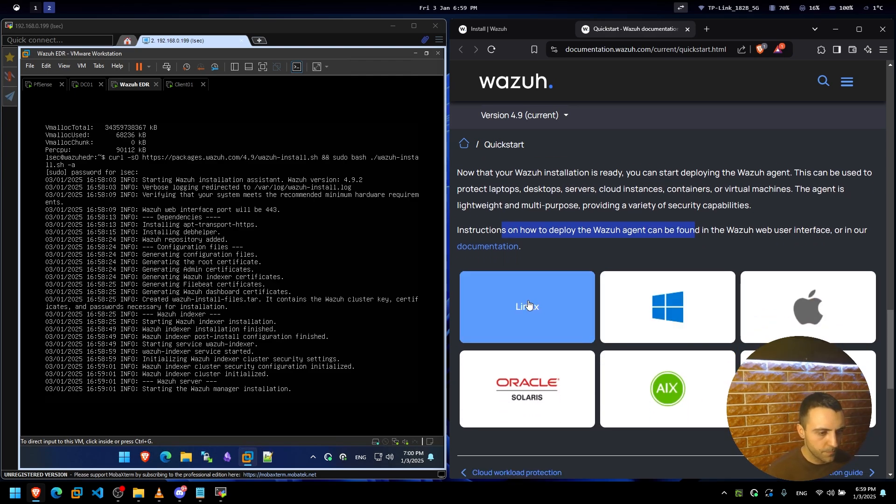
pyautogui.rightClick(494, 246)
# Open the Wazuh agent installation guide in a new tab and look it over.
pyautogui.click(518, 253)
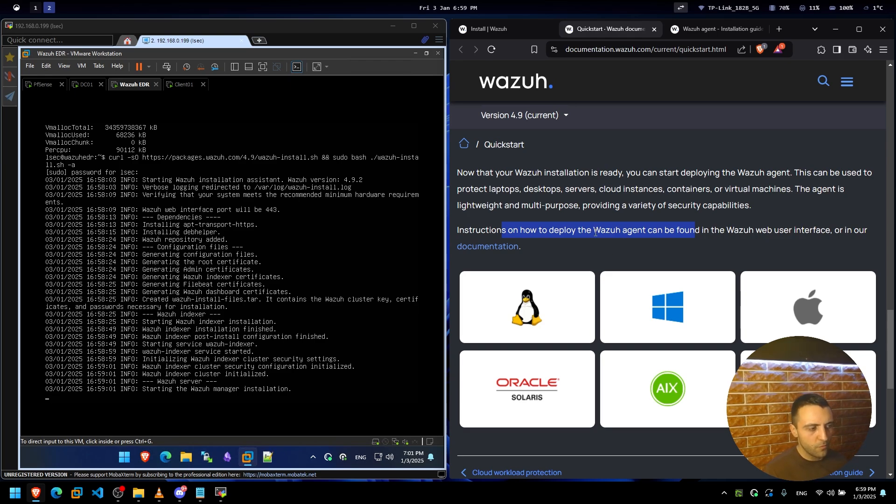
pyautogui.click(327, 261)
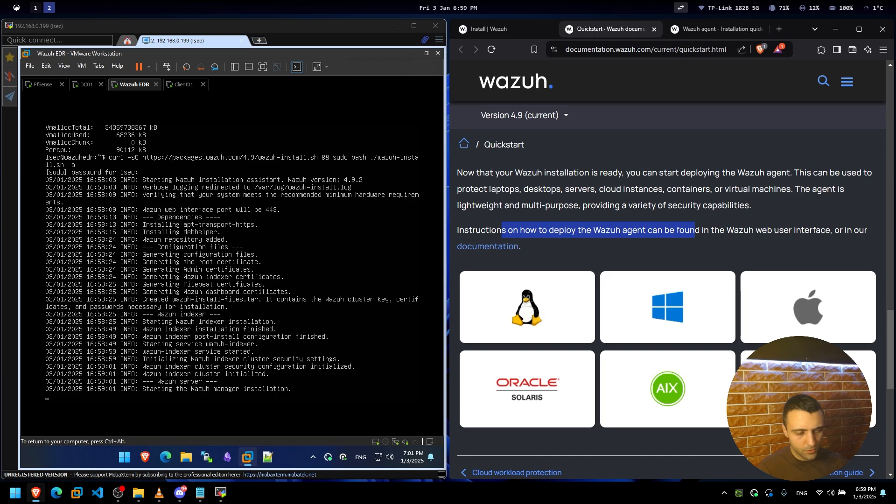
pyautogui.click(581, 229)
pyautogui.click(714, 29)
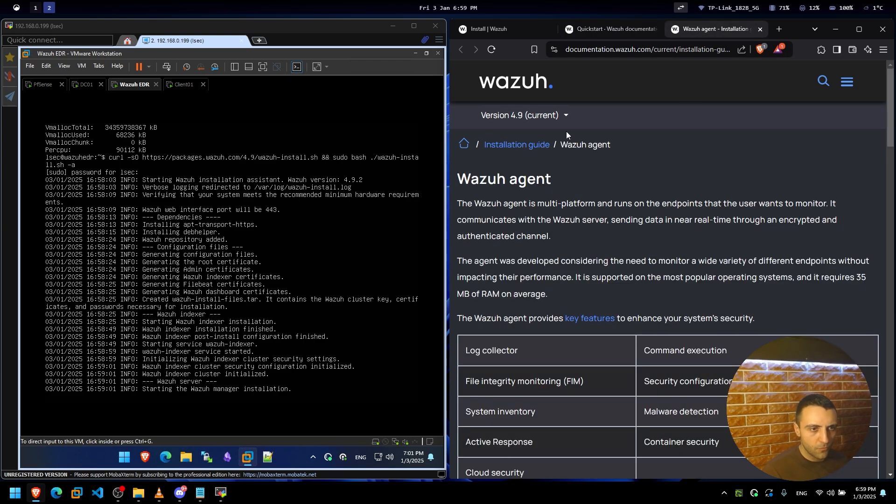
pyautogui.scroll(-7, 643, 249)
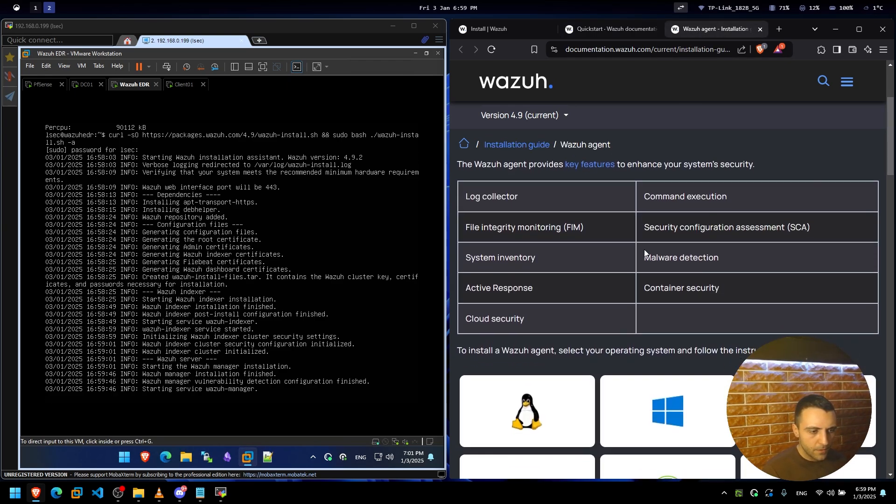
pyautogui.scroll(6, 639, 252)
pyautogui.scroll(2, 637, 254)
# Open the Windows agent install page from the Quickstart, scroll its CLI instructions, then return to the agent guide.
pyautogui.click(612, 31)
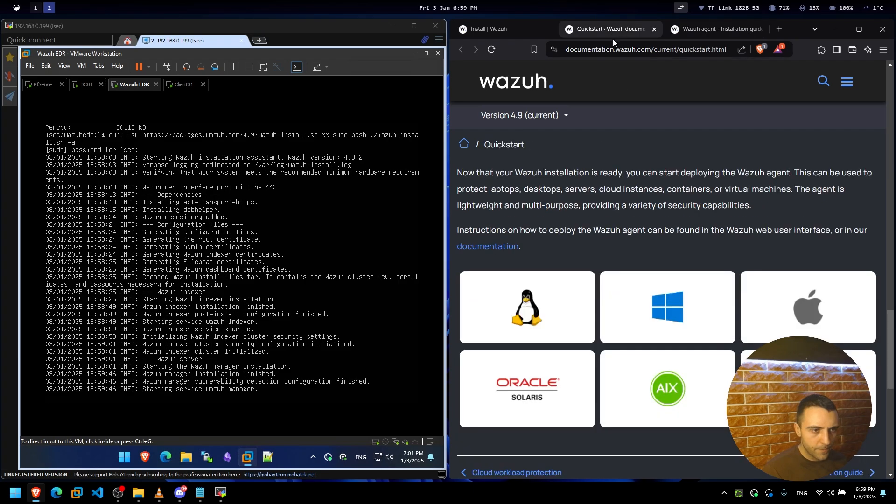
pyautogui.click(661, 314)
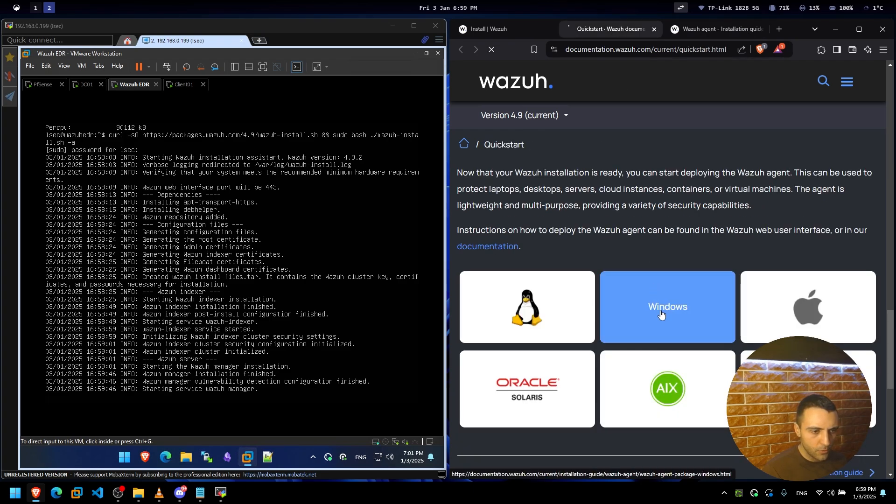
pyautogui.scroll(-4, 625, 266)
pyautogui.scroll(-10, 611, 270)
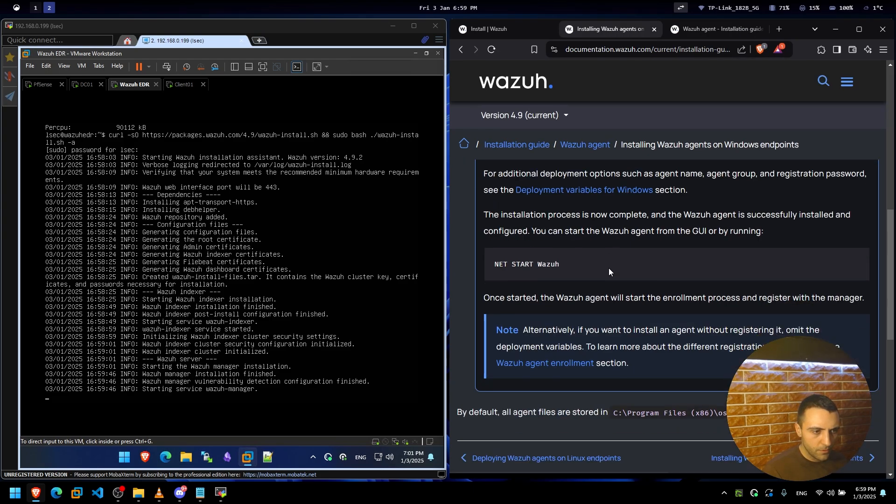
pyautogui.scroll(6, 609, 271)
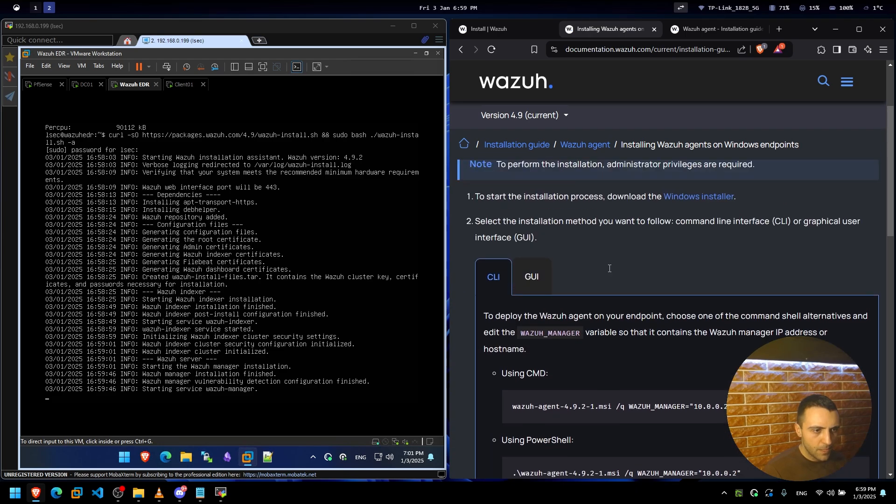
pyautogui.click(692, 33)
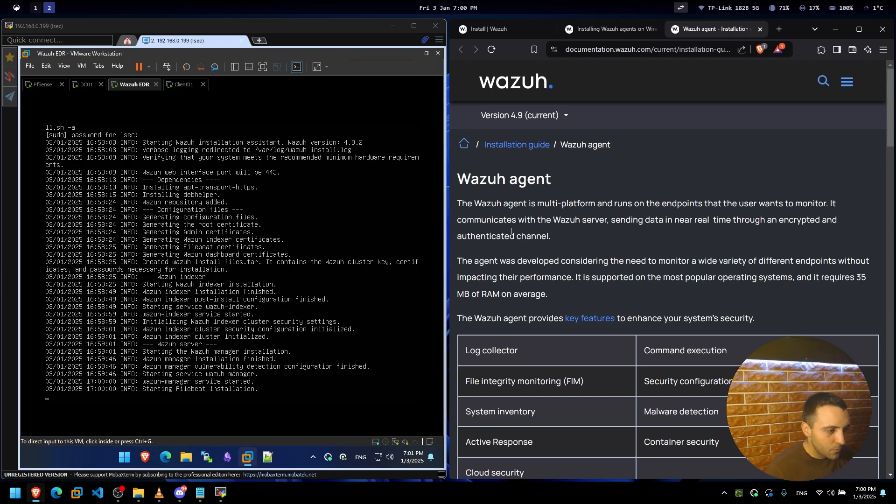
# Highlight the agent's multi-platform description and its encrypted, authenticated channel to the server.
pyautogui.moveTo(545, 209); pyautogui.dragTo(799, 204)
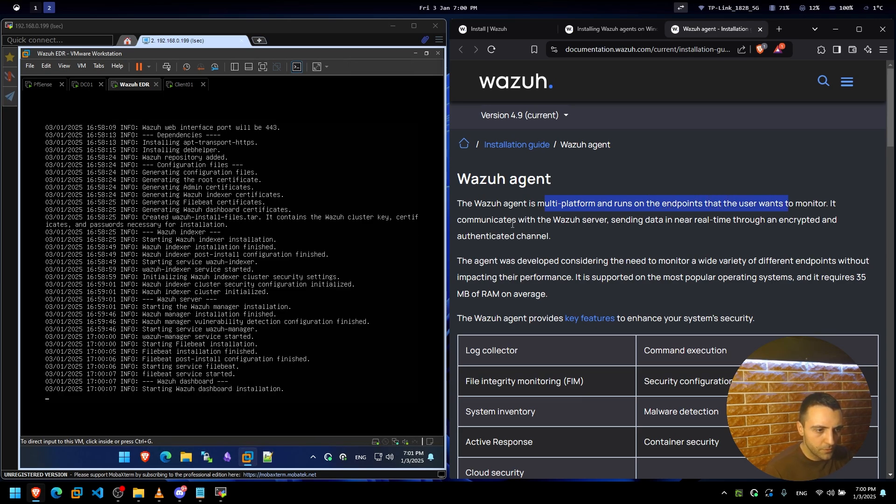
pyautogui.moveTo(513, 221); pyautogui.dragTo(644, 219)
pyautogui.click(644, 219)
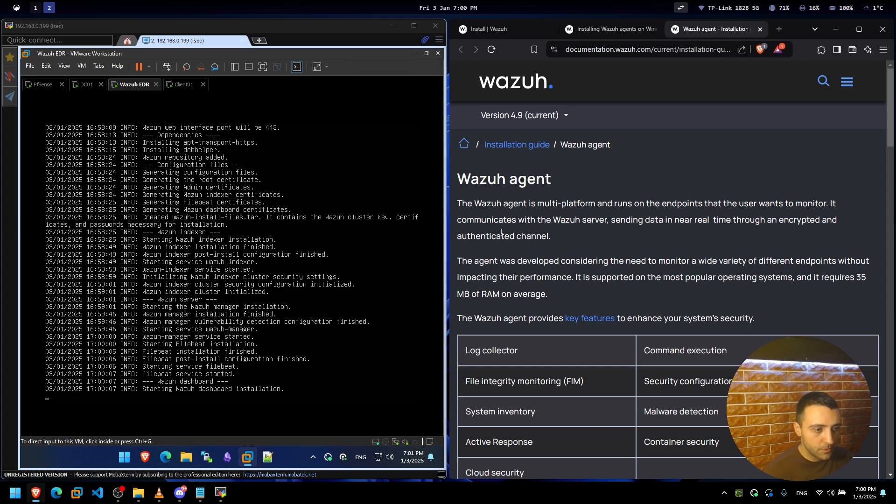
pyautogui.moveTo(571, 231); pyautogui.dragTo(457, 221)
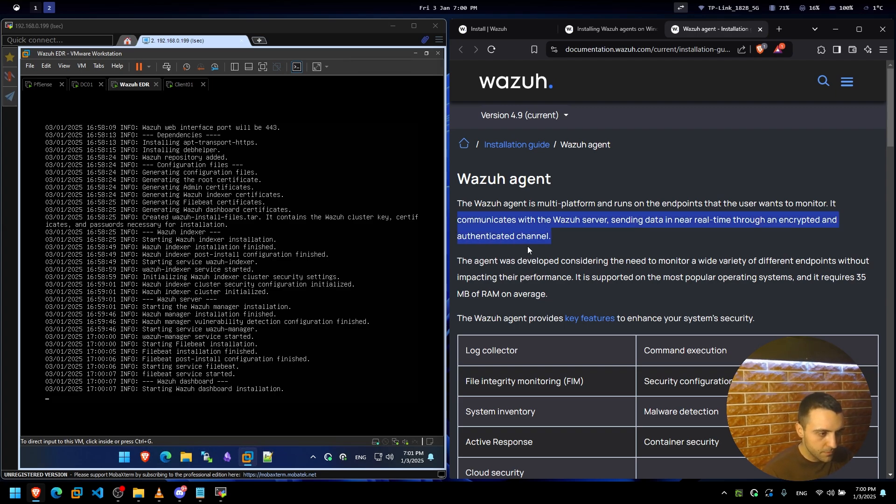
pyautogui.click(536, 250)
pyautogui.moveTo(473, 261); pyautogui.dragTo(515, 262)
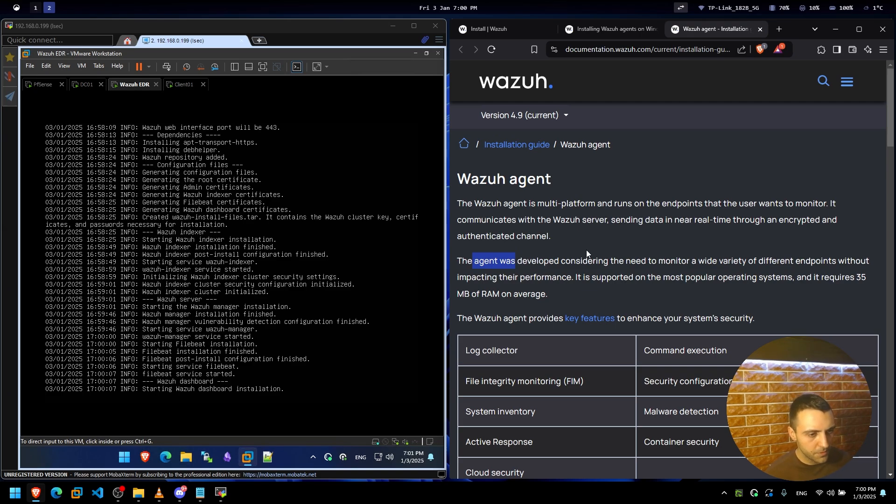
pyautogui.click(738, 276)
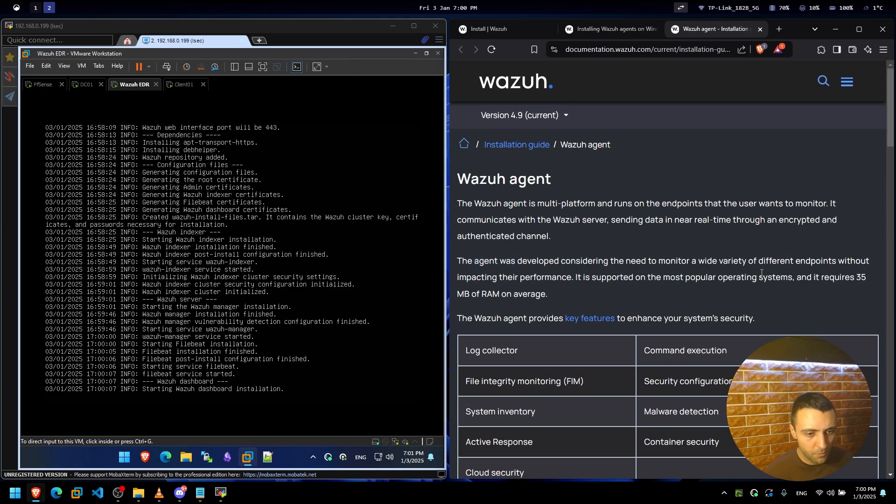
# Scroll to the agent's key features and highlight the Command execution feature.
pyautogui.scroll(-1, 761, 272)
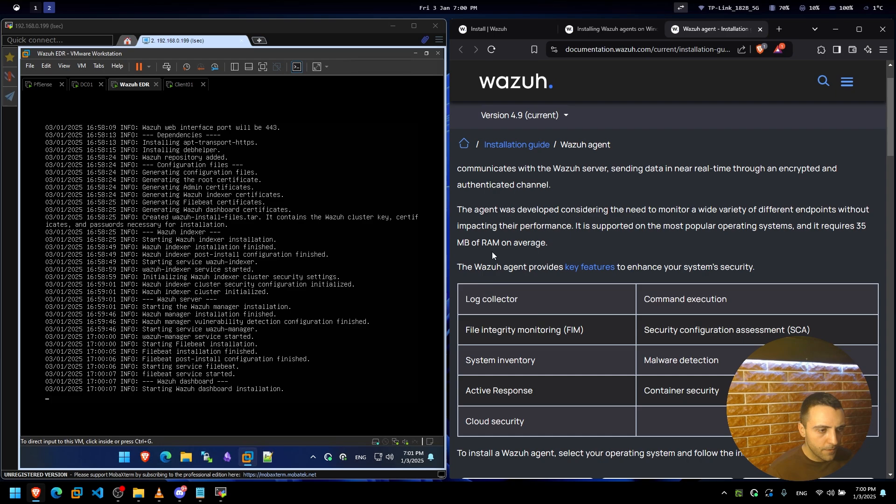
pyautogui.scroll(-1, 491, 255)
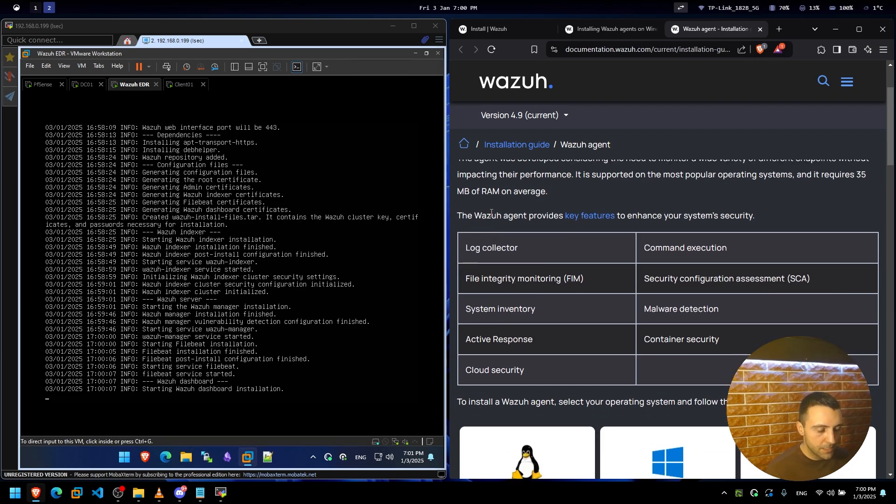
pyautogui.moveTo(483, 217); pyautogui.dragTo(537, 218)
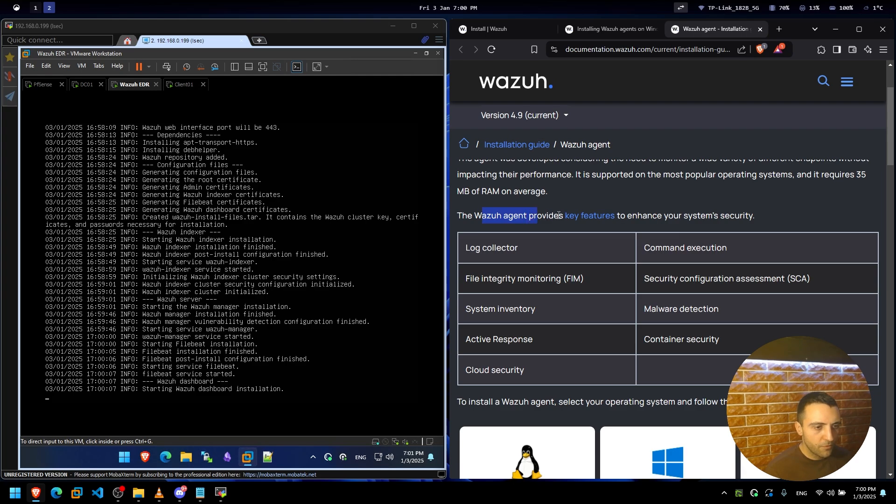
pyautogui.moveTo(697, 247); pyautogui.dragTo(763, 251)
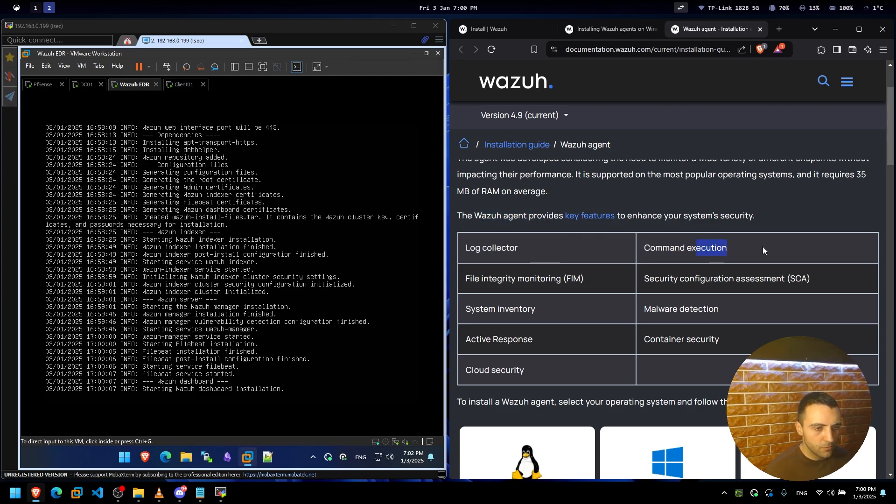
pyautogui.moveTo(662, 248); pyautogui.dragTo(740, 252)
pyautogui.click(527, 307)
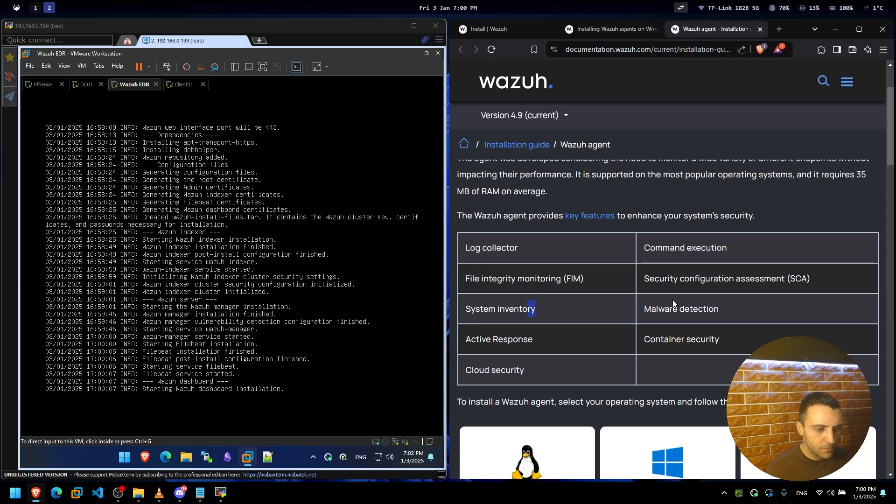
# Scroll through the supported operating system tiles, then switch to workspace 1 with the network diagram.
pyautogui.scroll(-2, 521, 304)
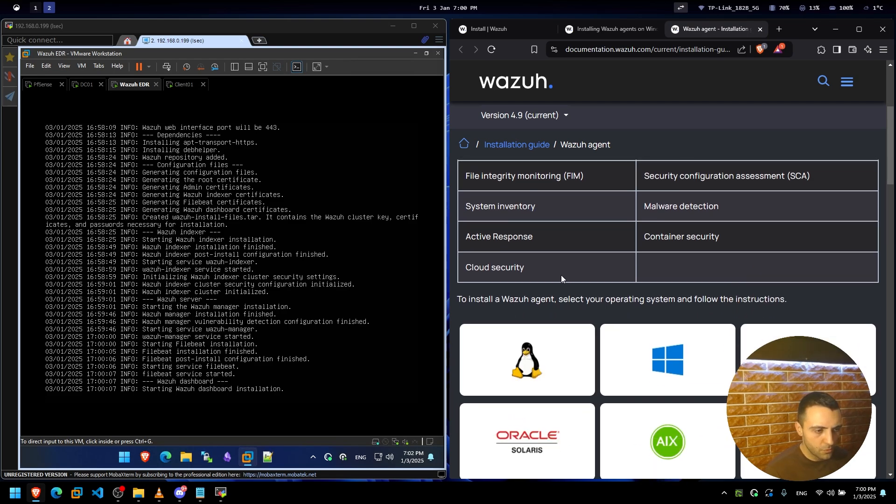
pyautogui.scroll(1, 523, 228)
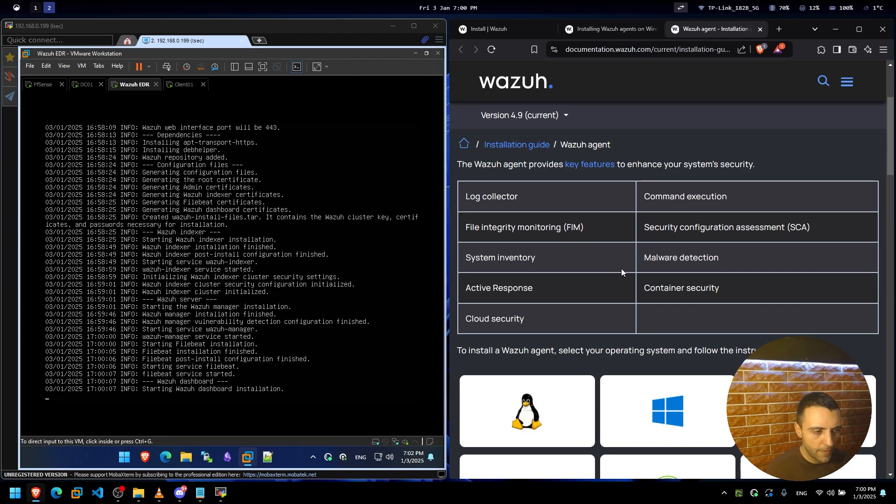
pyautogui.scroll(-2, 581, 277)
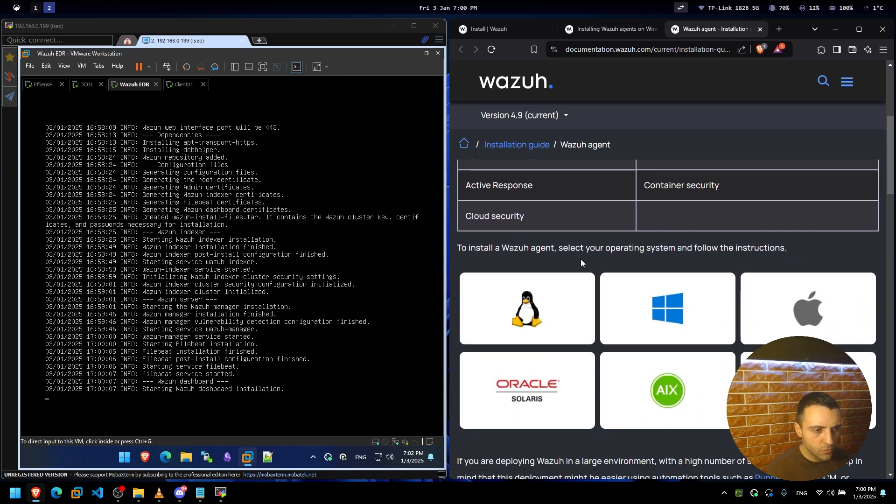
pyautogui.scroll(-1, 685, 278)
pyautogui.scroll(-8, 616, 269)
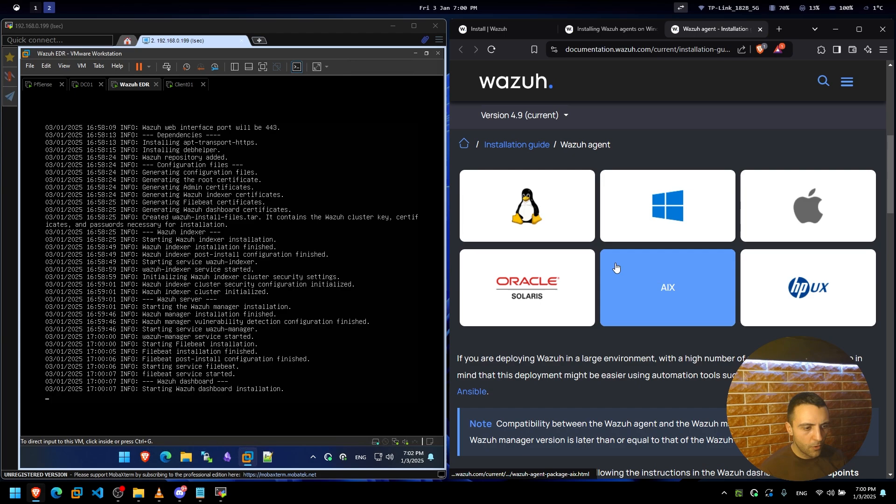
pyautogui.scroll(5, 616, 270)
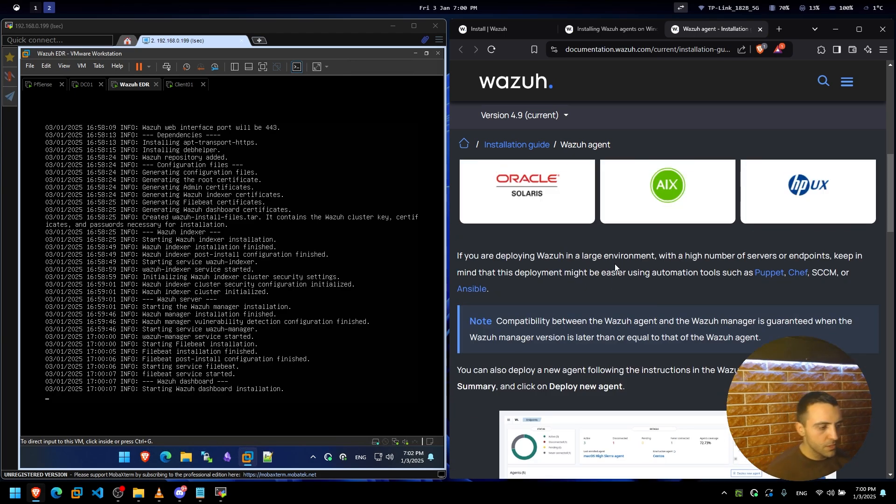
pyautogui.click(35, 10)
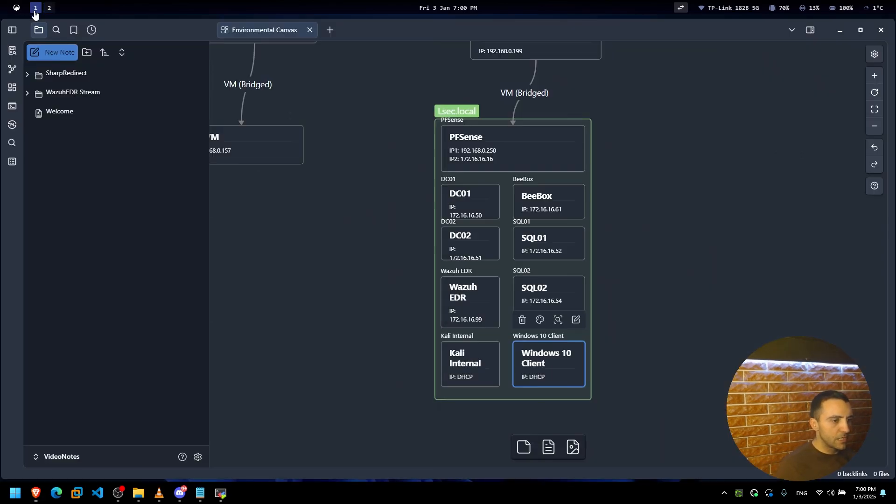
# Deselect the Windows 10 Client node, pan the canvas slightly, and return to workspace 2 with Alt+2.
pyautogui.click(687, 229)
pyautogui.moveTo(681, 241); pyautogui.dragTo(688, 258)
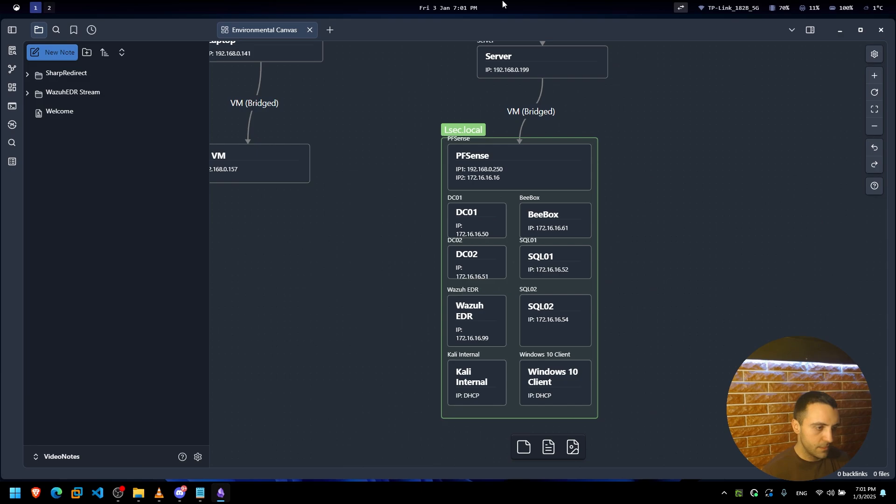
pyautogui.hotkey('alt', '2')
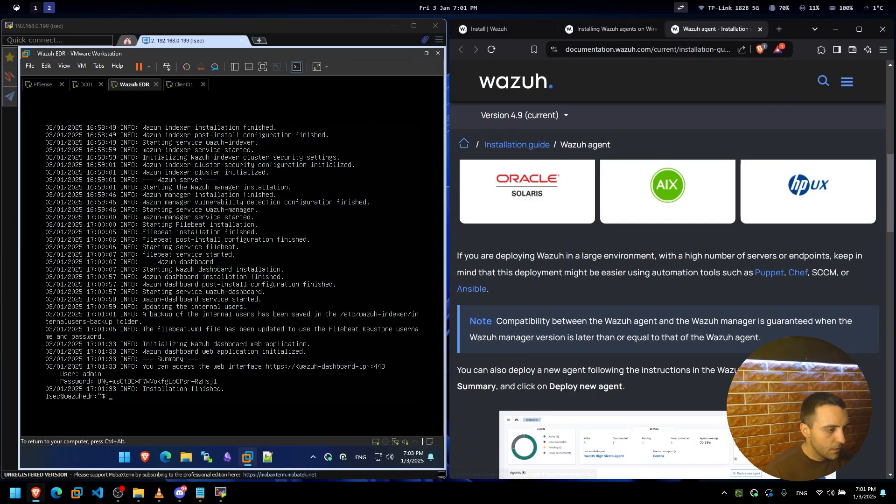
# Run ifconfig on the Wazuh EDR console to confirm ens33 is at 172.16.16.99.
pyautogui.click(345, 294)
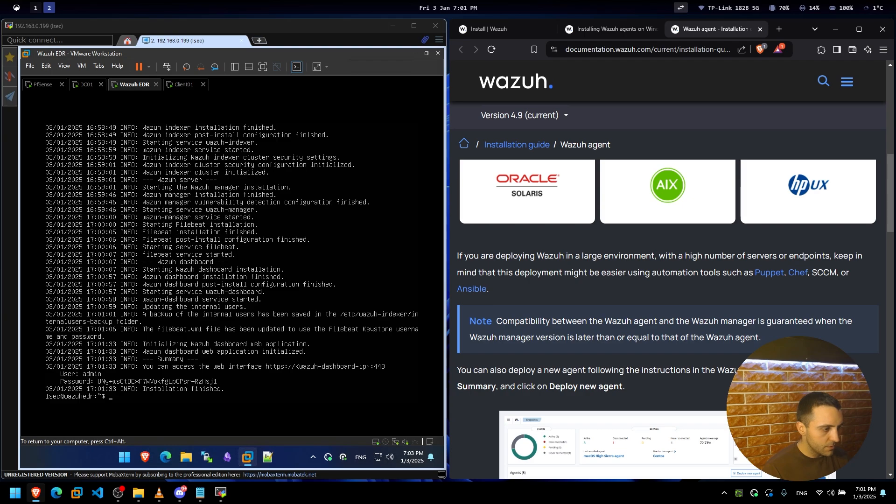
pyautogui.hotkey('ctrl', 'alt')
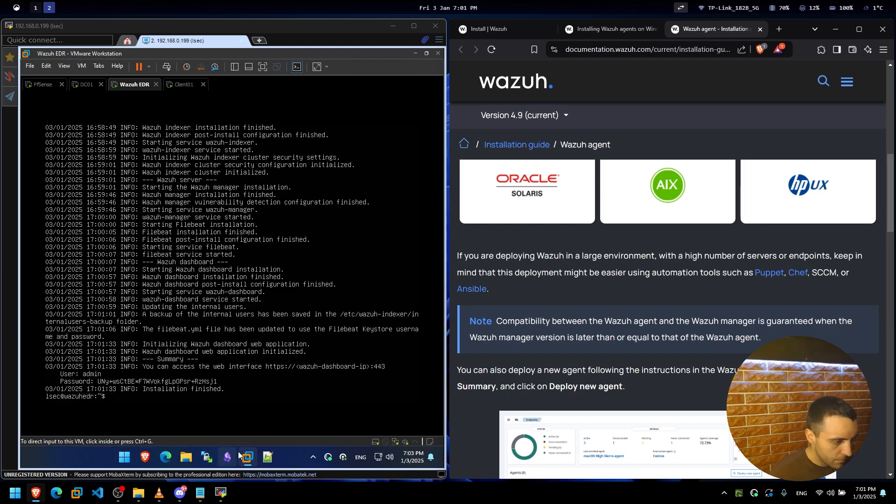
pyautogui.click(201, 492)
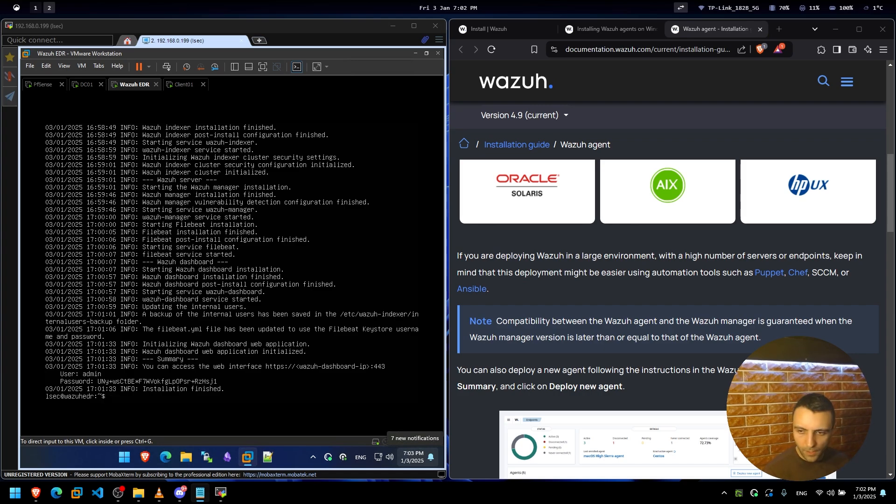
pyautogui.hotkey('ctrl', 'g')
pyautogui.write('ifc')
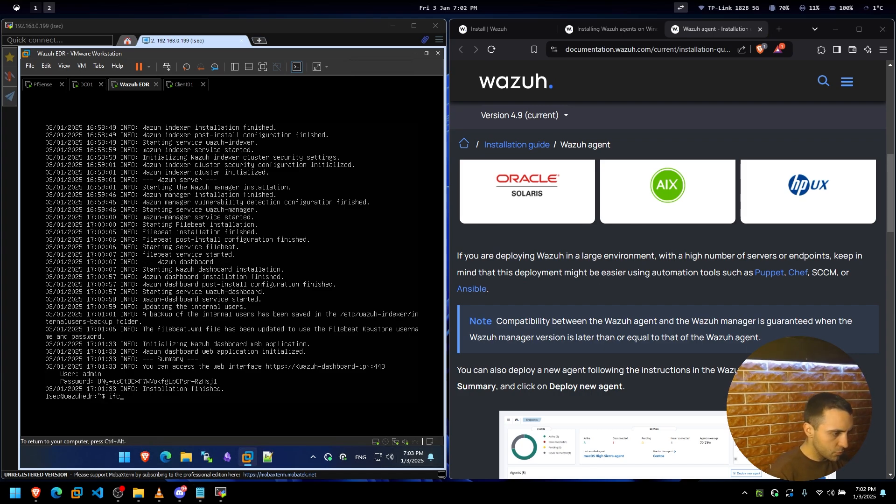
pyautogui.write('onfig')
pyautogui.press('Return')
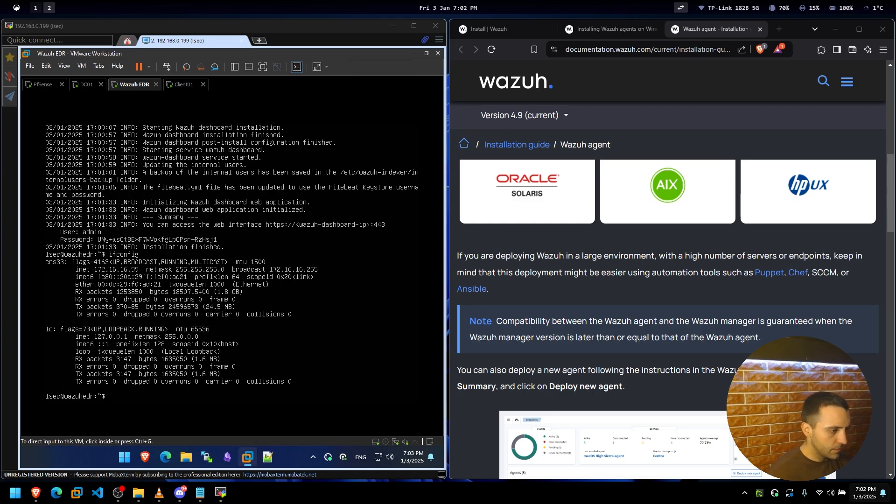
pyautogui.hotkey('ctrl', 'alt')
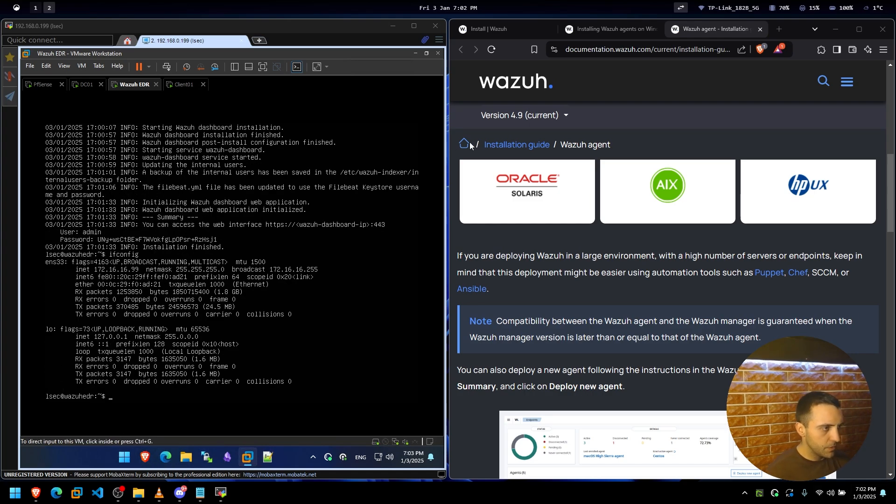
# Switch to the Client01 VM, widen its pane, and sign in with the Windows account password.
pyautogui.click(184, 85)
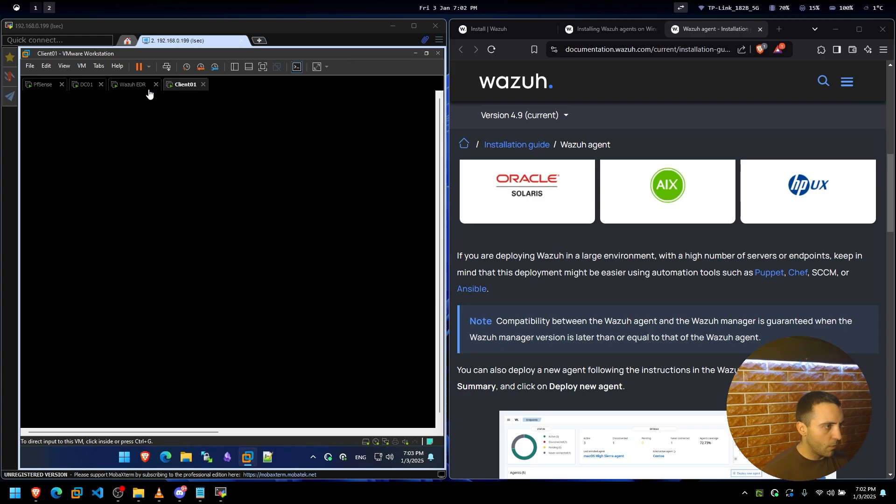
pyautogui.click(271, 237)
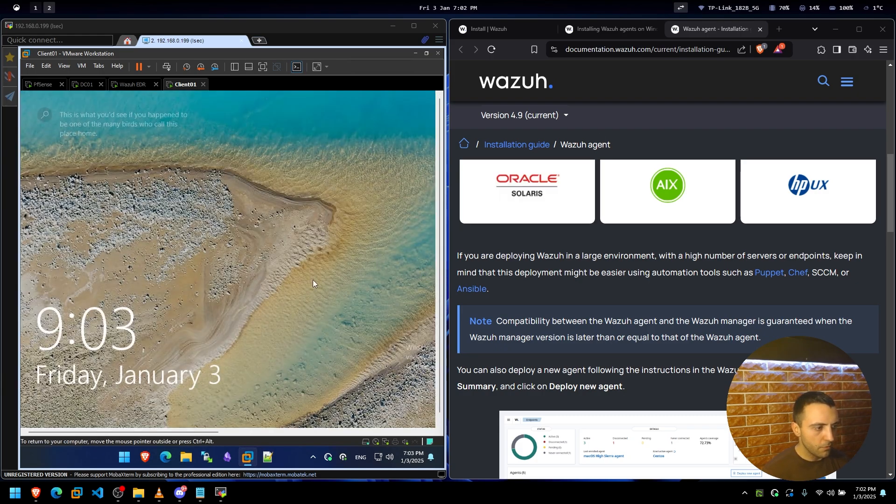
pyautogui.click(249, 284)
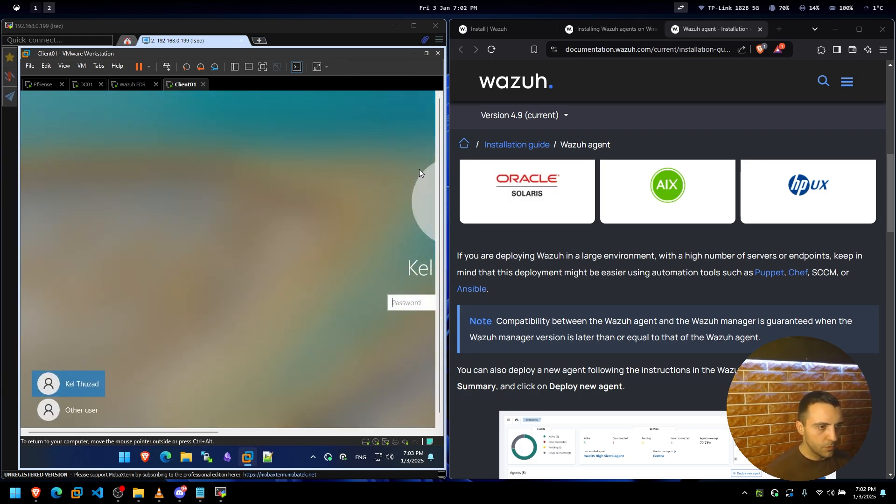
pyautogui.moveTo(447, 180); pyautogui.dragTo(515, 181)
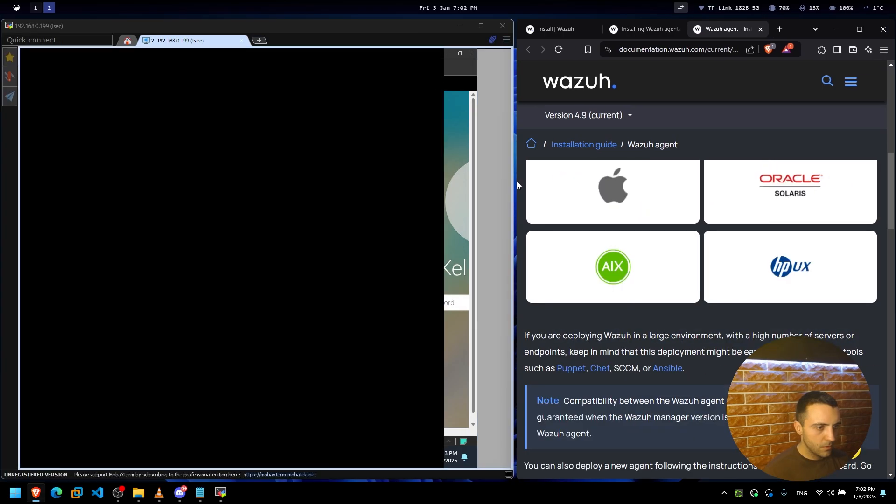
pyautogui.click(227, 302)
pyautogui.write('******')
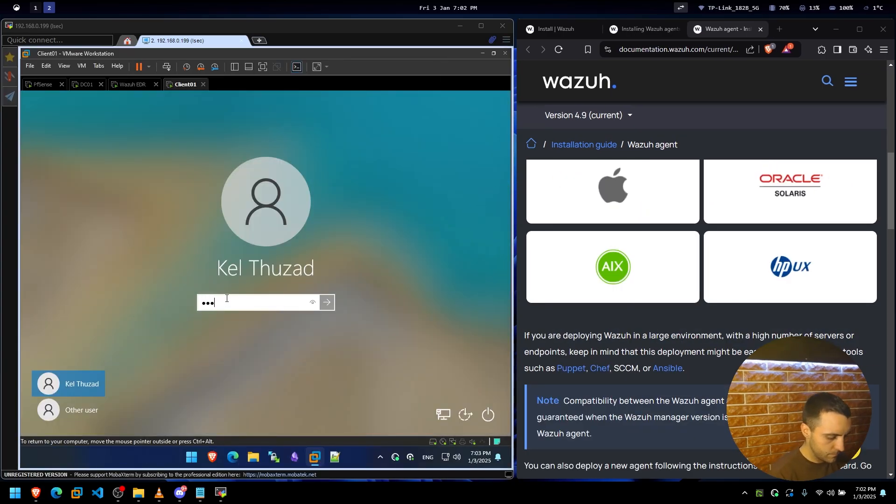
pyautogui.write('********')
pyautogui.press('Return')
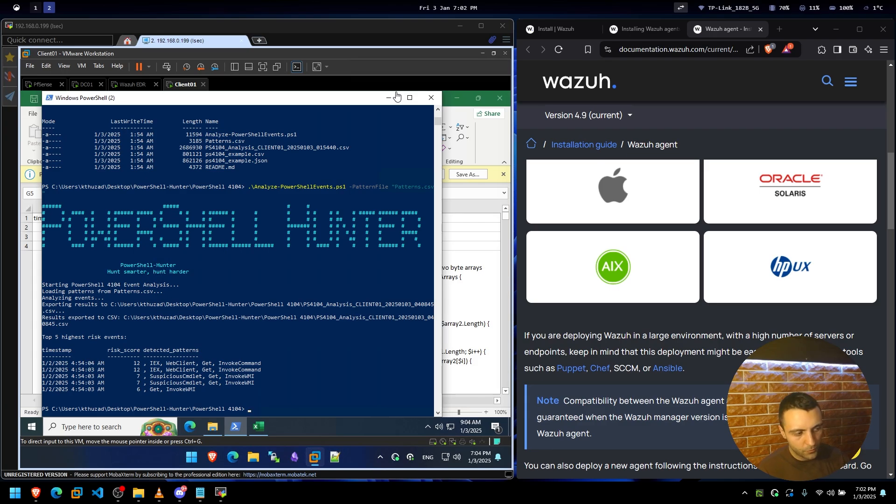
pyautogui.click(396, 96)
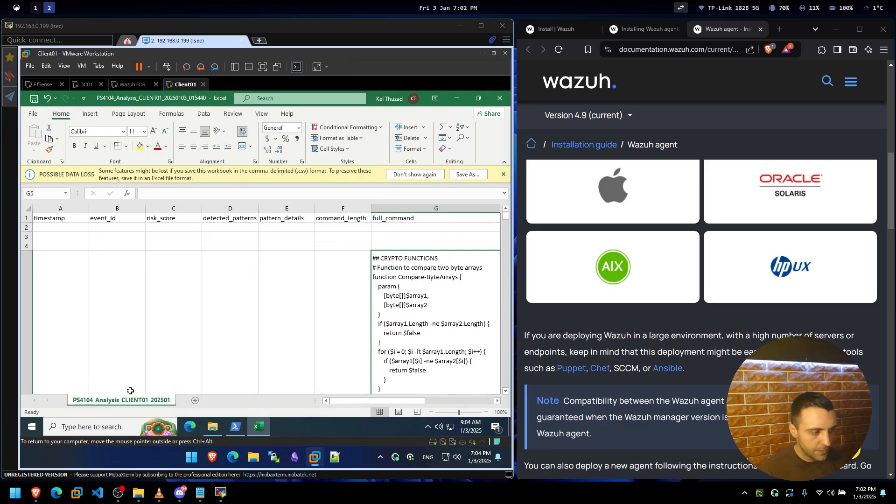
pyautogui.click(457, 98)
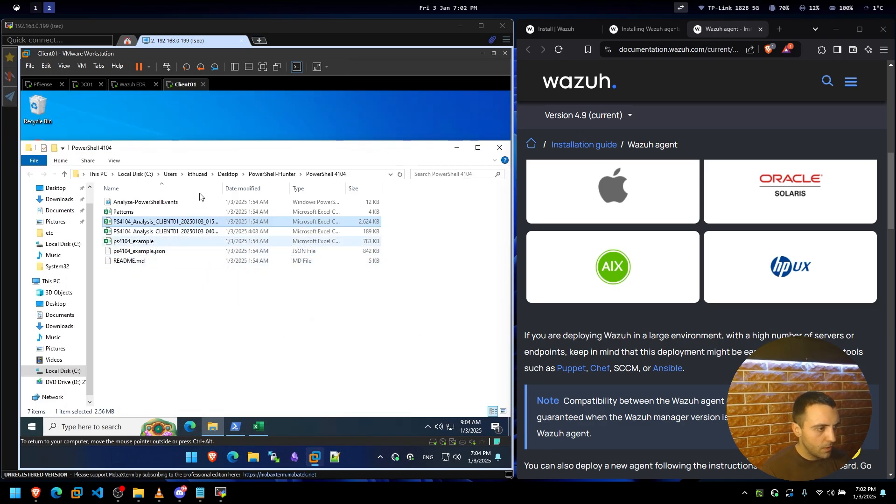
pyautogui.click(195, 427)
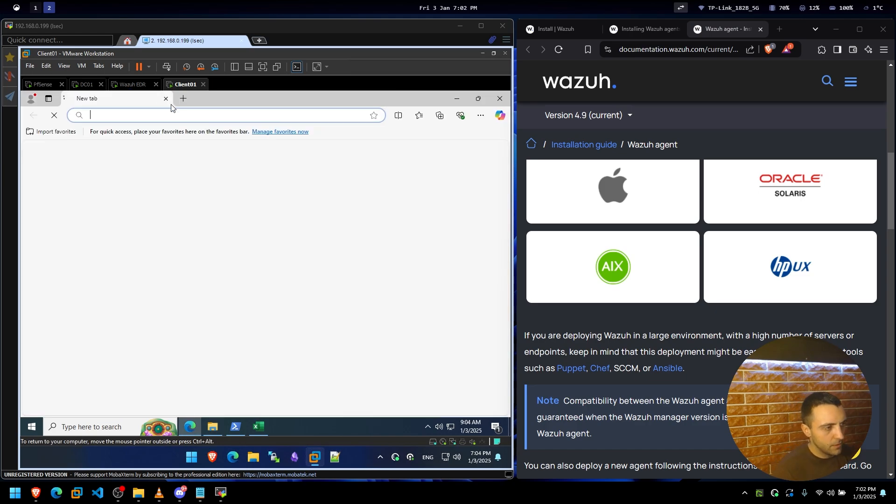
pyautogui.click(174, 113)
pyautogui.write('https:')
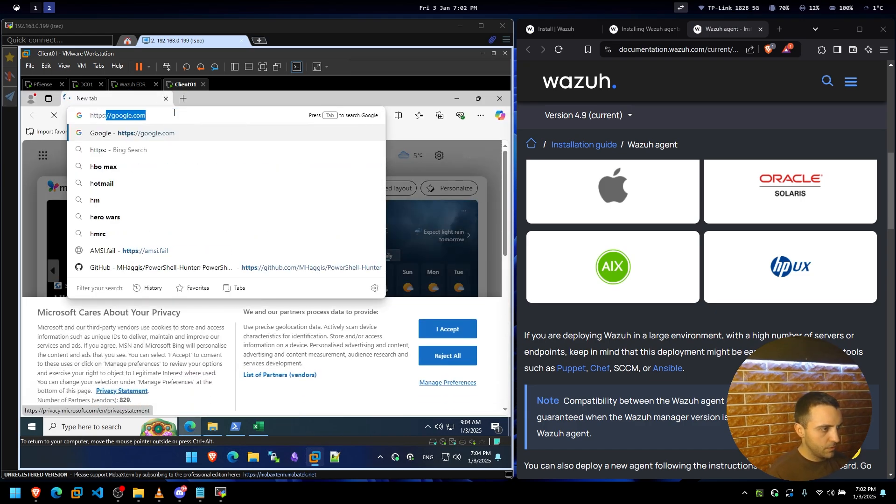
pyautogui.write('//172.16.16.')
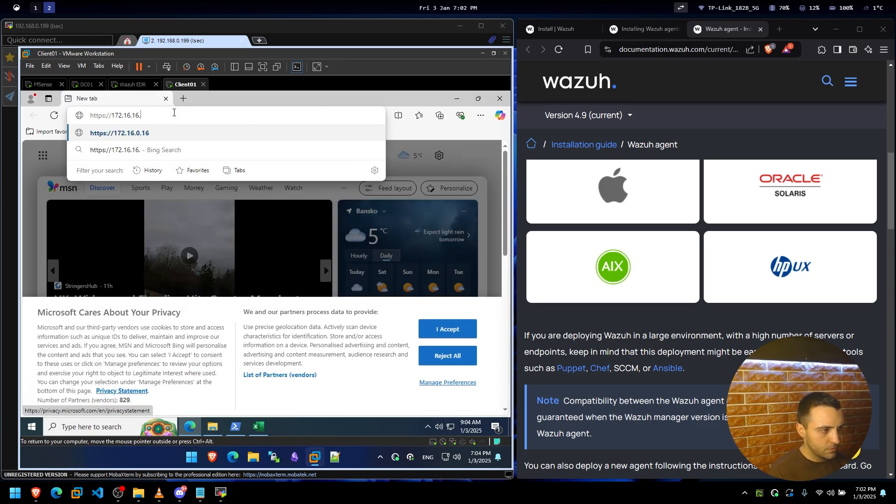
pyautogui.write('99')
pyautogui.press('Return')
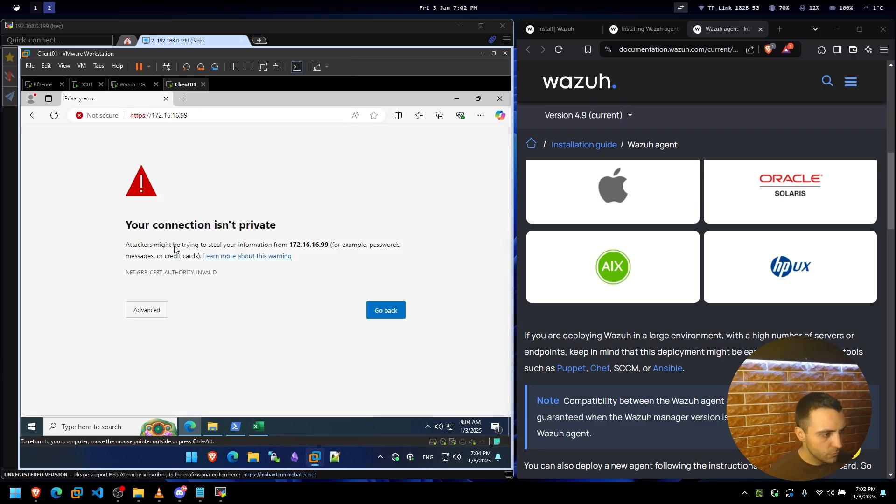
pyautogui.click(160, 312)
pyautogui.click(180, 384)
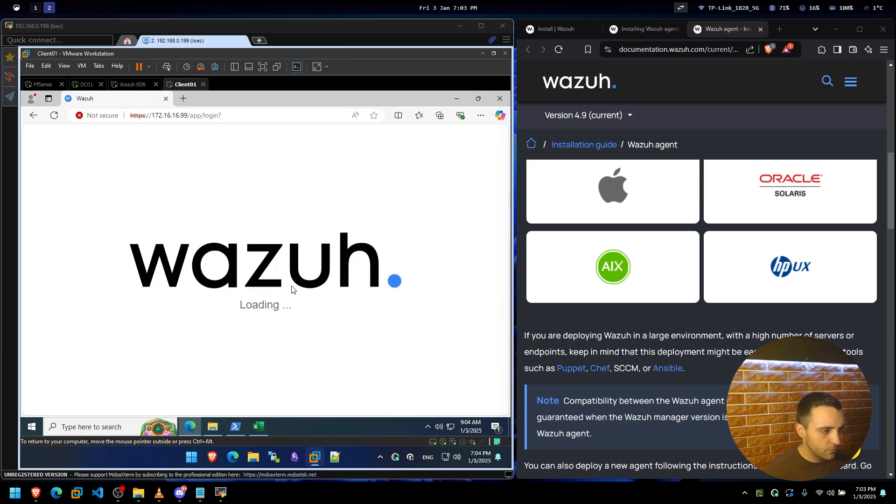
# Enter 'admin' as the Wazuh dashboard username and move to the Password field.
pyautogui.click(244, 314)
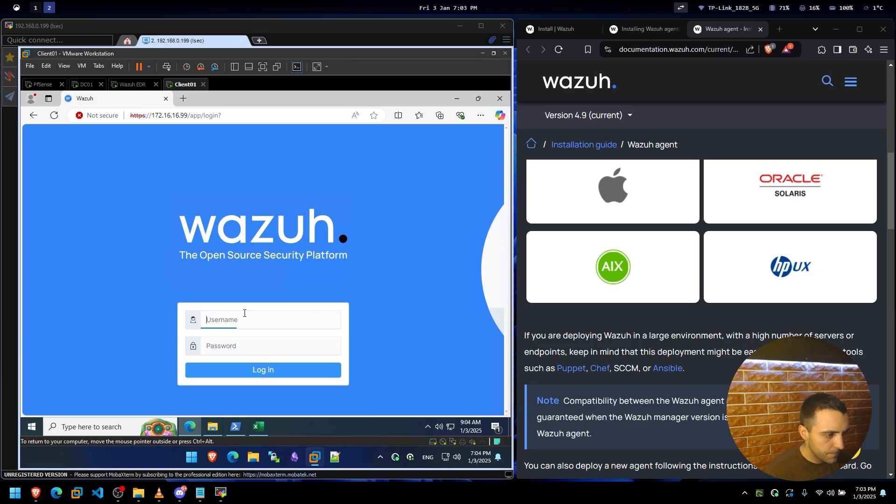
pyautogui.write('admin')
pyautogui.press('Tab')
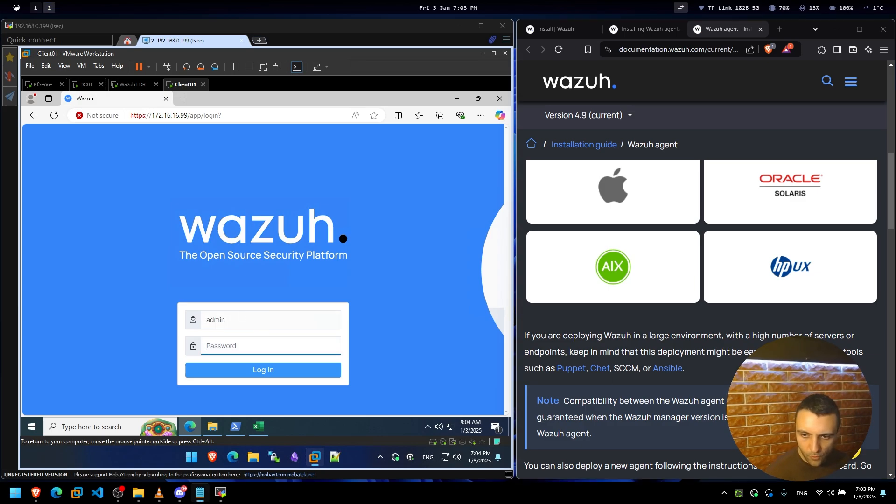
pyautogui.click(258, 343)
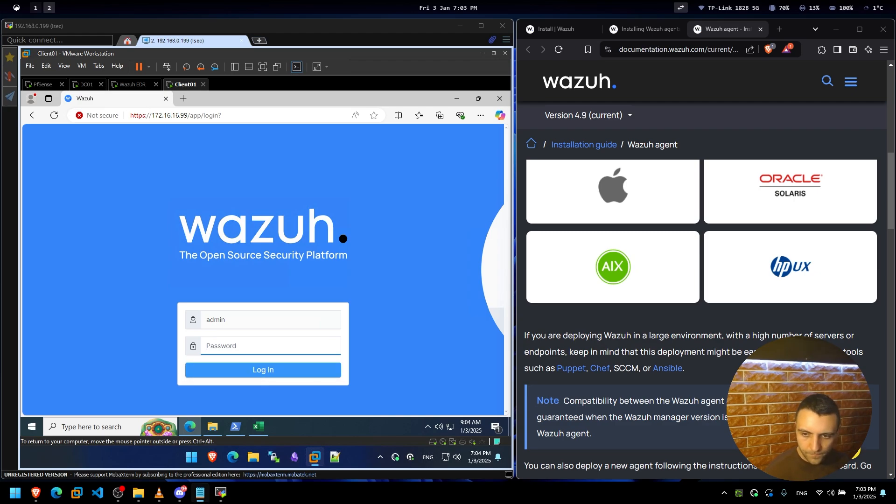
pyautogui.click(278, 343)
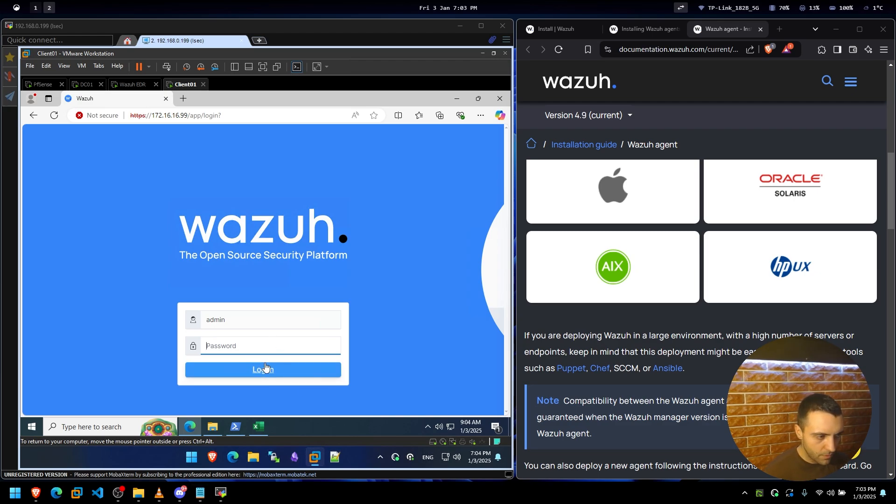
# Open Notepad via the start menu and paste the copied password into a new note.
pyautogui.click(196, 457)
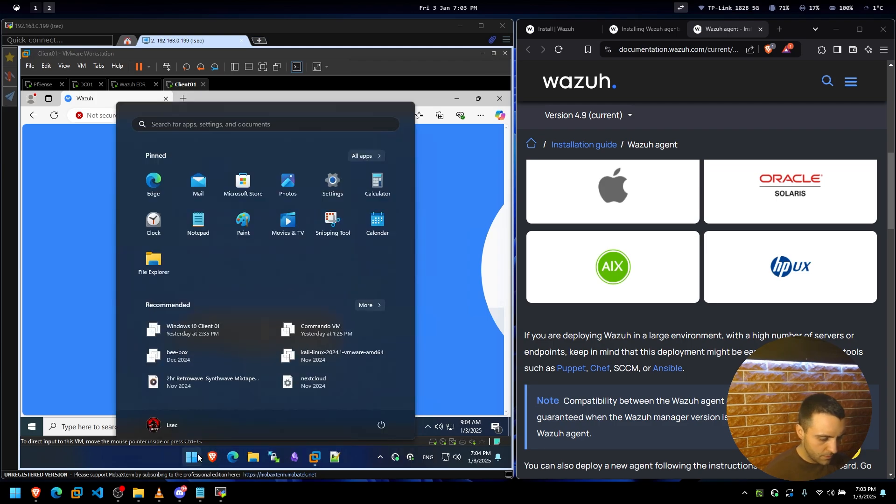
pyautogui.write('not')
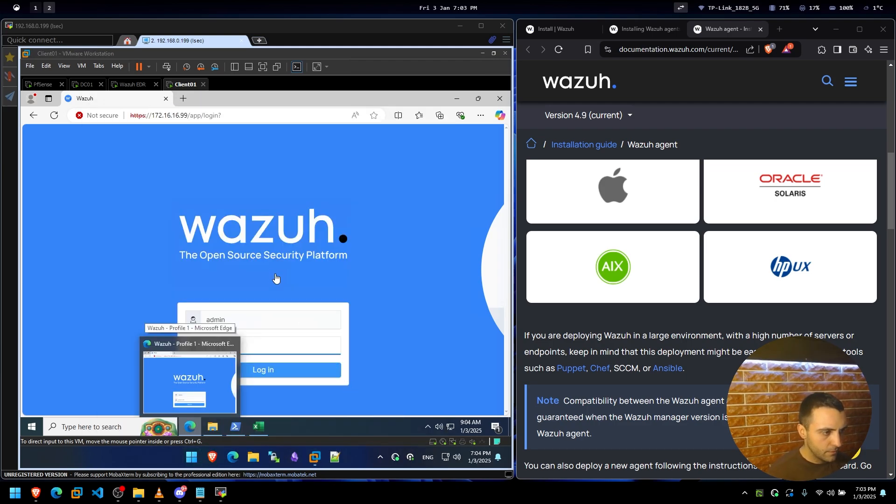
pyautogui.click(161, 115)
pyautogui.hotkey('ctrl', 'n')
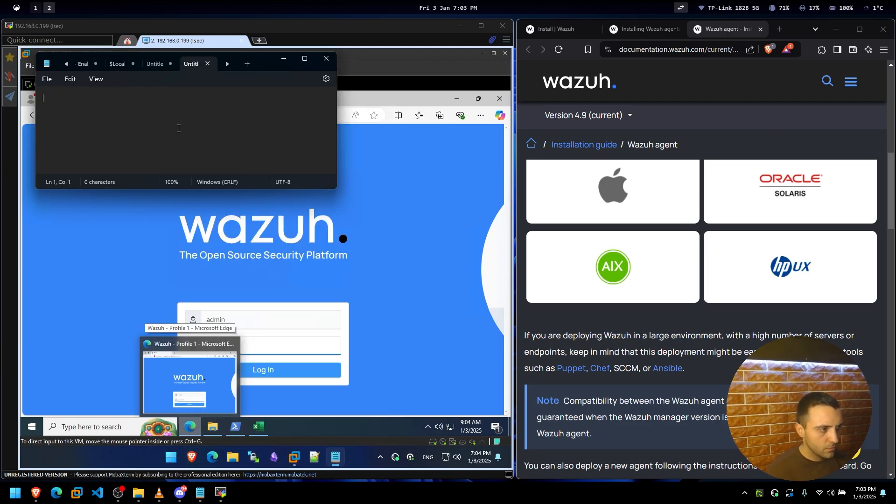
pyautogui.hotkey('ctrl', 'v')
pyautogui.hotkey('ctrl', 'a')
# Paste the password into the login form, submit it, and switch to the Wazuh EDR VM.
pyautogui.click(282, 346)
pyautogui.hotkey('ctrl', 'v')
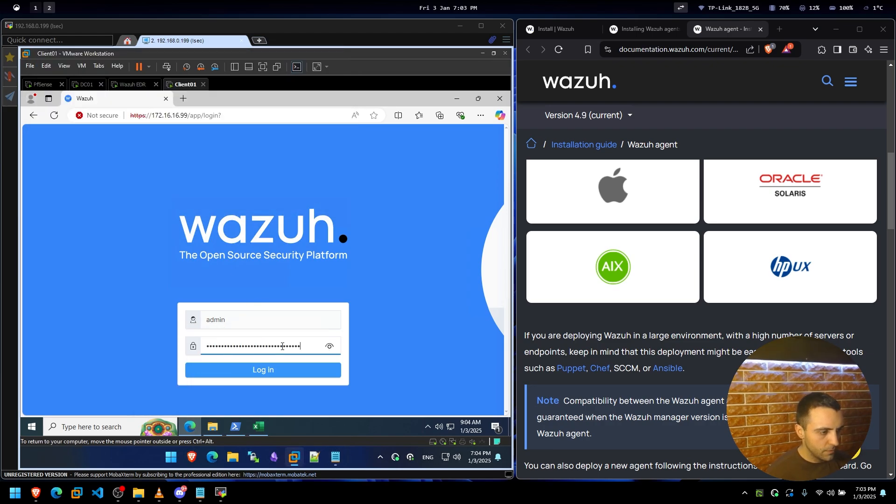
pyautogui.click(275, 371)
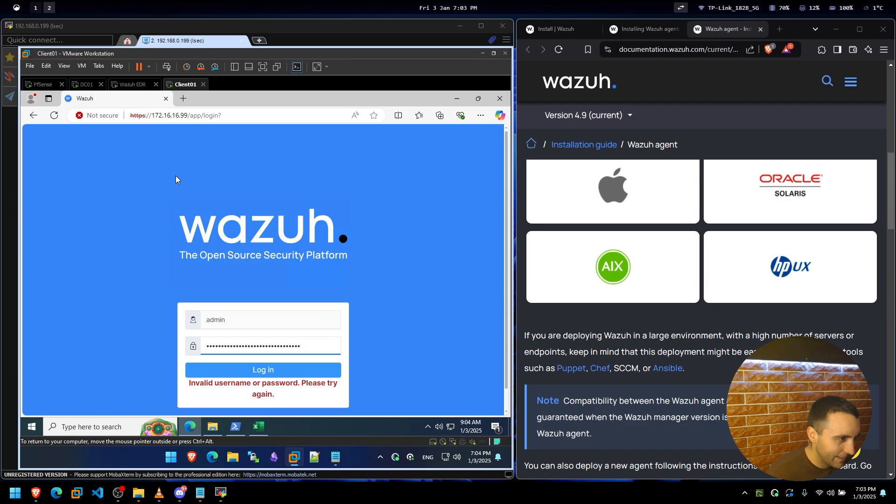
pyautogui.click(133, 84)
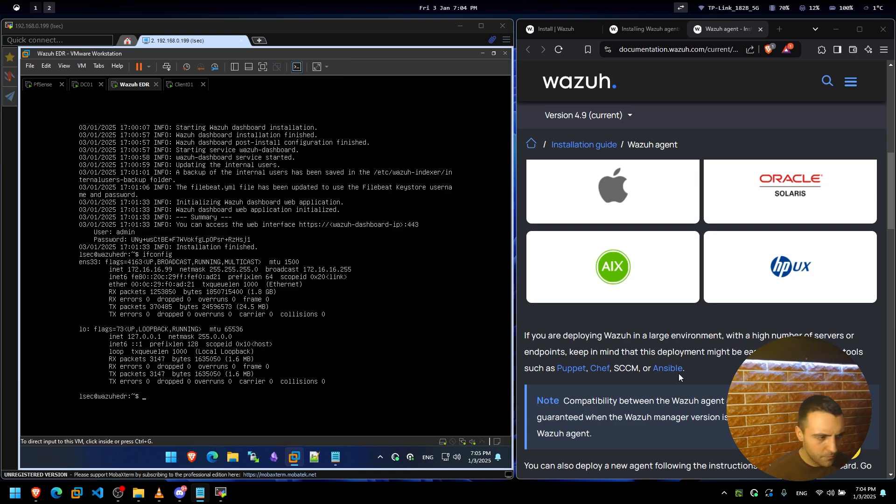
pyautogui.click(336, 457)
pyautogui.click(207, 133)
pyautogui.hotkey('ctrl', 'a')
pyautogui.click(206, 132)
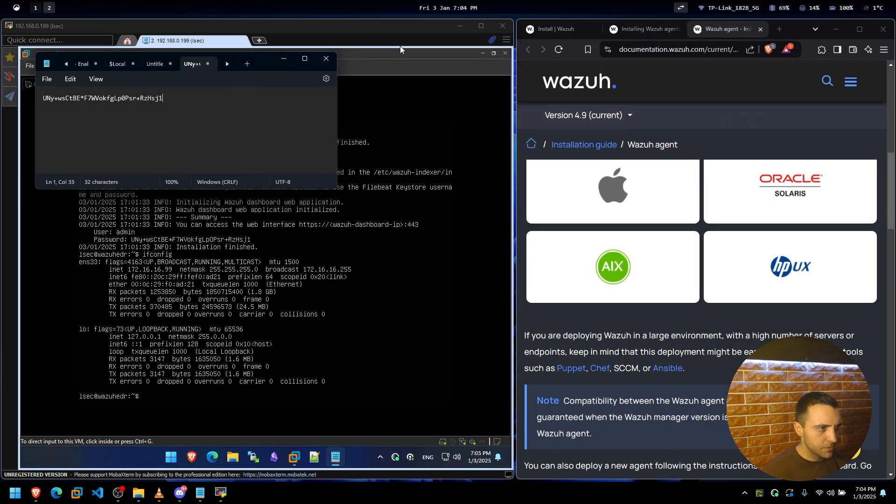
pyautogui.click(399, 49)
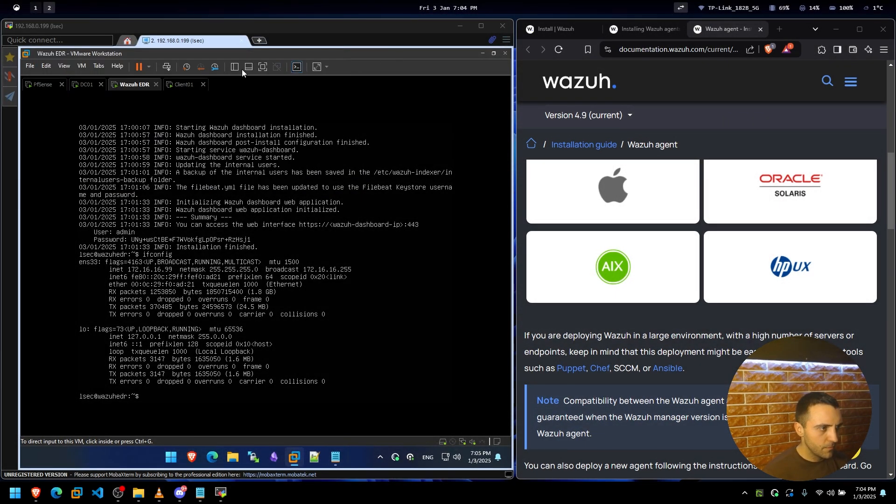
pyautogui.click(185, 84)
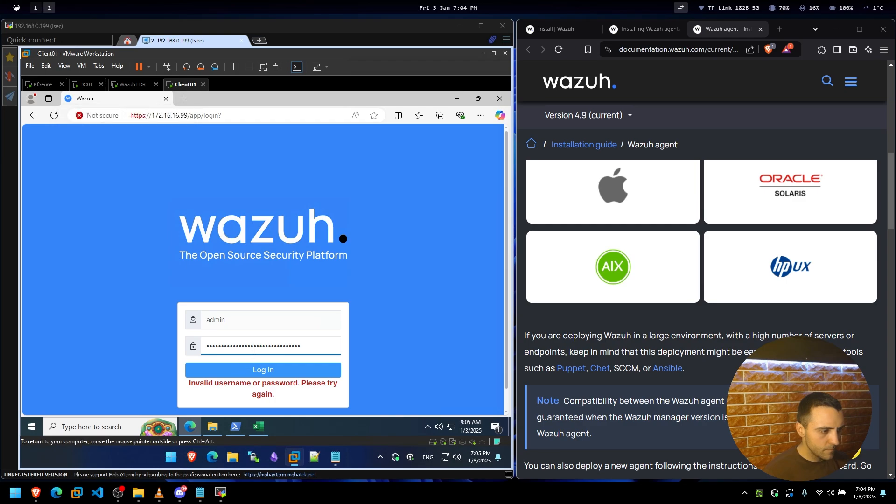
pyautogui.click(253, 349)
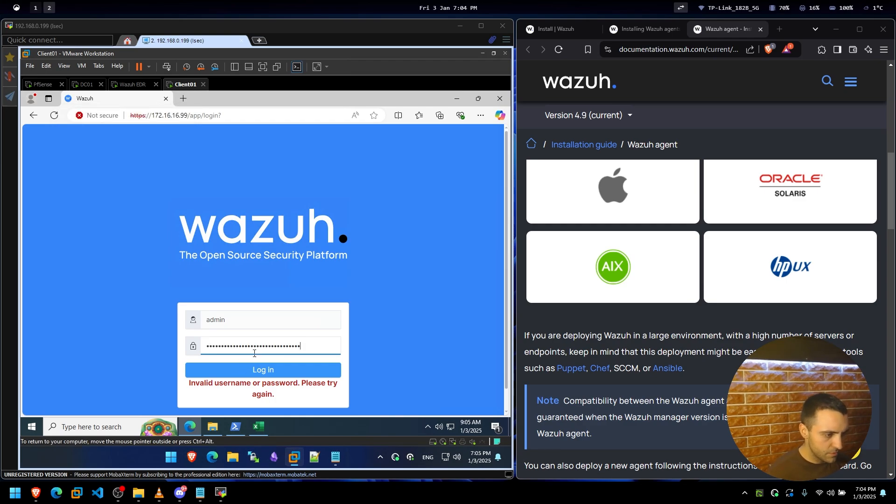
pyautogui.click(256, 370)
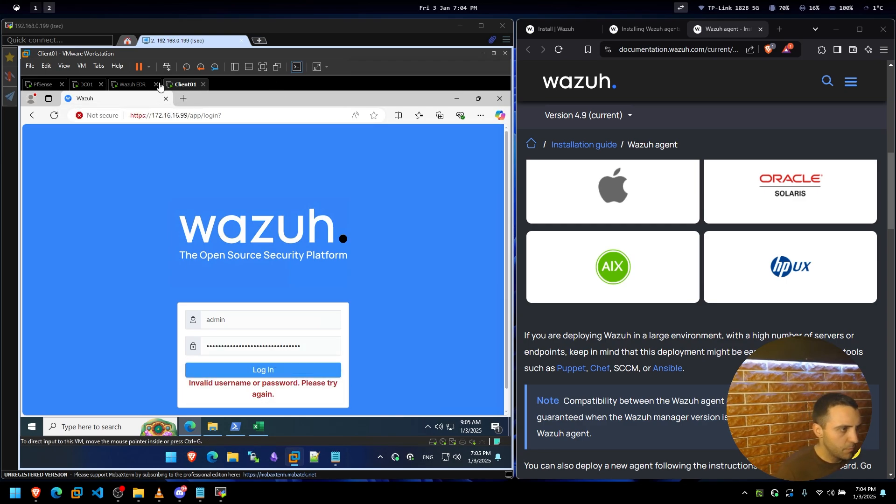
pyautogui.click(124, 85)
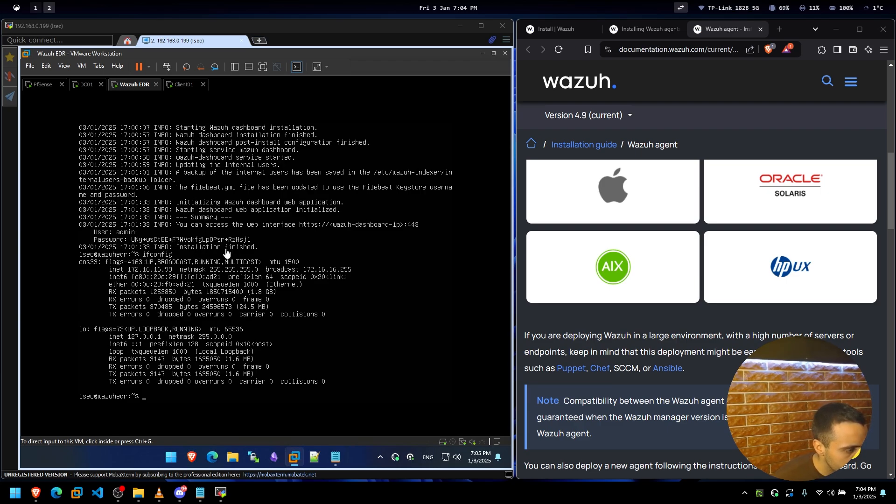
# In Notepad, overwrite the saved line by retyping the full 32-character dashboard password from the installation summary.
pyautogui.click(236, 259)
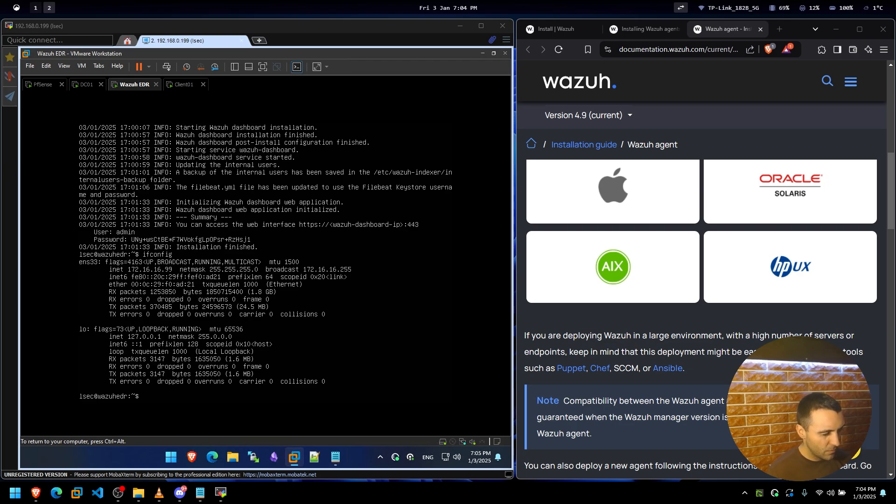
pyautogui.hotkey('ctrl', 'alt')
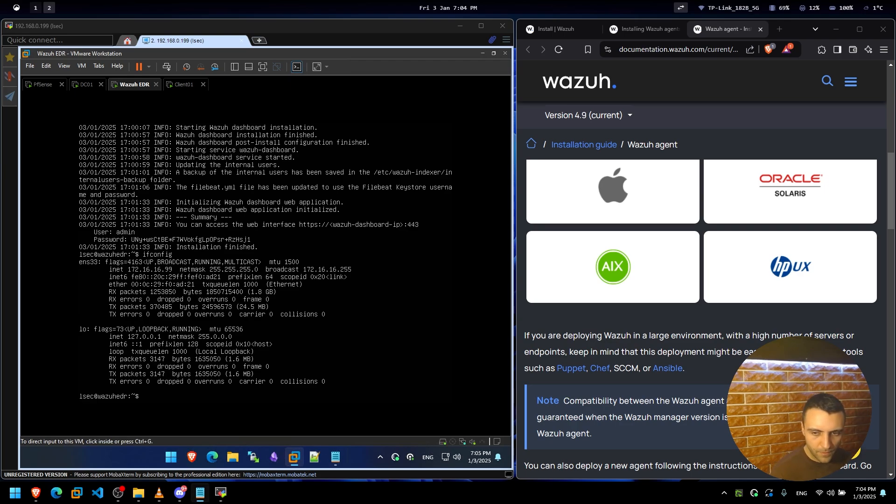
pyautogui.click(335, 457)
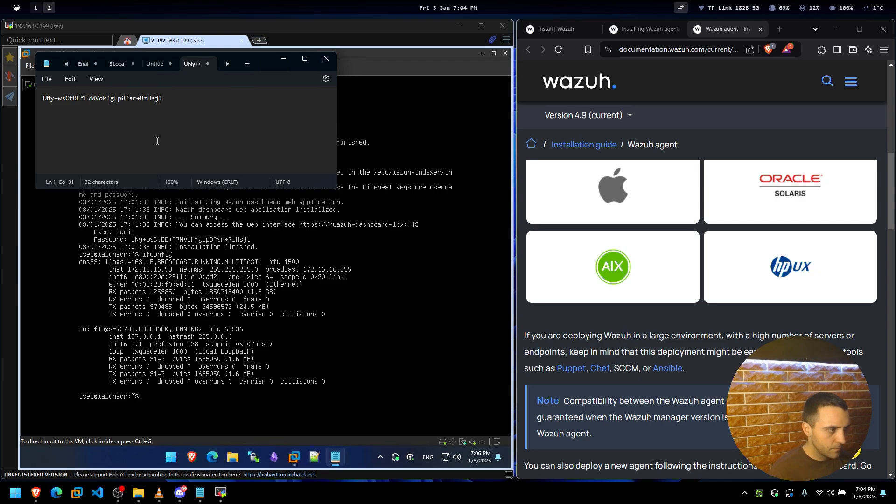
pyautogui.hotkey('ctrl', 'a')
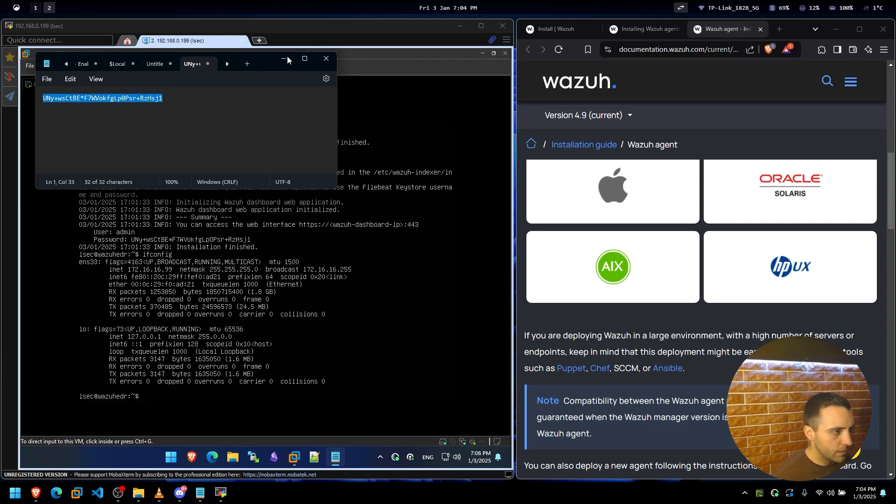
pyautogui.moveTo(259, 63); pyautogui.dragTo(308, 264)
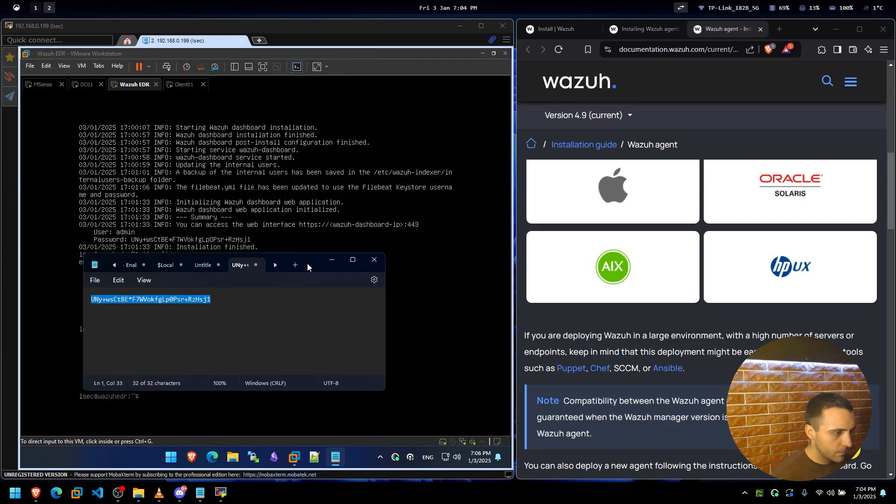
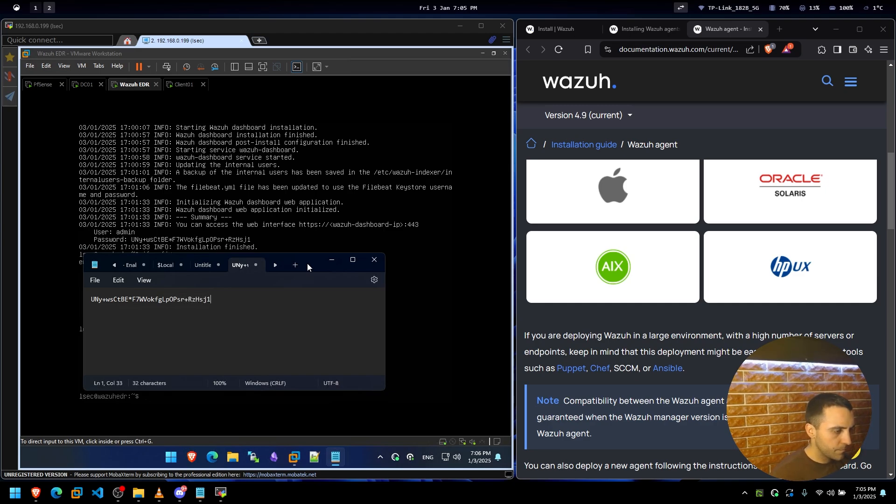
pyautogui.hotkey('ctrl', 'a')
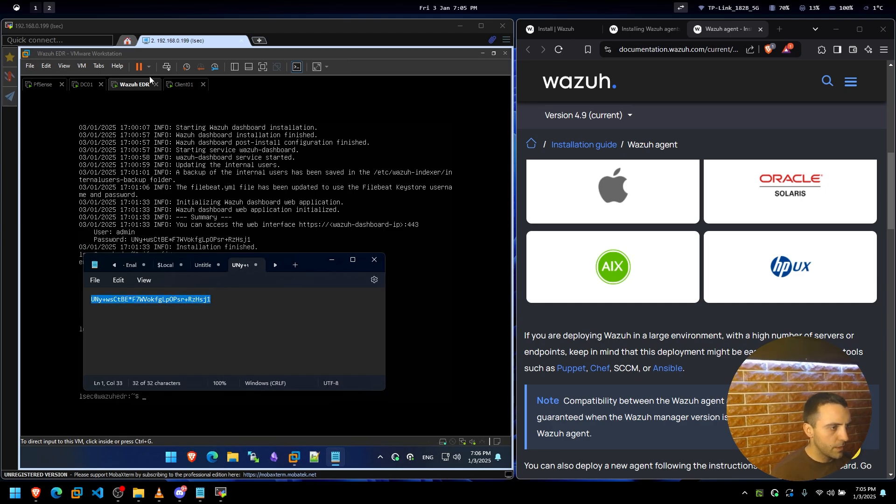
pyautogui.click(179, 86)
# Log in to the Wazuh dashboard as admin with the pasted password, then maximize the Client01 console.
pyautogui.click(233, 348)
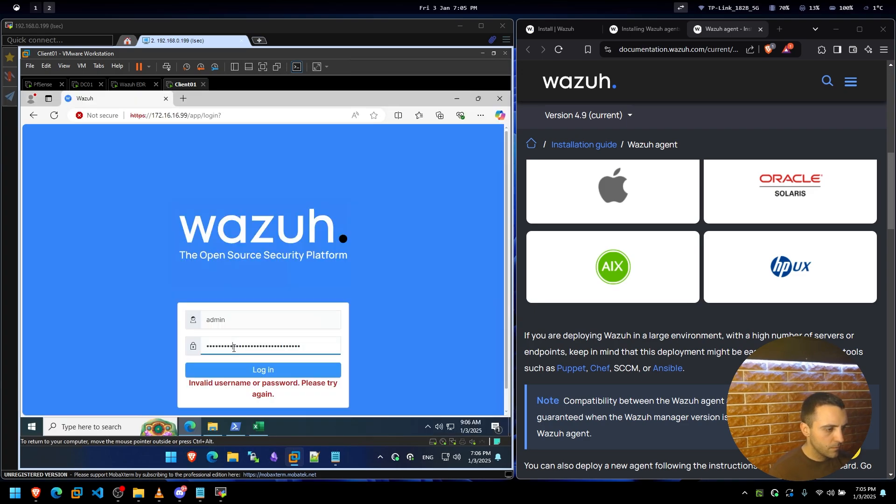
pyautogui.hotkey('ctrl', 'a')
pyautogui.hotkey('ctrl', 'v')
pyautogui.click(242, 370)
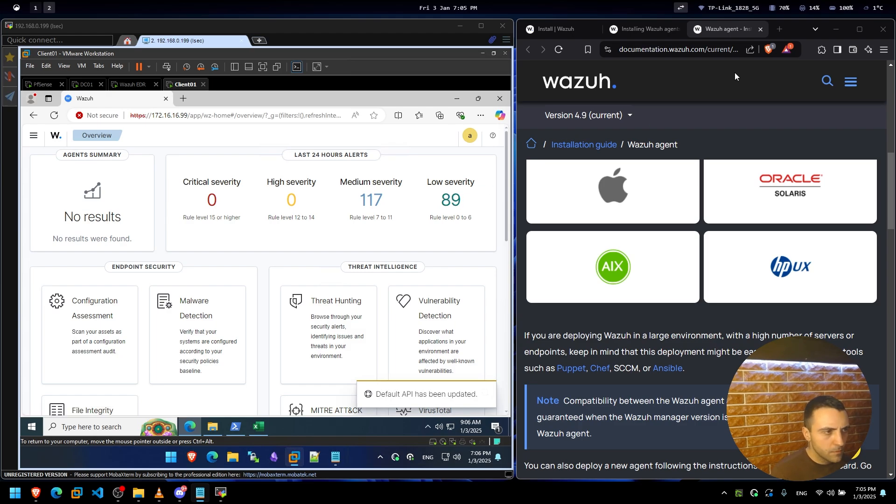
pyautogui.click(836, 31)
pyautogui.press('super+Up')
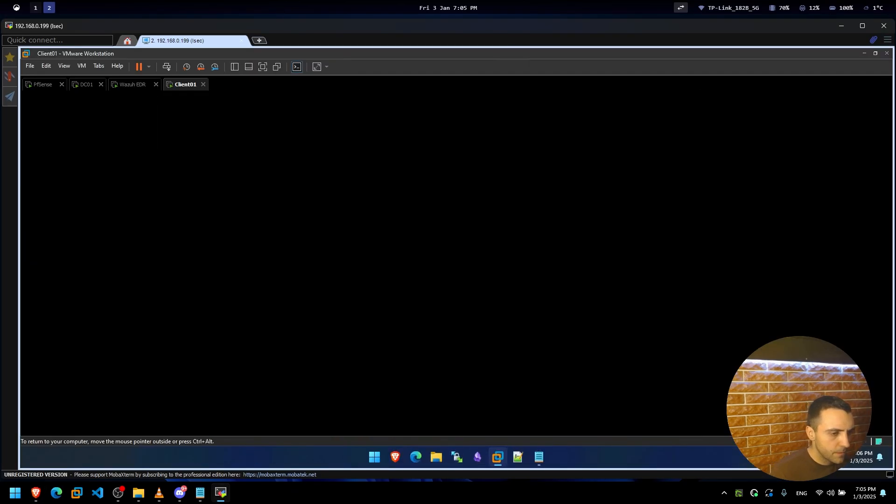
pyautogui.scroll(-2, 522, 279)
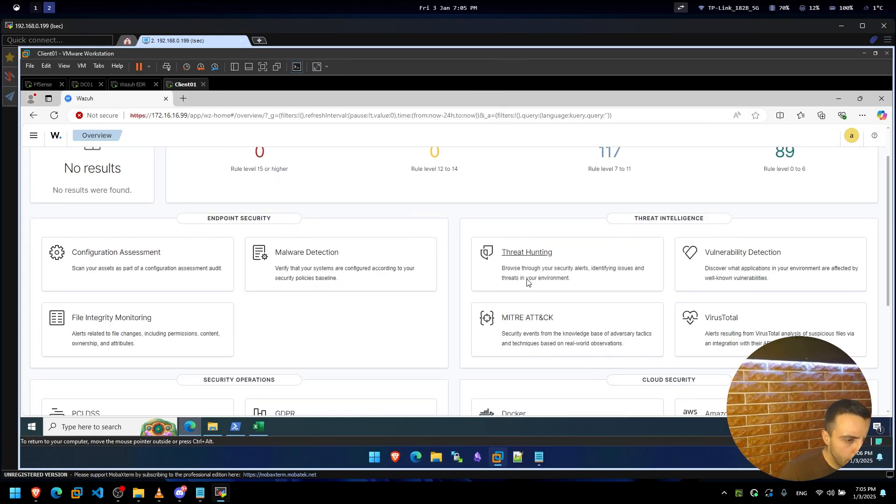
pyautogui.scroll(-3, 280, 255)
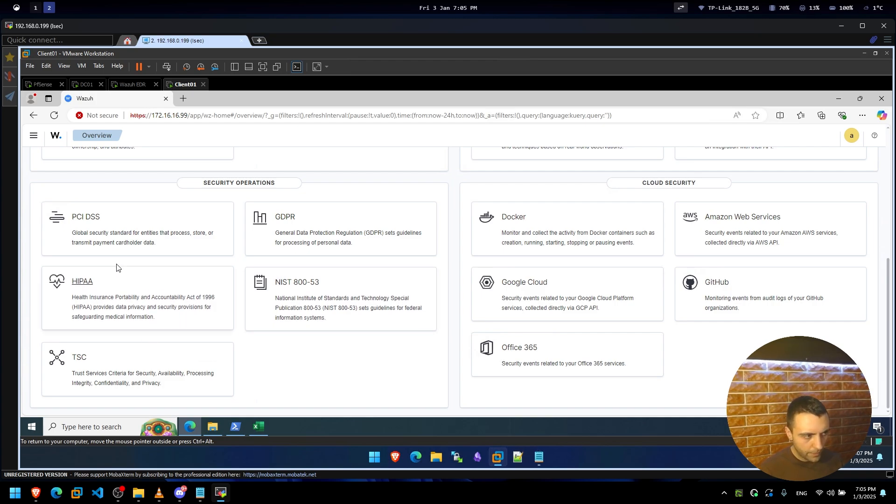
pyautogui.scroll(3, 183, 262)
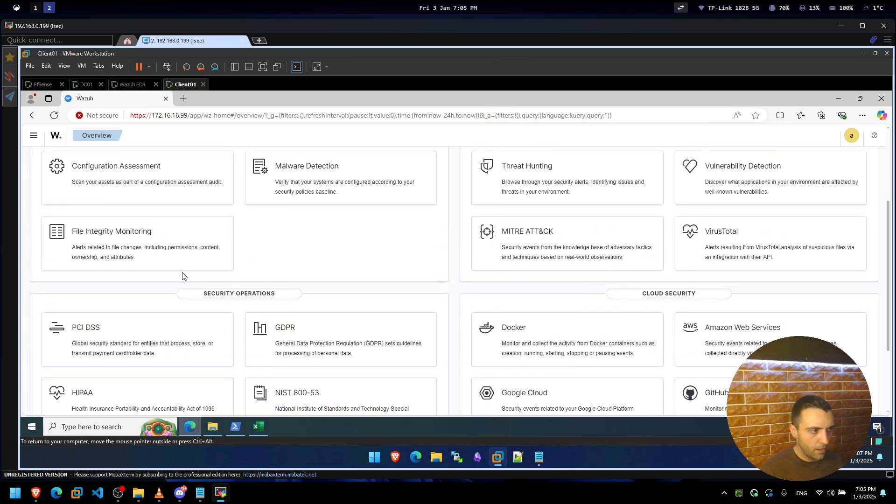
pyautogui.scroll(2, 177, 299)
pyautogui.scroll(-3, 173, 316)
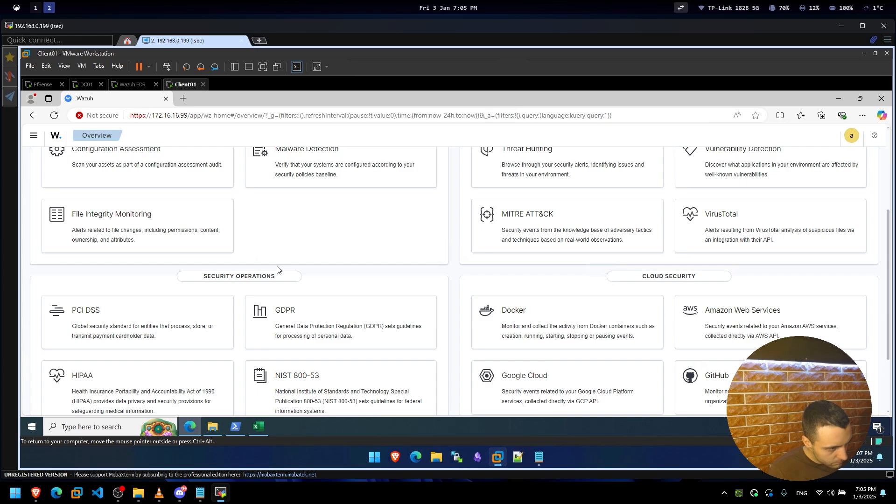
pyautogui.scroll(2, 277, 270)
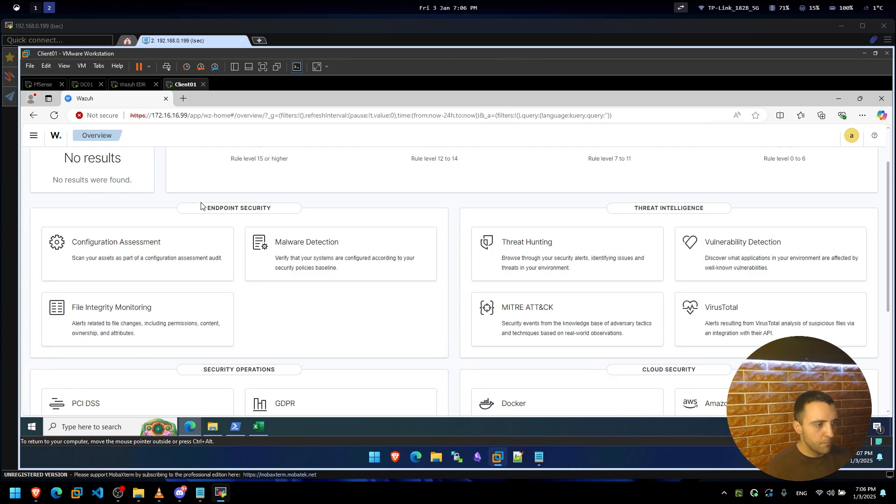
pyautogui.moveTo(644, 209); pyautogui.dragTo(760, 217)
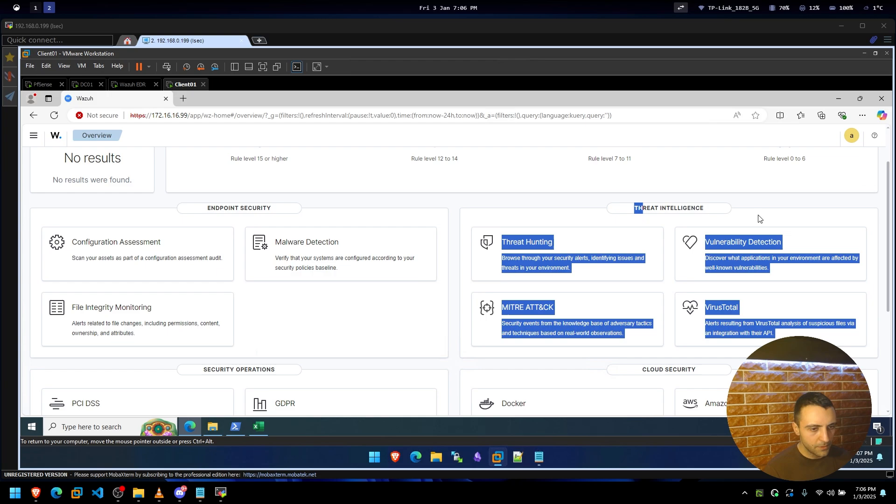
pyautogui.click(741, 223)
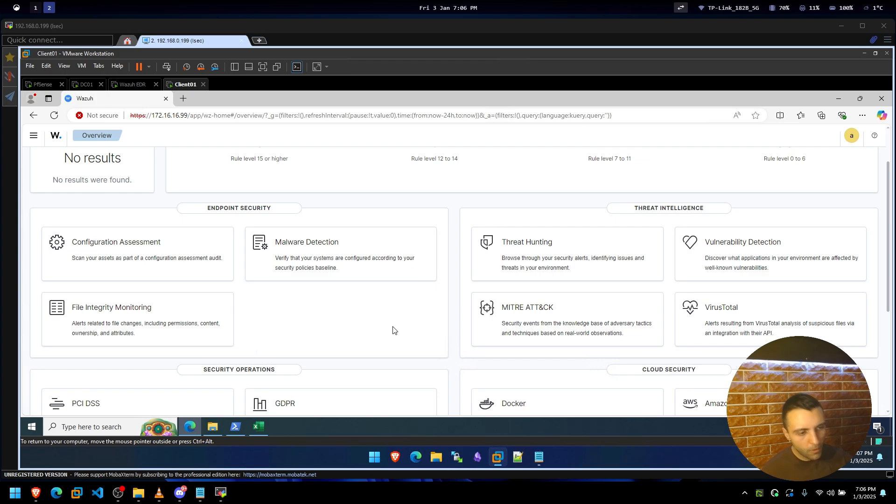
pyautogui.scroll(1, 364, 294)
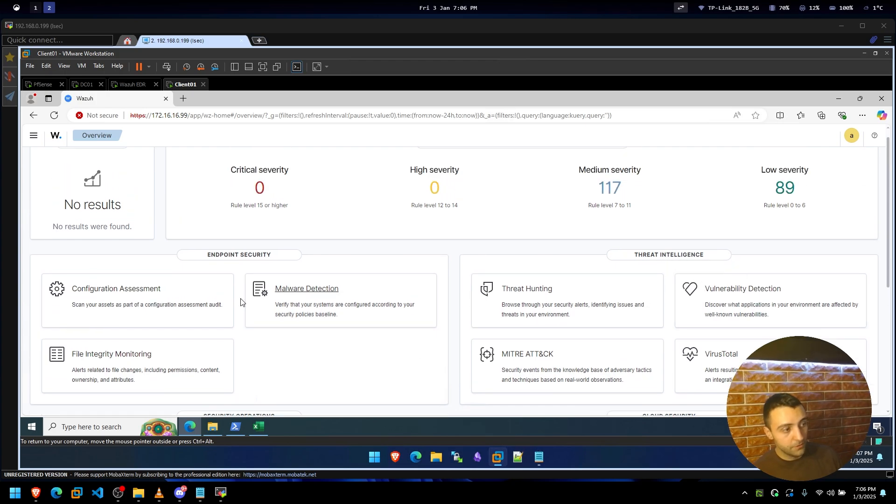
pyautogui.scroll(1, 240, 302)
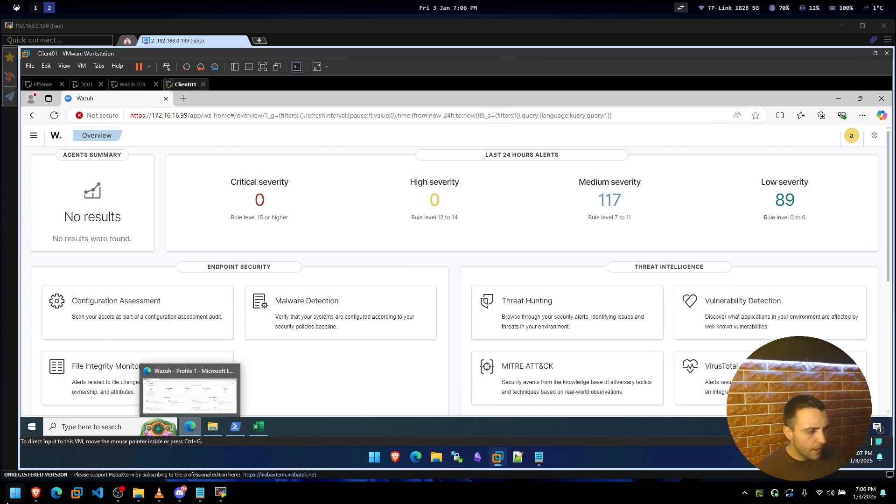
pyautogui.click(36, 492)
pyautogui.scroll(-4, 608, 280)
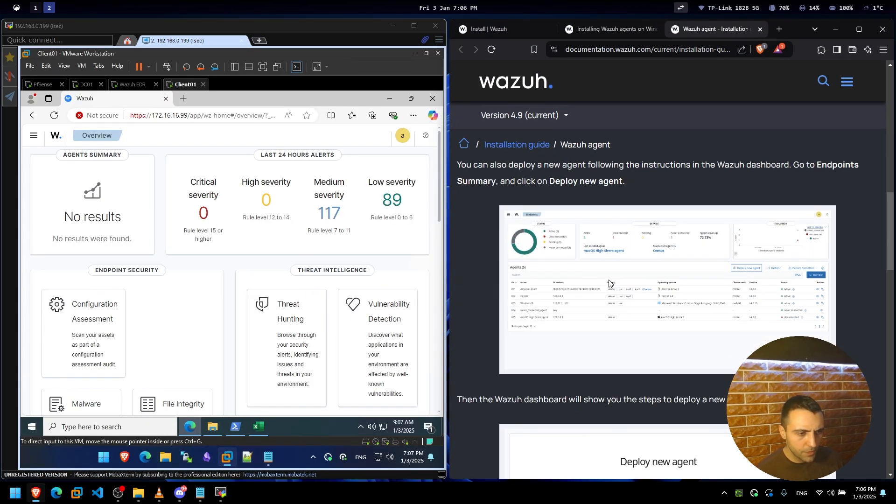
pyautogui.scroll(6, 608, 283)
pyautogui.scroll(3, 637, 289)
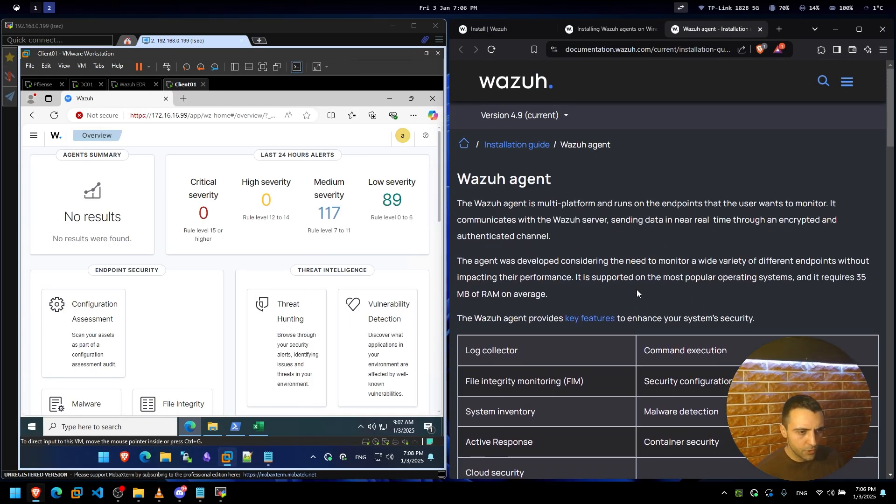
pyautogui.scroll(-6, 636, 290)
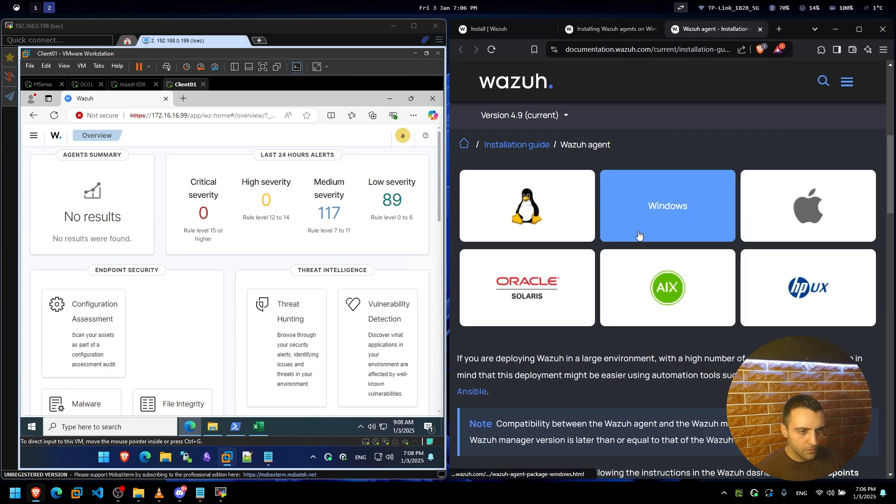
pyautogui.scroll(-3, 653, 232)
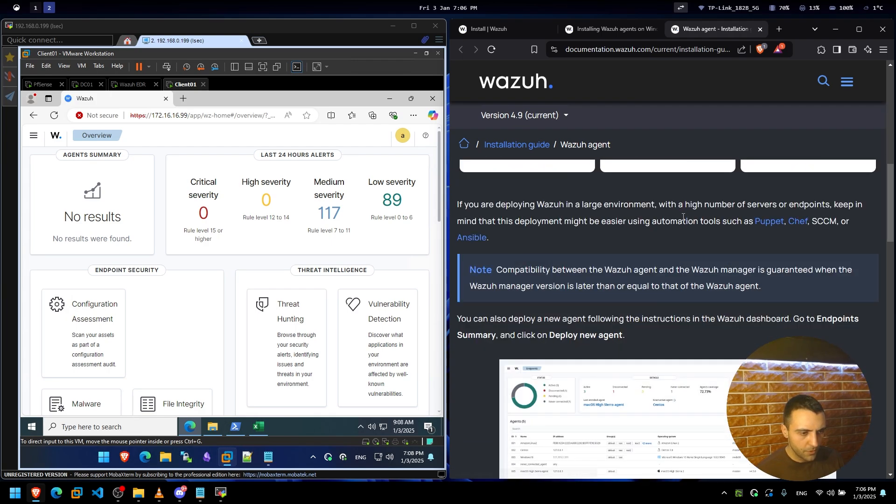
pyautogui.scroll(2, 677, 232)
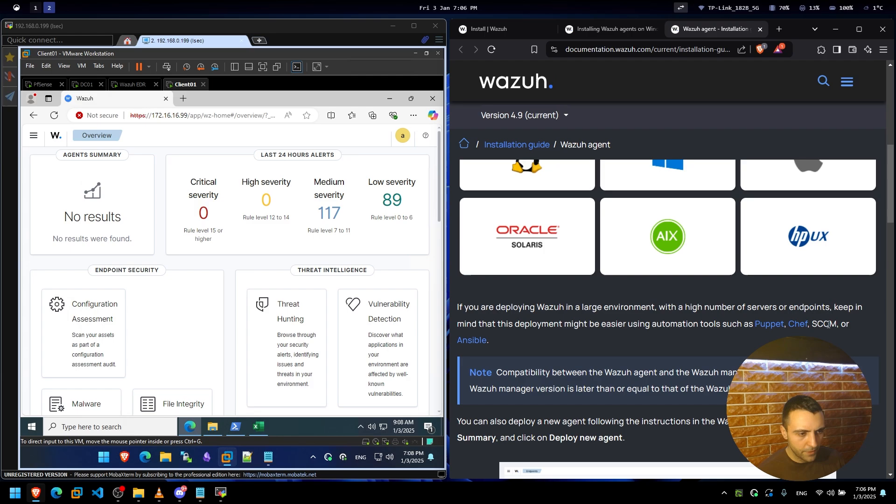
pyautogui.doubleClick(824, 324)
pyautogui.scroll(-4, 623, 335)
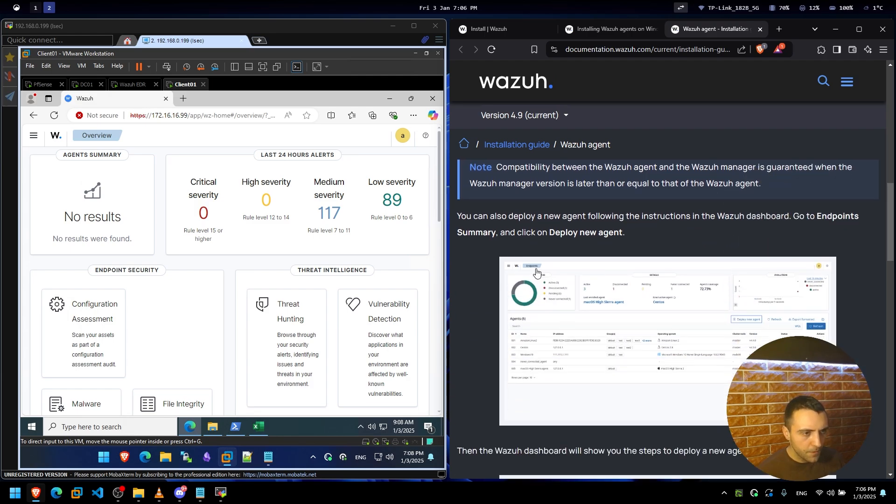
pyautogui.scroll(-7, 537, 196)
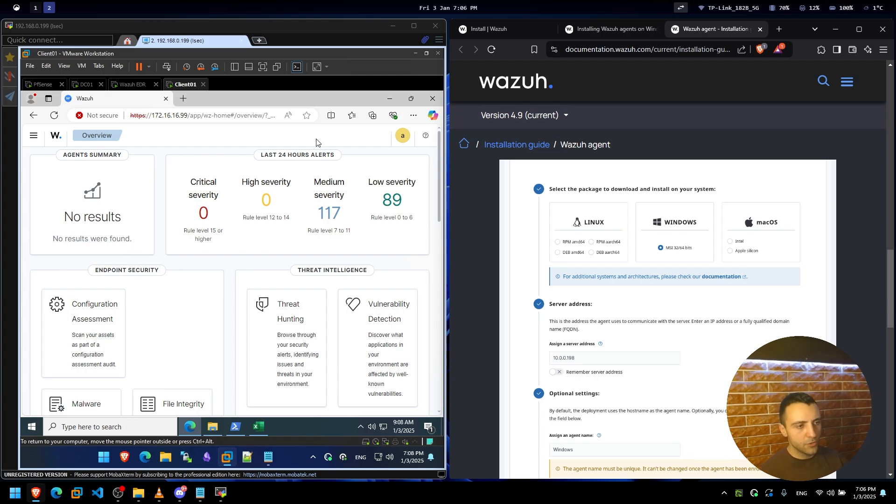
pyautogui.click(836, 29)
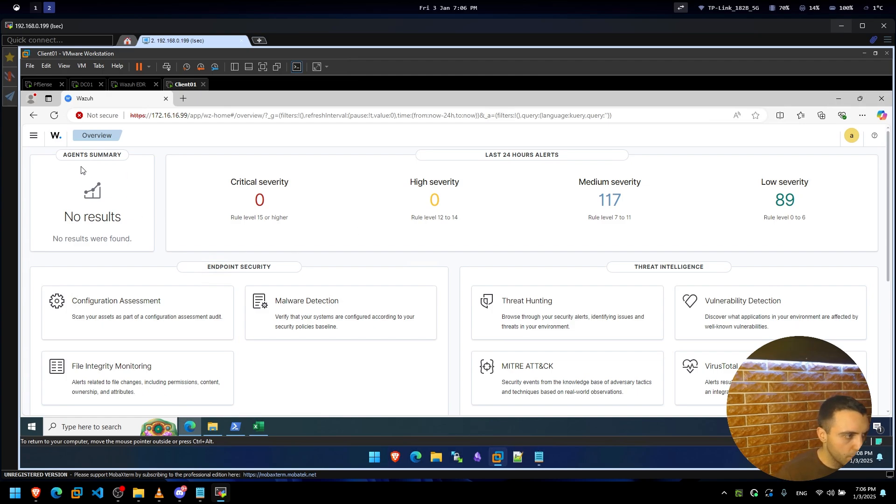
# Open Discover under Explore in the navigation menu to list the wazuh-alerts-* hits.
pyautogui.click(39, 135)
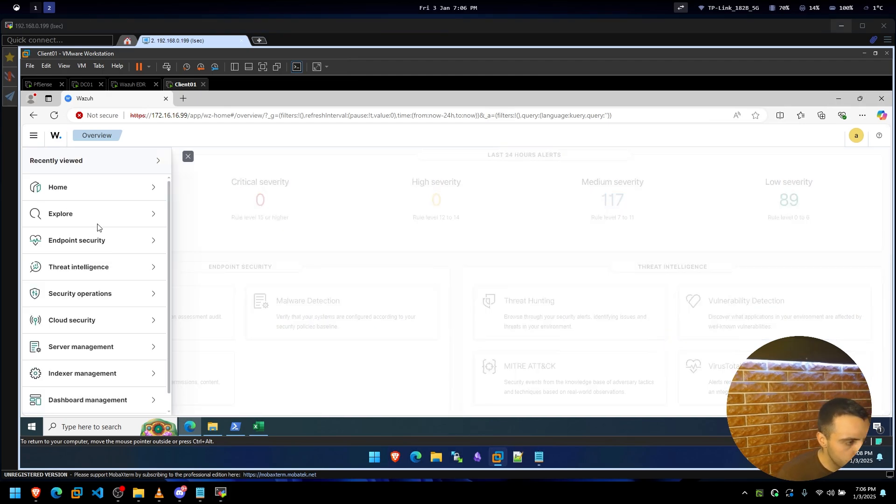
pyautogui.click(61, 215)
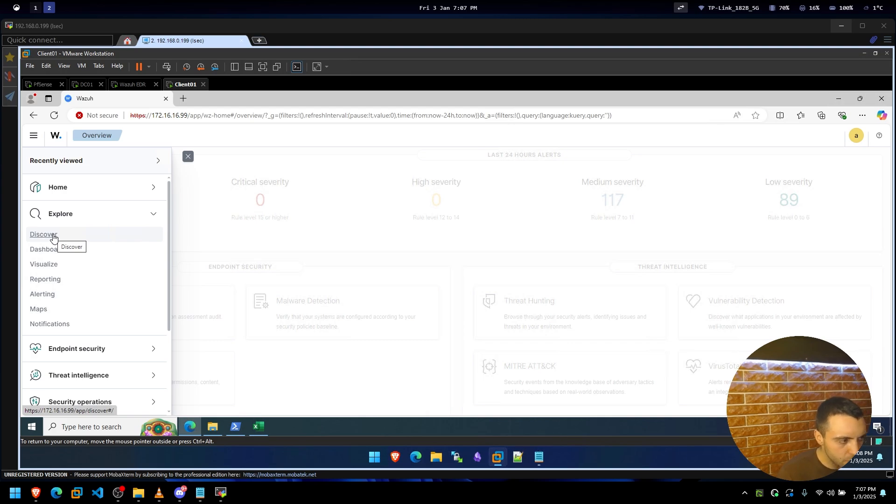
pyautogui.click(53, 238)
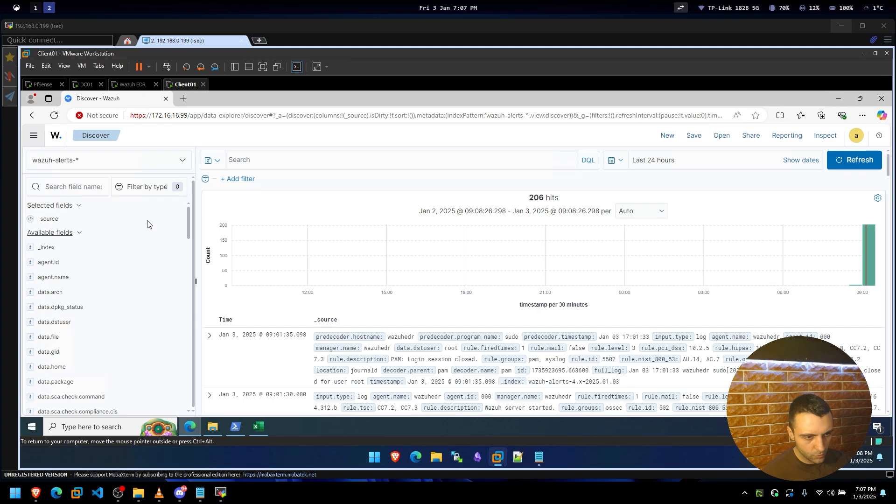
# Add the rule.cis_csc_v7 field as a column in the alerts table.
pyautogui.scroll(-1, 414, 270)
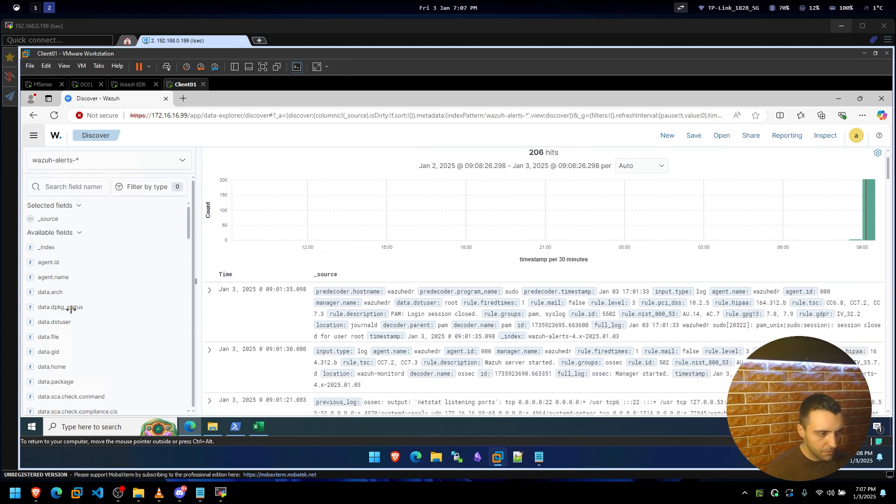
pyautogui.scroll(-10, 69, 309)
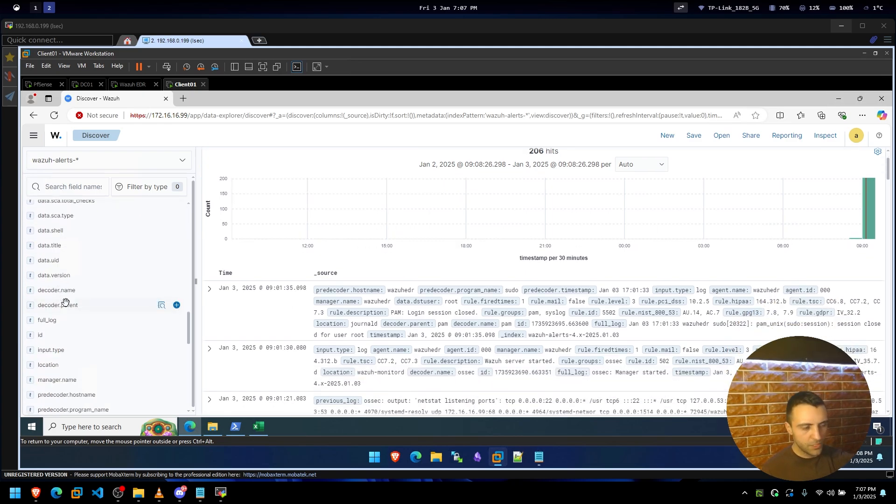
pyautogui.scroll(-4, 67, 303)
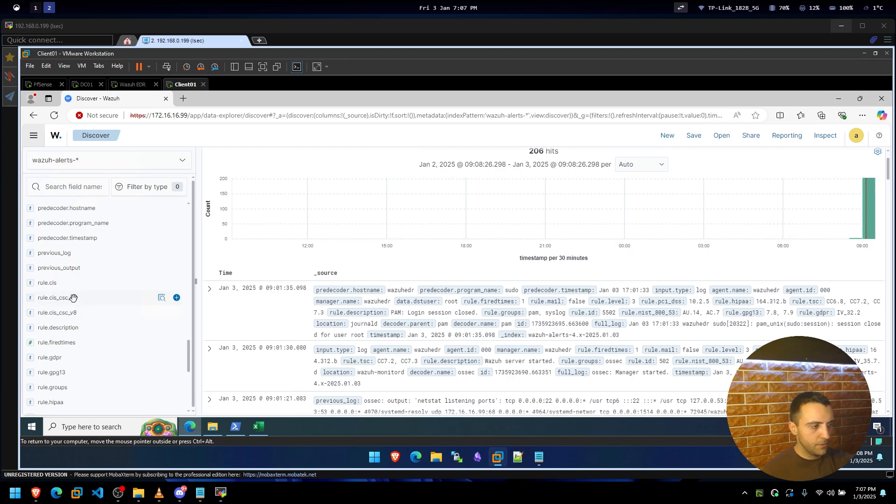
pyautogui.click(176, 298)
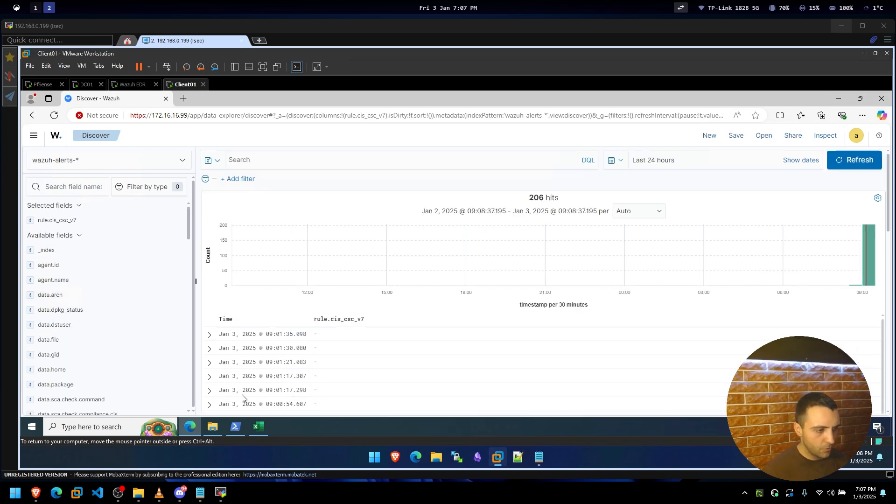
pyautogui.scroll(-5, 320, 351)
pyautogui.scroll(-3, 322, 352)
pyautogui.scroll(8, 317, 348)
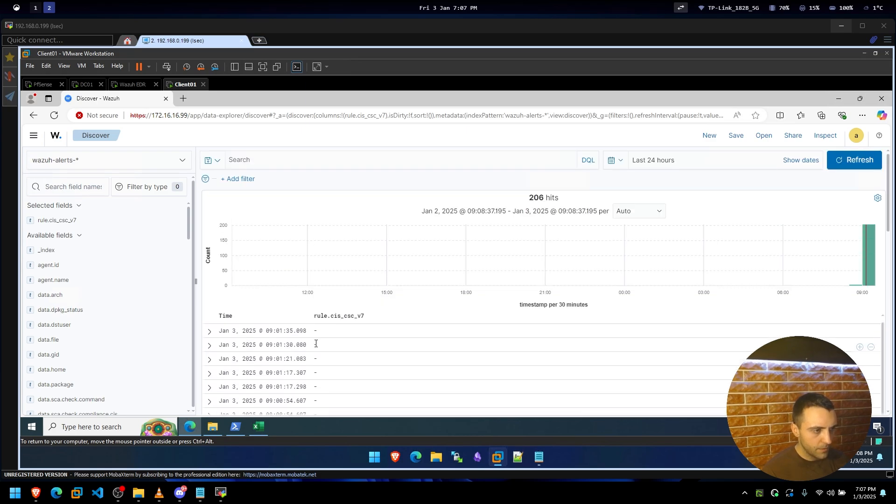
# View the available Wazuh index patterns list, then close it.
pyautogui.click(167, 159)
pyautogui.click(327, 182)
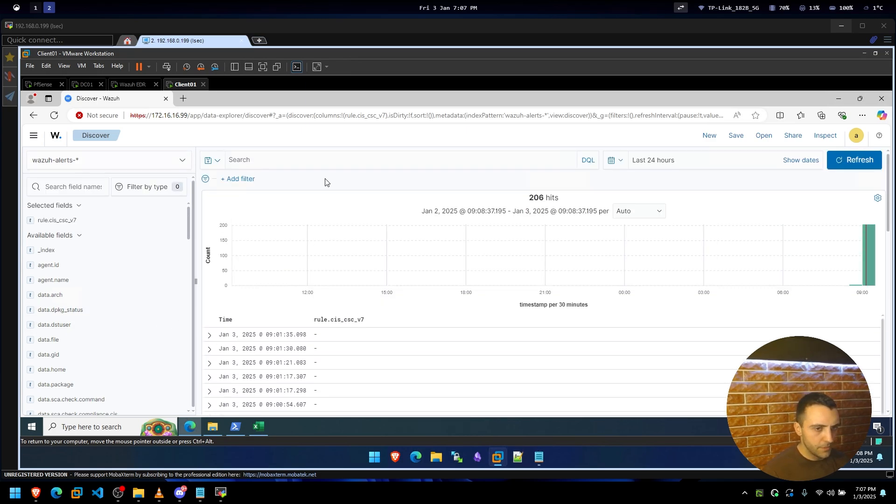
pyautogui.scroll(-3, 89, 319)
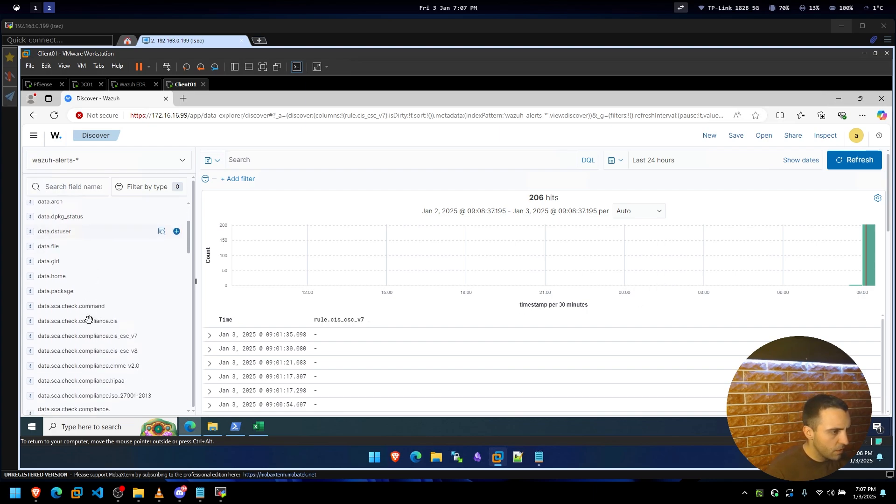
pyautogui.scroll(3, 184, 233)
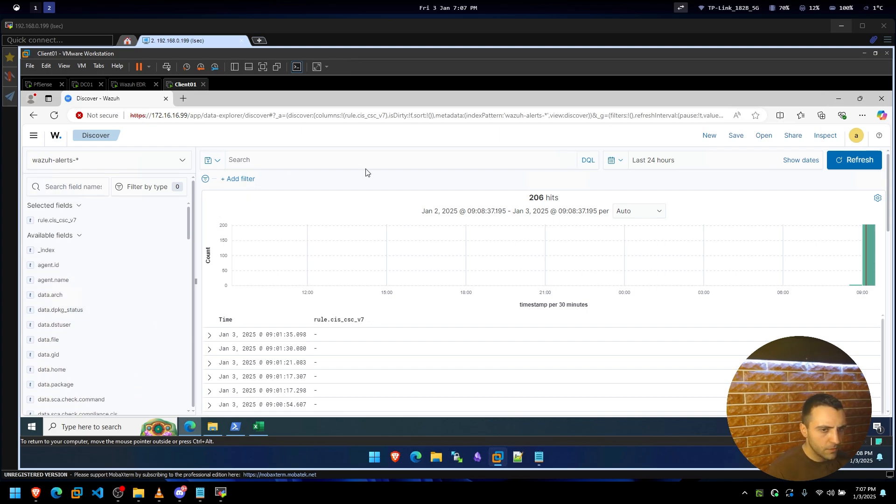
# Remove the rule.cis_csc_v7 column and bring up the DQL query syntax options.
pyautogui.click(88, 187)
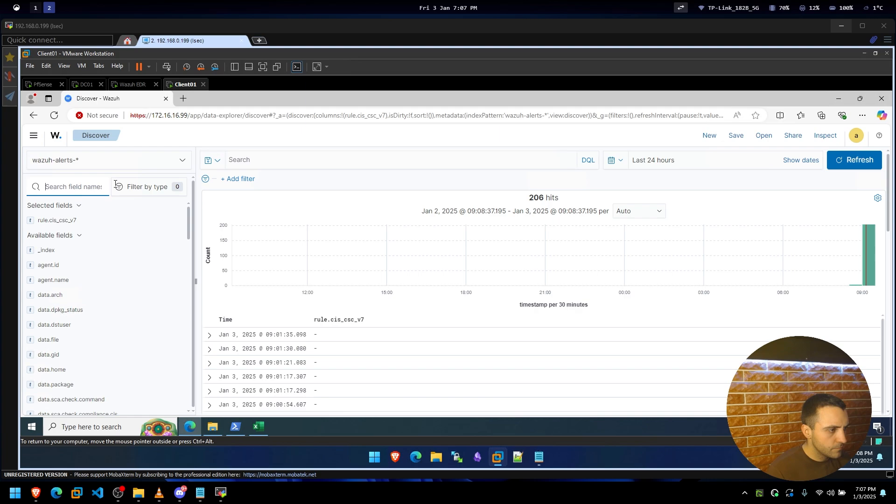
pyautogui.click(176, 221)
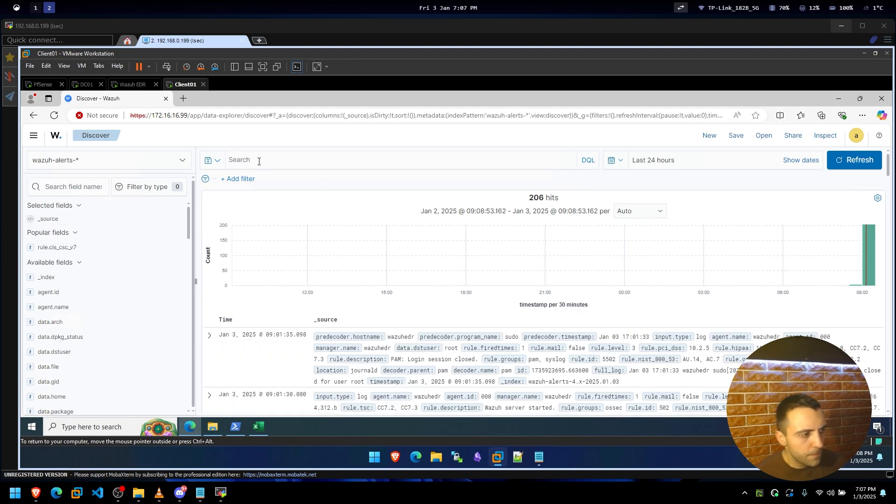
pyautogui.click(587, 169)
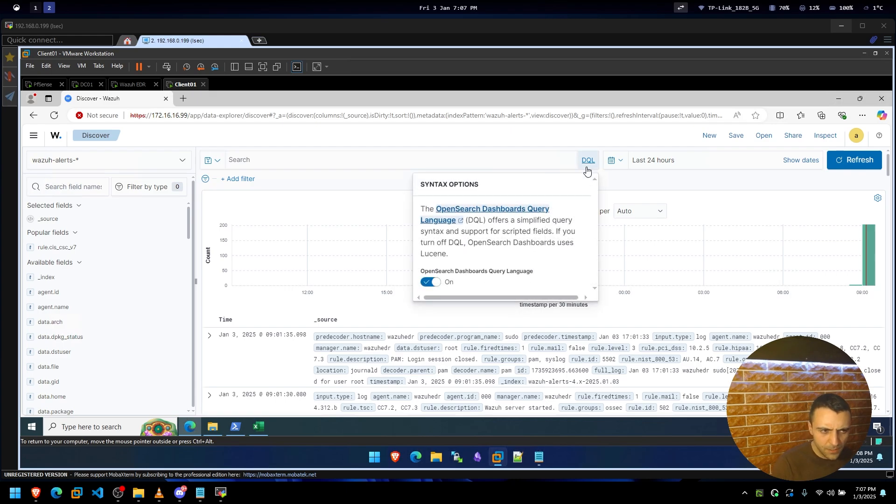
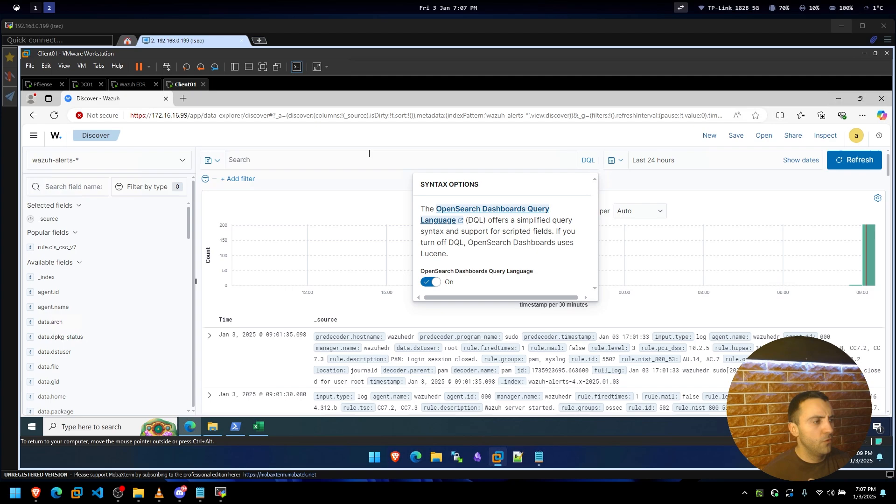
# Dismiss the DQL syntax help on Discover and open the Wazuh side menu.
pyautogui.click(369, 153)
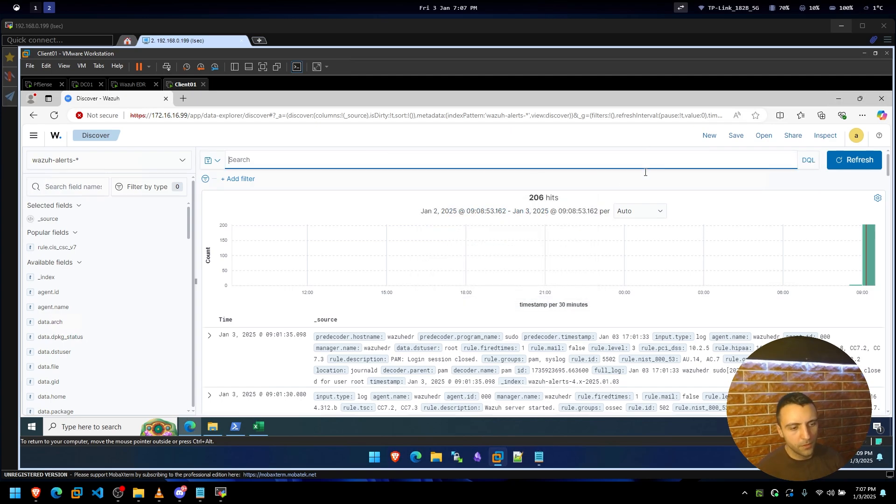
pyautogui.click(33, 138)
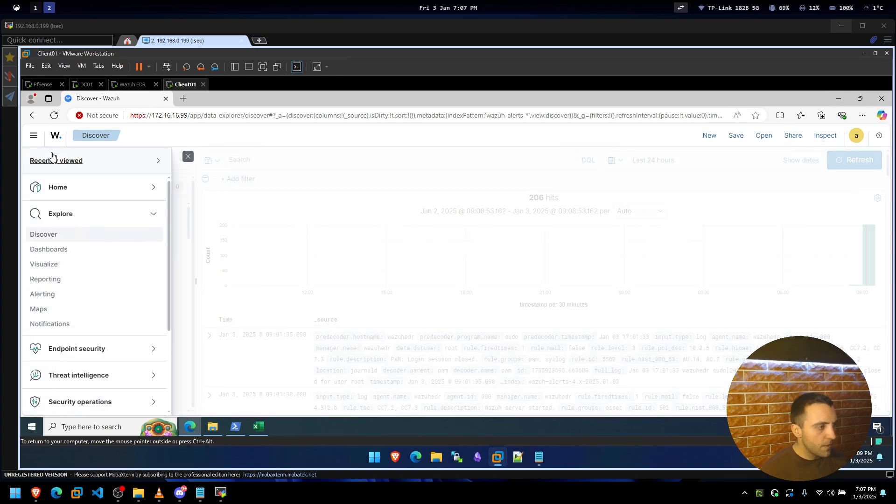
# Open the Endpoint security > Configuration Assessment page from the side menu.
pyautogui.scroll(-3, 99, 261)
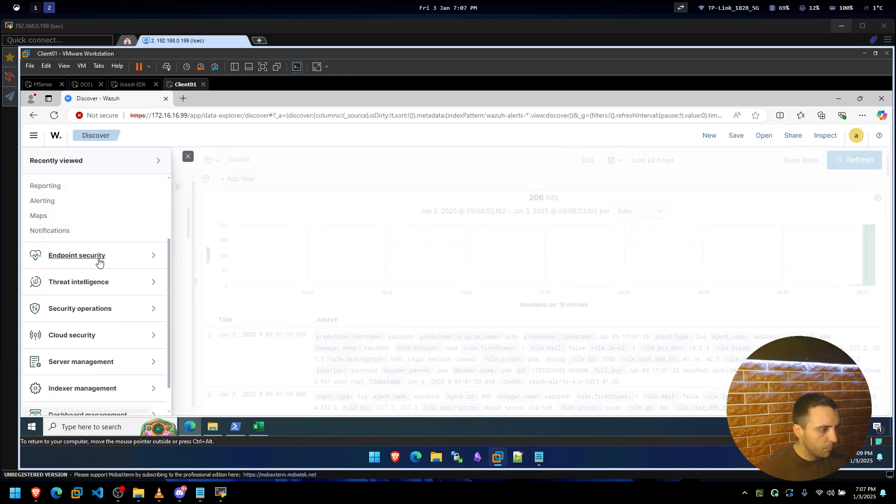
pyautogui.scroll(-1, 99, 261)
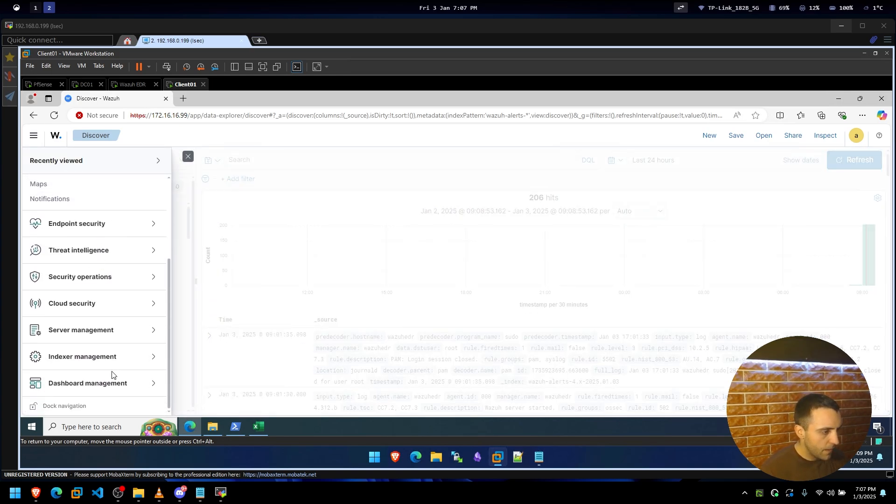
pyautogui.click(104, 390)
pyautogui.scroll(-3, 103, 390)
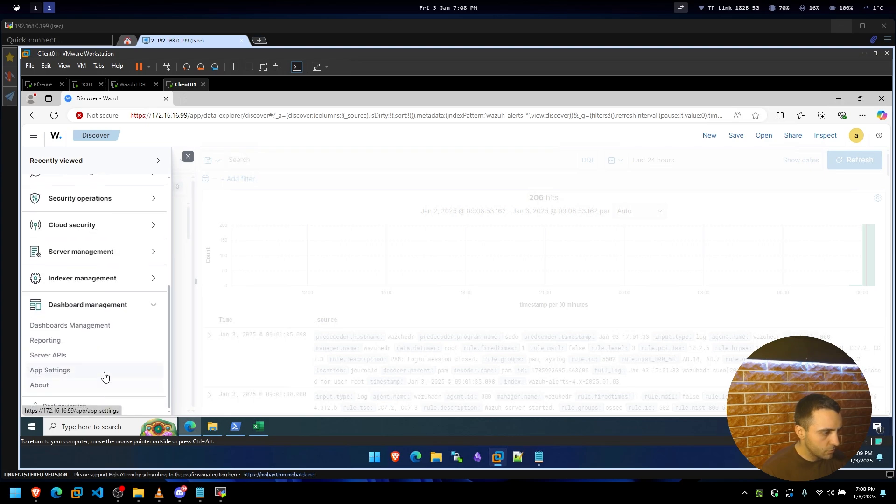
pyautogui.scroll(6, 104, 374)
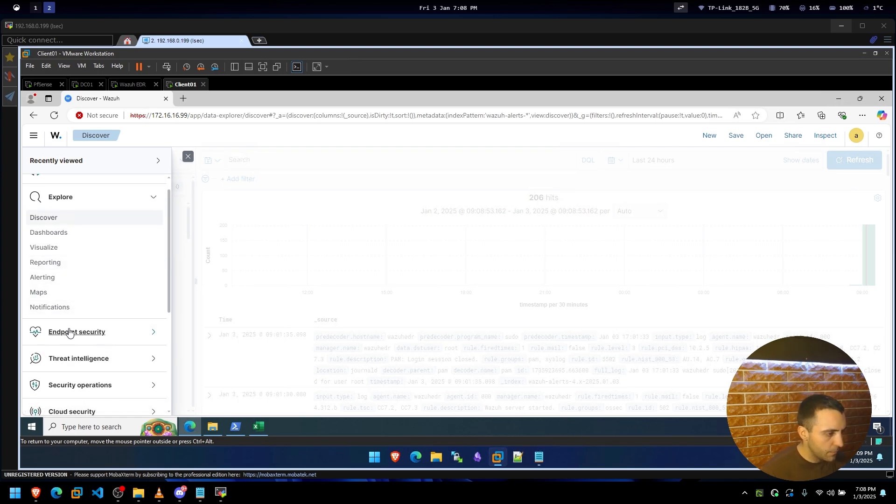
pyautogui.click(155, 334)
pyautogui.scroll(-2, 120, 341)
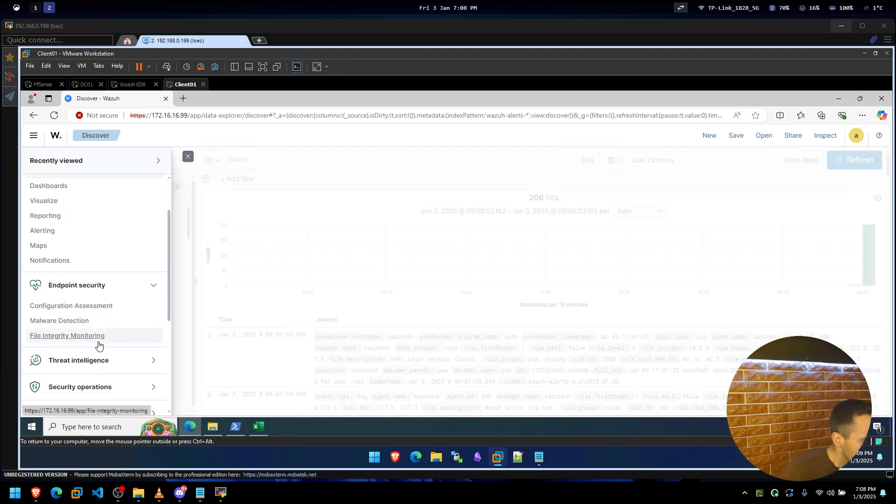
pyautogui.click(95, 305)
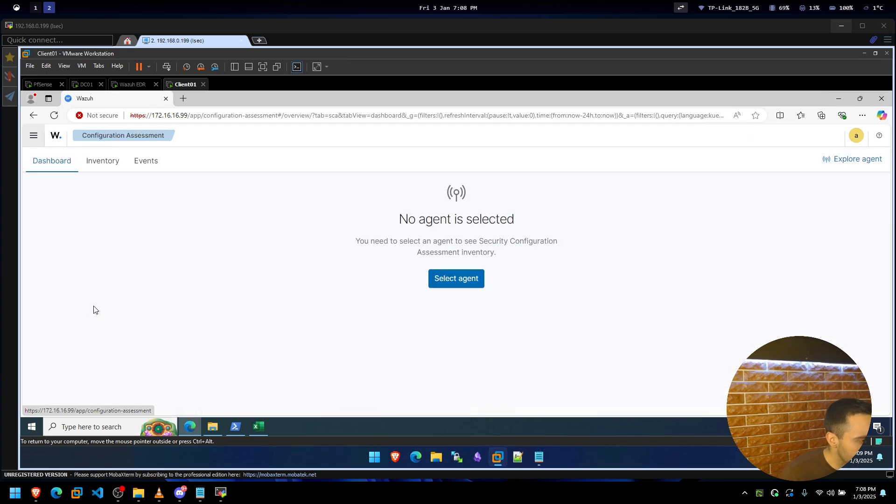
# Check the empty agent list, then view the Configuration Assessment inventory and events.
pyautogui.click(457, 282)
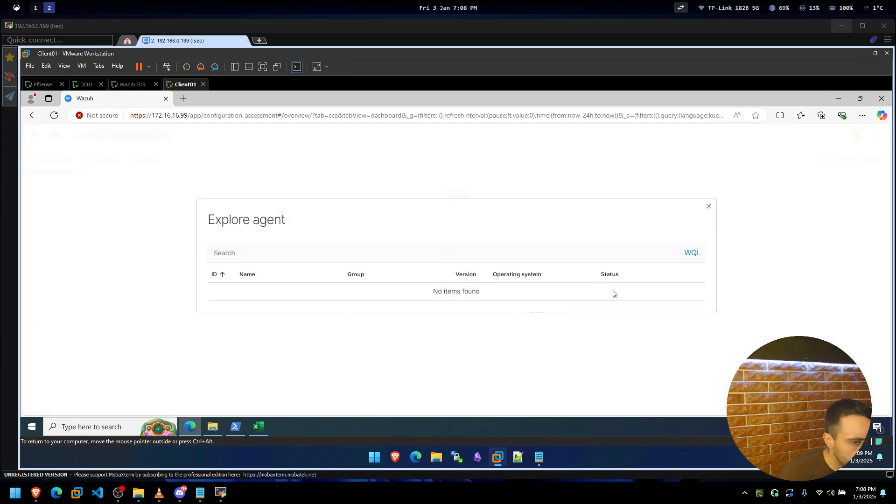
pyautogui.click(719, 241)
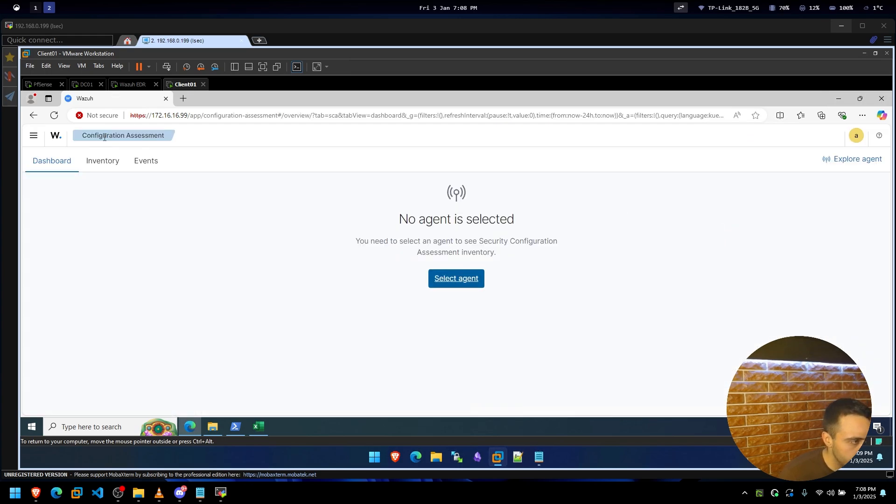
pyautogui.click(107, 162)
pyautogui.click(135, 161)
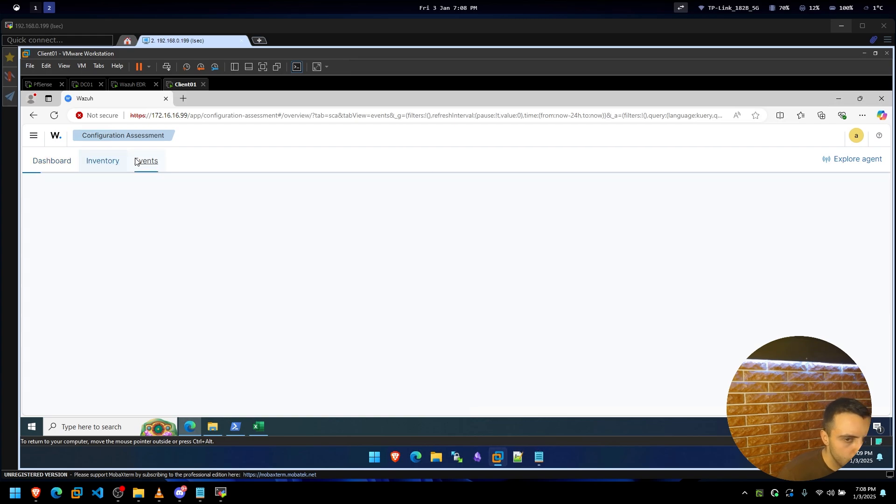
pyautogui.click(867, 159)
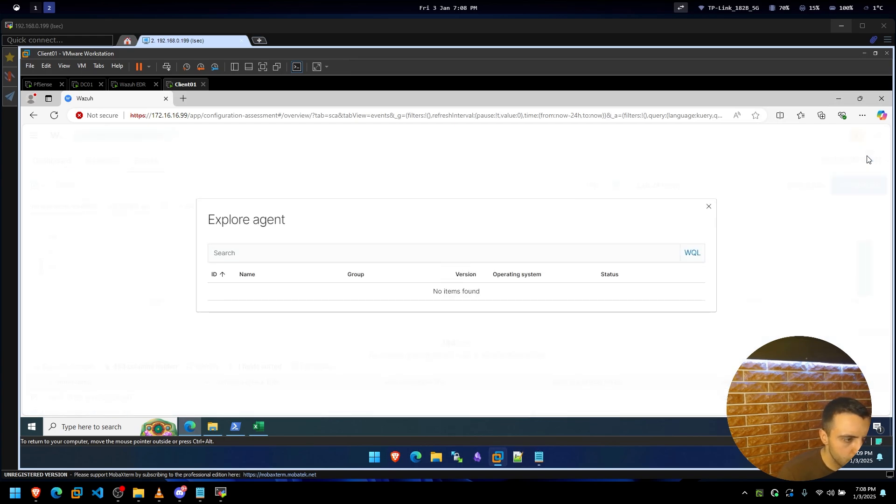
pyautogui.click(829, 163)
# Open the Malware Detection dashboard showing rootcheck security alerts.
pyautogui.click(31, 140)
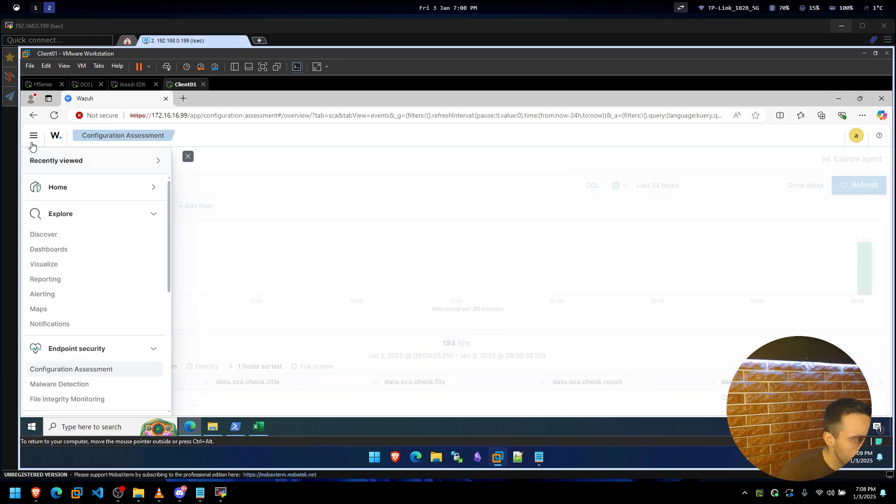
pyautogui.scroll(-1, 76, 304)
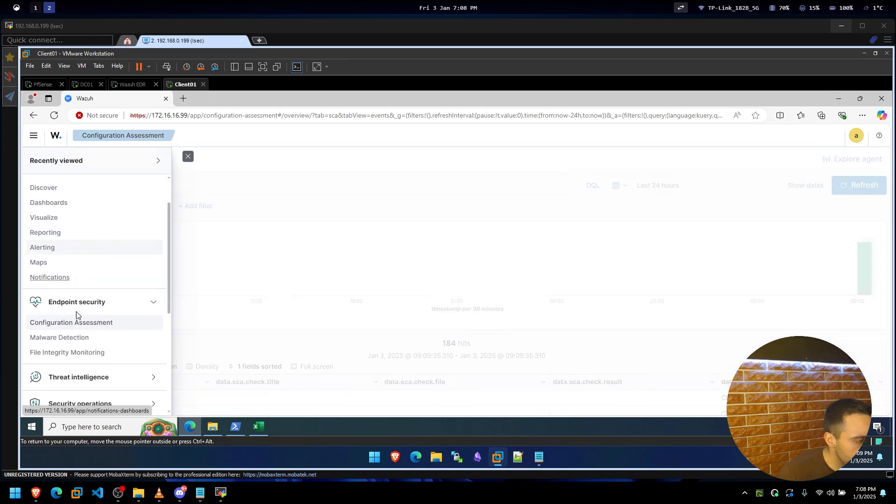
pyautogui.click(66, 340)
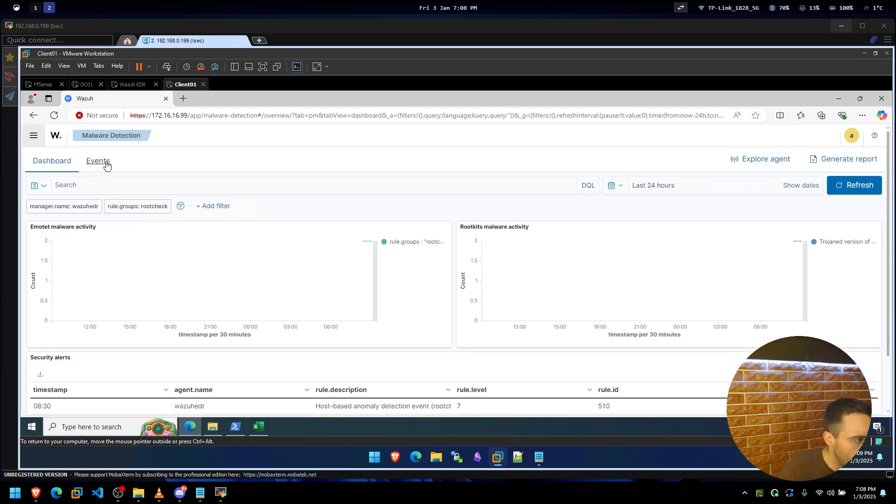
# Read the docs note 'You can also deploy a new agent', then minimize Brave.
pyautogui.click(35, 493)
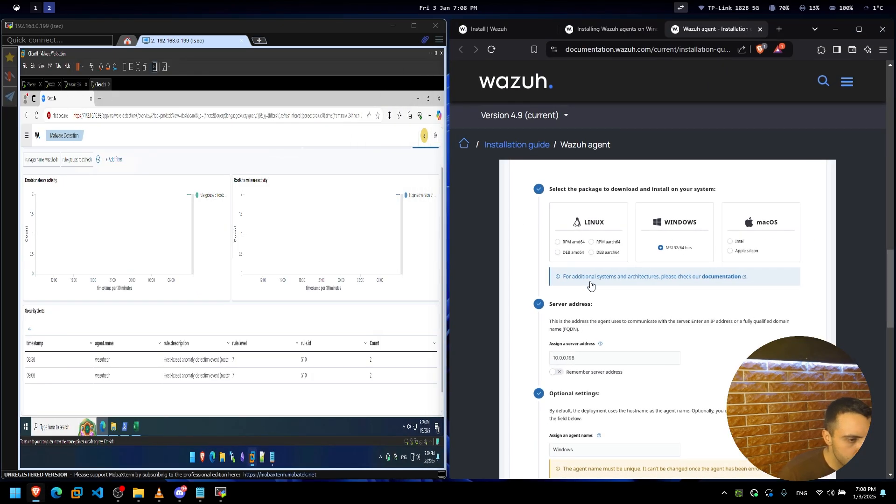
pyautogui.scroll(5, 560, 261)
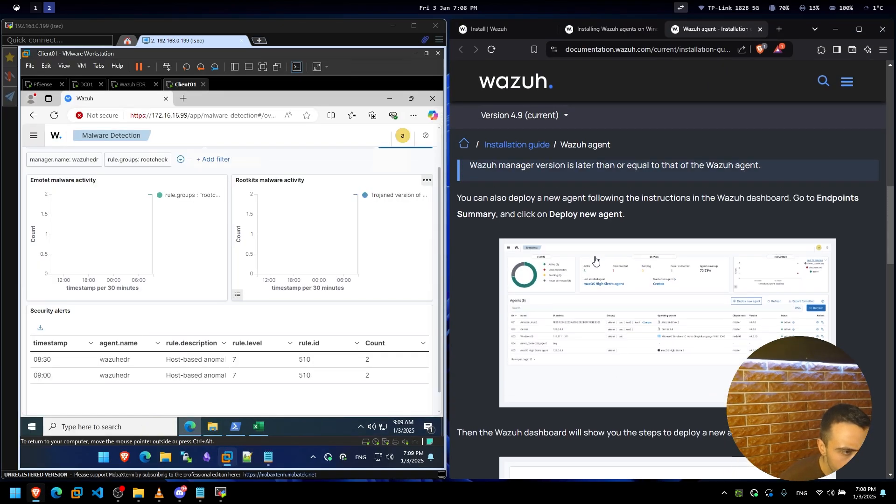
pyautogui.moveTo(468, 217); pyautogui.dragTo(782, 212)
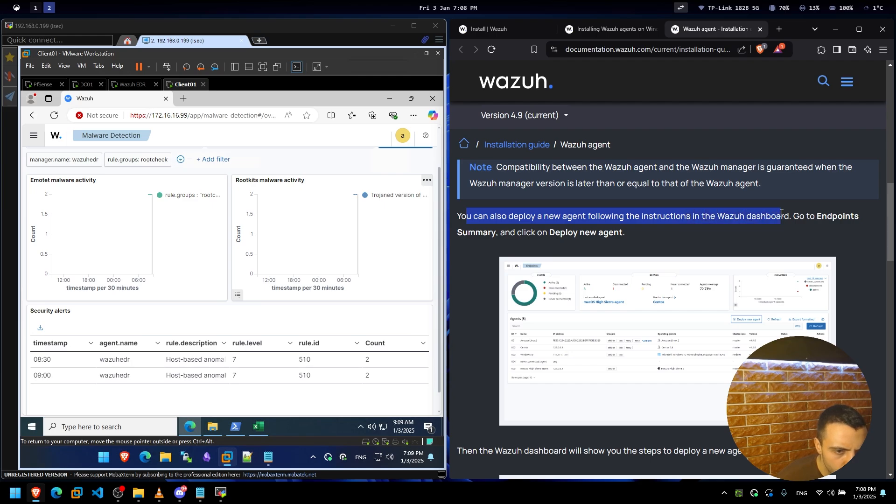
pyautogui.click(825, 214)
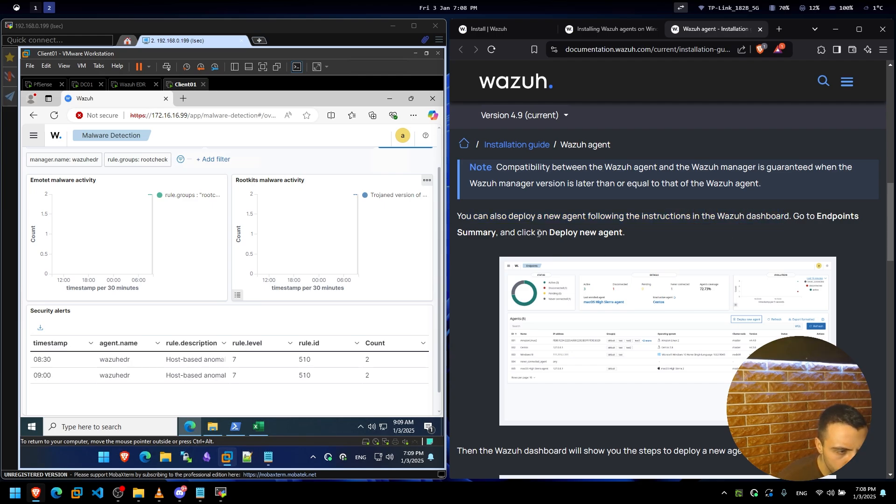
pyautogui.click(836, 29)
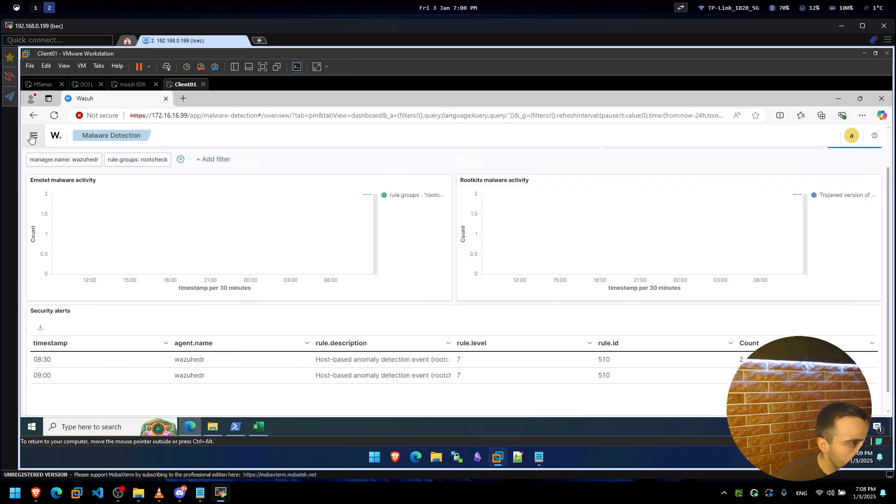
# Browse the side menu and open the Explore > Dashboards page.
pyautogui.click(33, 136)
pyautogui.scroll(-2, 112, 265)
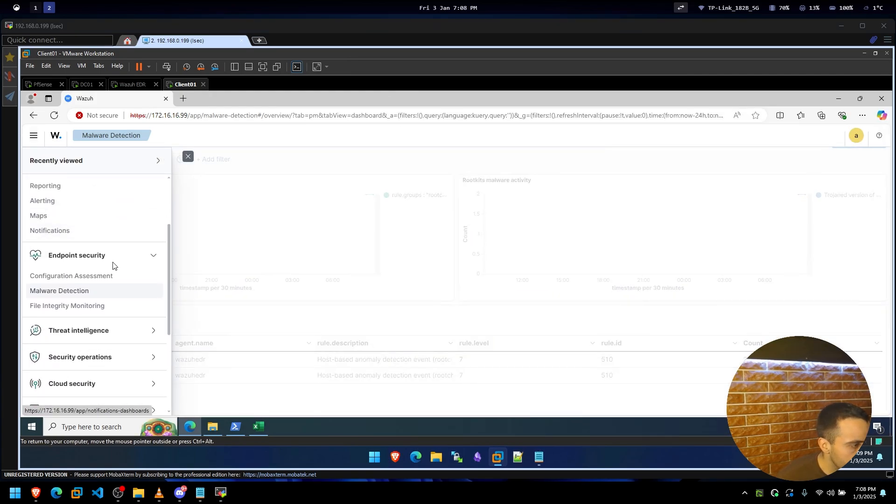
pyautogui.scroll(-4, 112, 266)
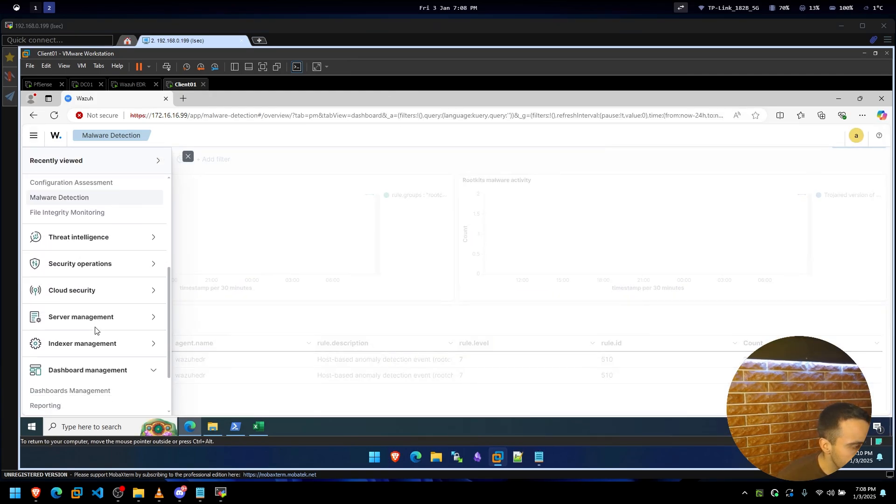
pyautogui.scroll(-2, 79, 341)
pyautogui.scroll(-1, 72, 349)
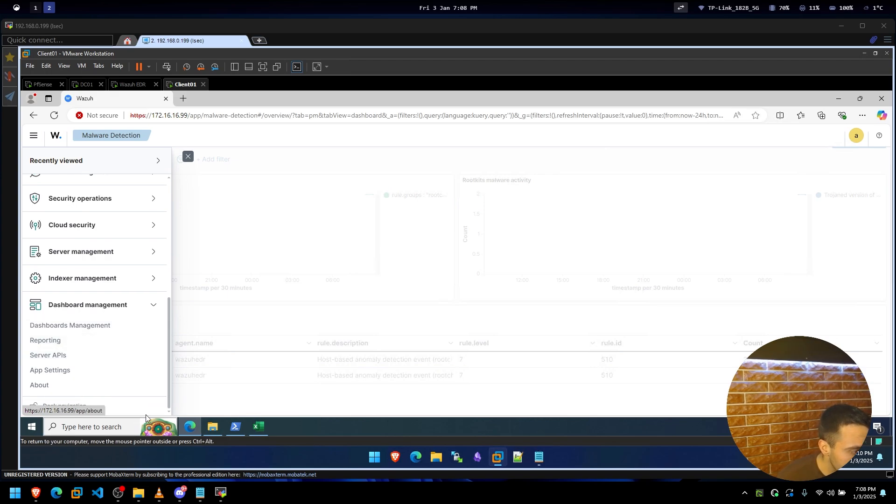
pyautogui.scroll(2, 98, 304)
pyautogui.scroll(8, 98, 304)
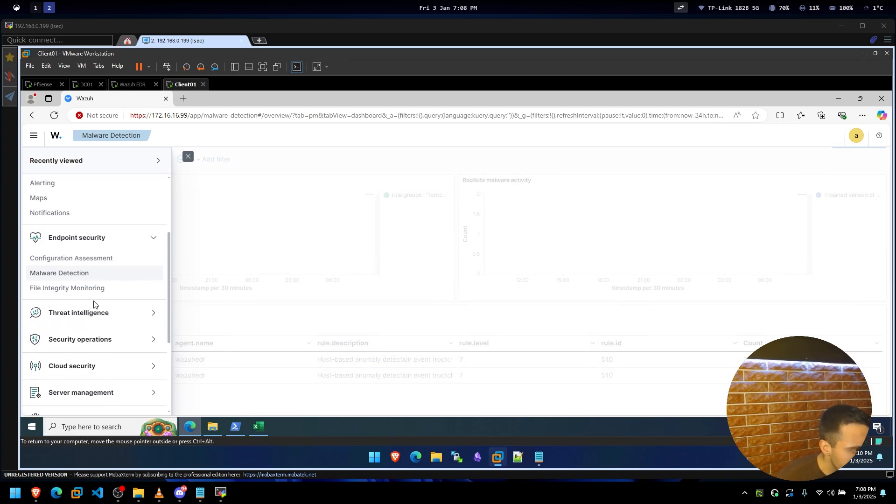
pyautogui.scroll(-7, 47, 231)
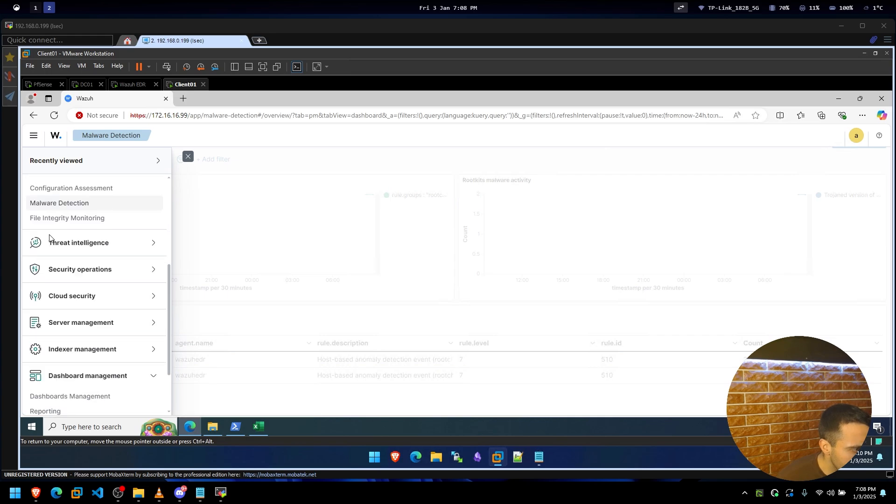
pyautogui.scroll(7, 53, 229)
pyautogui.click(134, 252)
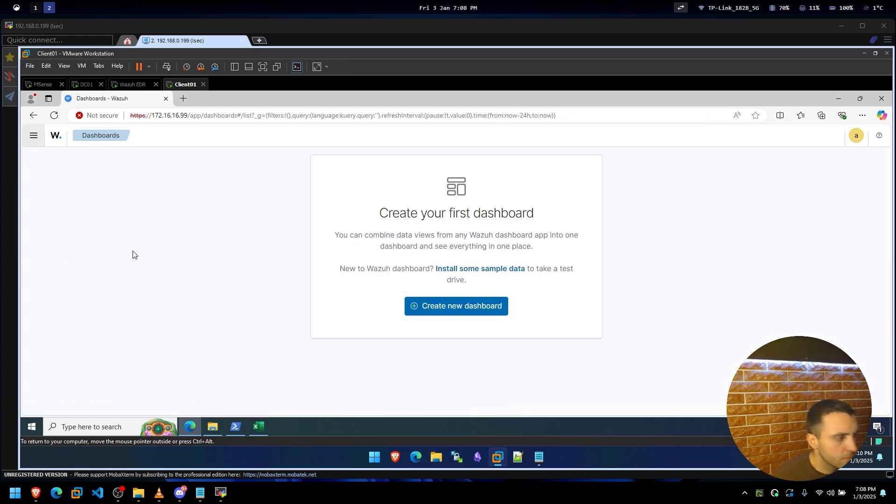
# Visit Dashboards Management, then return to the Wazuh Overview via the logo.
pyautogui.click(40, 135)
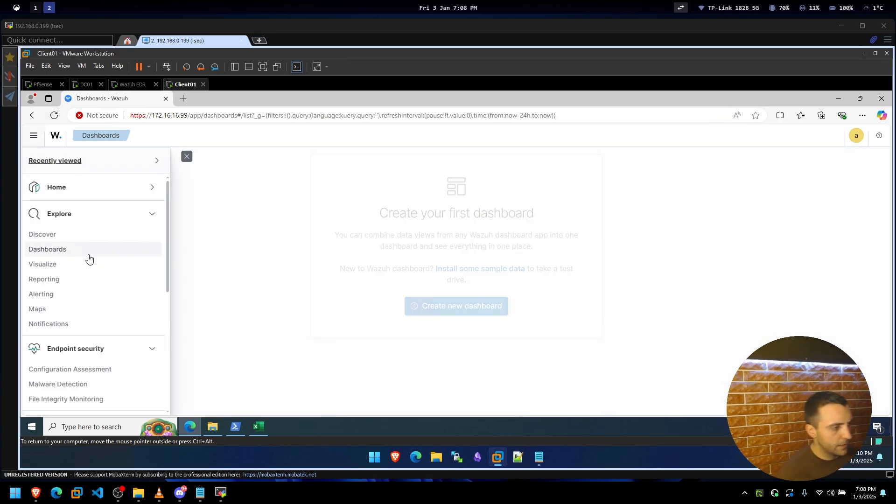
pyautogui.scroll(-5, 93, 266)
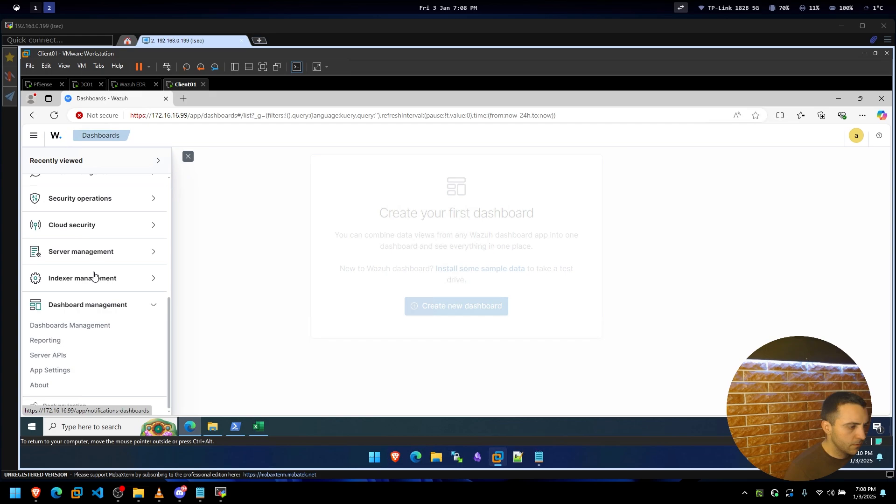
pyautogui.click(69, 324)
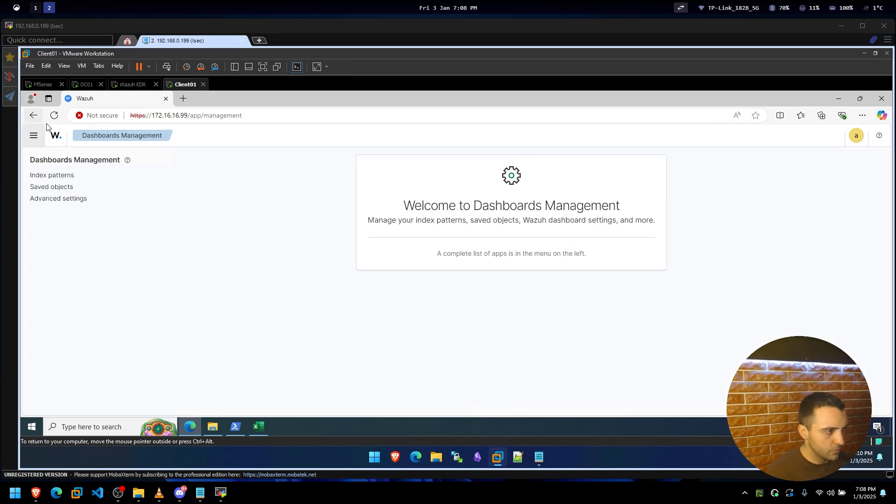
pyautogui.click(56, 135)
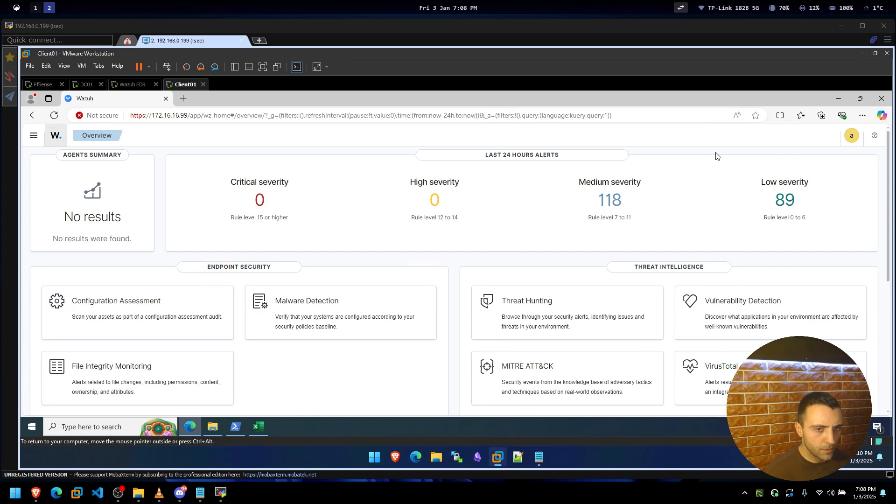
# Open Server management > Endpoints Summary, which shows no agents added to the manager.
pyautogui.scroll(-5, 506, 254)
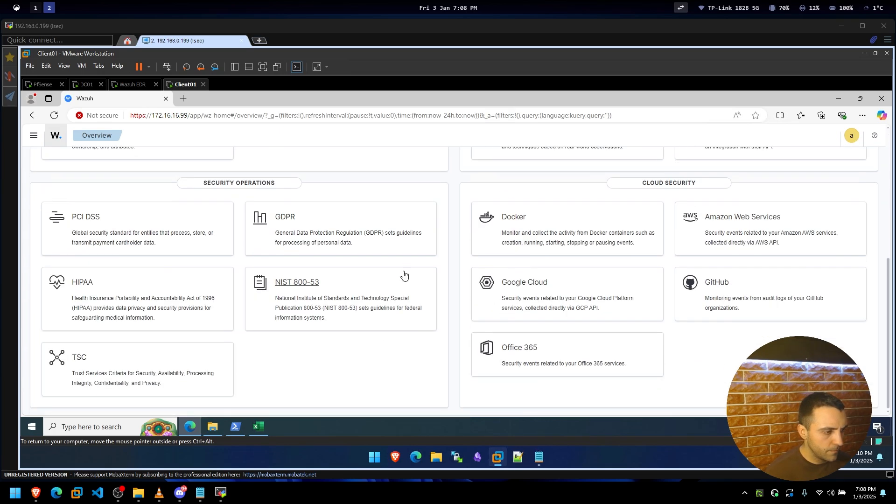
pyautogui.scroll(5, 404, 275)
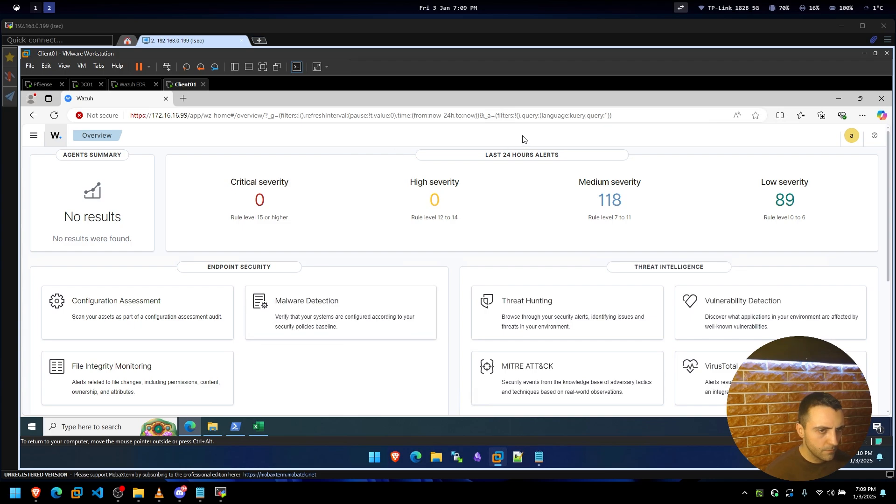
pyautogui.click(33, 136)
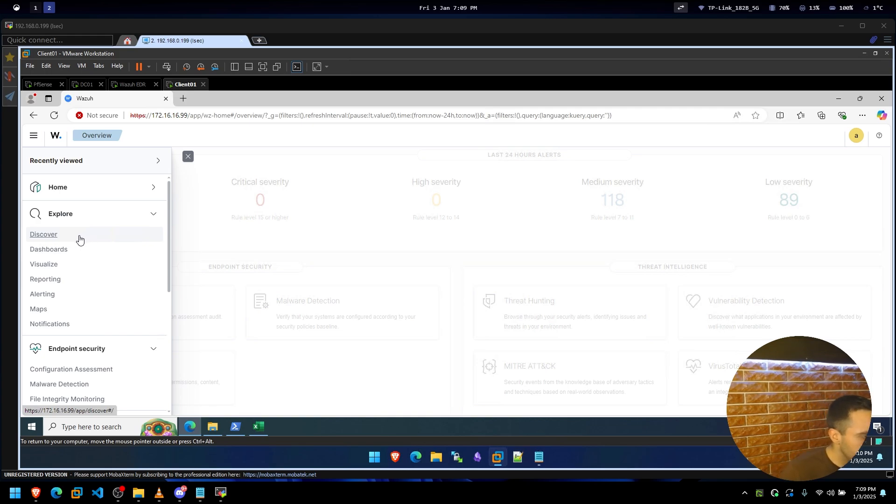
pyautogui.scroll(-2, 55, 299)
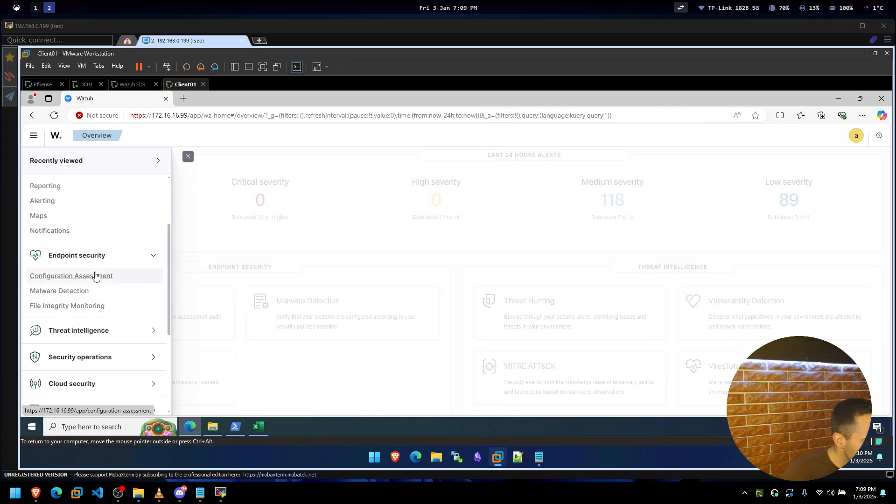
pyautogui.scroll(-2, 70, 294)
pyautogui.scroll(-1, 101, 312)
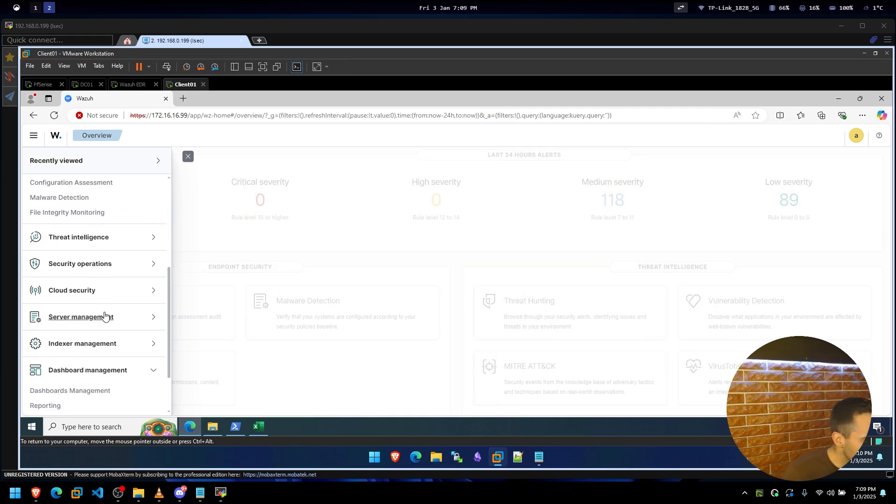
pyautogui.click(106, 318)
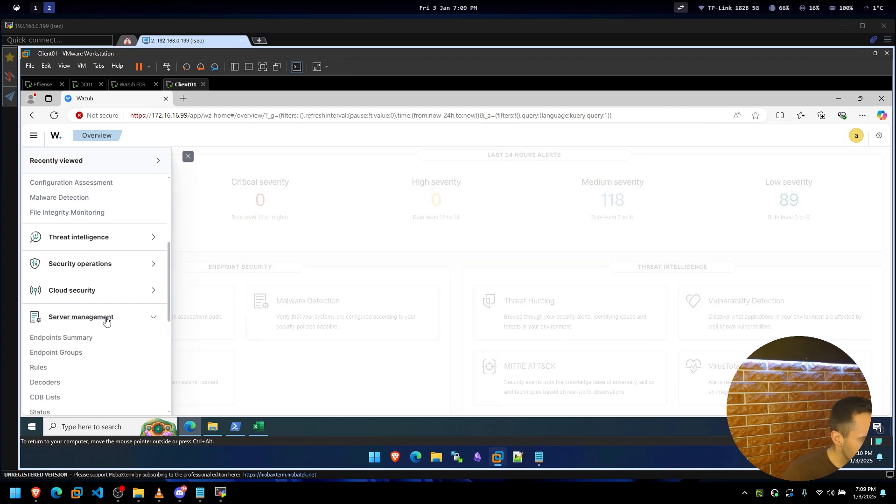
pyautogui.scroll(-2, 106, 319)
pyautogui.click(74, 297)
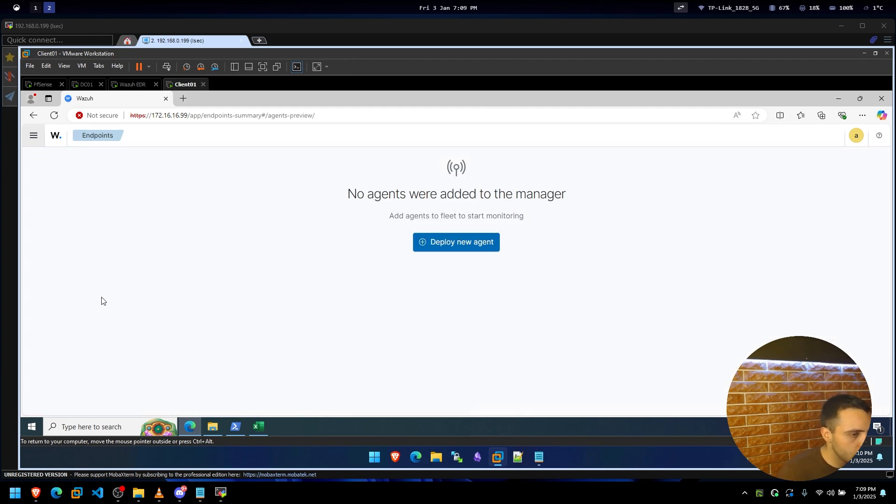
# Start Deploy new agent with Windows MSI 32/64 bits, then switch to the lab diagram workspace.
pyautogui.click(466, 248)
pyautogui.scroll(-1, 452, 307)
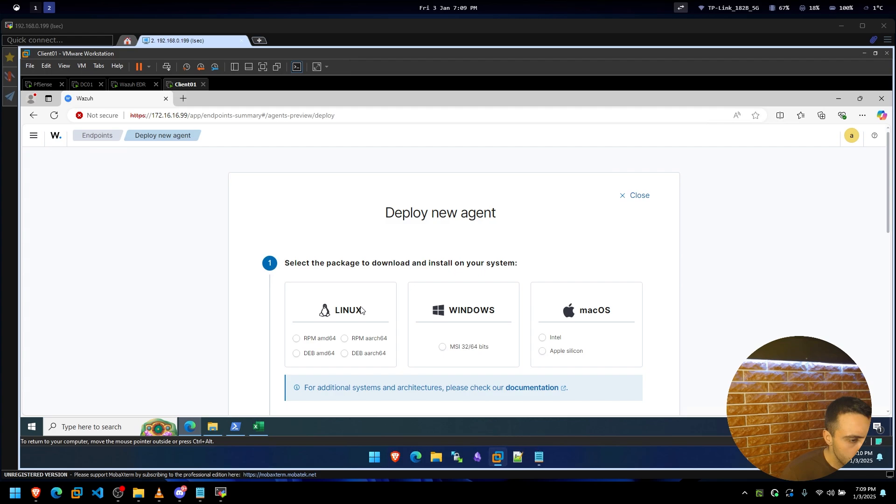
pyautogui.click(442, 304)
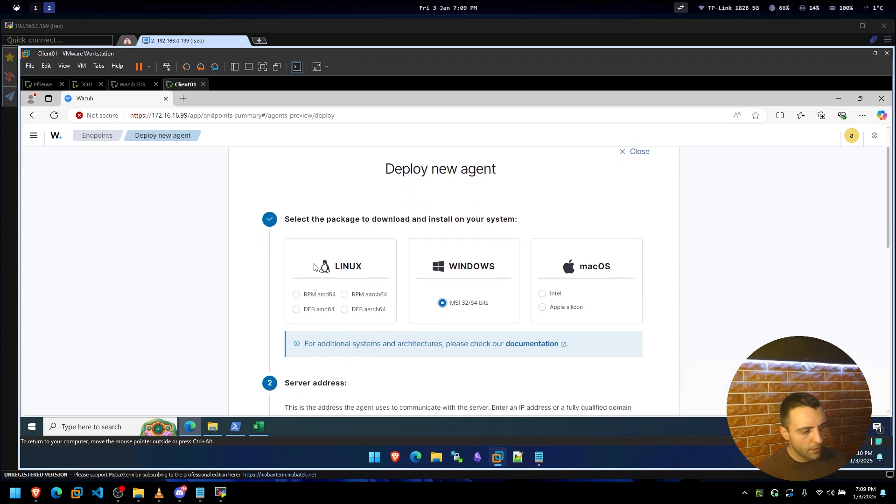
pyautogui.click(36, 8)
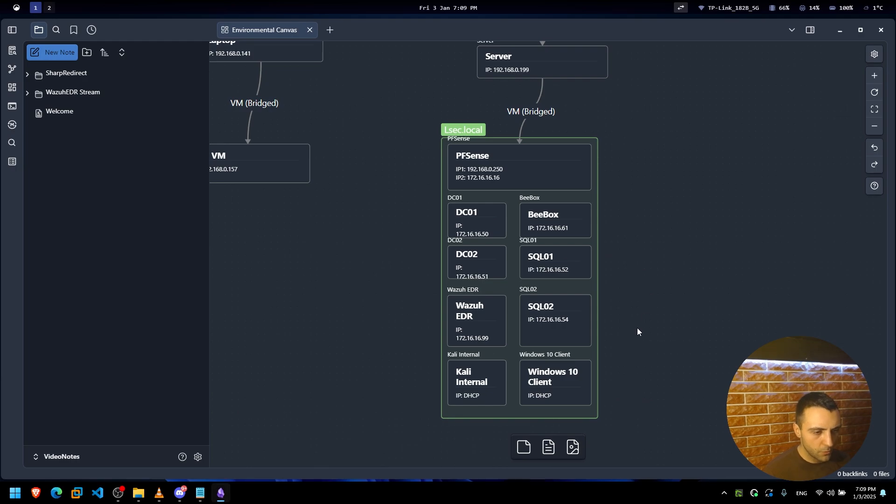
# Enlarge the Lsec.local group and move Windows 10 Client, SQL02, SQL01 and BeeBox right.
pyautogui.click(529, 383)
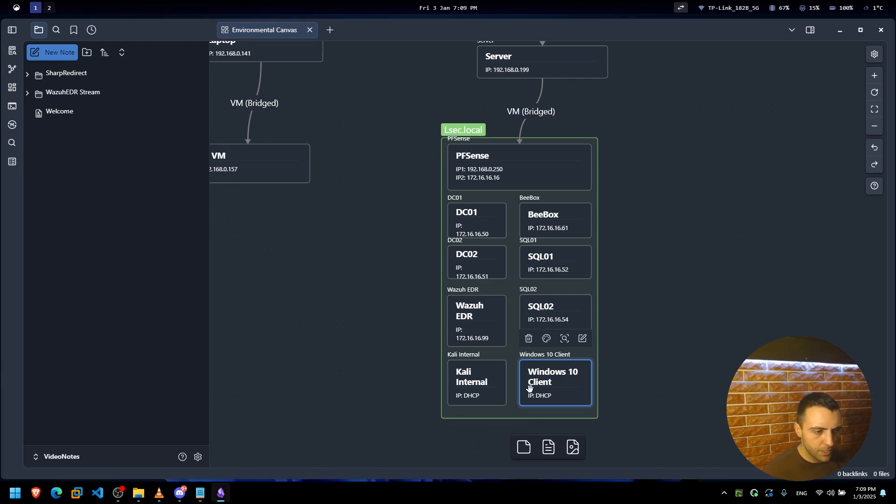
pyautogui.click(598, 356)
pyautogui.moveTo(597, 415); pyautogui.dragTo(729, 444)
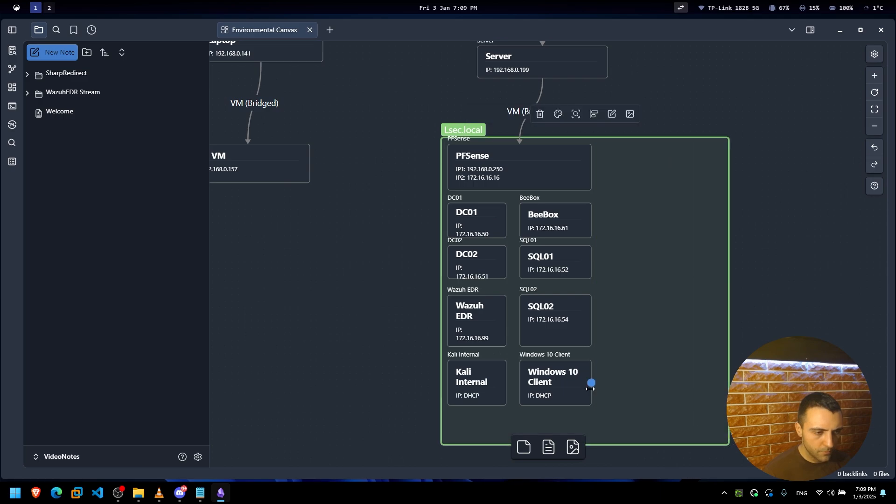
pyautogui.moveTo(589, 381); pyautogui.dragTo(678, 403)
pyautogui.moveTo(555, 320); pyautogui.dragTo(666, 320)
pyautogui.moveTo(555, 262); pyautogui.dragTo(679, 262)
pyautogui.moveTo(564, 226); pyautogui.dragTo(688, 213)
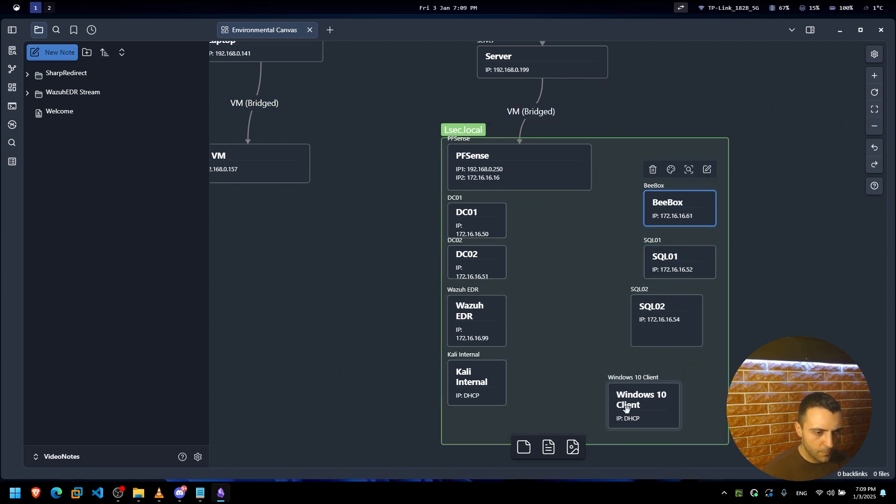
# Draw a 'Deploy Agent' arrow from Windows 10 Client to Wazuh EDR.
pyautogui.moveTo(608, 406); pyautogui.dragTo(508, 321)
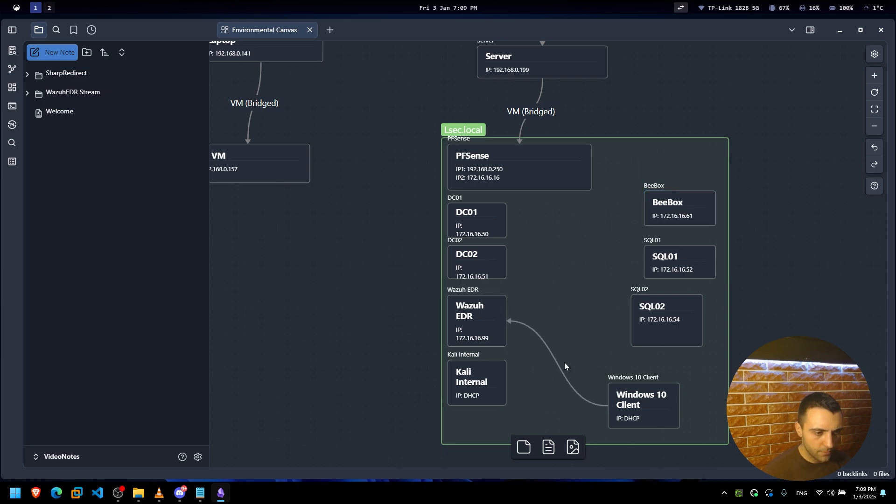
pyautogui.doubleClick(564, 366)
pyautogui.write('Deploy Agent')
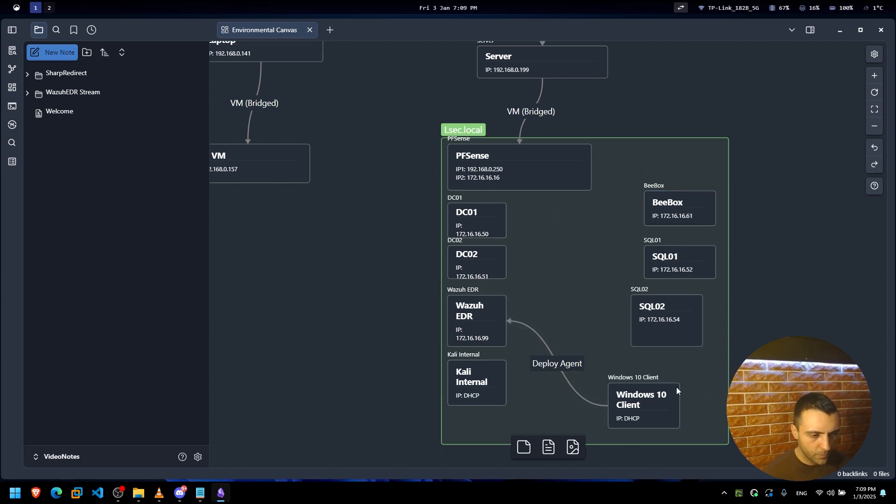
pyautogui.moveTo(662, 395); pyautogui.dragTo(684, 395)
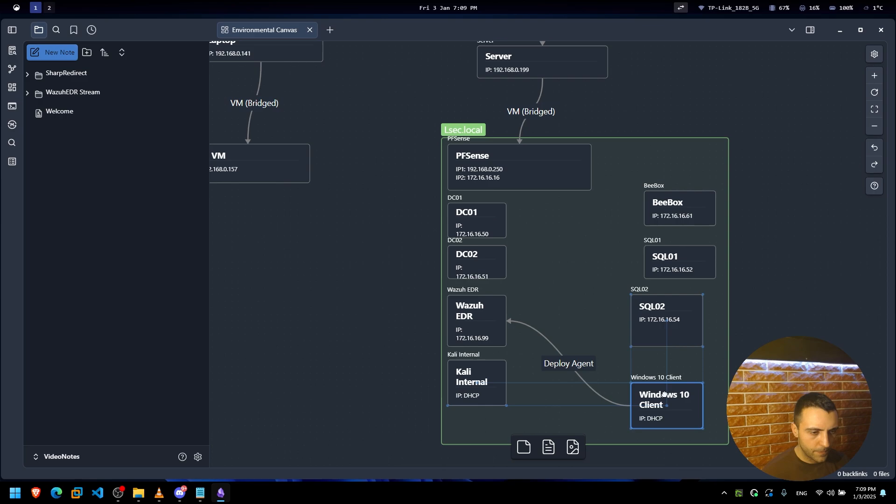
pyautogui.click(557, 408)
pyautogui.hotkey('alt', '2')
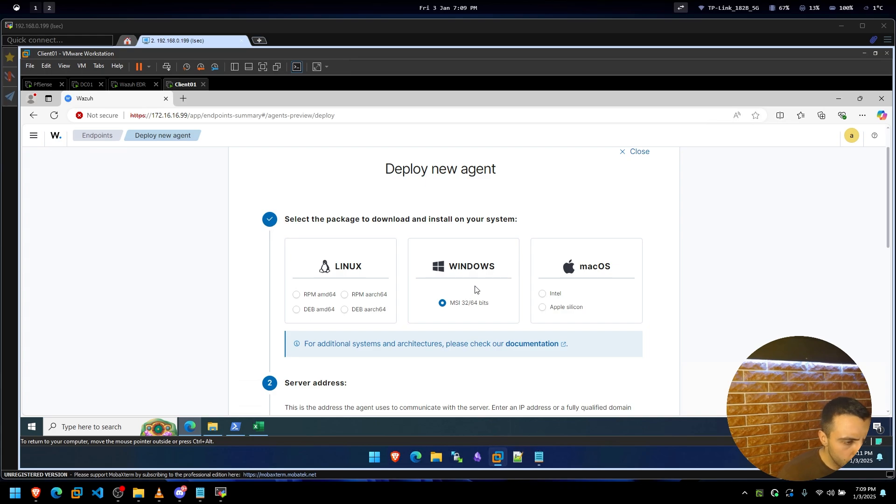
# Enter 172.16.16.99 as the server address and turn on Remember server address.
pyautogui.scroll(-1, 453, 294)
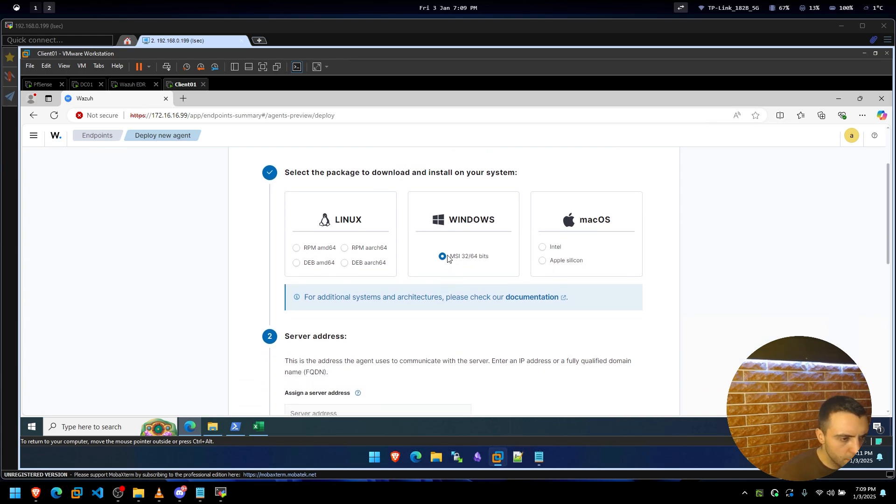
pyautogui.scroll(-2, 456, 259)
pyautogui.click(311, 323)
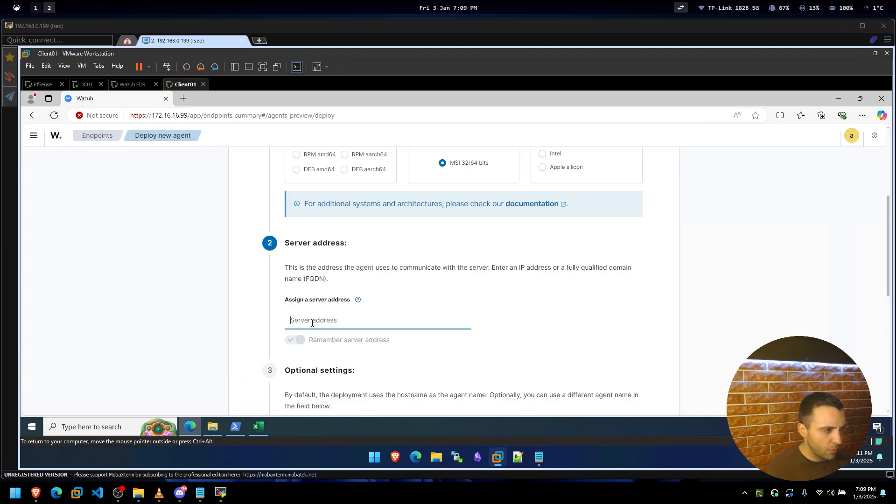
pyautogui.write('172.')
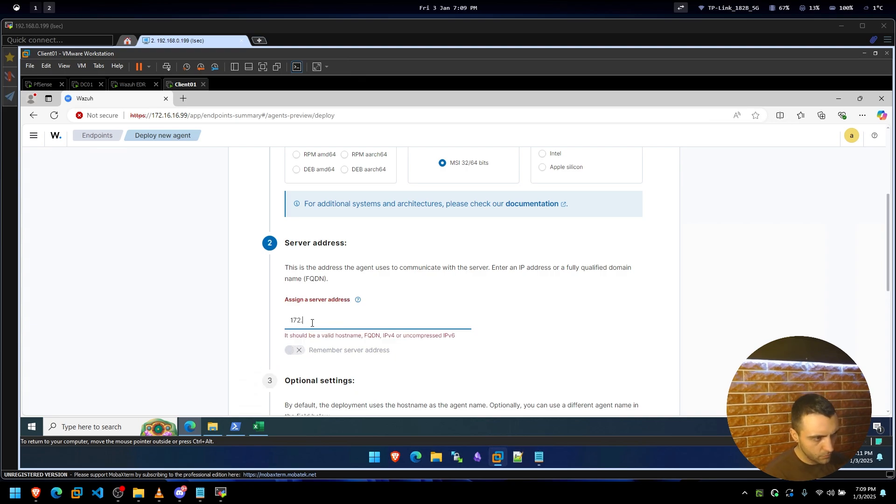
pyautogui.write('16.16.99')
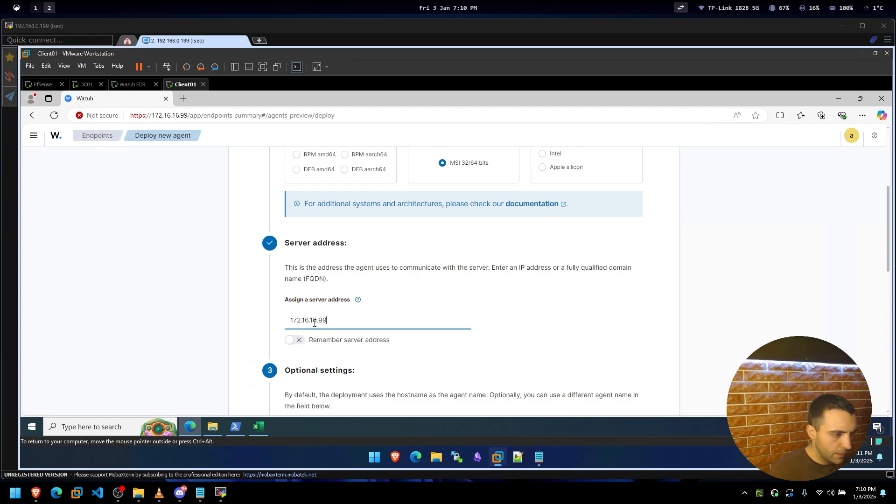
pyautogui.click(289, 342)
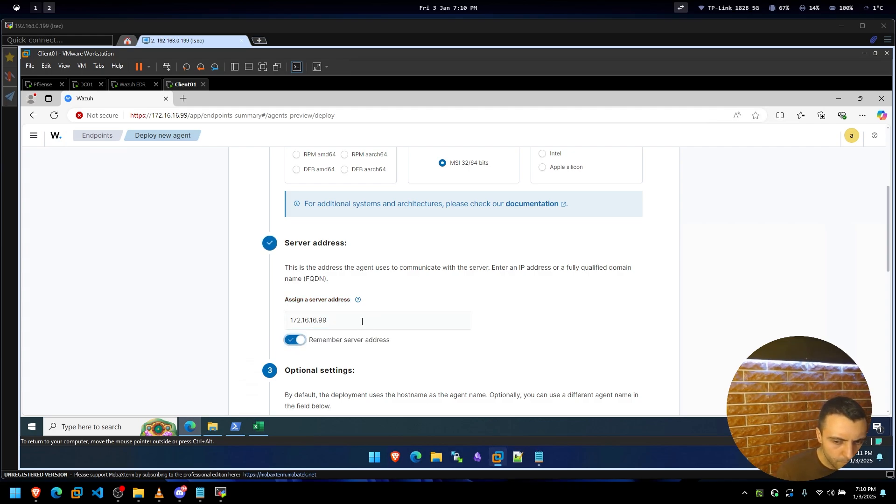
# Name the agent Client01, keep the Default group, and copy the install command.
pyautogui.scroll(-3, 259, 332)
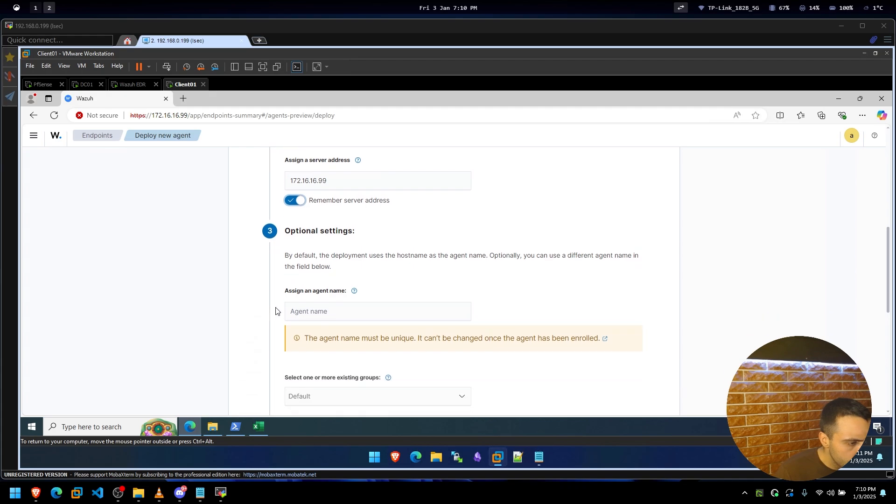
pyautogui.click(323, 311)
pyautogui.write('C')
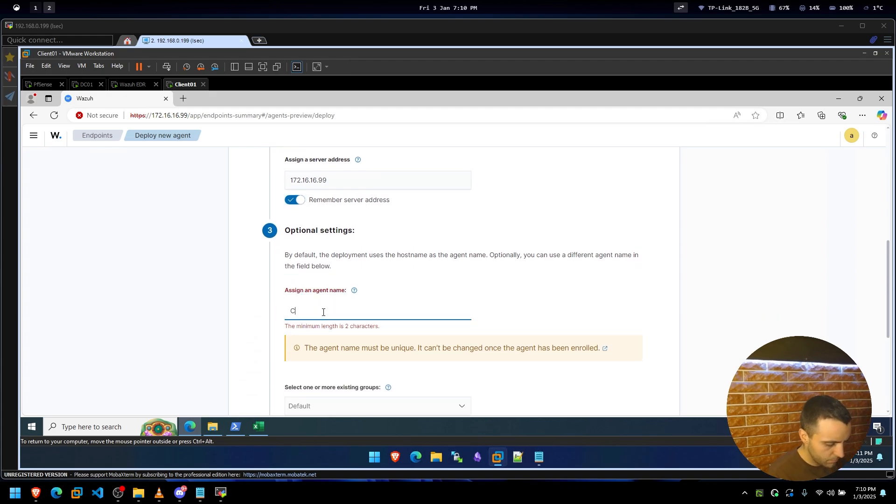
pyautogui.write('lient01')
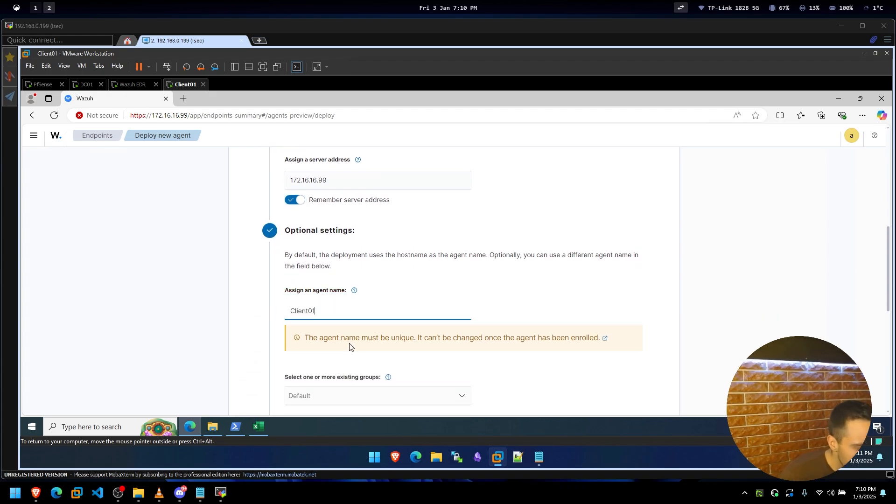
pyautogui.scroll(-3, 350, 336)
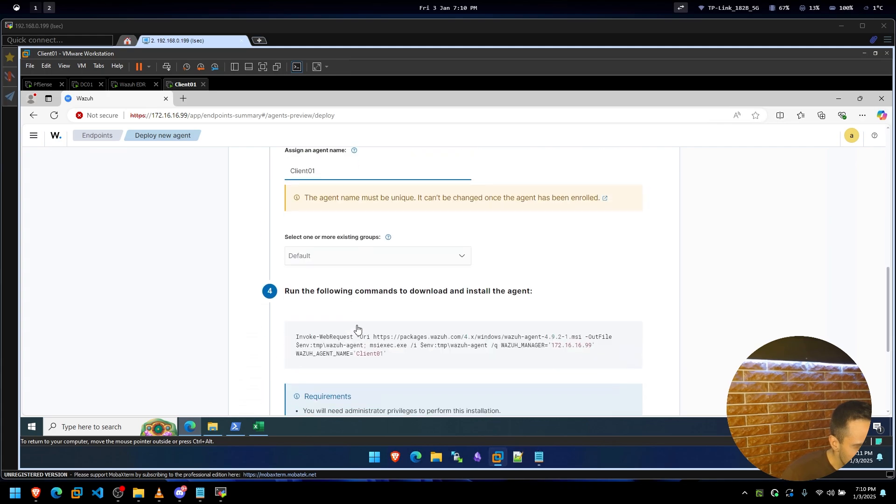
pyautogui.scroll(1, 346, 256)
pyautogui.scroll(-1, 314, 286)
pyautogui.click(337, 260)
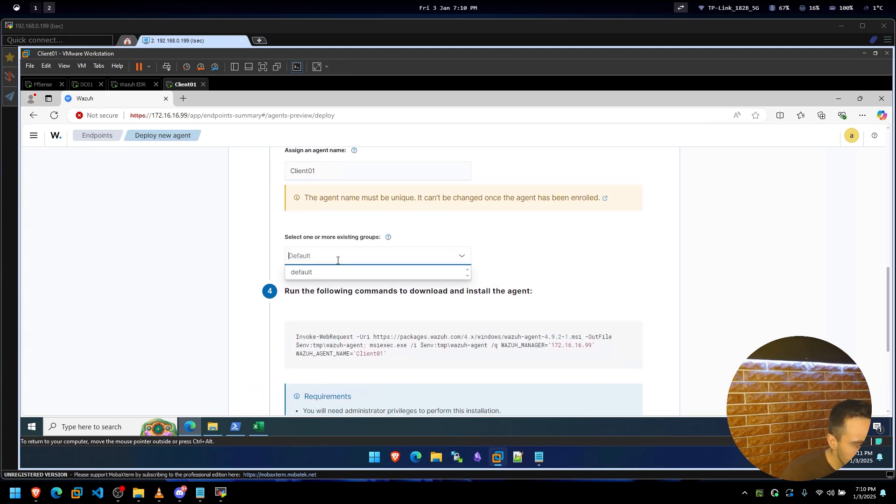
pyautogui.click(229, 278)
pyautogui.scroll(-1, 257, 279)
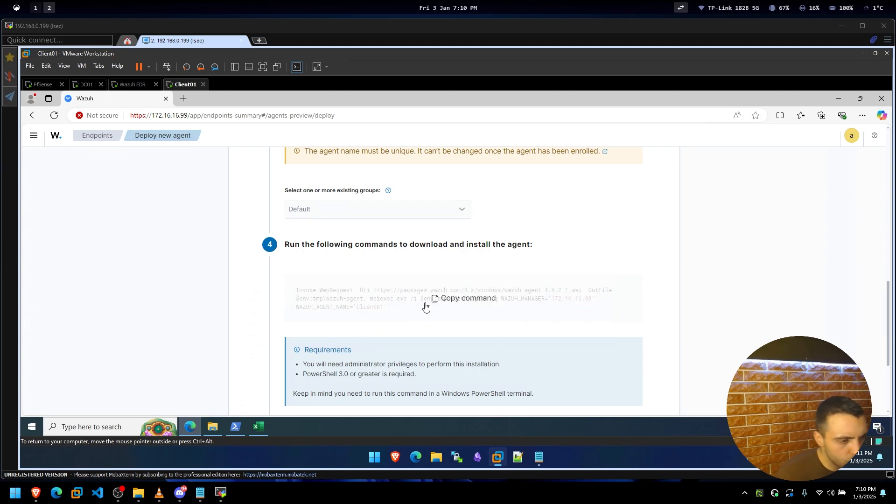
pyautogui.click(438, 301)
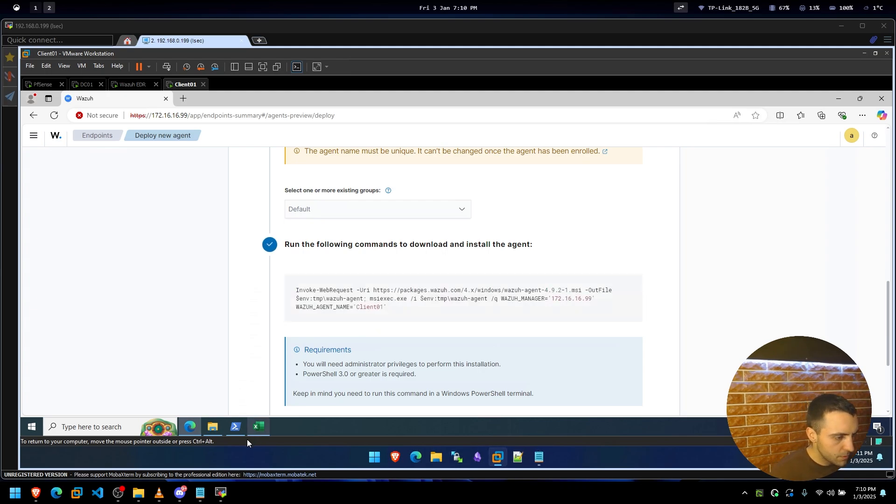
# Close the old PowerShell and launch Windows PowerShell as administrator from a 'powe' Start search.
pyautogui.click(236, 428)
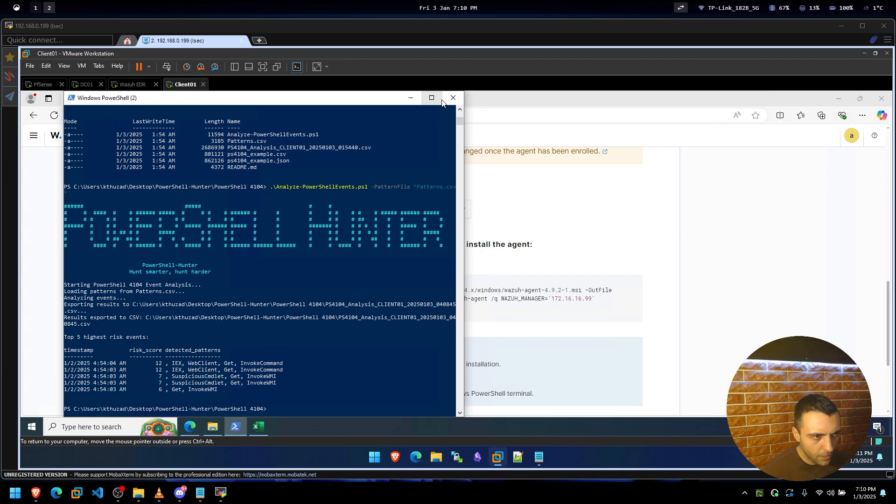
pyautogui.click(453, 97)
pyautogui.click(21, 426)
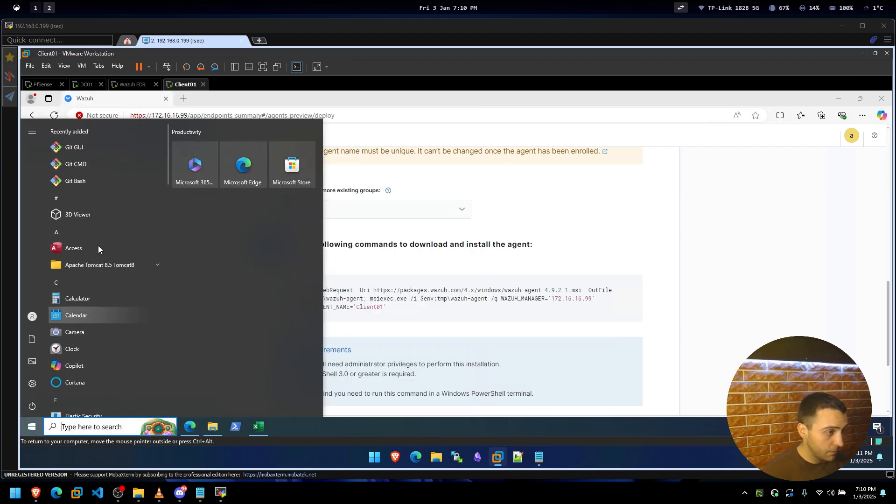
pyautogui.write('powe')
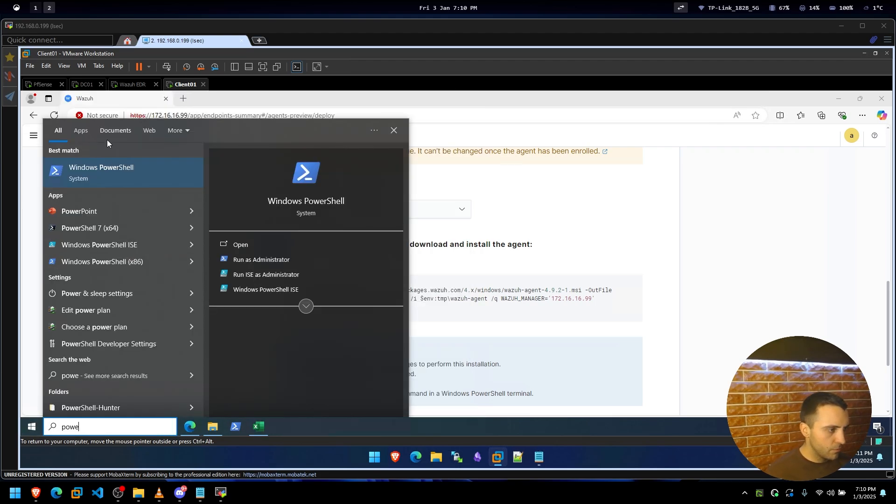
pyautogui.rightClick(105, 169)
pyautogui.click(139, 192)
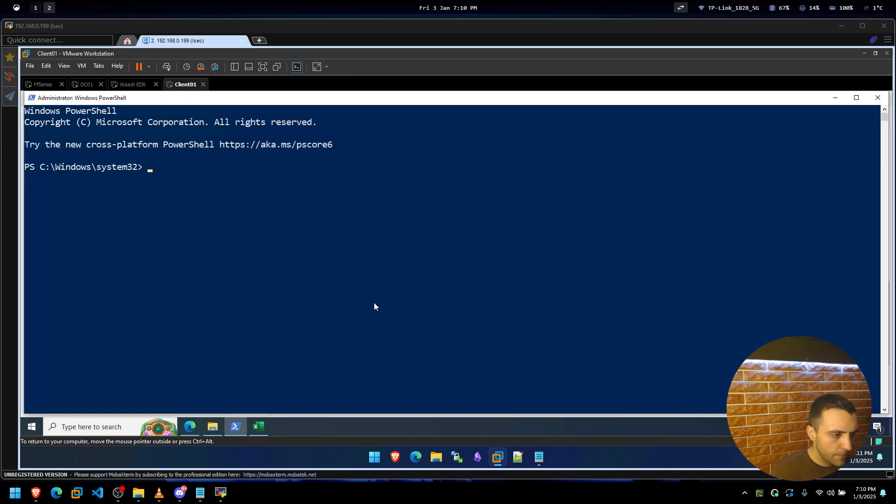
pyautogui.moveTo(326, 98); pyautogui.dragTo(785, 364)
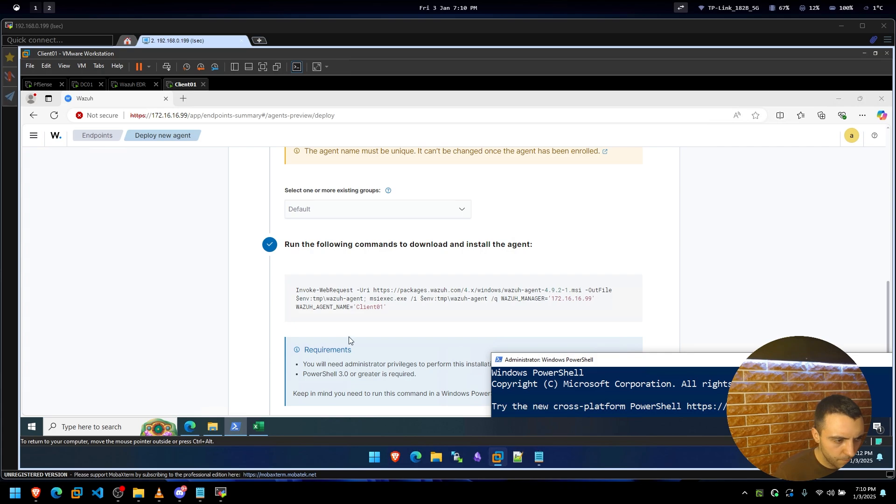
# Review the deployment requirements and arrange PowerShell beside the Wazuh wizard.
pyautogui.click(325, 360)
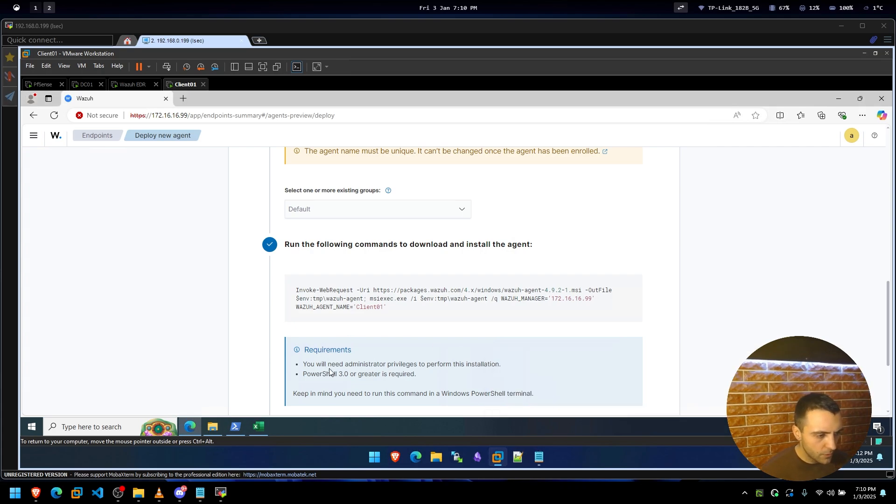
pyautogui.moveTo(332, 392); pyautogui.dragTo(368, 376)
pyautogui.click(415, 378)
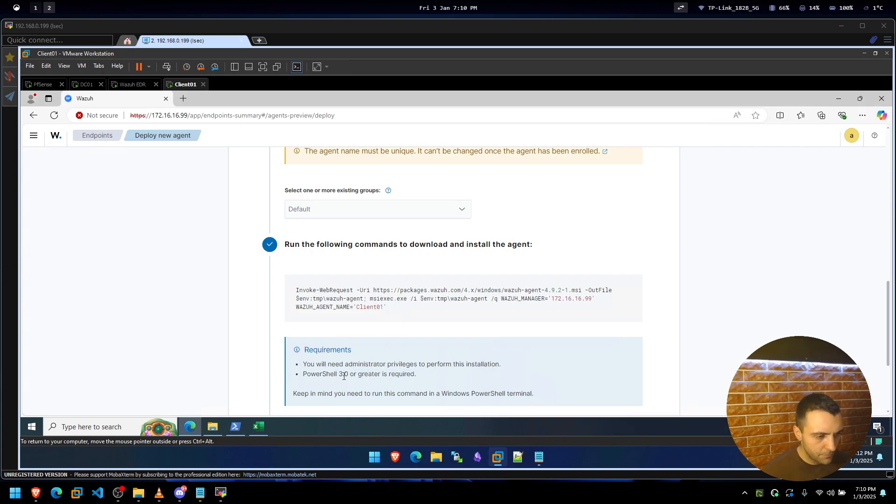
pyautogui.scroll(-3, 344, 376)
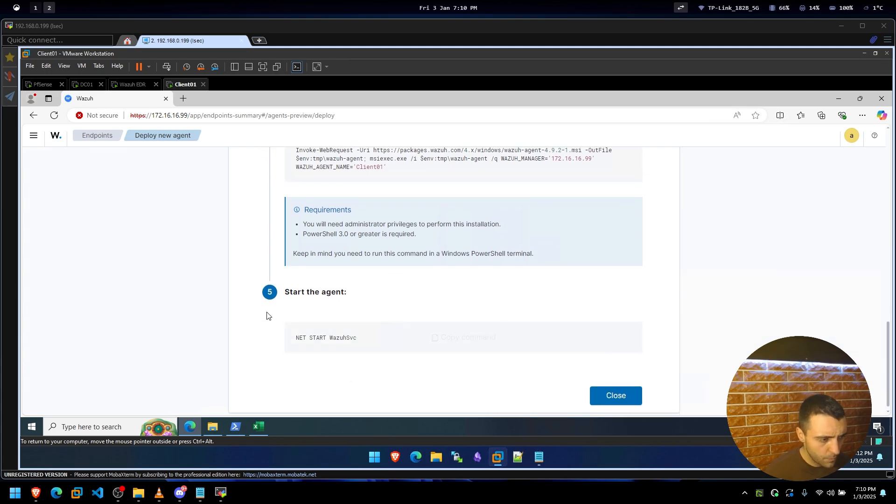
pyautogui.hotkey('alt', 'Tab')
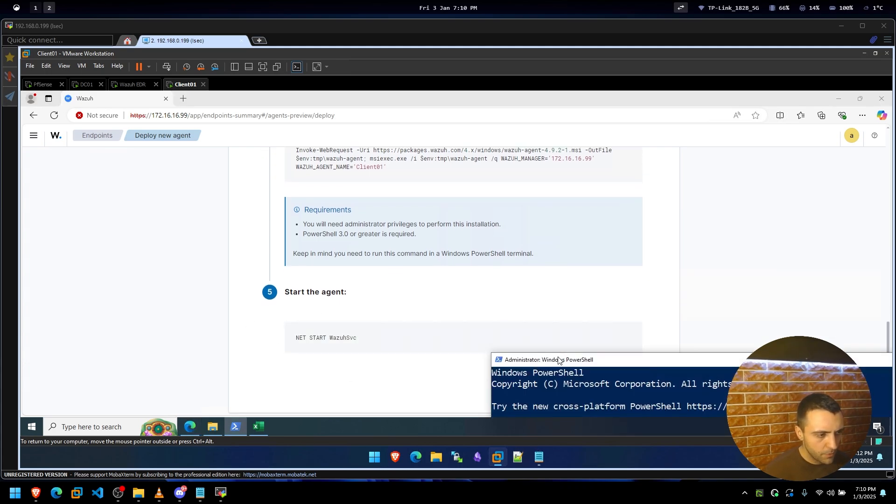
pyautogui.moveTo(558, 358); pyautogui.dragTo(625, 221)
pyautogui.click(201, 332)
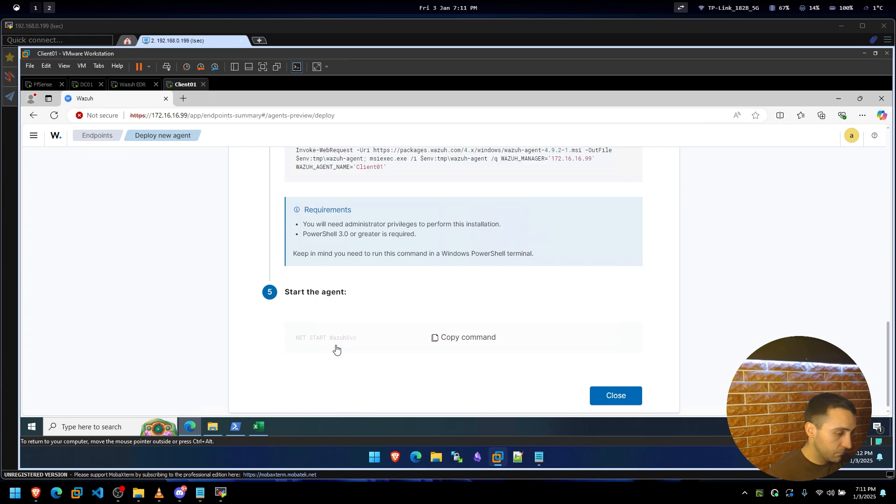
pyautogui.hotkey('alt', 'Tab')
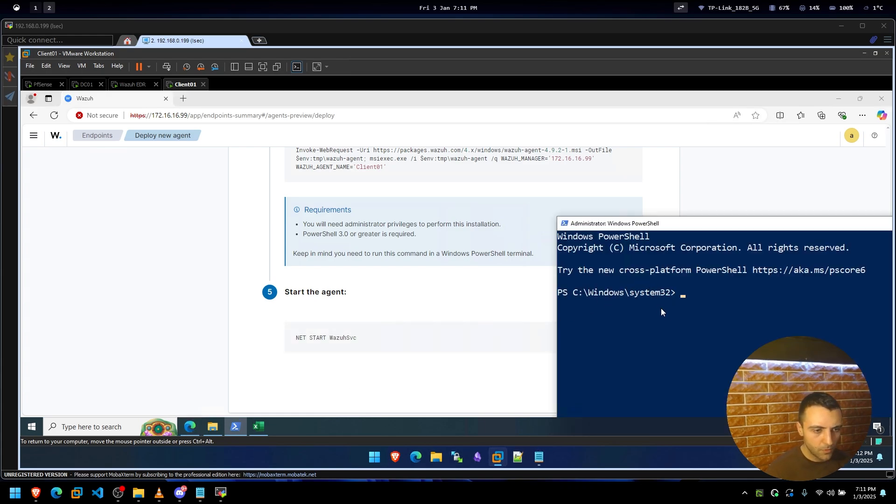
# Paste and run the Invoke-WebRequest/msiexec agent install command in admin PowerShell.
pyautogui.rightClick(663, 310)
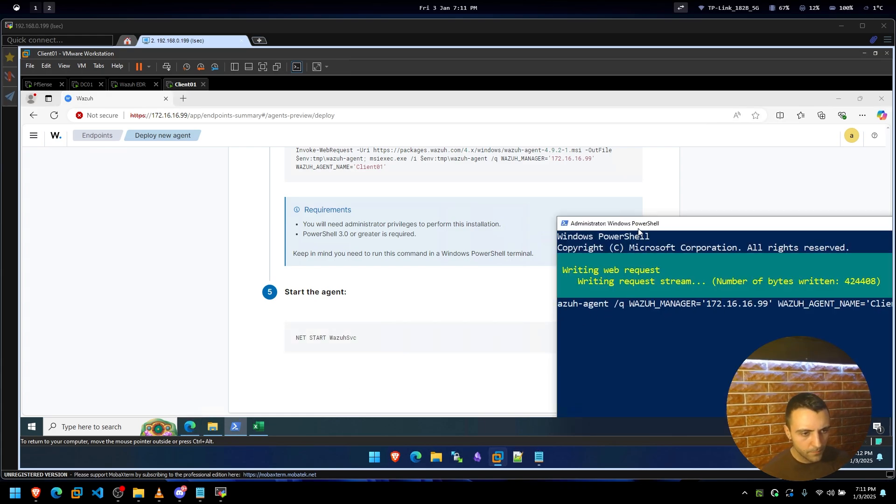
pyautogui.moveTo(641, 227); pyautogui.dragTo(577, 194)
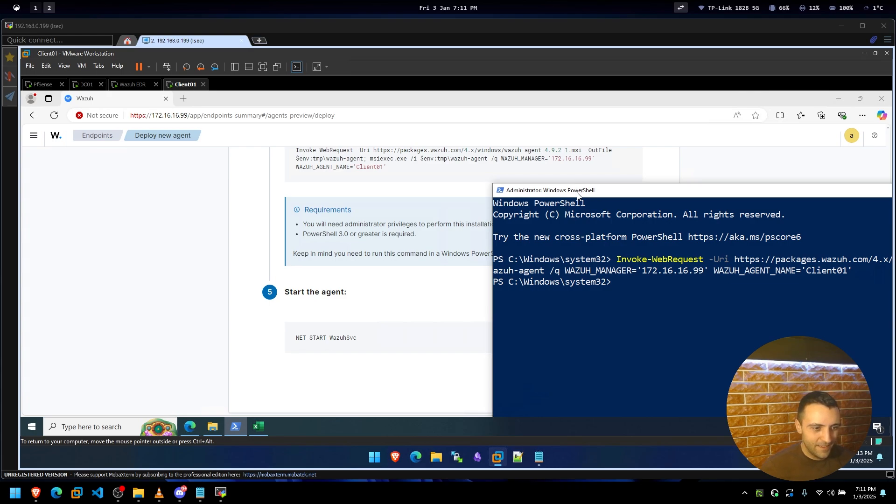
pyautogui.click(374, 245)
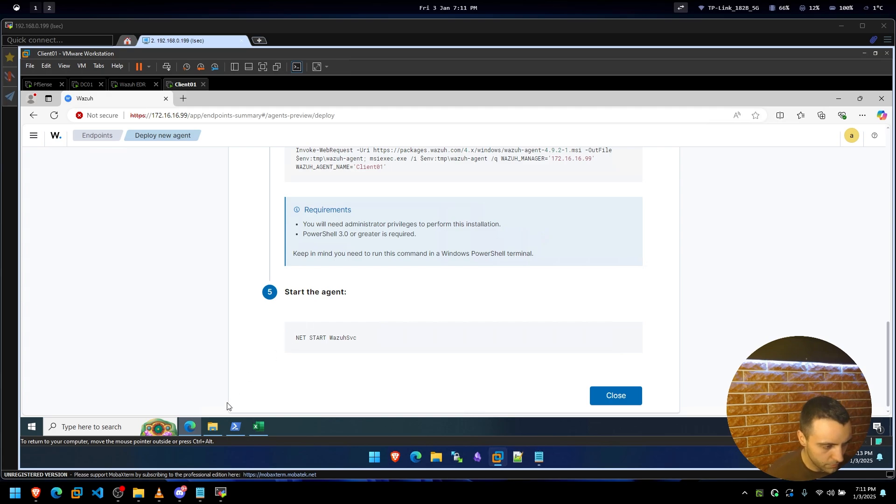
pyautogui.click(236, 425)
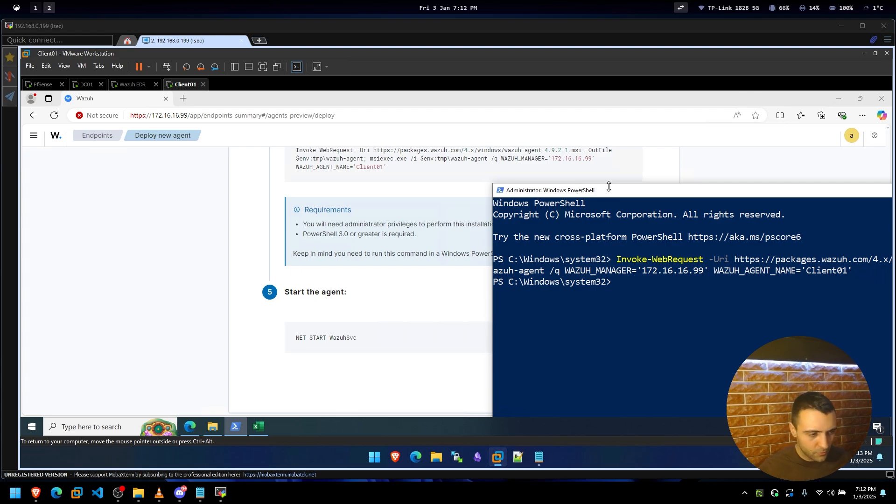
# Copy and run NET START WazuhSvc, confirming the Wazuh service started.
pyautogui.click(199, 301)
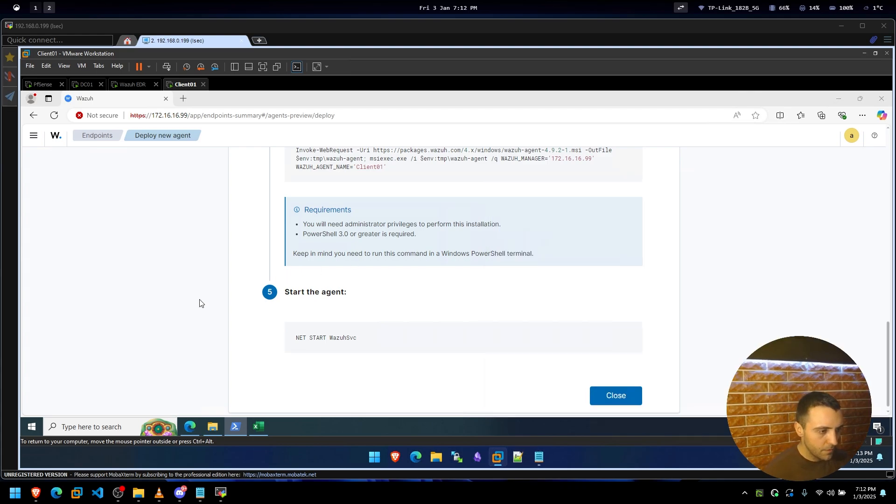
pyautogui.moveTo(349, 342)
pyautogui.click(428, 339)
pyautogui.hotkey('alt', 'Tab')
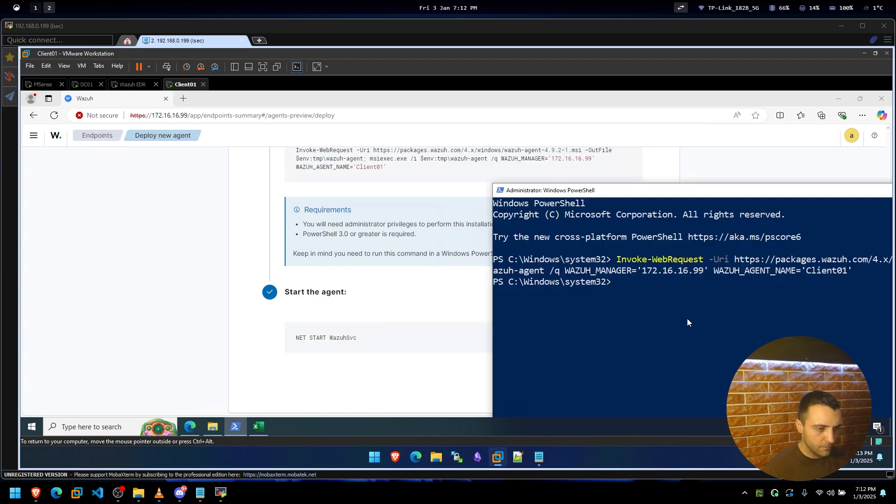
pyautogui.rightClick(687, 319)
pyautogui.press('Return')
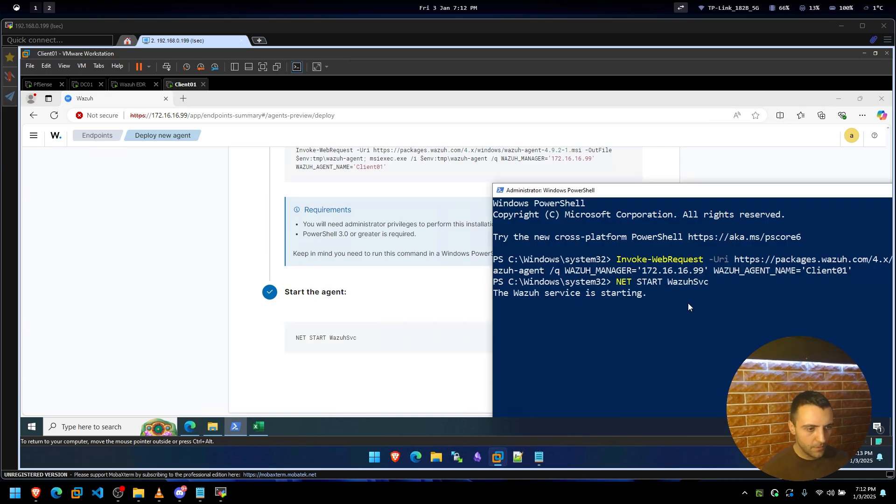
pyautogui.moveTo(650, 192); pyautogui.dragTo(612, 157)
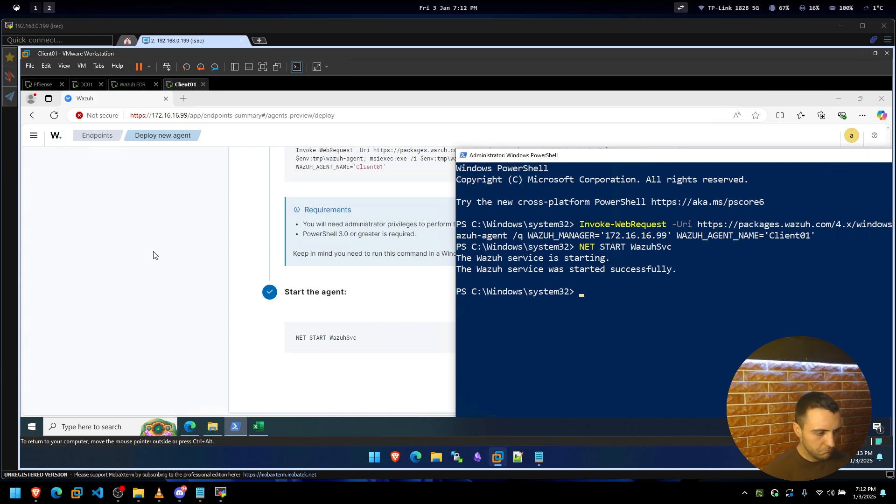
pyautogui.click(134, 262)
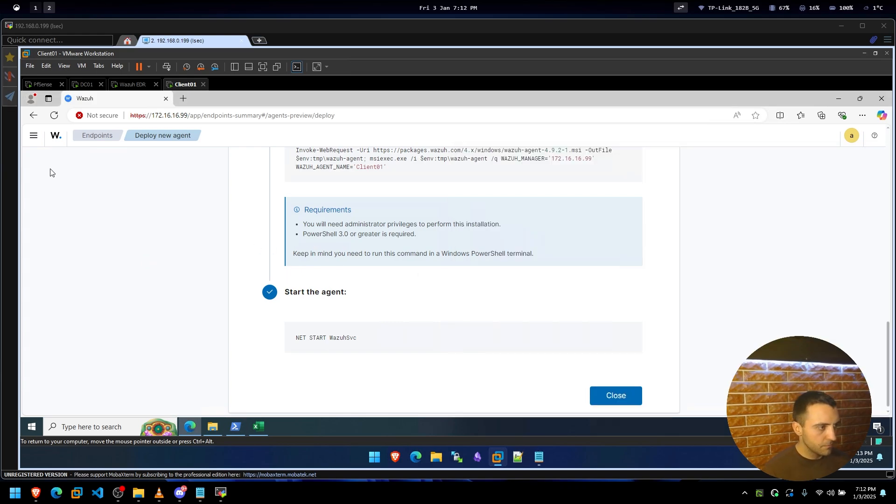
# Open Discover and scroll the alert events, picking out the wazuhedr agent name in a row.
pyautogui.click(34, 135)
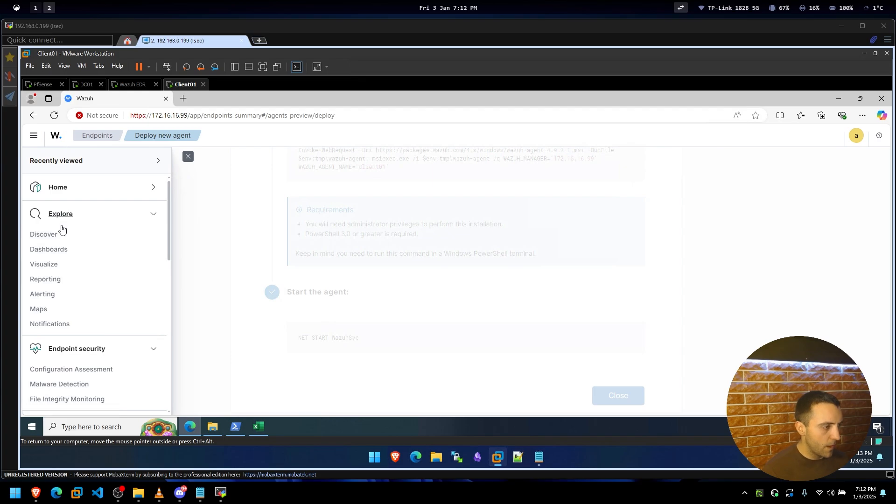
pyautogui.click(51, 236)
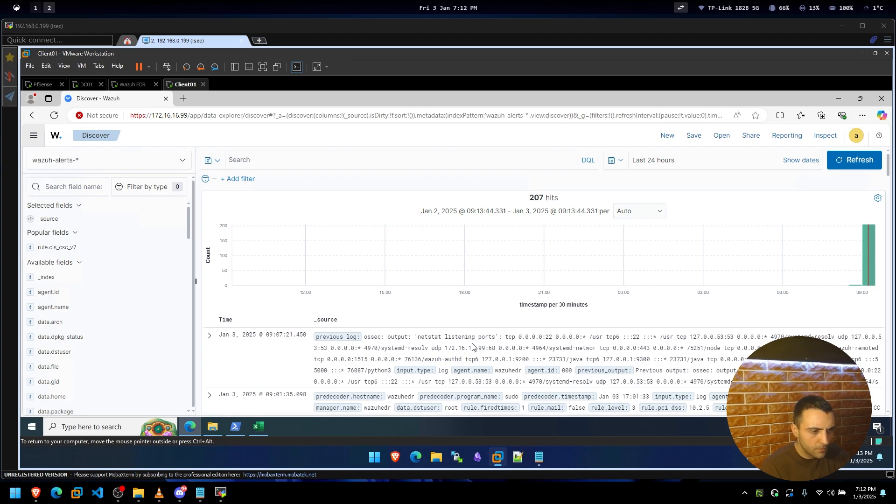
pyautogui.scroll(-5, 537, 338)
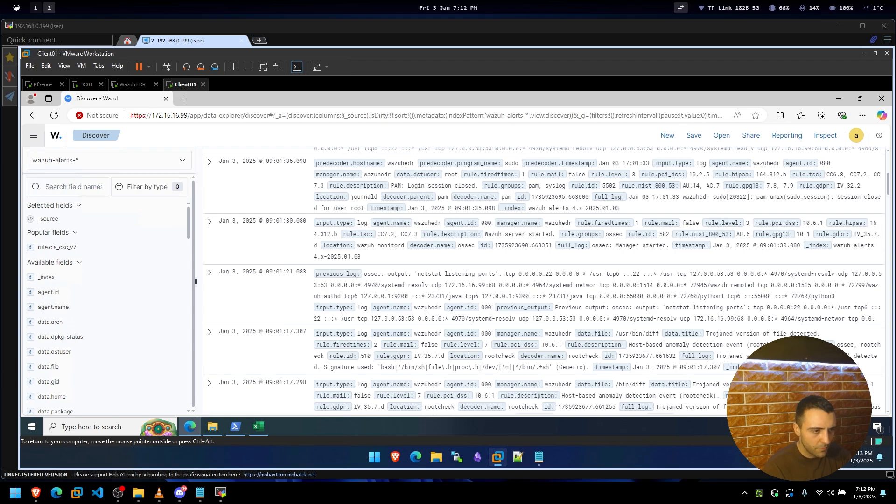
pyautogui.doubleClick(427, 309)
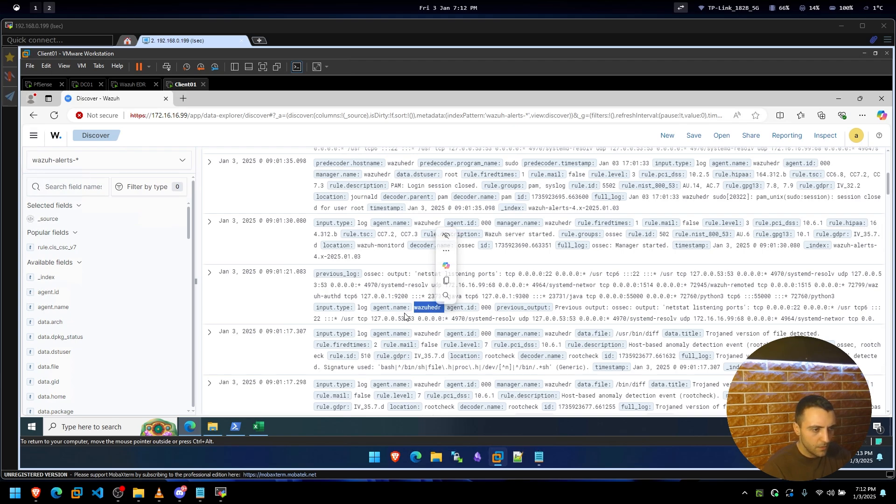
pyautogui.click(414, 309)
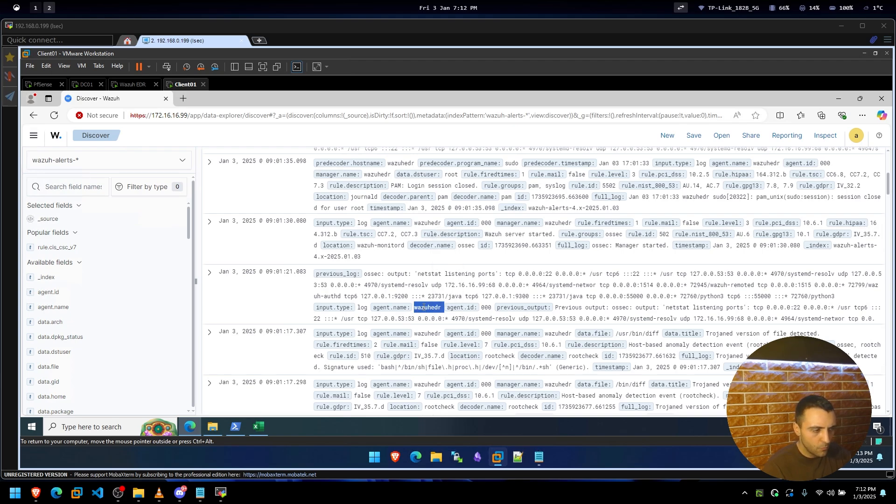
# Search fields for 'agent' and show agent.name's top value: wazuhedr, 100% of 207 records.
pyautogui.click(70, 182)
pyautogui.write('agent.')
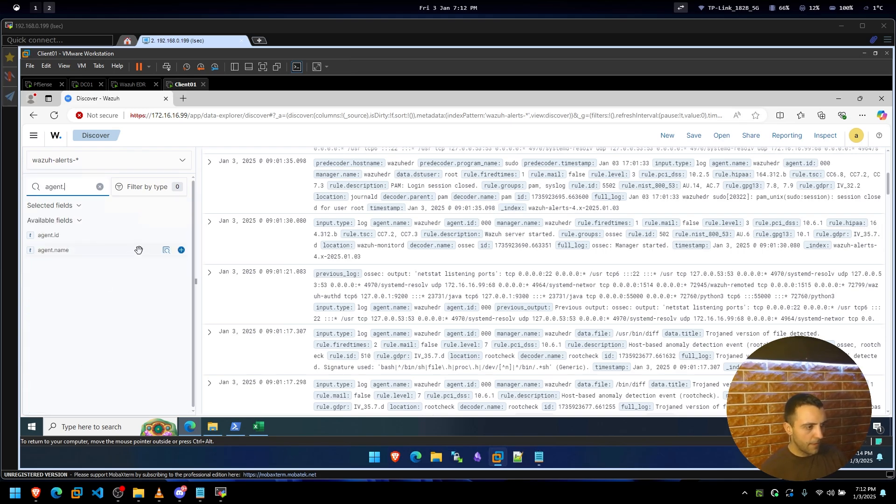
pyautogui.moveTo(169, 250)
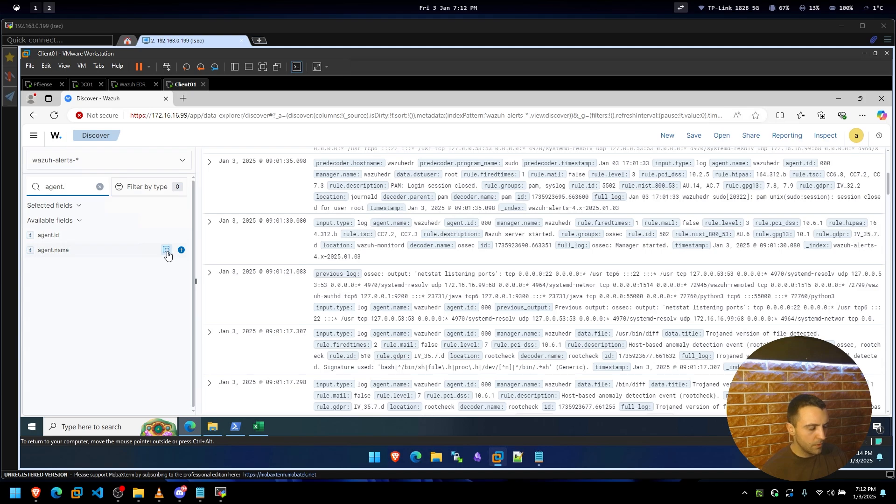
pyautogui.click(167, 252)
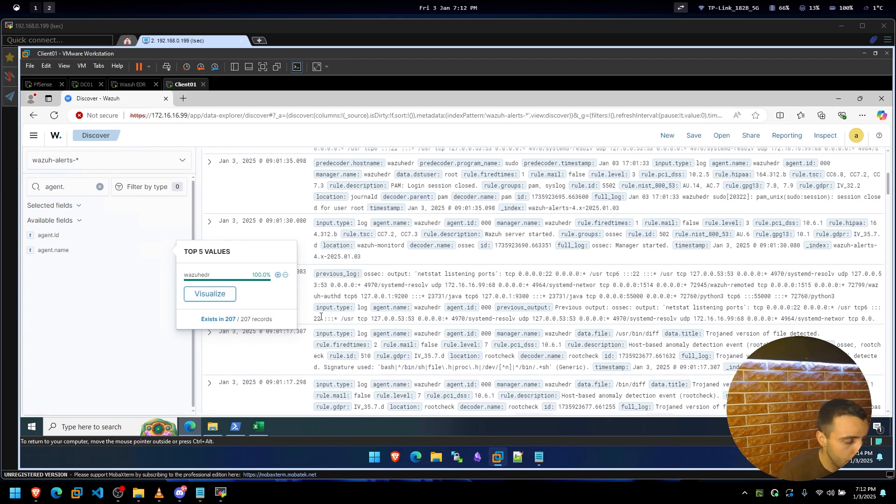
# Chart events per agent.name, then add agent.name as a column in Discover results.
pyautogui.click(218, 295)
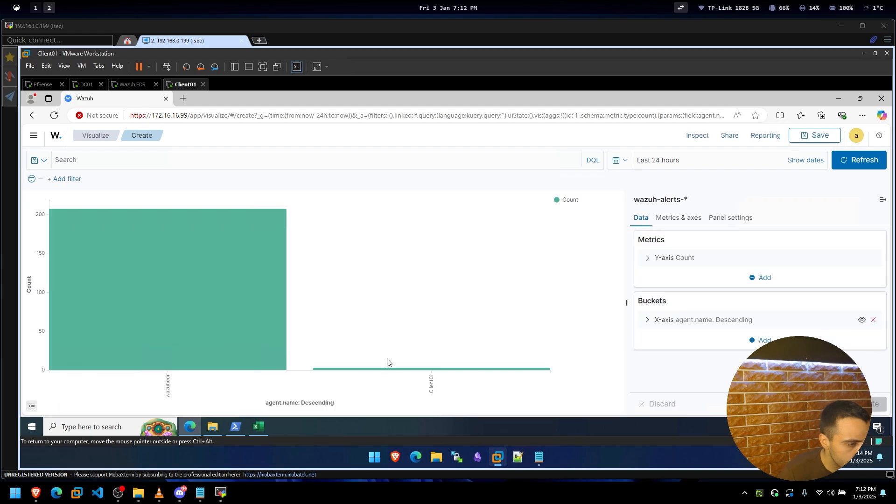
pyautogui.hotkey('alt', 'Left')
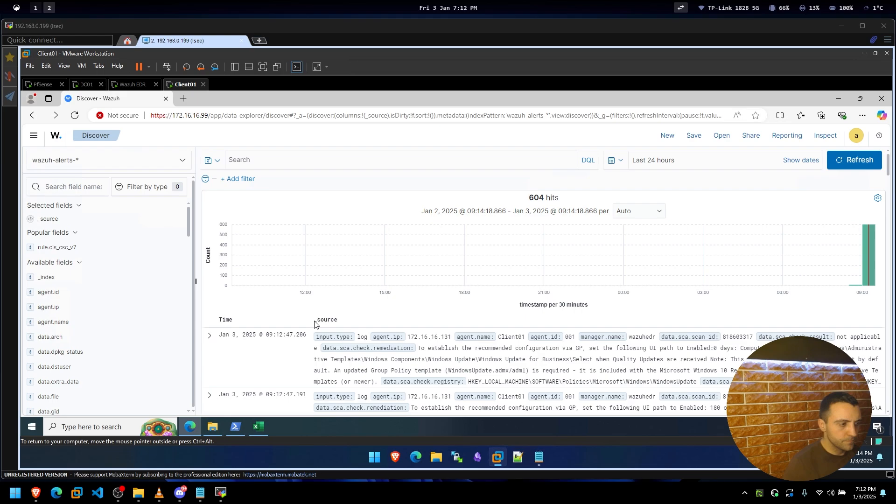
pyautogui.click(52, 186)
pyautogui.write('agent')
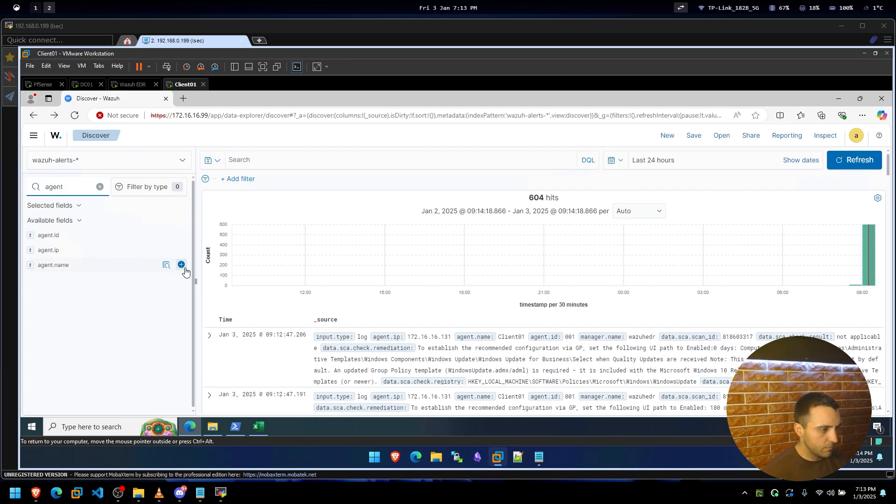
pyautogui.click(182, 265)
# Expand a Client01 SCA event and read its failed idle Remote Desktop session check.
pyautogui.scroll(-10, 348, 322)
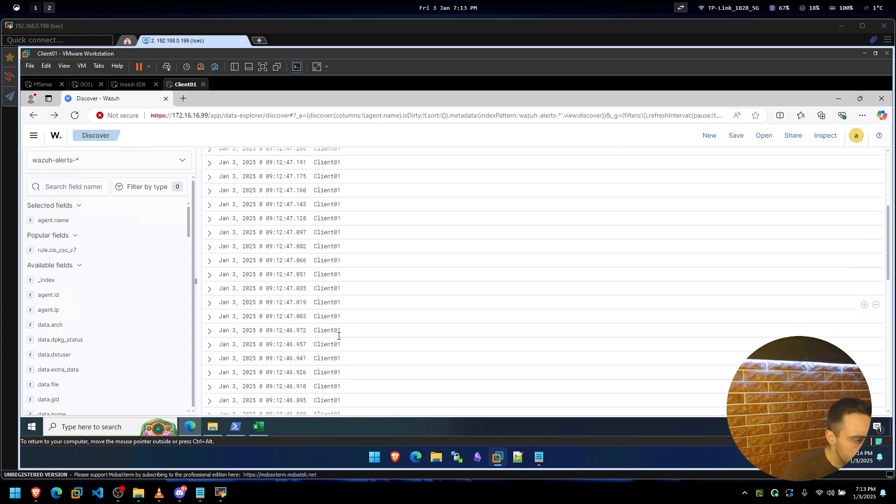
pyautogui.scroll(-4, 215, 301)
pyautogui.click(209, 306)
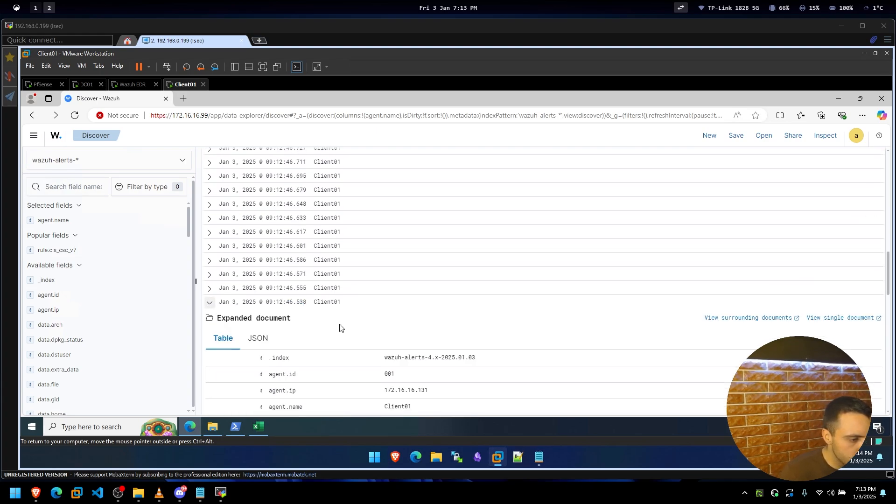
pyautogui.scroll(-2, 335, 322)
pyautogui.scroll(-1, 335, 322)
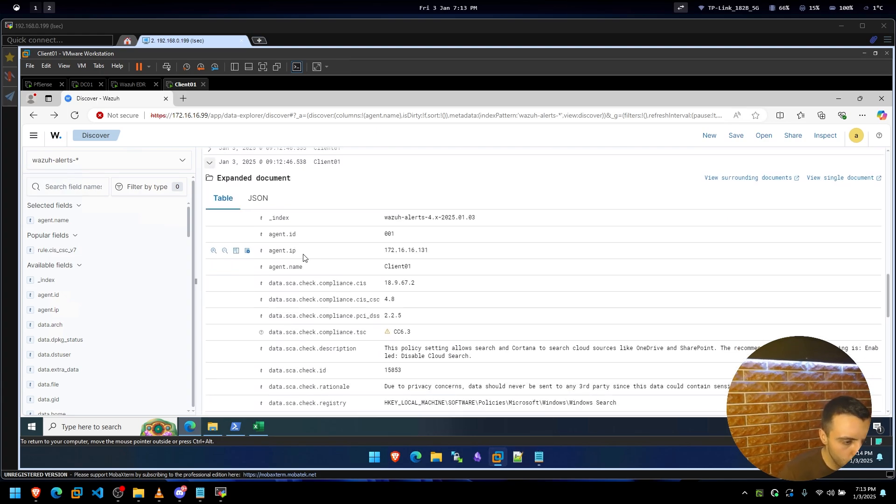
pyautogui.scroll(-1, 298, 262)
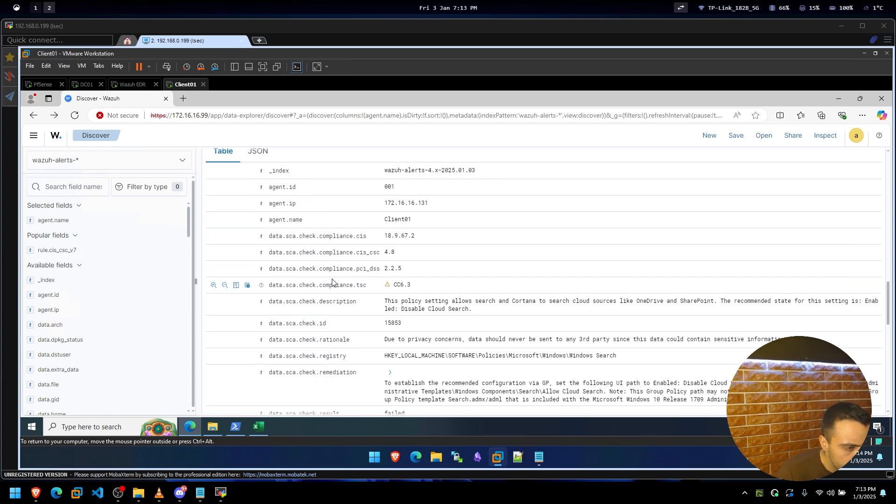
pyautogui.scroll(-3, 335, 279)
pyautogui.scroll(-9, 332, 280)
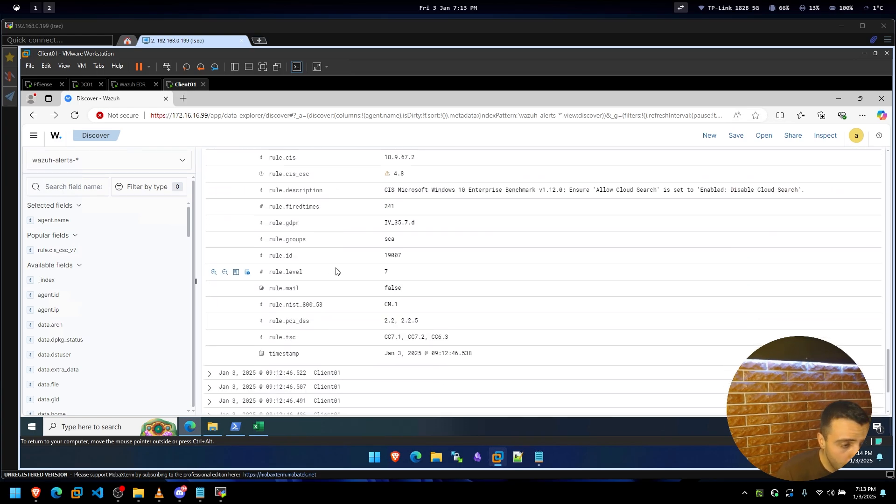
pyautogui.scroll(-2, 325, 272)
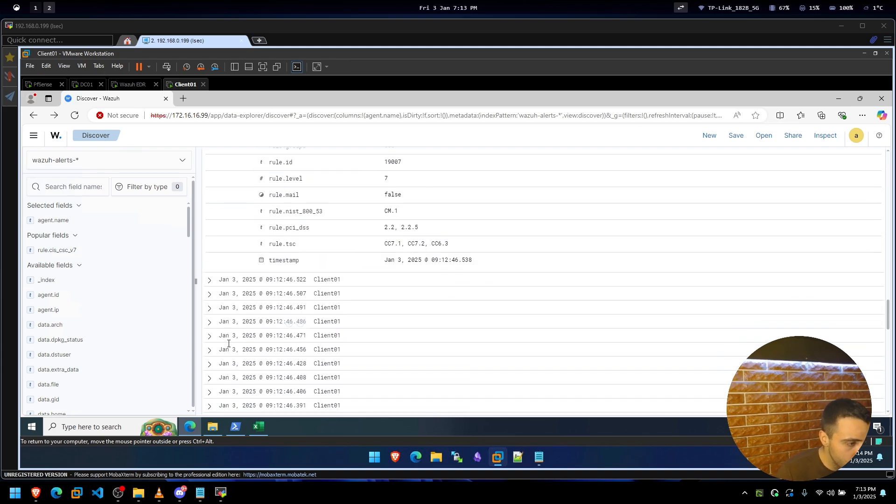
pyautogui.scroll(-10, 281, 336)
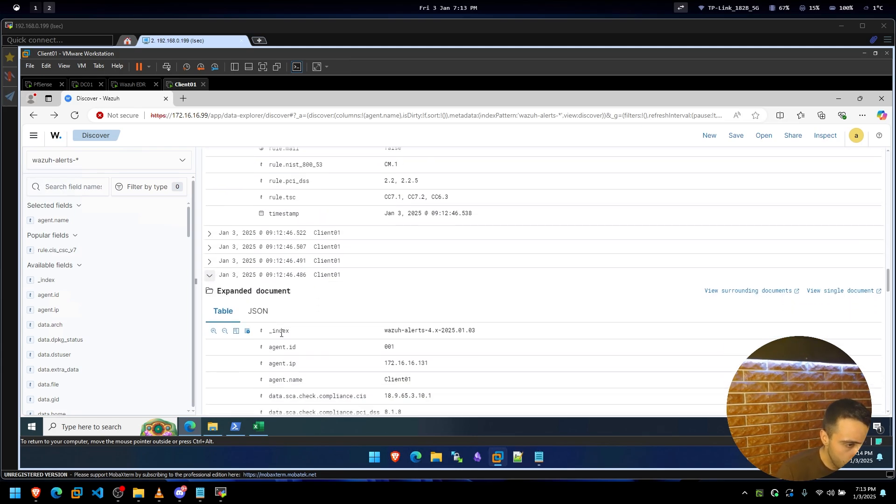
pyautogui.scroll(-1, 284, 329)
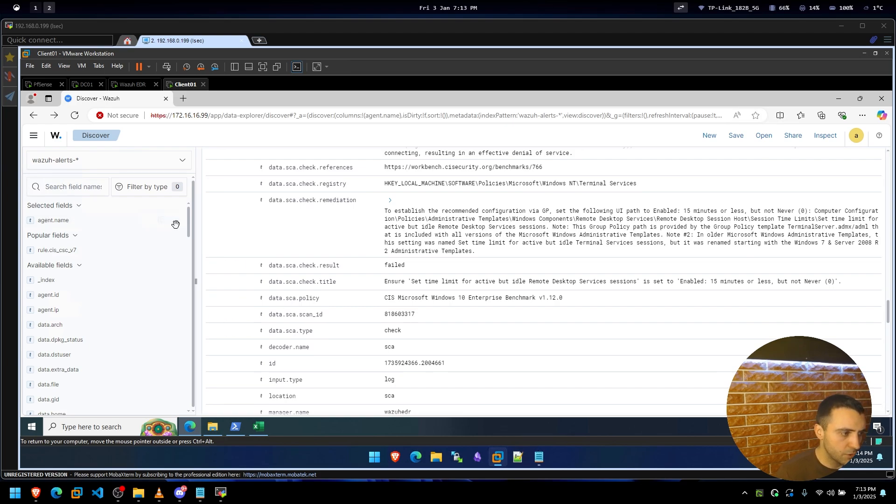
# Remove the agent.name column to show full _source and refresh the results to 606 hits.
pyautogui.click(177, 221)
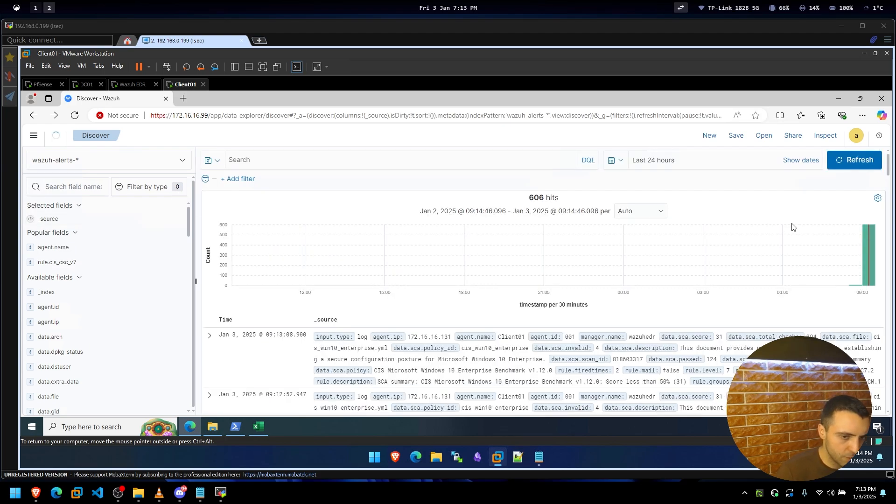
pyautogui.moveTo(875, 259)
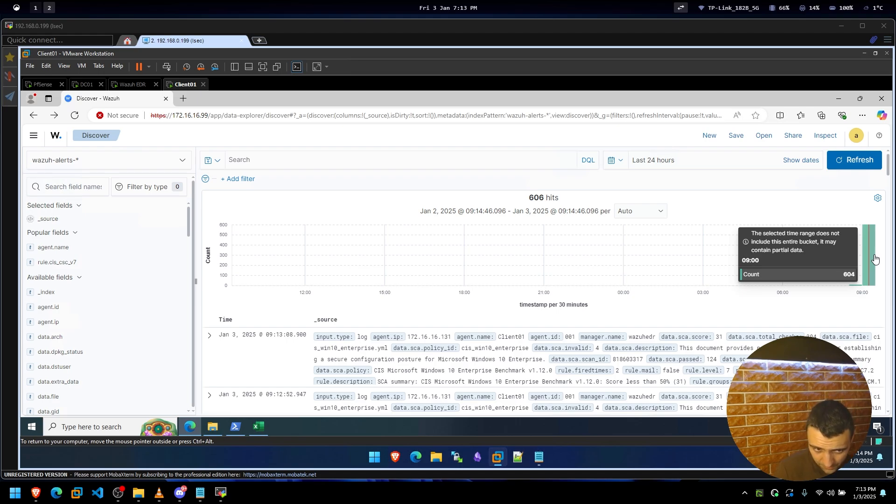
pyautogui.click(854, 161)
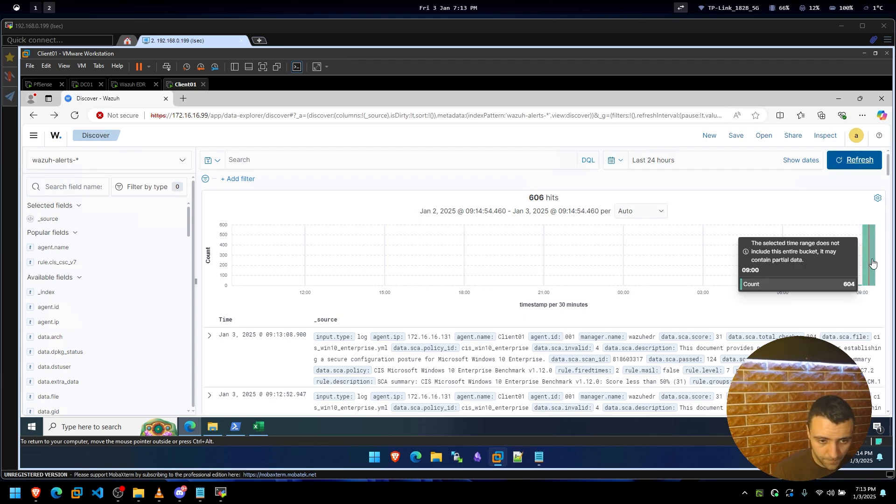
pyautogui.click(854, 159)
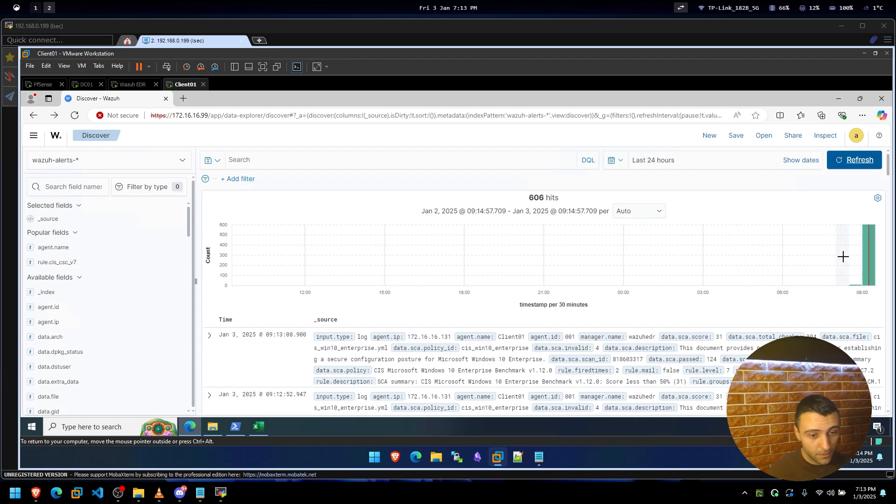
pyautogui.moveTo(868, 261)
pyautogui.click(858, 161)
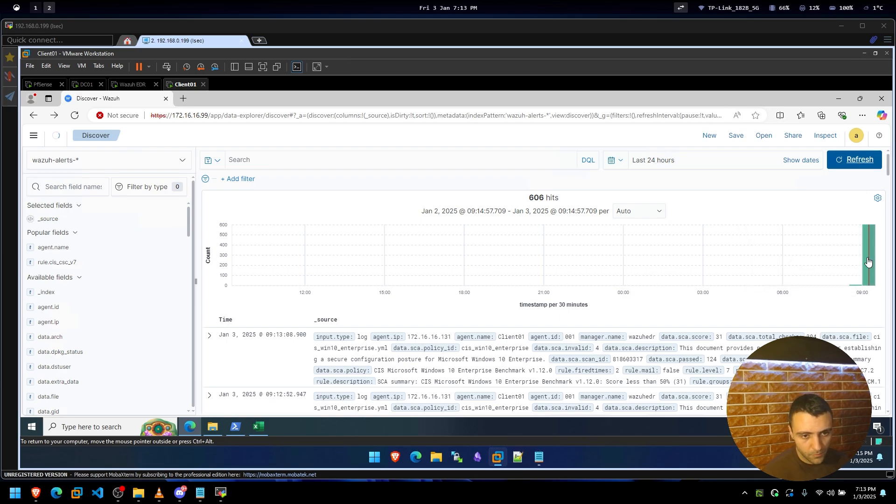
pyautogui.click(850, 160)
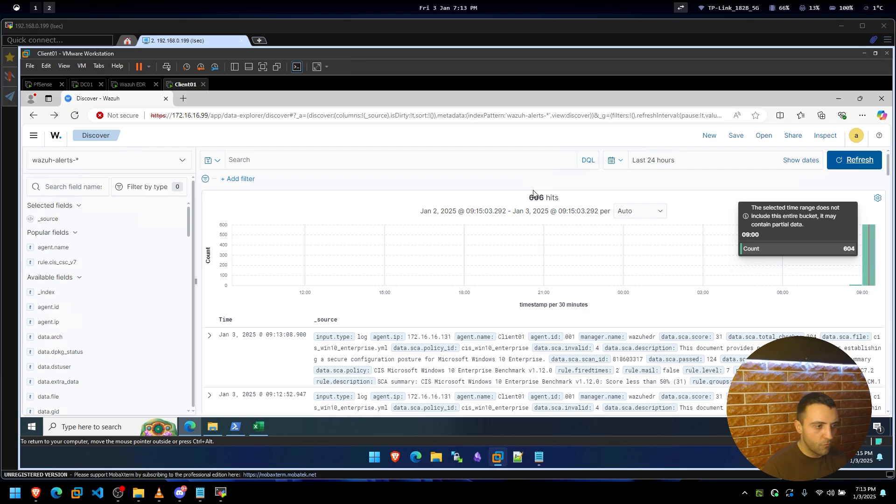
# Start a new empty dashboard from the Dashboards page.
pyautogui.click(34, 140)
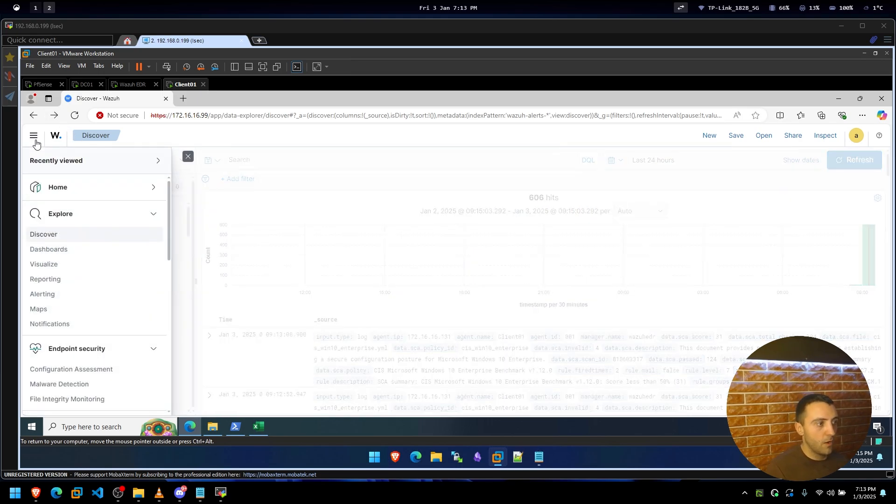
pyautogui.click(49, 250)
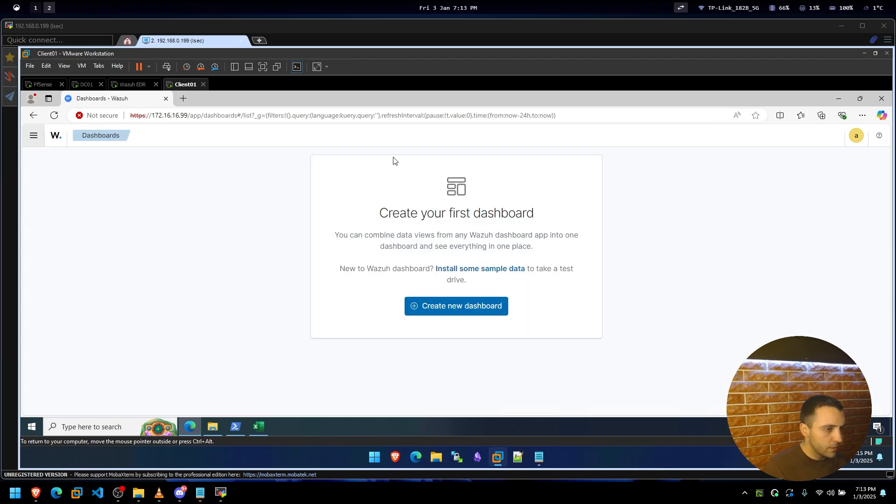
pyautogui.click(456, 305)
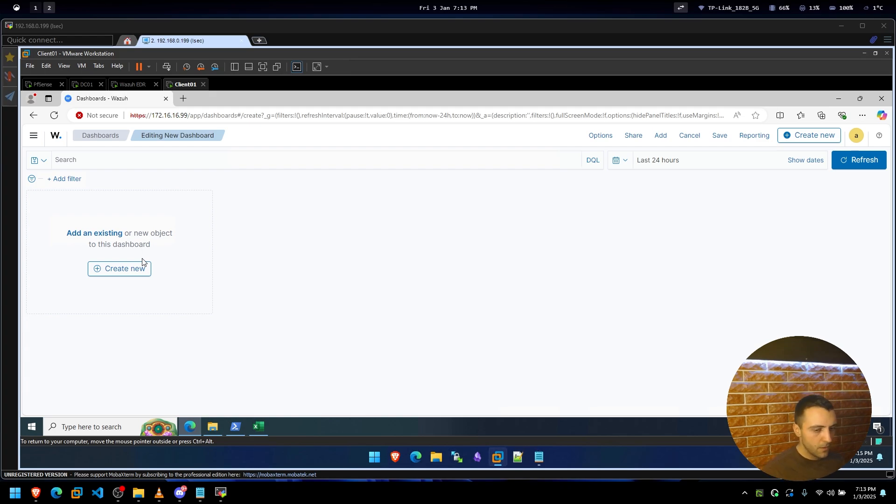
# In Visualize, filter the alerts-per-agent bar chart to Client01, showing 399 alerts.
pyautogui.click(37, 138)
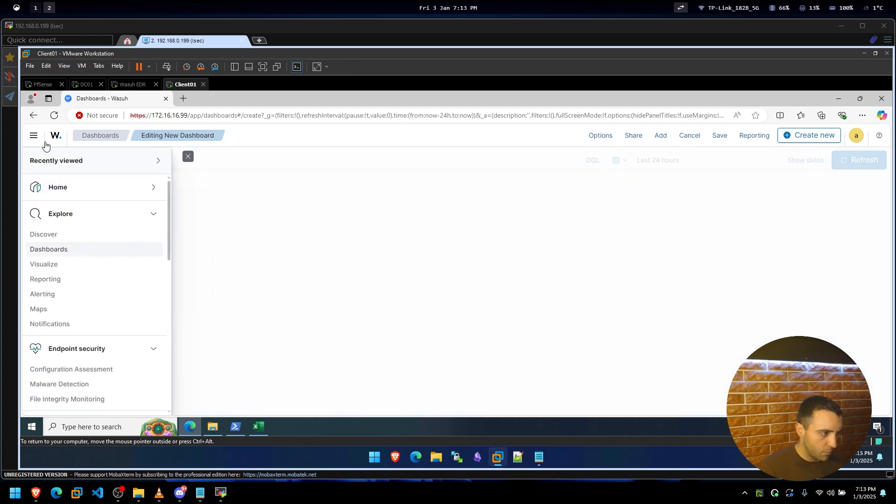
pyautogui.click(83, 267)
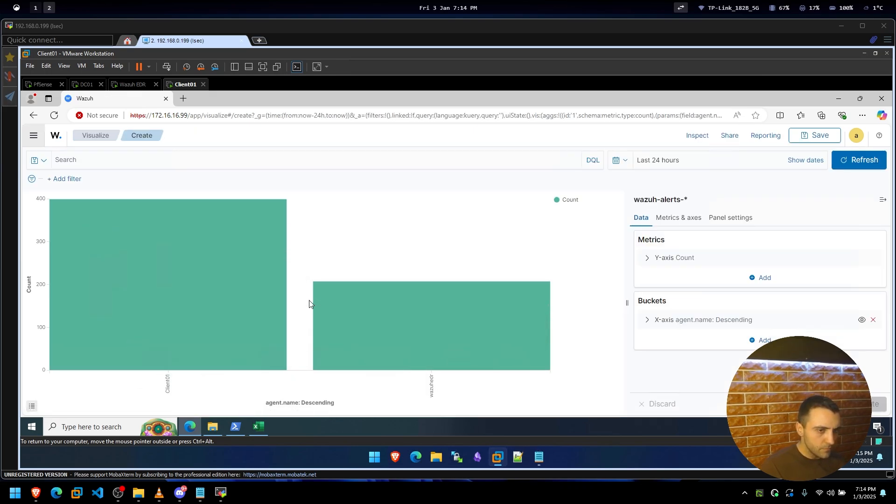
pyautogui.click(207, 313)
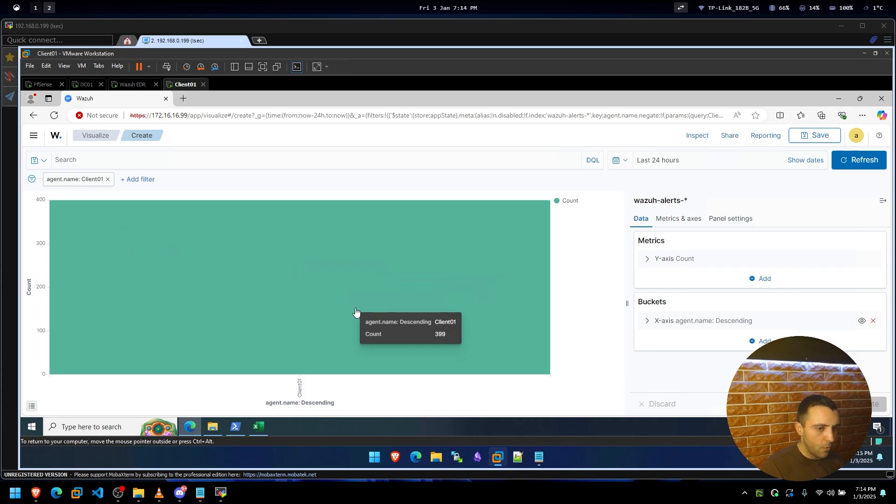
pyautogui.click(35, 135)
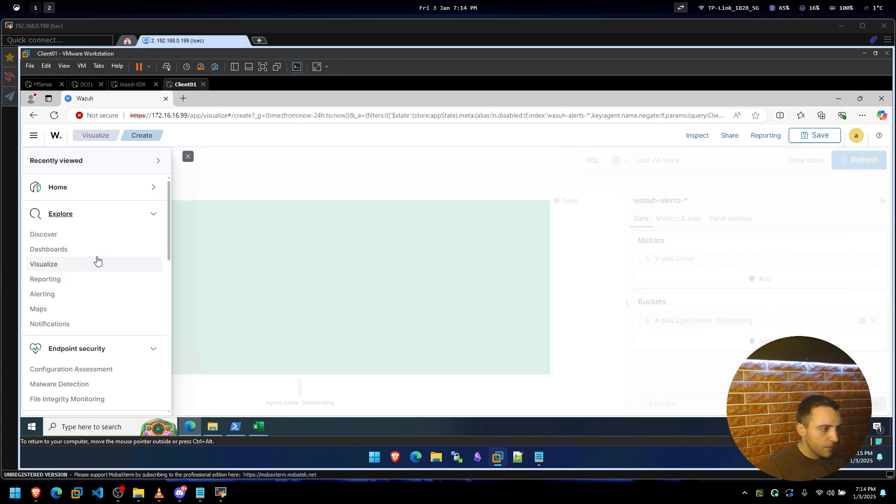
# Look at the Reporting page, then start a new monitor on the Alerting page.
pyautogui.click(76, 278)
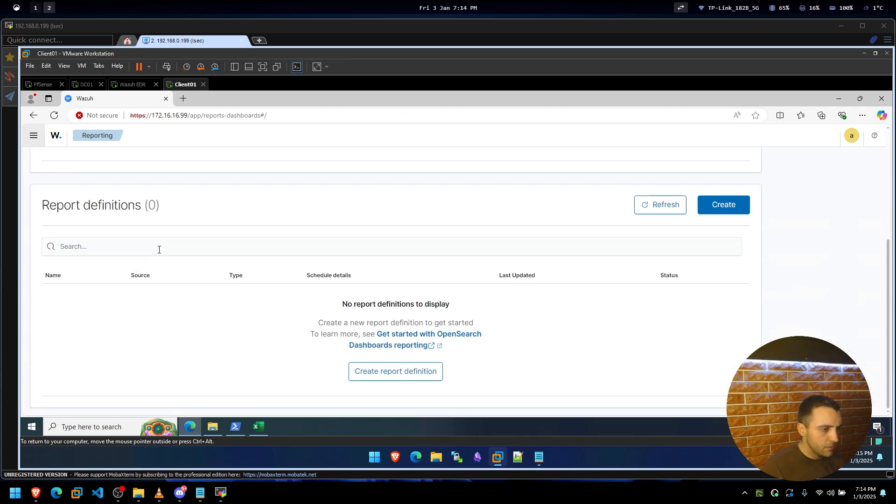
pyautogui.click(33, 135)
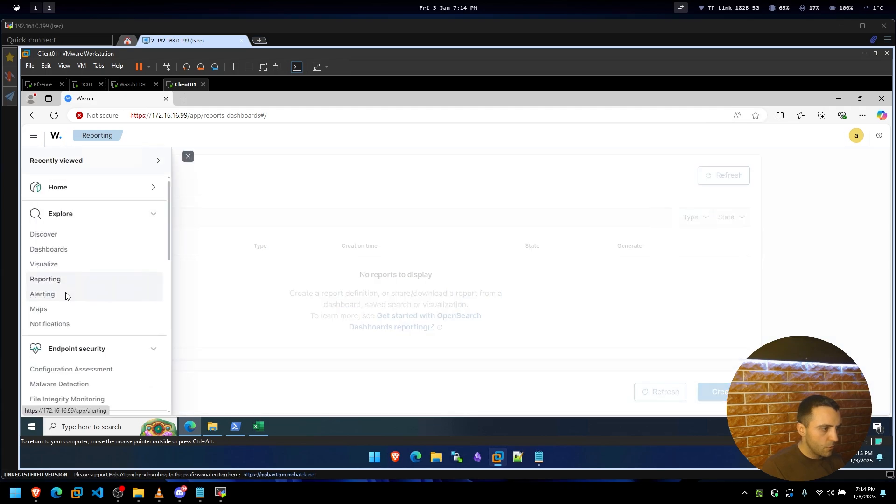
pyautogui.click(65, 294)
pyautogui.click(426, 327)
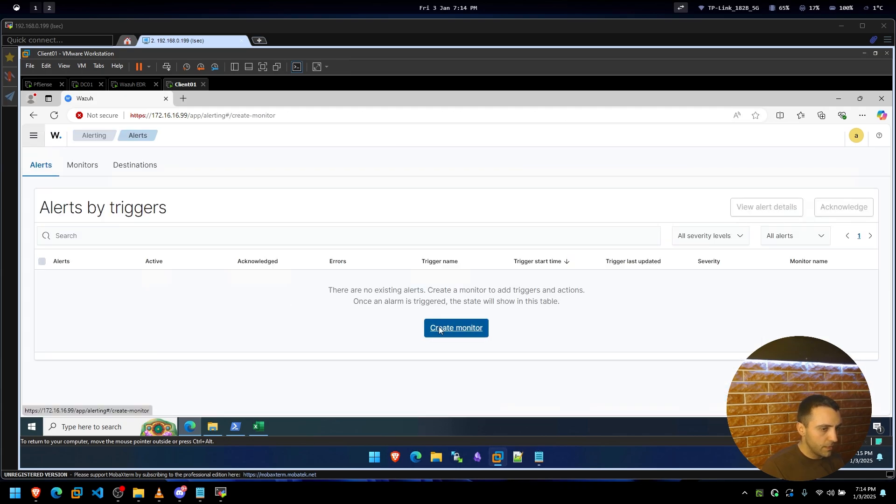
pyautogui.scroll(-3, 214, 269)
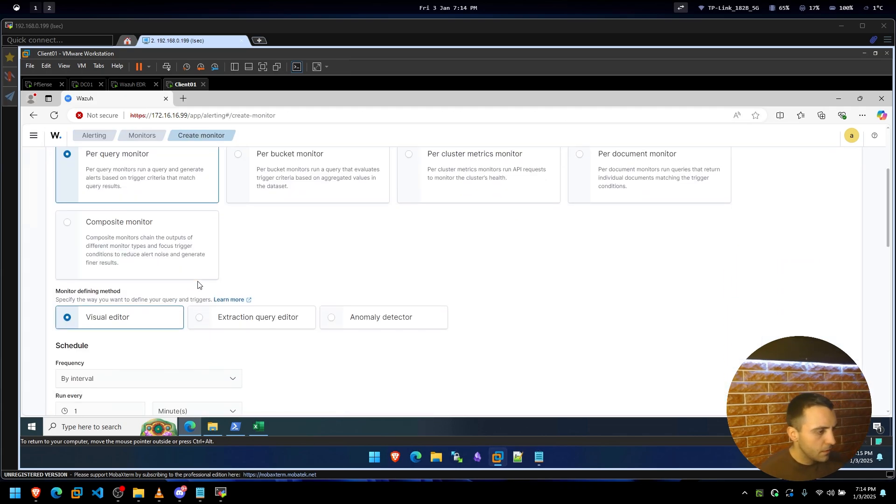
pyautogui.scroll(-9, 198, 282)
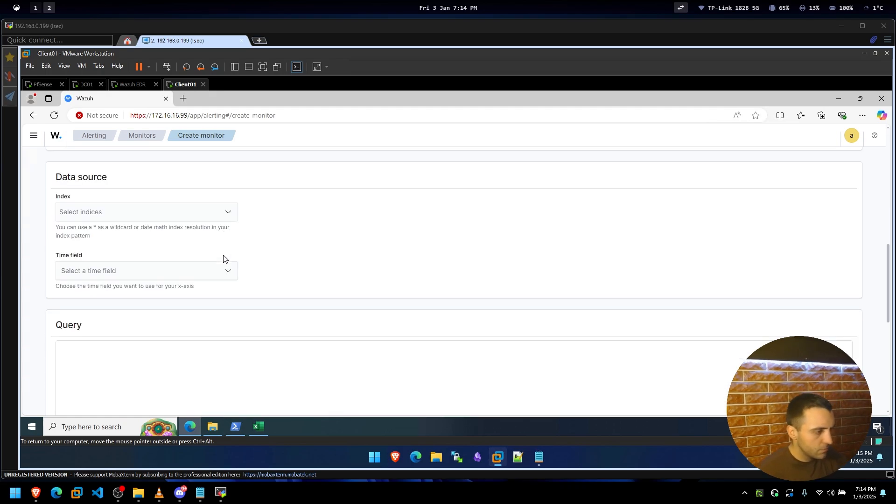
pyautogui.scroll(-4, 221, 269)
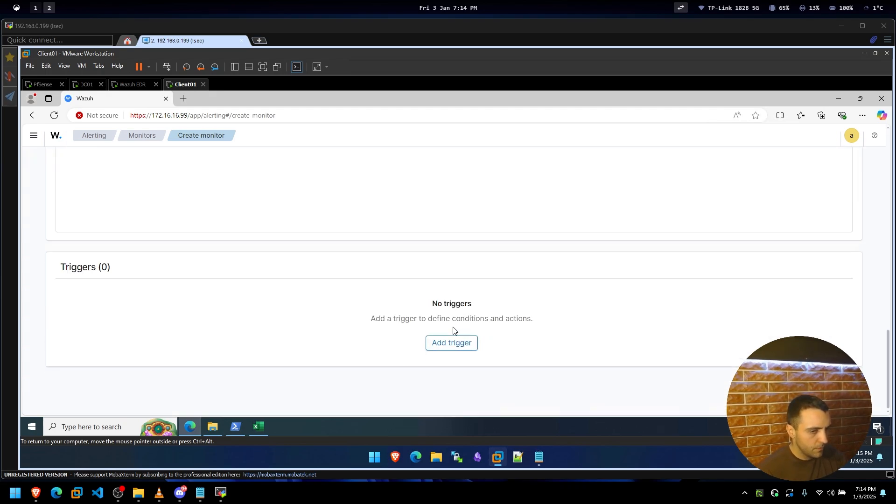
pyautogui.scroll(15, 453, 327)
# Visit the Maps page and start creating a new map.
pyautogui.click(33, 135)
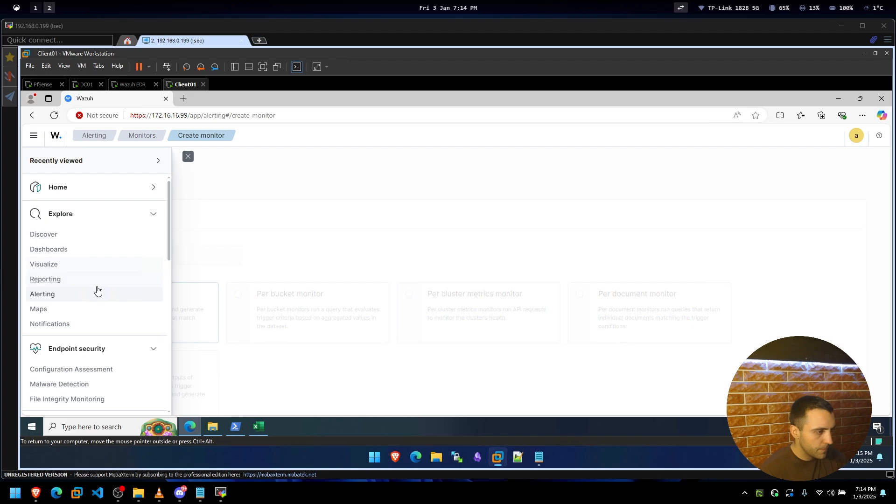
pyautogui.scroll(-1, 76, 336)
pyautogui.click(75, 260)
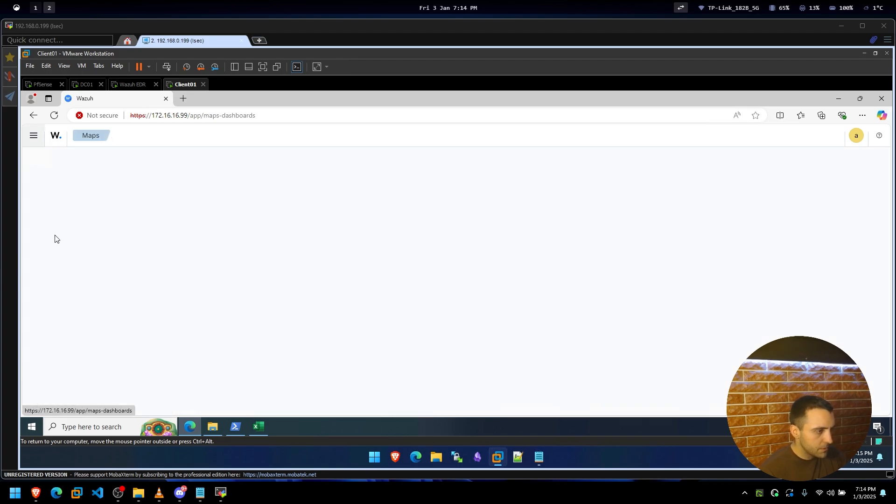
pyautogui.click(31, 132)
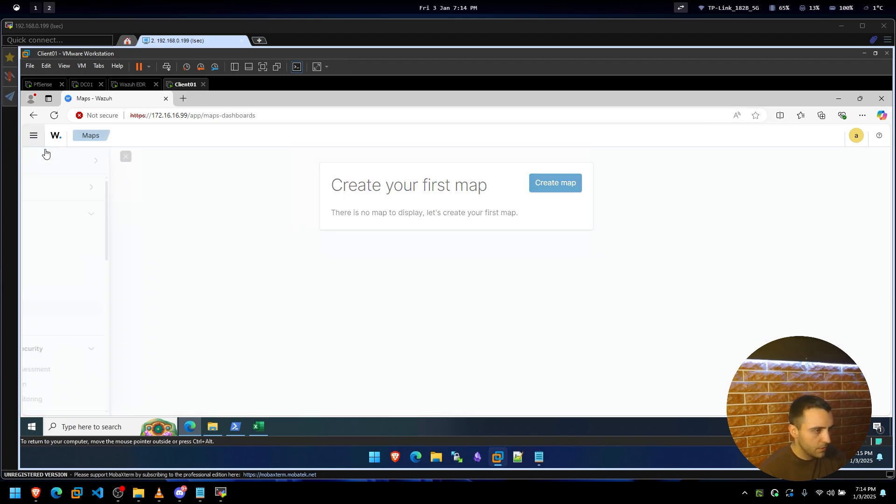
pyautogui.click(345, 312)
pyautogui.click(541, 184)
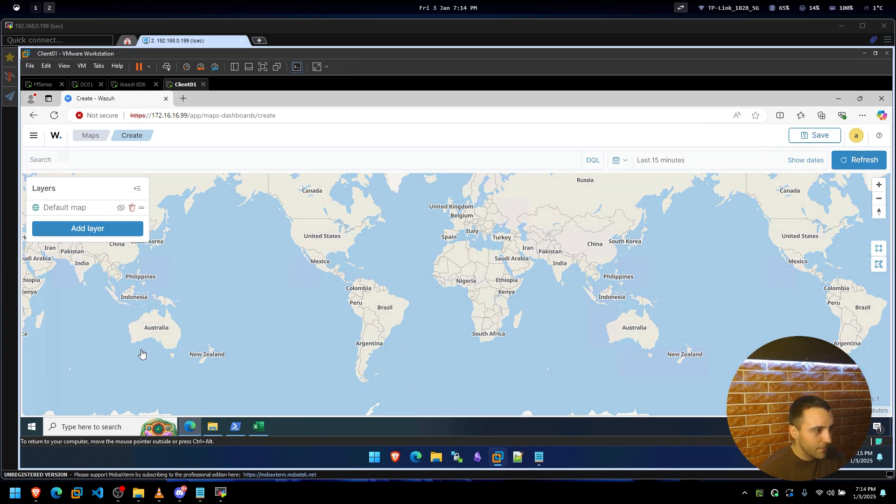
# Go to Notifications, where the Channels tab shows no channels configured.
pyautogui.click(33, 135)
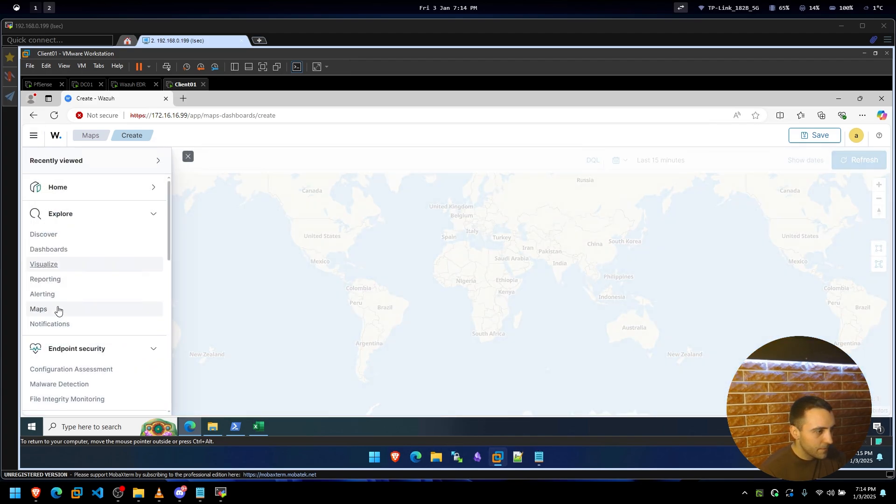
pyautogui.click(60, 323)
pyautogui.click(34, 136)
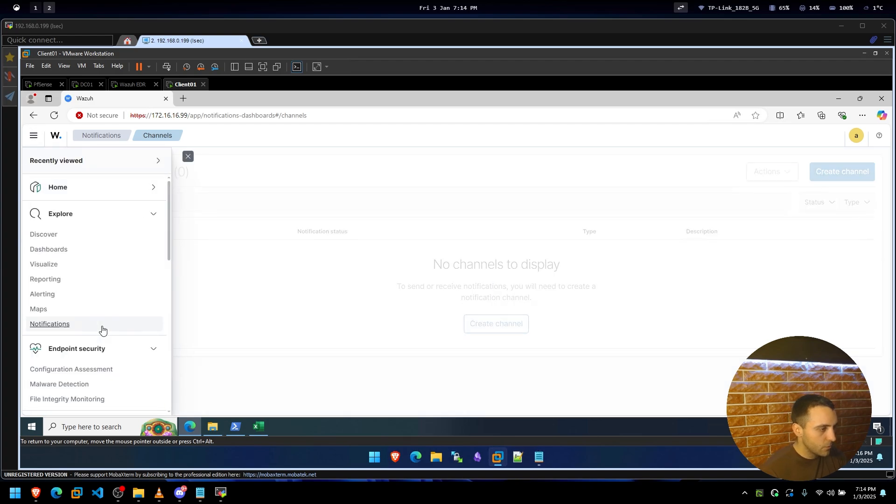
pyautogui.scroll(-3, 101, 329)
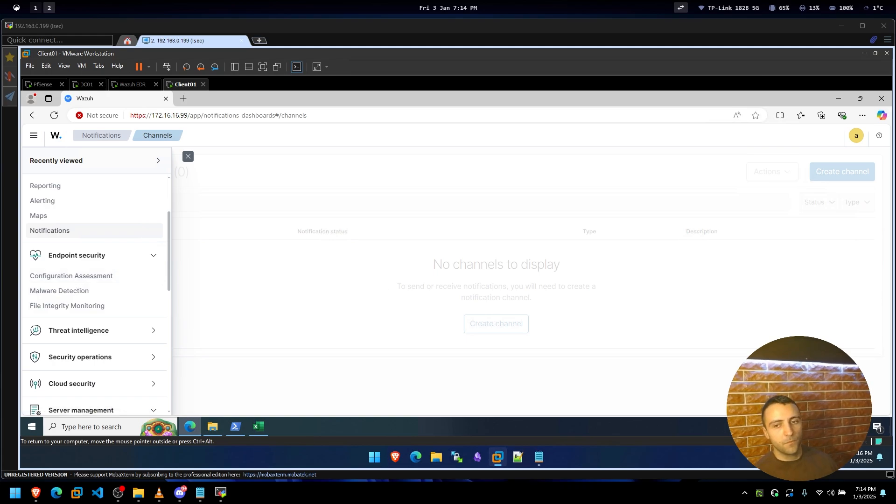
pyautogui.hotkey('alt', 'Tab')
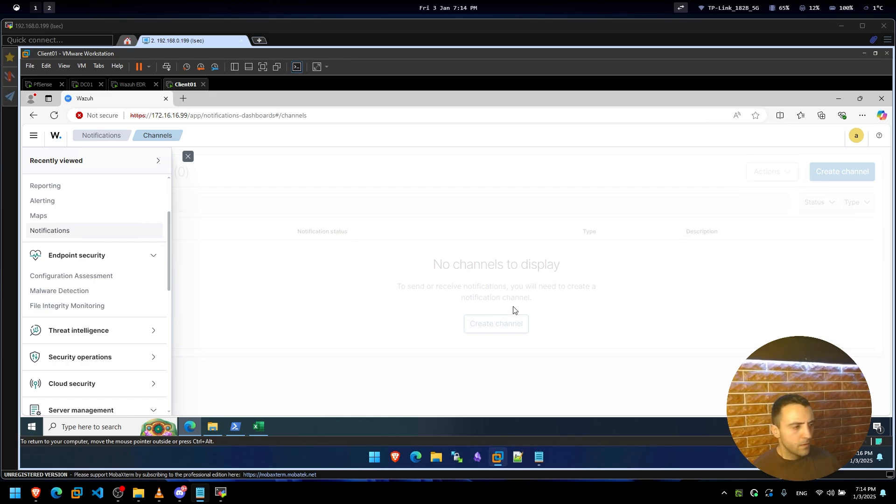
# Show Configuration Assessment for Client01: CIS Windows 10 Enterprise v1.12.0, 124 passed, 266 failed, 31%.
pyautogui.click(65, 278)
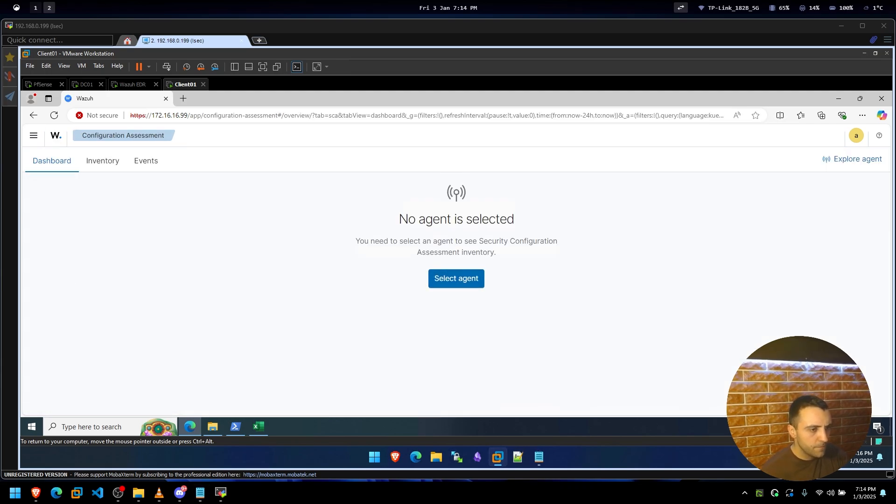
pyautogui.click(464, 281)
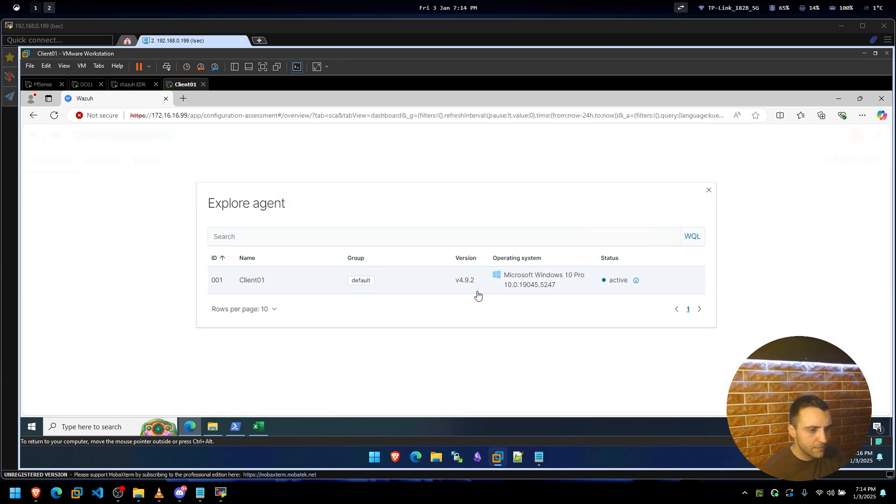
pyautogui.click(419, 282)
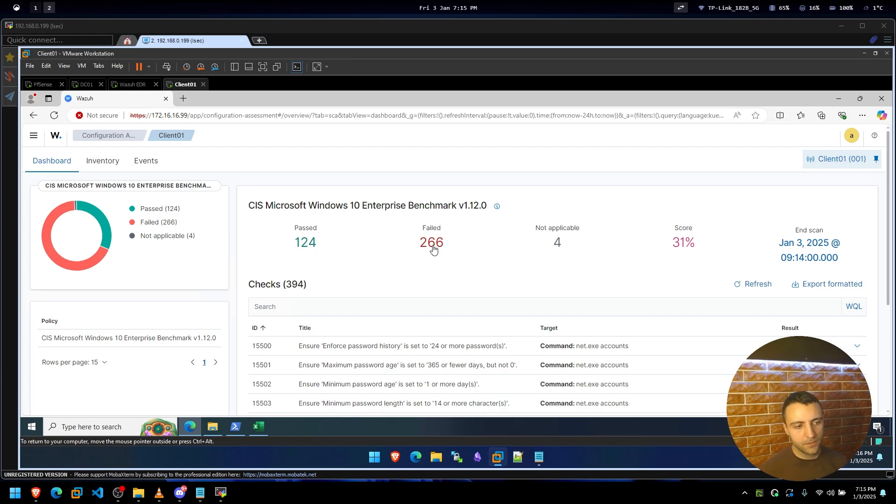
# Scroll the Client01 checks table and expand check 15500 to read its details.
pyautogui.scroll(-1, 569, 250)
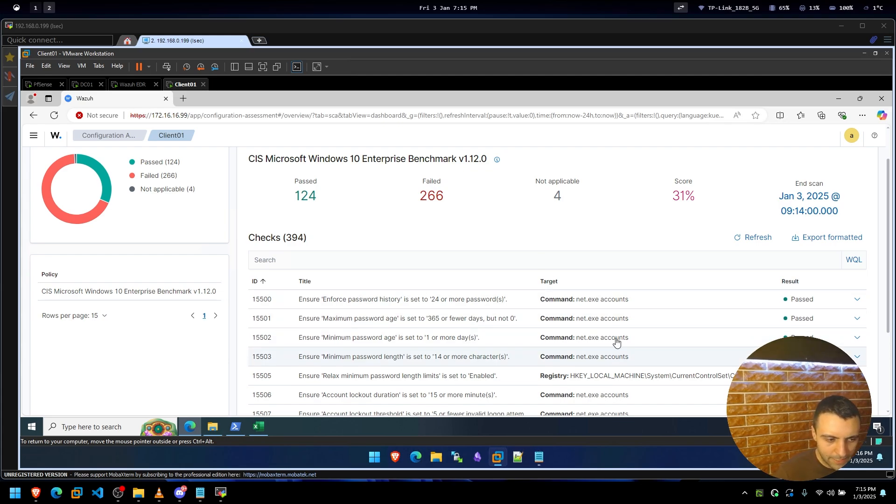
pyautogui.scroll(-1, 344, 353)
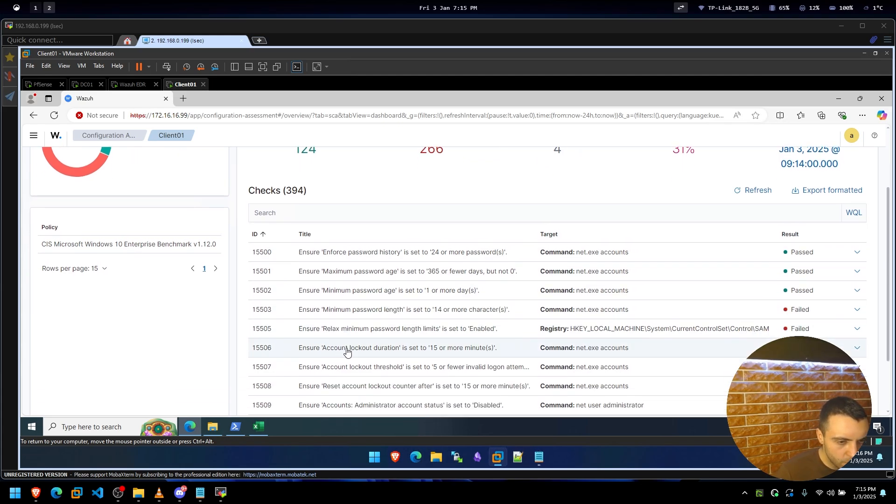
pyautogui.scroll(-2, 348, 351)
pyautogui.scroll(1, 350, 348)
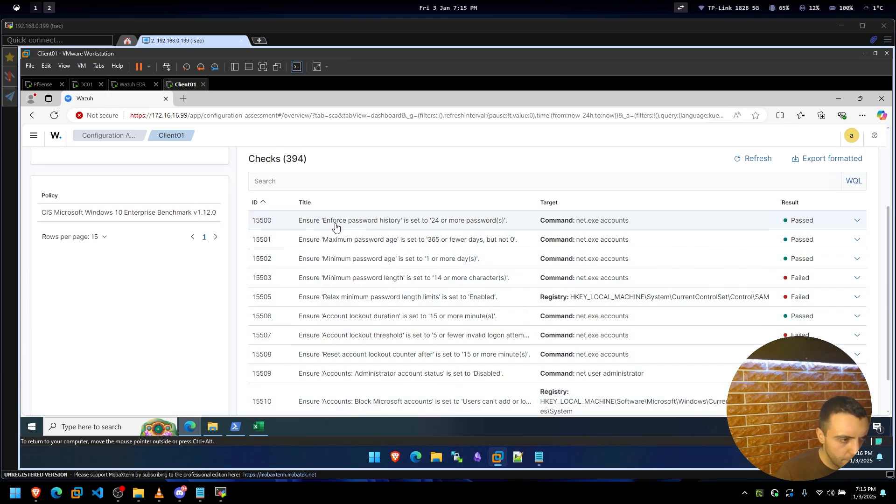
pyautogui.click(445, 227)
# Sort the 394 Client01 checks by title.
pyautogui.scroll(-4, 392, 256)
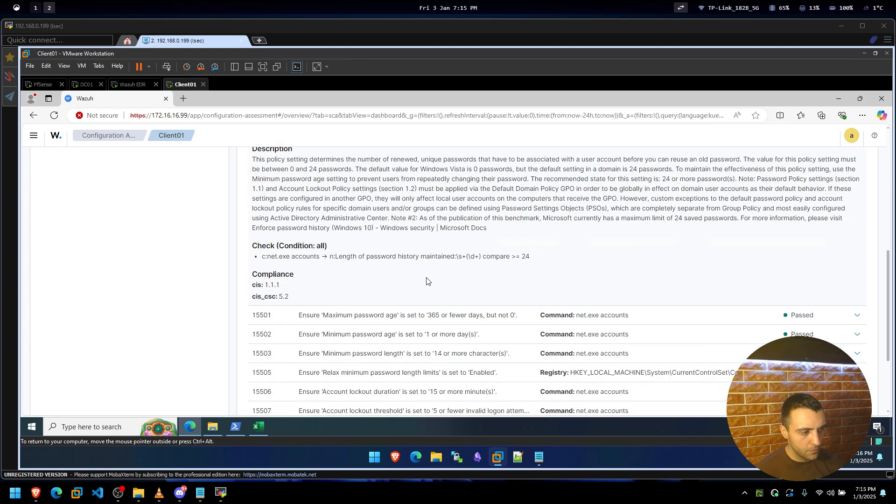
pyautogui.scroll(4, 392, 256)
pyautogui.click(304, 155)
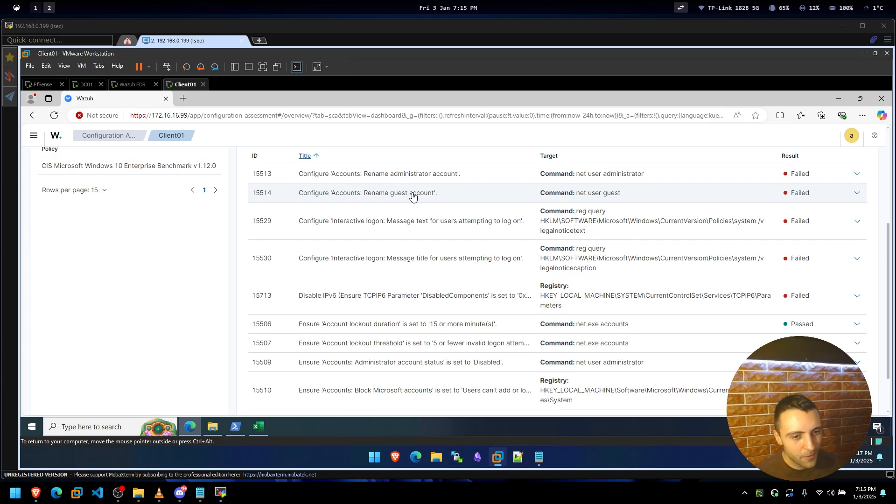
# Review and collapse failed check 15514 (Rename guest account), then move to the next page.
pyautogui.click(413, 196)
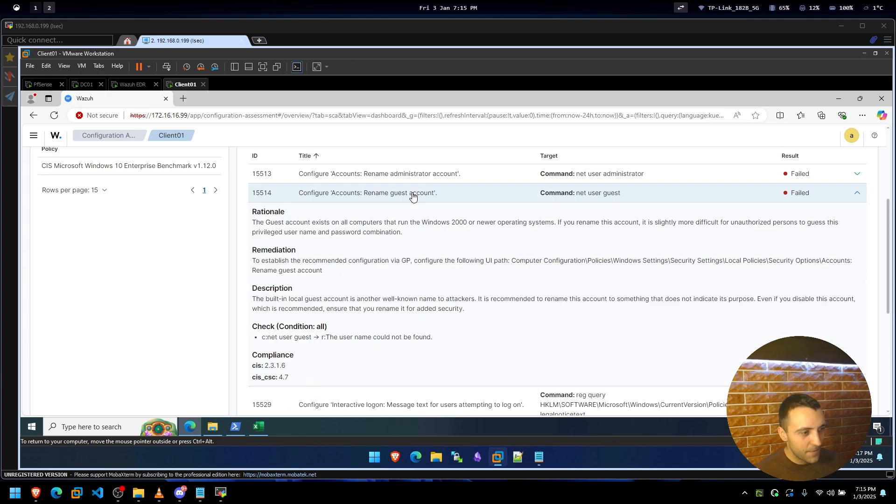
pyautogui.click(413, 197)
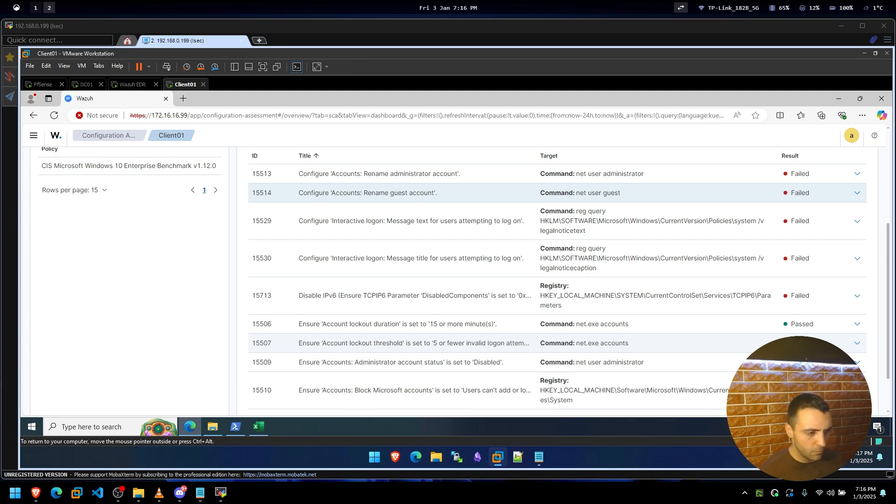
pyautogui.scroll(-1, 375, 360)
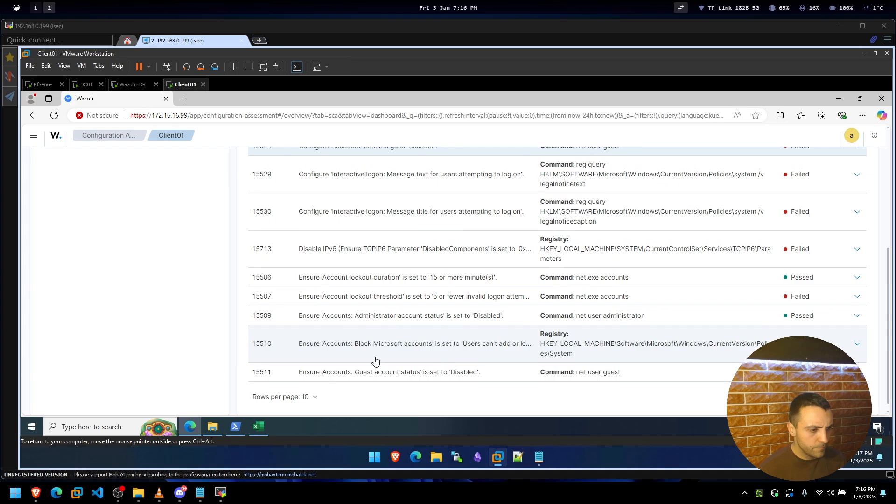
pyautogui.scroll(-1, 369, 357)
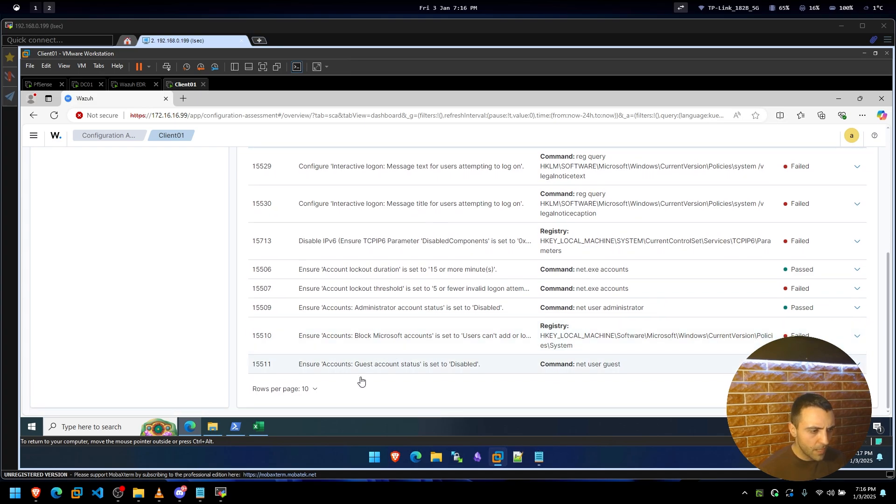
pyautogui.click(784, 388)
# Page on to the 'Allow …' checks, nearly all failed except check 15777.
pyautogui.scroll(-1, 531, 340)
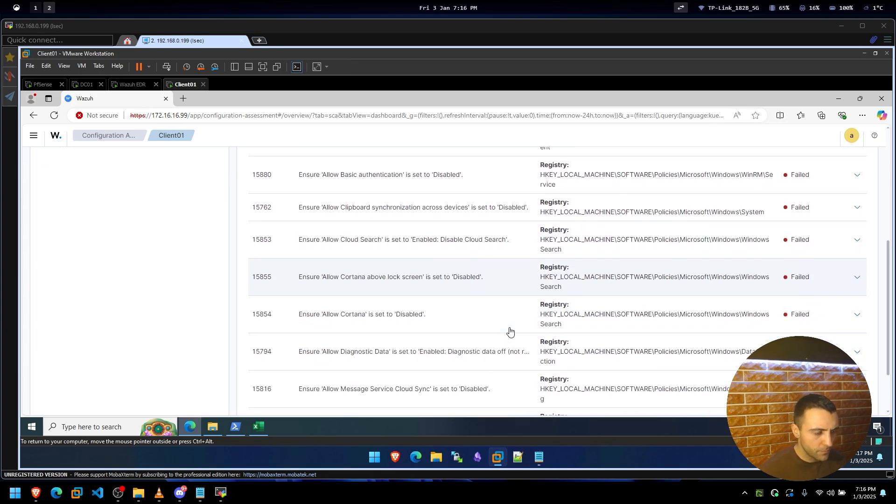
pyautogui.scroll(3, 509, 330)
pyautogui.scroll(-5, 510, 322)
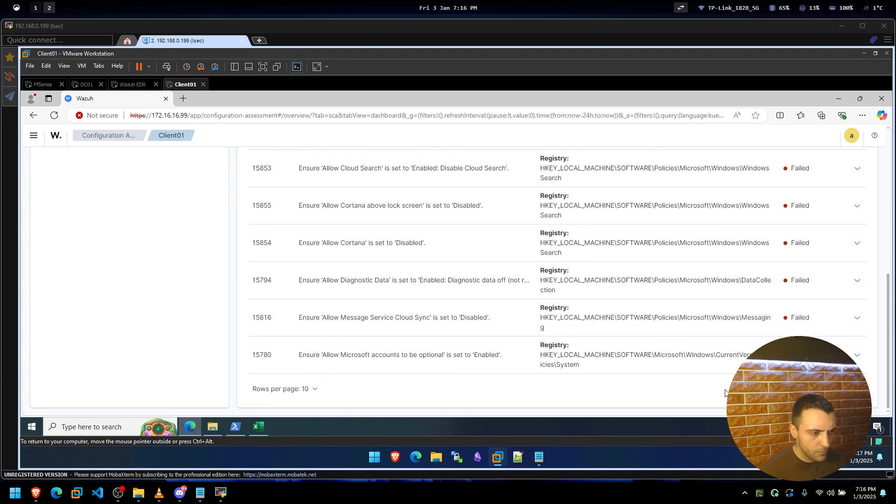
pyautogui.click(784, 389)
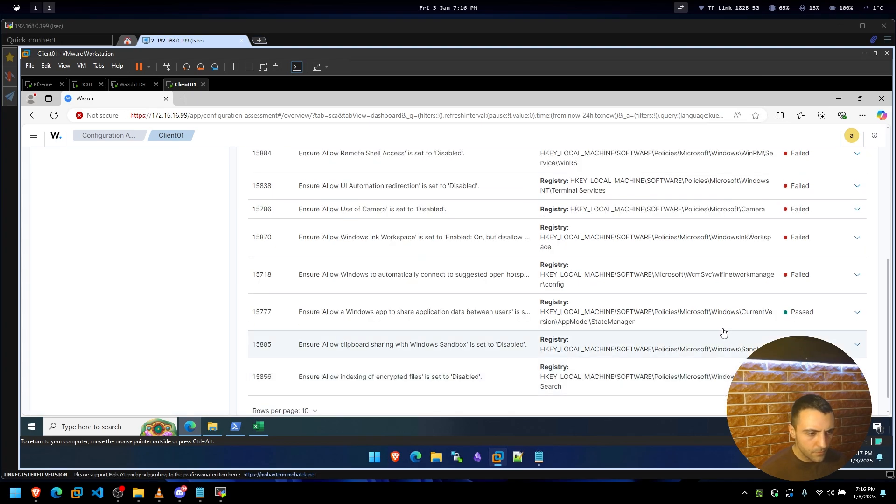
pyautogui.scroll(3, 719, 333)
pyautogui.scroll(-2, 719, 332)
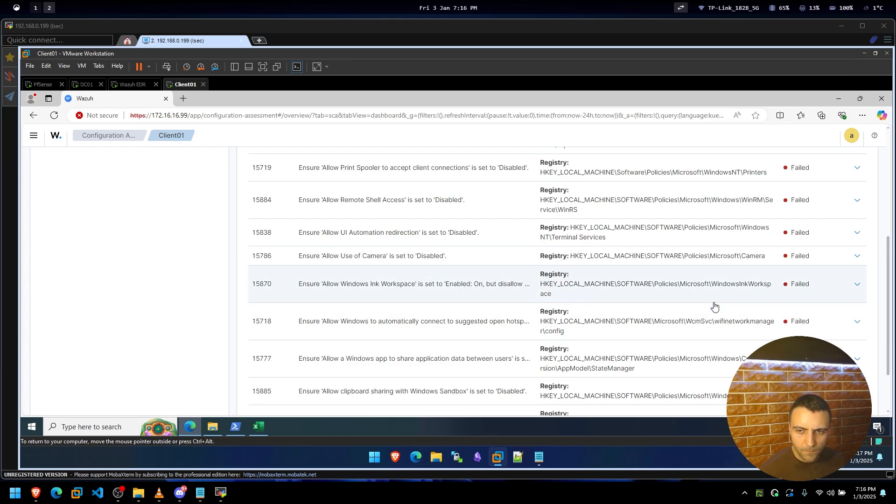
pyautogui.scroll(-1, 641, 261)
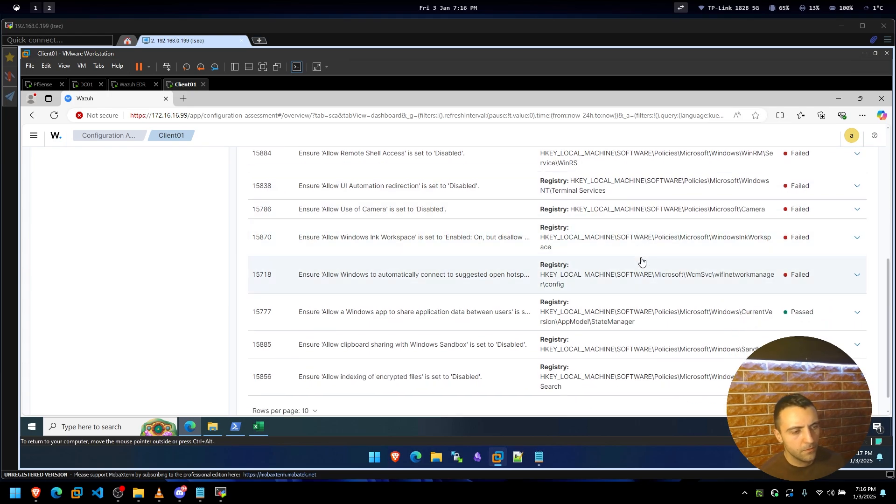
# On workspace 1's Environmental Canvas, nudge SQL02, SQL01 and BeeBox cards into alignment.
pyautogui.click(32, 7)
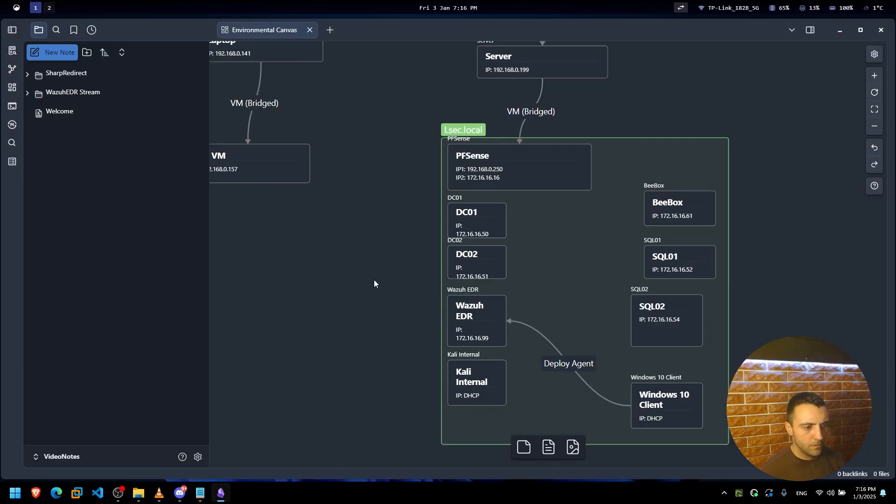
pyautogui.moveTo(389, 279); pyautogui.dragTo(430, 254)
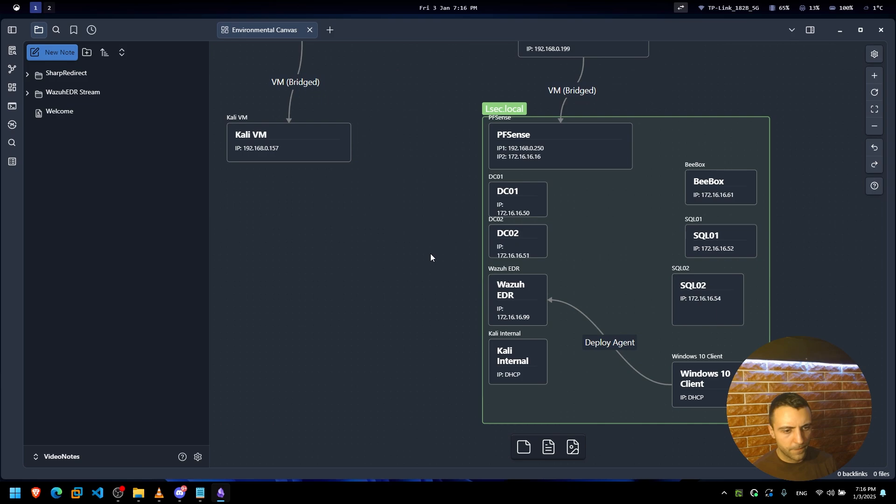
pyautogui.moveTo(705, 301); pyautogui.dragTo(705, 314)
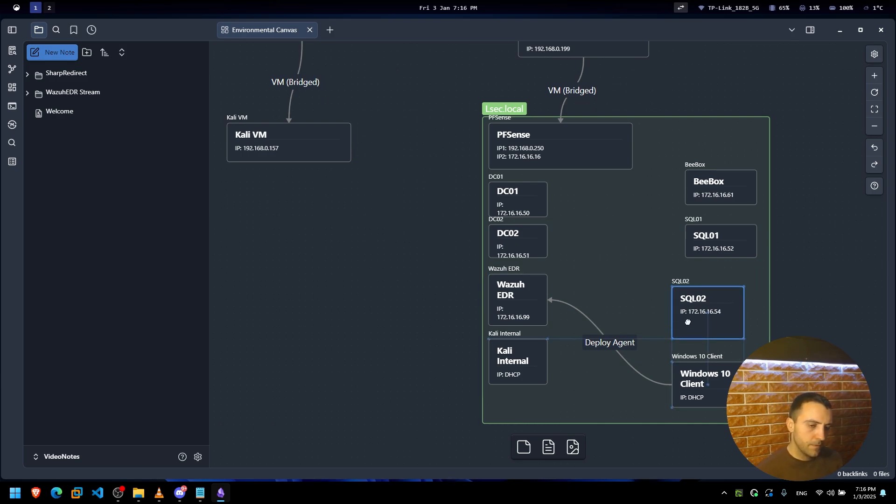
pyautogui.moveTo(710, 236); pyautogui.dragTo(696, 236)
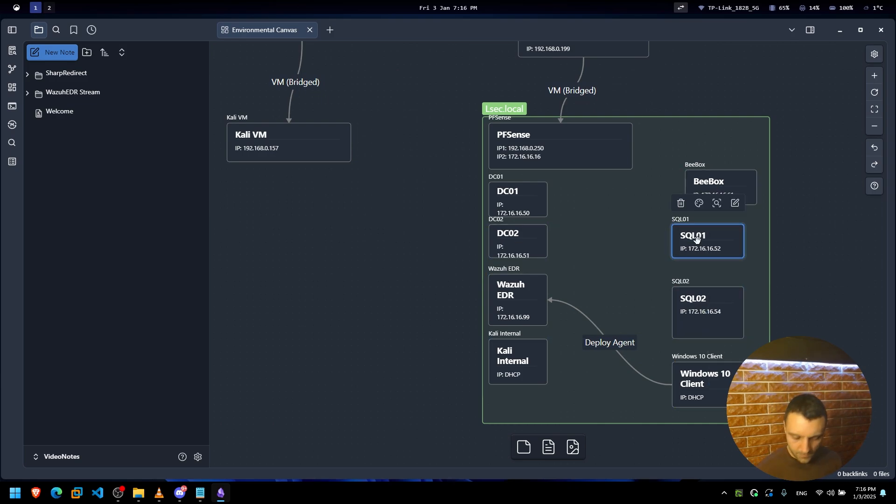
pyautogui.moveTo(733, 181); pyautogui.dragTo(720, 181)
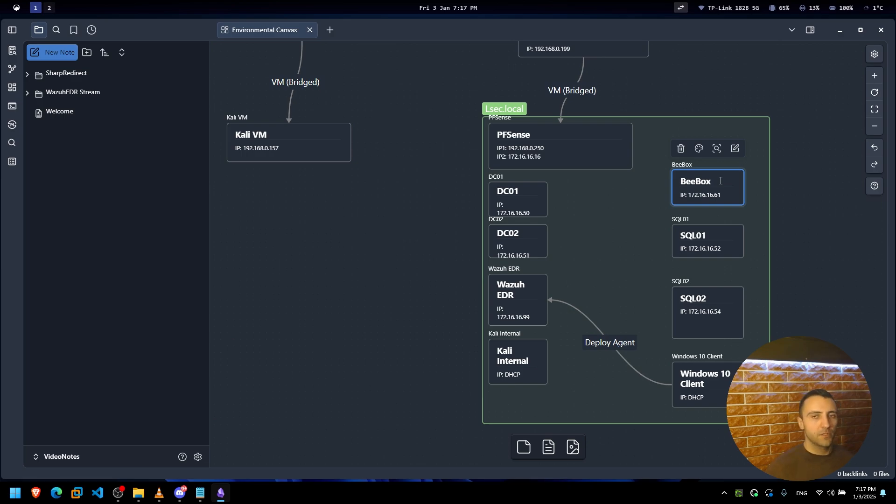
# Select the cards in the Lsec.local group and reposition them on the canvas.
pyautogui.moveTo(448, 85); pyautogui.dragTo(807, 463)
pyautogui.scroll(4, 742, 263)
pyautogui.moveTo(721, 174); pyautogui.dragTo(523, 229)
pyautogui.click(473, 234)
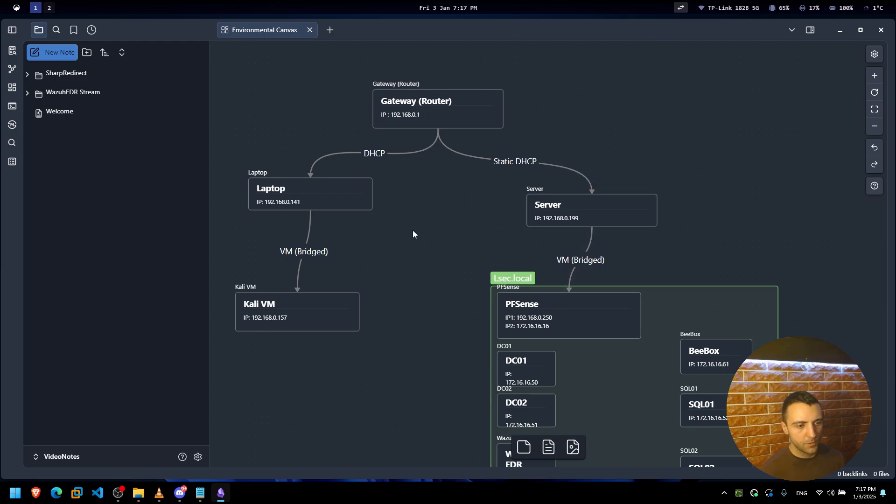
# Select the PFSense, DC01 and BeeBox cards, then the Server and Laptop cards.
pyautogui.moveTo(450, 227); pyautogui.dragTo(794, 402)
pyautogui.click(699, 254)
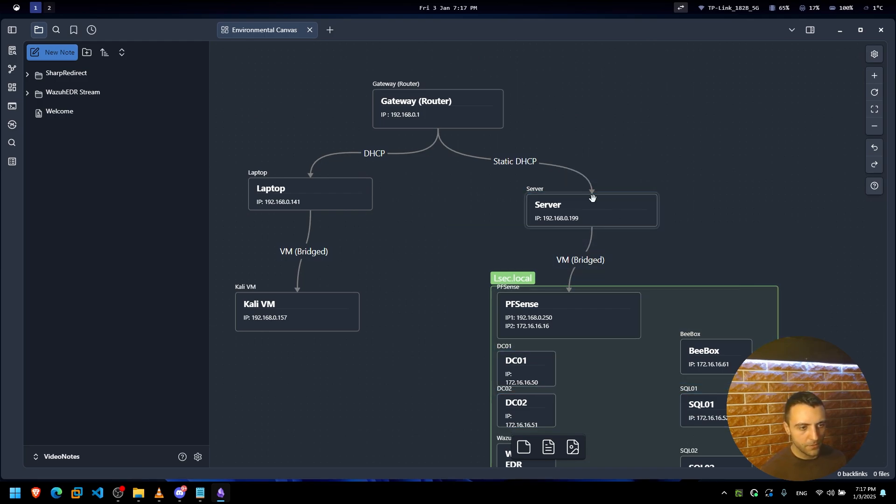
pyautogui.click(589, 200)
pyautogui.moveTo(367, 190); pyautogui.dragTo(427, 189)
pyautogui.click(442, 181)
pyautogui.click(324, 199)
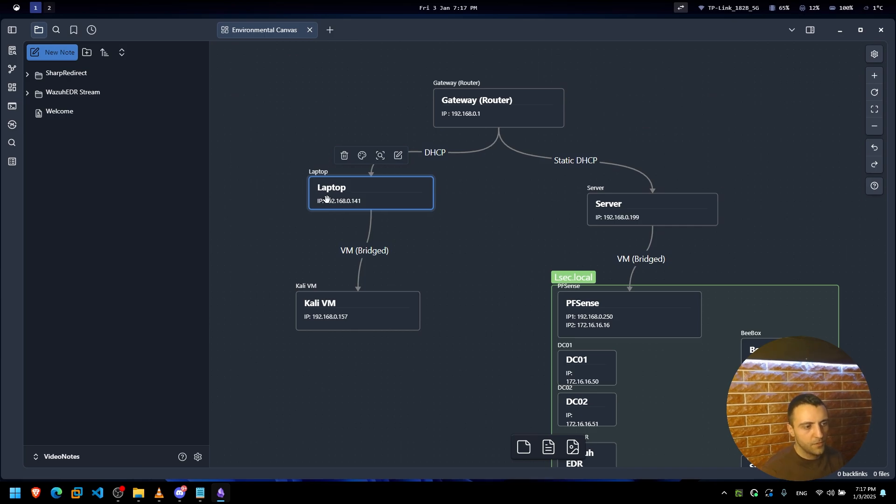
pyautogui.moveTo(504, 158); pyautogui.dragTo(325, 210)
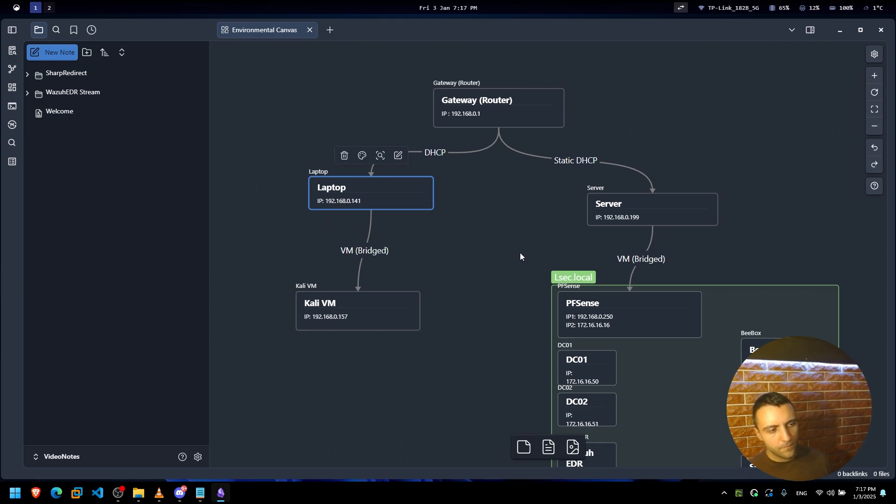
# Highlight the Laptop and Server cards in turn to trace their network links.
pyautogui.click(529, 240)
pyautogui.moveTo(547, 187)
pyautogui.mouseDown()
pyautogui.moveTo(807, 249)
pyautogui.moveTo(591, 202)
pyautogui.moveTo(560, 186)
pyautogui.mouseUp()
pyautogui.click(808, 247)
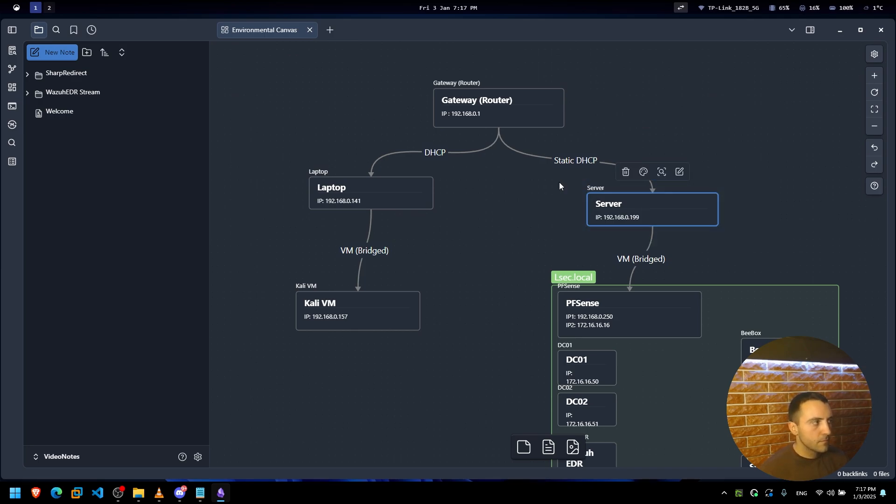
pyautogui.click(580, 183)
pyautogui.click(374, 192)
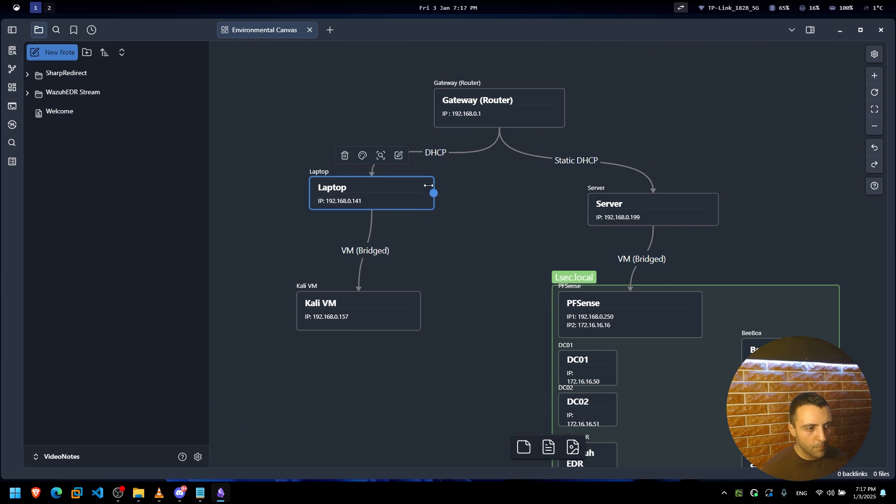
pyautogui.click(599, 218)
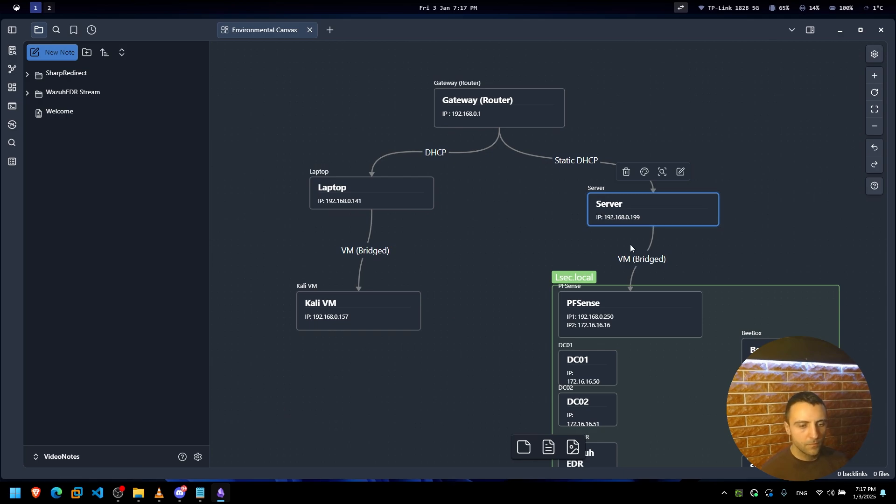
pyautogui.click(473, 241)
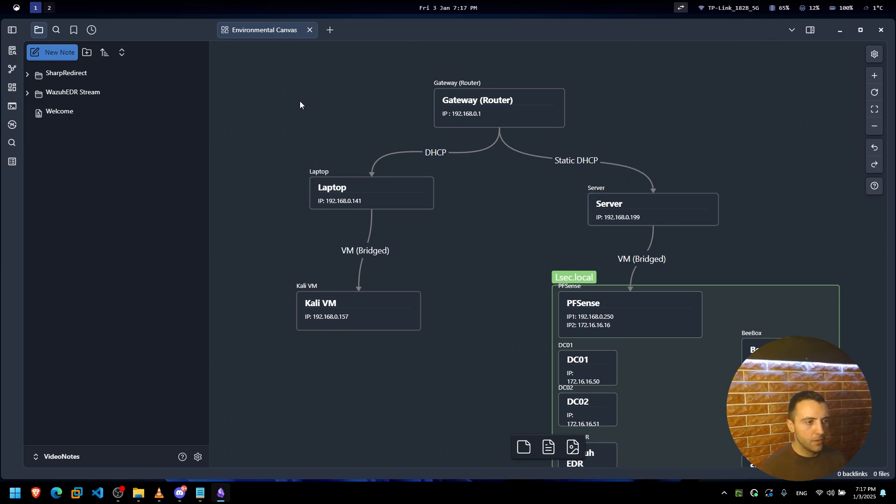
# Select the Gateway router and Server cards, then scroll to the Lsec.local machines.
pyautogui.moveTo(279, 88); pyautogui.dragTo(724, 343)
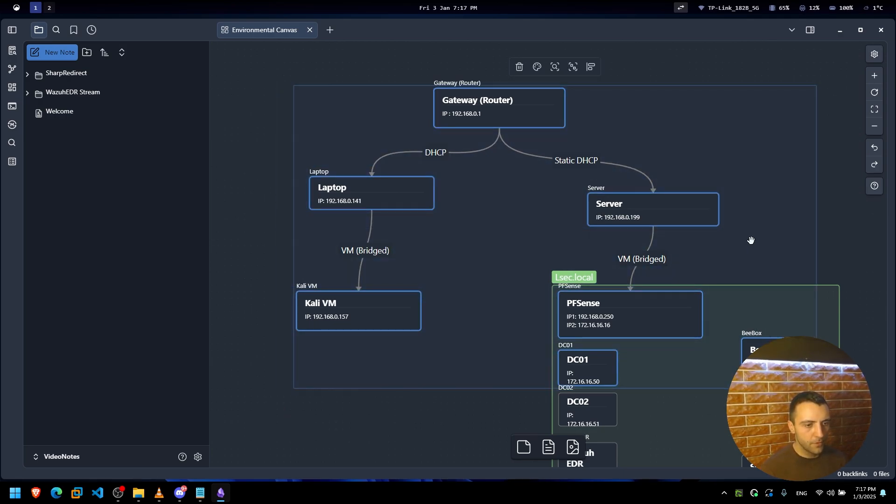
pyautogui.click(828, 265)
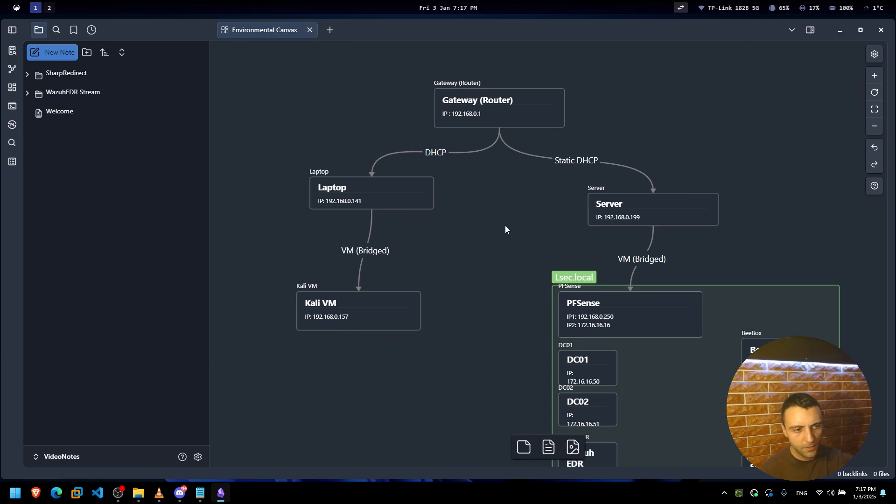
pyautogui.click(493, 98)
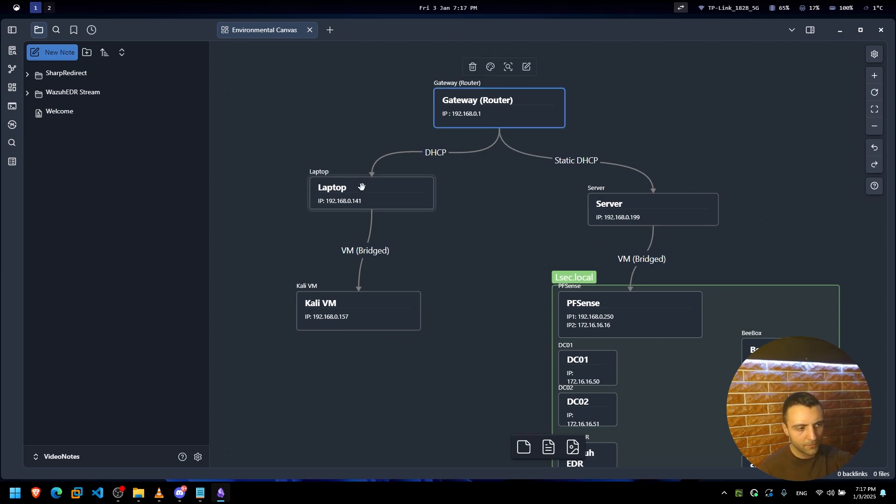
pyautogui.click(626, 207)
pyautogui.scroll(-1, 517, 194)
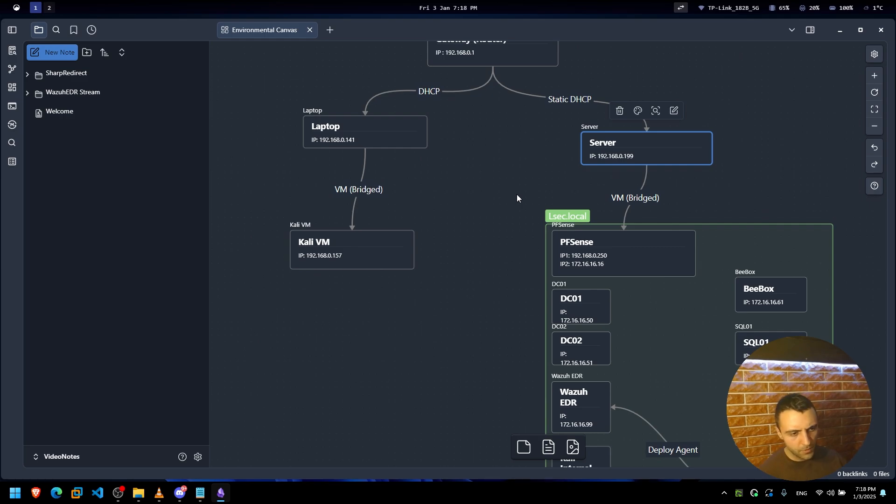
pyautogui.scroll(-3, 517, 194)
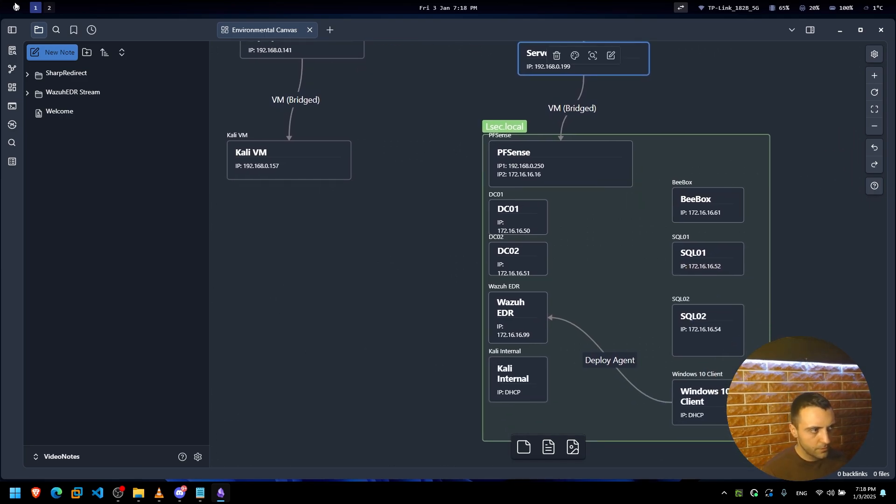
# Return to the Wazuh session and review Client01's CIS benchmark policy inventory.
pyautogui.click(48, 8)
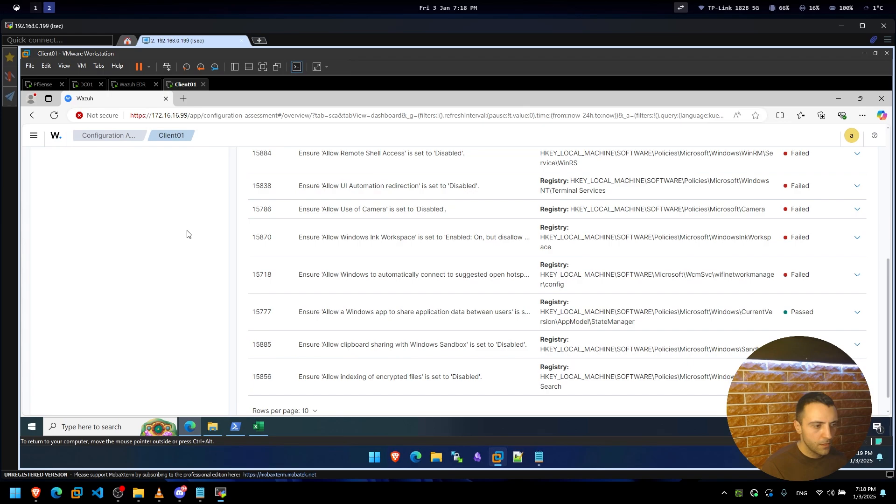
pyautogui.scroll(1, 450, 307)
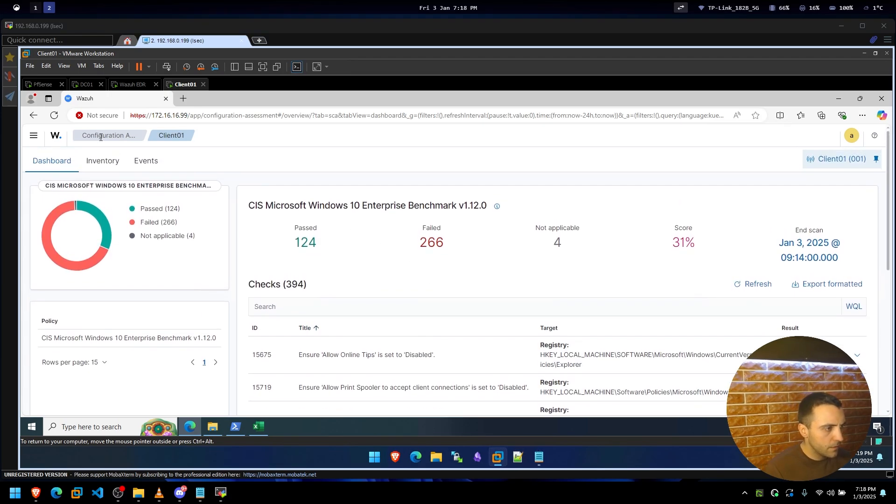
pyautogui.click(108, 165)
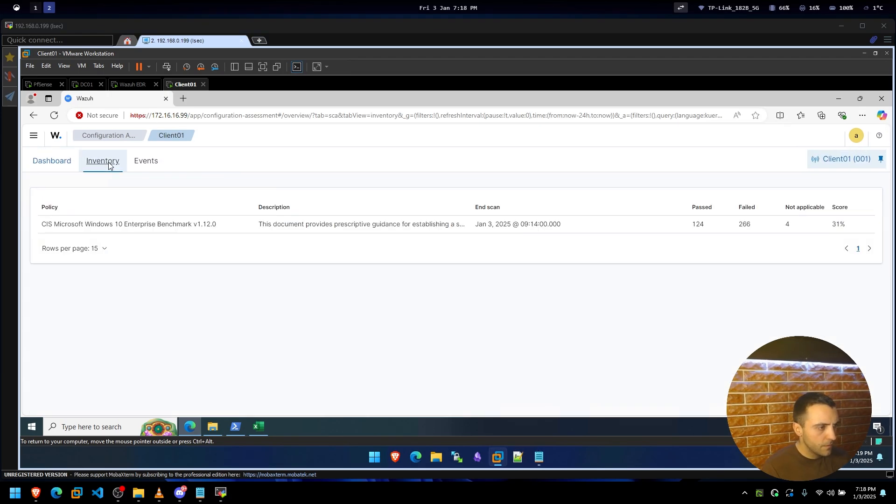
pyautogui.moveTo(54, 225); pyautogui.dragTo(141, 230)
pyautogui.click(179, 223)
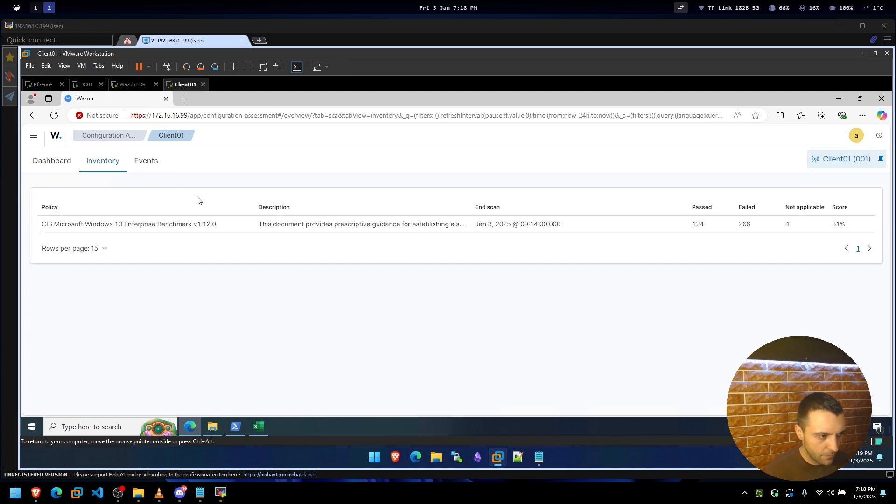
# Inspect the details of the failed 'Allow networking in Windows Sandbox' event in Client01's assessment events.
pyautogui.click(154, 163)
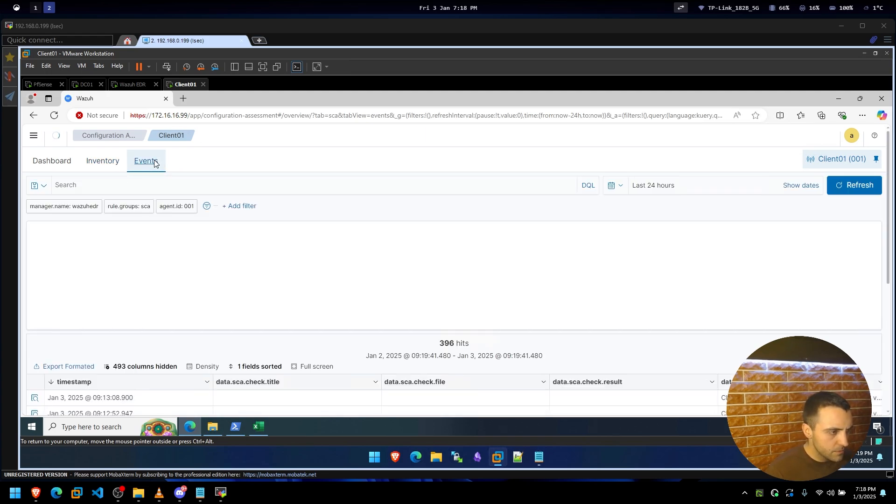
pyautogui.scroll(-3, 229, 238)
pyautogui.scroll(-3, 225, 264)
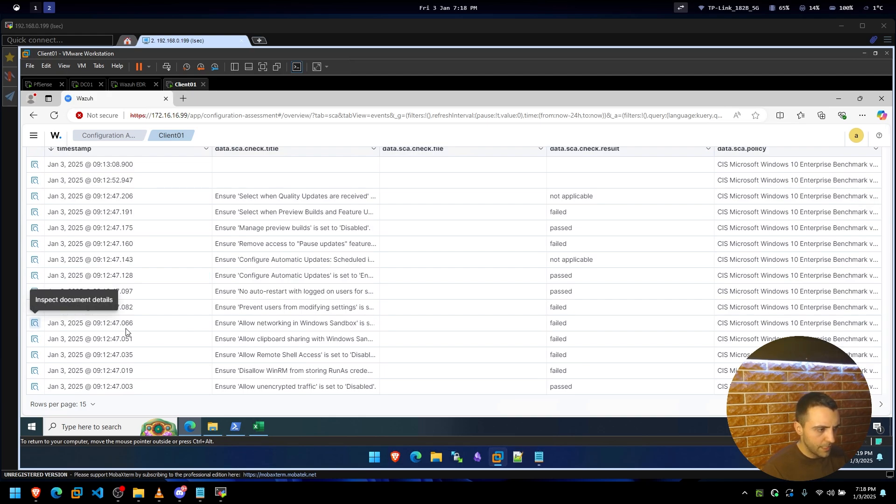
pyautogui.click(35, 323)
pyautogui.scroll(-5, 550, 277)
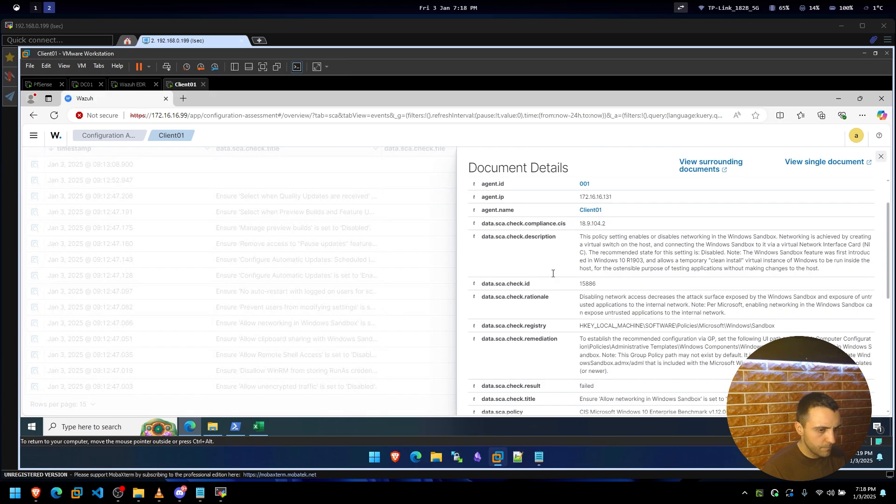
pyautogui.scroll(5, 551, 279)
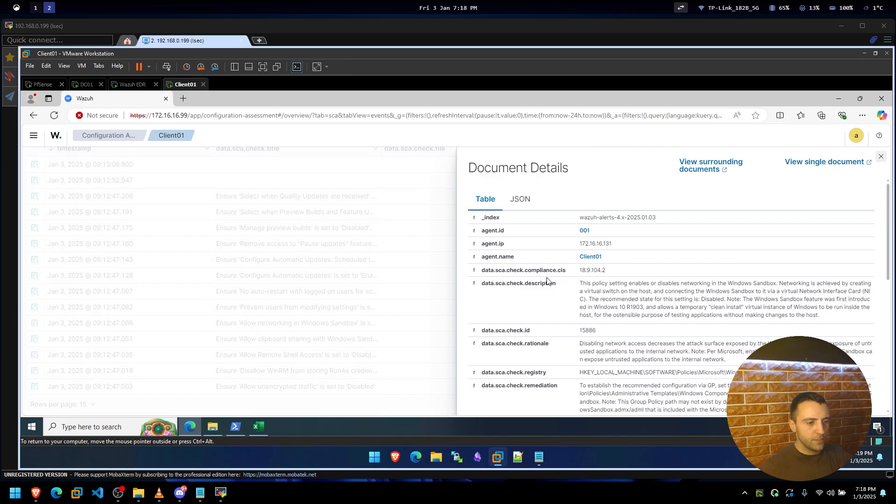
pyautogui.scroll(-6, 549, 280)
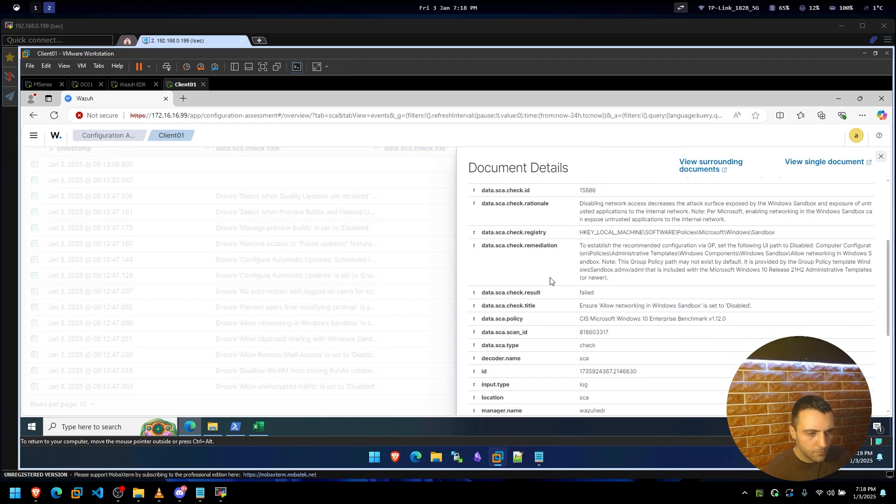
pyautogui.click(119, 224)
pyautogui.click(35, 138)
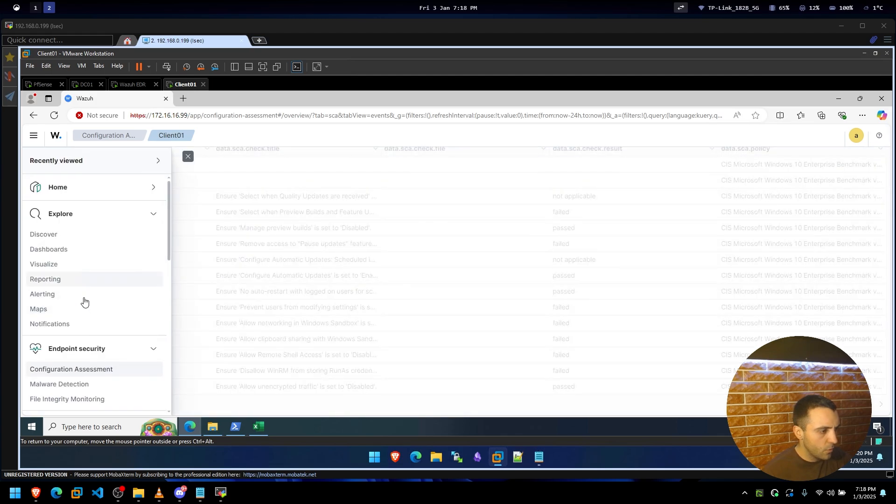
# Open Endpoint security > Malware Detection for Client01 and refresh the rootcheck results.
pyautogui.scroll(-2, 82, 344)
pyautogui.click(69, 339)
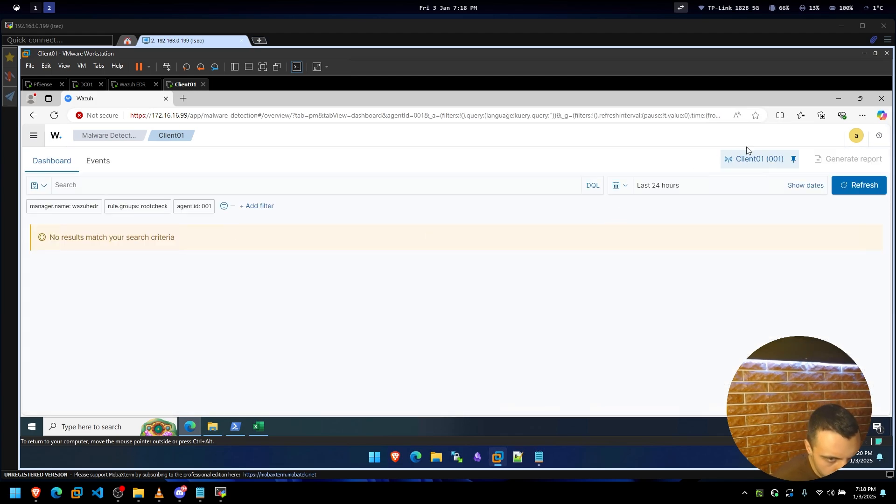
pyautogui.click(853, 184)
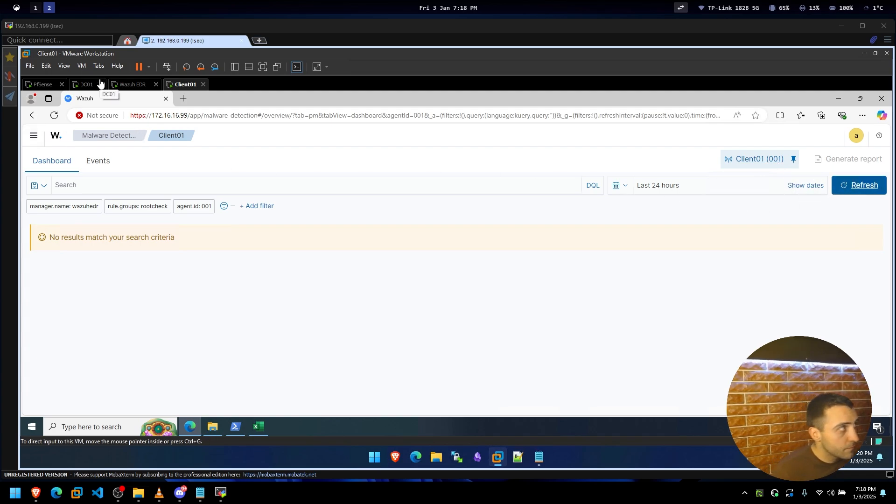
# Open the Kali-Internal virtual machine file from the Lsec.local\Kali-Internal folder.
pyautogui.click(30, 65)
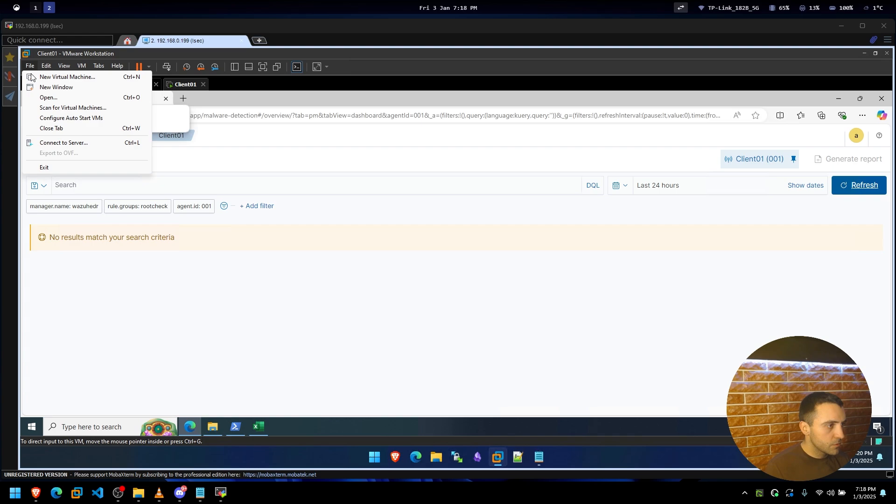
pyautogui.click(47, 98)
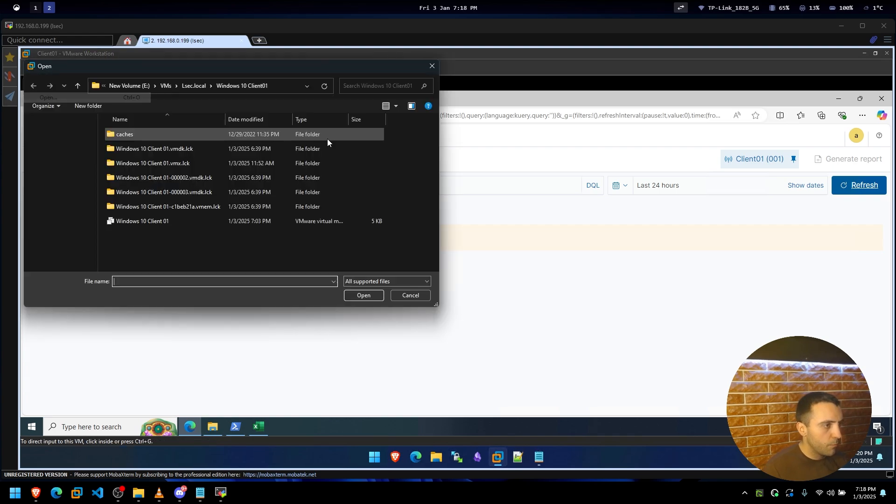
pyautogui.click(193, 86)
pyautogui.doubleClick(132, 177)
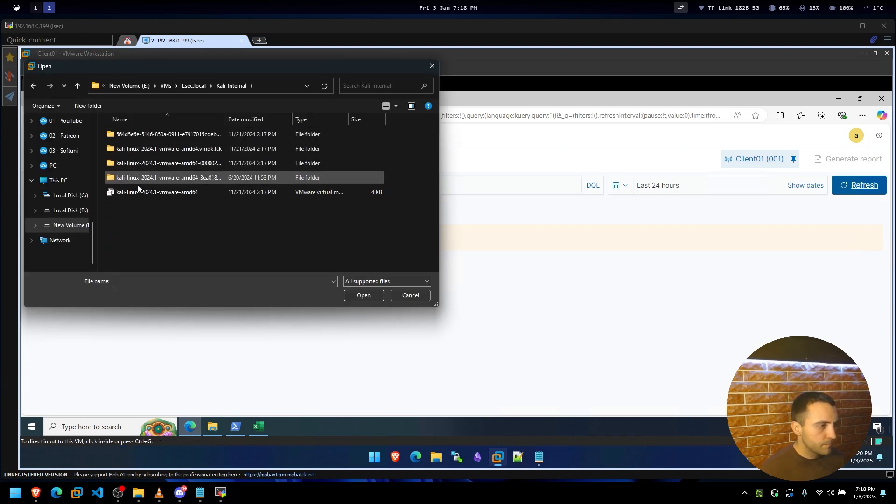
pyautogui.press('Escape')
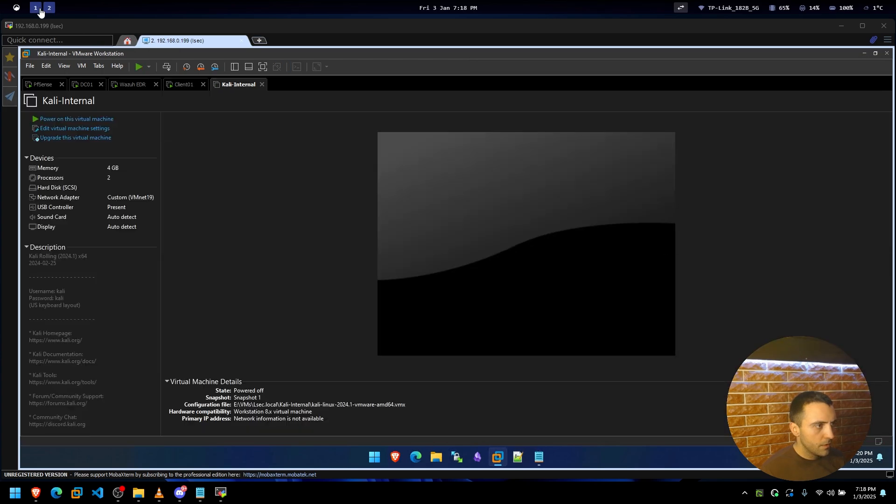
# Move the Kali Internal card lower in the Obsidian lab diagram.
pyautogui.click(36, 8)
pyautogui.click(519, 386)
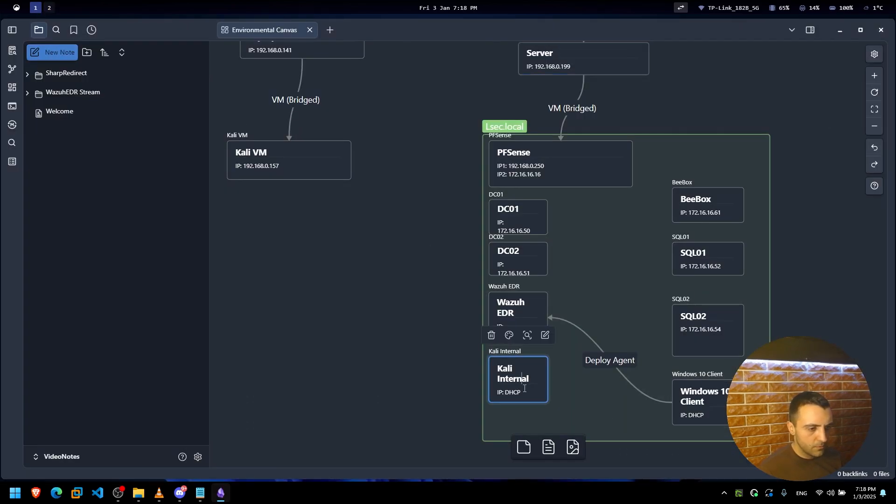
pyautogui.click(572, 404)
pyautogui.moveTo(529, 387); pyautogui.dragTo(529, 405)
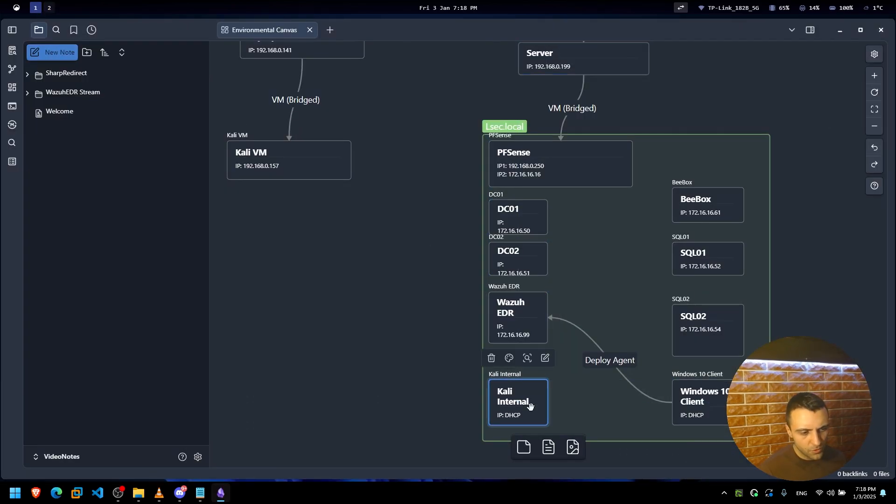
# Power on Kali-Internal and boot the default Kali GNU/Linux GRUB entry.
pyautogui.click(49, 8)
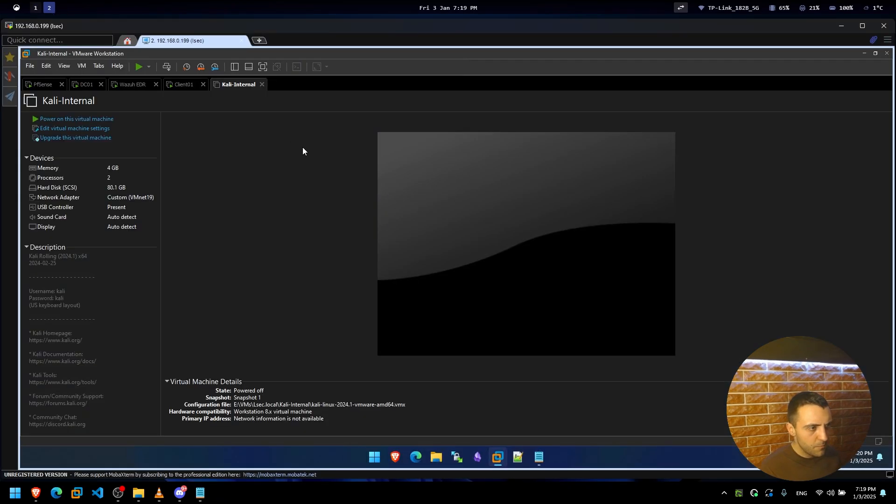
pyautogui.click(84, 120)
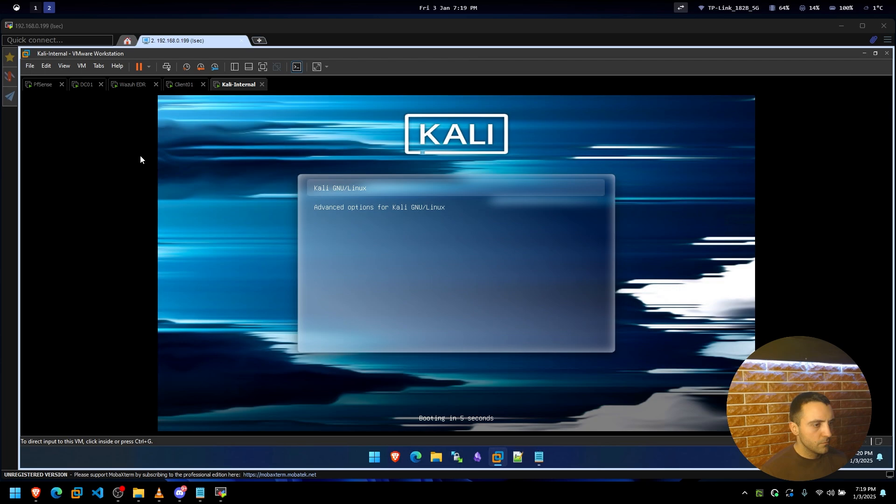
pyautogui.click(140, 155)
pyautogui.press('Return')
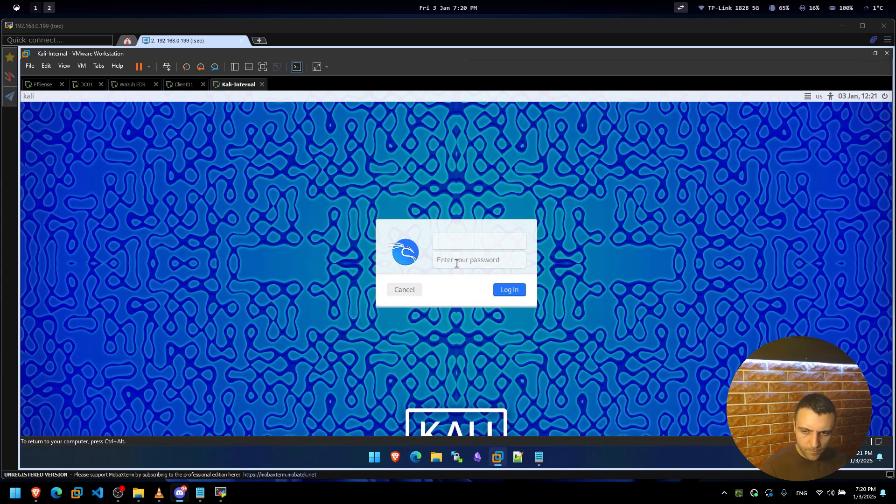
# Log in to the Kali desktop with the account's username and password, then open a terminal.
pyautogui.write('kali')
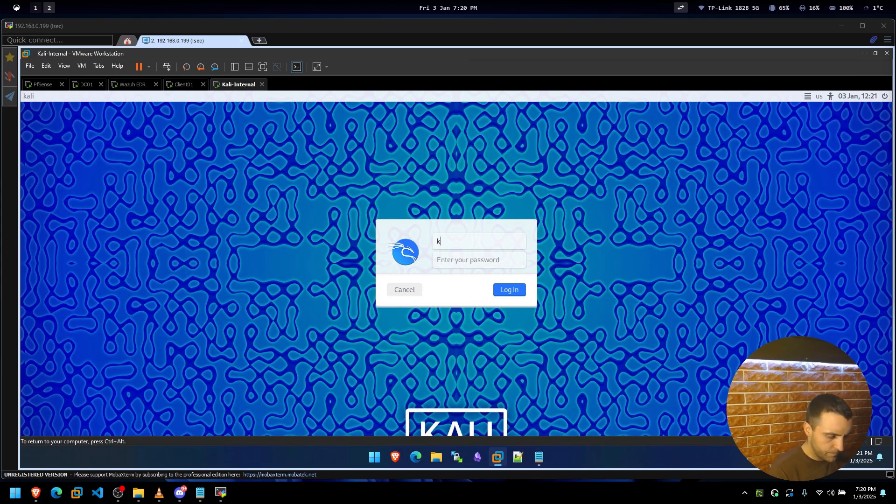
pyautogui.press('Tab')
pyautogui.write('kali')
pyautogui.press('Return')
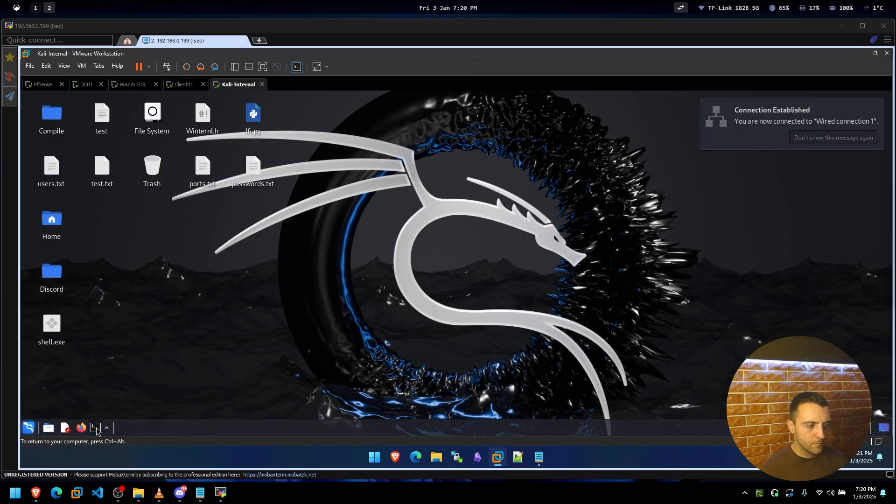
pyautogui.click(95, 427)
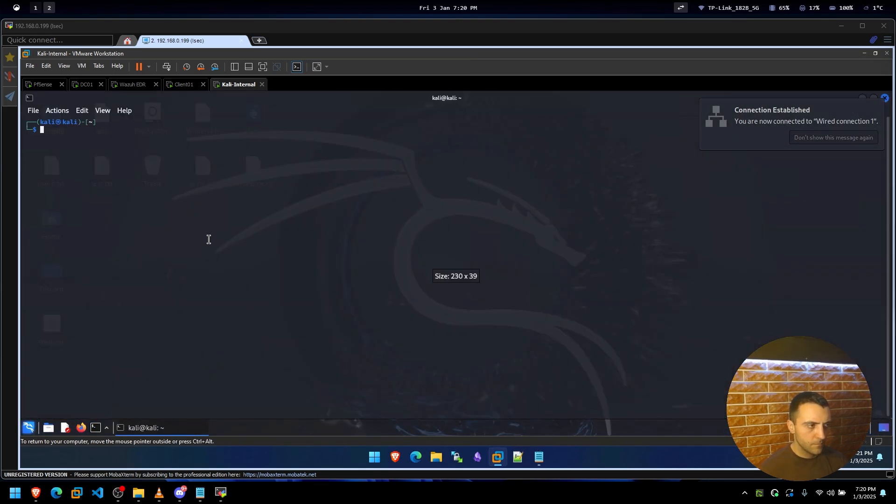
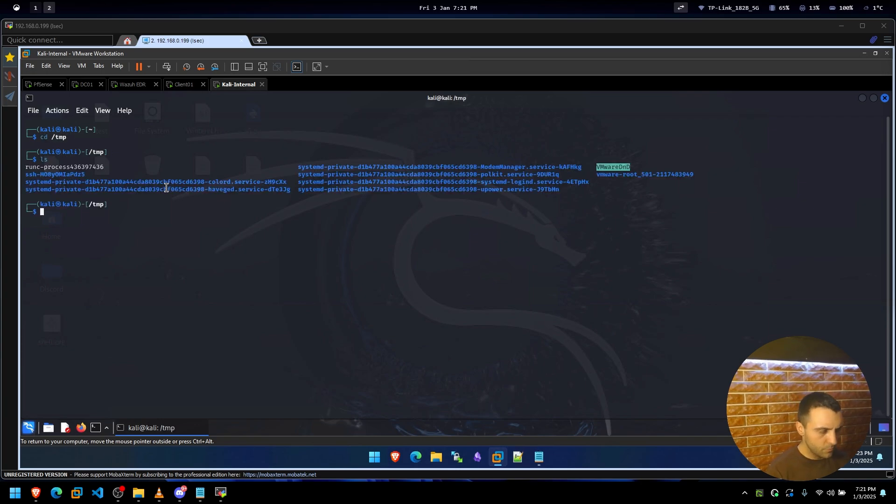
# Enlarge the Kali terminal font with Ctrl+Plus, then run clear to wipe the screen.
pyautogui.hotkey('ctrl', '+')
pyautogui.hotkey('ctrl', '+')
pyautogui.hotkey('ctrl', '+')
pyautogui.hotkey('ctrl', '+')
pyautogui.write('clear')
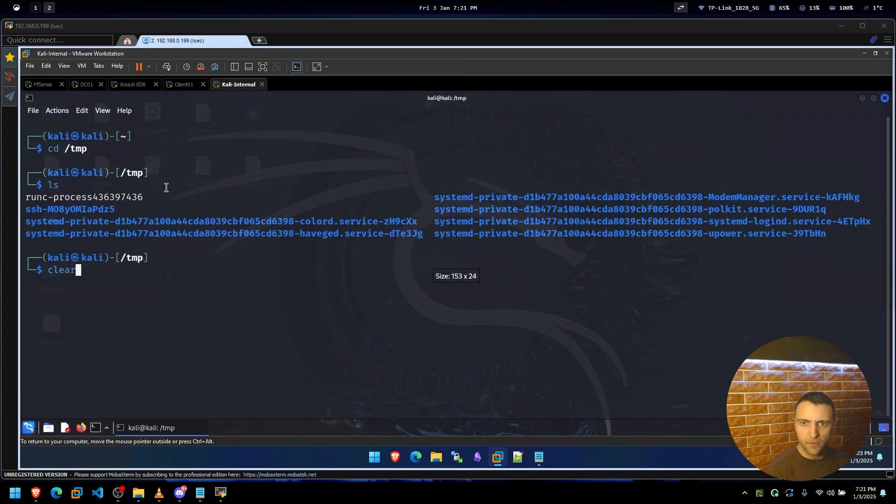
pyautogui.press('Return')
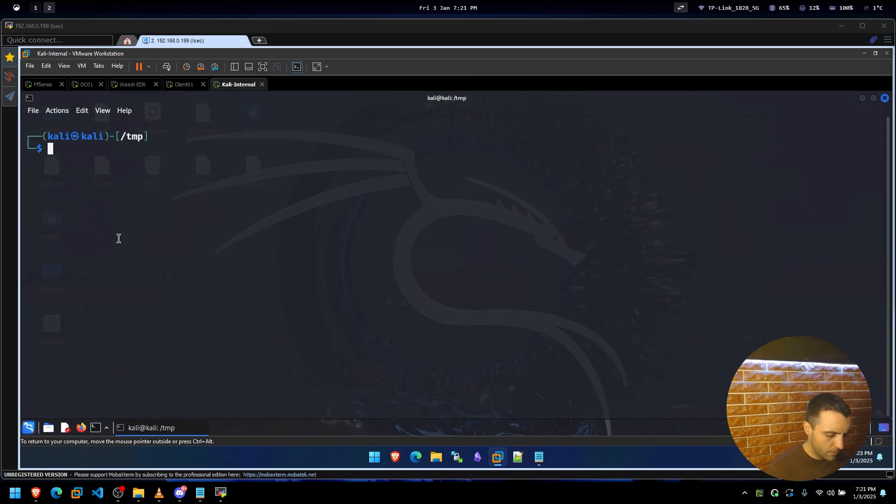
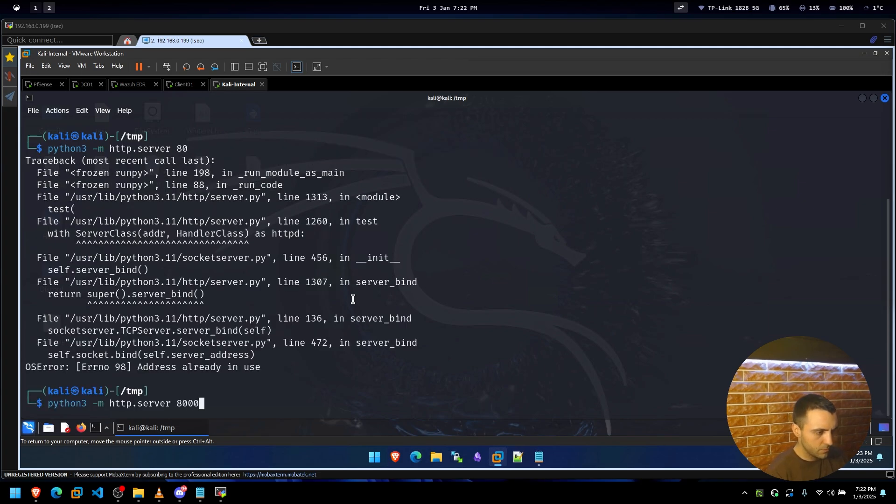
# Run python3 -m http.server 8000 in the Kali terminal to serve files on port 8000.
pyautogui.press('Return')
# On Client01, check in Task Manager that the Wazuh Agent process is running.
pyautogui.click(184, 84)
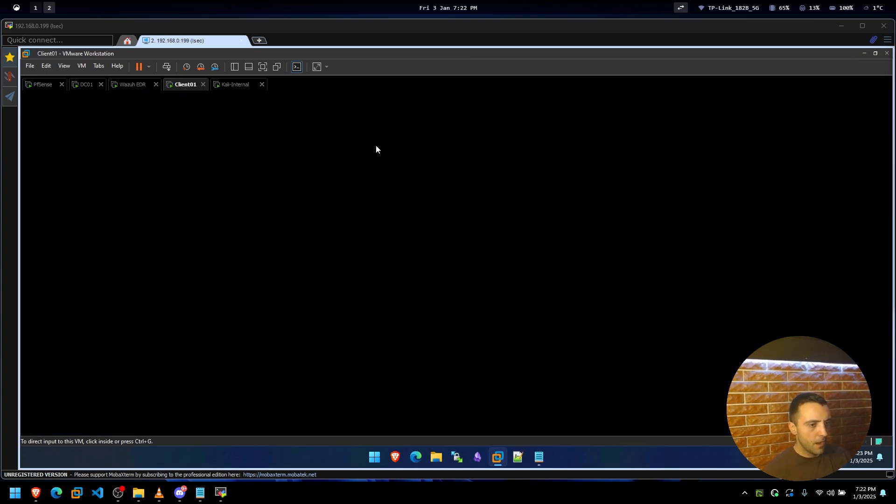
pyautogui.click(236, 427)
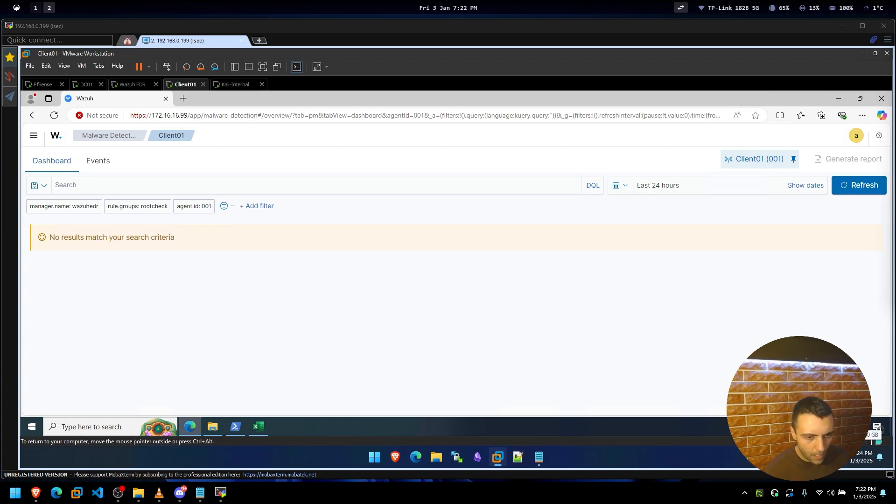
pyautogui.rightClick(768, 426)
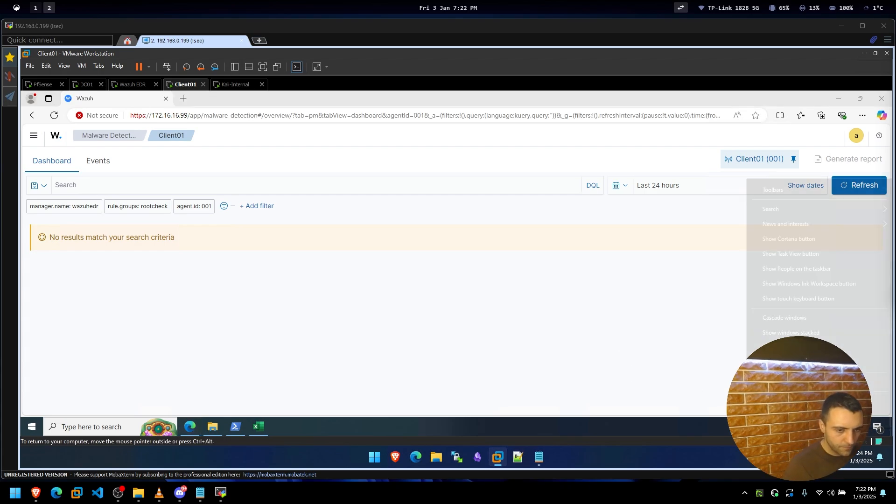
pyautogui.click(778, 382)
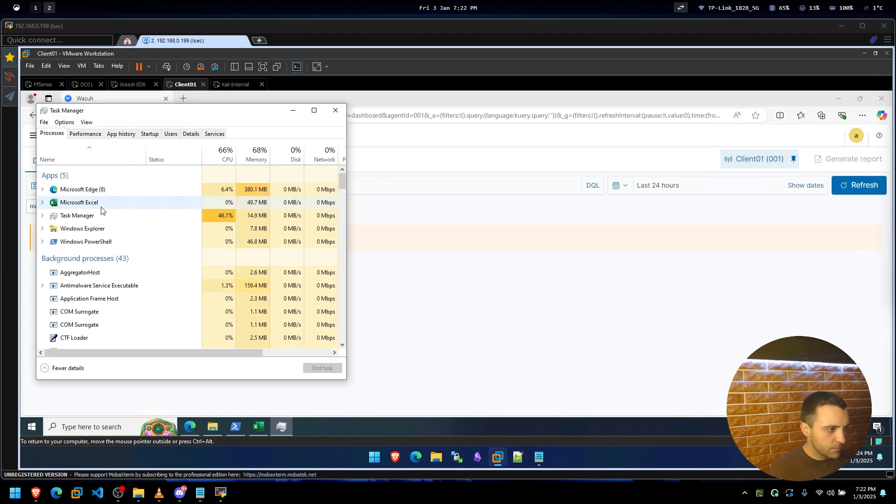
pyautogui.write('wa')
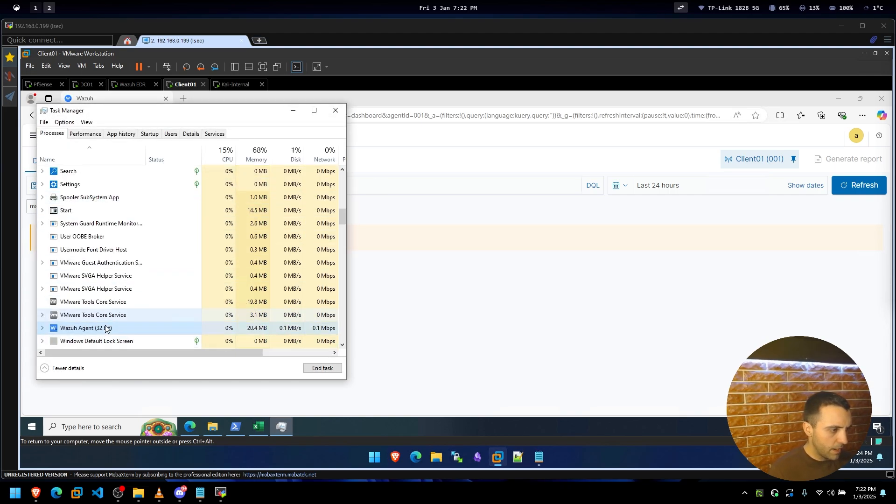
pyautogui.click(335, 111)
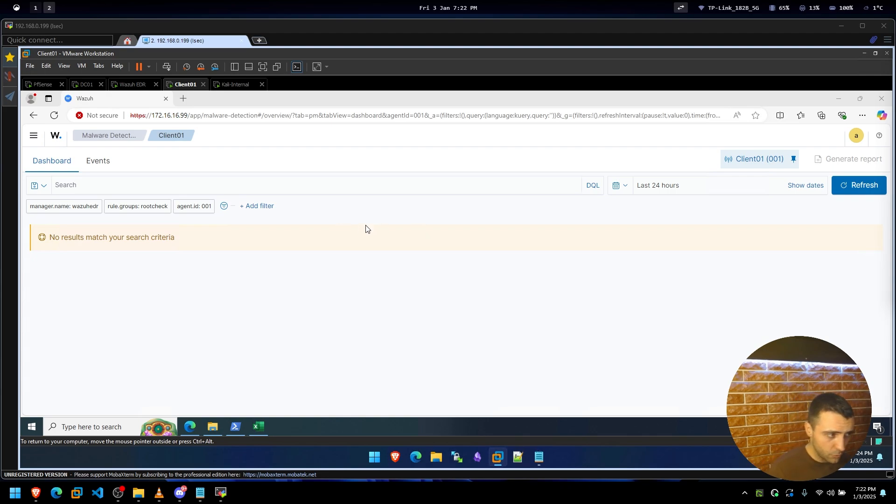
pyautogui.click(183, 98)
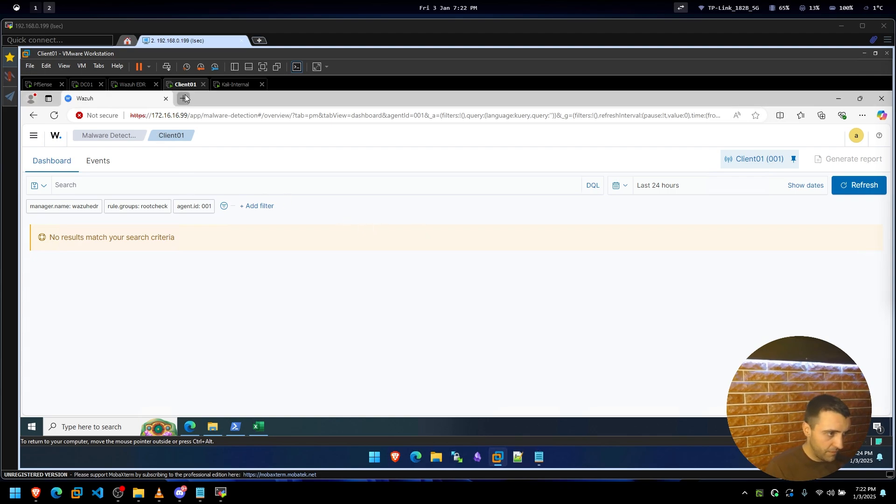
pyautogui.write('http://172.16.16.130:8000')
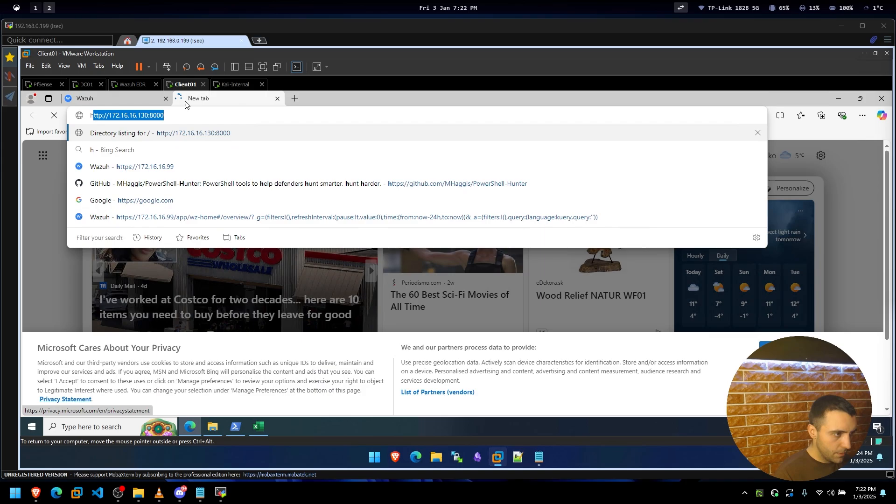
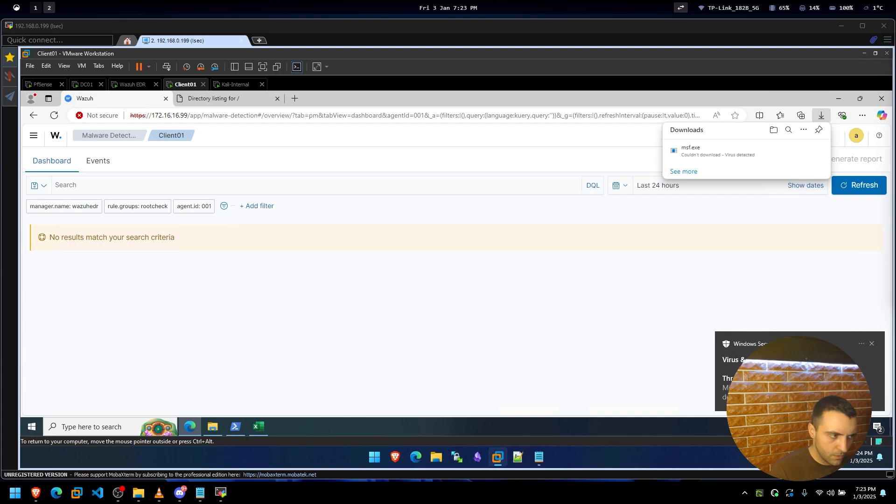
pyautogui.click(741, 338)
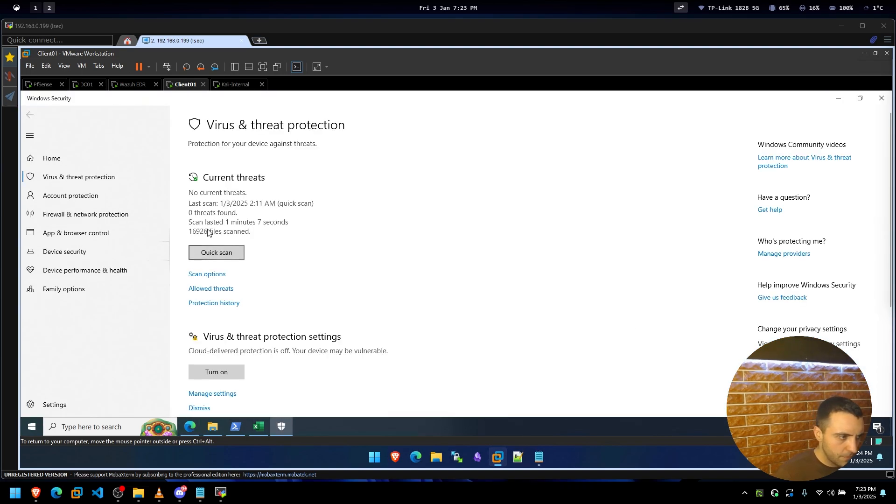
pyautogui.scroll(-1, 249, 337)
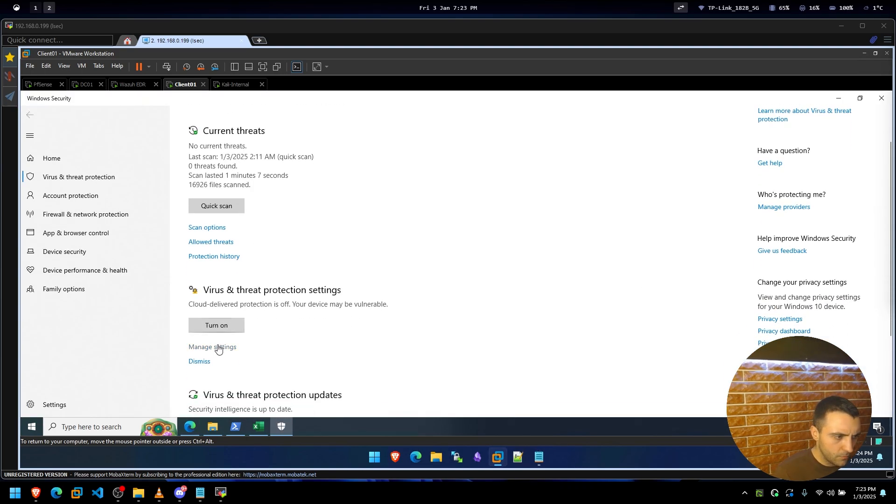
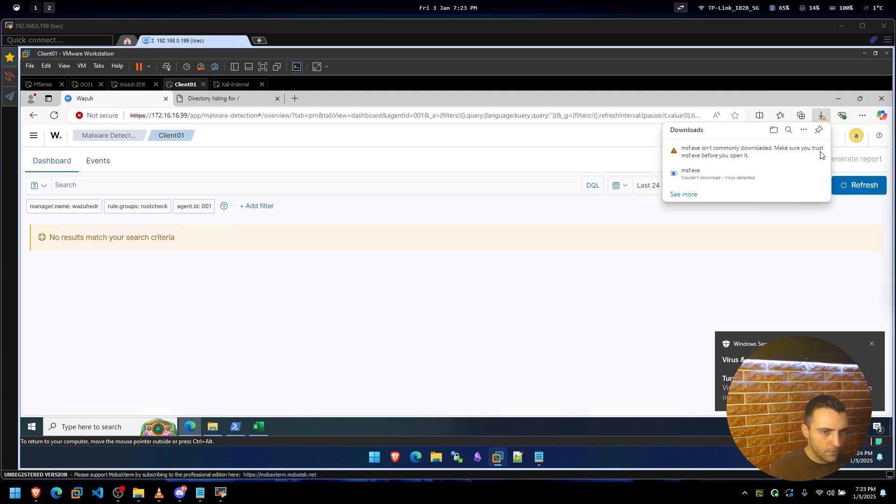
# Bring up the actions menu for the flagged msf.exe download in Client01's Edge Downloads panel.
pyautogui.click(812, 150)
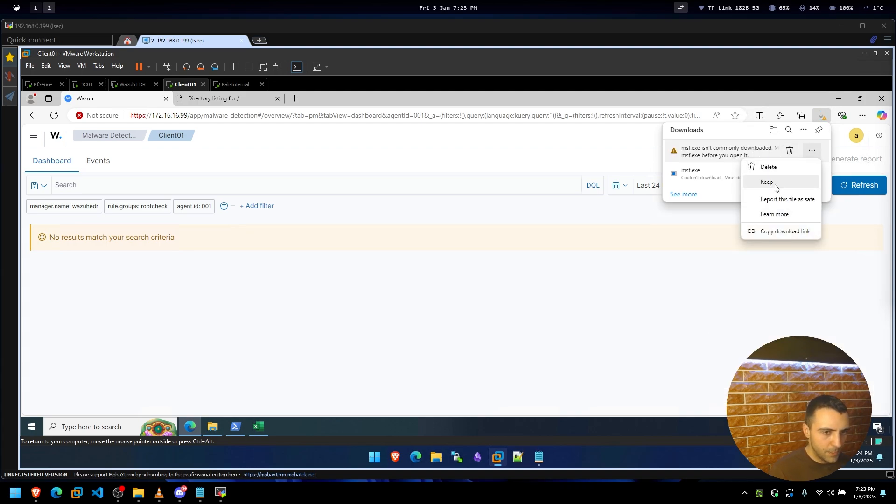
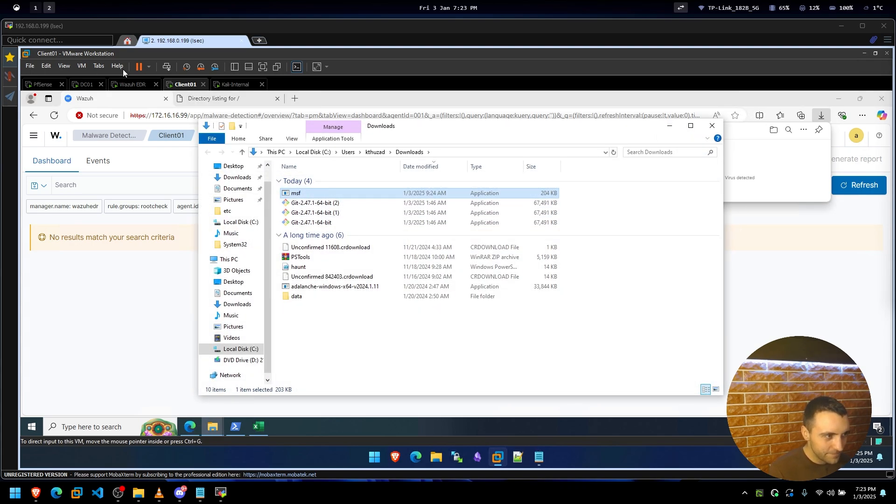
# Switch to the Kali-Internal VM, whose terminal logs the two msf.exe downloads served.
pyautogui.click(235, 85)
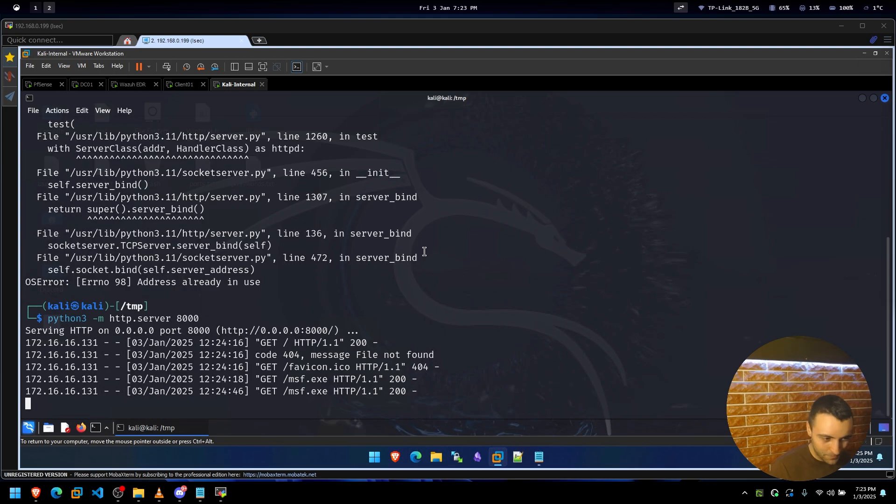
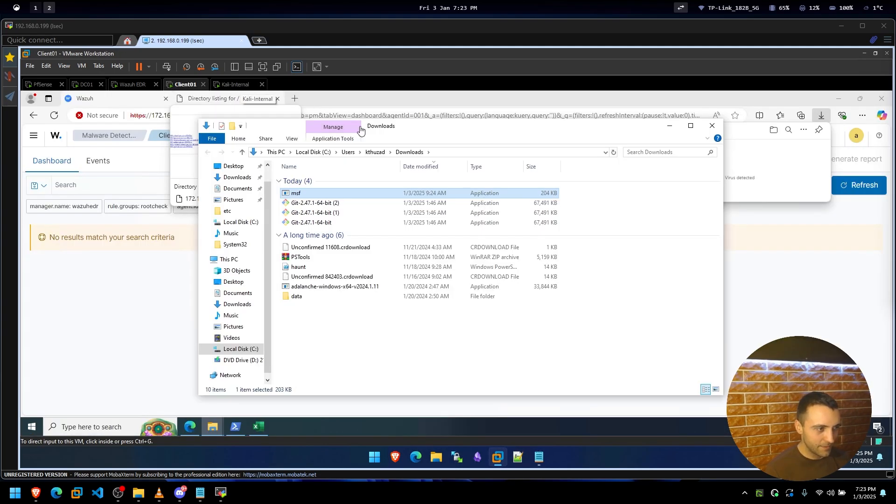
# Move the Downloads window aside and bring Client01's Wazuh Malware Detection dashboard to the front.
pyautogui.moveTo(469, 126); pyautogui.dragTo(526, 129)
pyautogui.click(199, 294)
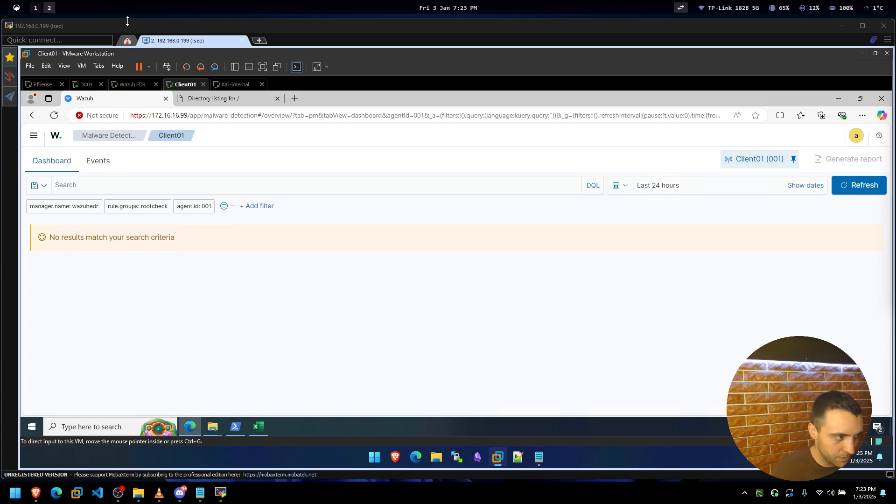
# Switch between the VM tabs, ending on Kali-Internal's terminal at the msf6 prompt.
pyautogui.click(219, 85)
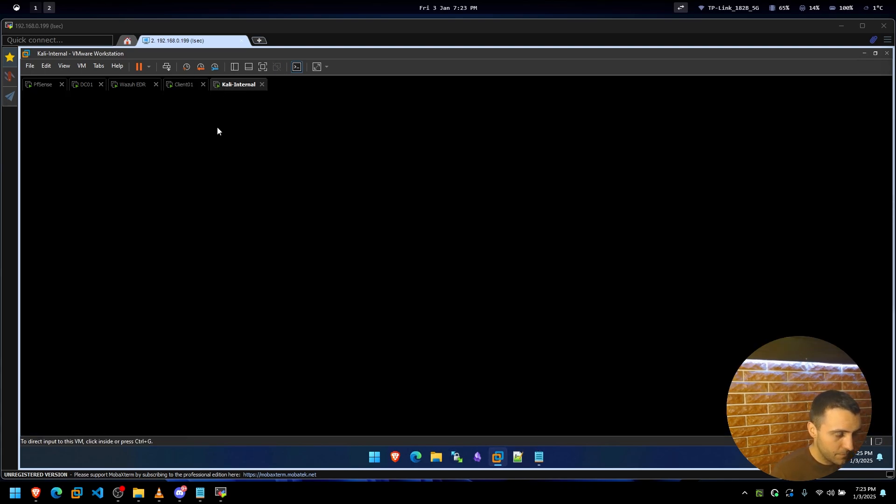
pyautogui.click(186, 87)
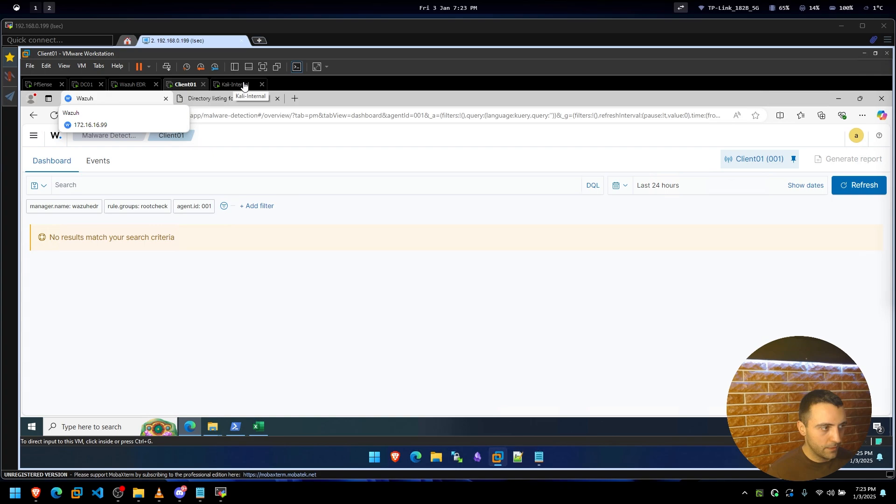
pyautogui.click(243, 85)
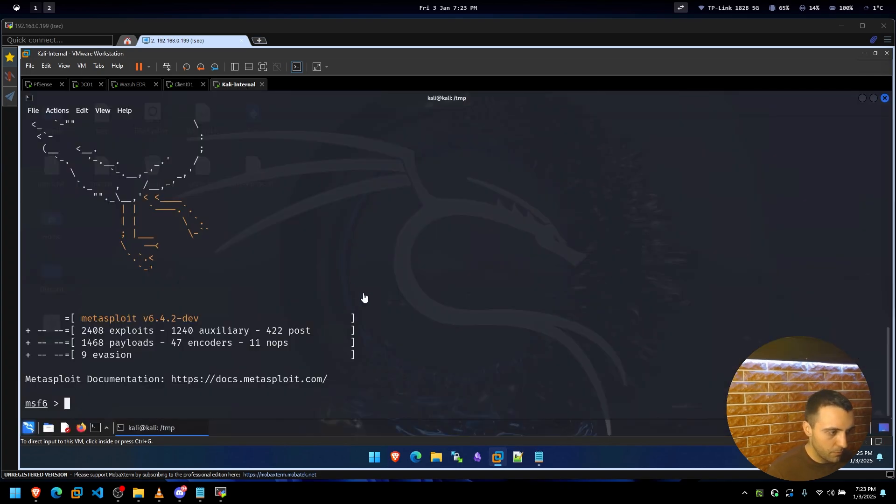
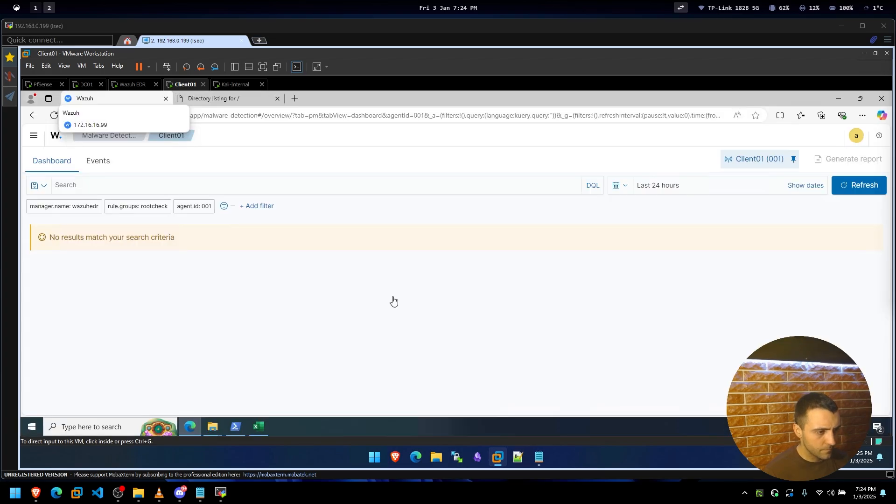
# On Client01, bring the PowerShell window in front of the Wazuh page and preview the Downloads window.
pyautogui.click(236, 425)
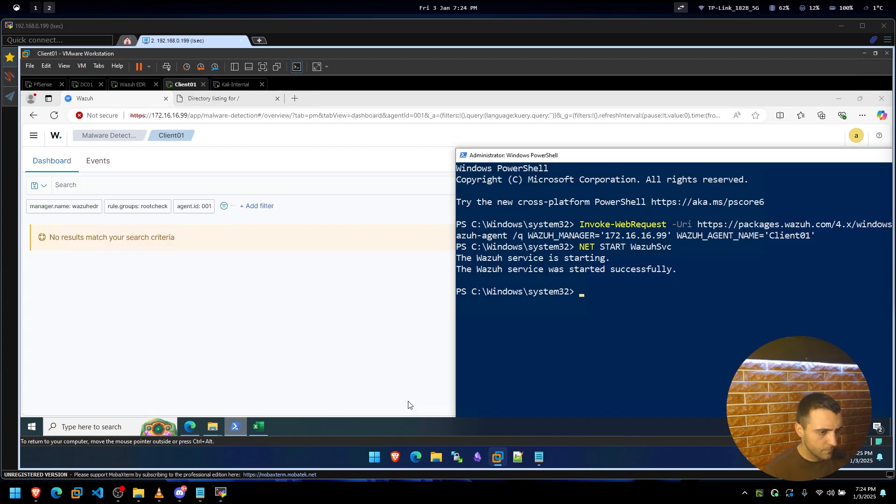
pyautogui.moveTo(212, 426)
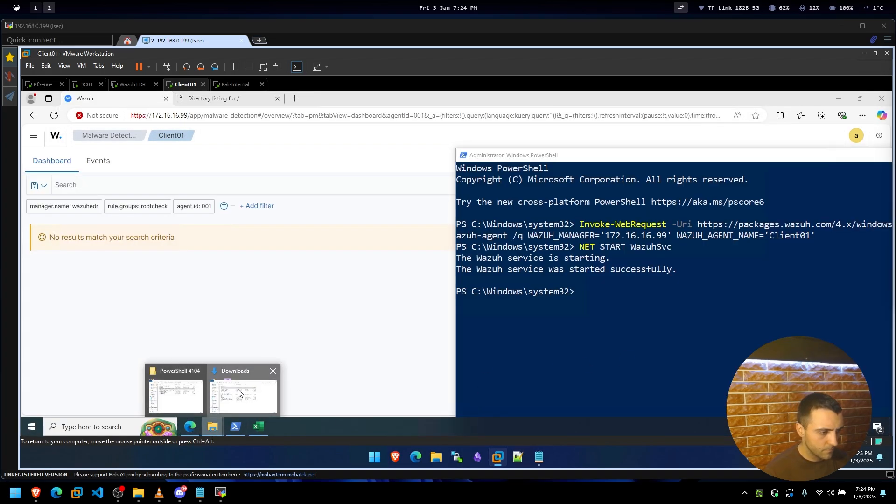
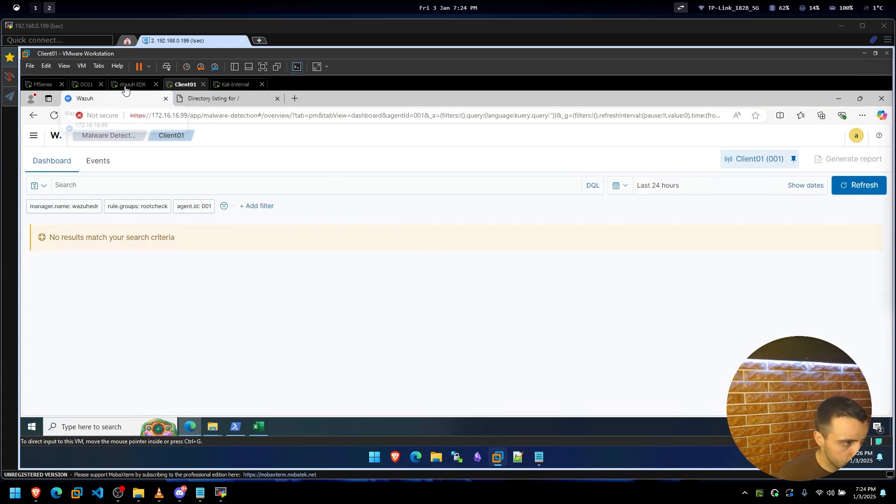
# Re-run the Client01 malware-detection dashboard query in Wazuh, then reload the whole page in Edge.
pyautogui.click(853, 187)
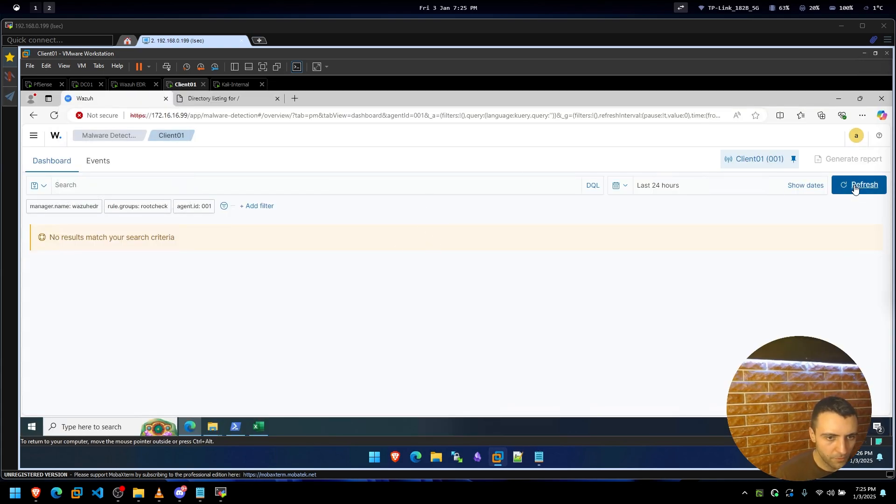
pyautogui.click(56, 117)
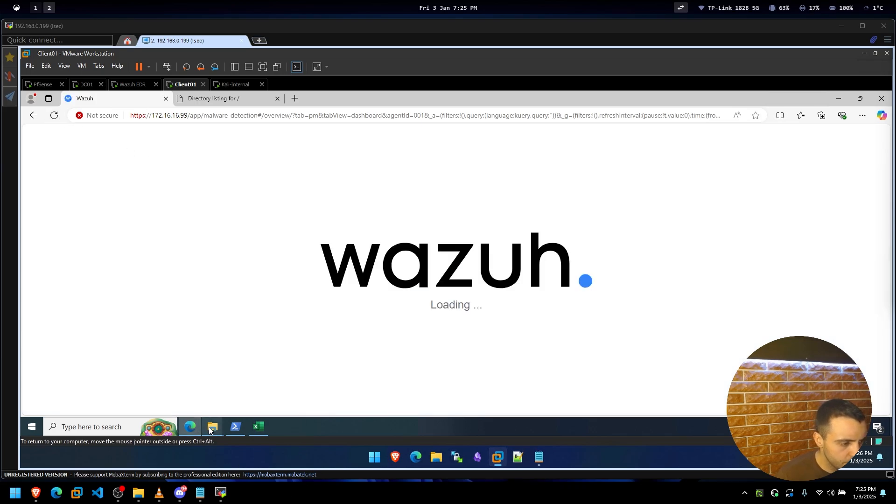
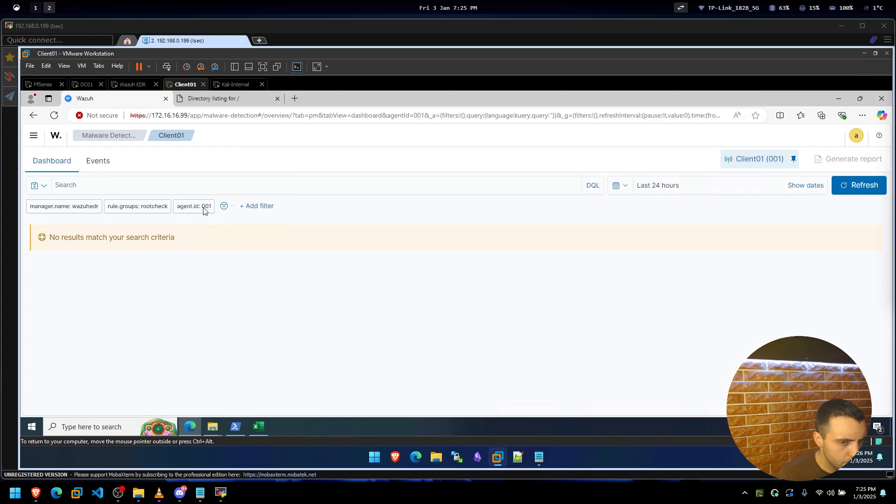
# Keep Client01 as the explored agent, refresh its malware results, then return to Endpoints.
pyautogui.click(774, 159)
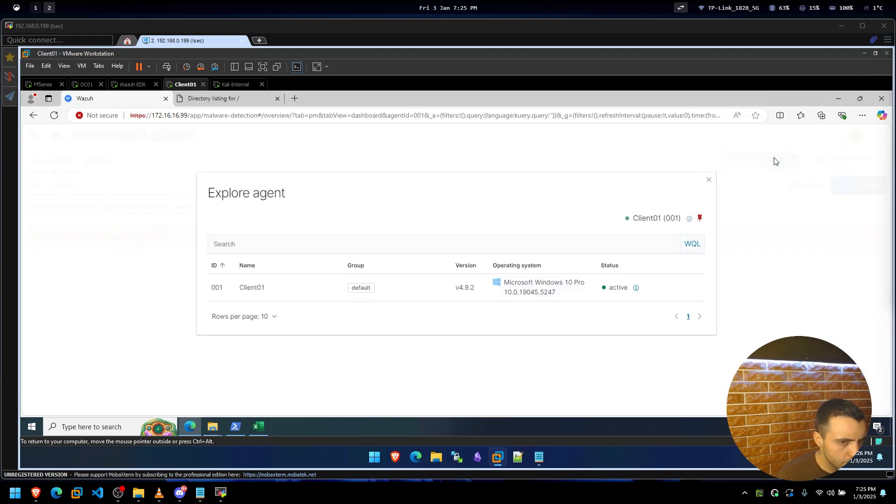
pyautogui.click(534, 290)
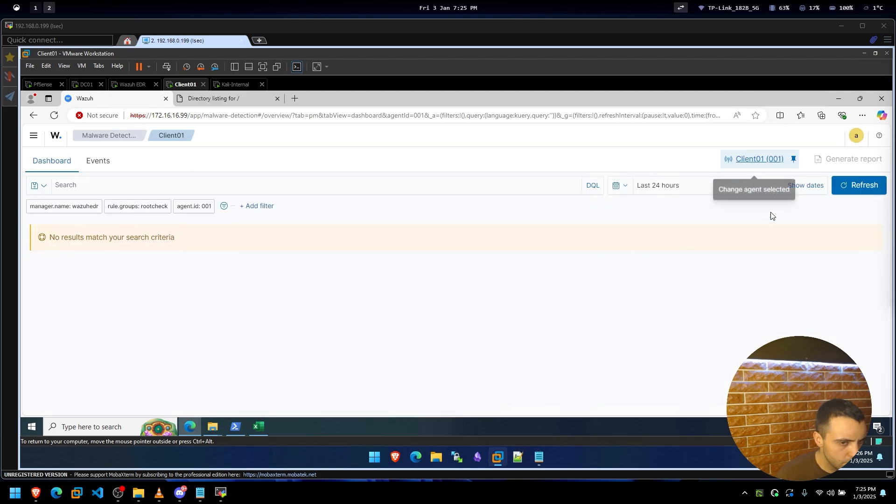
pyautogui.click(862, 188)
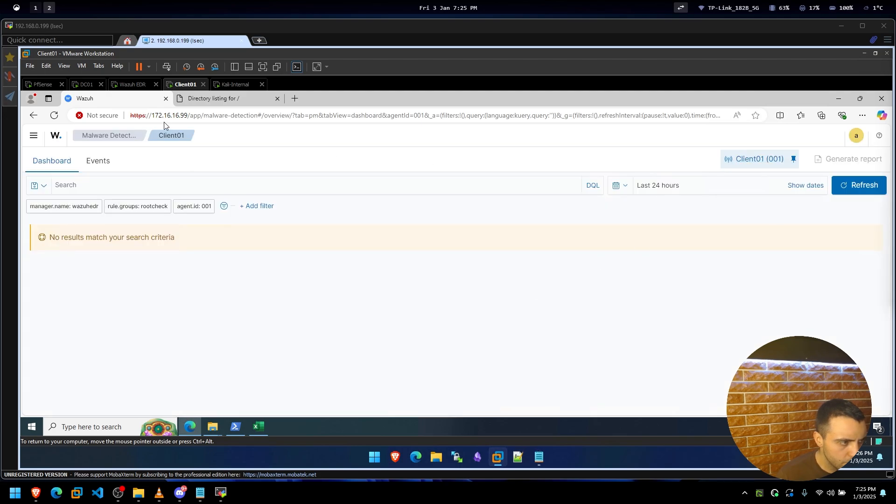
pyautogui.click(127, 135)
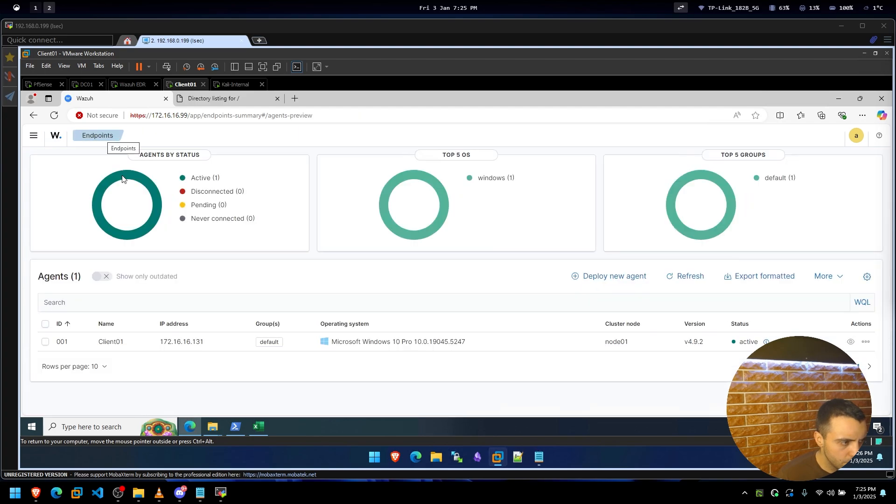
# Select Client01 in the Agents table and open its agent detail page.
pyautogui.click(45, 343)
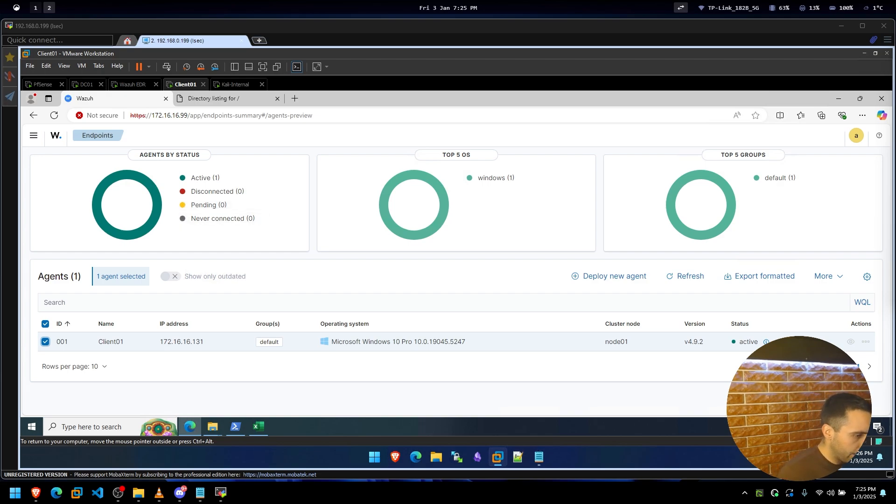
pyautogui.click(364, 346)
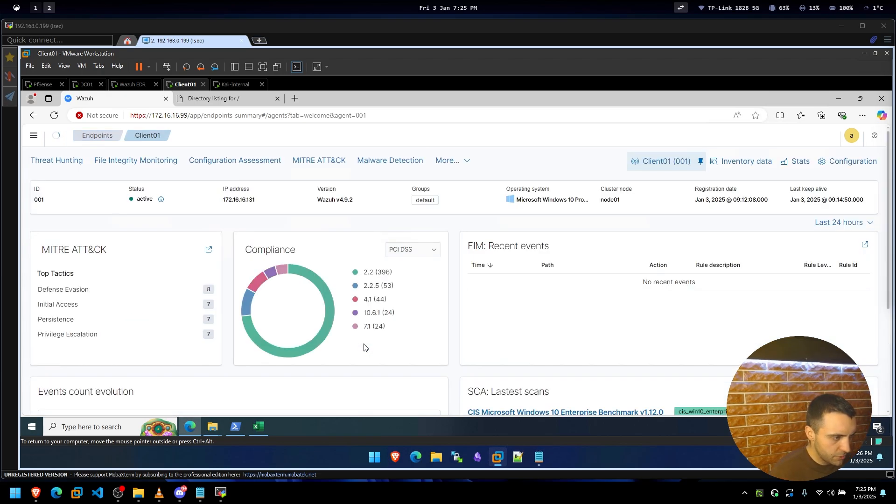
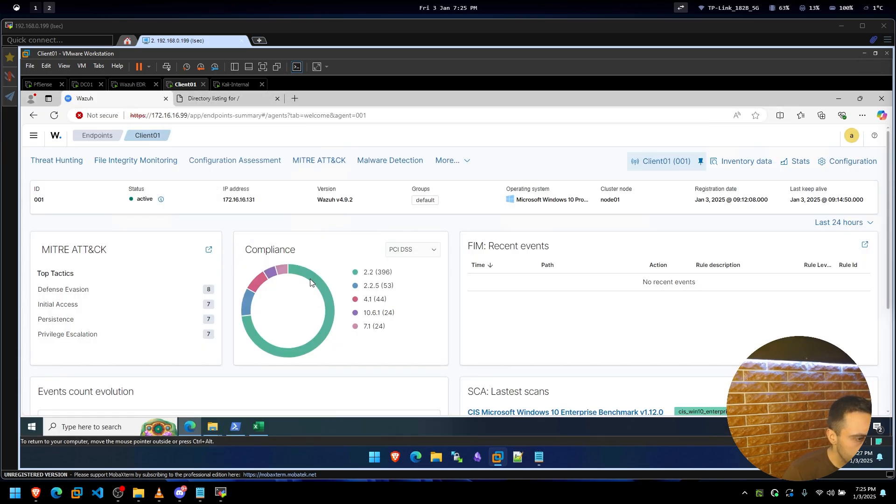
# Open the File Integrity Monitoring dashboard for Client01 from the Wazuh navigation menu.
pyautogui.scroll(-3, 310, 283)
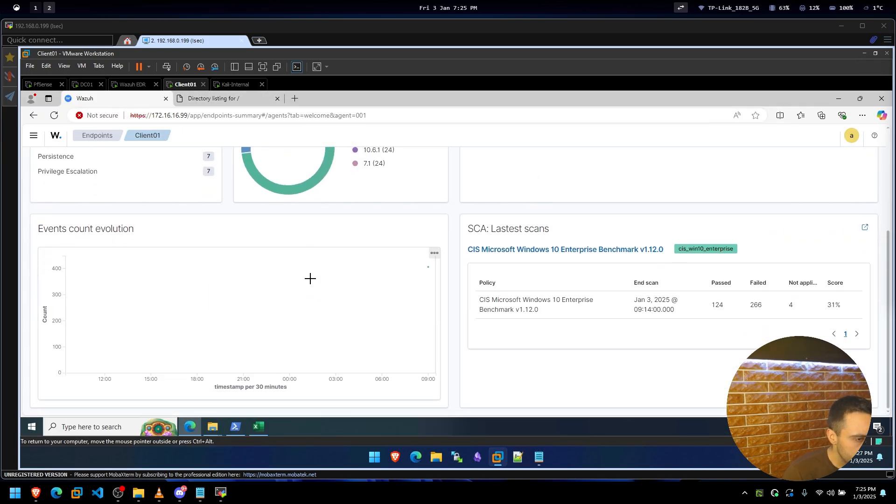
pyautogui.scroll(3, 310, 278)
pyautogui.click(34, 136)
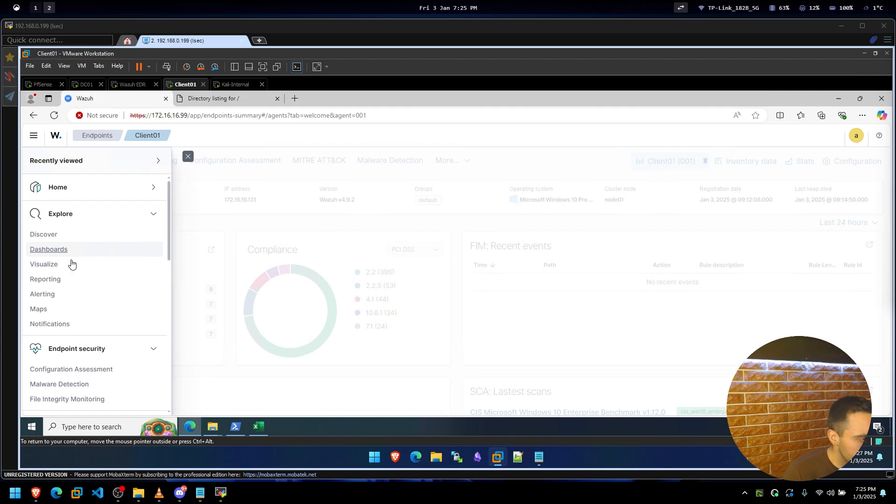
pyautogui.scroll(-3, 69, 298)
pyautogui.click(68, 306)
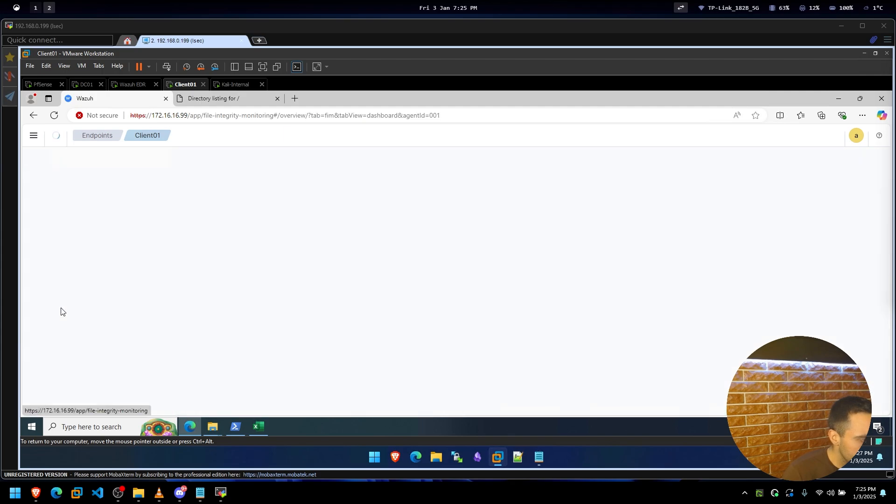
# Reopen the Wazuh navigation menu and look through the Endpoint security entries.
pyautogui.click(34, 136)
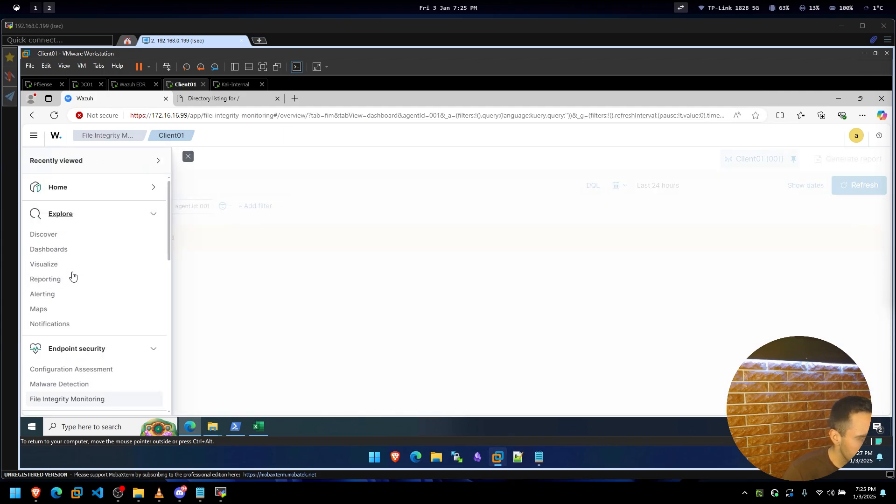
pyautogui.scroll(-5, 72, 280)
pyautogui.scroll(3, 74, 295)
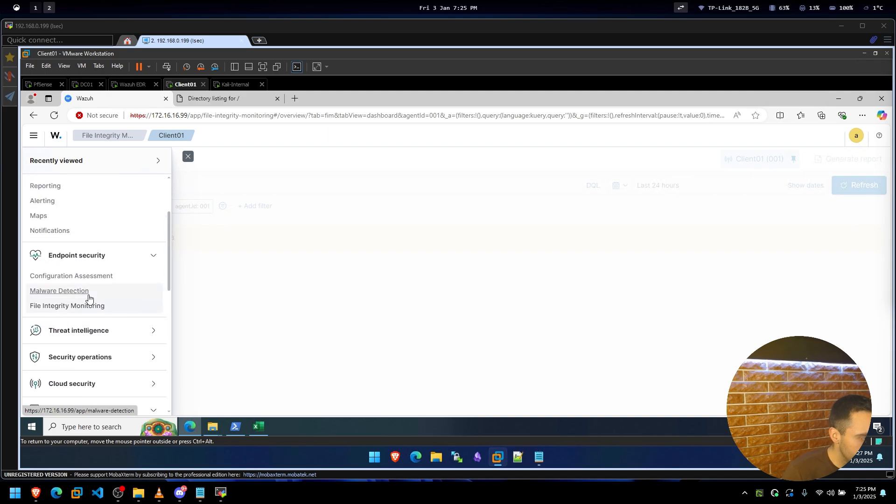
# Switch to Malware Detection for Client01 and try the change-all-filters options.
pyautogui.click(75, 292)
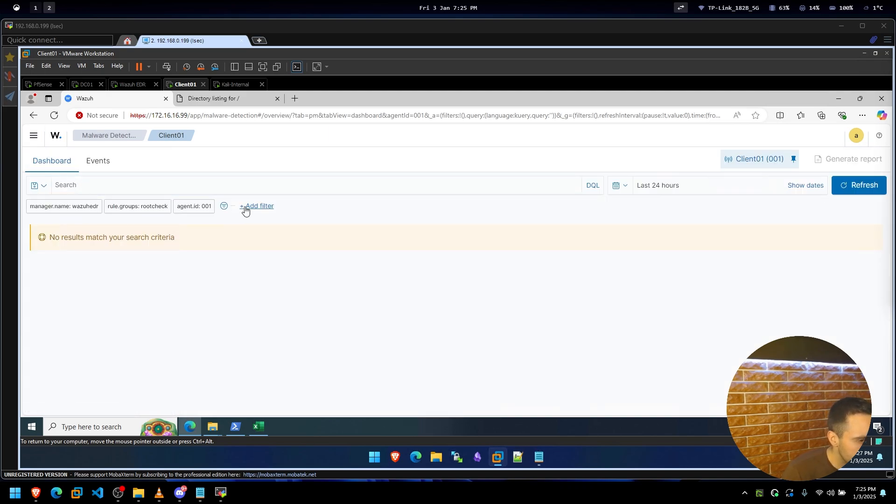
pyautogui.click(225, 207)
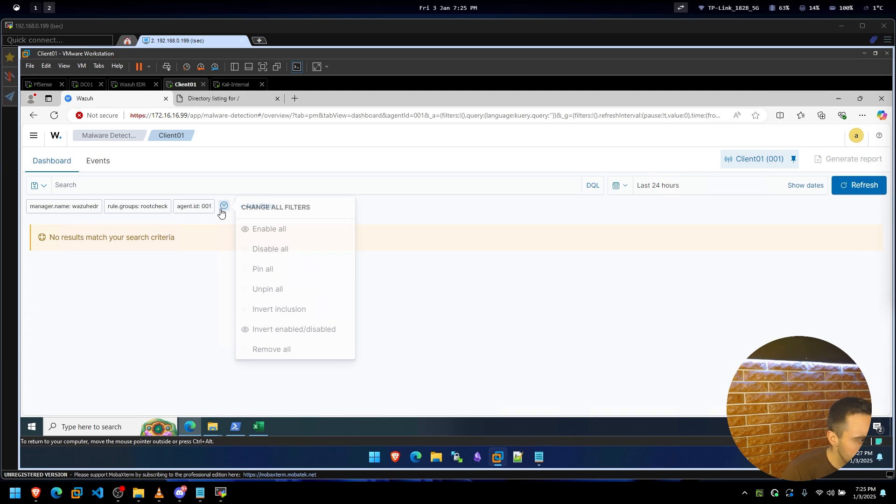
pyautogui.click(245, 231)
pyautogui.click(224, 206)
pyautogui.click(220, 243)
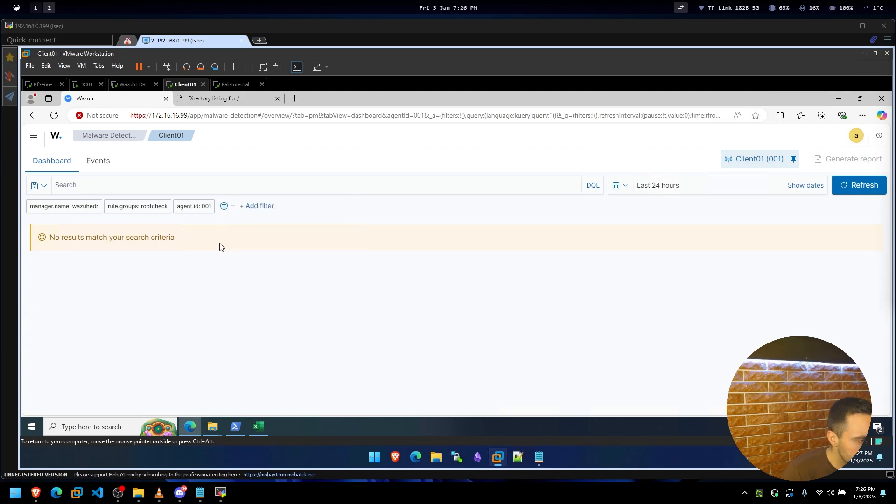
# Check saved queries, refresh the malware results, view Events, then return to Dashboard.
pyautogui.click(46, 187)
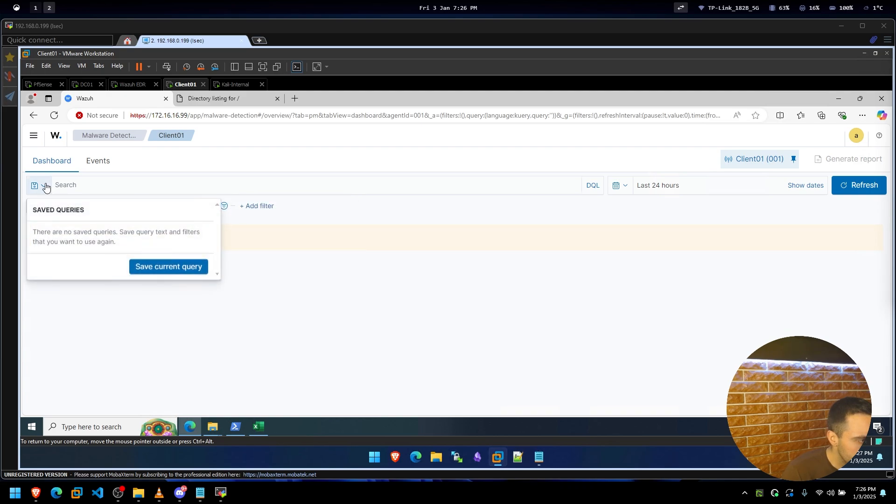
pyautogui.click(46, 187)
pyautogui.click(868, 192)
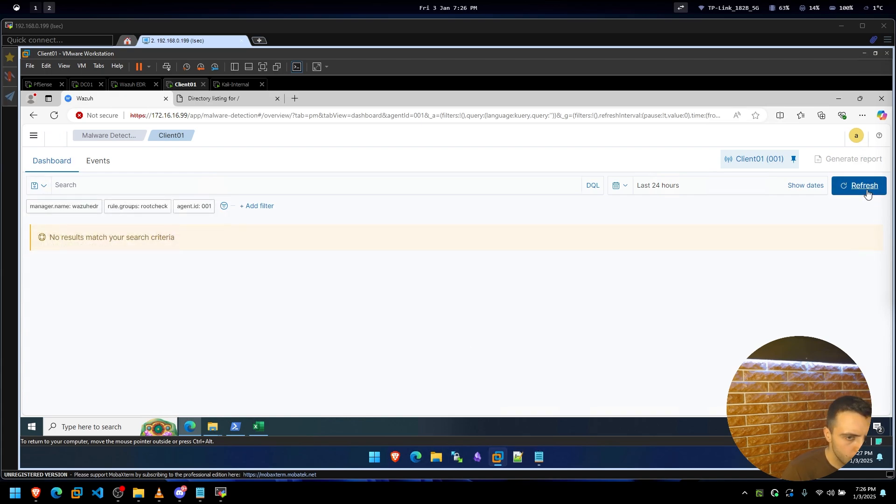
pyautogui.click(530, 185)
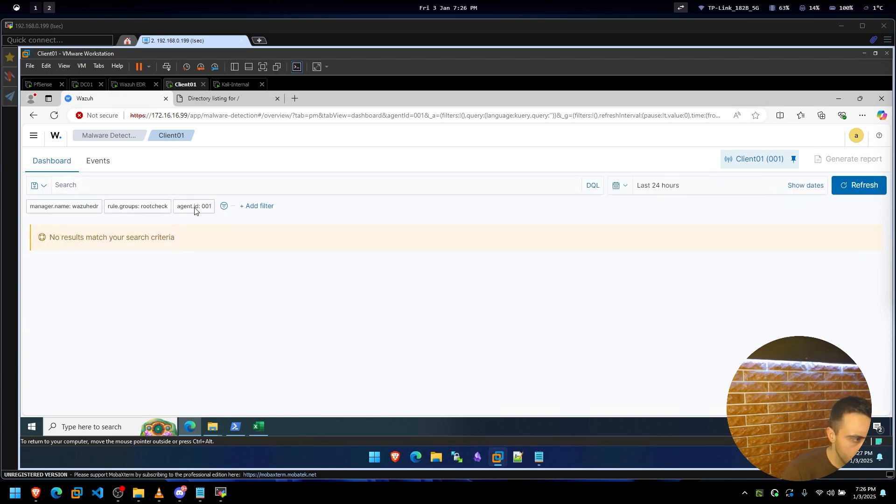
pyautogui.doubleClick(129, 206)
pyautogui.click(88, 161)
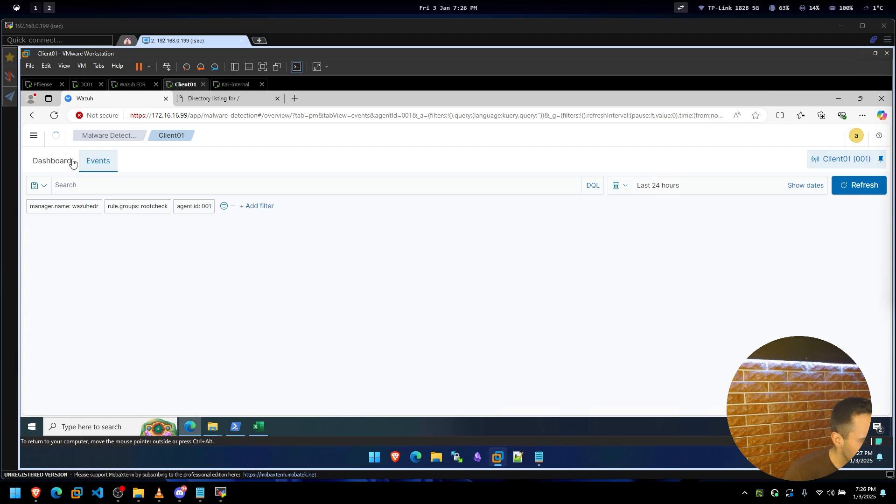
pyautogui.click(69, 162)
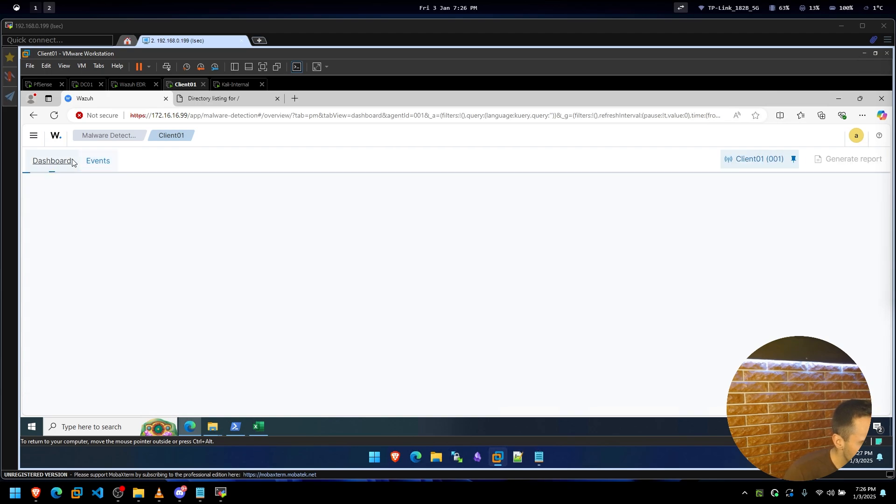
# Launch a new Windows PowerShell from a 'power' Start search and snap it right.
pyautogui.click(237, 426)
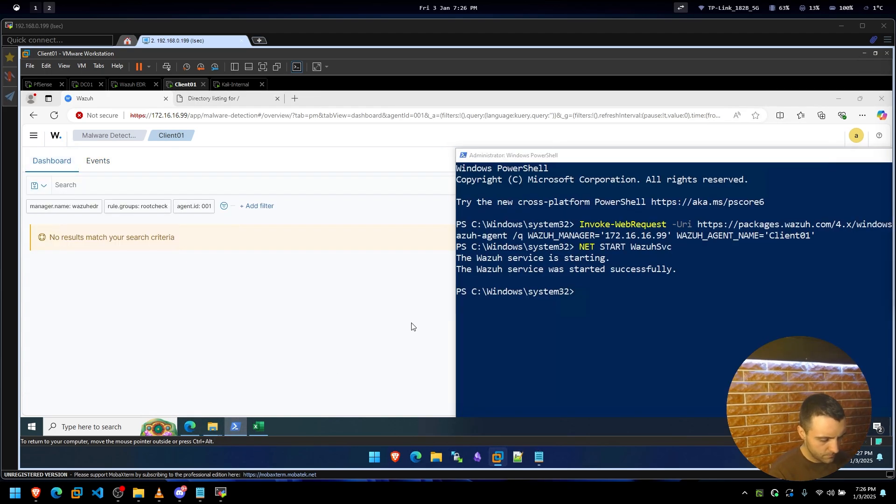
pyautogui.press('super')
pyautogui.write('powers')
pyautogui.press('Return')
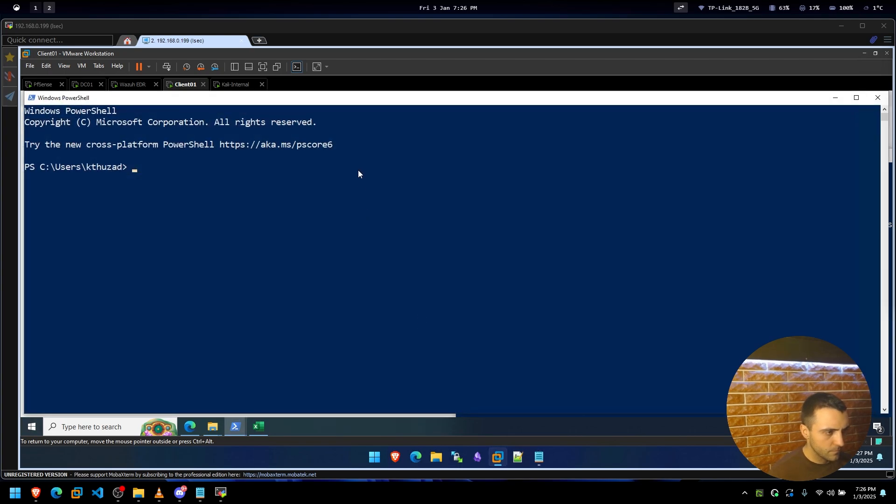
pyautogui.press('super+Right')
# Change into the Downloads folder with 'cd .\Downloads\' and list it with 'ls'.
pyautogui.click(553, 177)
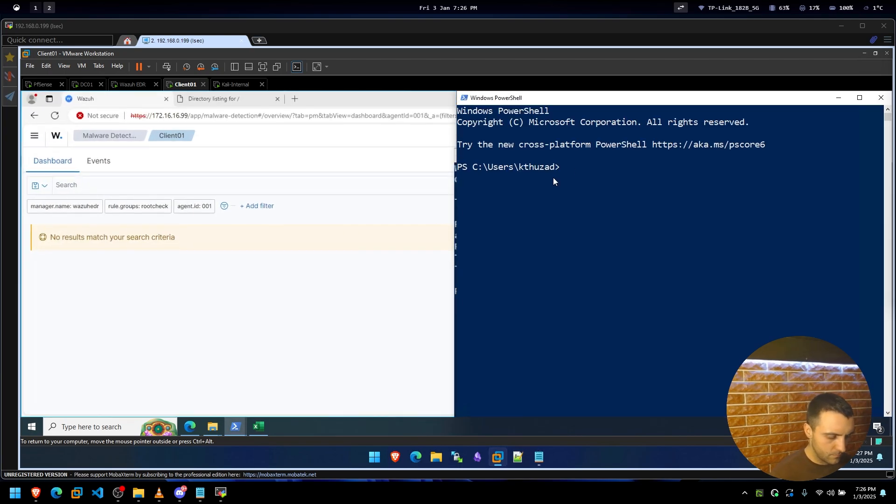
pyautogui.write('cd .\\Downloads\\')
pyautogui.press('Return')
pyautogui.write('ls')
pyautogui.press('Return')
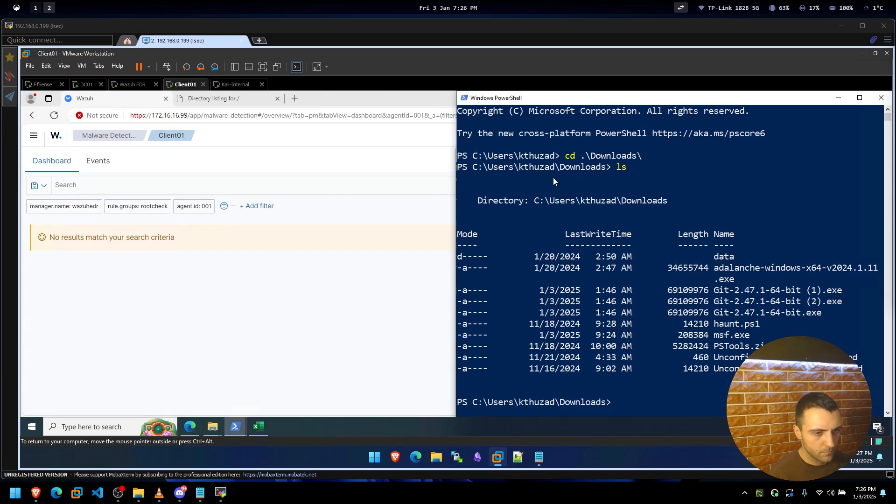
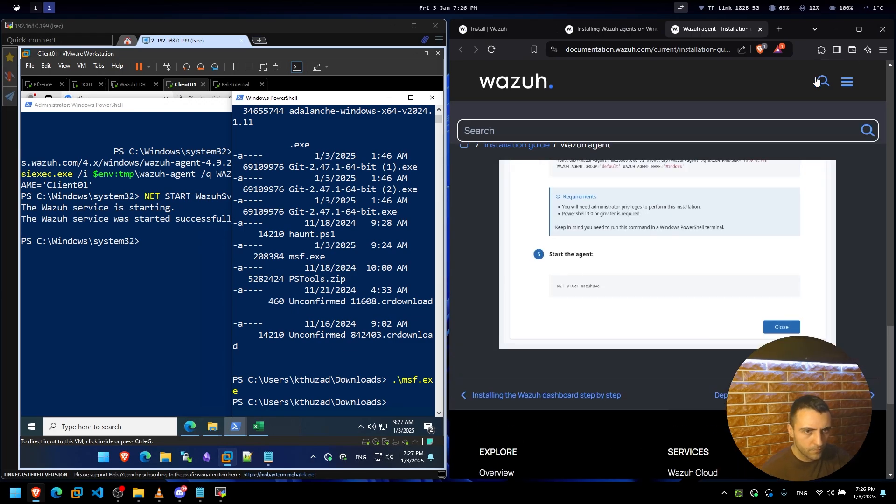
# Search the Wazuh documentation for 'edr'.
pyautogui.click(633, 126)
pyautogui.write('edr')
pyautogui.press('Return')
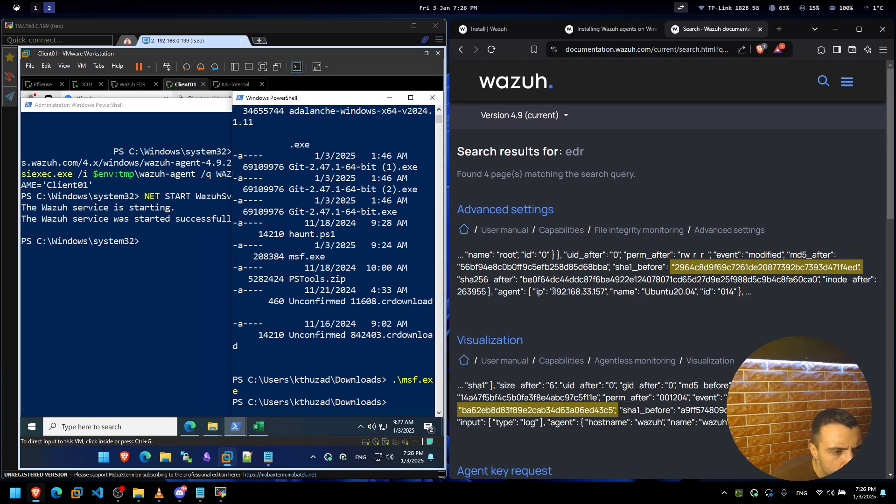
# Review the edr search results, then open the Wazuh XDR product page from the footer.
pyautogui.scroll(-10, 530, 284)
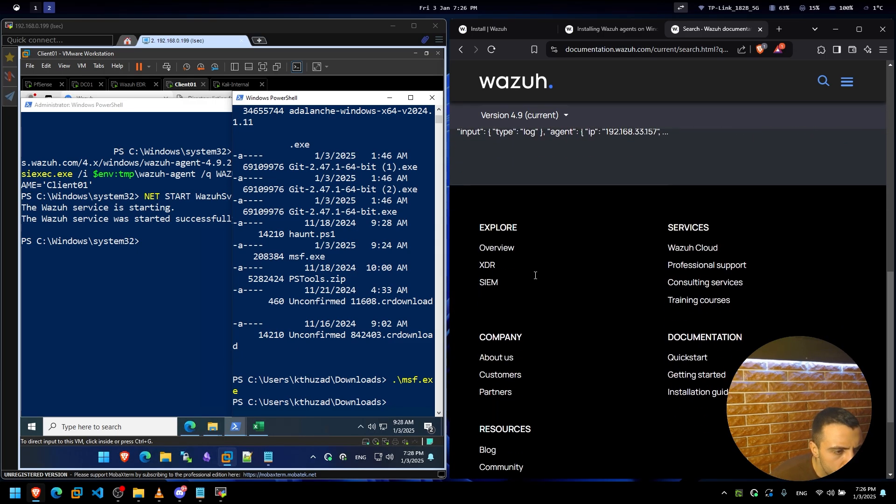
pyautogui.scroll(6, 527, 266)
pyautogui.scroll(4, 526, 266)
pyautogui.scroll(-8, 512, 357)
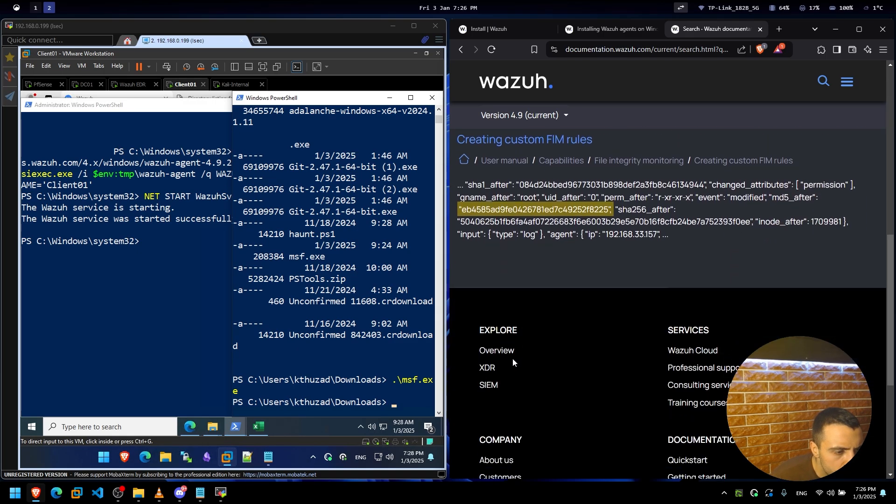
pyautogui.click(488, 369)
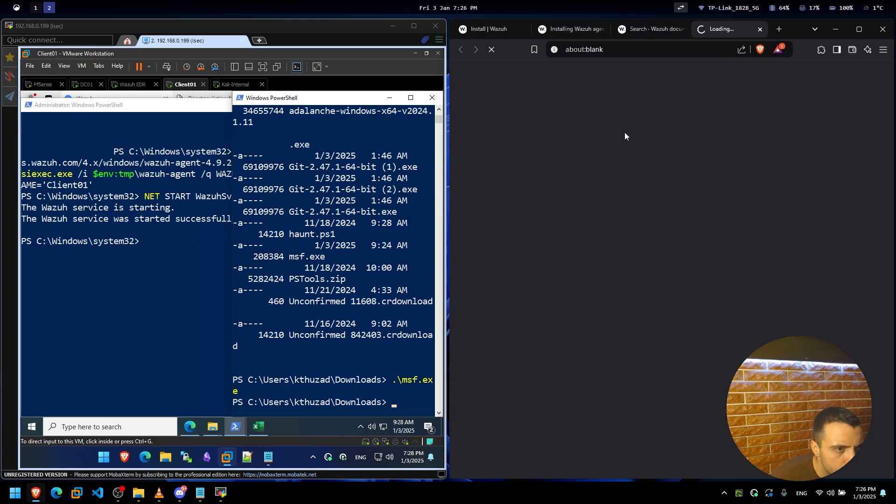
# Browse the XDR page's Capabilities and Features, expand Threat hunting, then return to Client01.
pyautogui.scroll(-4, 642, 266)
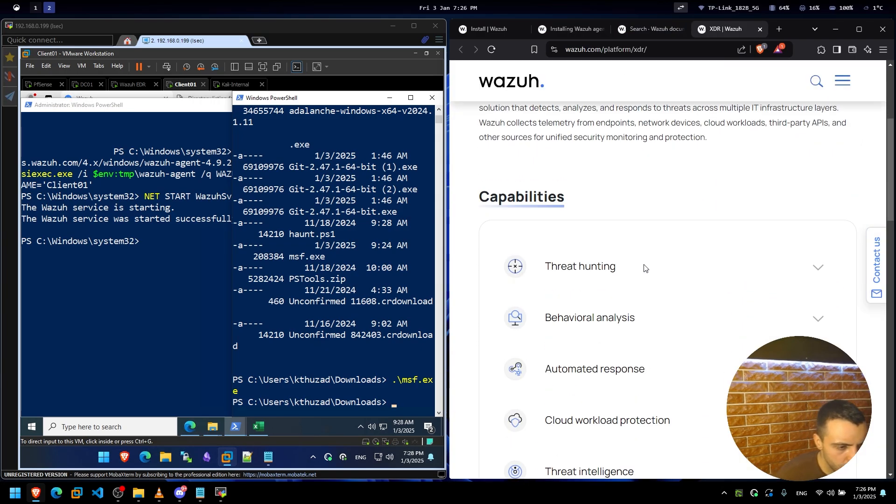
pyautogui.scroll(-10, 646, 262)
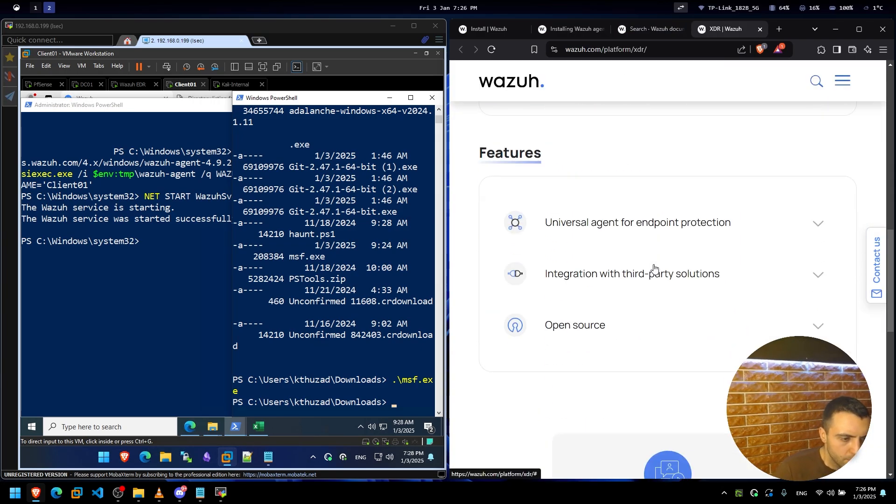
pyautogui.scroll(-6, 649, 253)
pyautogui.scroll(12, 611, 245)
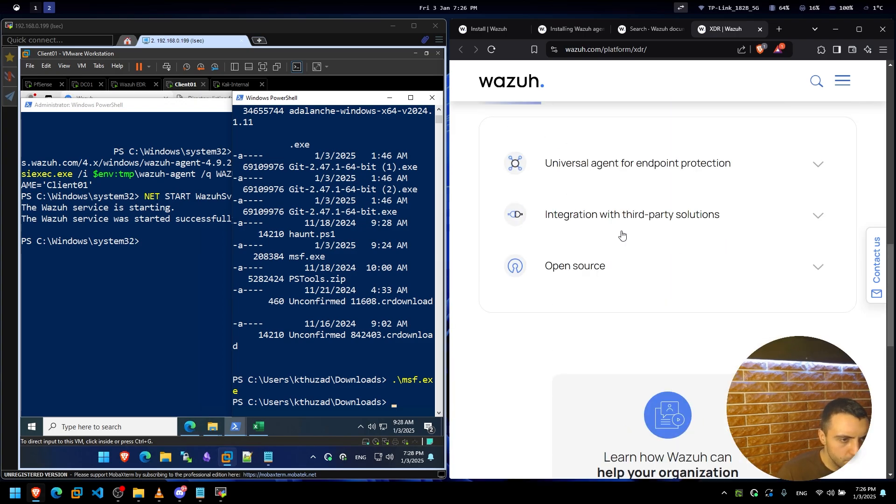
pyautogui.scroll(3, 619, 236)
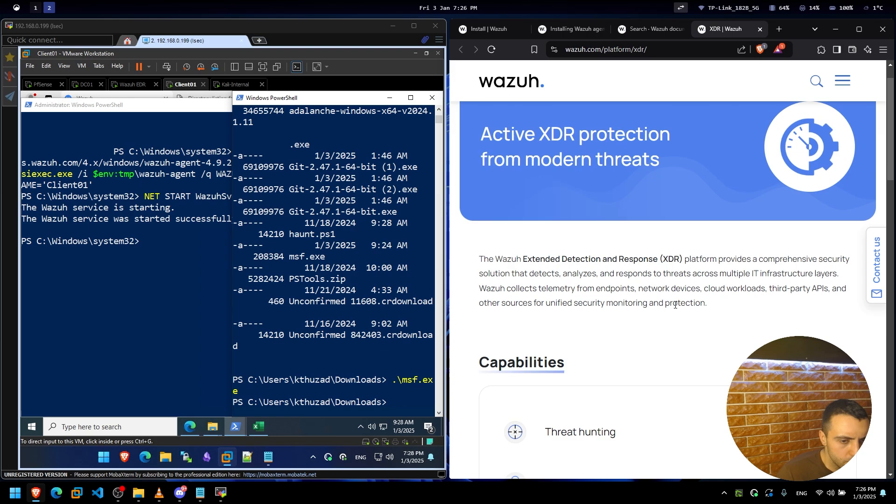
pyautogui.scroll(-3, 583, 318)
pyautogui.scroll(-1, 588, 327)
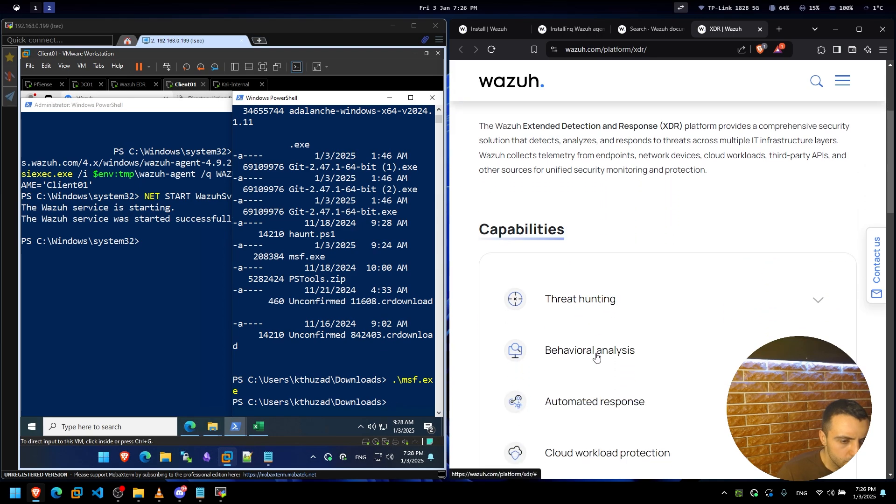
pyautogui.click(587, 262)
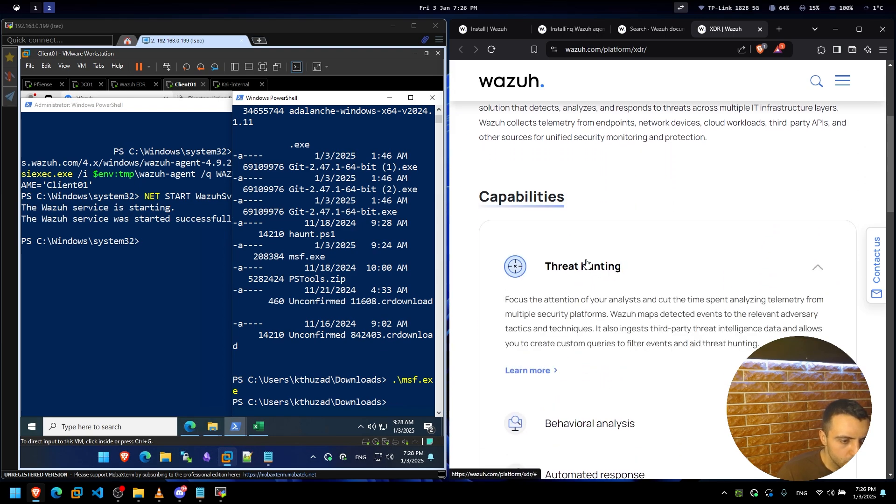
pyautogui.click(222, 266)
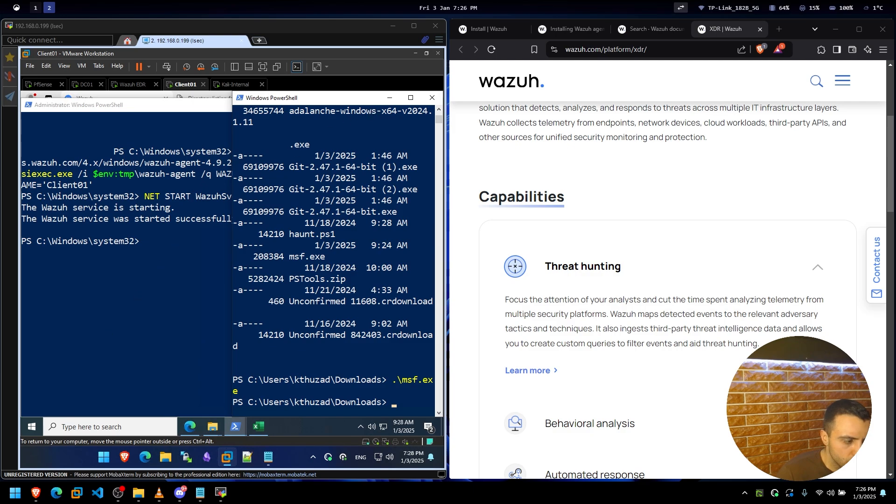
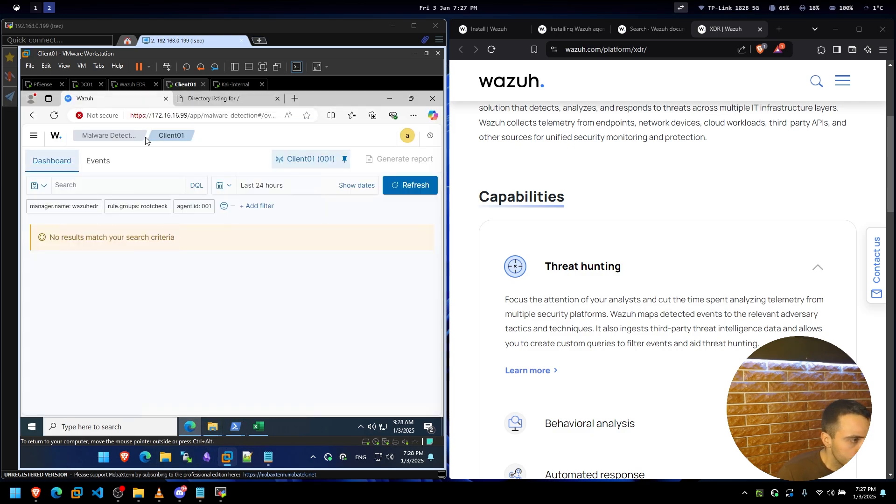
# Open Threat intelligence > Threat Hunting and refresh its alert data.
pyautogui.click(33, 135)
pyautogui.scroll(-3, 89, 303)
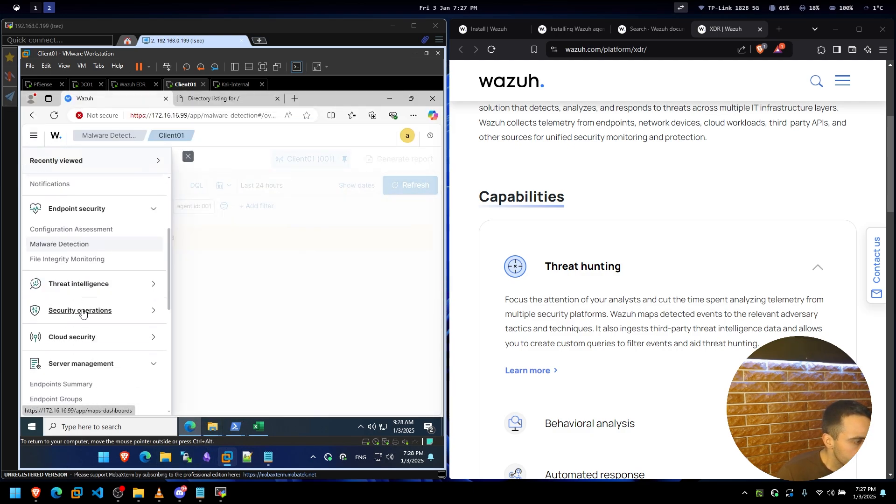
pyautogui.click(81, 284)
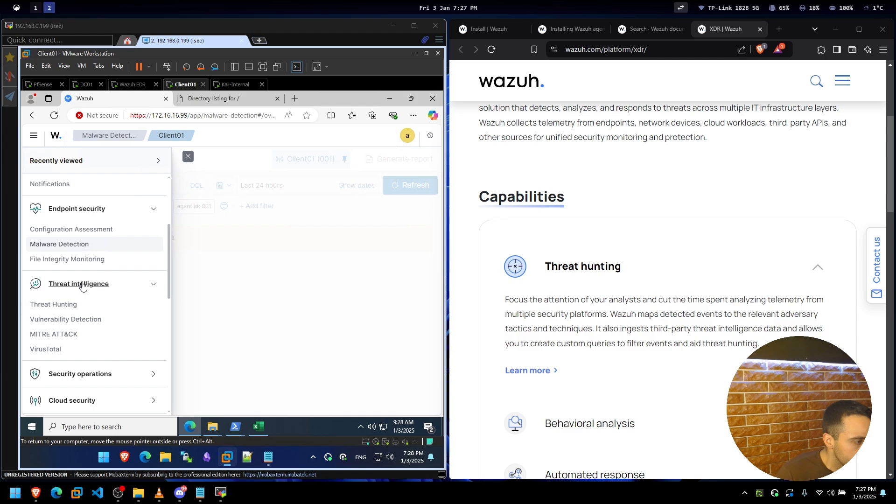
pyautogui.click(54, 304)
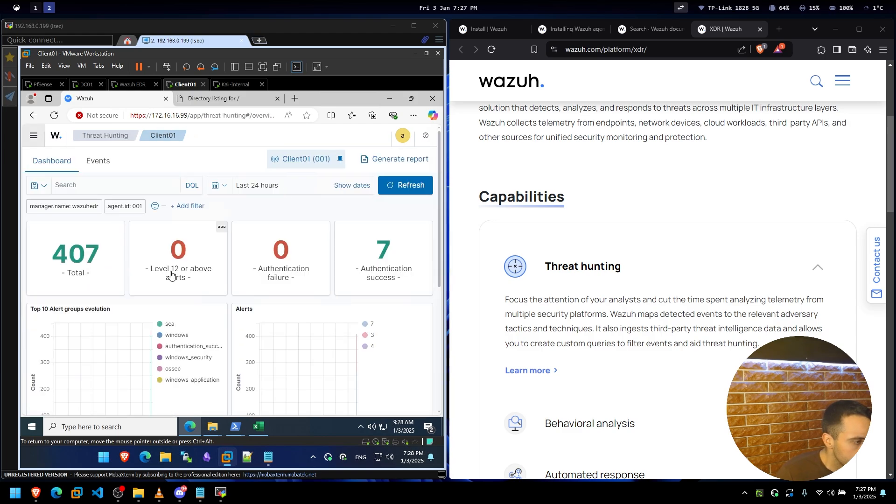
pyautogui.click(403, 193)
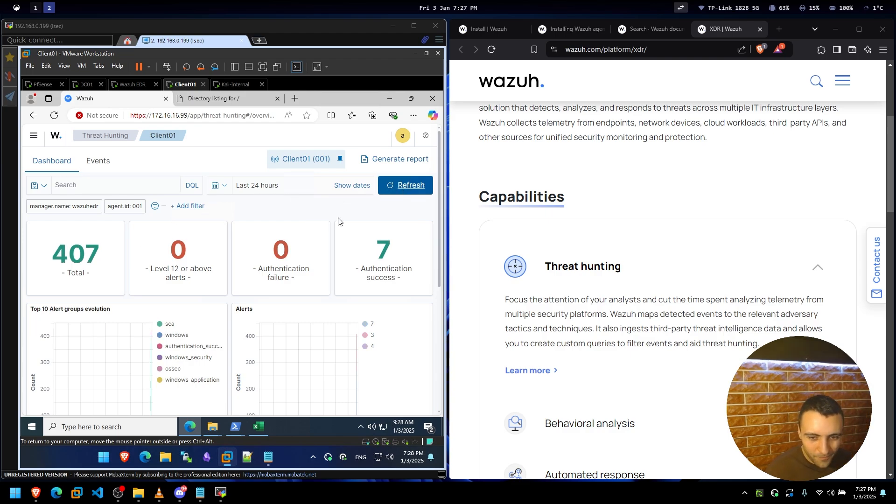
pyautogui.scroll(-5, 206, 286)
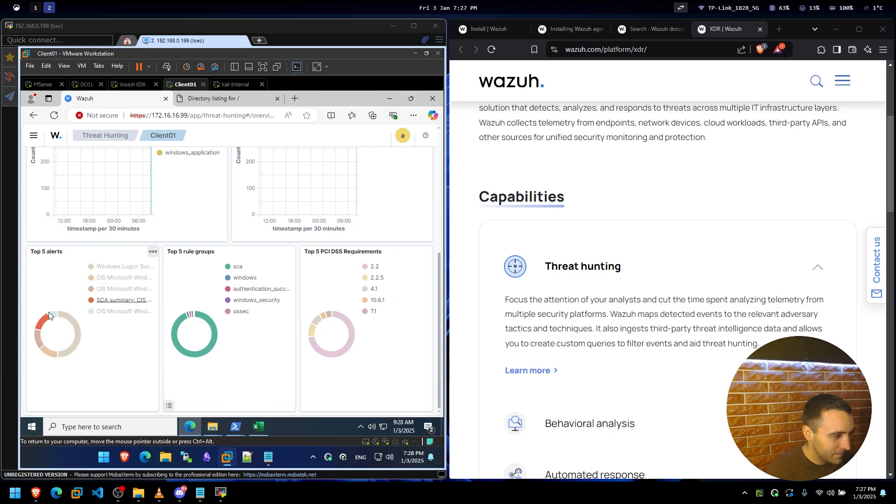
pyautogui.scroll(5, 314, 298)
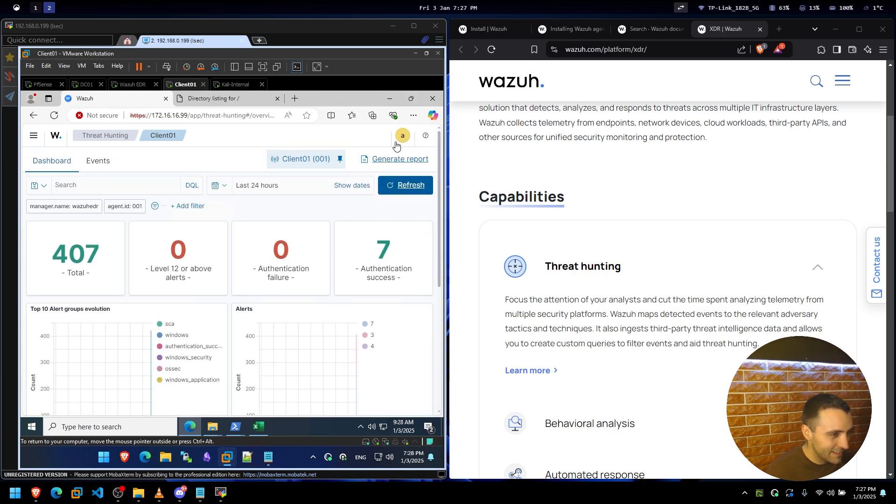
# Browse Client01's individual Events list, then return to the Threat Hunting summary.
pyautogui.click(95, 162)
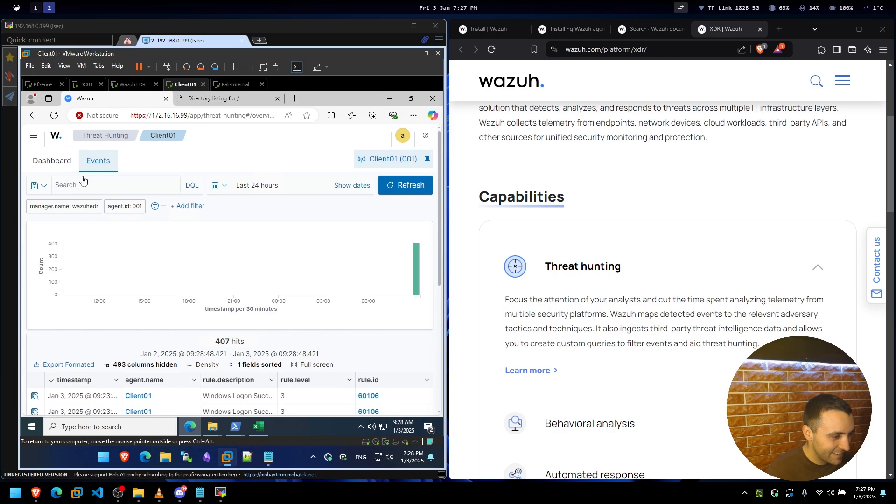
pyautogui.scroll(-5, 244, 317)
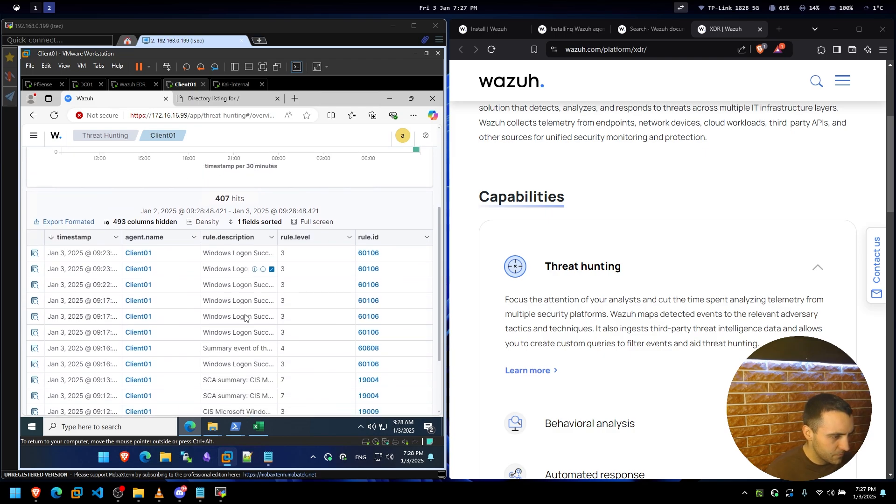
pyautogui.scroll(5, 244, 317)
pyautogui.scroll(-3, 238, 322)
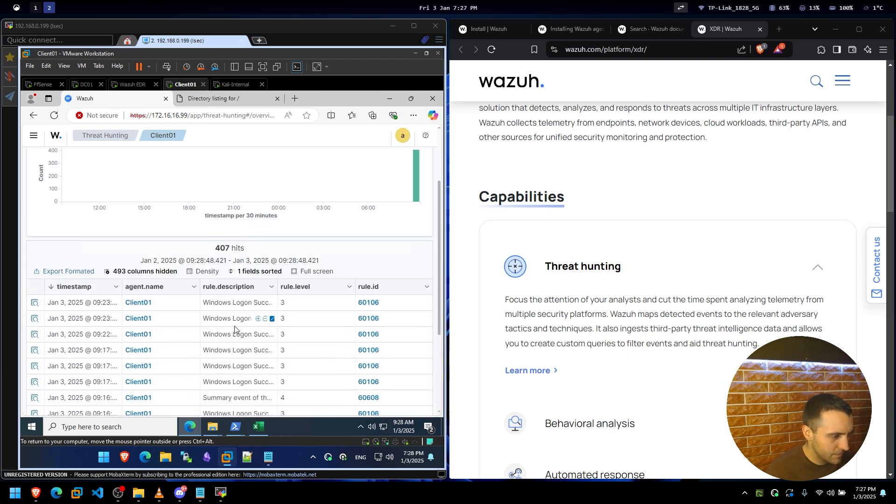
pyautogui.scroll(4, 234, 326)
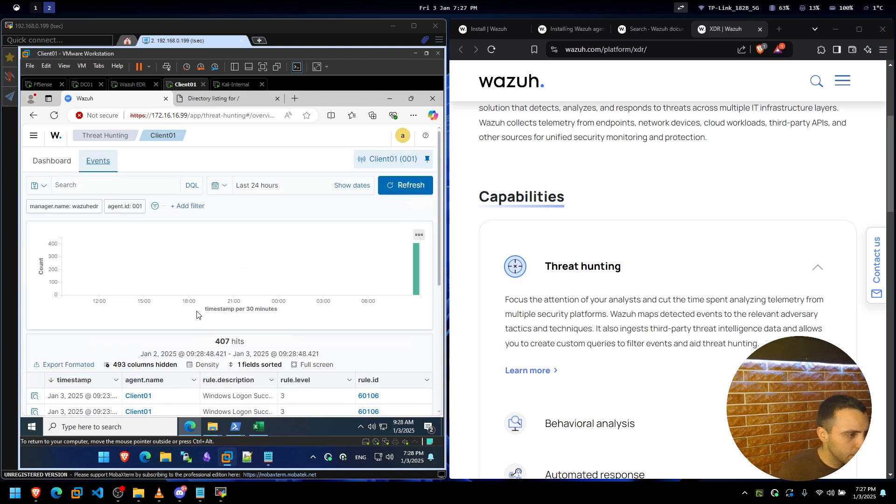
pyautogui.click(47, 160)
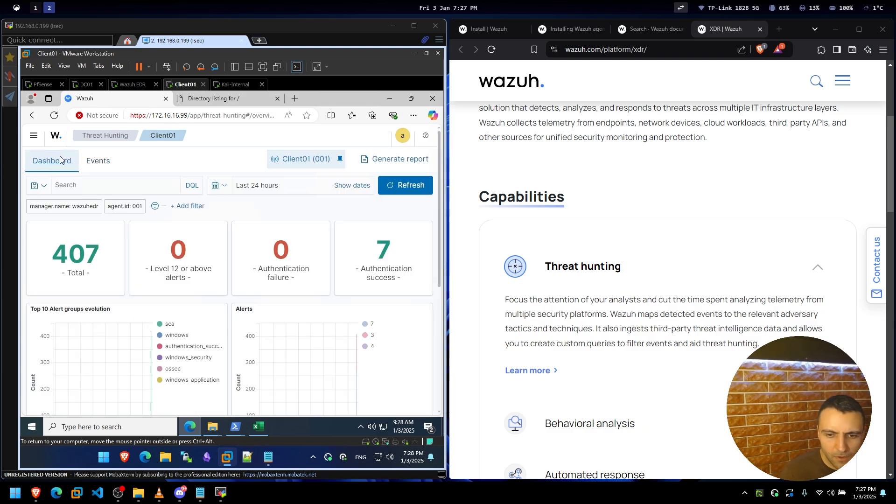
pyautogui.scroll(-5, 67, 205)
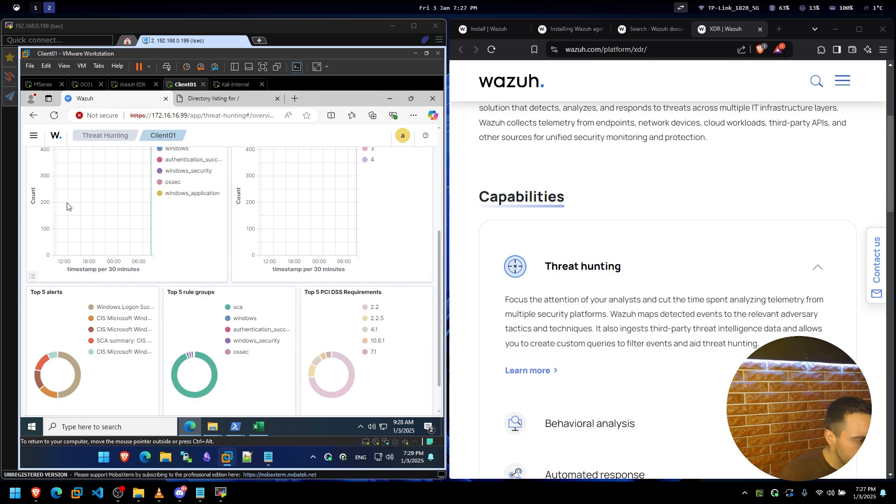
# Scroll through the Vulnerability Detection severity charts, then open Client01's endpoint summary page.
pyautogui.scroll(5, 68, 206)
pyautogui.click(35, 137)
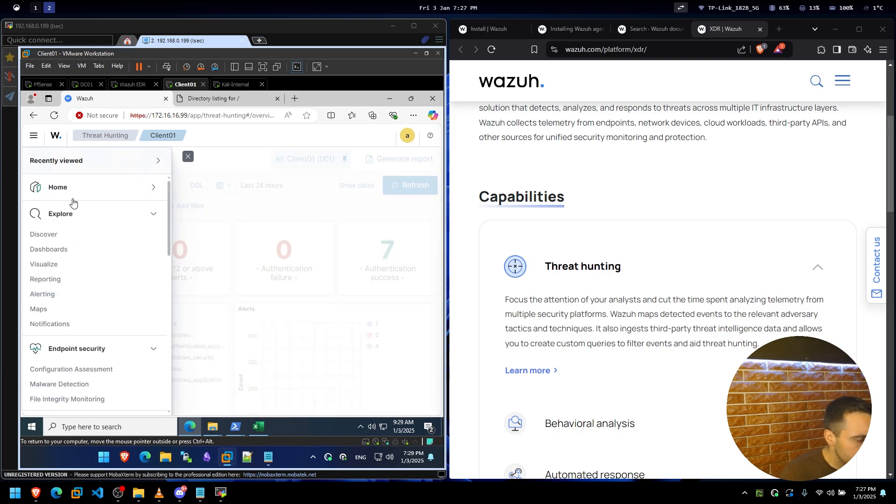
pyautogui.scroll(-3, 78, 313)
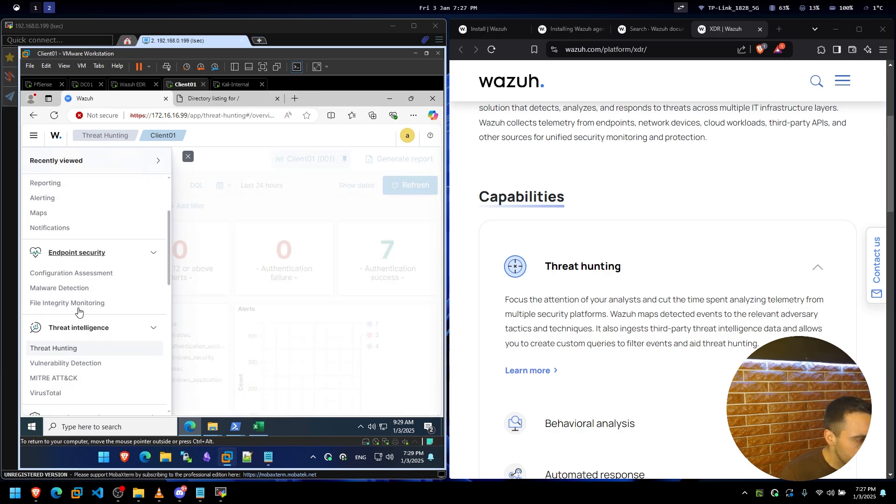
pyautogui.click(77, 322)
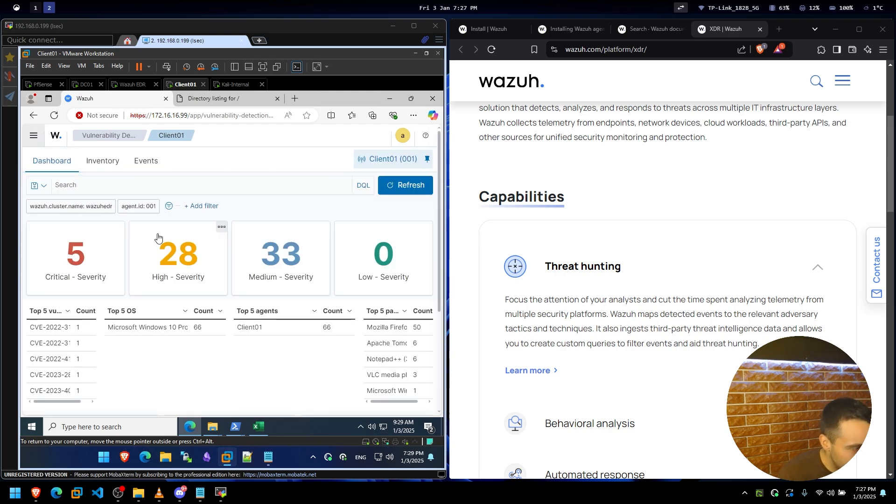
pyautogui.scroll(-1, 112, 243)
pyautogui.scroll(-2, 103, 245)
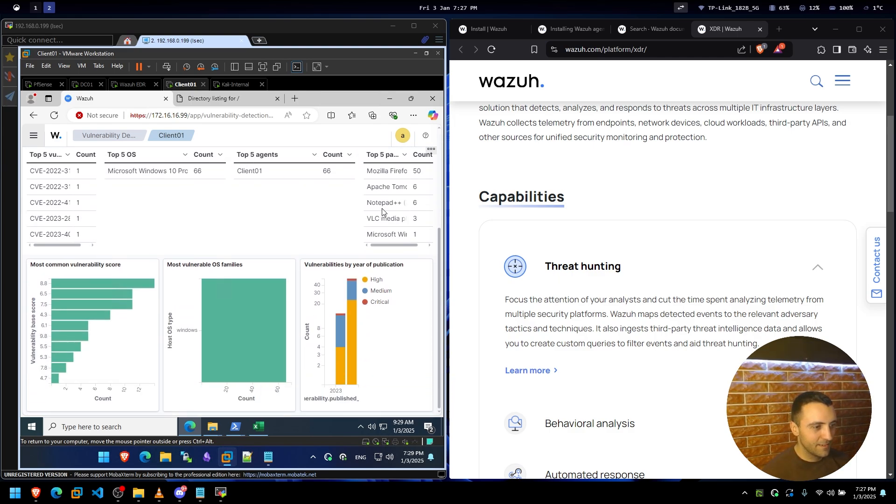
pyautogui.scroll(3, 191, 311)
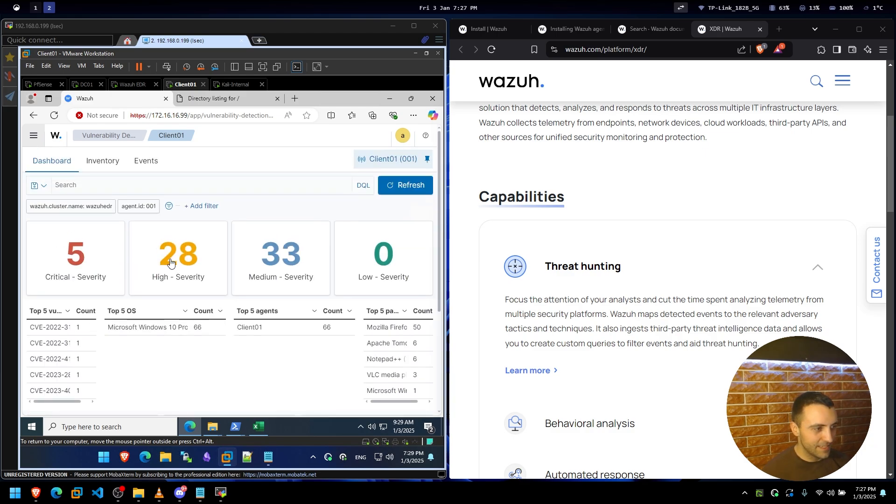
pyautogui.click(166, 138)
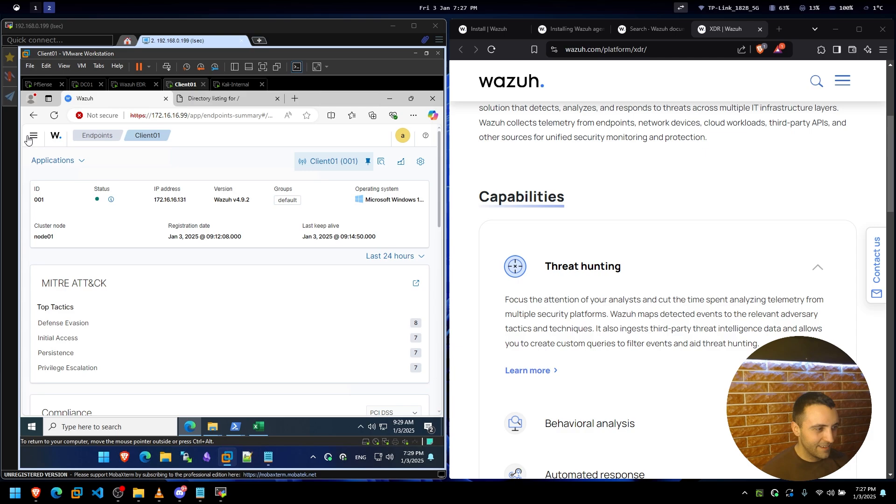
# Open Endpoint security > Malware Detection for Client01 from the Wazuh menu.
pyautogui.click(33, 135)
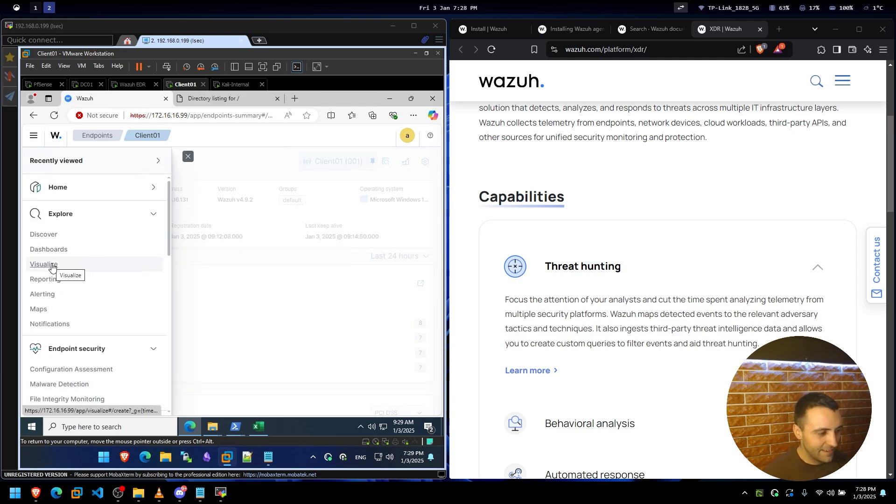
pyautogui.scroll(-3, 98, 308)
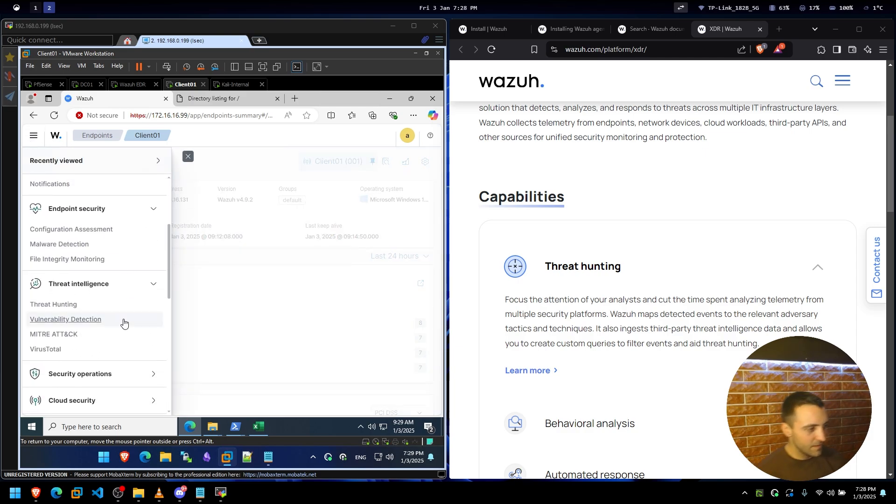
pyautogui.scroll(-2, 90, 325)
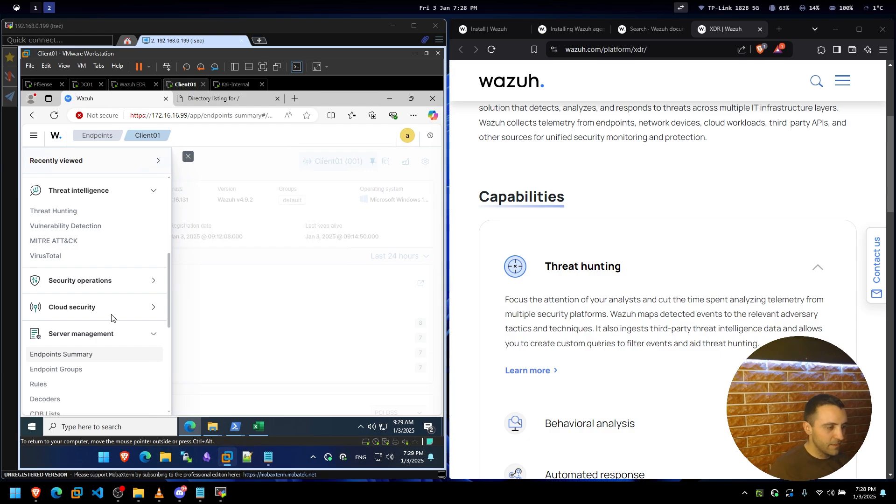
pyautogui.scroll(-2, 93, 308)
pyautogui.scroll(-2, 75, 308)
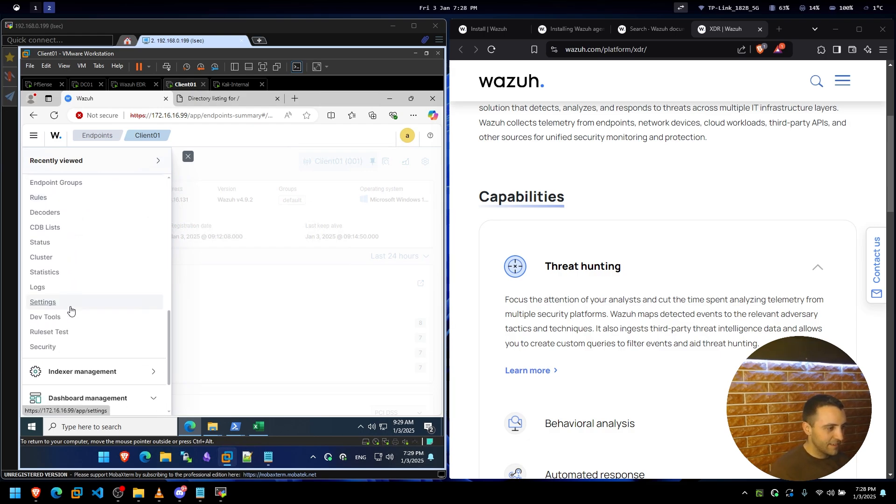
pyautogui.scroll(-2, 70, 311)
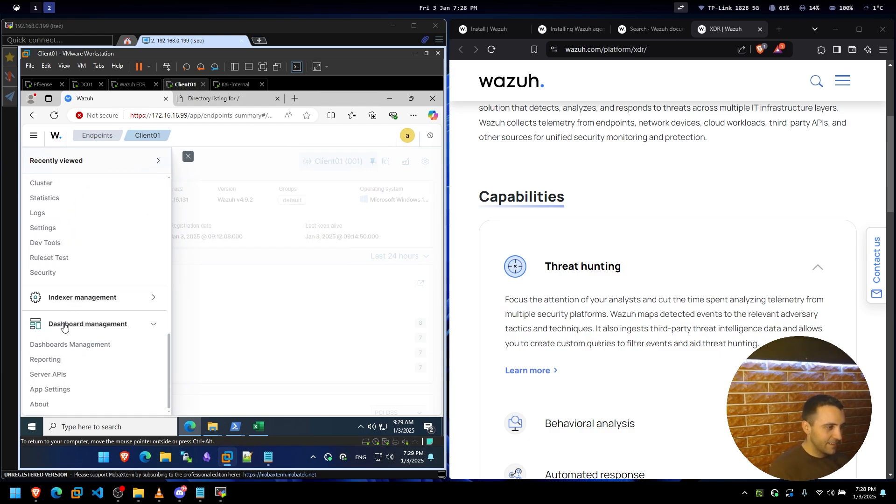
pyautogui.scroll(10, 63, 327)
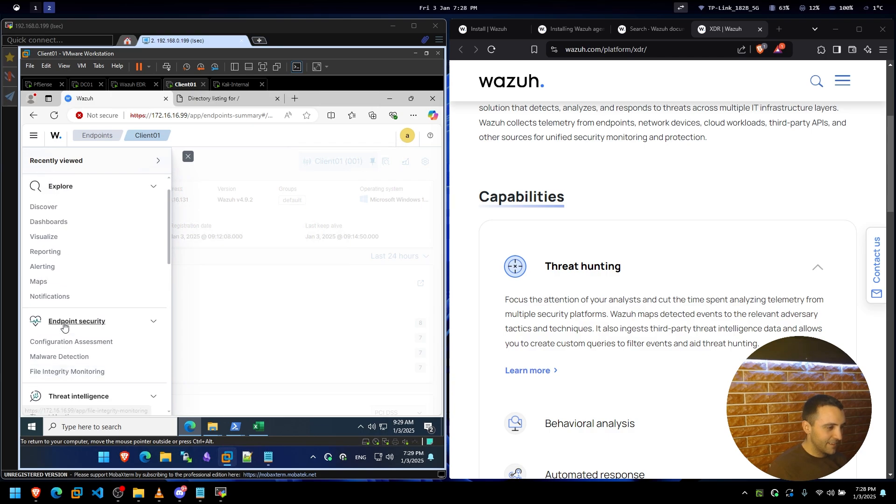
pyautogui.click(81, 357)
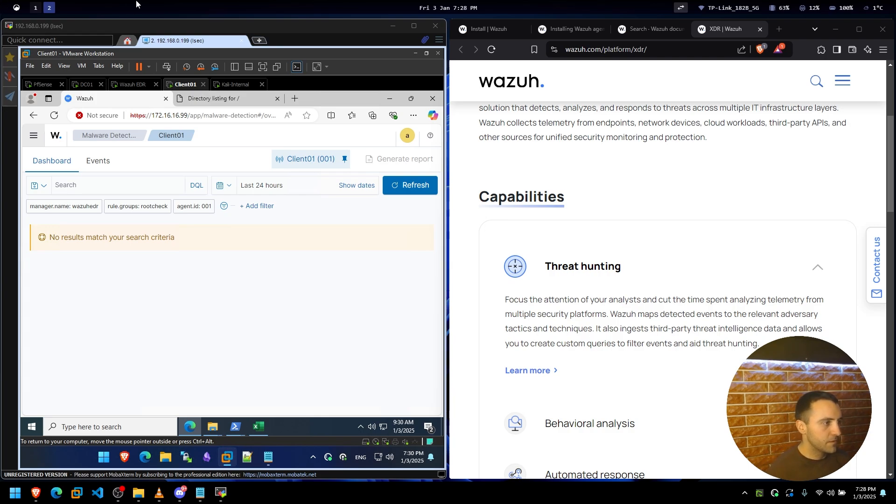
pyautogui.click(29, 66)
pyautogui.click(47, 98)
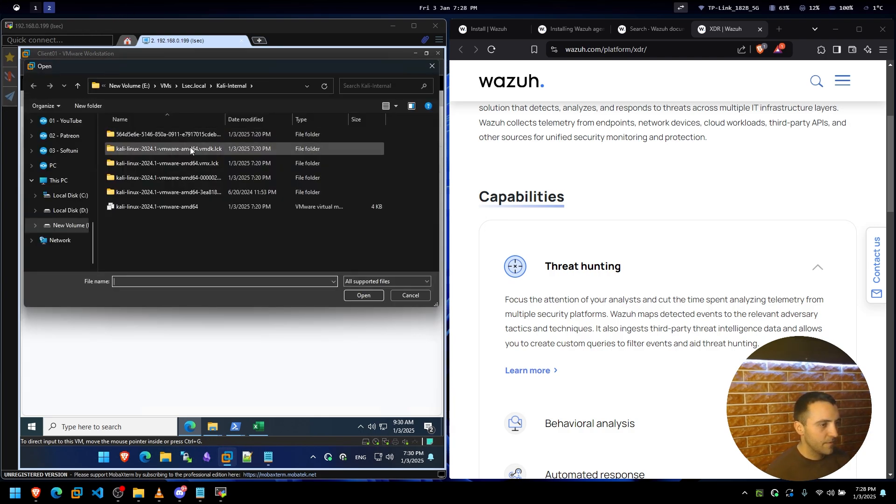
pyautogui.click(165, 89)
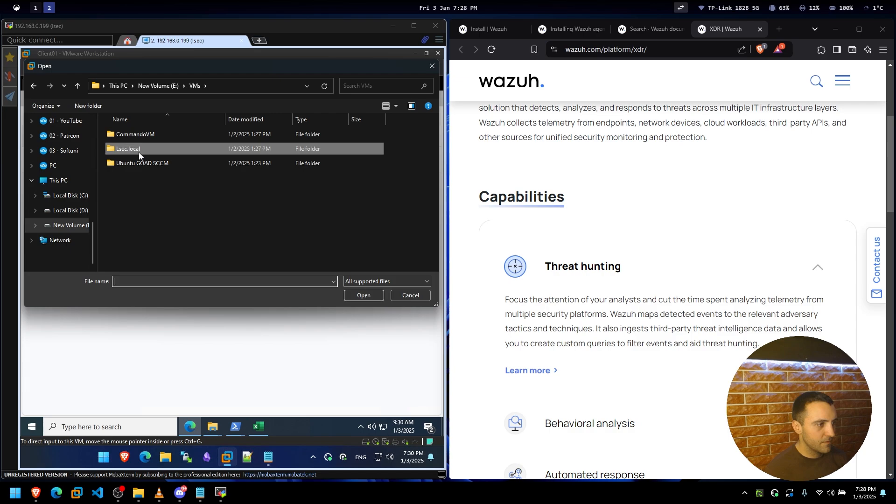
pyautogui.doubleClick(141, 160)
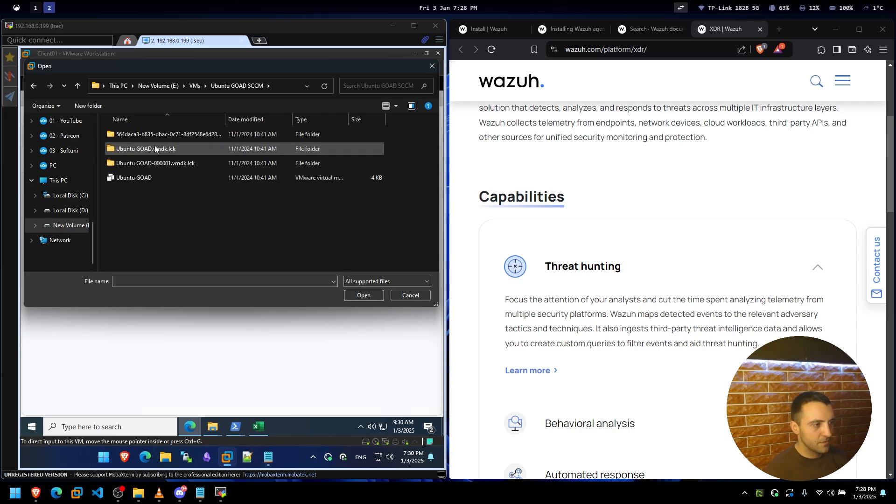
pyautogui.click(393, 293)
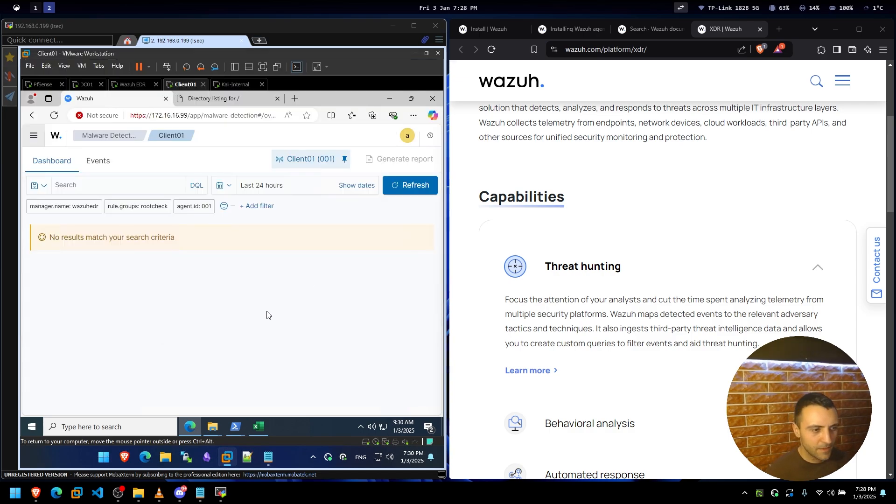
pyautogui.scroll(-10, 552, 343)
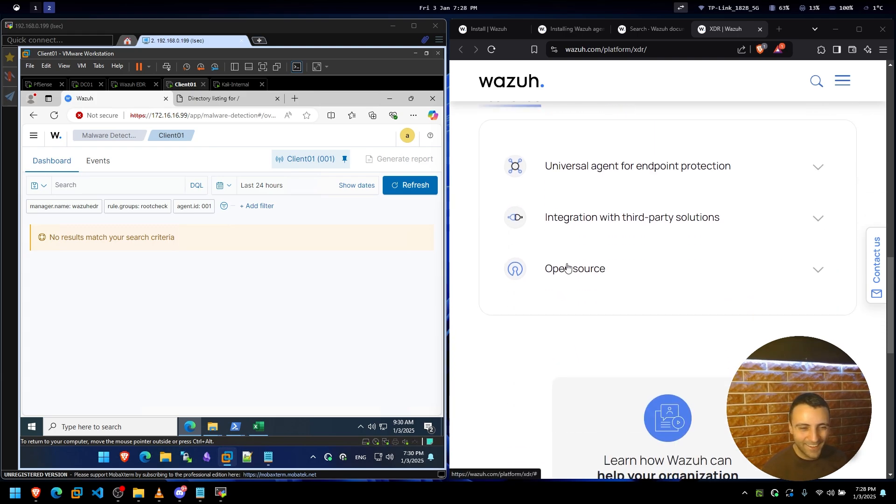
pyautogui.scroll(2, 567, 267)
pyautogui.scroll(-6, 681, 349)
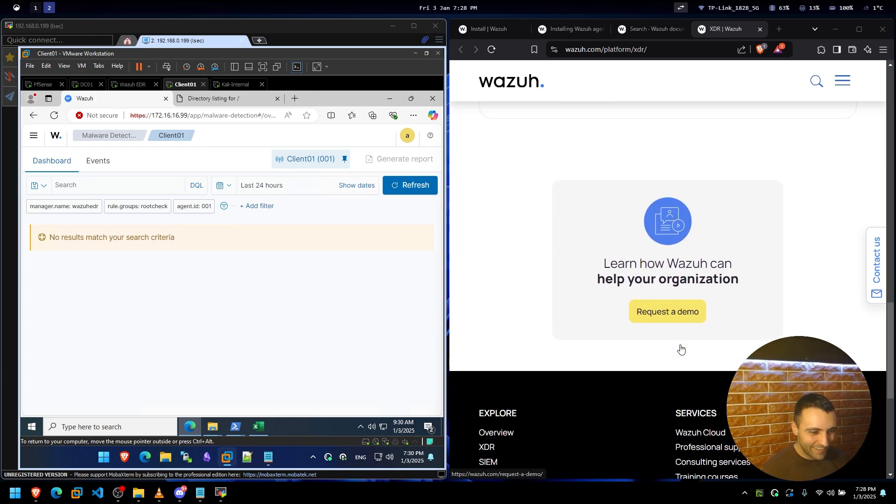
pyautogui.scroll(5, 681, 349)
pyautogui.scroll(-7, 676, 344)
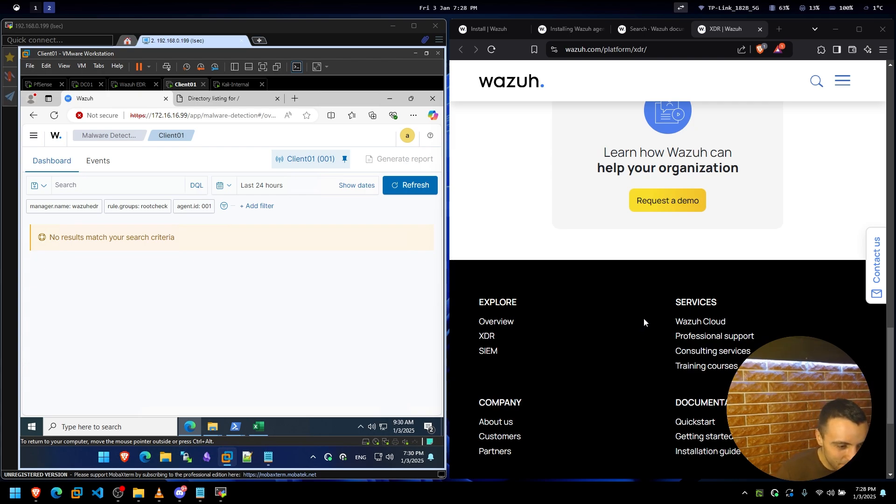
pyautogui.scroll(-4, 644, 321)
pyautogui.scroll(10, 646, 325)
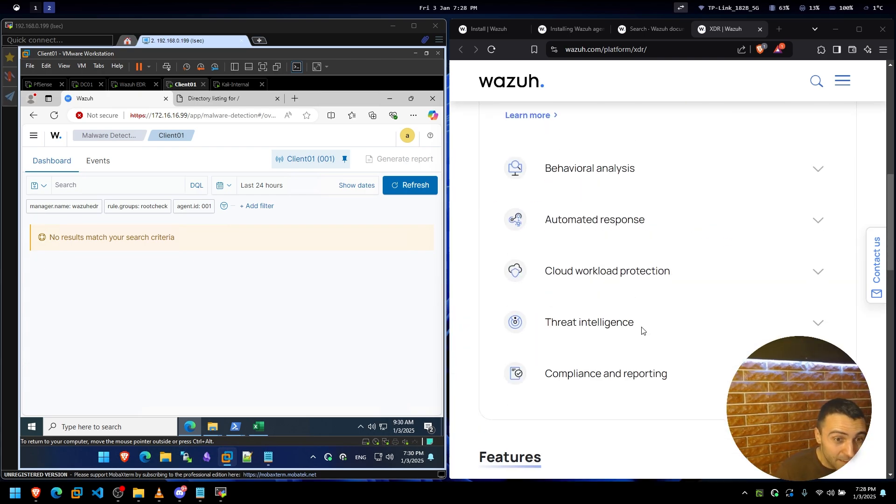
pyautogui.scroll(8, 642, 330)
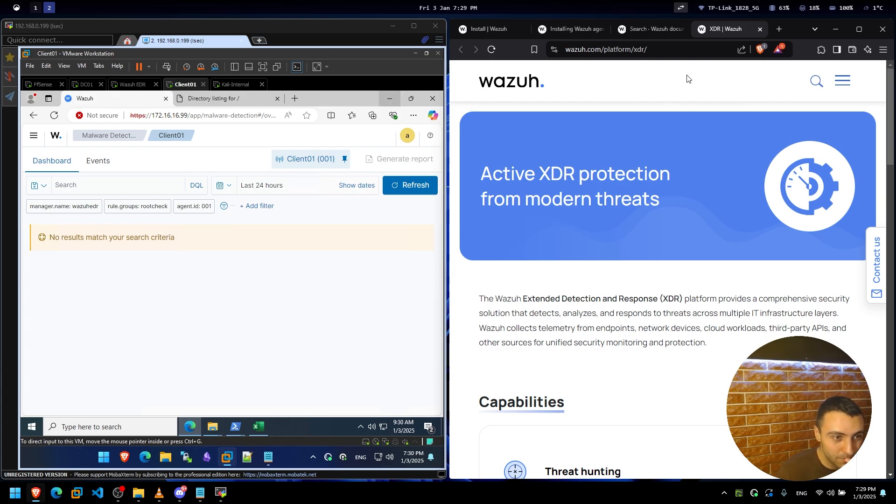
# In the docs tab, rerun the documentation search with 'xdr' instead of 'edr'.
pyautogui.click(646, 29)
pyautogui.scroll(10, 619, 210)
pyautogui.hotkey('alt', 'Left')
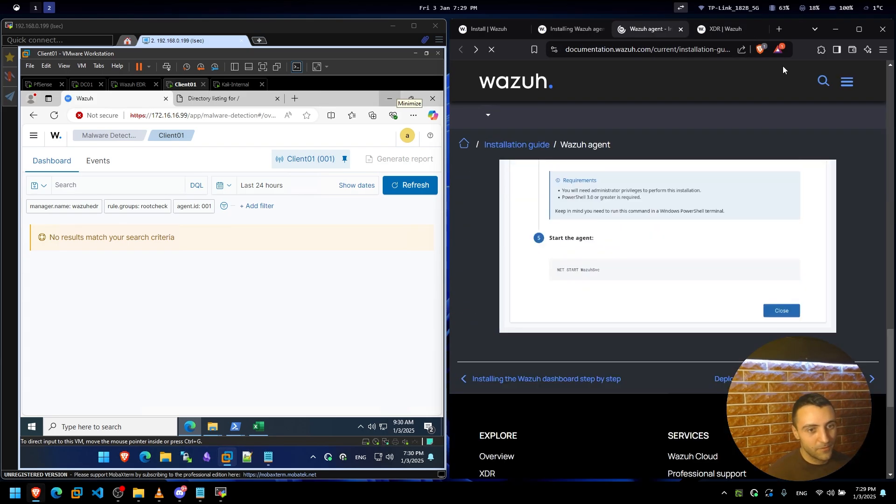
pyautogui.click(819, 78)
pyautogui.press('Home')
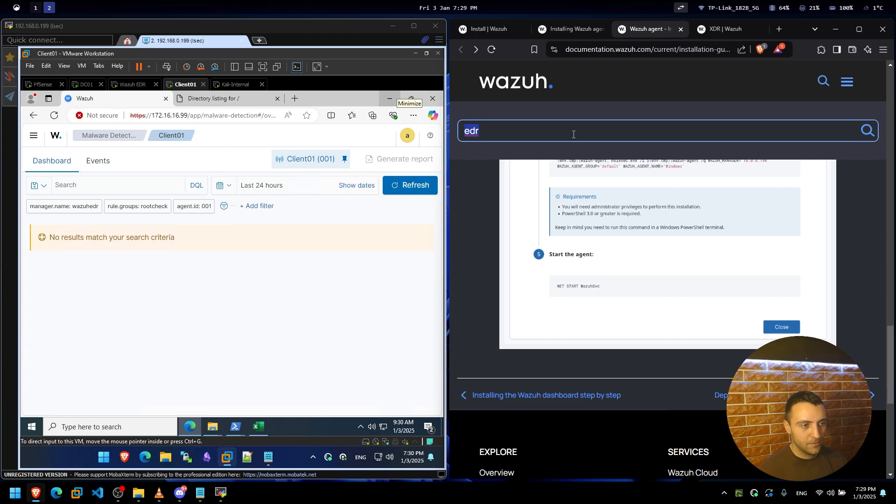
pyautogui.press('Delete')
pyautogui.write('x')
pyautogui.press('Return')
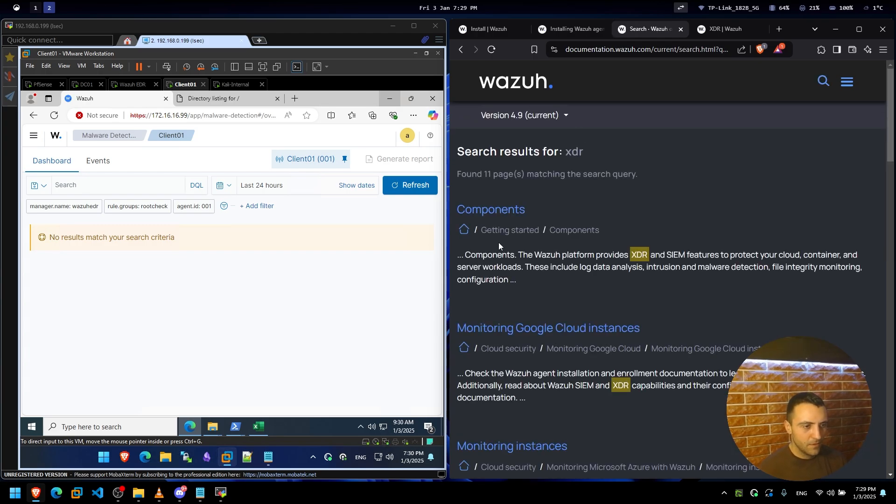
# Open the Components search result and read through the page.
pyautogui.click(467, 210)
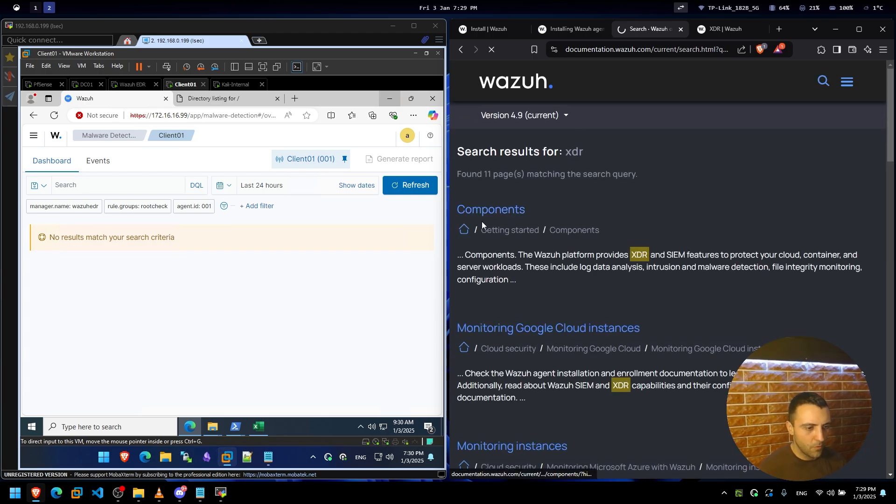
pyautogui.scroll(-4, 499, 233)
pyautogui.scroll(4, 527, 247)
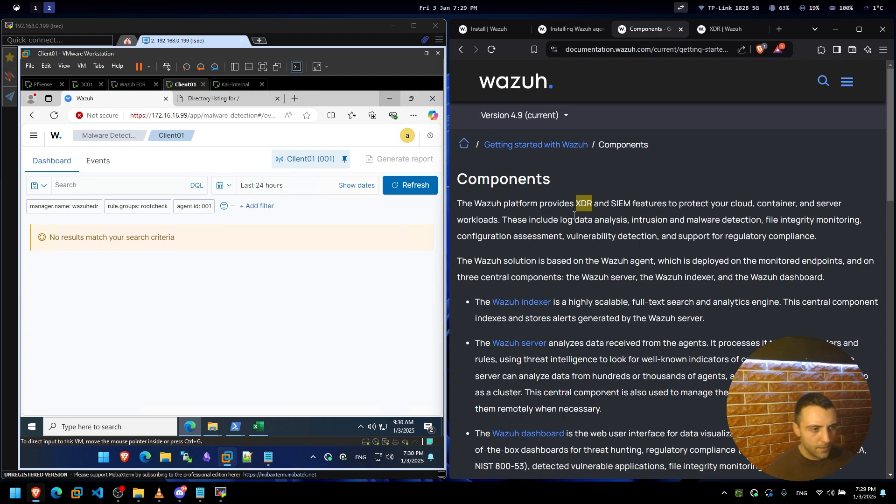
pyautogui.scroll(-8, 600, 229)
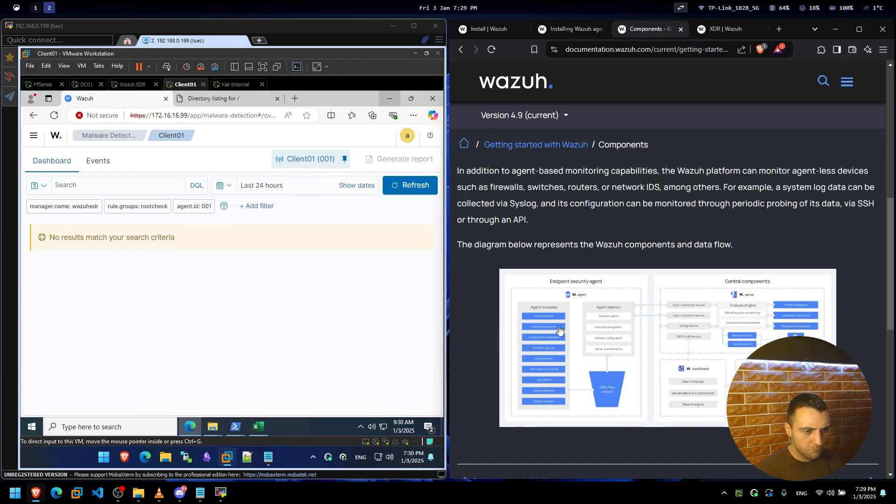
pyautogui.scroll(-7, 559, 329)
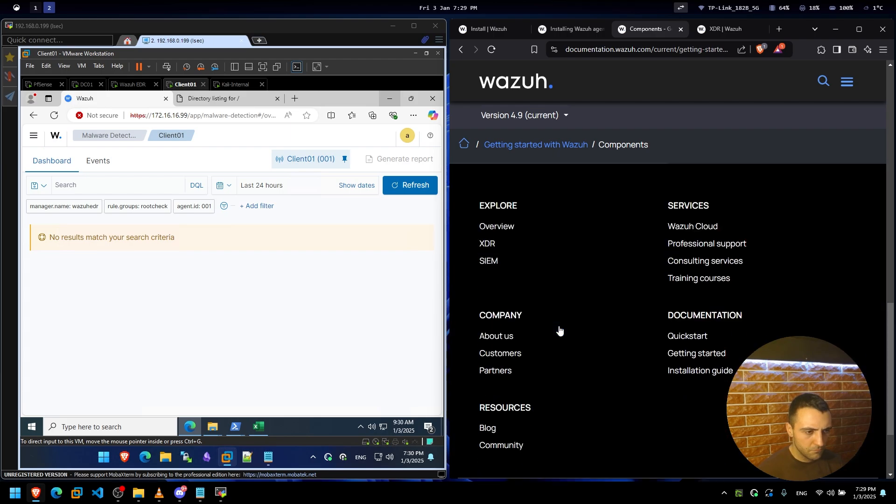
pyautogui.scroll(4, 549, 327)
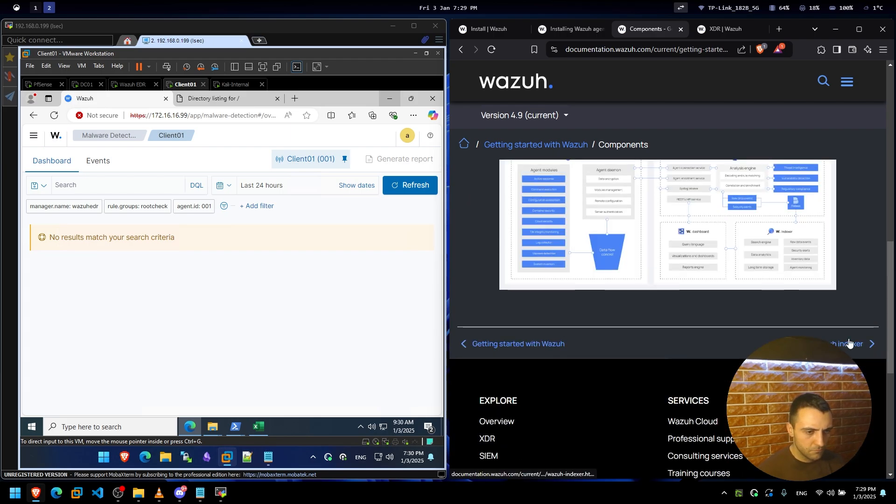
pyautogui.scroll(-8, 518, 266)
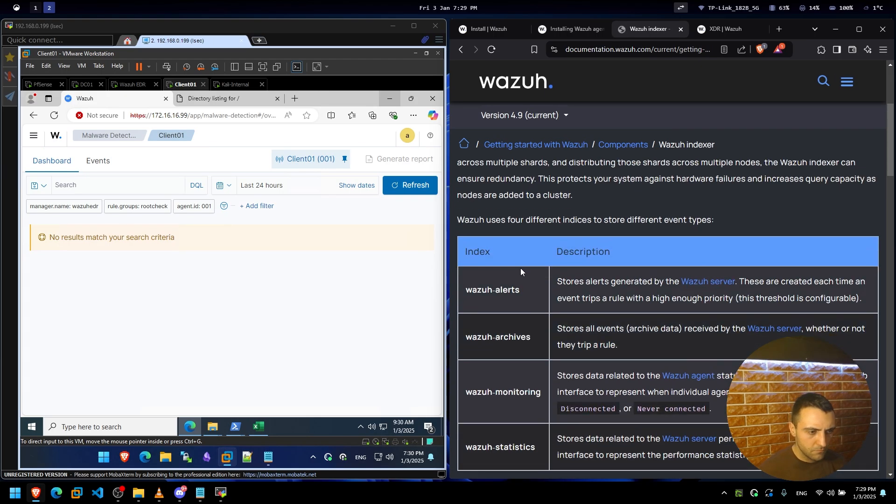
pyautogui.scroll(-7, 501, 264)
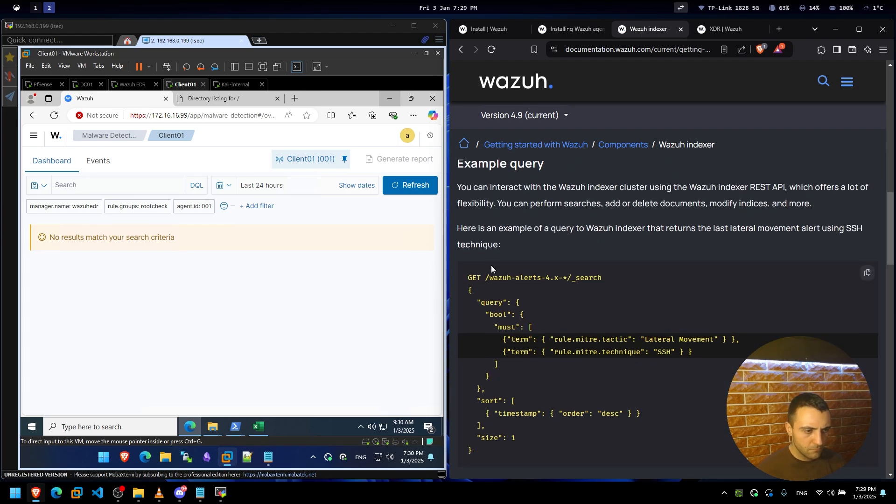
pyautogui.scroll(-8, 491, 265)
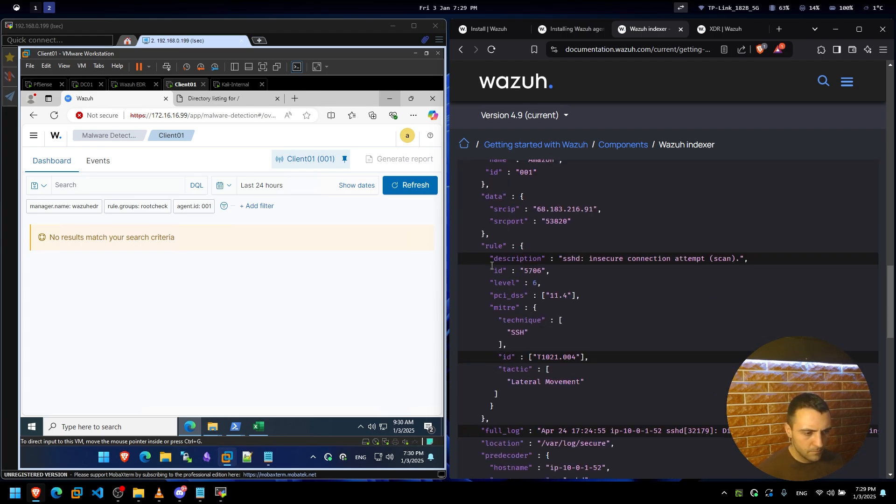
pyautogui.scroll(-10, 476, 259)
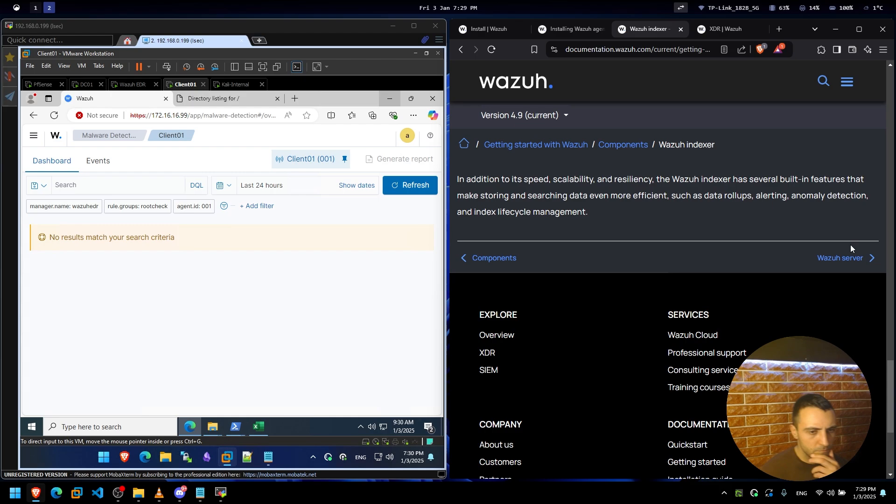
# Visit the Wazuh server and Getting started pages, then return to the Documentation Index.
pyautogui.click(852, 262)
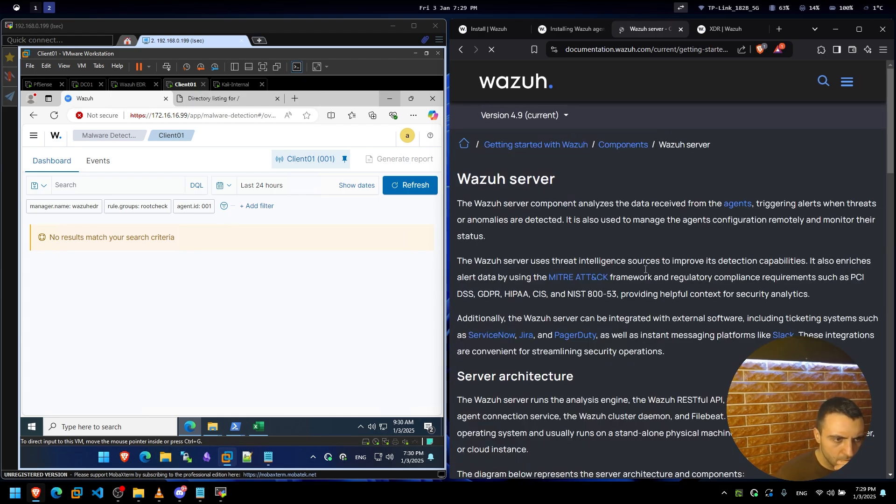
pyautogui.click(604, 146)
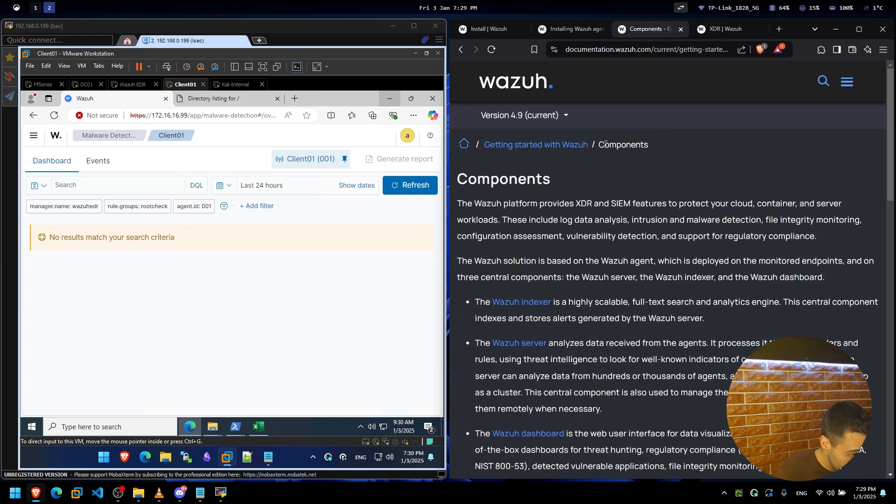
pyautogui.scroll(-4, 531, 280)
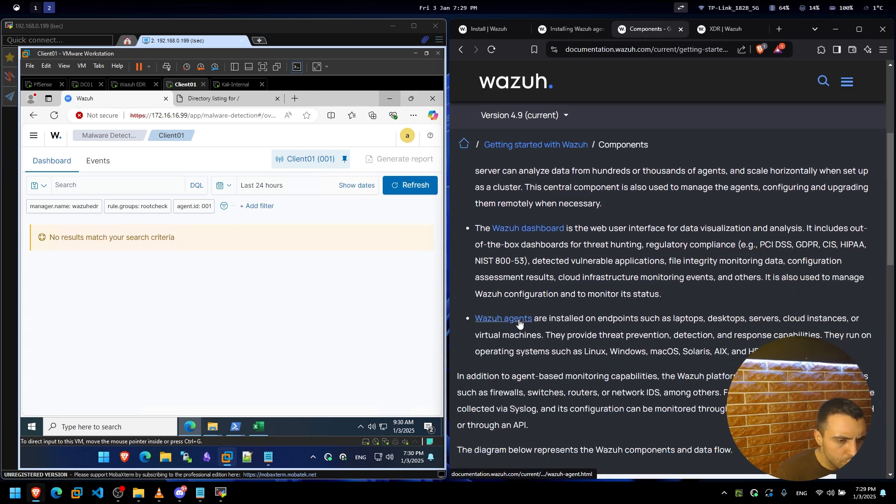
pyautogui.scroll(-8, 519, 322)
pyautogui.scroll(4, 519, 322)
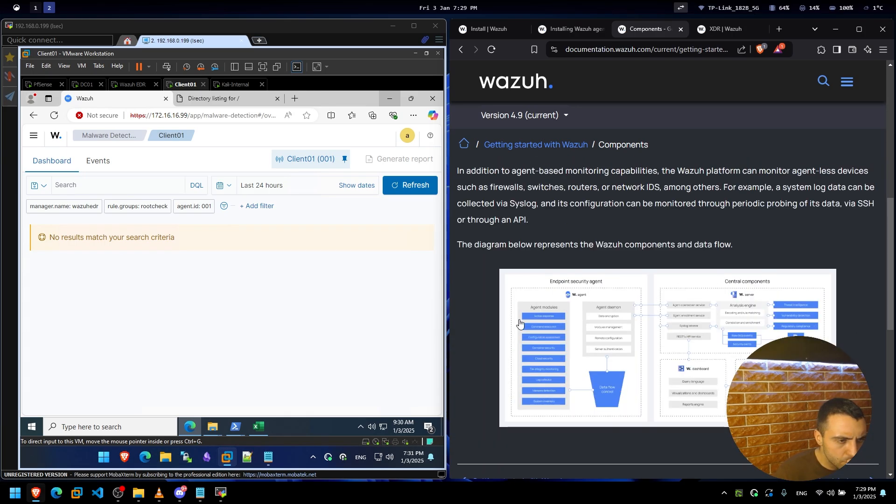
pyautogui.scroll(5, 519, 322)
pyautogui.click(537, 144)
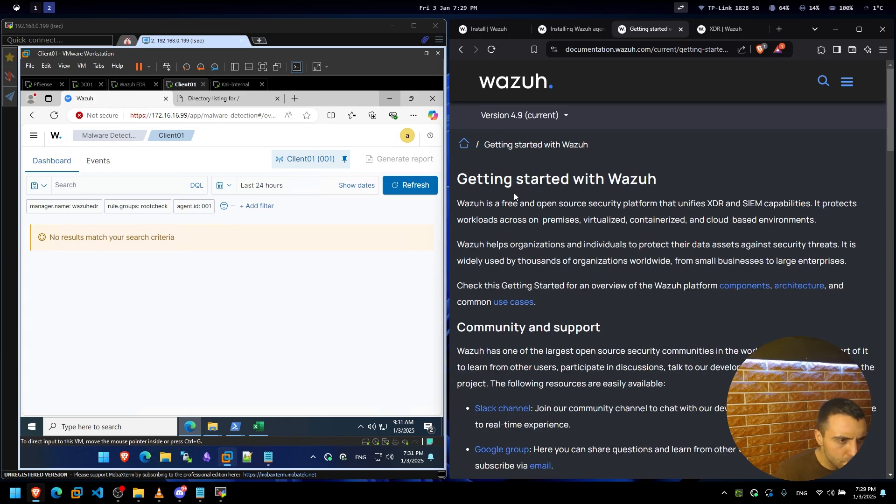
pyautogui.click(464, 144)
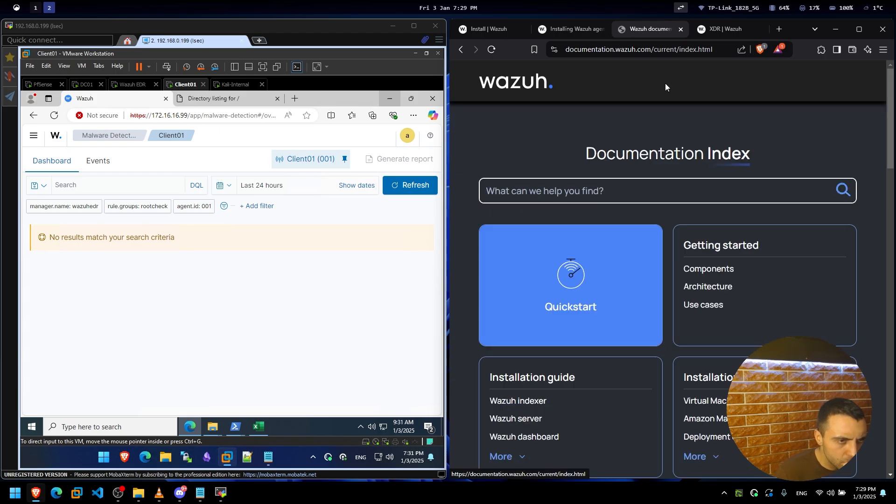
# Maximize the docs browser and scroll through the Documentation Index.
pyautogui.click(854, 36)
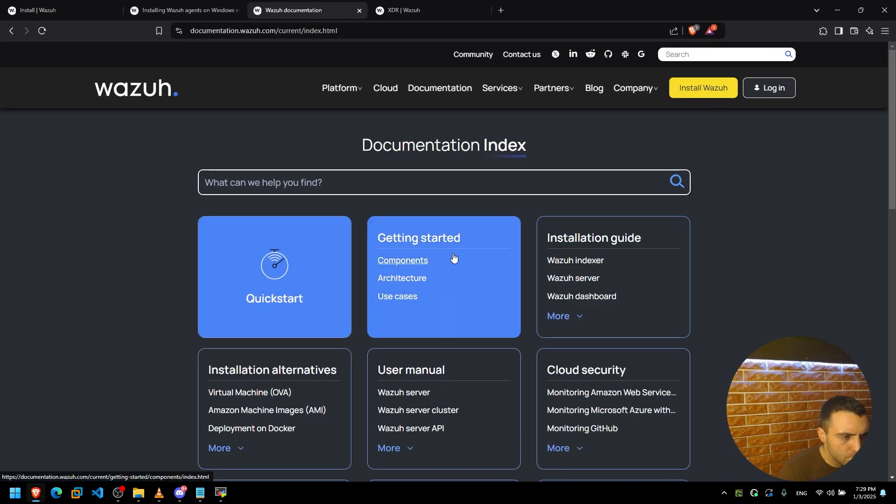
pyautogui.scroll(-1, 530, 229)
pyautogui.scroll(-2, 530, 229)
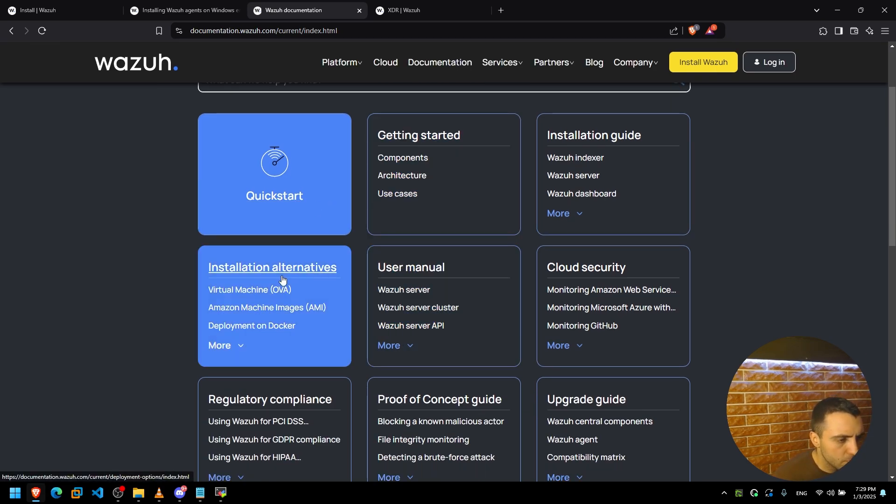
pyautogui.scroll(-2, 340, 297)
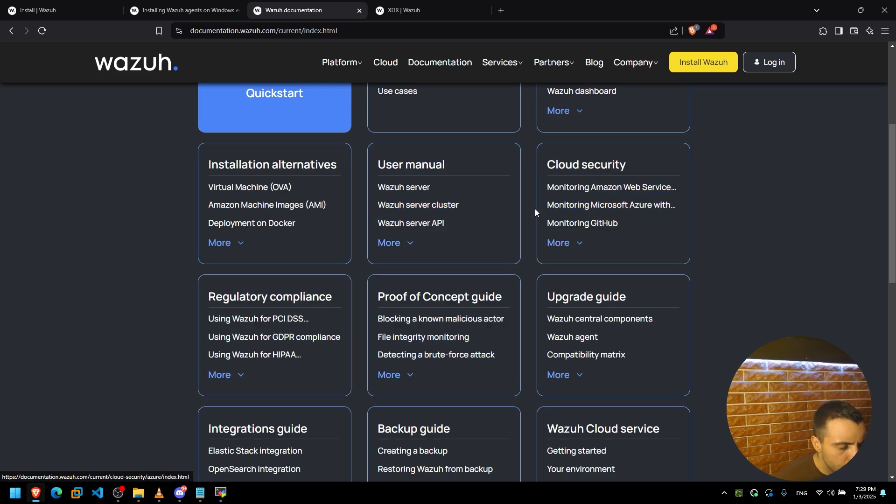
pyautogui.scroll(-1, 295, 246)
pyautogui.scroll(-1, 275, 264)
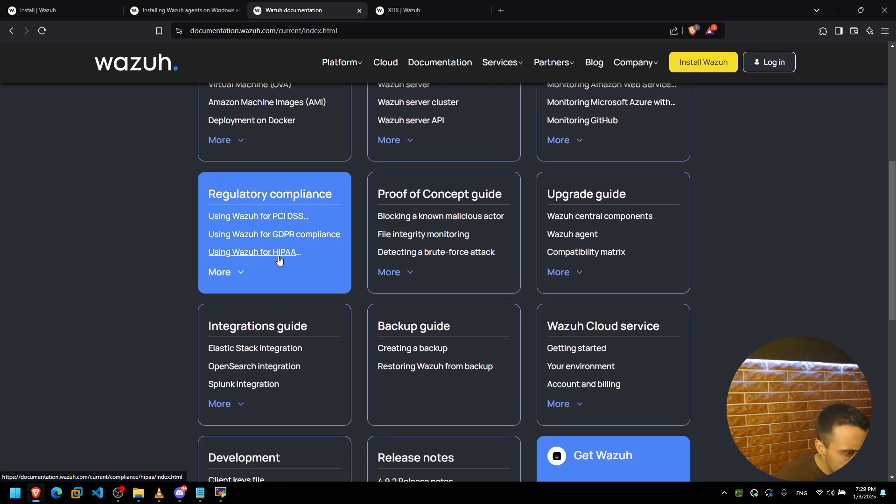
pyautogui.scroll(-2, 279, 260)
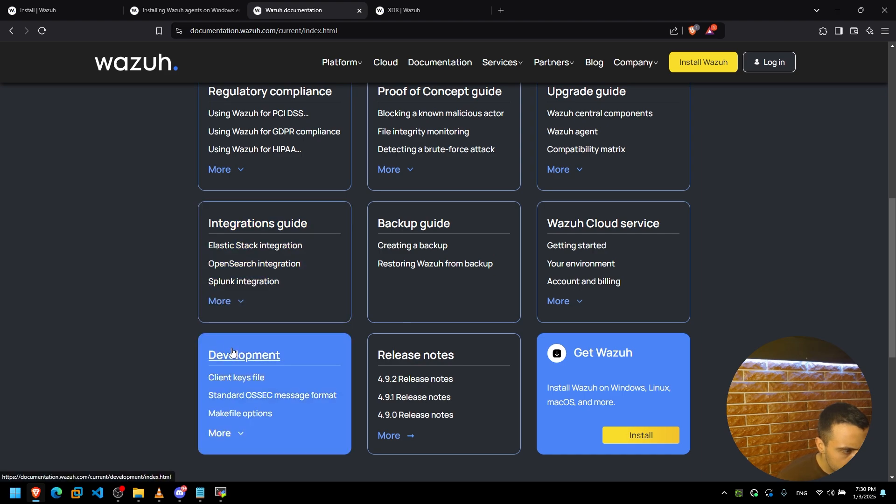
pyautogui.scroll(4, 232, 351)
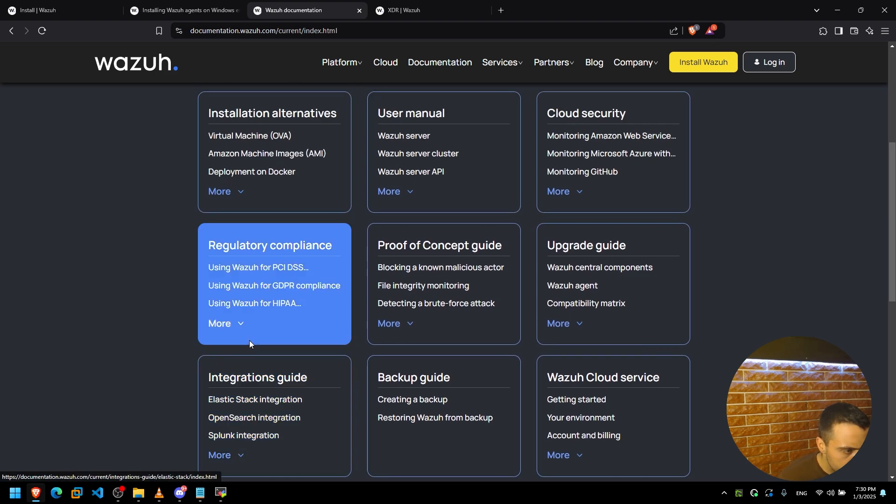
pyautogui.scroll(2, 252, 331)
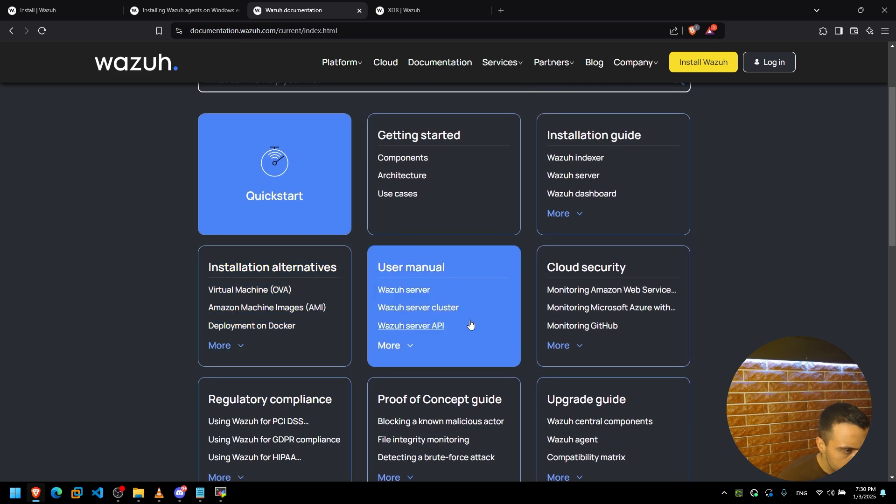
# Expand the User manual and Cloud security topic lists, then open the Quickstart guide.
pyautogui.click(400, 346)
pyautogui.scroll(-2, 394, 348)
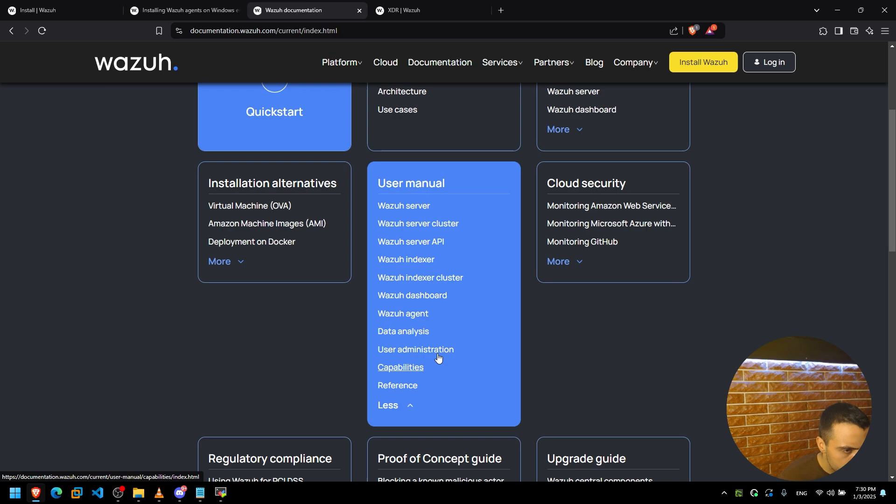
pyautogui.scroll(1, 490, 347)
pyautogui.scroll(1, 542, 338)
pyautogui.click(557, 345)
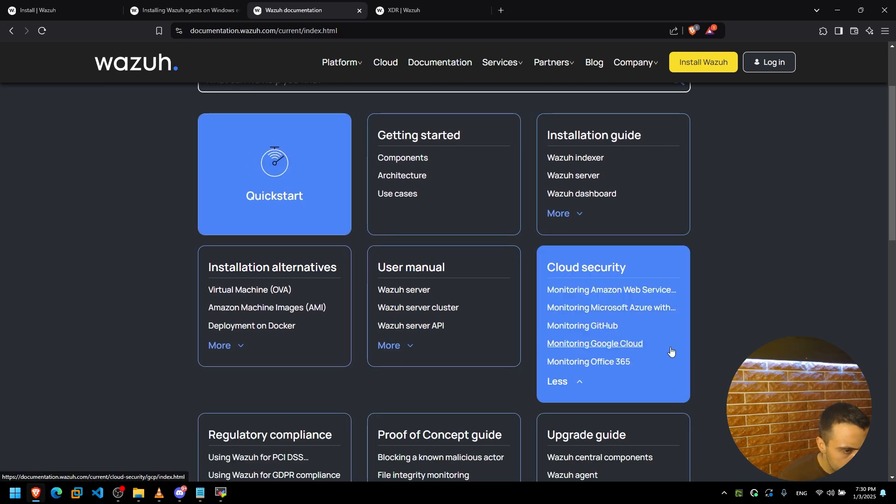
pyautogui.scroll(1, 671, 351)
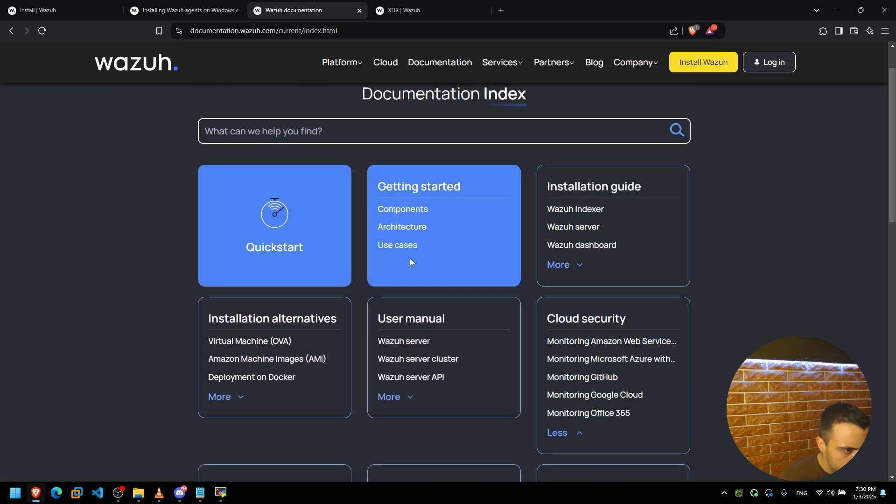
pyautogui.click(277, 240)
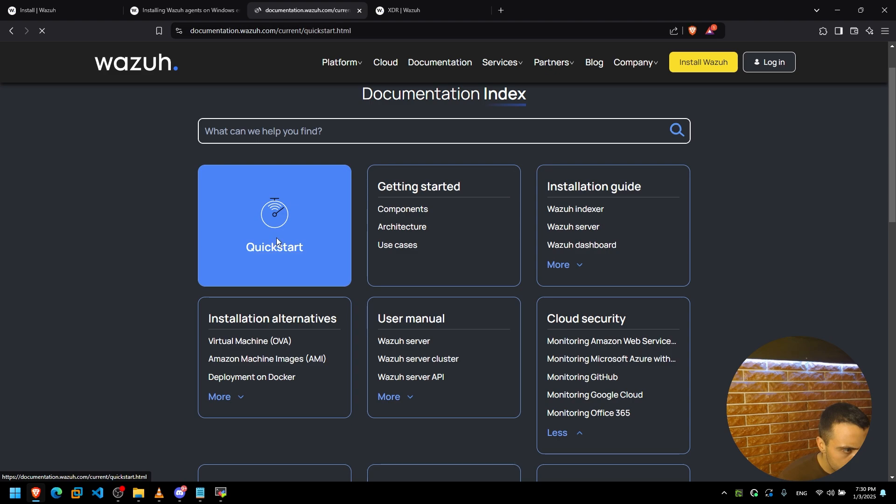
pyautogui.scroll(-6, 173, 208)
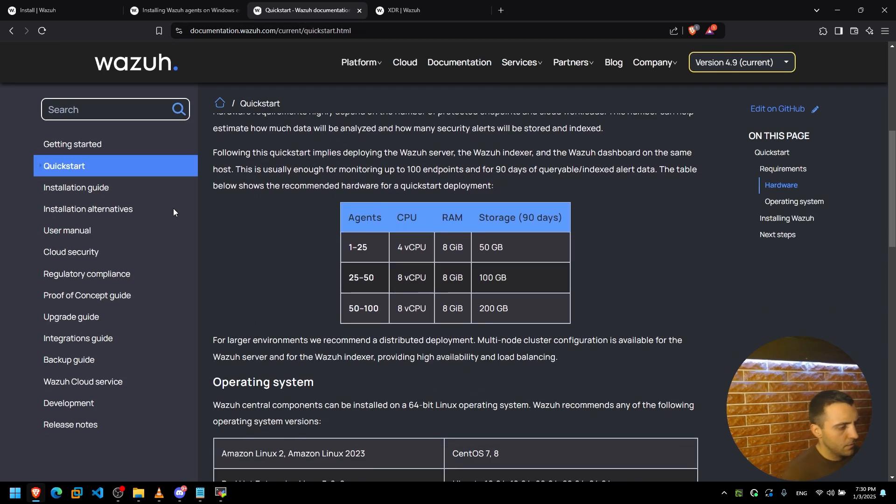
pyautogui.scroll(-1, 172, 208)
# Search the documentation for 'xdr', scan the results, and minimize the browser.
pyautogui.click(102, 115)
pyautogui.write('xd')
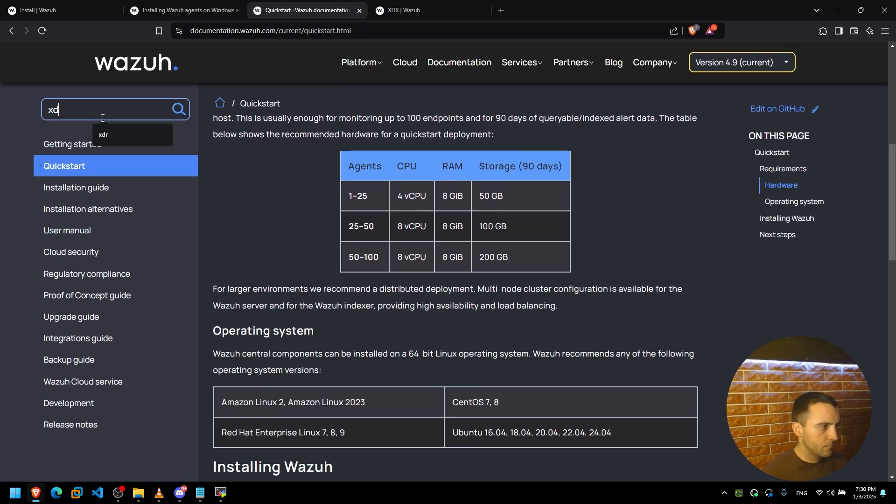
pyautogui.write('r')
pyautogui.press('Return')
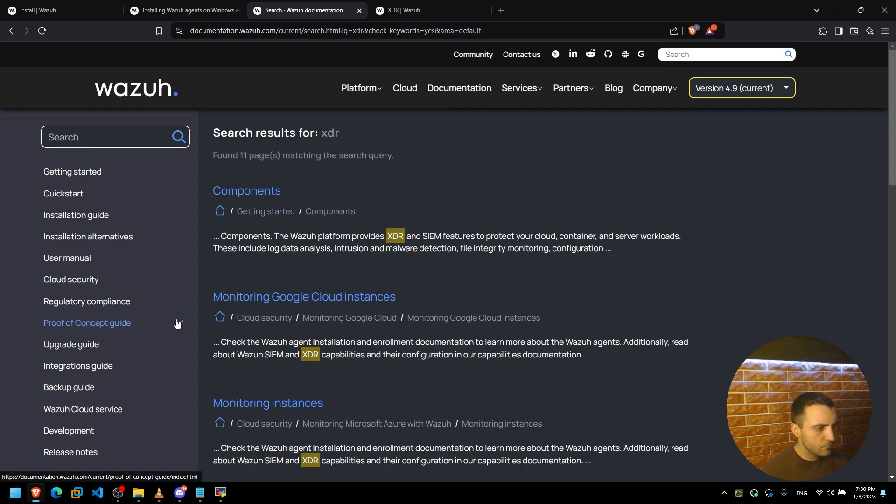
pyautogui.scroll(-5, 257, 315)
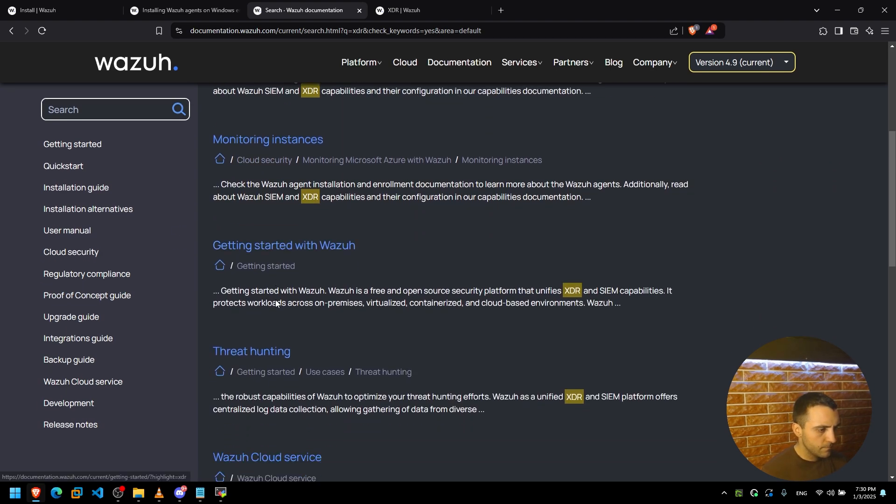
pyautogui.scroll(-12, 276, 303)
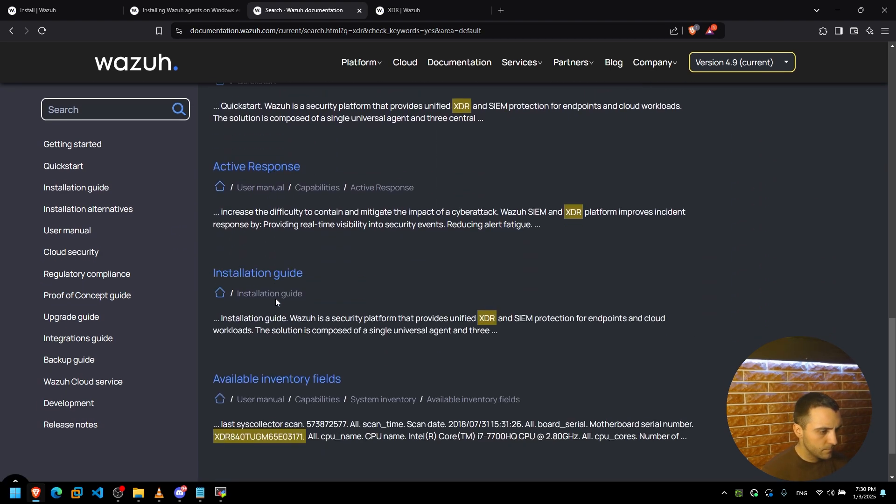
pyautogui.scroll(-2, 280, 298)
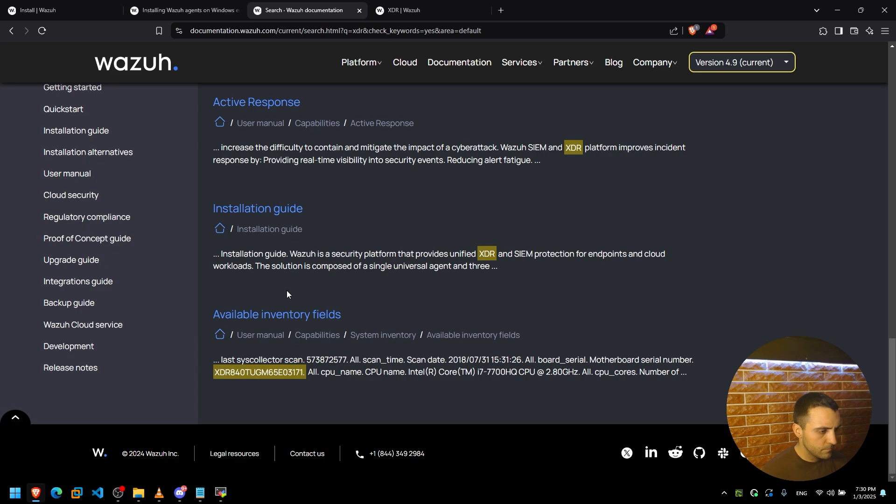
pyautogui.click(837, 10)
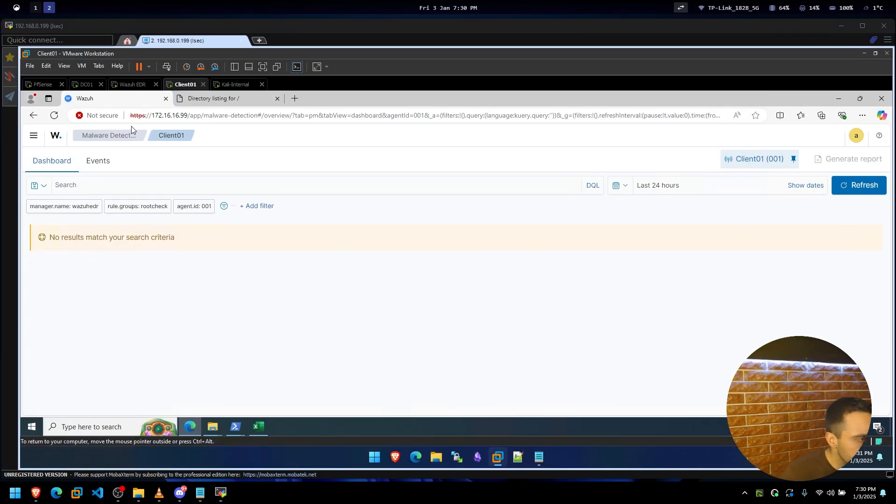
# Refresh the Malware Detection results, then go to the Endpoints Summary page.
pyautogui.click(859, 186)
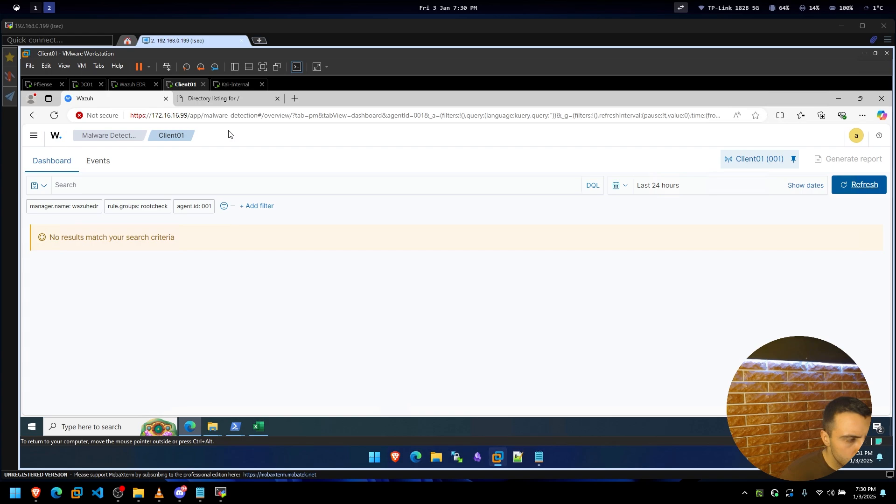
pyautogui.click(34, 136)
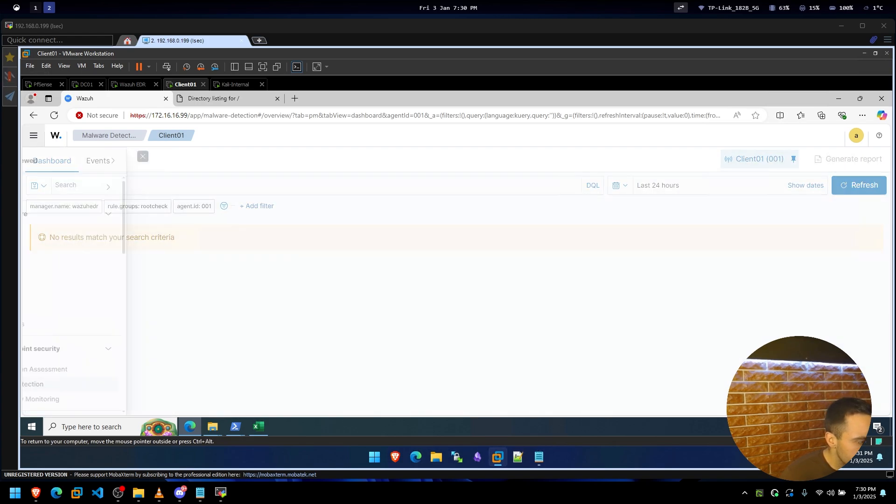
pyautogui.scroll(-3, 79, 373)
pyautogui.scroll(1, 87, 345)
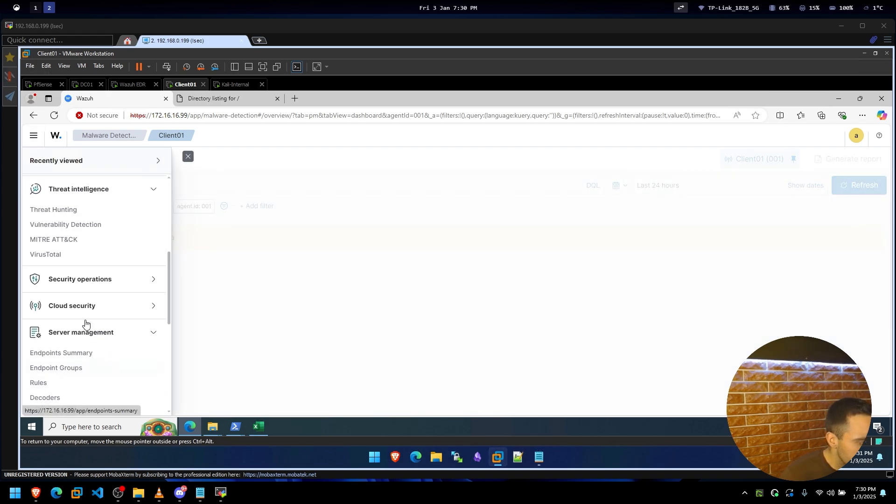
pyautogui.click(90, 282)
pyautogui.scroll(-1, 79, 310)
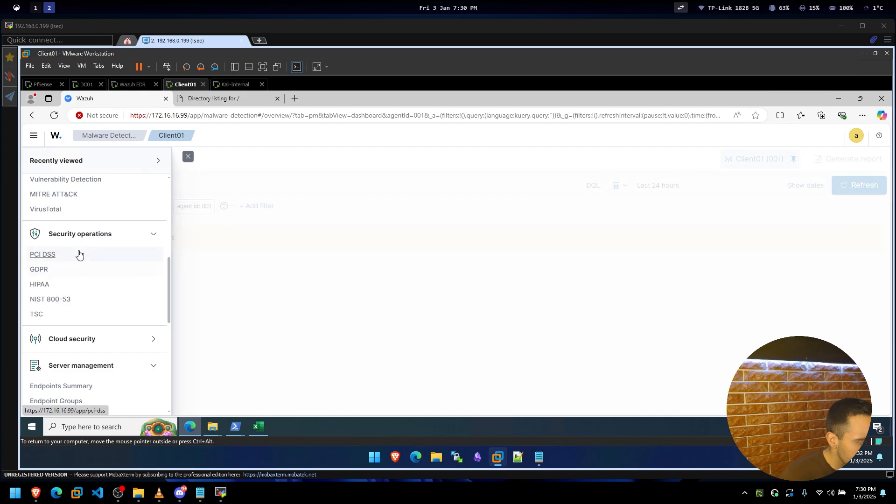
pyautogui.click(80, 235)
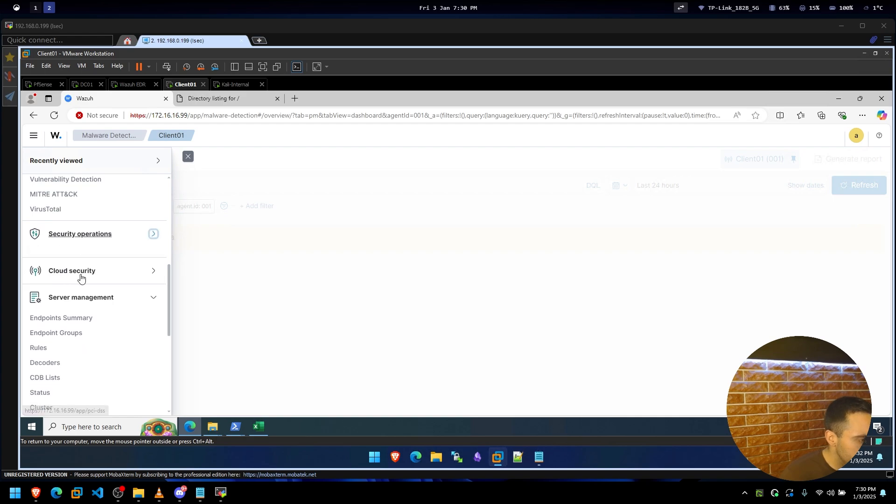
pyautogui.click(83, 311)
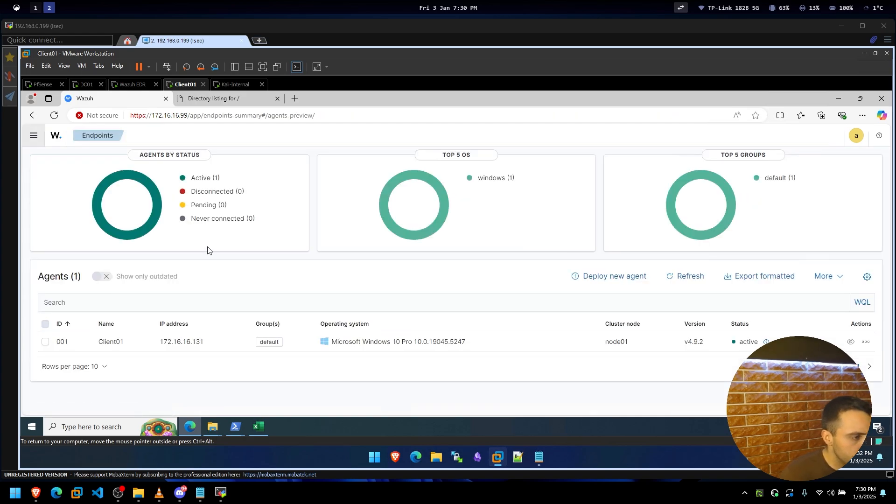
# Open Client01's configuration, dismiss the SmartScreen warning, and review its sections.
pyautogui.click(111, 345)
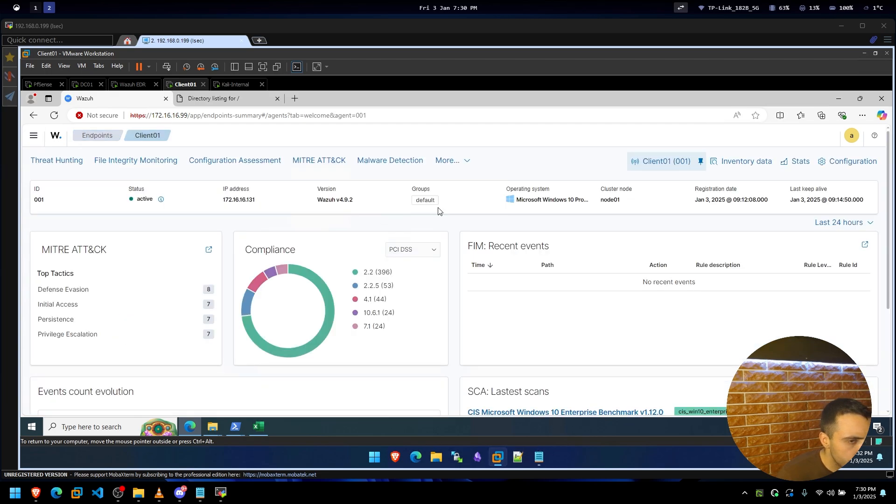
pyautogui.click(850, 161)
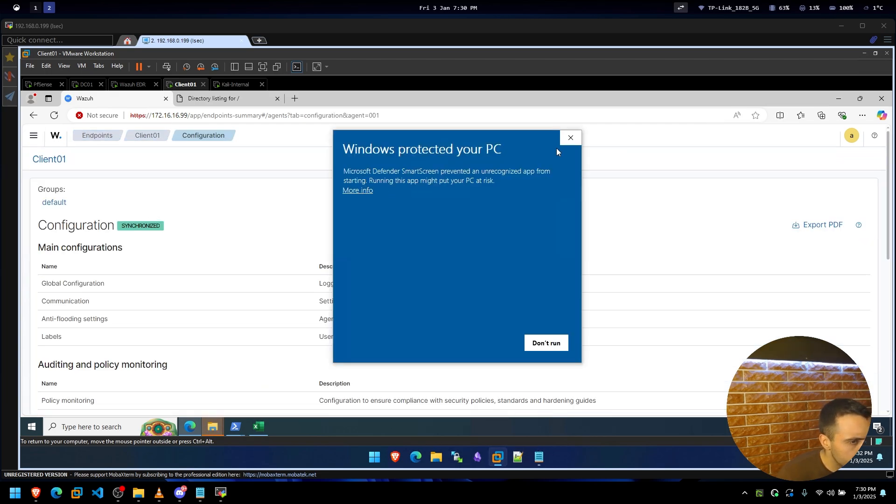
pyautogui.click(570, 137)
pyautogui.scroll(-2, 112, 220)
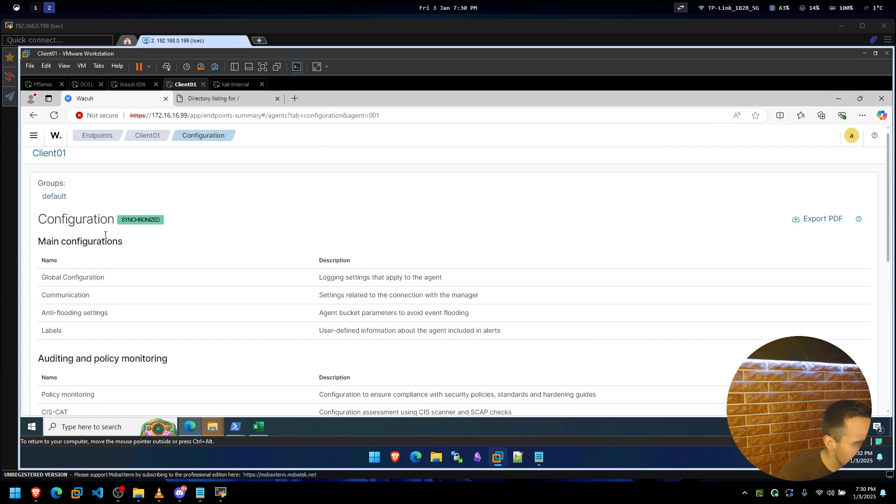
pyautogui.scroll(-5, 102, 251)
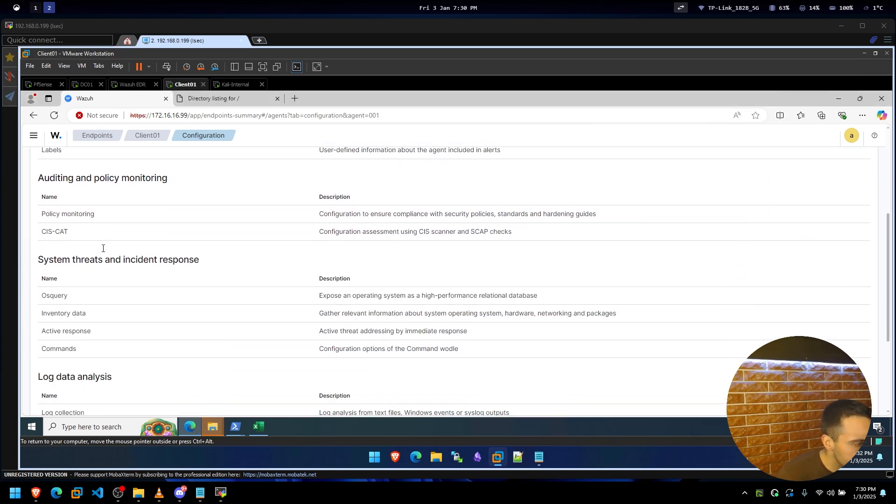
pyautogui.scroll(7, 102, 250)
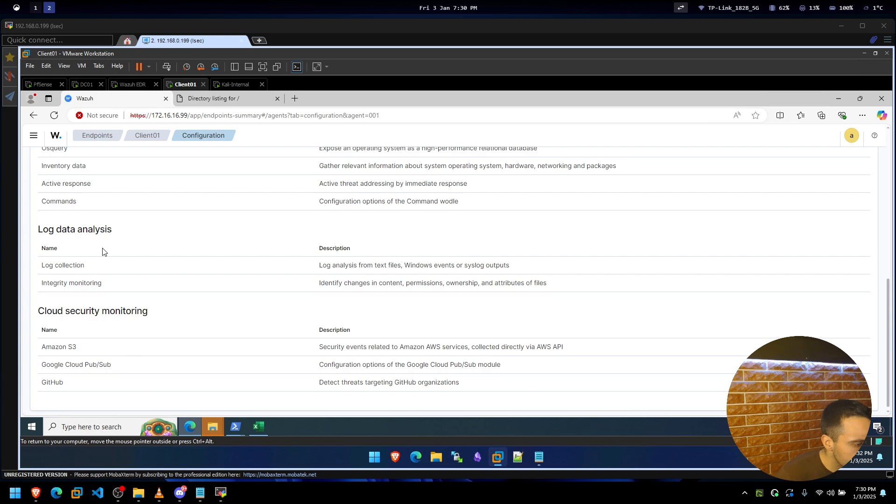
pyautogui.hotkey('alt', 'Left')
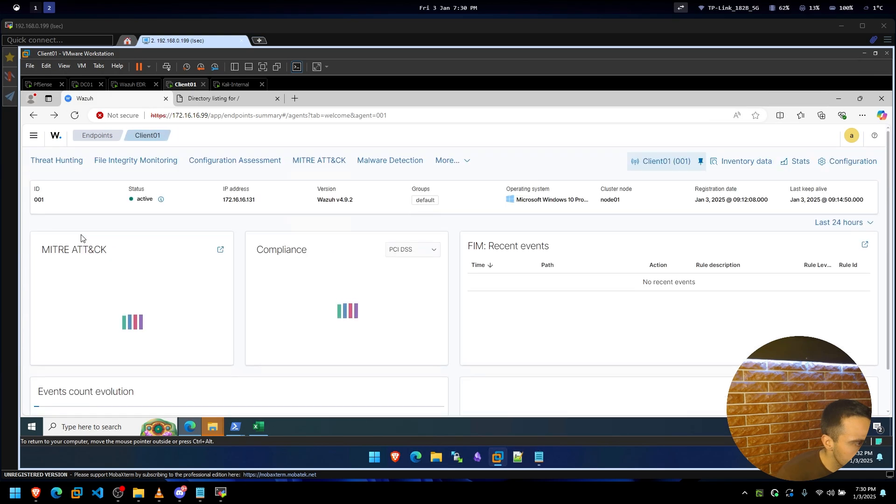
# Check Client01's Malware Detection and Configuration Assessment dashboards, then return to the agent overview.
pyautogui.click(451, 161)
pyautogui.click(391, 162)
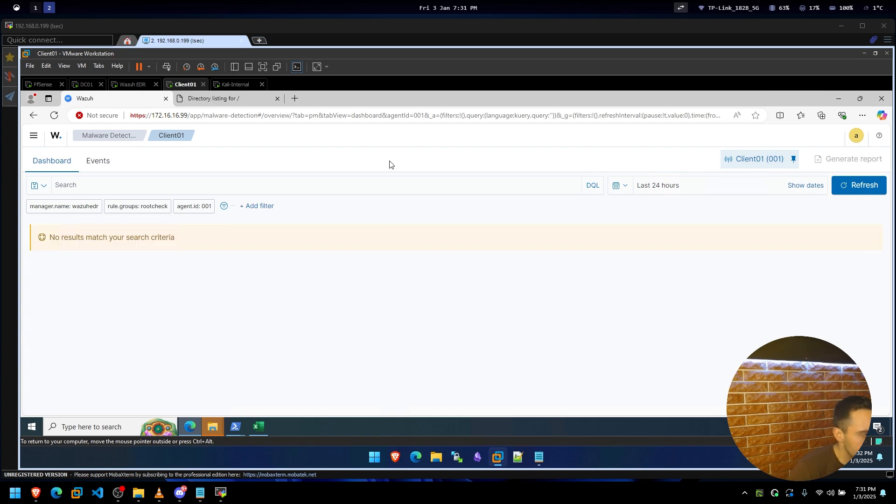
pyautogui.hotkey('alt', 'Left')
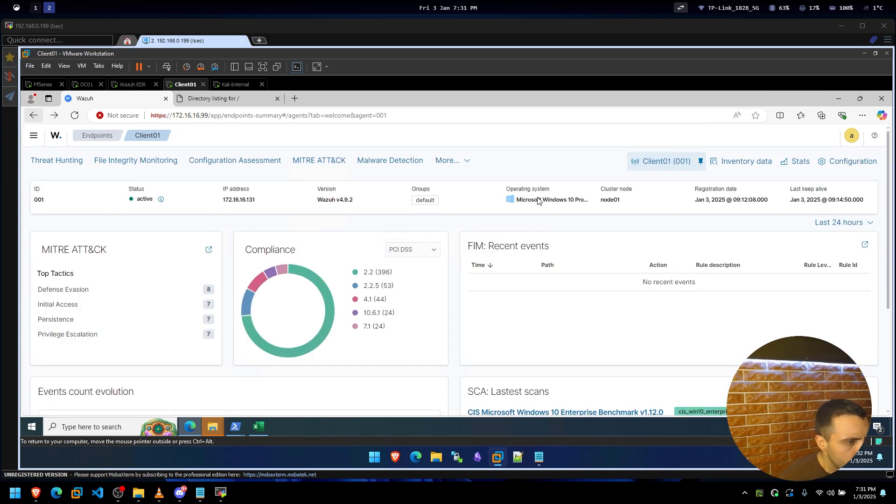
pyautogui.click(463, 162)
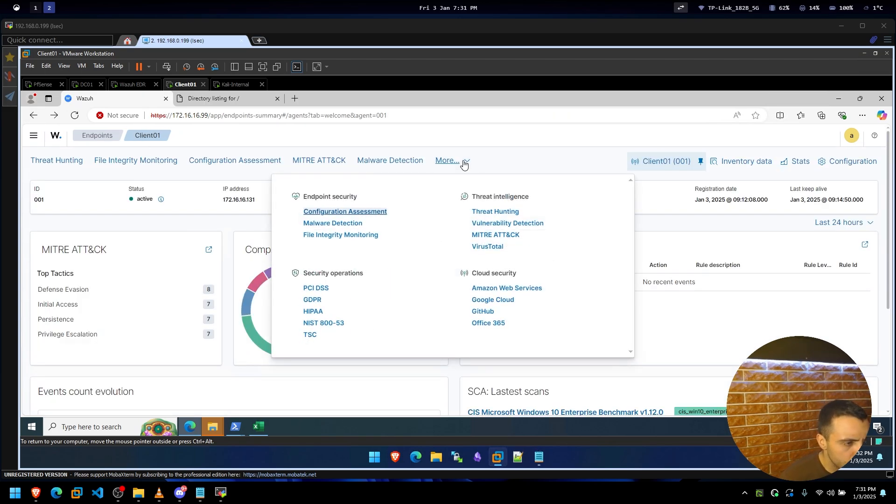
pyautogui.scroll(-4, 154, 376)
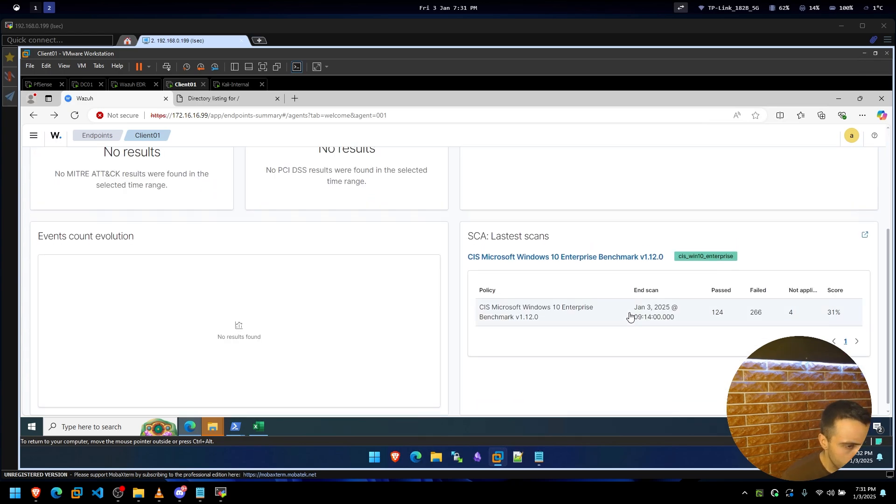
pyautogui.scroll(3, 630, 316)
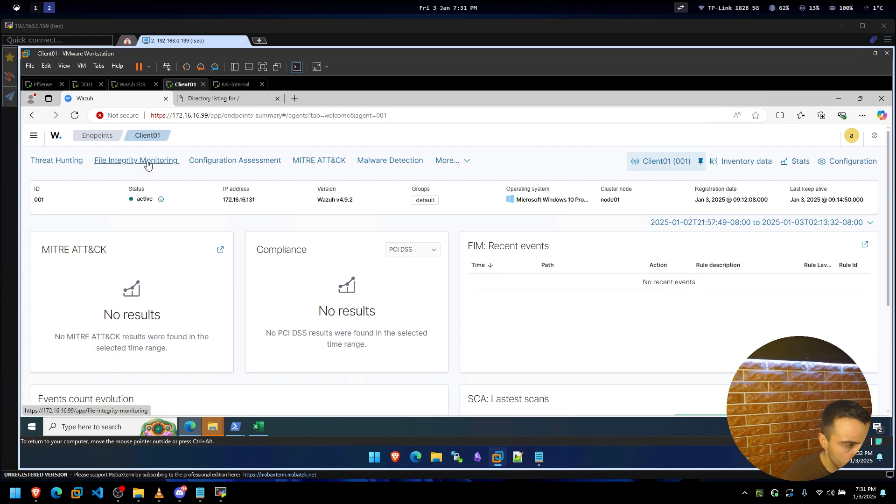
pyautogui.click(196, 161)
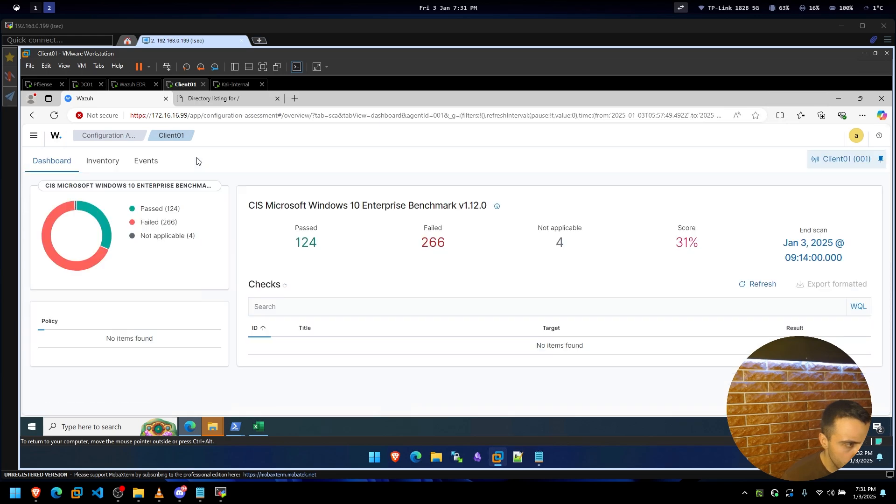
pyautogui.click(34, 116)
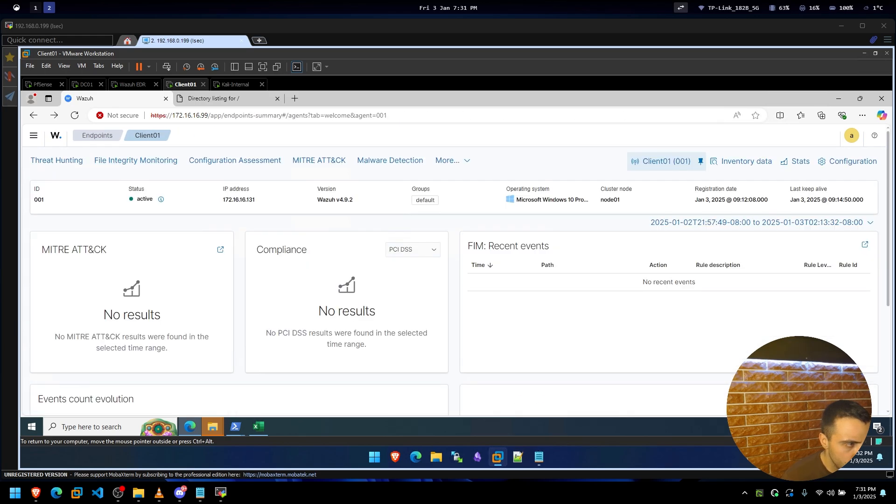
pyautogui.click(33, 136)
pyautogui.scroll(-5, 90, 312)
pyautogui.scroll(-5, 90, 312)
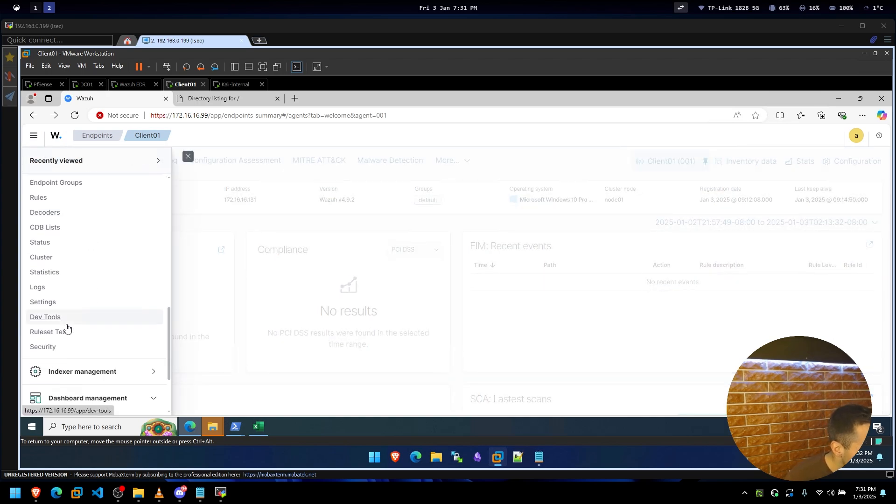
# Open Server management > Logs and scroll through the manager's Jan 3, 2025 entries.
pyautogui.click(37, 283)
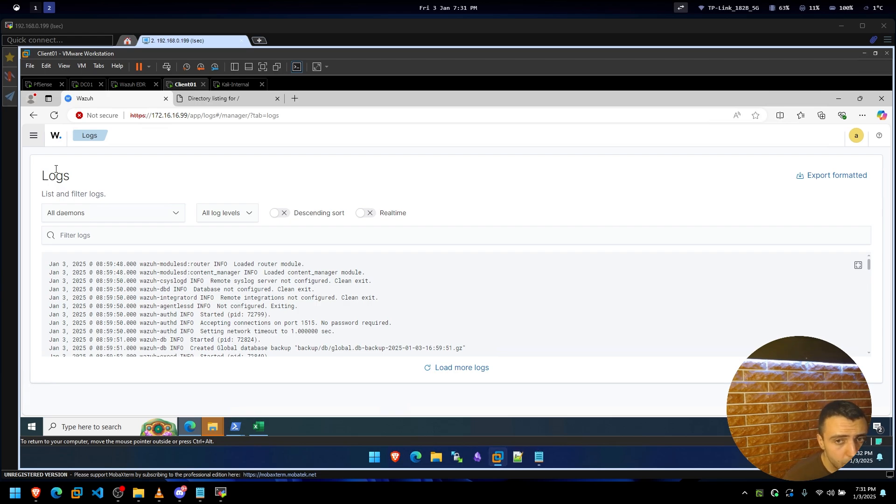
pyautogui.scroll(-15, 170, 276)
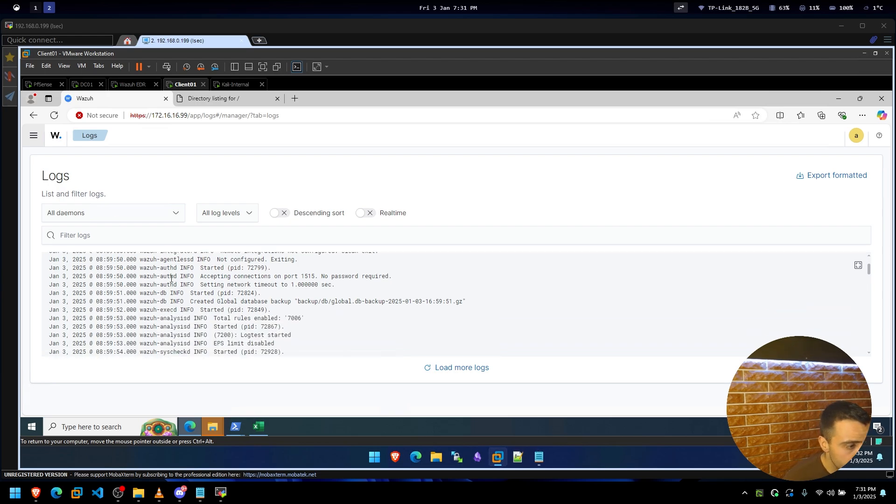
pyautogui.scroll(-5, 170, 278)
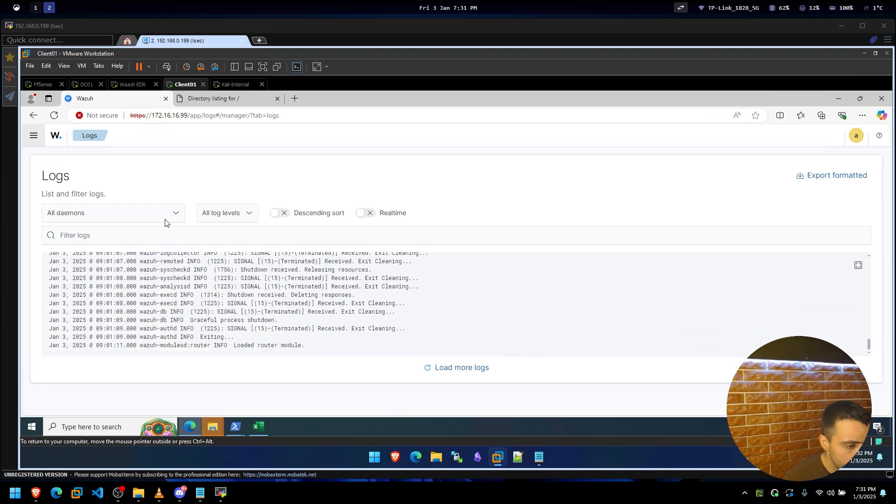
# Restart the Client01 Windows guest, forcing the restart despite open apps.
pyautogui.click(31, 427)
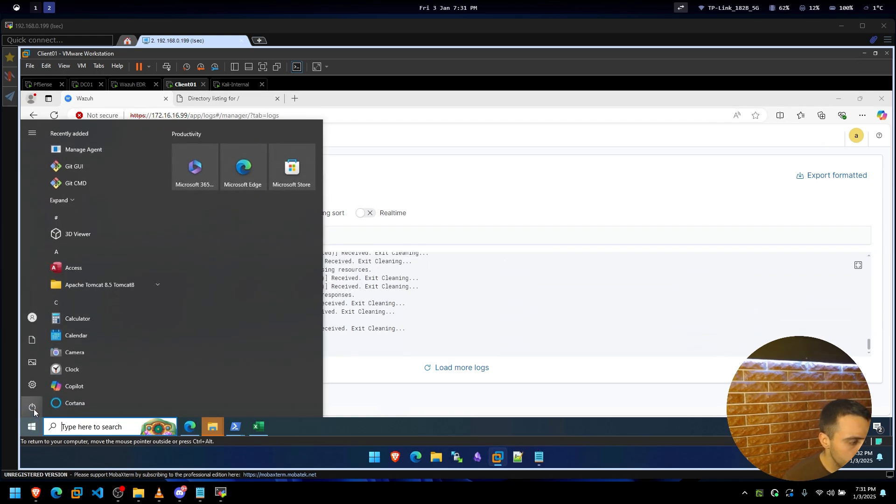
pyautogui.click(32, 406)
pyautogui.click(48, 387)
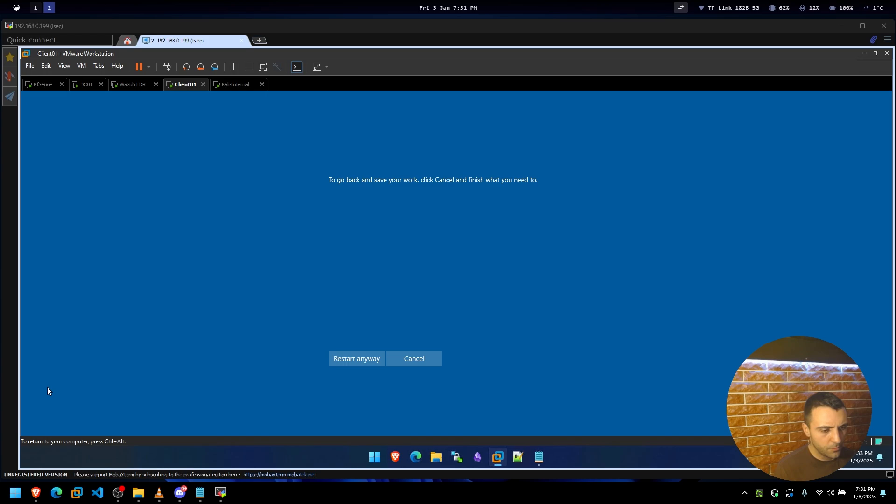
pyautogui.click(353, 355)
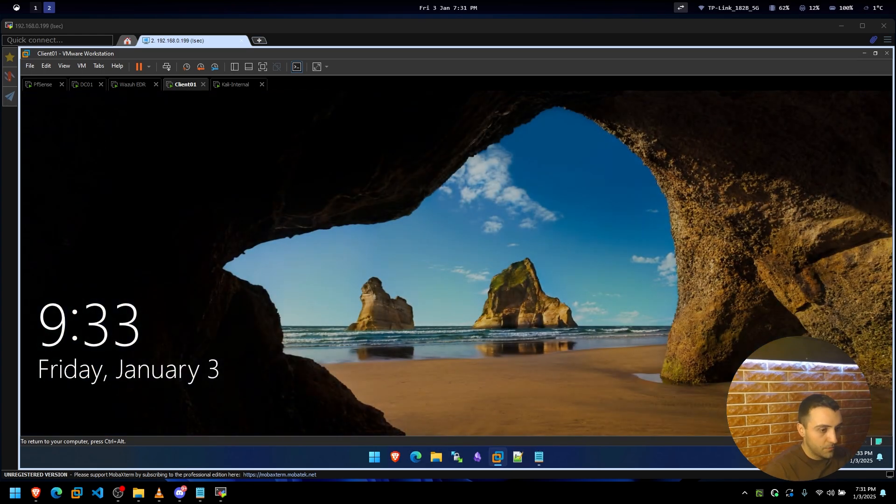
# Sign back into Windows with the account password and return input control to the VM.
pyautogui.click(402, 250)
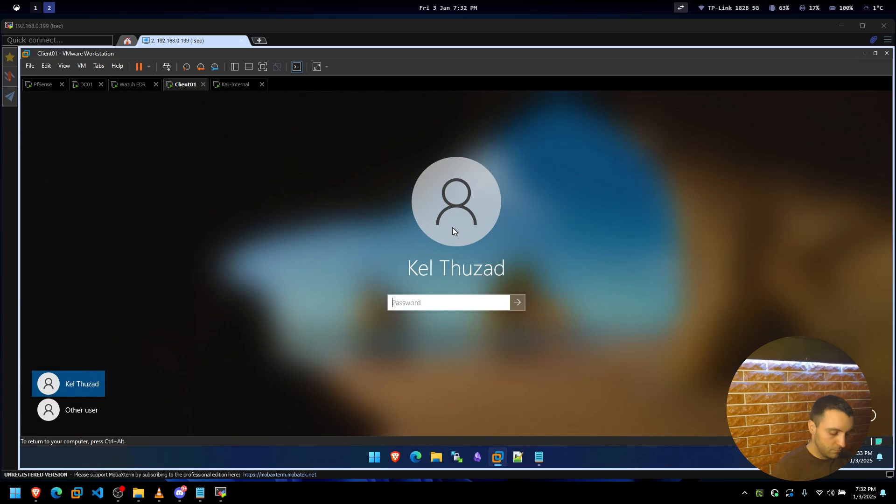
pyautogui.write('•••••••••••••••')
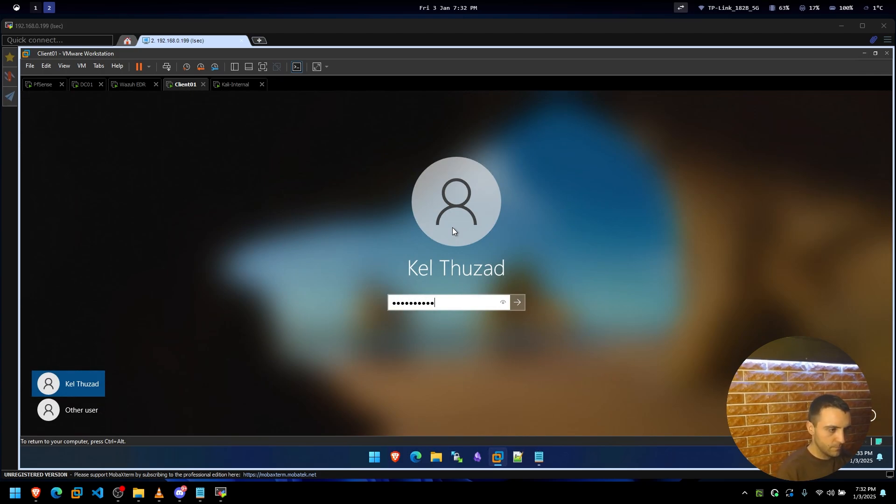
pyautogui.press('Return')
pyautogui.hotkey('ctrl', 'alt')
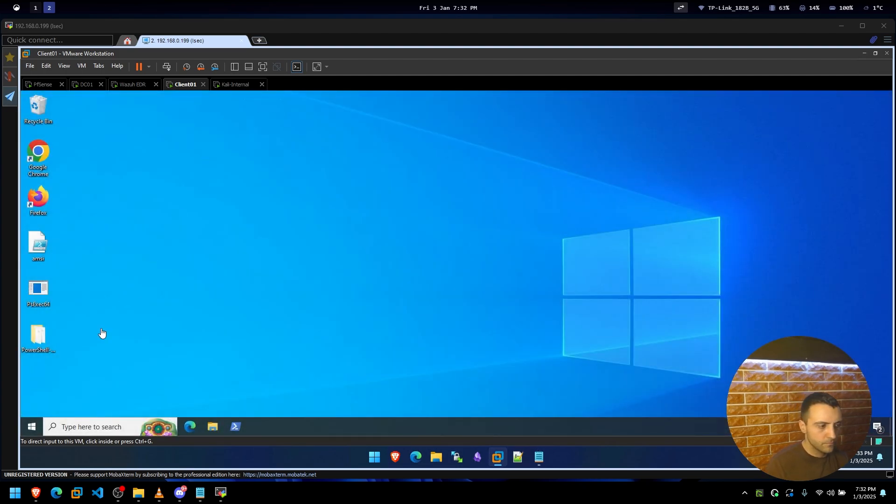
pyautogui.click(99, 329)
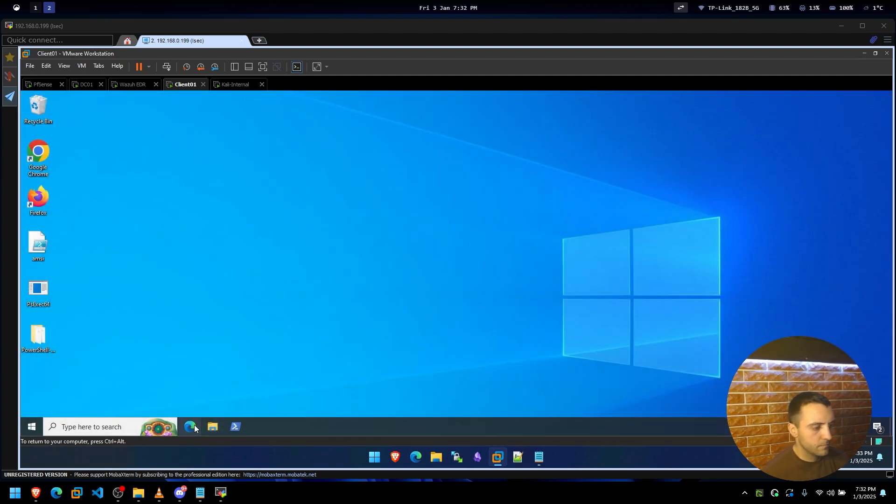
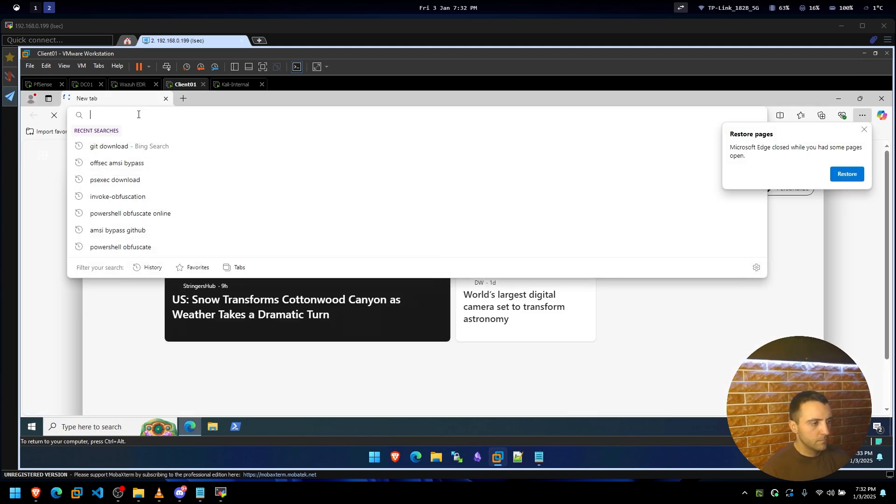
# Reopen the Wazuh login page from Edge history and dismiss the restore-pages prompt.
pyautogui.hotkey('ctrl', 'h')
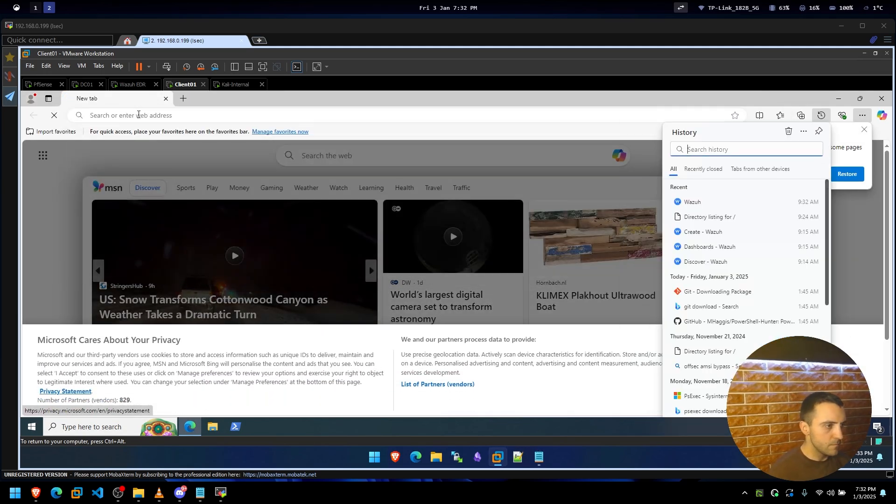
pyautogui.click(692, 203)
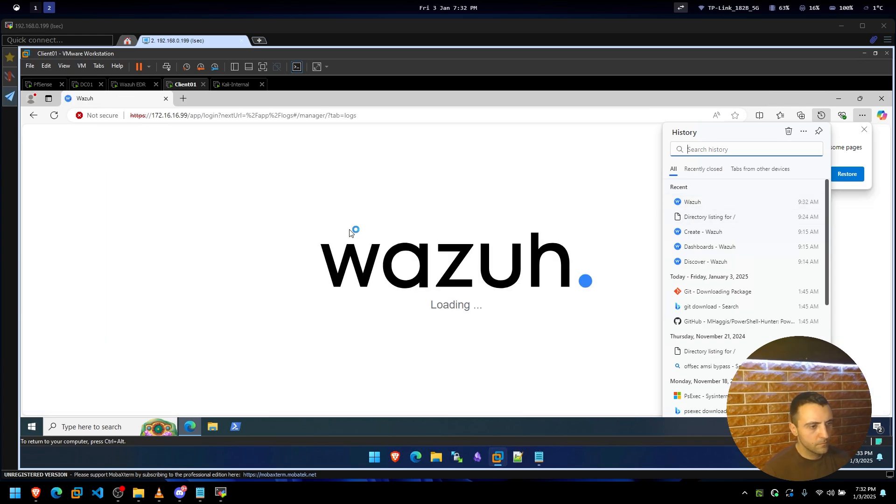
pyautogui.click(285, 250)
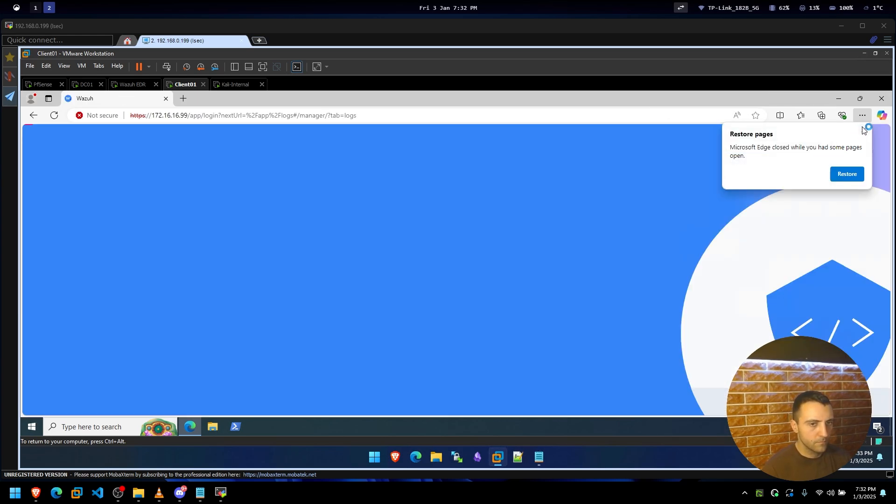
pyautogui.click(864, 129)
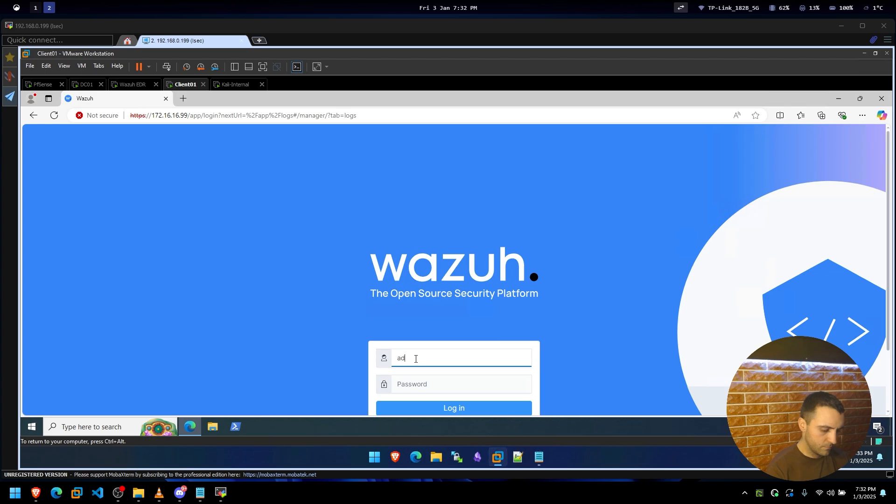
# Bring the notes holding the saved admin password up beside the Wazuh password field.
pyautogui.press('Tab')
pyautogui.hotkey('alt', 'Tab')
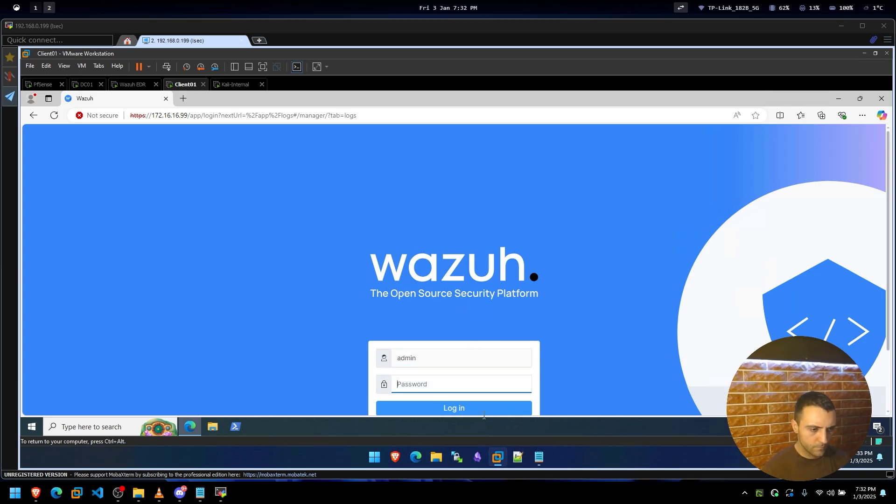
pyautogui.click(539, 457)
pyautogui.click(484, 381)
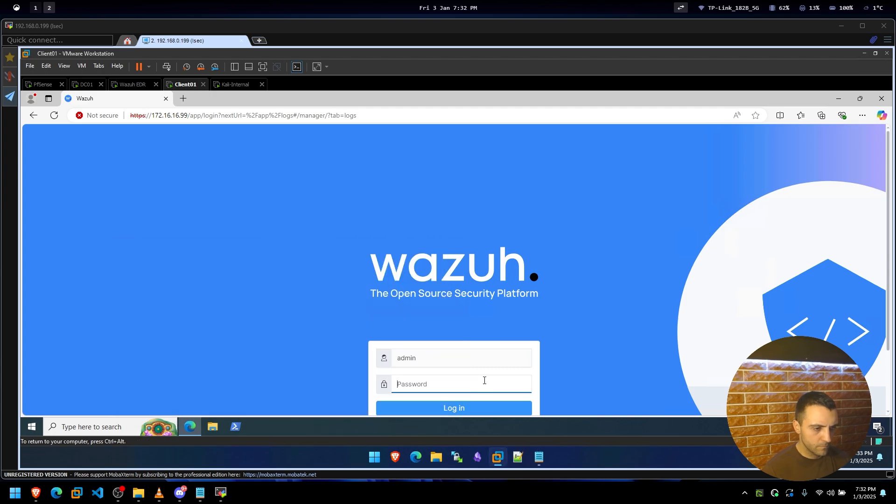
pyautogui.click(447, 411)
pyautogui.hotkey('alt', 'Tab')
pyautogui.hotkey('ctrl', 'alt')
pyautogui.hotkey('alt', 'Tab')
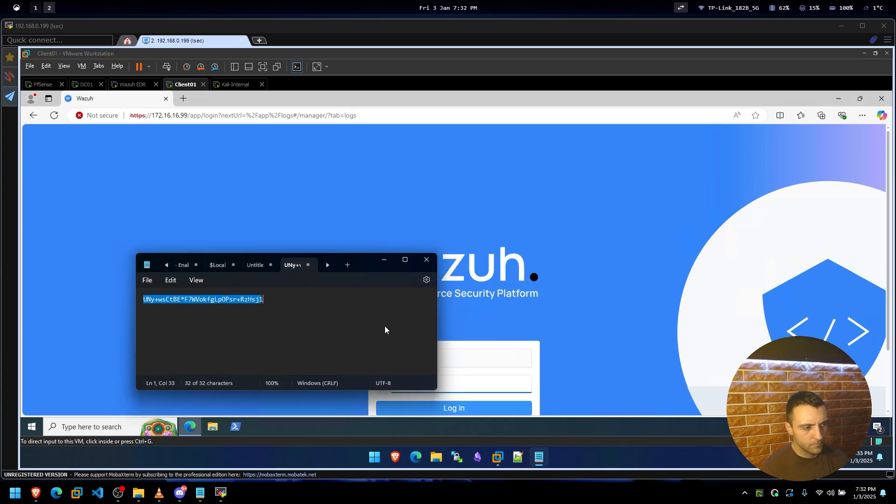
pyautogui.click(385, 326)
pyautogui.hotkey('ctrl', 'a')
pyautogui.click(497, 385)
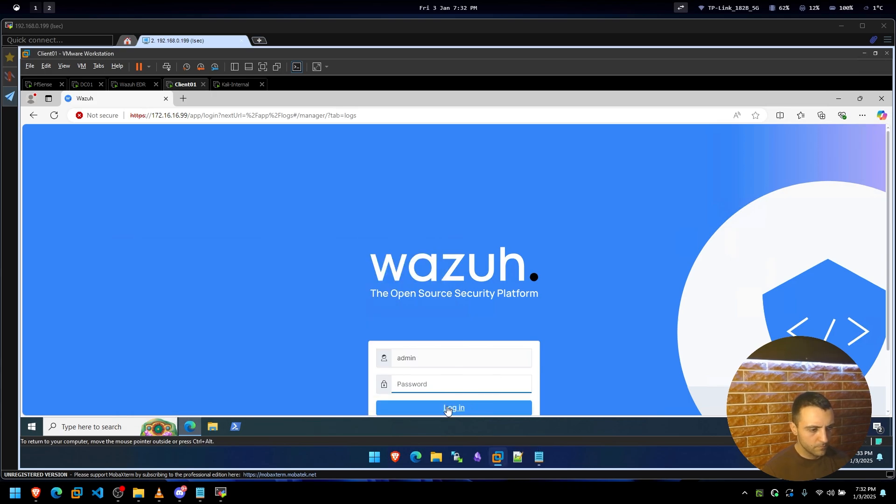
pyautogui.click(539, 457)
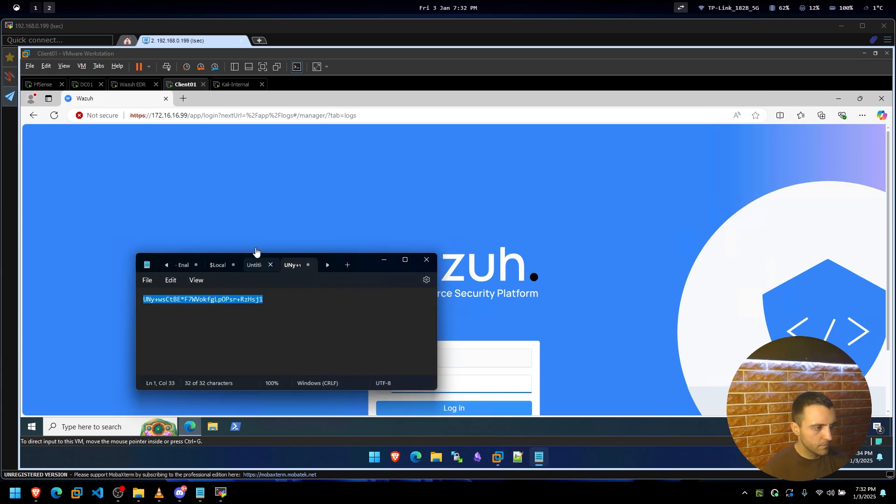
pyautogui.moveTo(378, 221); pyautogui.dragTo(440, 139)
pyautogui.click(397, 216)
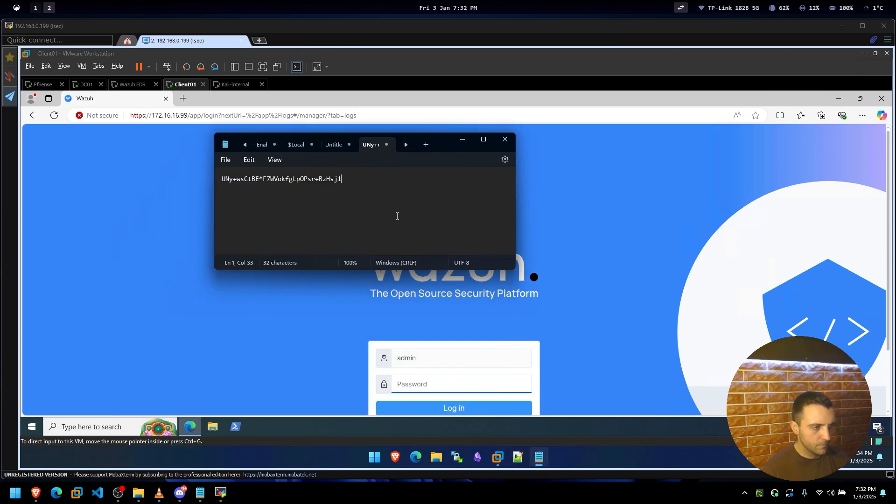
# Make a first attempt at copying text from the notes into the login form.
pyautogui.click(355, 339)
pyautogui.press('super')
pyautogui.hotkey('ctrl', 'alt')
pyautogui.press('super')
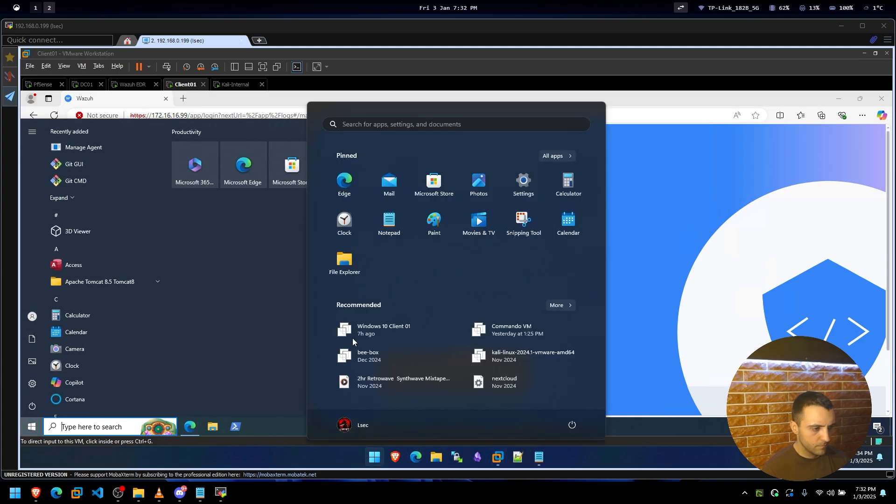
pyautogui.write('asd')
pyautogui.hotkey('ctrl', 'a')
pyautogui.hotkey('ctrl', 'c')
pyautogui.click(268, 330)
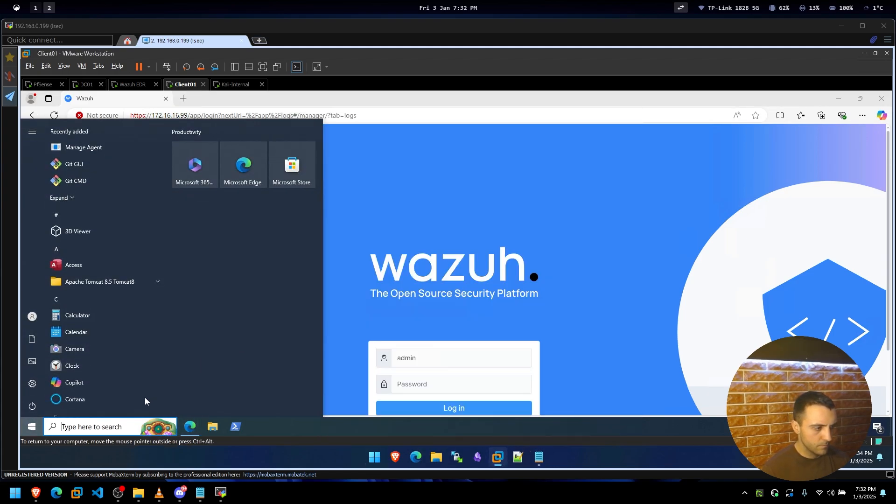
pyautogui.click(109, 427)
pyautogui.hotkey('ctrl', 'v')
# Copy the saved password from the notes, paste it into Wazuh, and log in as admin.
pyautogui.click(539, 456)
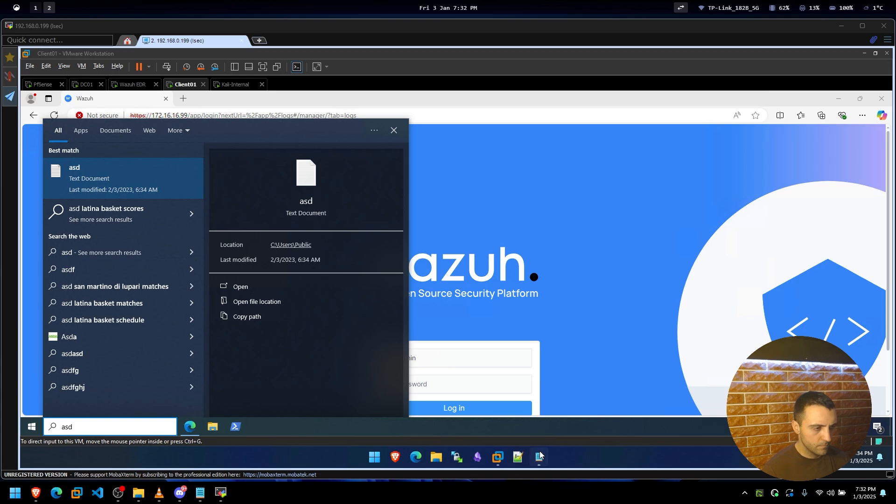
pyautogui.hotkey('ctrl', 'a')
pyautogui.hotkey('ctrl', 'c')
pyautogui.click(456, 382)
pyautogui.hotkey('ctrl', 'v')
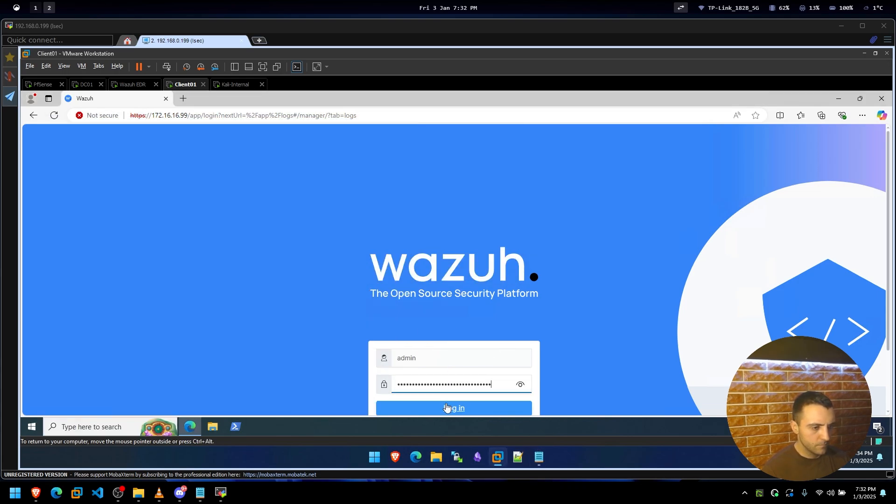
pyautogui.click(450, 408)
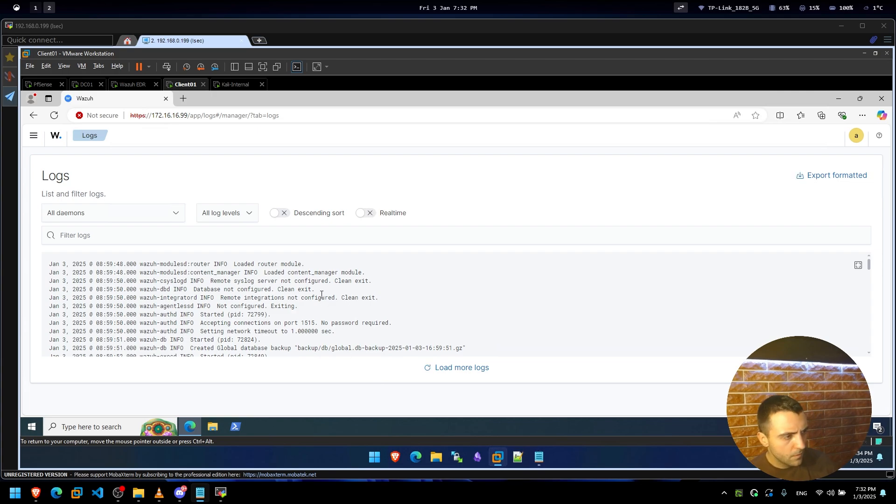
# Show Wazuh's single active agent, then open PowerShell and run cd .\Downloads\.
pyautogui.click(52, 136)
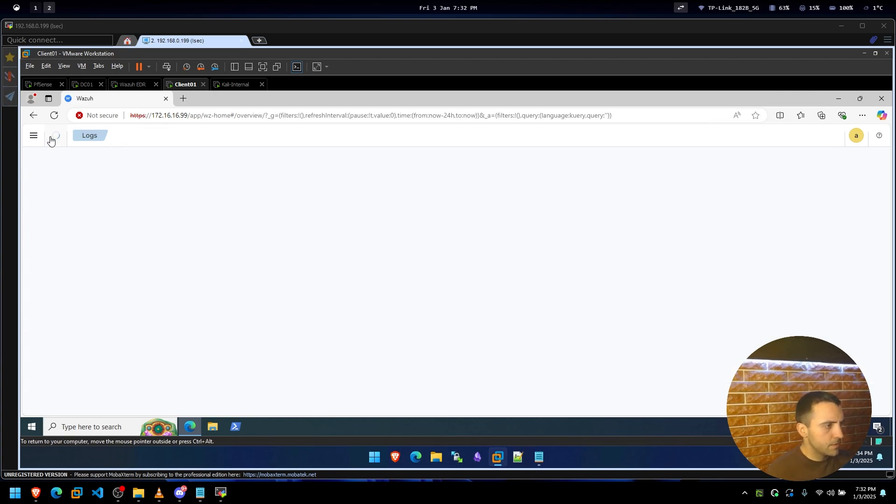
pyautogui.click(145, 178)
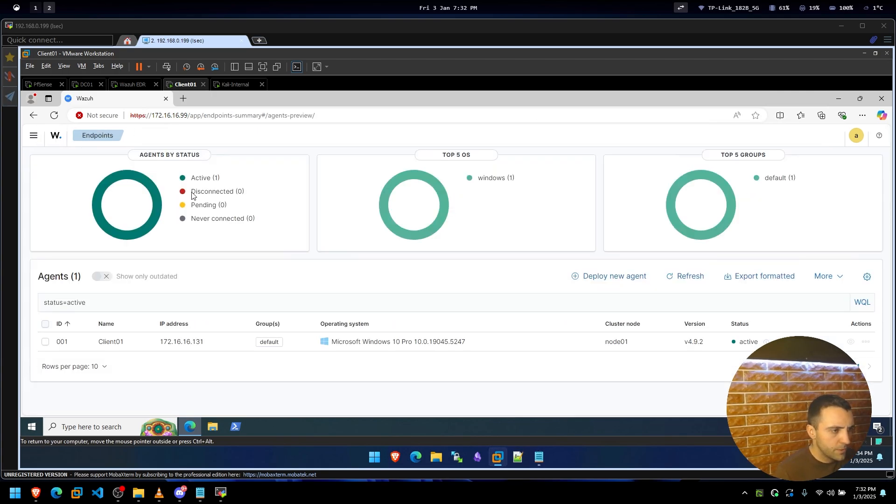
pyautogui.click(236, 426)
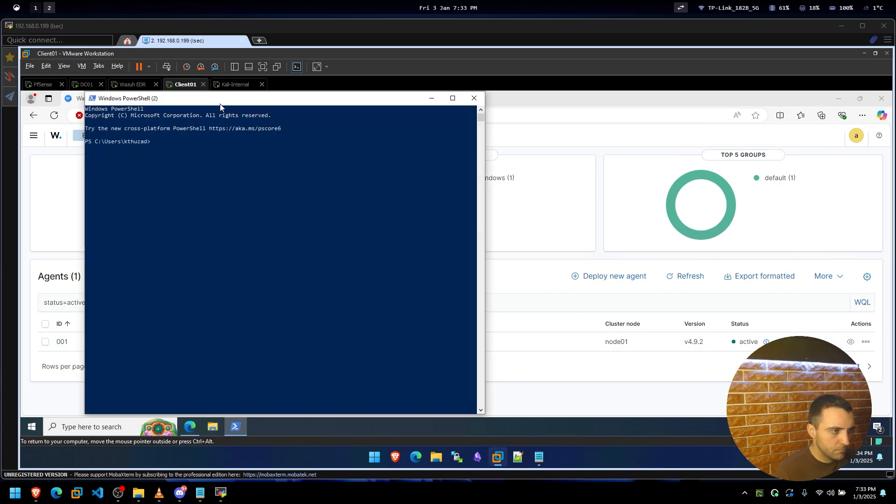
pyautogui.write('cd .\\Downloads\\')
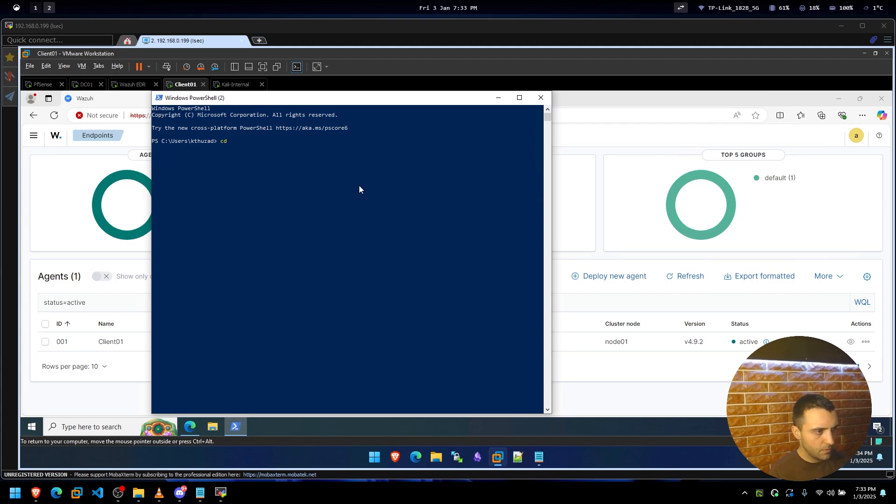
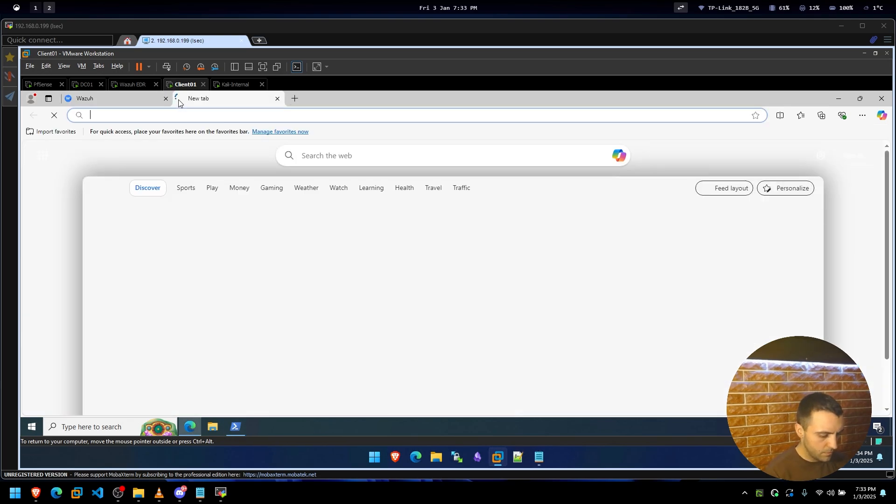
# Load the autocompleted address 172.16.16.130:8000 in Client01's new Edge tab.
pyautogui.write('ht')
pyautogui.press('Return')
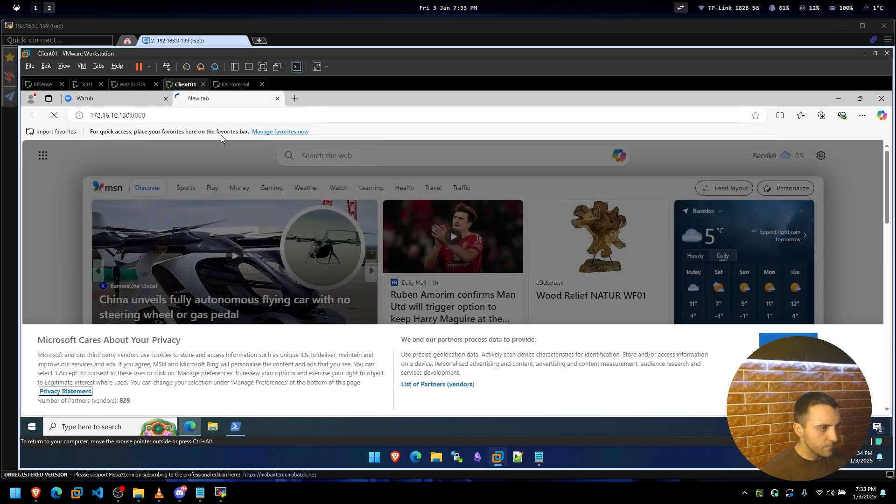
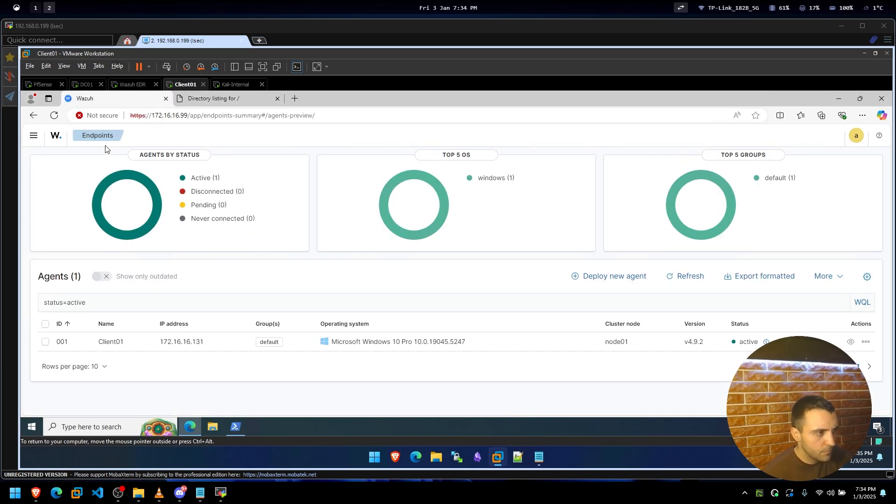
# Open Endpoint security > Malware Detection from the Wazuh dashboard's side menu.
pyautogui.click(29, 136)
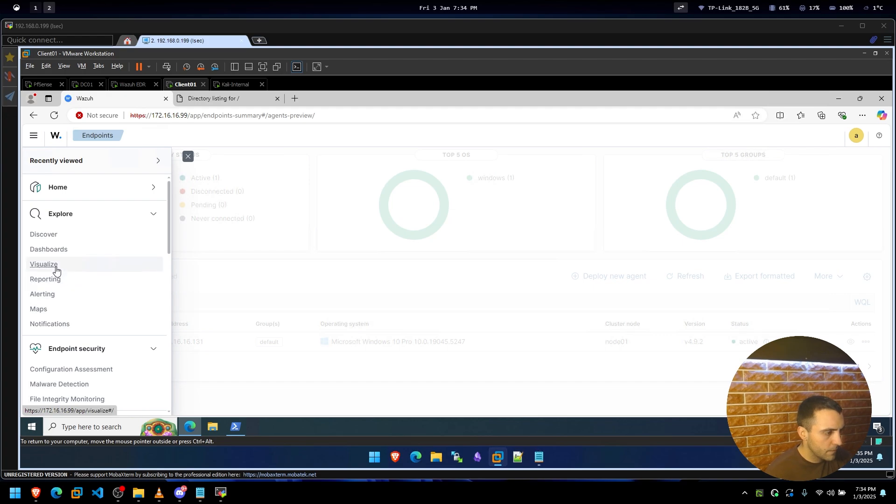
pyautogui.scroll(-1, 59, 325)
pyautogui.click(59, 338)
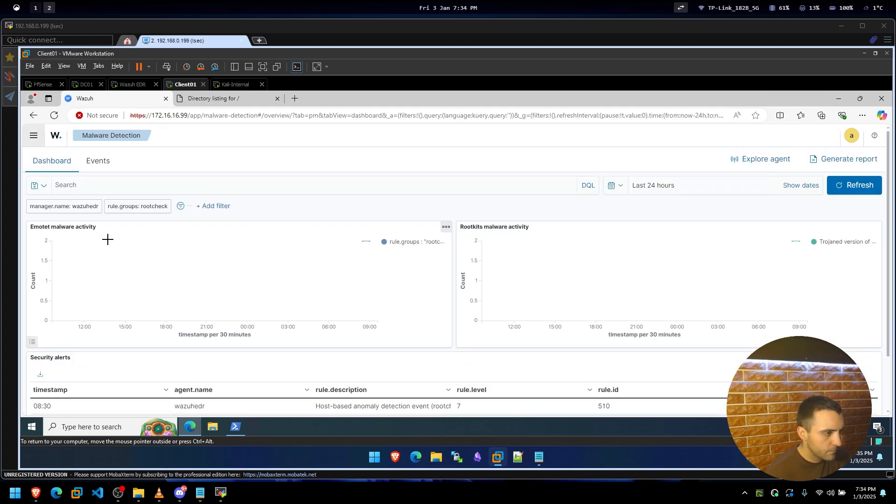
pyautogui.scroll(-1, 222, 254)
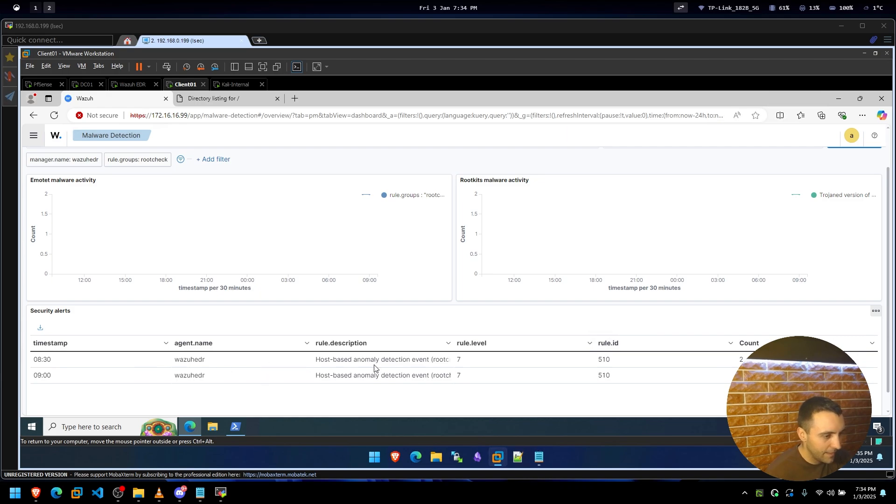
pyautogui.scroll(1, 38, 357)
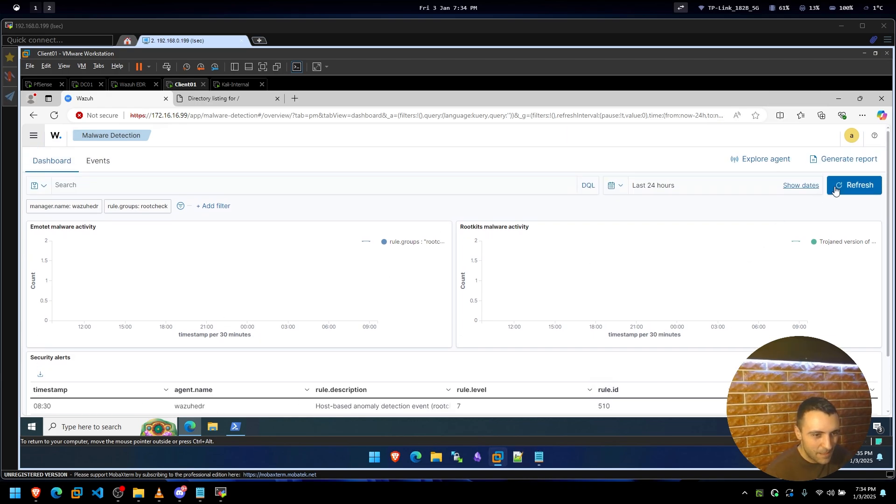
# Disable and then remove all Malware Detection filters, and refresh the data.
pyautogui.click(181, 206)
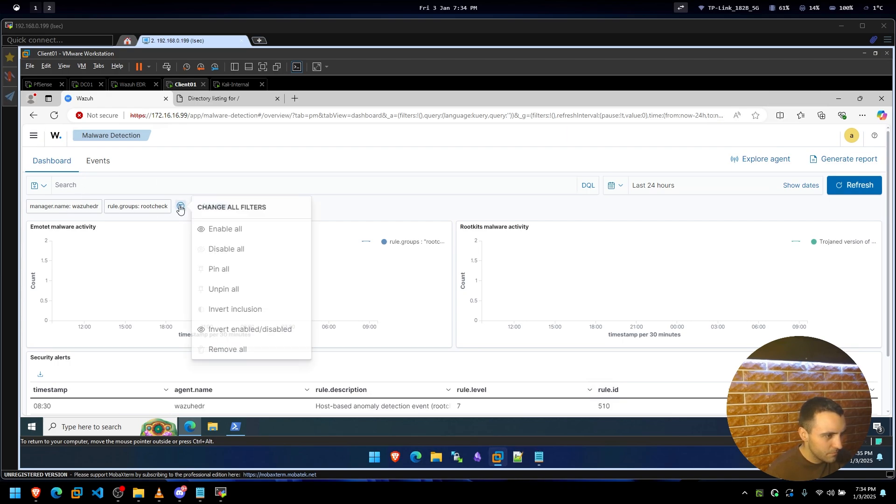
pyautogui.click(217, 249)
pyautogui.click(180, 206)
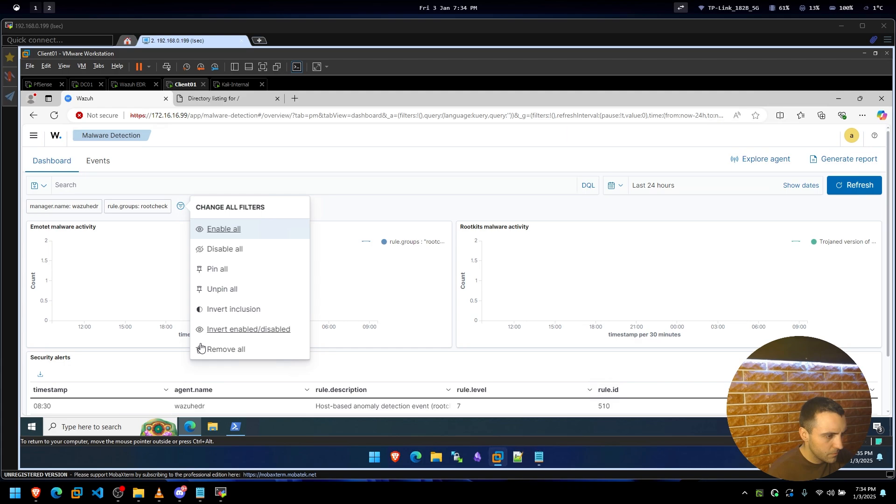
pyautogui.click(220, 349)
pyautogui.click(181, 206)
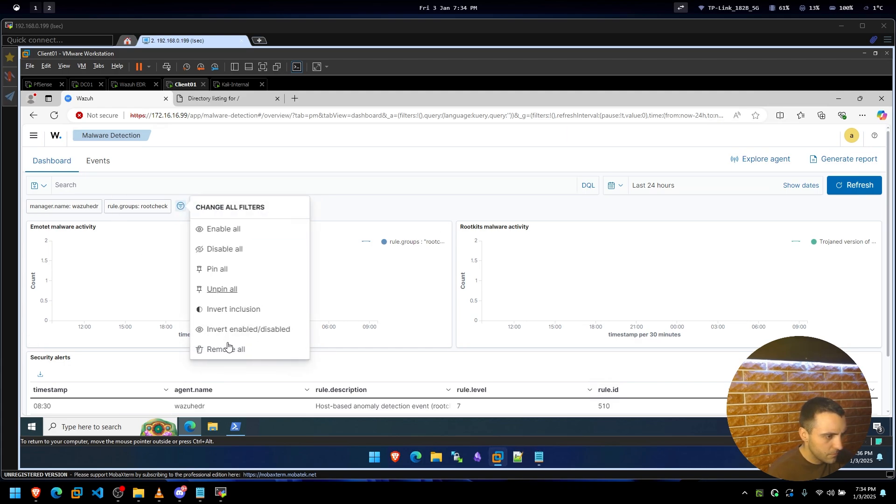
pyautogui.click(220, 348)
pyautogui.click(835, 186)
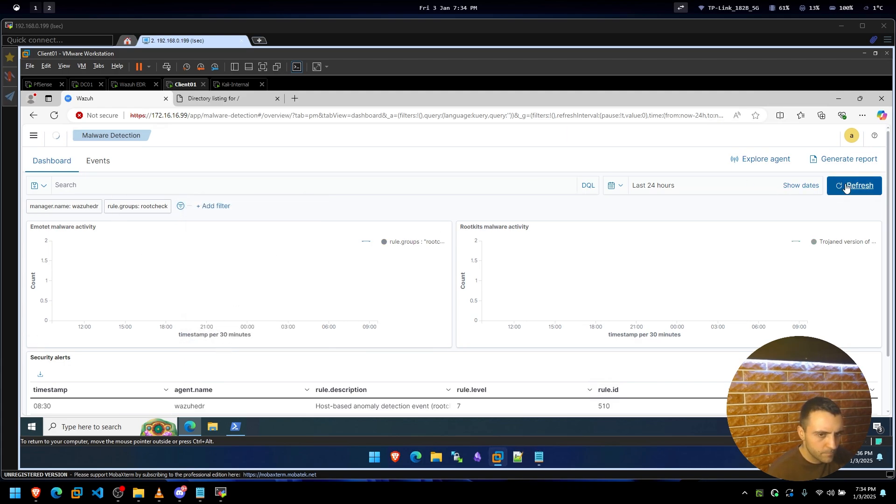
# Show the Events list with the 4 'Trojaned version of file detected' hits.
pyautogui.click(98, 161)
pyautogui.scroll(-1, 107, 237)
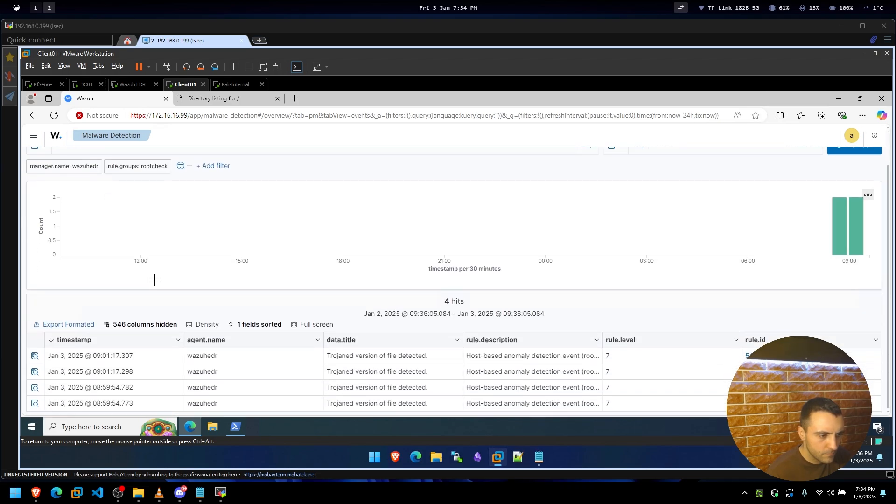
pyautogui.scroll(1, 506, 332)
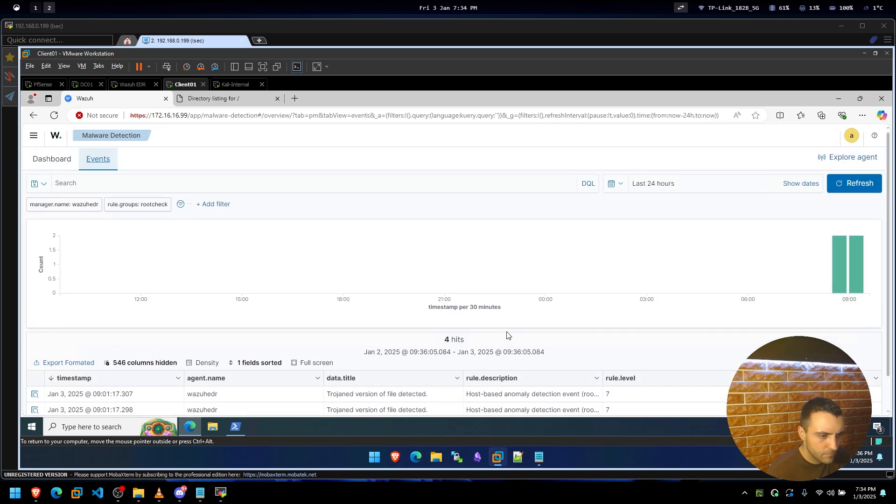
pyautogui.scroll(-1, 507, 331)
pyautogui.scroll(1, 507, 332)
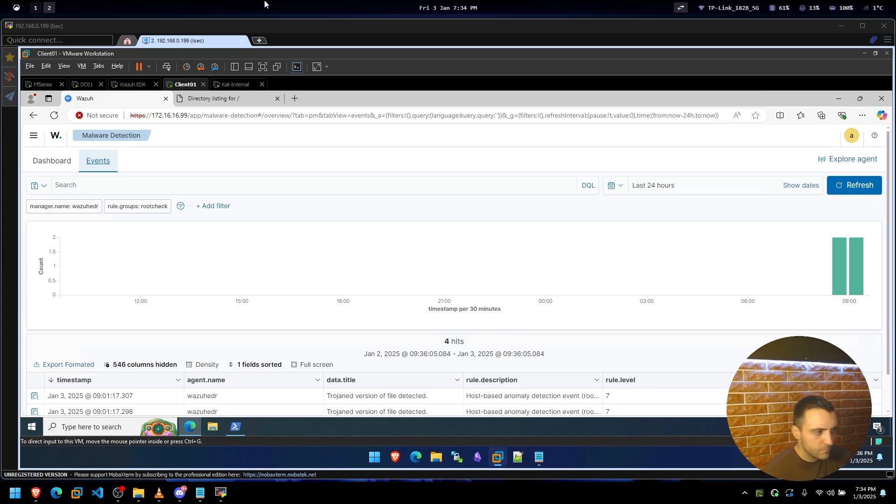
# Google 'wazuh edr no endpoint protection' in a new Brave tab.
pyautogui.click(36, 493)
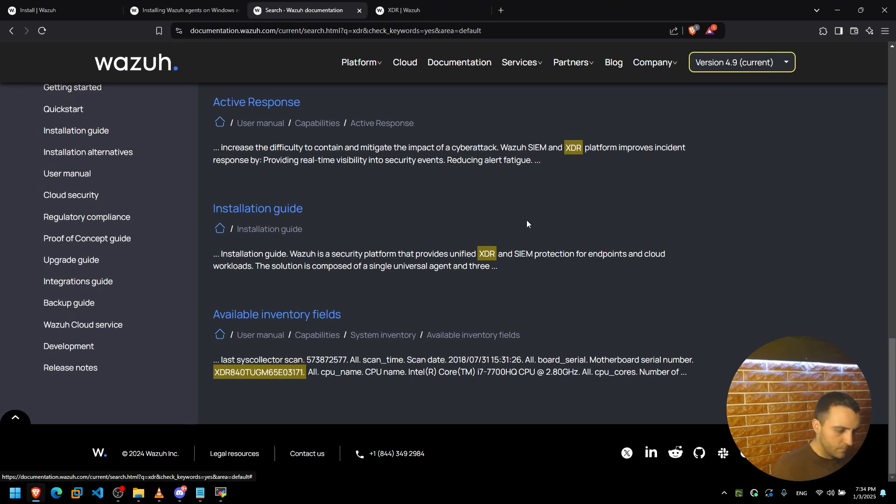
pyautogui.hotkey('ctrl', 't')
pyautogui.write('wazuh ed')
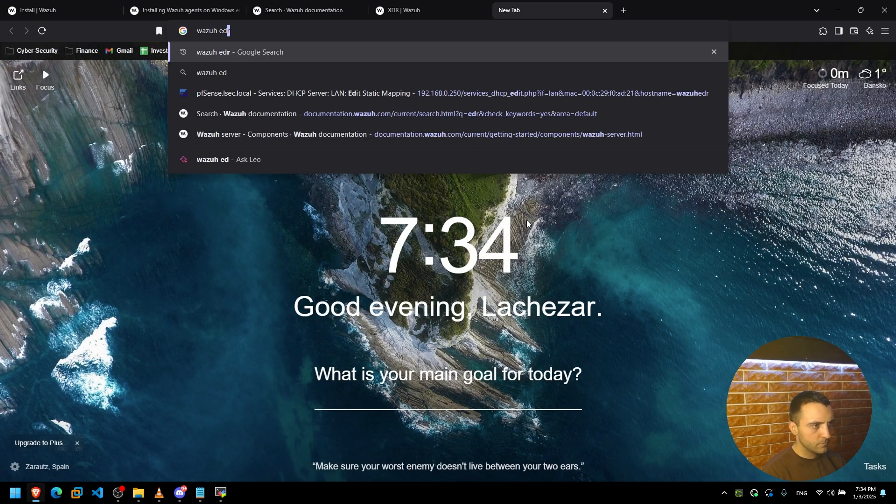
pyautogui.write('r no endpoint prote')
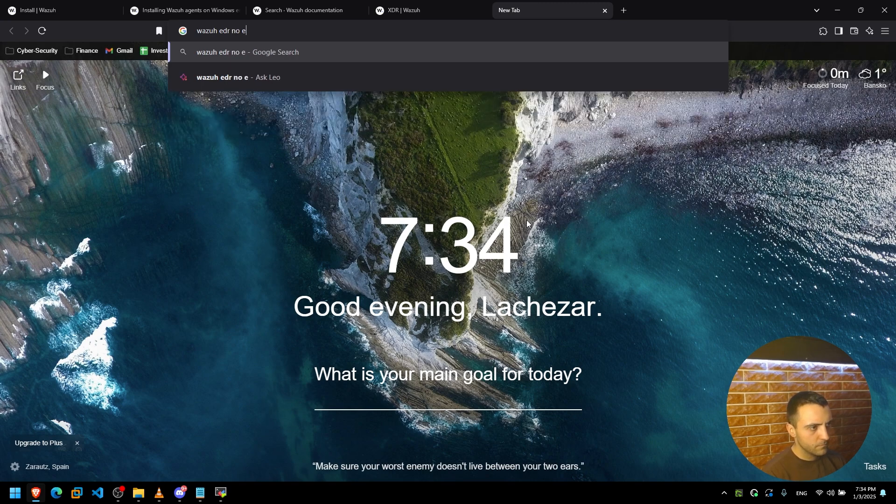
pyautogui.write('ction')
pyautogui.press('Return')
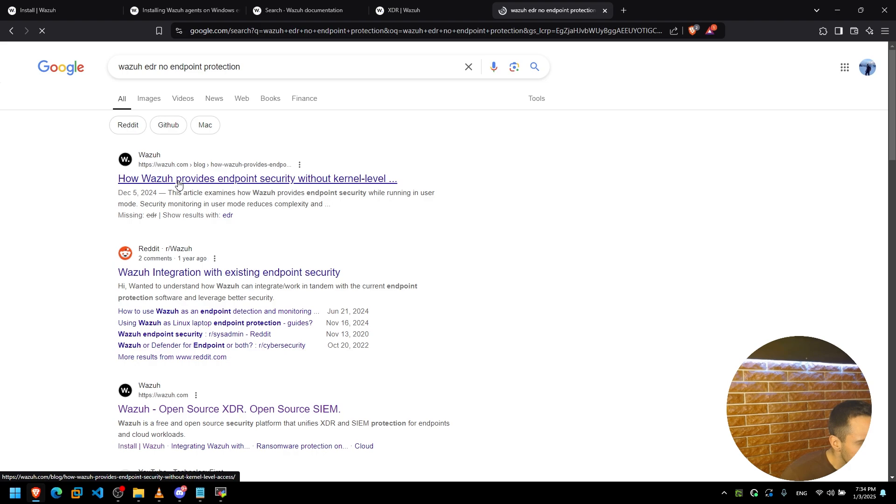
# Open the first result, Wazuh's endpoint-security blog article, in a new tab and close the results tab.
pyautogui.rightClick(178, 182)
pyautogui.click(187, 188)
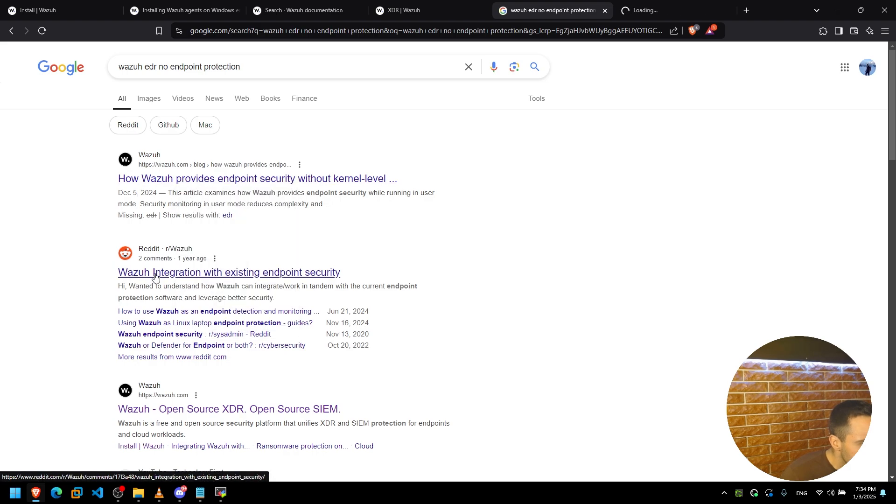
pyautogui.scroll(-1, 156, 280)
pyautogui.scroll(-3, 168, 231)
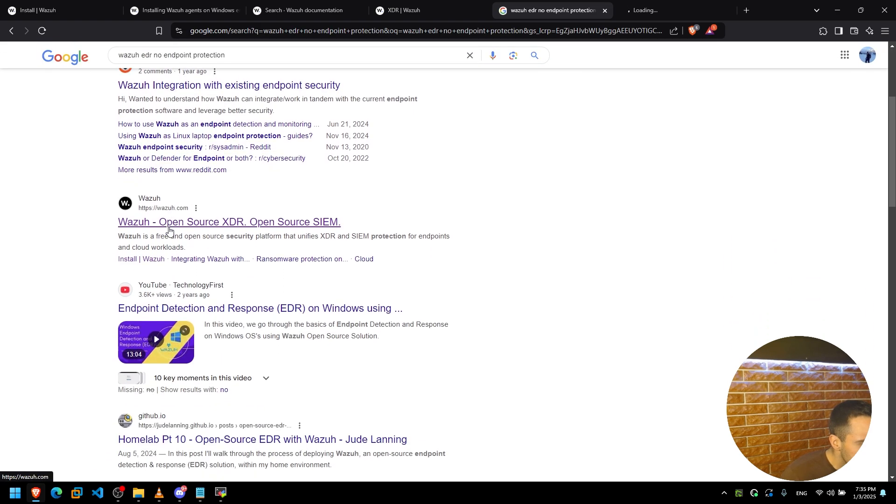
pyautogui.scroll(-7, 169, 227)
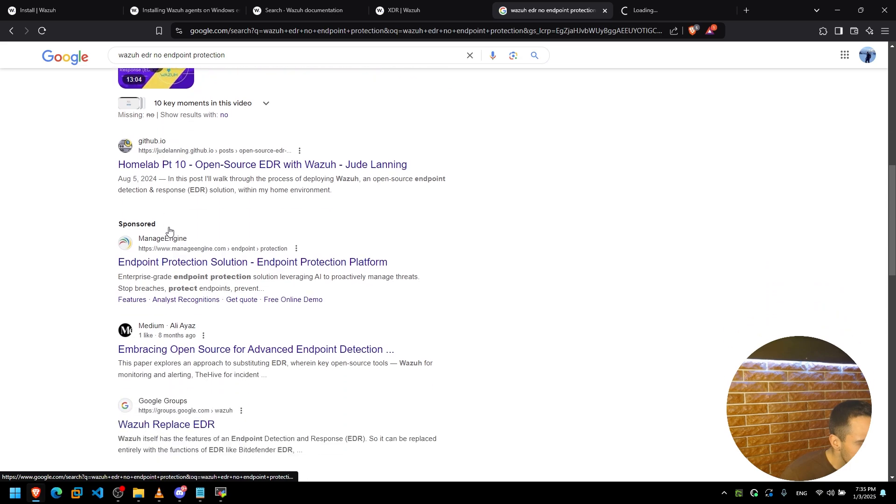
pyautogui.click(602, 13)
# Read the blog article down to the File Integrity Monitoring example, then return to the Wazuh window.
pyautogui.scroll(-15, 397, 228)
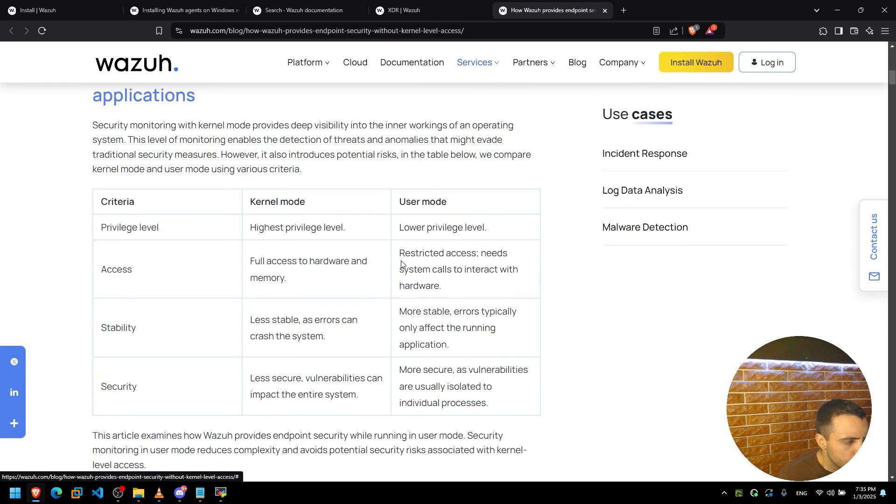
pyautogui.scroll(-15, 323, 252)
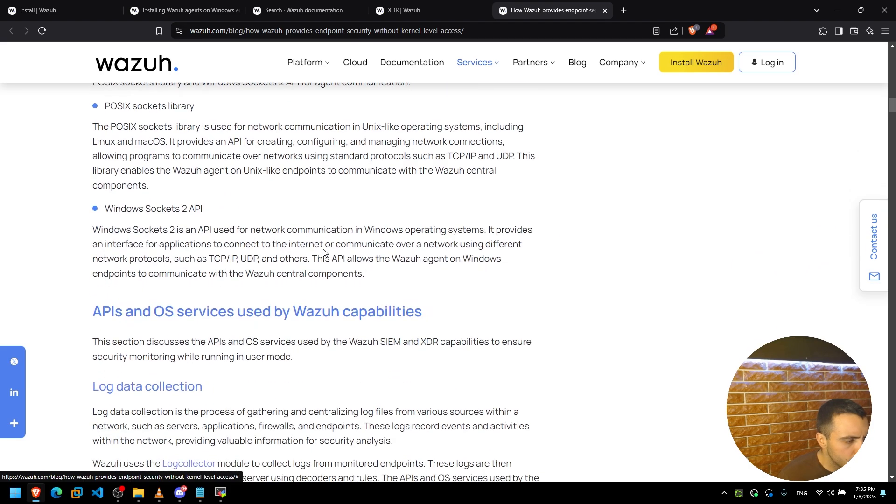
pyautogui.scroll(-10, 323, 252)
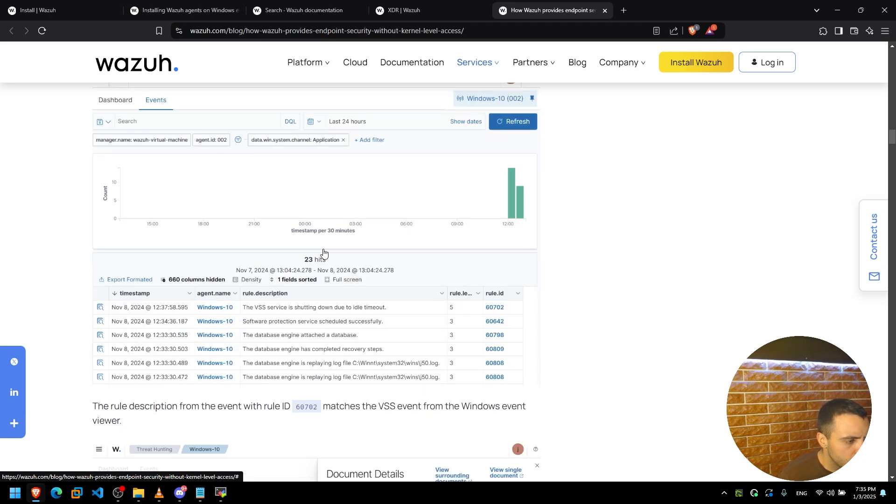
pyautogui.scroll(1, 323, 252)
pyautogui.scroll(-10, 323, 251)
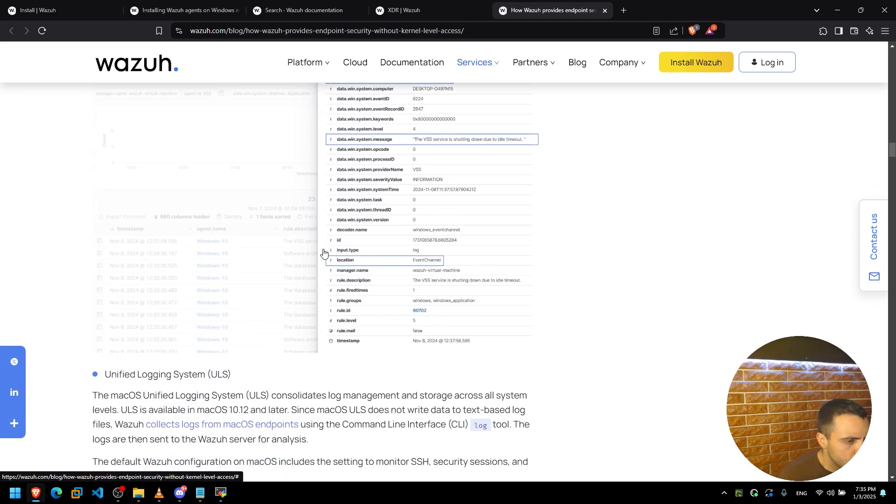
pyautogui.scroll(-15, 323, 252)
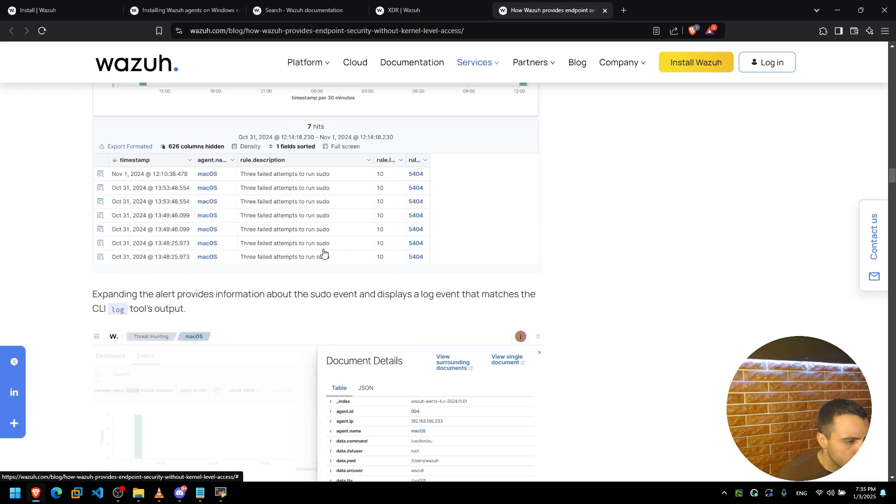
pyautogui.scroll(-20, 322, 252)
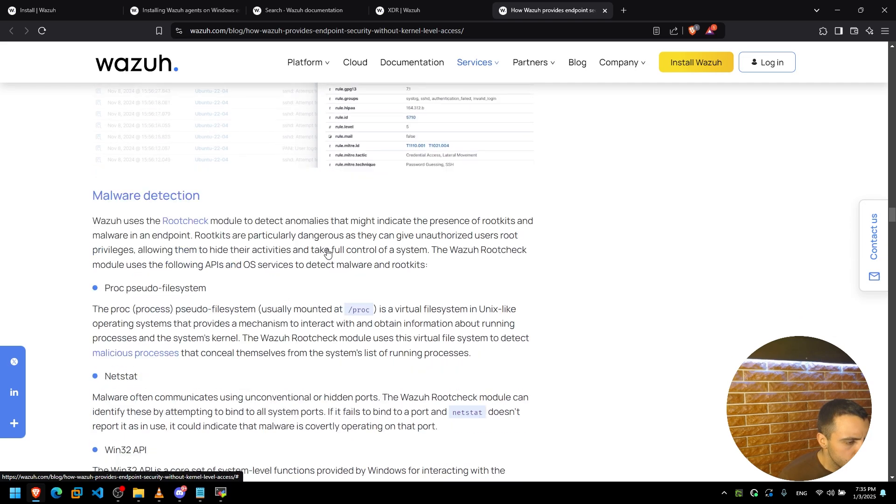
pyautogui.scroll(-15, 328, 252)
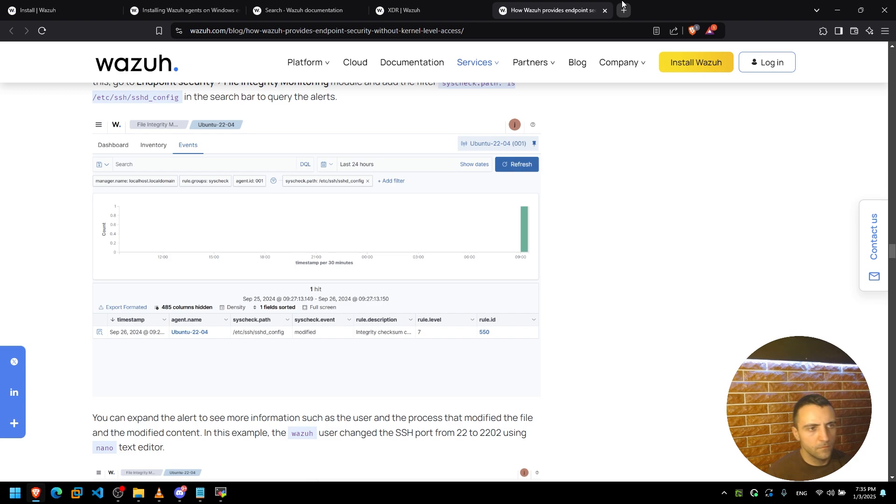
pyautogui.hotkey('alt', 'Tab')
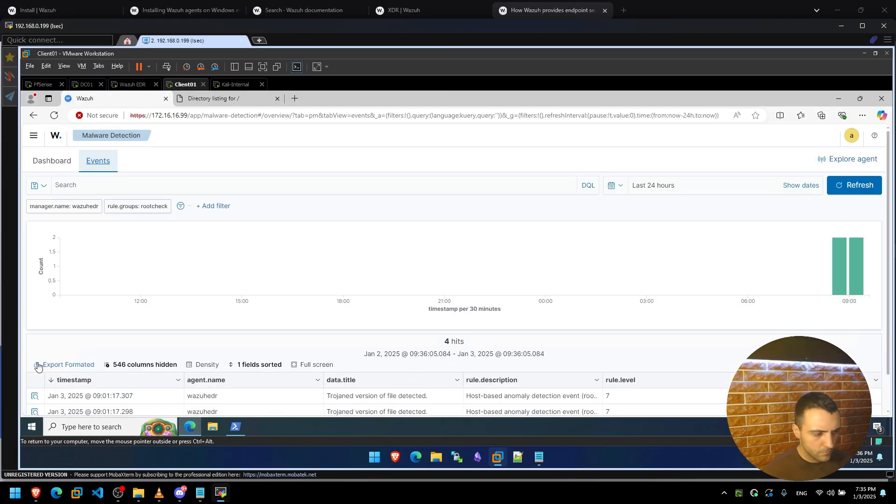
# Switch between the blog article and the Wazuh Malware Detection events showing 4 rootcheck hits.
pyautogui.click(37, 493)
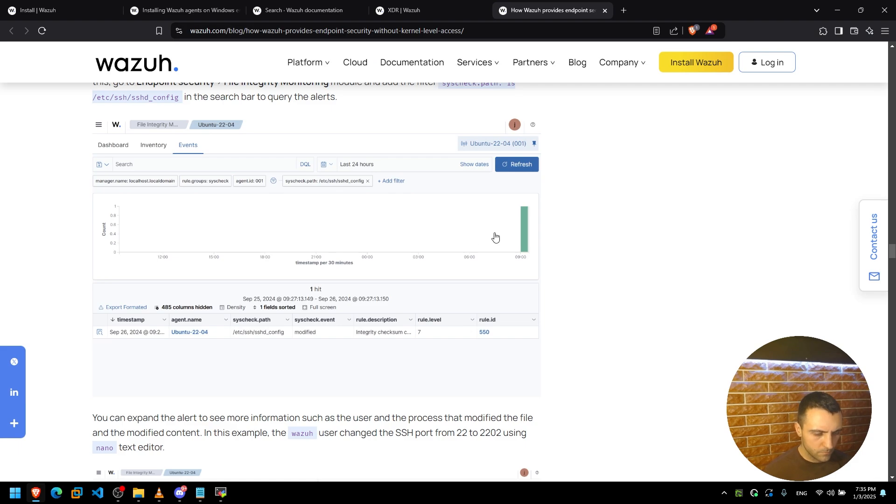
pyautogui.hotkey('alt', 'Tab')
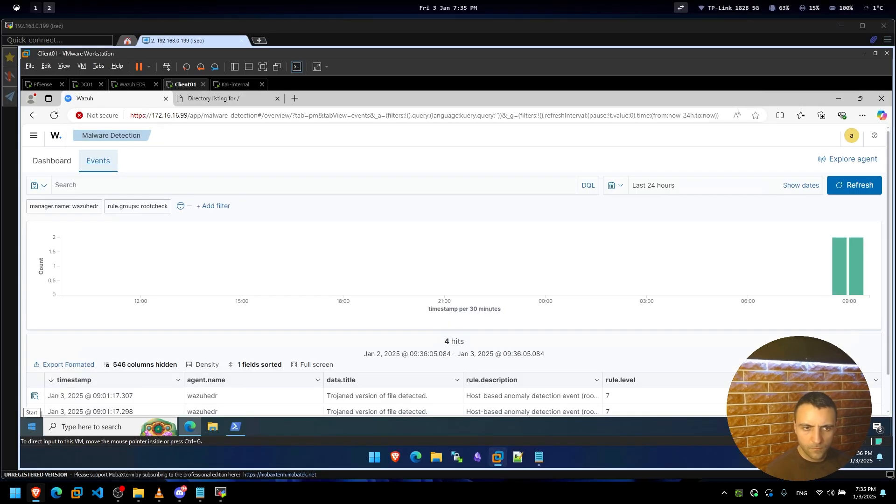
pyautogui.click(34, 496)
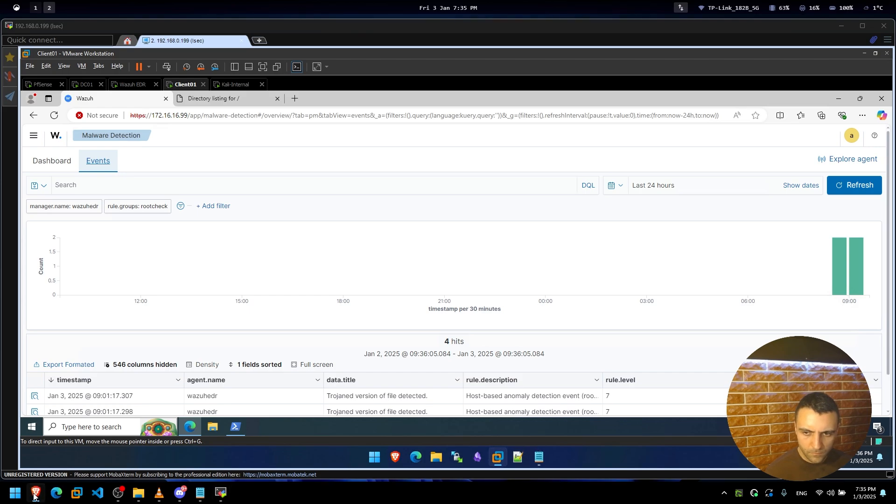
pyautogui.hotkey('alt', 'Tab')
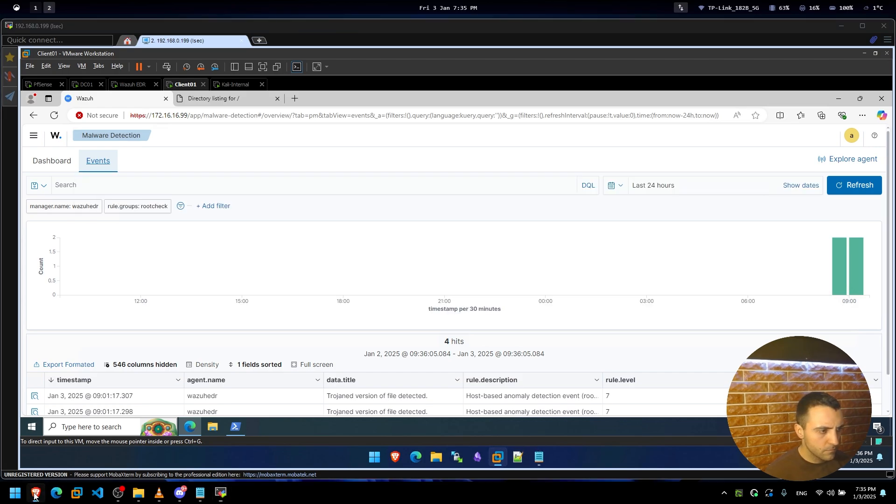
pyautogui.click(37, 492)
pyautogui.rightClick(38, 493)
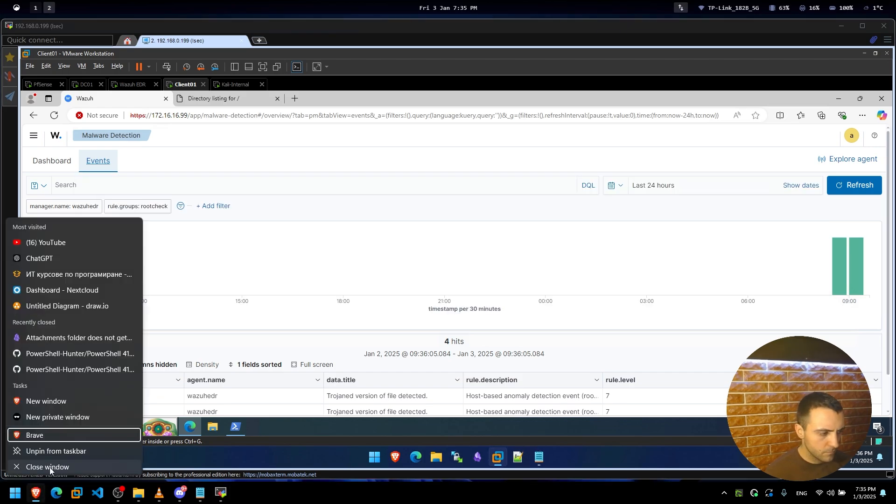
pyautogui.click(50, 466)
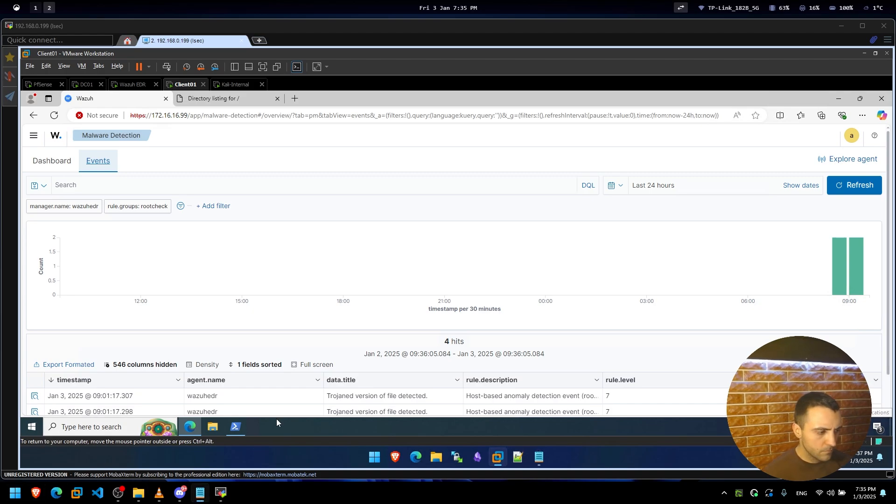
pyautogui.click(91, 426)
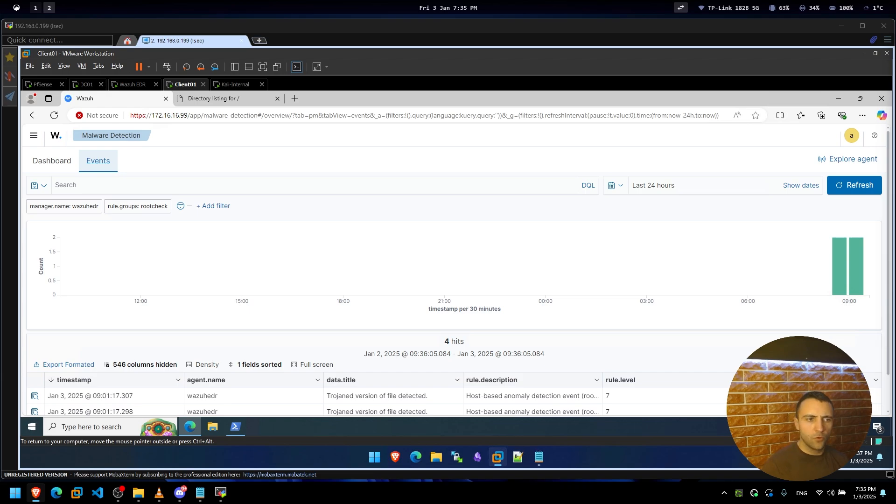
# Snap ChatGPT beside the VM and ask why Wazuh malware detection fails on the active Windows 10 agent.
pyautogui.hotkey('alt', '1')
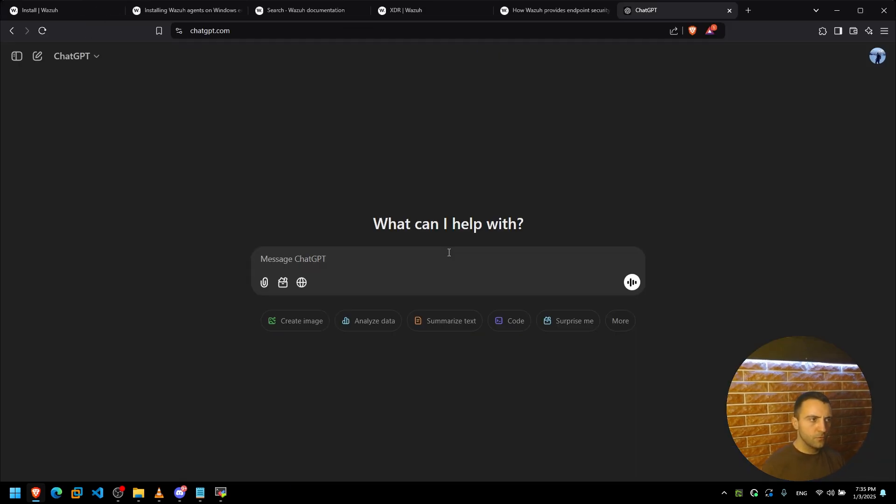
pyautogui.click(860, 11)
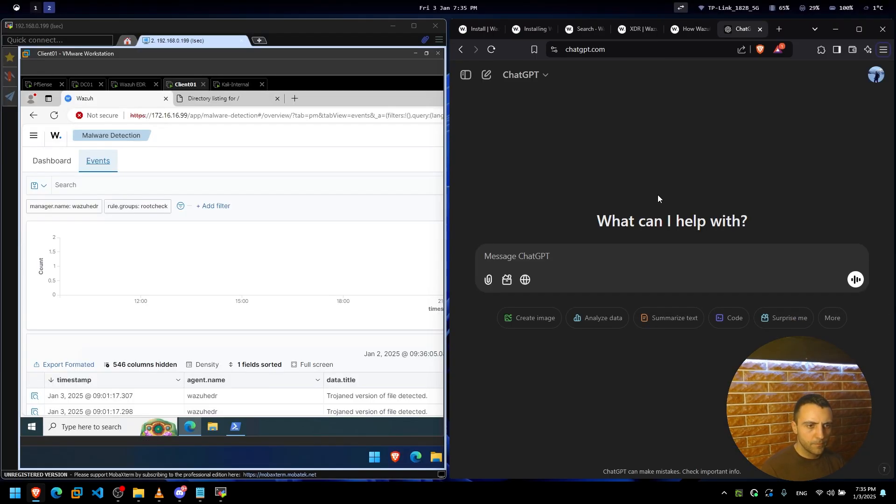
pyautogui.click(607, 261)
pyautogui.write('wh')
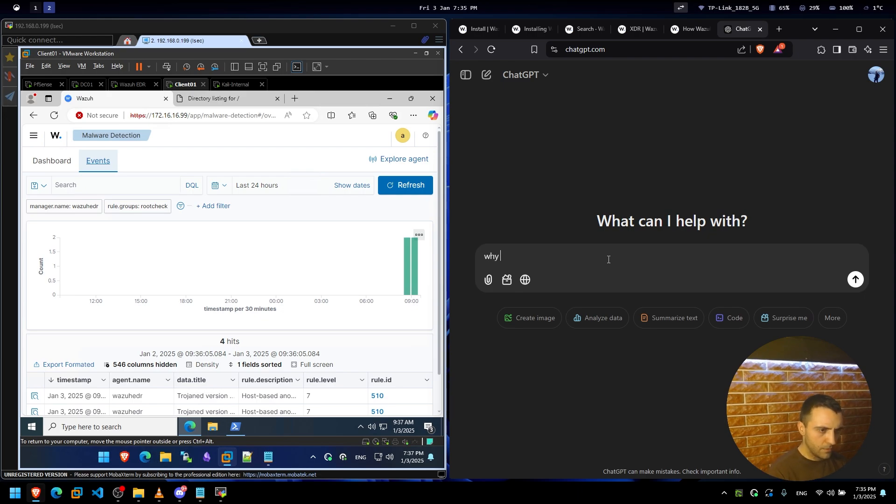
pyautogui.write('y')
pyautogui.hotkey('ctrl', 'BackSpace')
pyautogui.write('I installed wazuh EDR and conn')
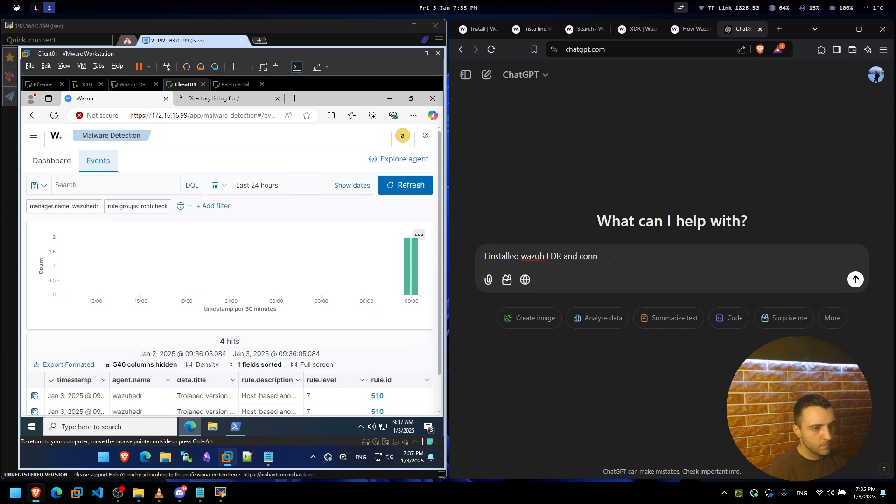
pyautogui.write('s 10 agent. Why th')
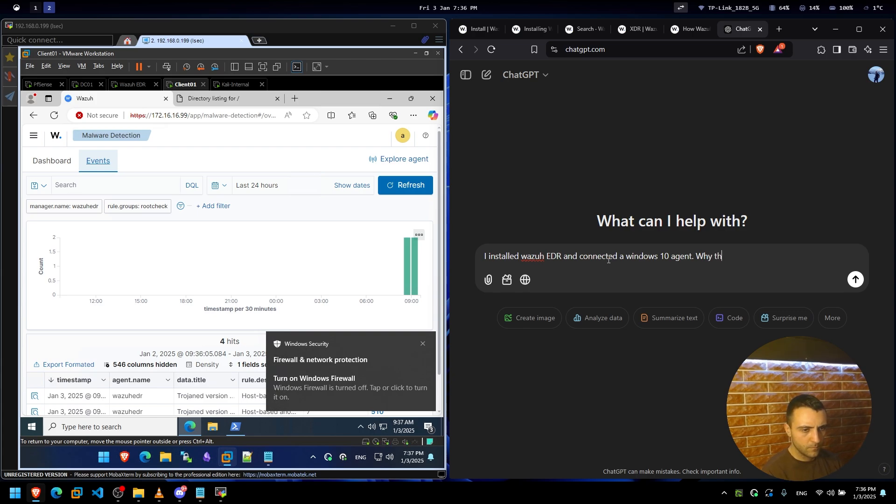
pyautogui.write('tec')
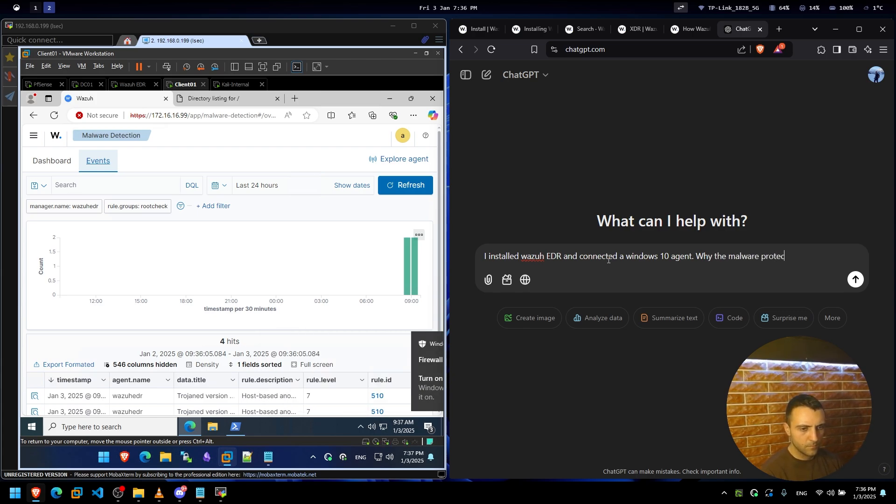
pyautogui.write('tion does not wo')
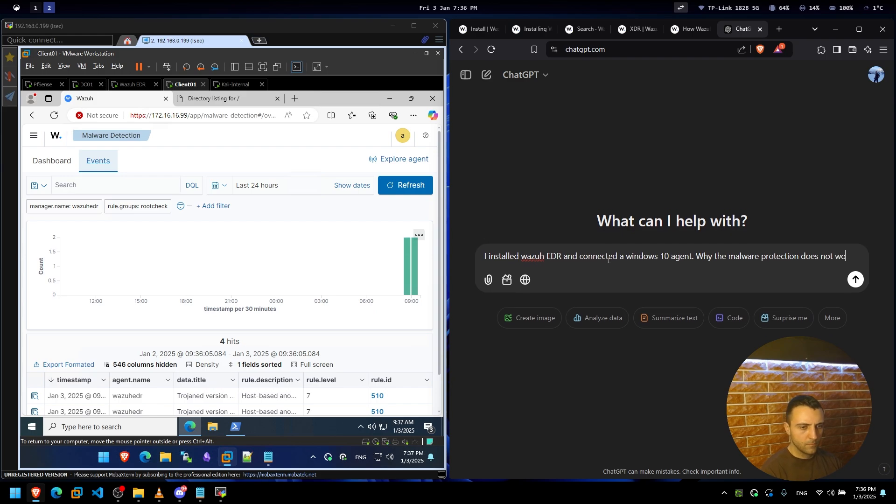
pyautogui.write('rk, the serv')
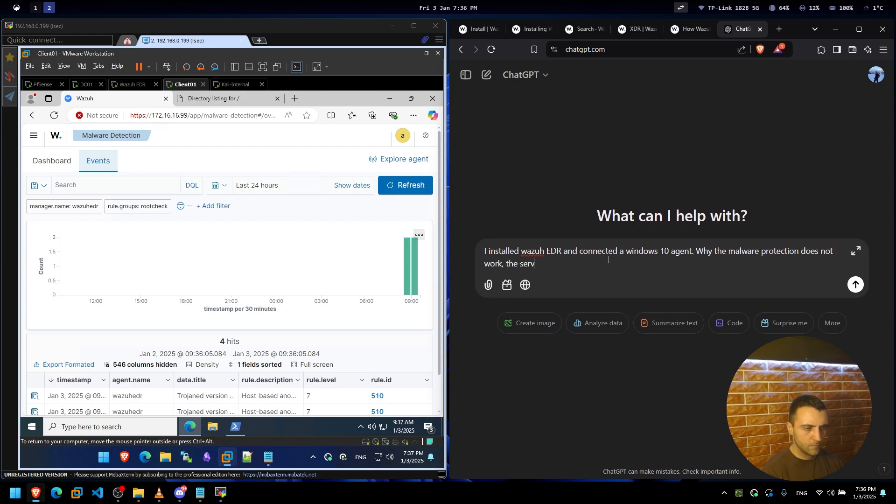
pyautogui.write('ice is active and I can see logs coming from the clien')
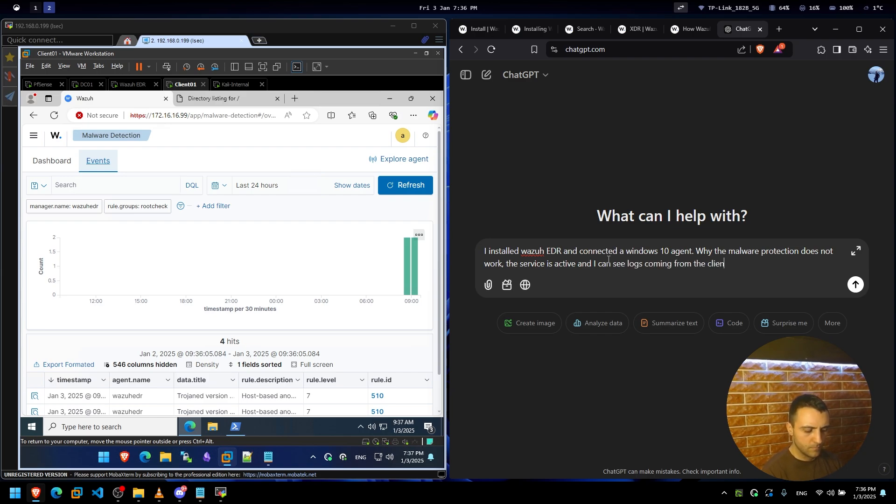
pyautogui.write('e')
pyautogui.press('Return')
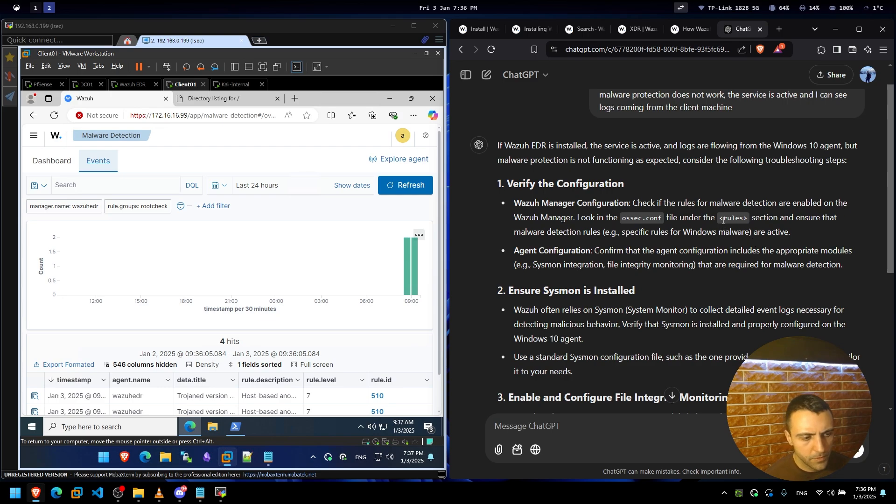
# Read ChatGPT's answer past the Sysmon step to the advice on checking ossec-agent\logs.
pyautogui.scroll(-1, 709, 229)
pyautogui.moveTo(543, 238); pyautogui.dragTo(591, 239)
pyautogui.click(611, 239)
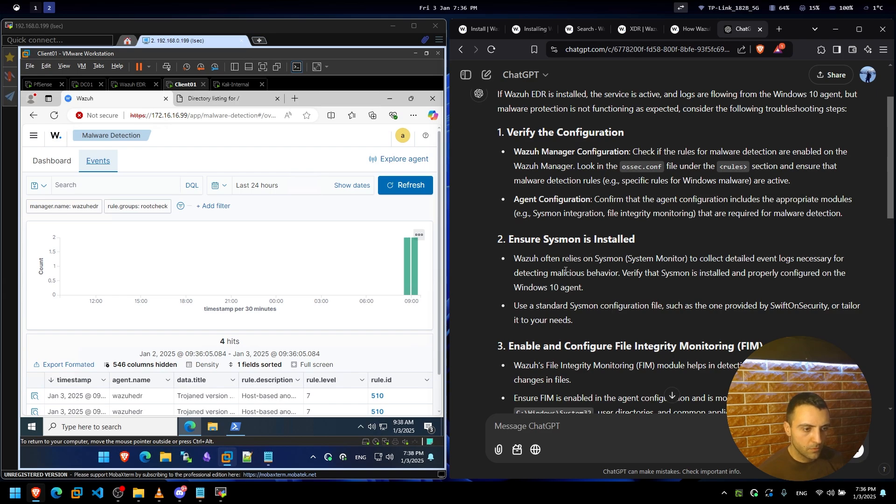
pyautogui.moveTo(560, 240); pyautogui.dragTo(611, 246)
pyautogui.scroll(-1, 611, 247)
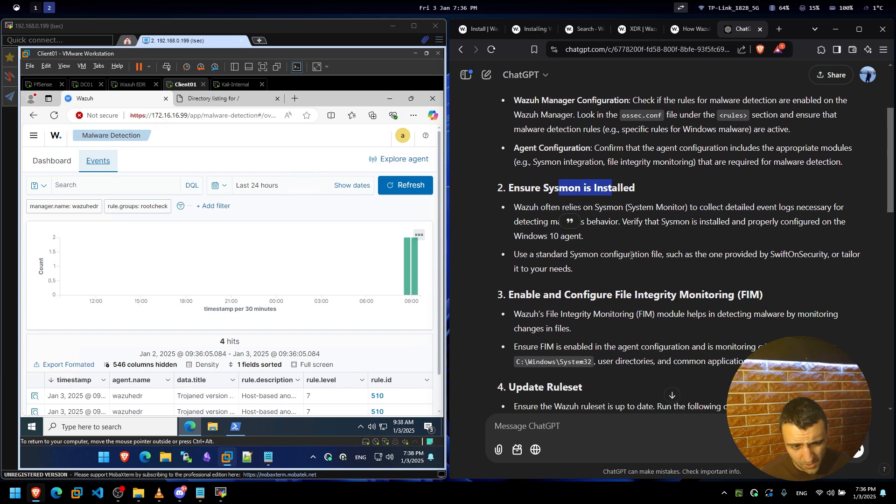
pyautogui.click(603, 294)
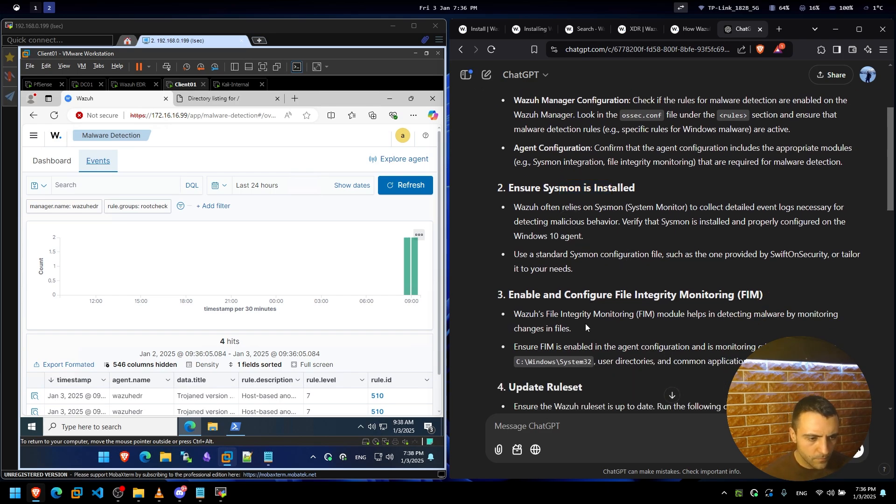
pyautogui.scroll(-2, 585, 324)
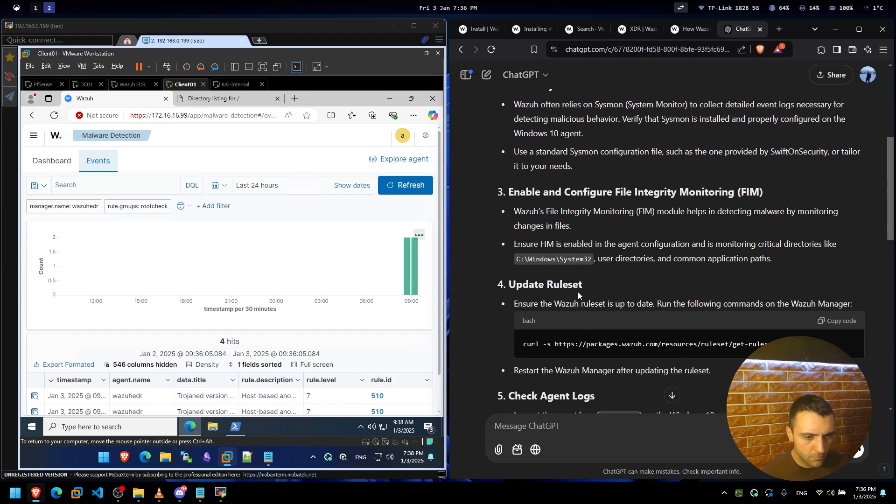
pyautogui.scroll(-2, 578, 292)
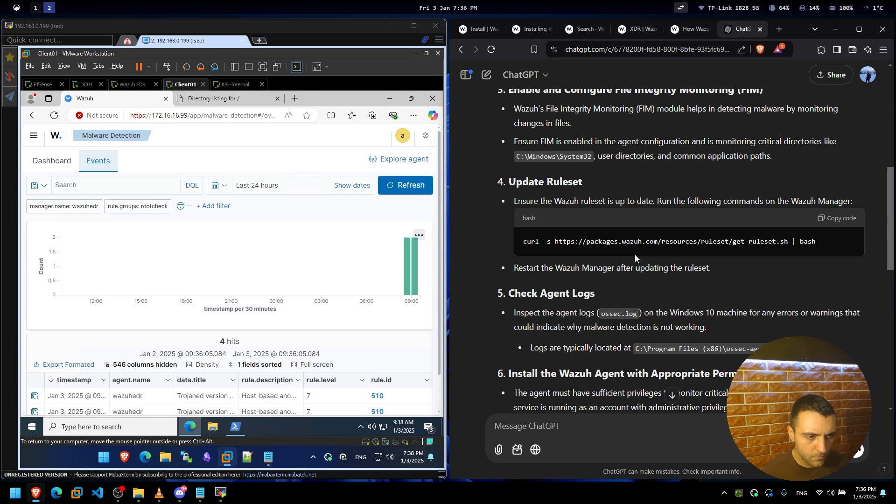
pyautogui.scroll(-1, 635, 254)
pyautogui.scroll(-1, 622, 267)
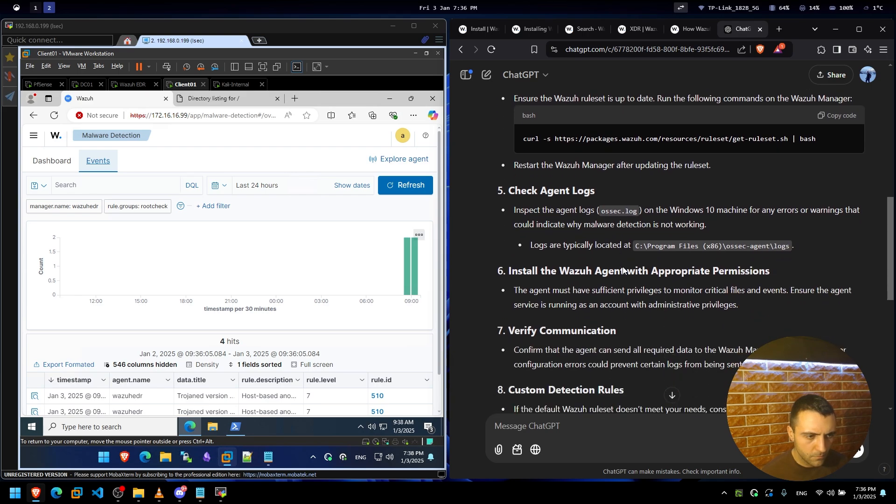
pyautogui.click(212, 427)
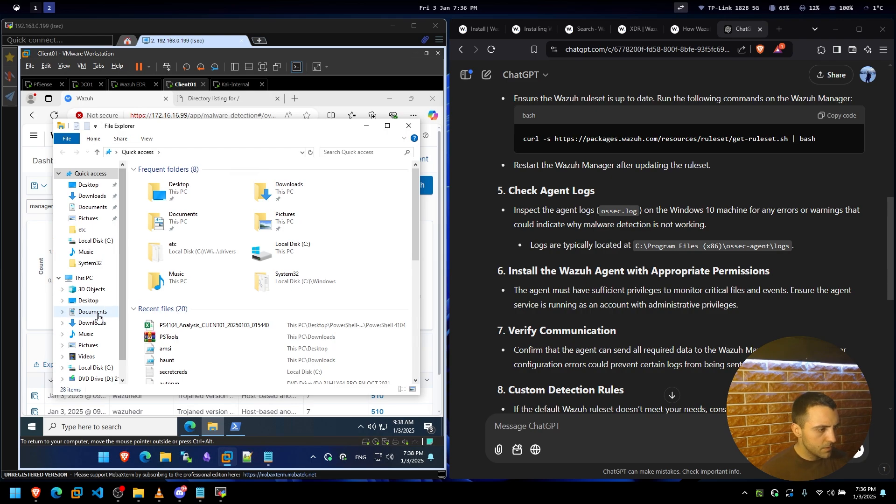
# Open the ossec-agent folder under C:\Program Files (x86), granting access when asked.
pyautogui.scroll(-1, 93, 322)
pyautogui.click(96, 349)
pyautogui.click(84, 260)
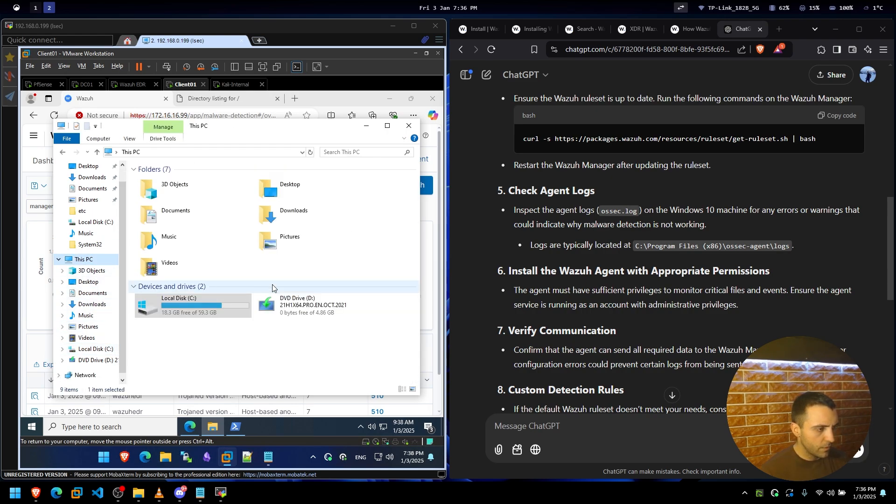
pyautogui.hotkey('alt', 'Left')
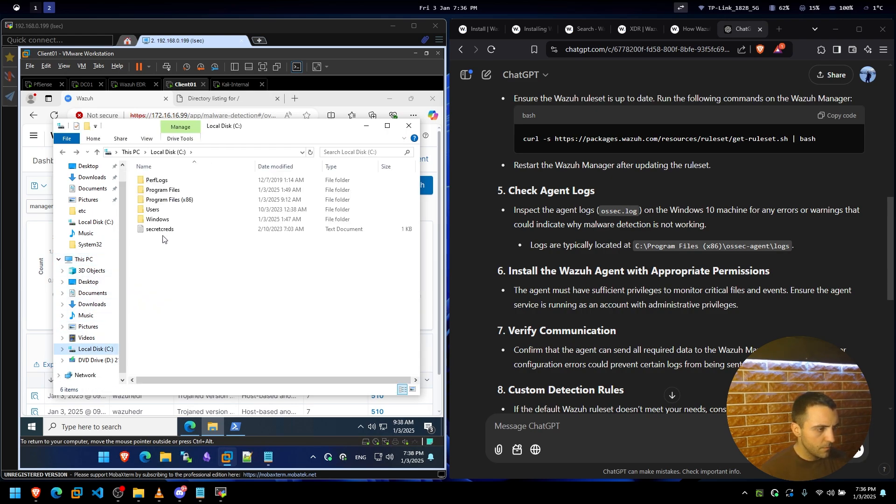
pyautogui.doubleClick(159, 200)
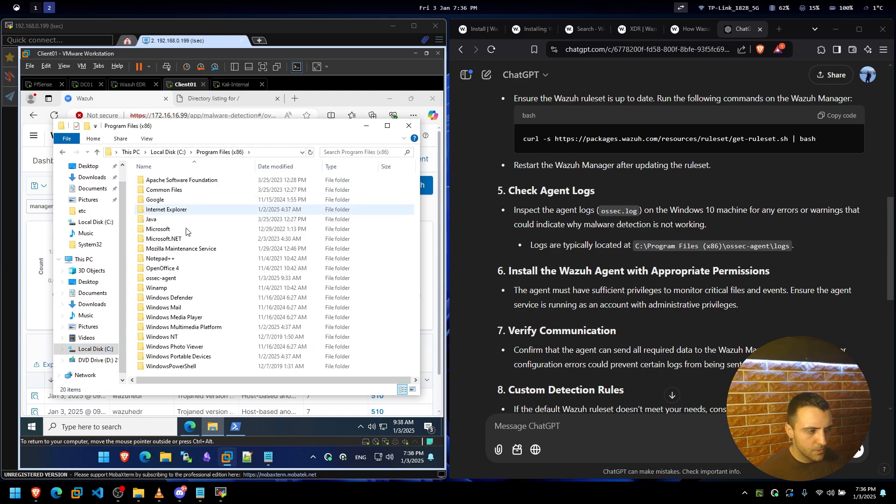
pyautogui.click(185, 232)
pyautogui.write('os')
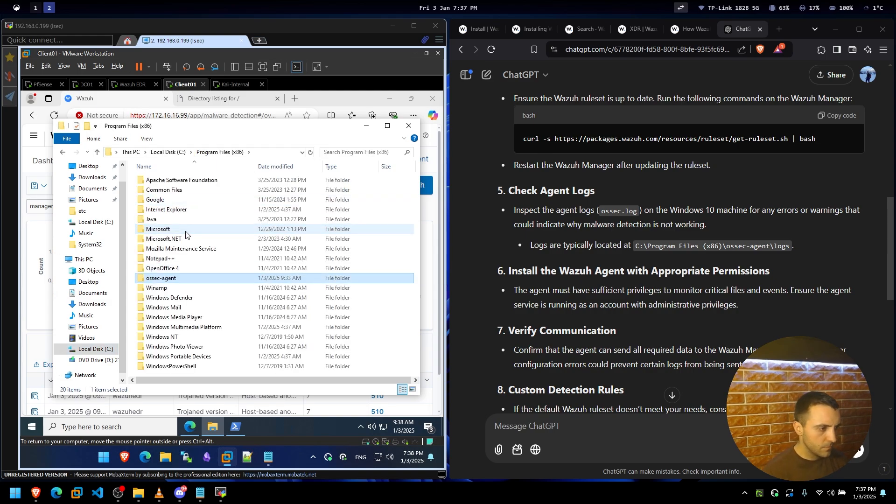
pyautogui.press('Return')
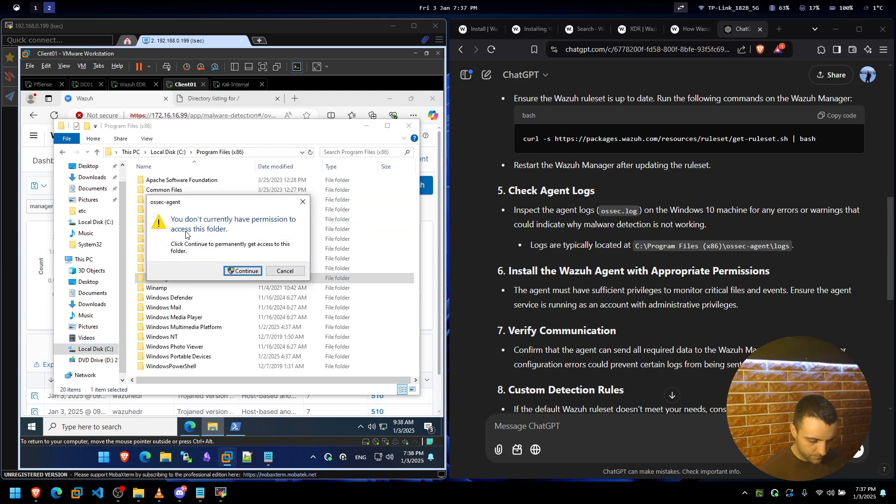
pyautogui.press('Return')
# Open the ossec-agent logs folder, find it empty, and go back to ChatGPT's agent logs advice.
pyautogui.click(205, 237)
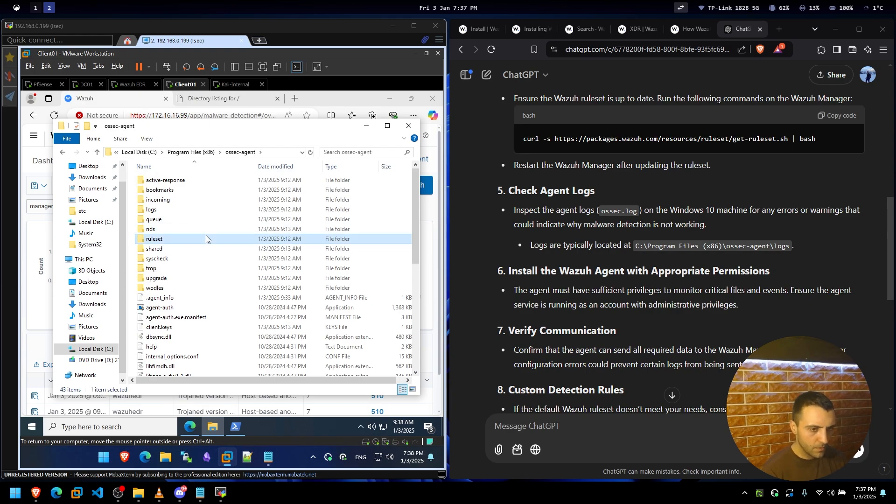
pyautogui.write('logs')
pyautogui.press('Return')
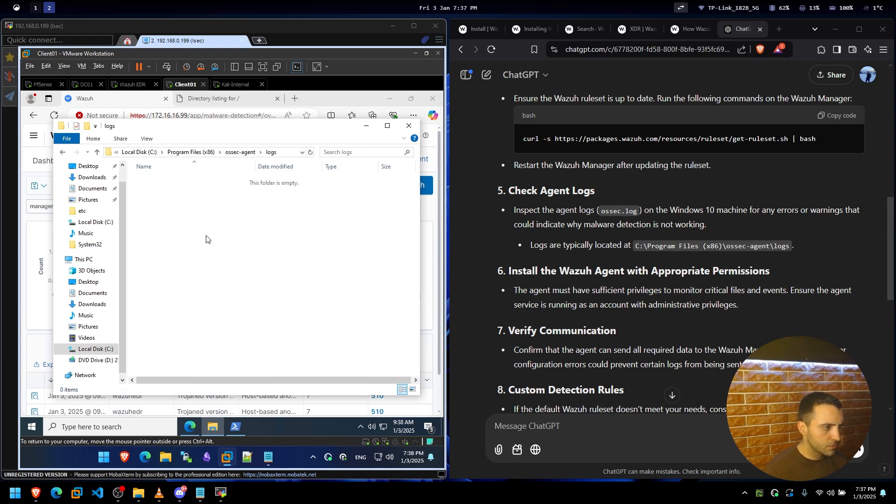
pyautogui.rightClick(207, 236)
pyautogui.click(360, 253)
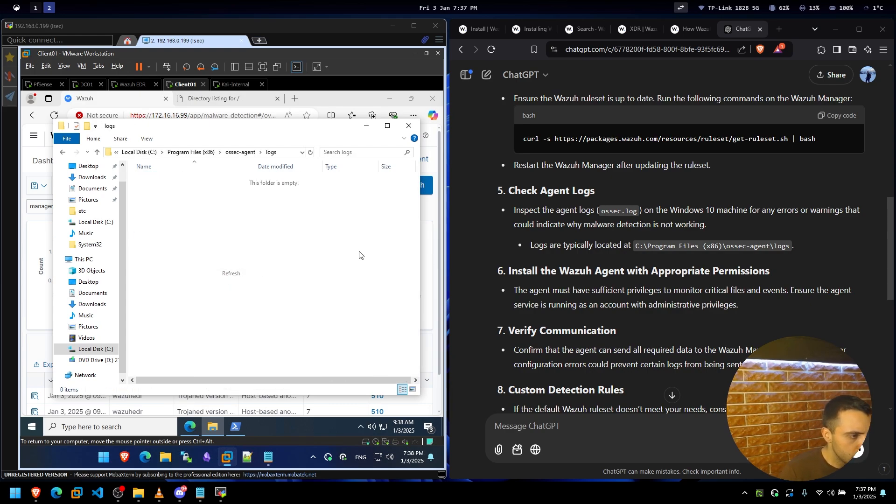
pyautogui.click(708, 310)
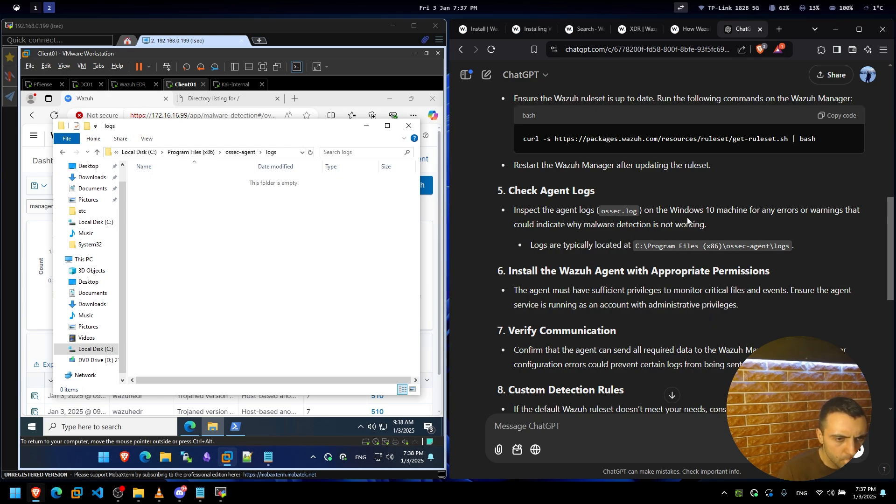
pyautogui.moveTo(568, 226); pyautogui.dragTo(622, 225)
# Highlight parts of ChatGPT's agent logs location advice.
pyautogui.click(620, 227)
pyautogui.moveTo(570, 245); pyautogui.dragTo(585, 245)
pyautogui.click(587, 246)
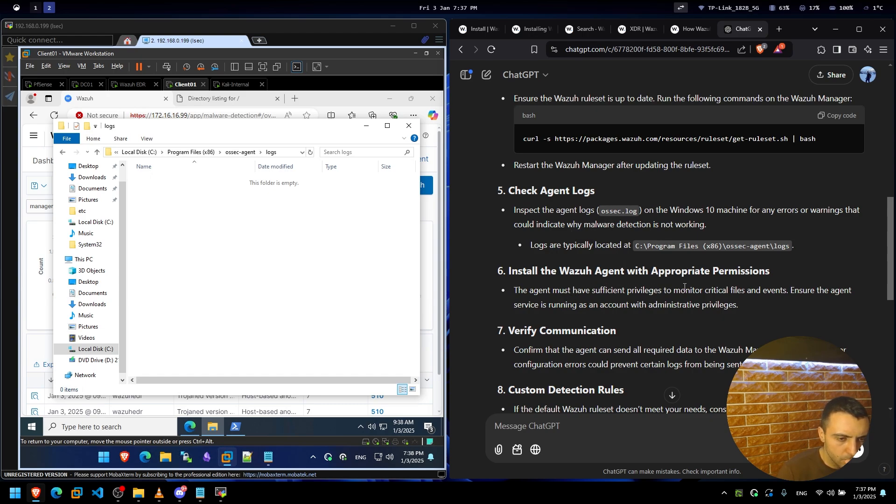
pyautogui.moveTo(790, 294); pyautogui.dragTo(666, 304)
pyautogui.click(667, 304)
# Read further, select the Wazuh Manager Configuration bullet, and switch to the Wazuh EDR VM.
pyautogui.scroll(-2, 634, 299)
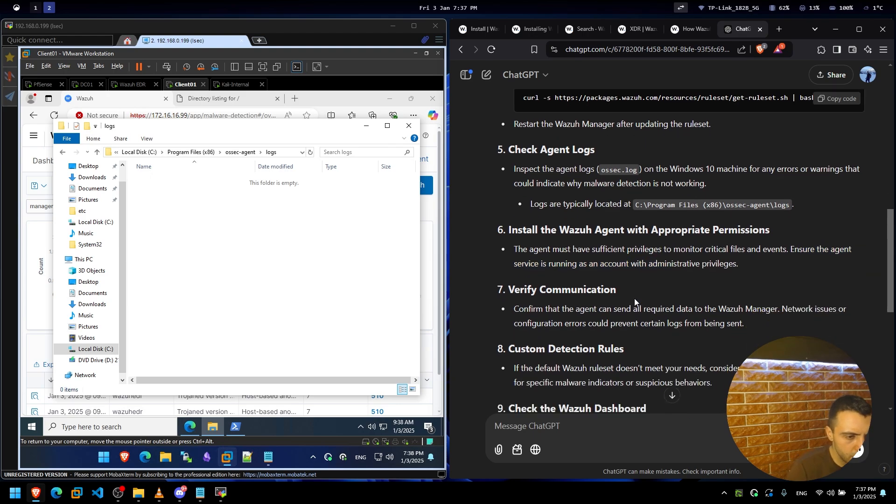
pyautogui.scroll(-3, 635, 298)
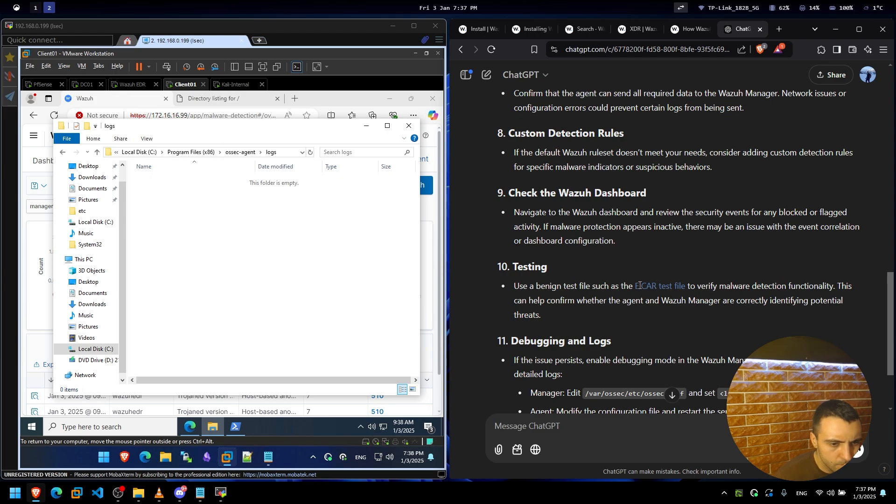
pyautogui.scroll(-2, 640, 286)
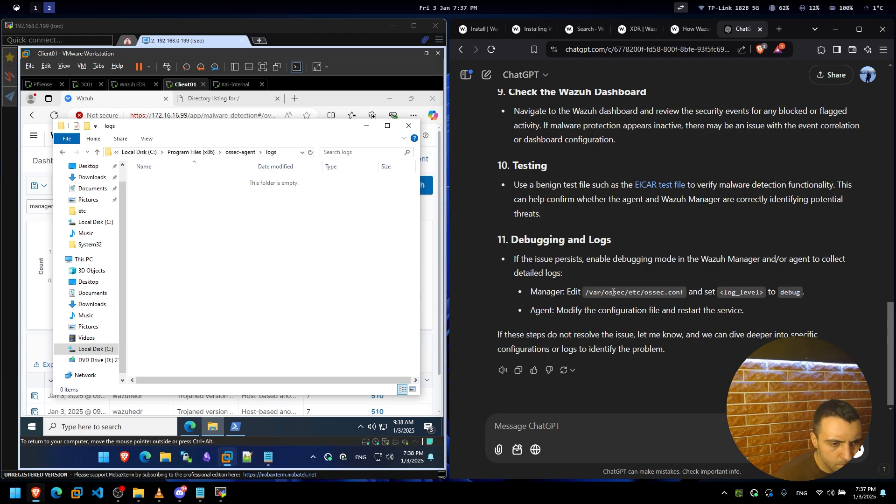
pyautogui.scroll(15, 613, 293)
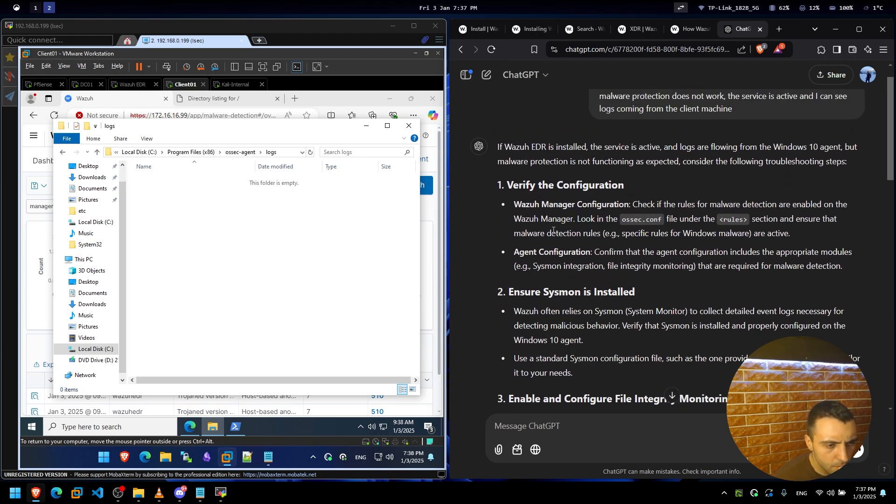
pyautogui.scroll(-1, 590, 301)
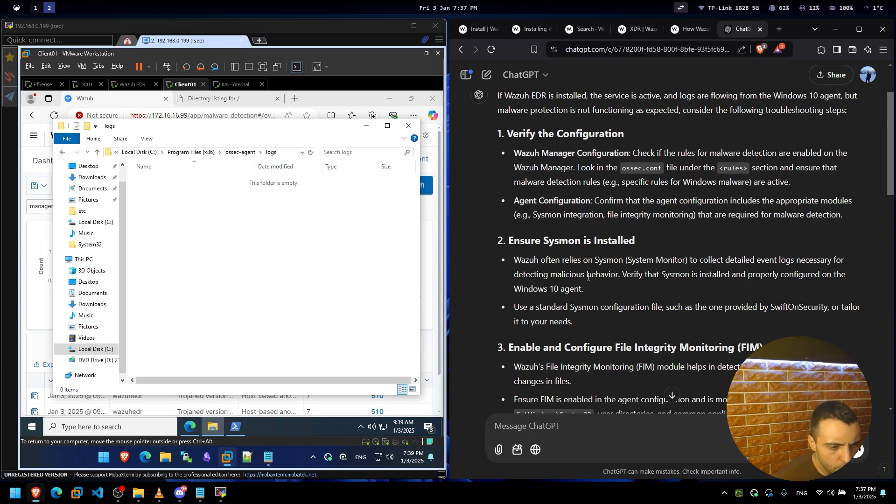
pyautogui.scroll(-1, 588, 276)
pyautogui.scroll(2, 588, 279)
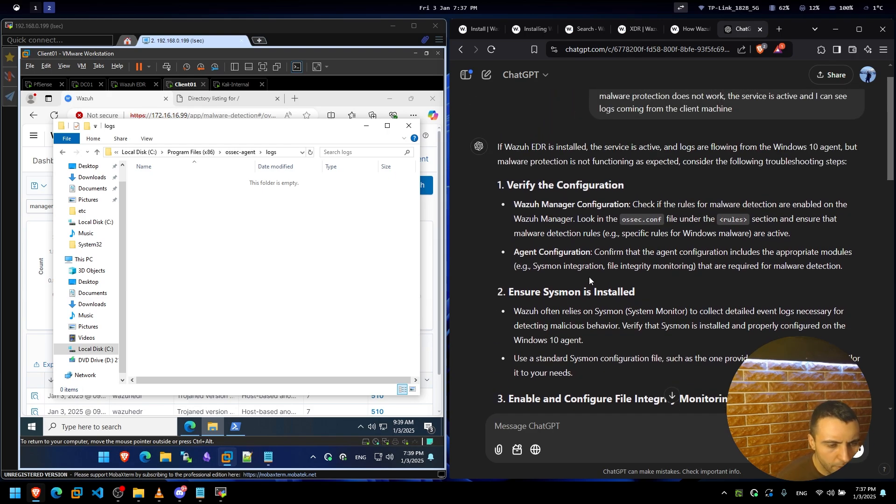
pyautogui.tripleClick(637, 221)
pyautogui.click(131, 85)
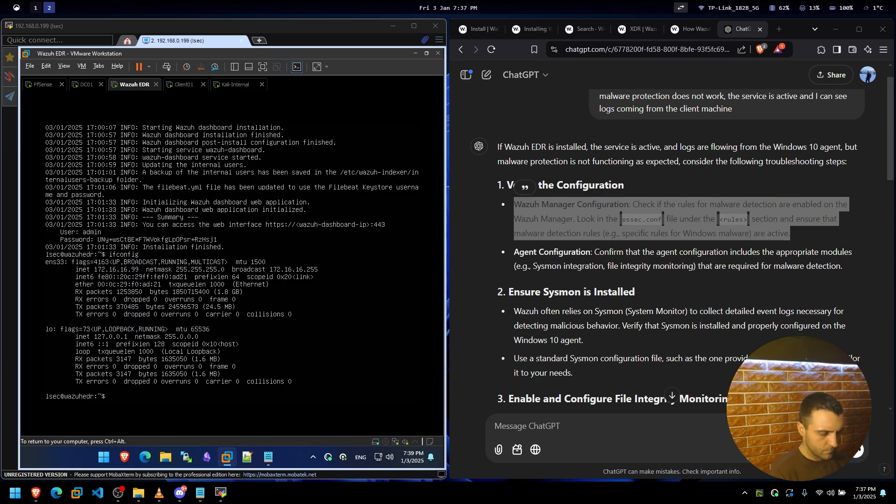
# List the Wazuh EDR server's home folder with ls.
pyautogui.write('ls')
pyautogui.press('Return')
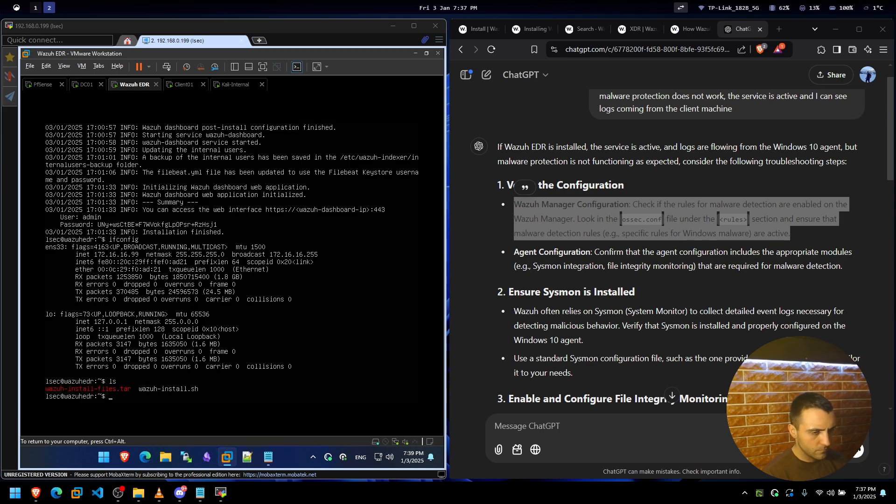
pyautogui.click(643, 282)
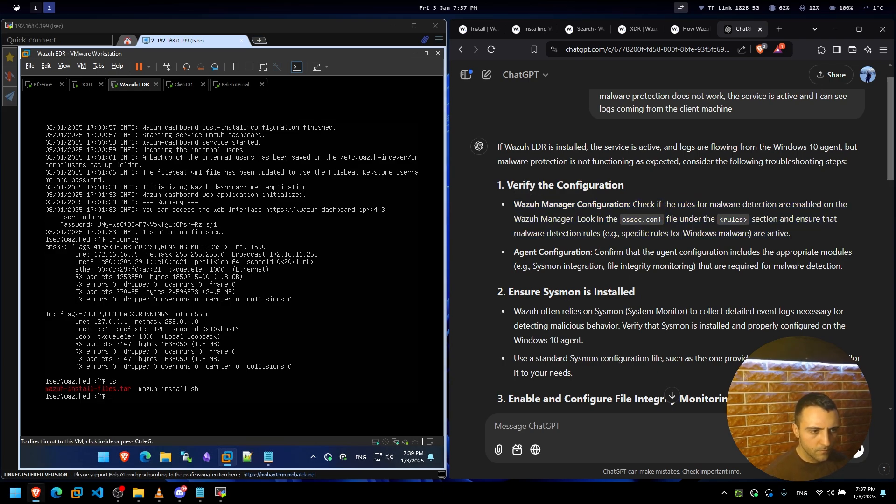
pyautogui.click(327, 290)
# Try cd /etc/wazuh-dashboard/, which is refused with Permission denied, then run ls again.
pyautogui.write('cd /etc/wazuh-')
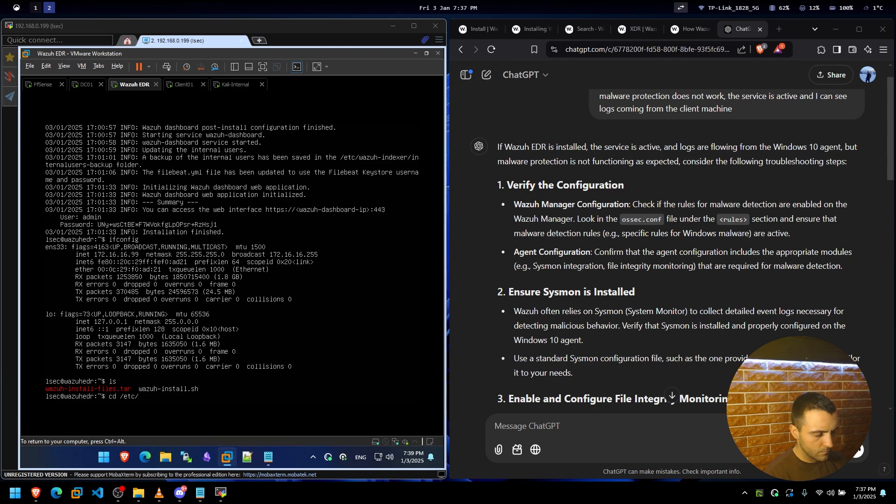
pyautogui.press('Tab')
pyautogui.press('Tab')
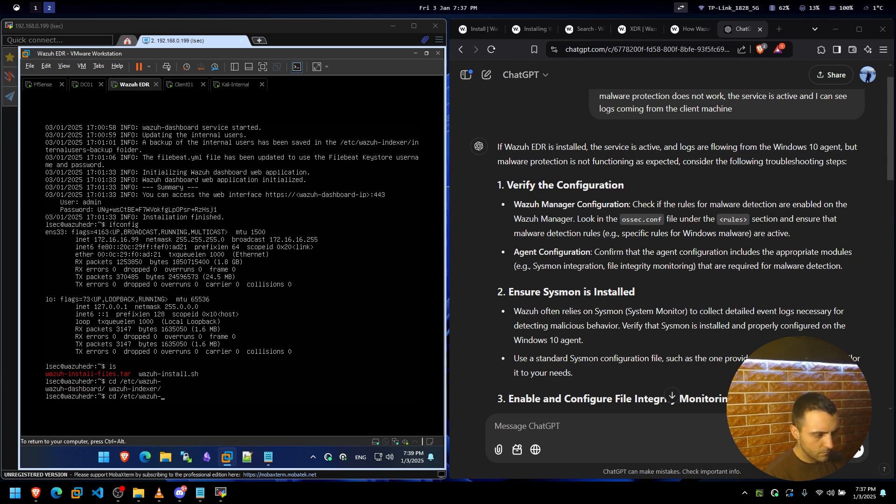
pyautogui.write('d')
pyautogui.press('Tab')
pyautogui.press('Return')
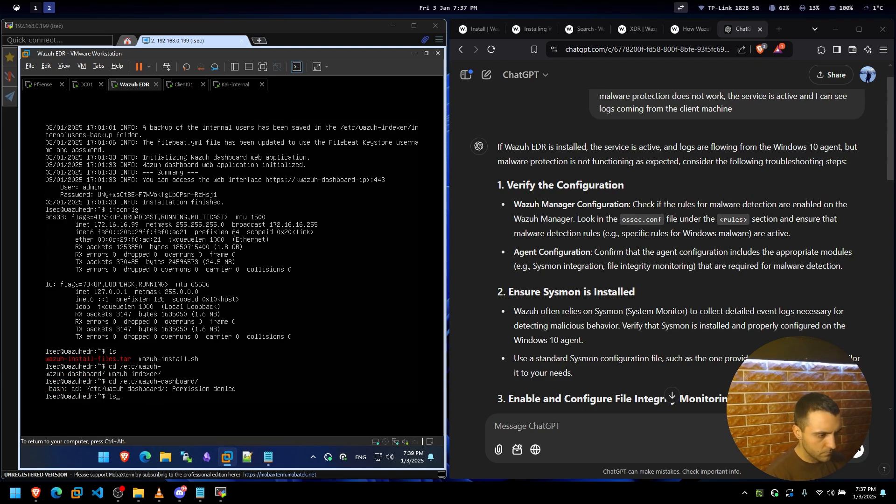
pyautogui.write('ls')
pyautogui.press('Return')
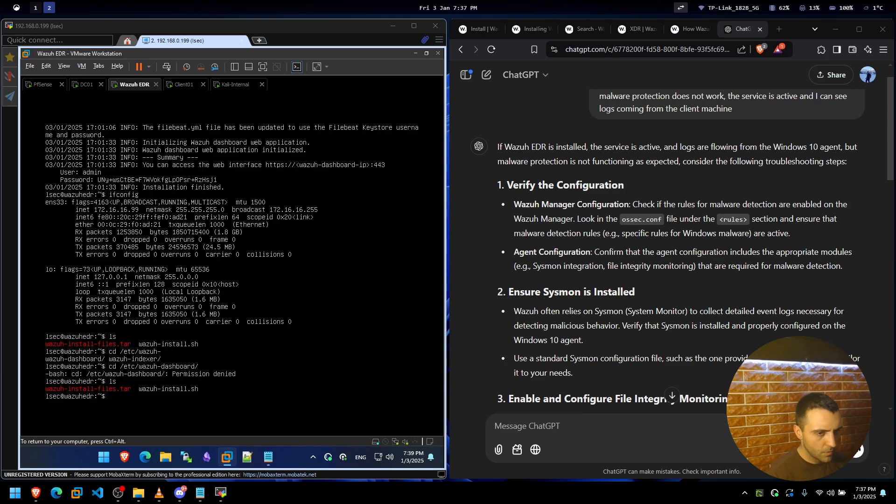
pyautogui.click(653, 278)
pyautogui.scroll(-3, 653, 277)
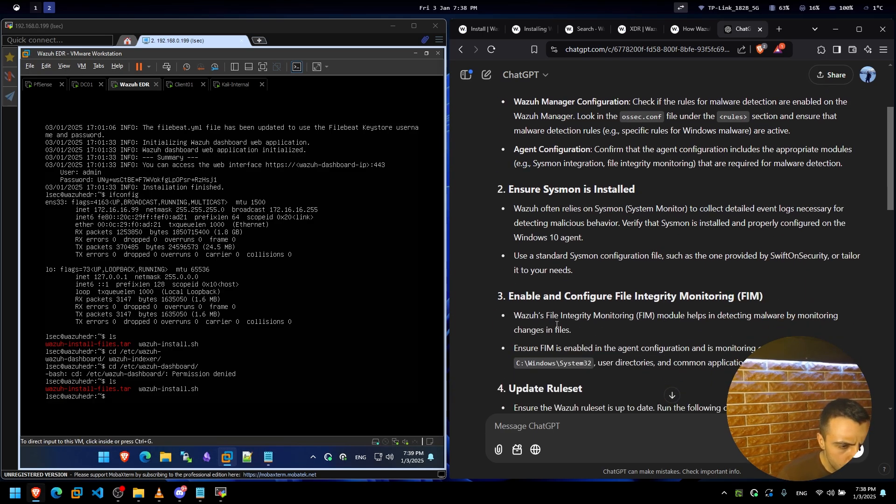
# Scroll further through ChatGPT's answer and release input from the VM.
pyautogui.scroll(-2, 578, 328)
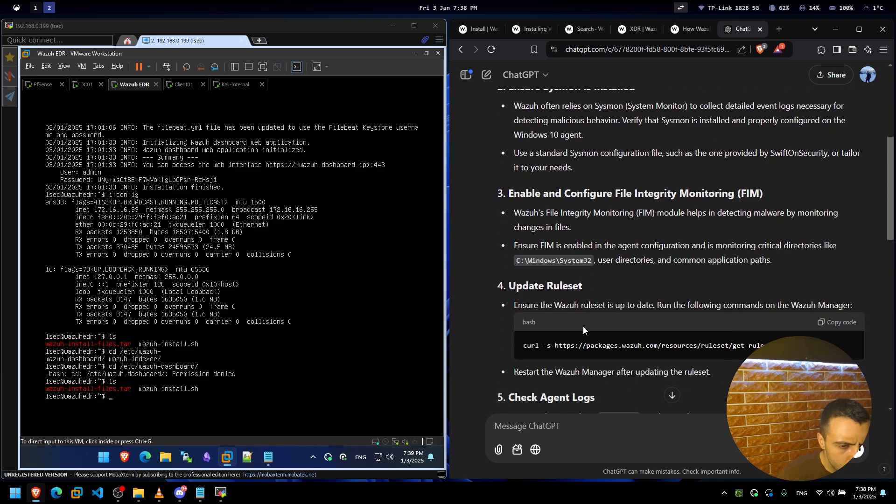
pyautogui.scroll(-2, 592, 328)
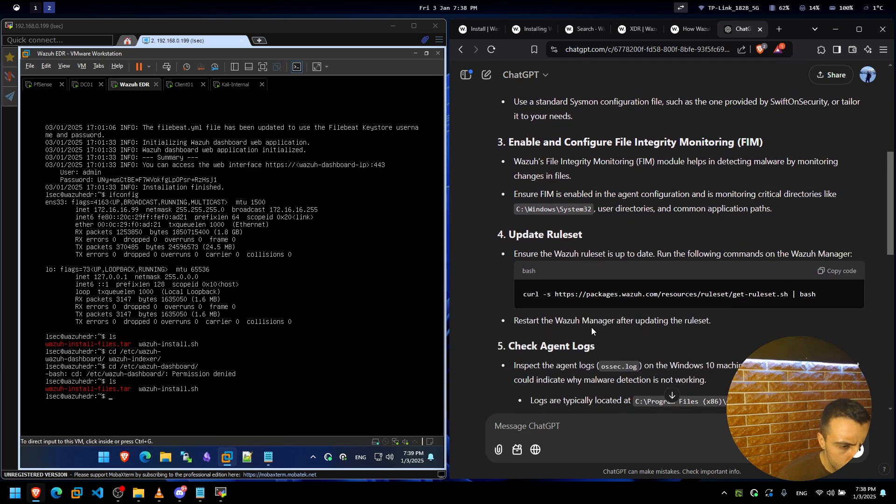
pyautogui.scroll(-8, 592, 328)
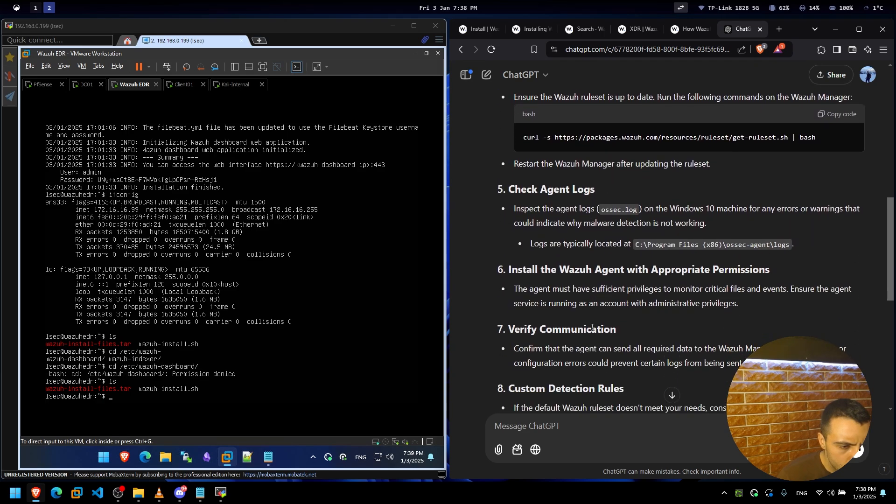
pyautogui.scroll(-1, 591, 329)
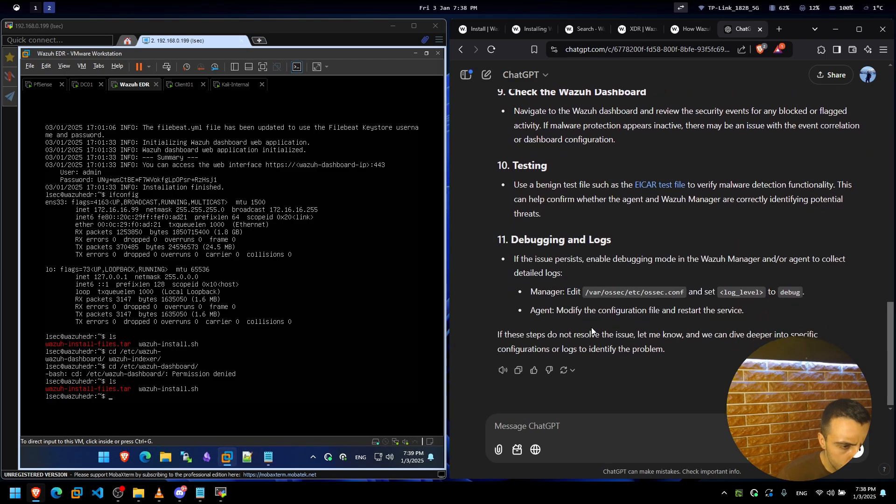
pyautogui.scroll(3, 584, 324)
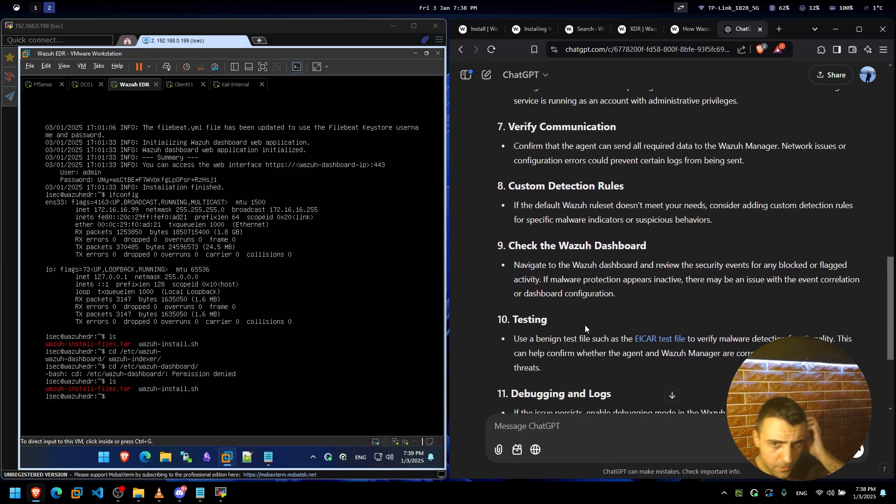
pyautogui.click(326, 355)
pyautogui.hotkey('ctrl', 'alt')
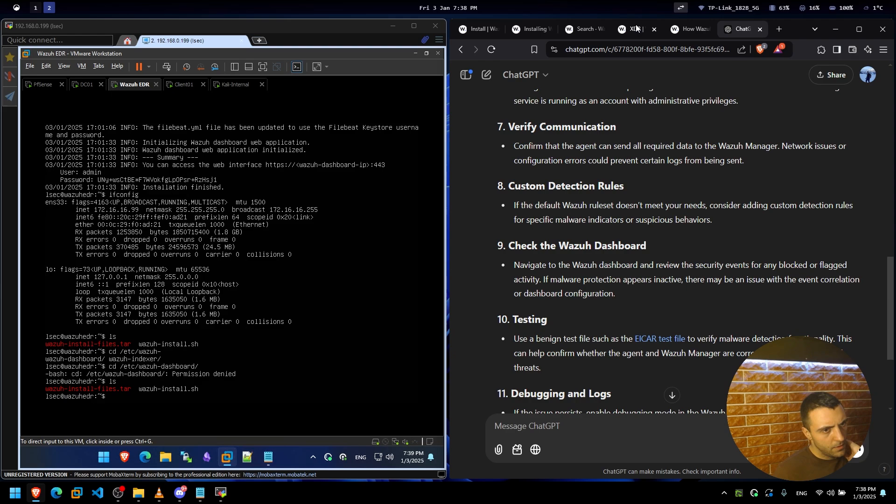
pyautogui.click(327, 326)
pyautogui.hotkey('ctrl', 'alt')
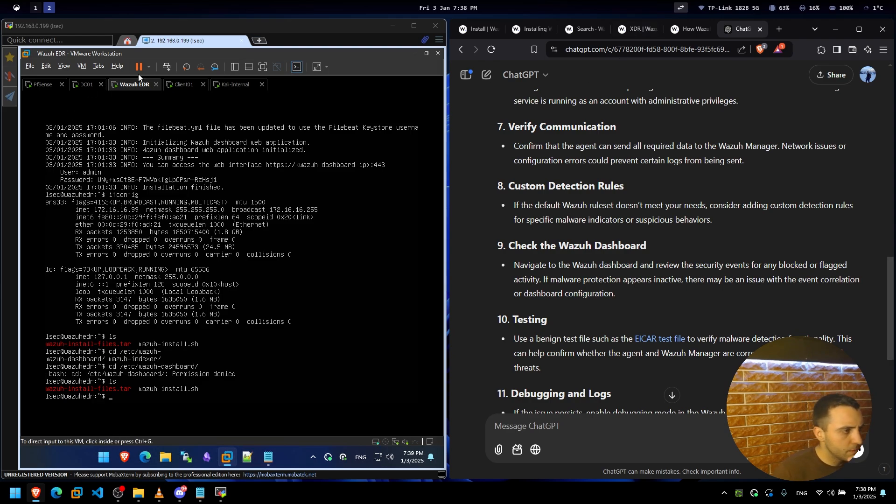
# Return to Client01, minimize the empty logs window, and view the Malware Detection events.
pyautogui.click(185, 86)
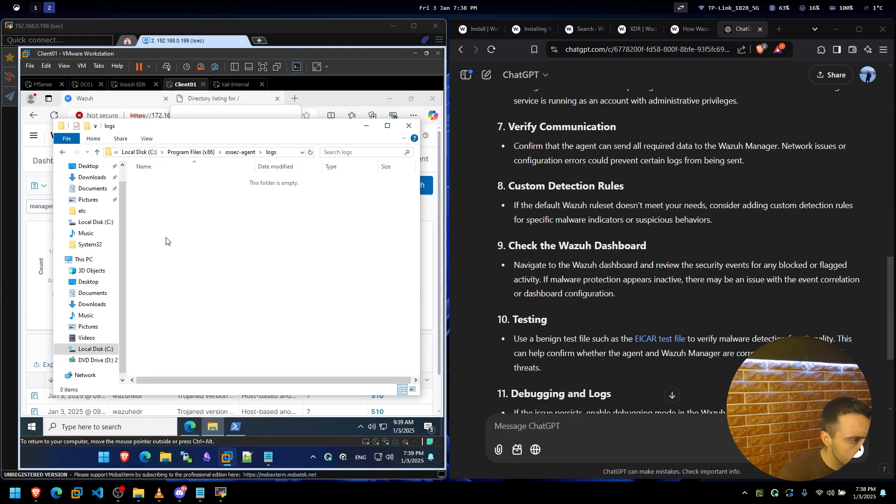
pyautogui.click(366, 126)
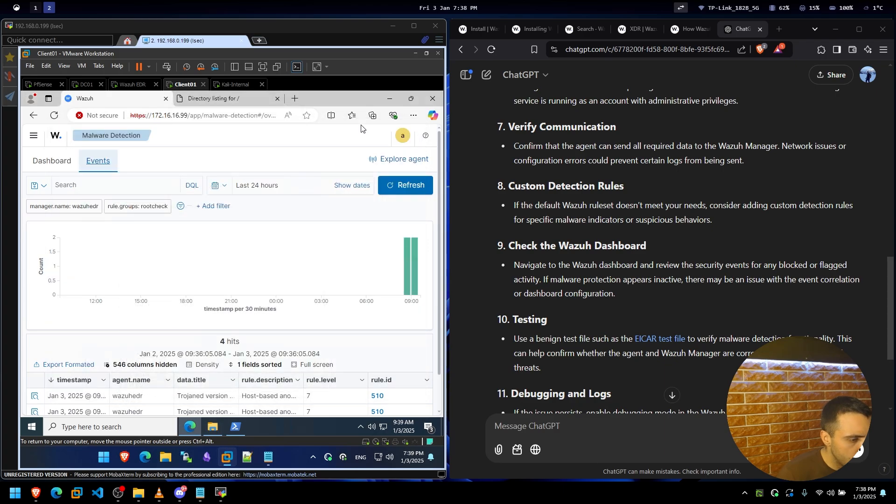
pyautogui.scroll(-1, 241, 223)
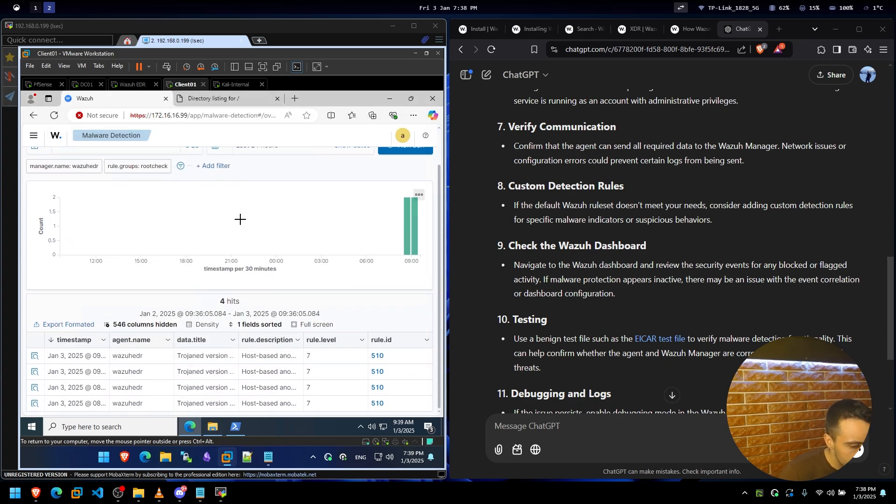
pyautogui.scroll(4, 528, 272)
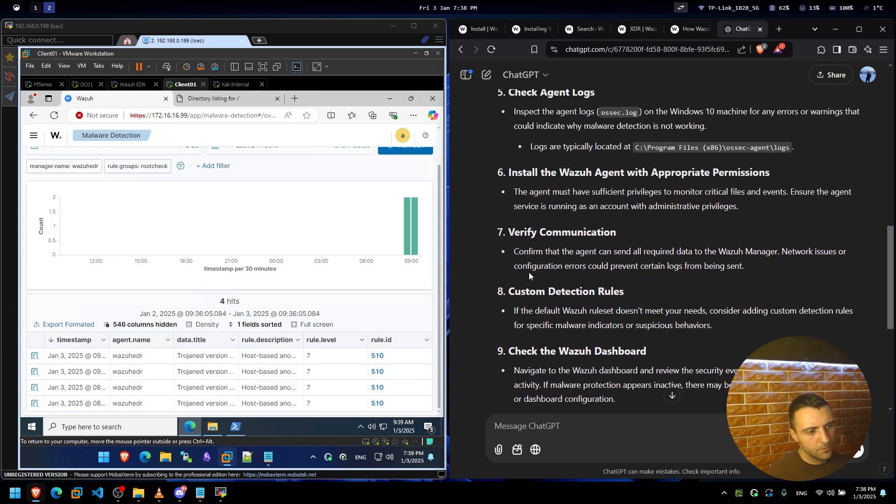
pyautogui.scroll(3, 542, 277)
# Check the Wazuh EDR terminal, then start an ssh command to 192.16.16.99 in Client01's PowerShell.
pyautogui.click(134, 85)
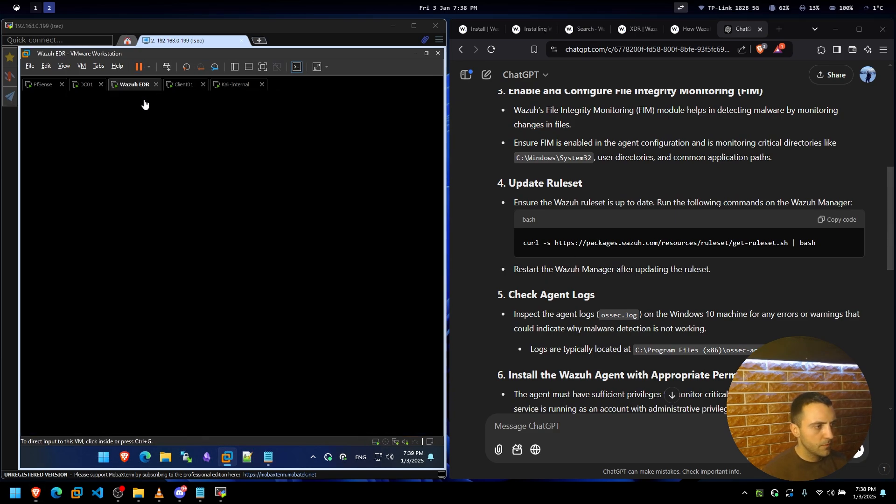
pyautogui.click(210, 237)
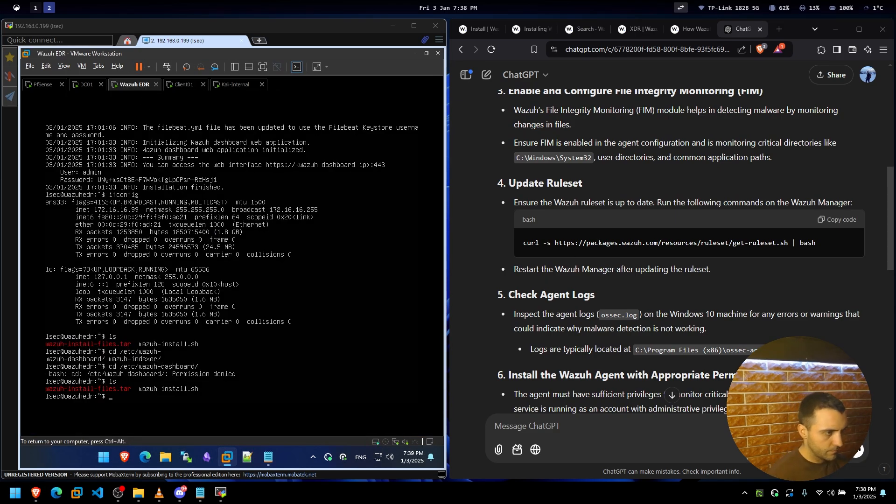
pyautogui.hotkey('ctrl', 'alt')
pyautogui.click(185, 84)
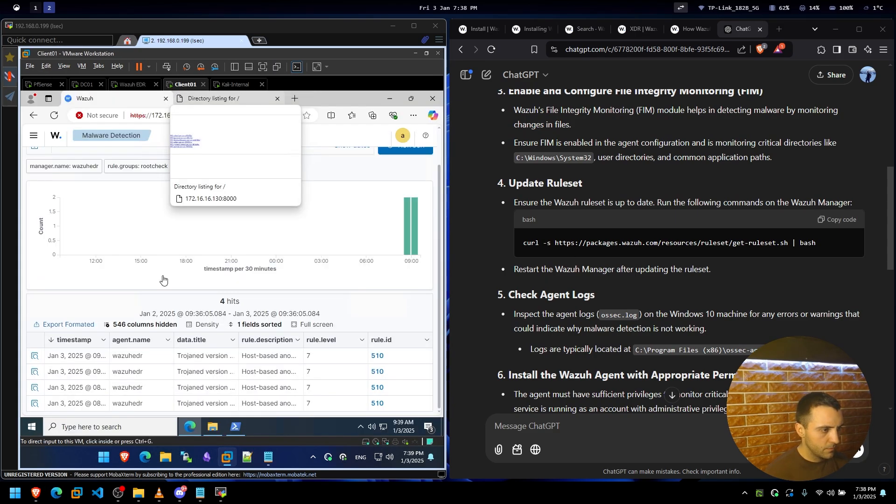
pyautogui.click(238, 429)
pyautogui.write('ssh')
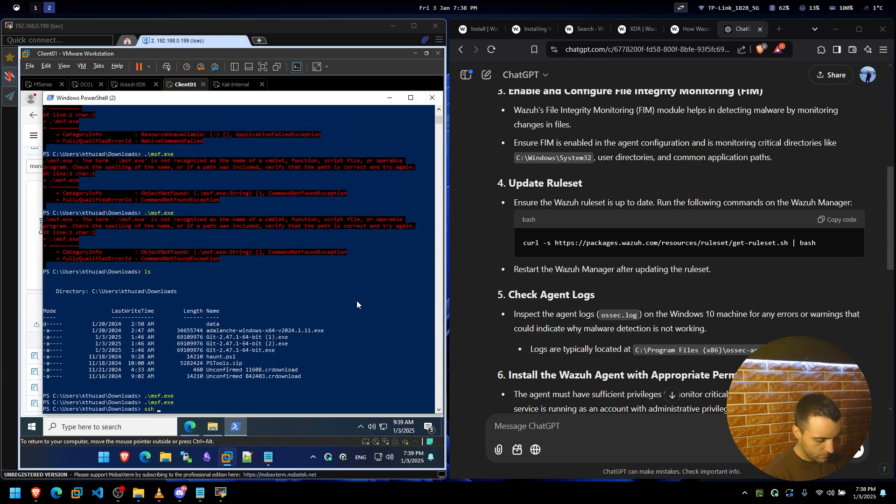
pyautogui.write(' lsec@192.1')
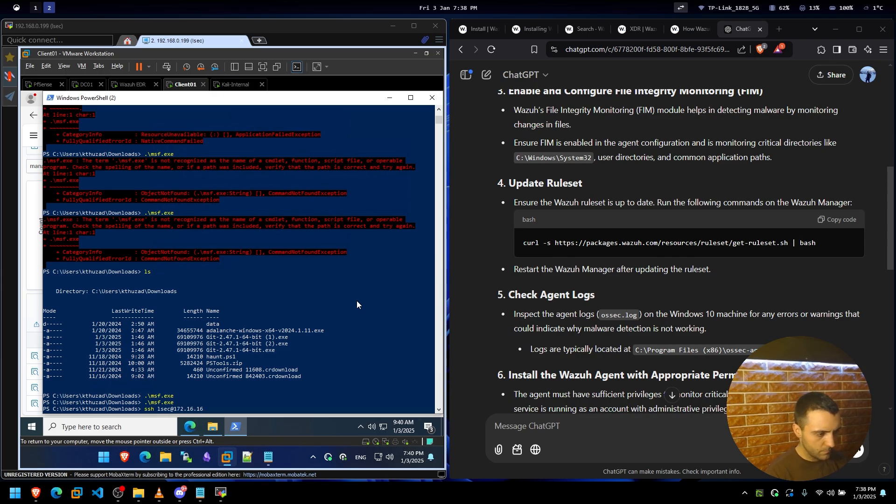
pyautogui.write('6.16.99')
# SSH into the Wazuh server 172.16.16.99, accepting its host key and entering the password.
pyautogui.press('Return')
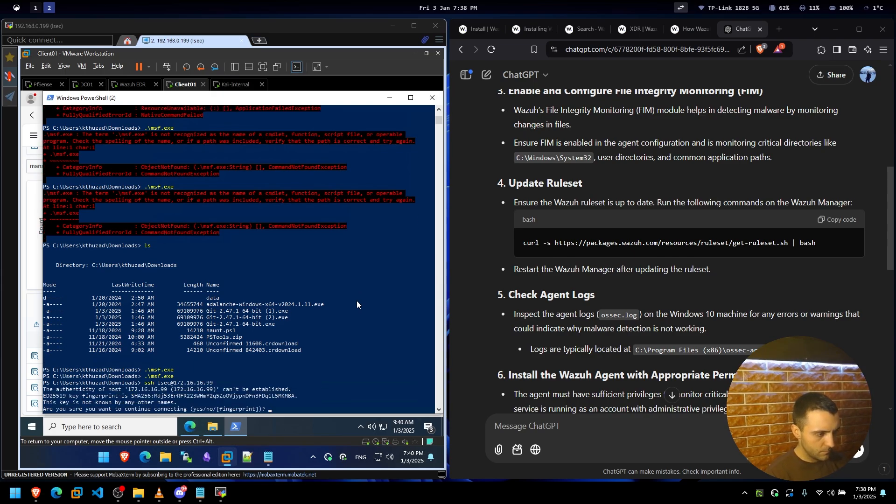
pyautogui.write('yes')
pyautogui.press('Return')
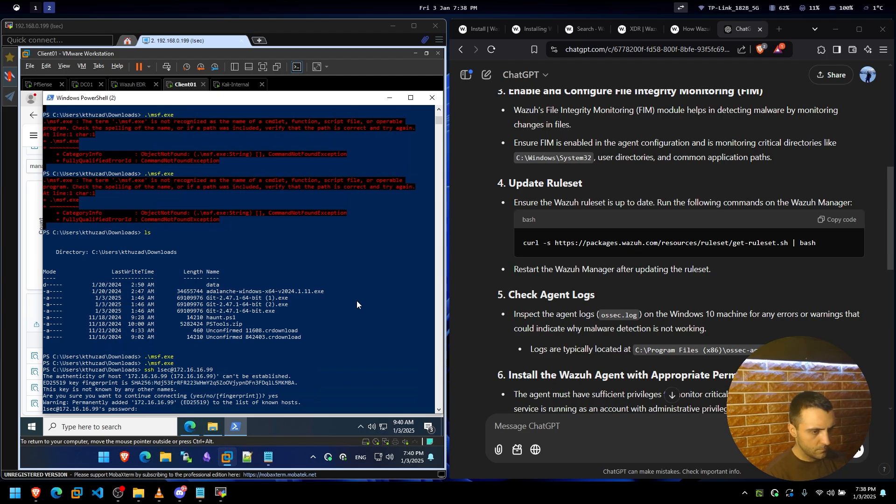
pyautogui.press('Return')
# Copy ChatGPT's get-ruleset.sh curl command via Notepad and paste it at the SSH prompt.
pyautogui.click(836, 220)
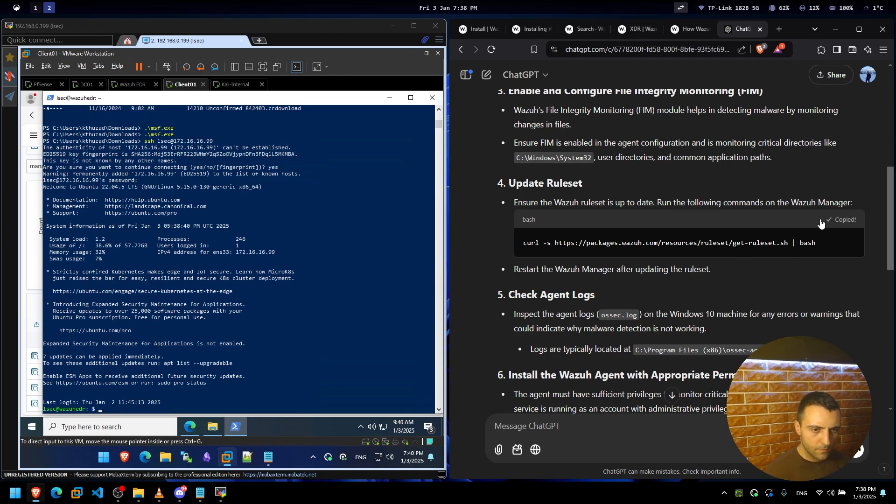
pyautogui.click(269, 458)
pyautogui.click(296, 211)
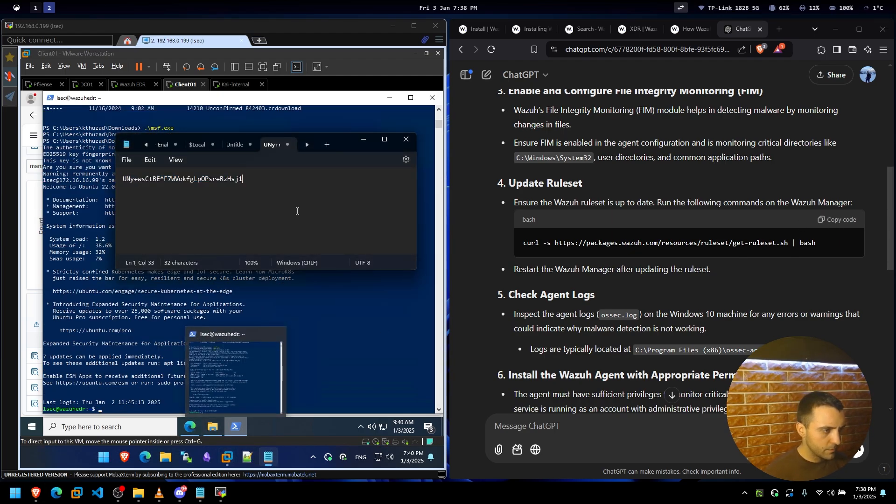
pyautogui.press('Return')
pyautogui.press('Return')
pyautogui.hotkey('ctrl', 'v')
pyautogui.moveTo(401, 196); pyautogui.dragTo(132, 193)
pyautogui.click(335, 331)
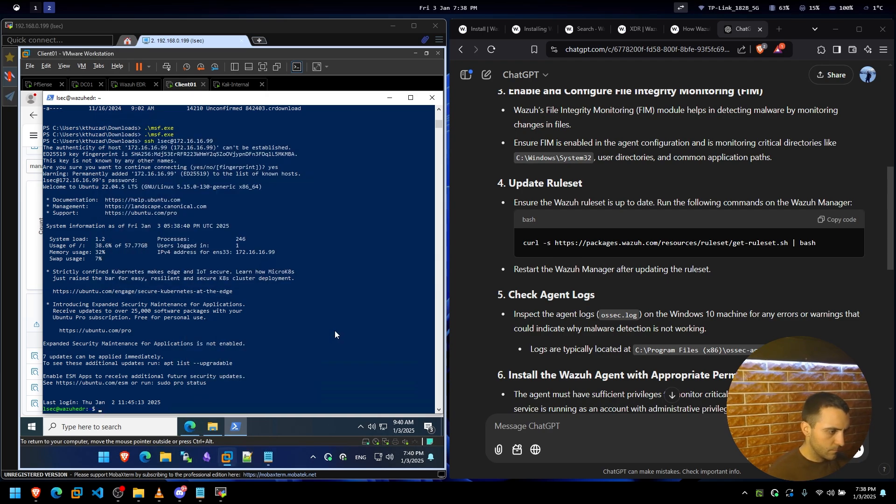
pyautogui.hotkey('ctrl', 'v')
# Run the ruleset update command, then rerun it with sudo and the password.
pyautogui.press('Return')
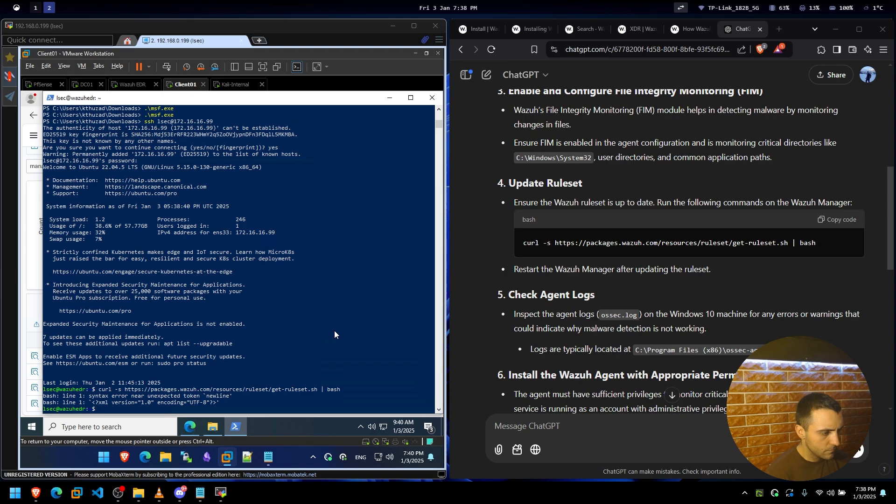
pyautogui.write('sudo')
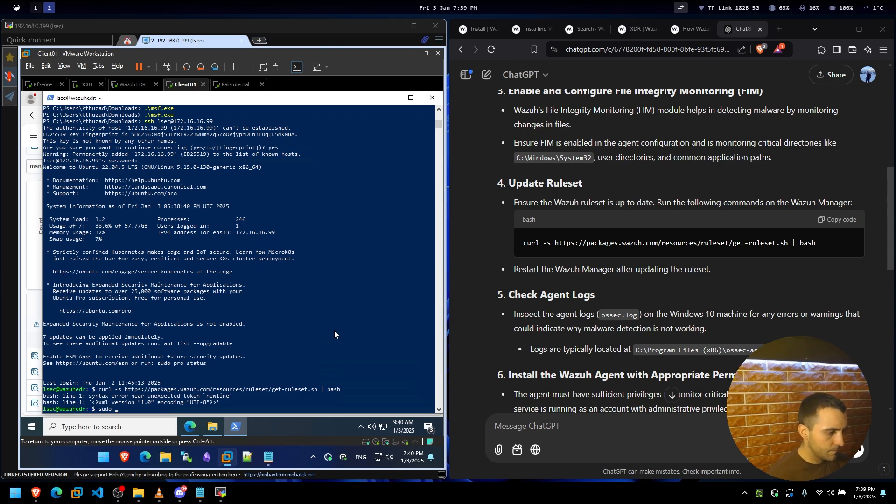
pyautogui.hotkey('ctrl', 'v')
pyautogui.press('Return')
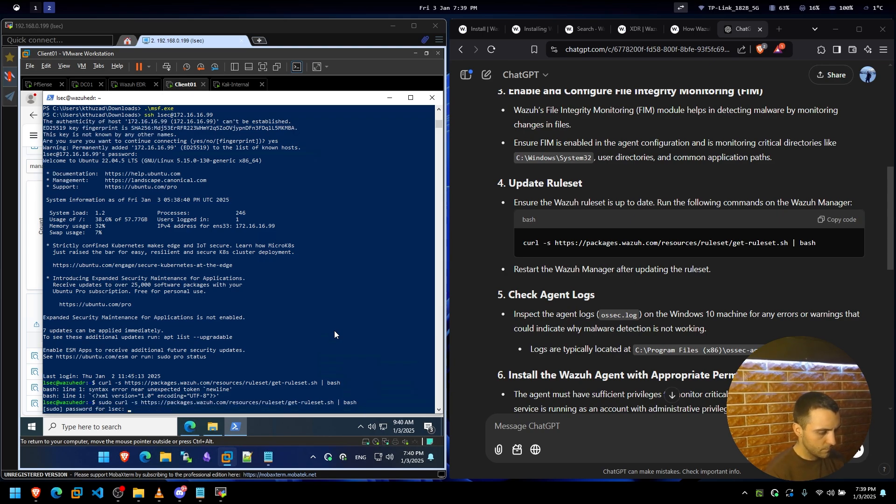
pyautogui.press('Return')
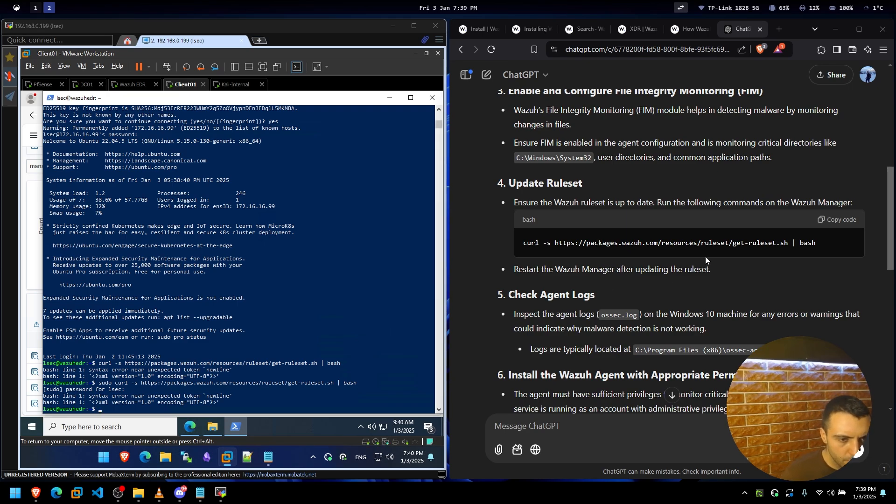
# Copy the get-ruleset.sh URL from the terminal and load it in a new Edge tab.
pyautogui.moveTo(787, 243); pyautogui.dragTo(557, 239)
pyautogui.moveTo(141, 383); pyautogui.dragTo(333, 381)
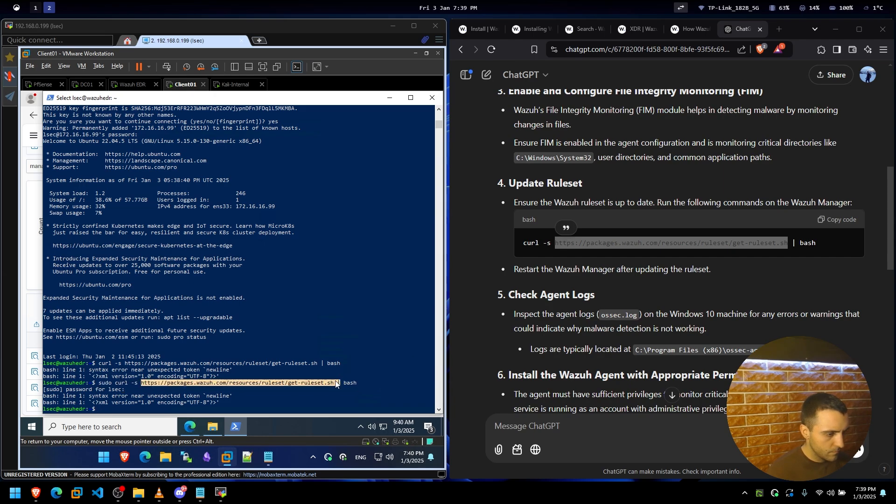
pyautogui.rightClick(332, 381)
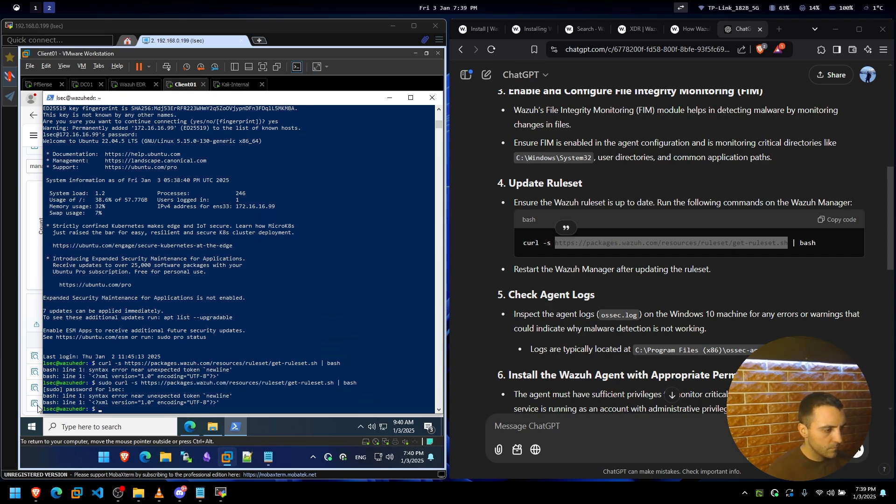
pyautogui.click(194, 431)
pyautogui.hotkey('ctrl', 't')
pyautogui.hotkey('ctrl', 'v')
pyautogui.press('Return')
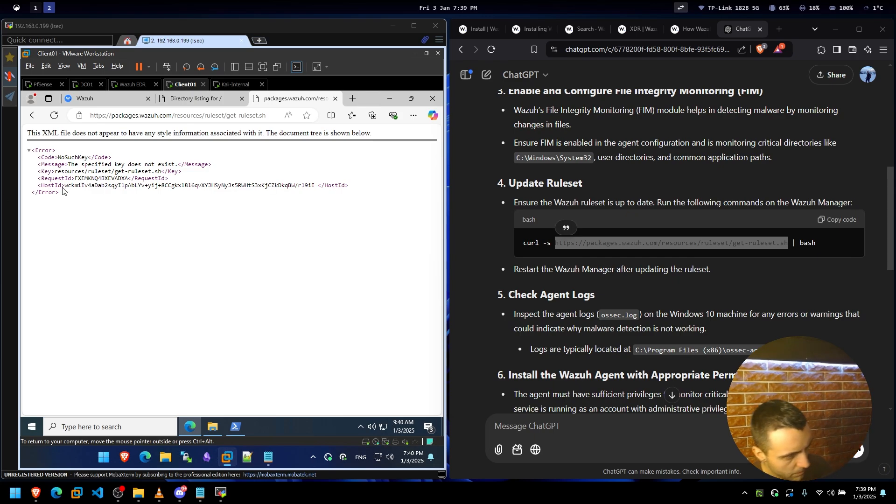
# Close the NoSuchKey error tab and return to the Malware Detection events.
pyautogui.hotkey('ctrl', 'w')
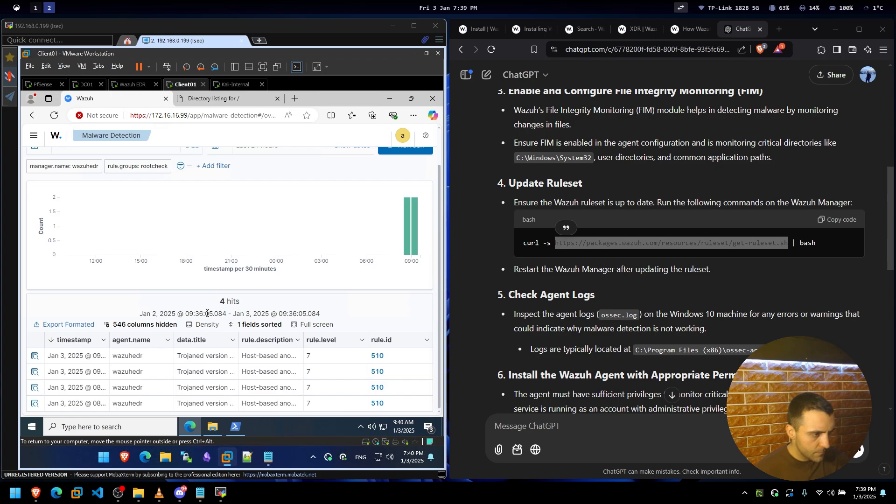
pyautogui.scroll(2, 219, 186)
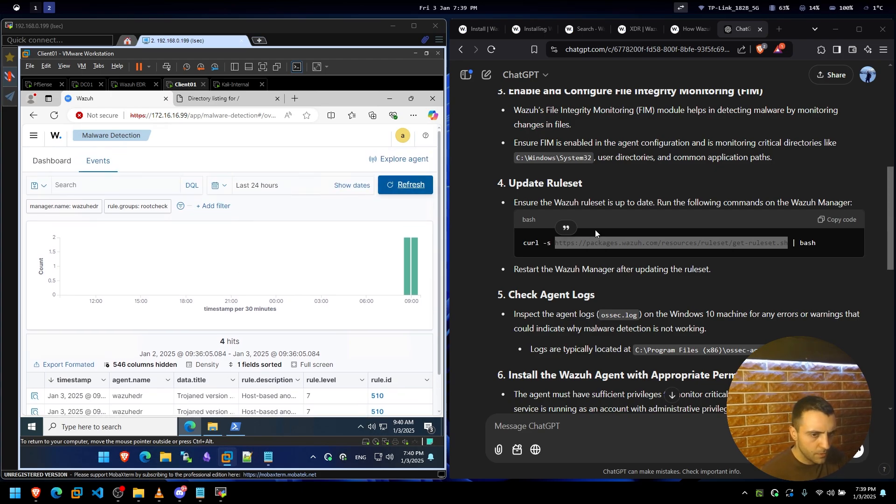
pyautogui.click(715, 282)
pyautogui.scroll(-15, 715, 278)
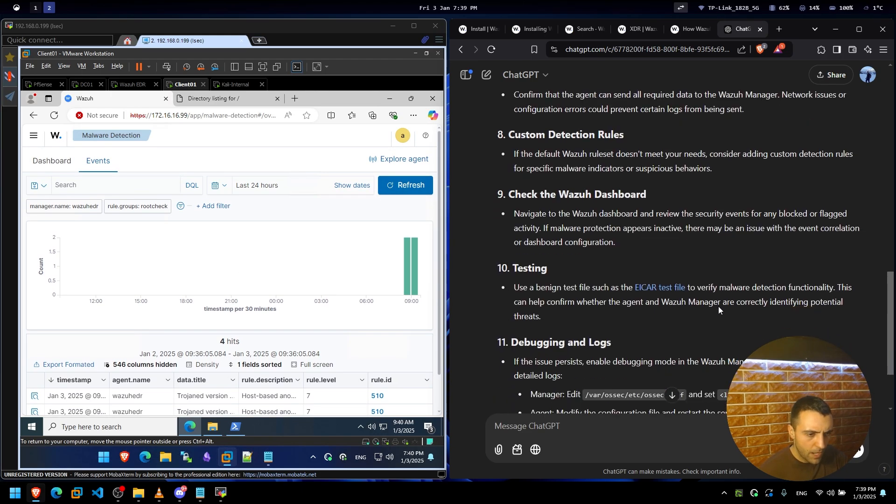
pyautogui.scroll(4, 718, 299)
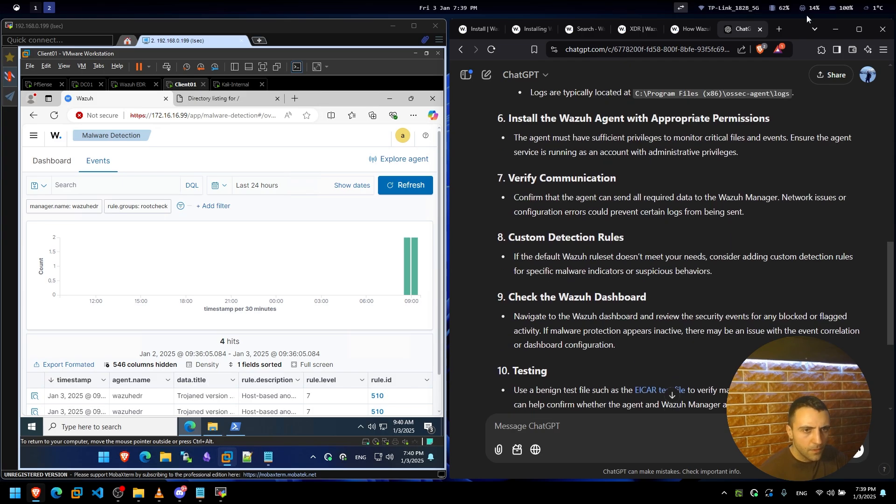
# Minimize ChatGPT and scroll the Wazuh navigation menu down to Server management.
pyautogui.click(834, 29)
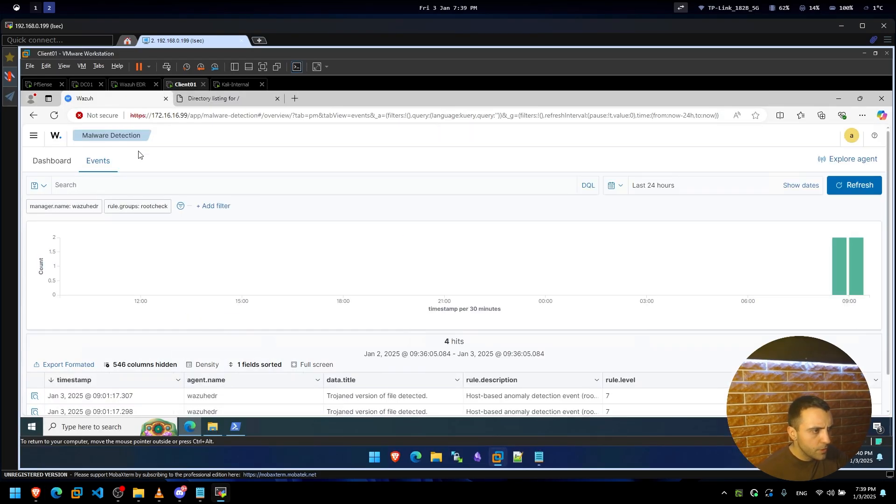
pyautogui.click(34, 136)
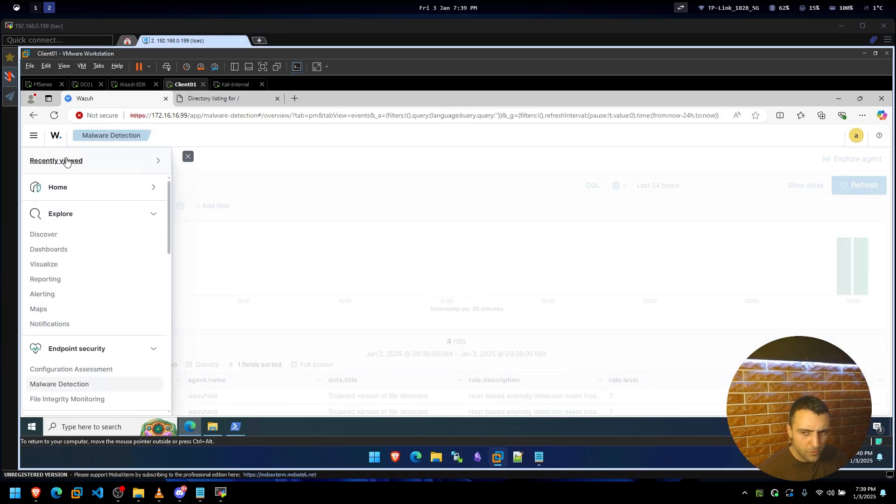
pyautogui.scroll(-4, 89, 296)
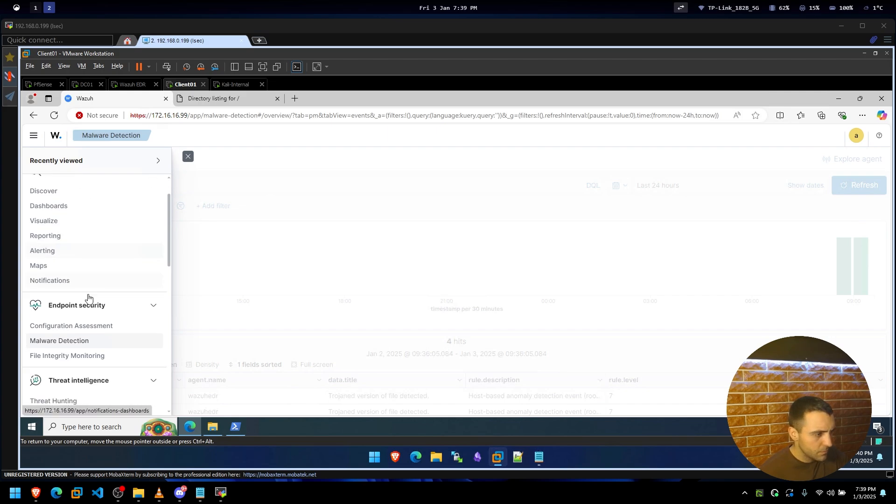
pyautogui.scroll(-2, 88, 299)
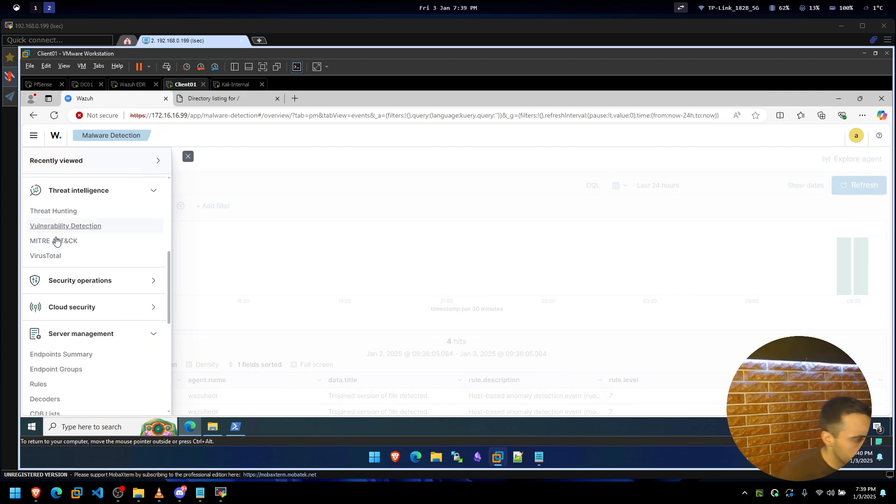
pyautogui.scroll(-2, 42, 301)
# Open the Rules page, note the 4482 rule count, and refresh the list.
pyautogui.click(54, 293)
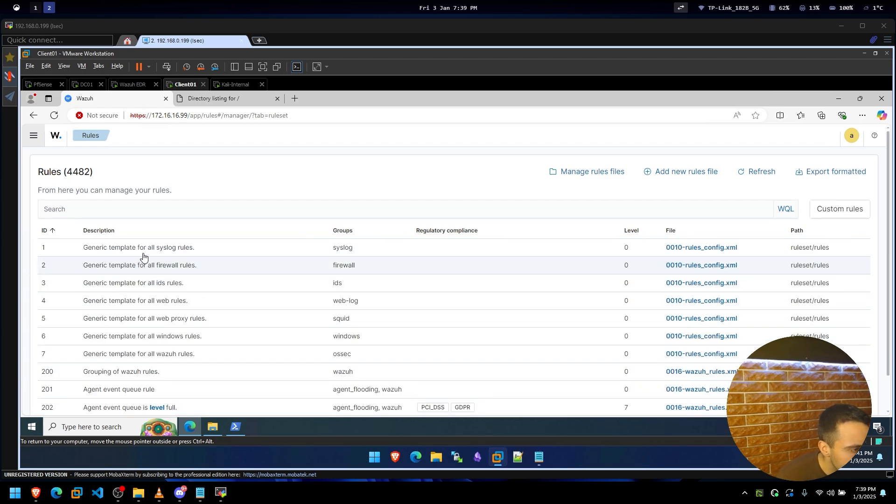
pyautogui.scroll(-2, 146, 280)
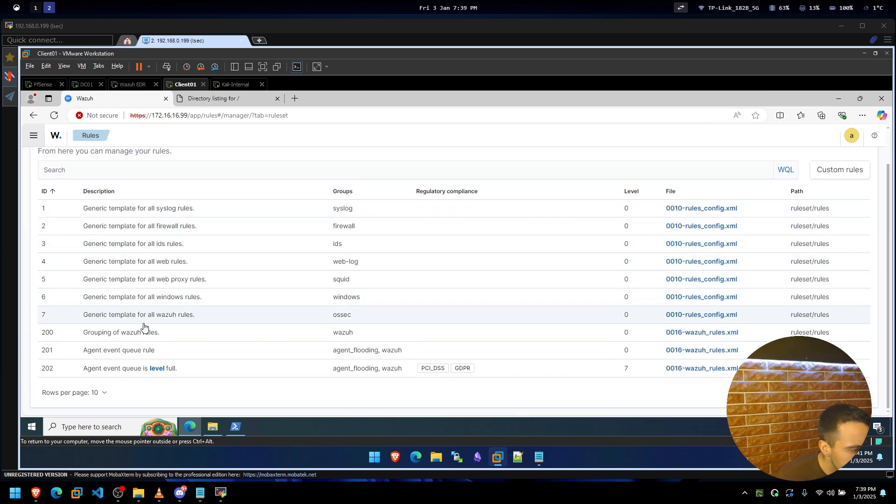
pyautogui.scroll(2, 146, 367)
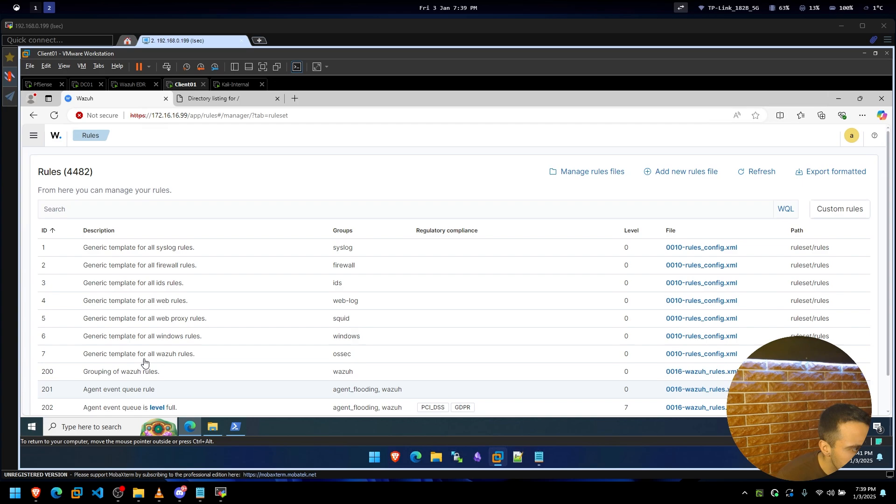
pyautogui.doubleClick(75, 172)
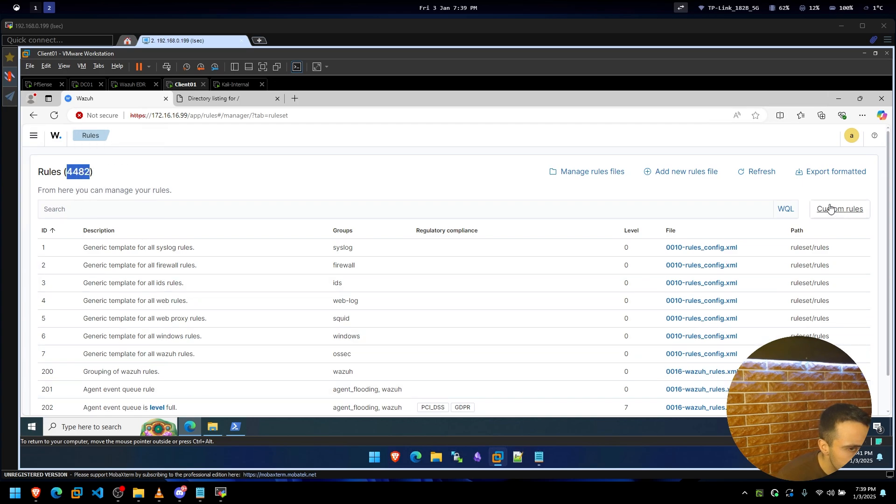
pyautogui.click(752, 172)
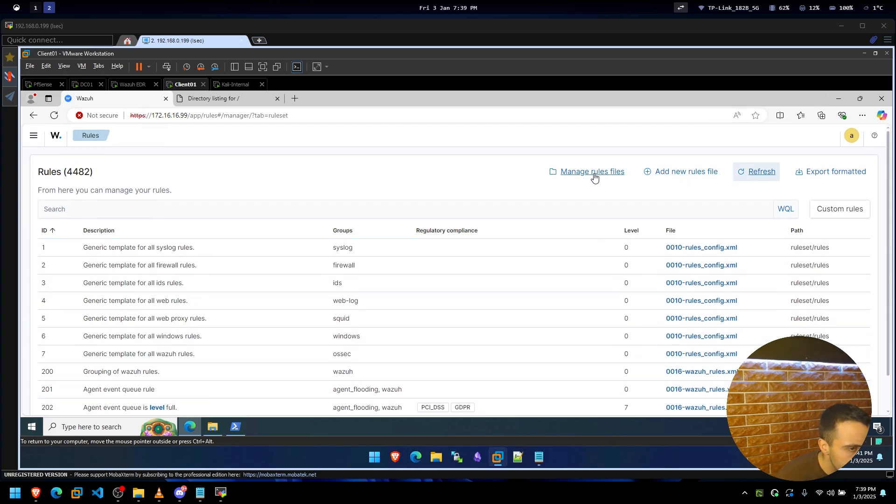
# Try Add new rules file, go back, and reopen Server management > Rules.
pyautogui.click(682, 174)
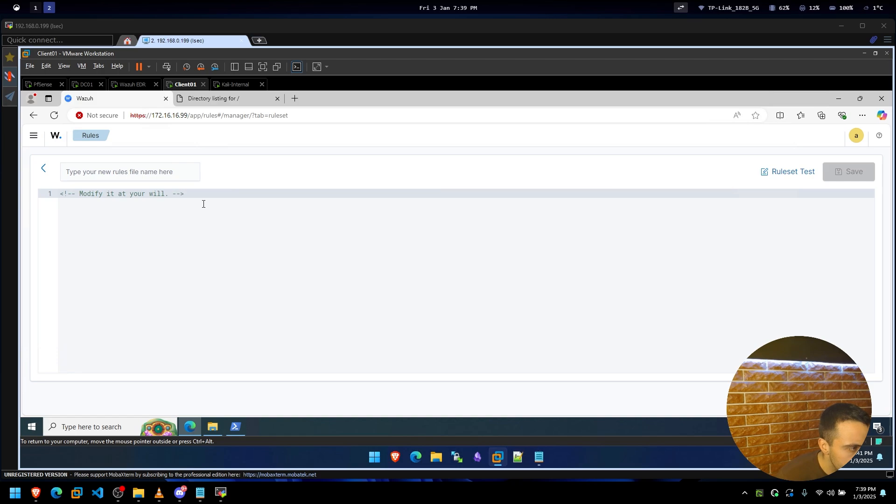
pyautogui.hotkey('alt', 'Left')
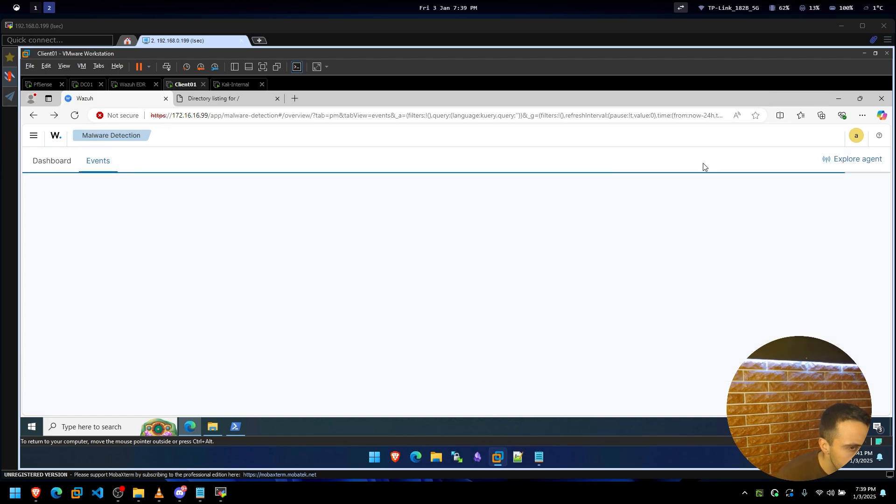
pyautogui.click(33, 135)
pyautogui.scroll(-5, 154, 266)
pyautogui.scroll(-10, 142, 289)
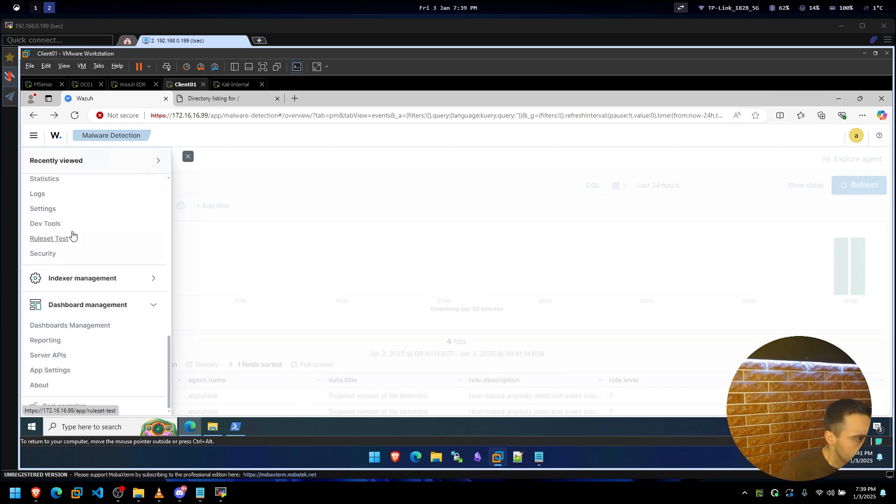
pyautogui.scroll(3, 70, 224)
pyautogui.click(54, 197)
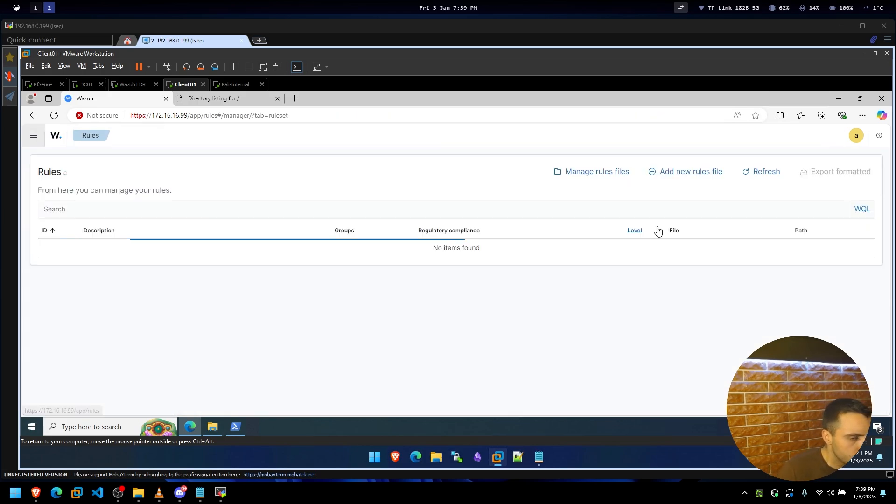
# List the rules files at 100 per page and scroll through them.
pyautogui.click(603, 173)
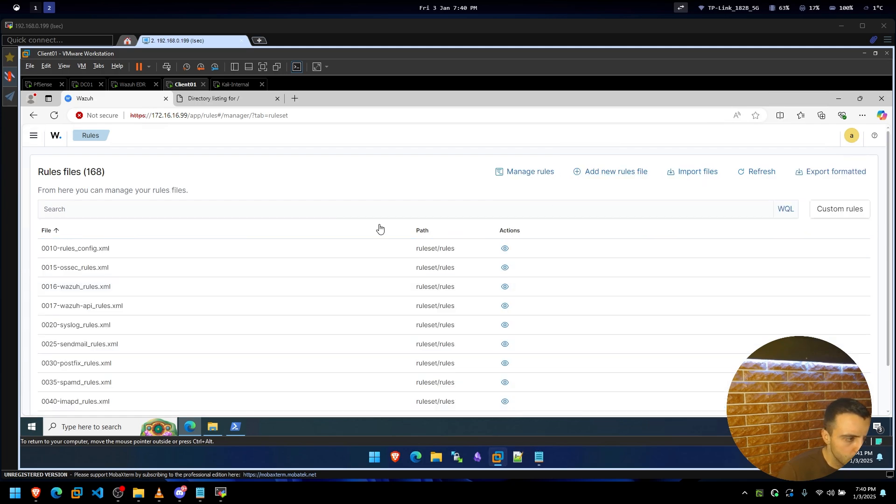
pyautogui.scroll(-2, 98, 315)
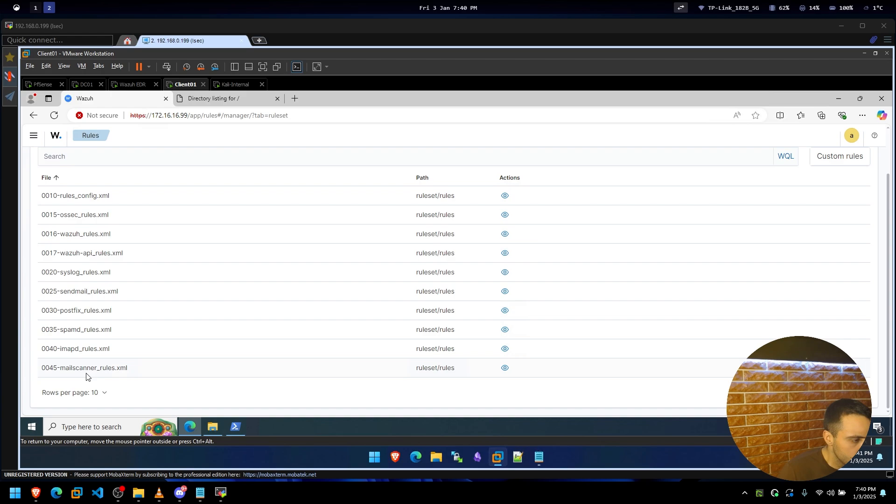
pyautogui.scroll(2, 158, 330)
pyautogui.scroll(-2, 158, 330)
pyautogui.click(73, 392)
pyautogui.click(82, 372)
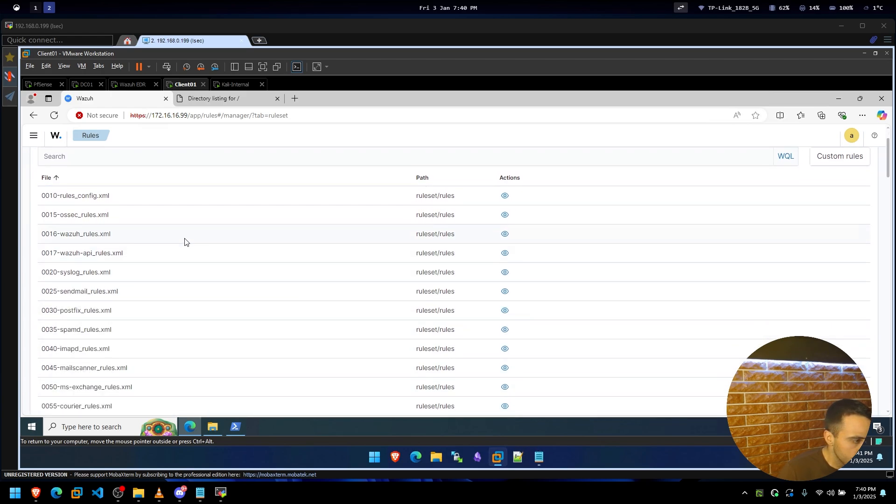
pyautogui.scroll(-4, 184, 242)
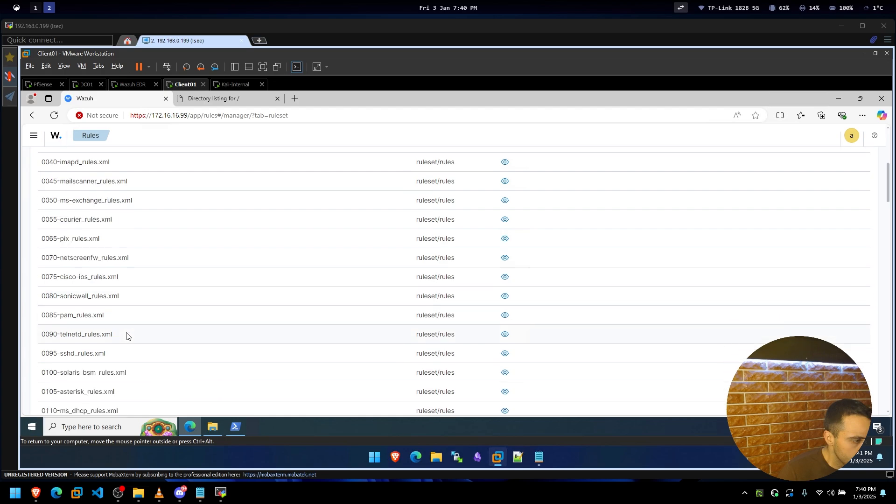
pyautogui.scroll(-1, 126, 336)
pyautogui.scroll(-3, 126, 337)
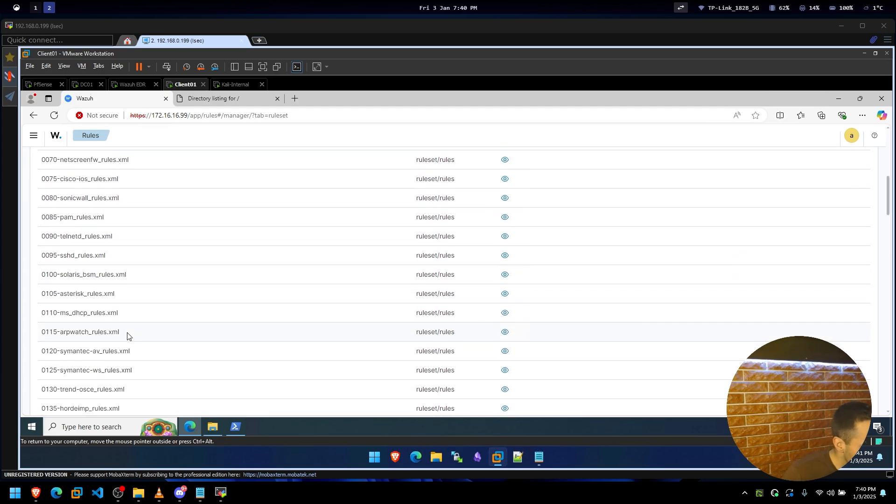
pyautogui.scroll(-3, 129, 328)
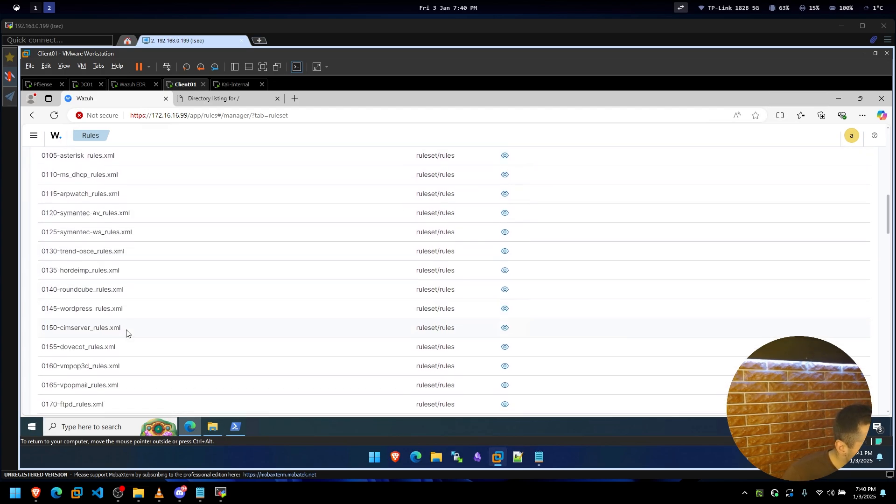
pyautogui.scroll(-1, 127, 332)
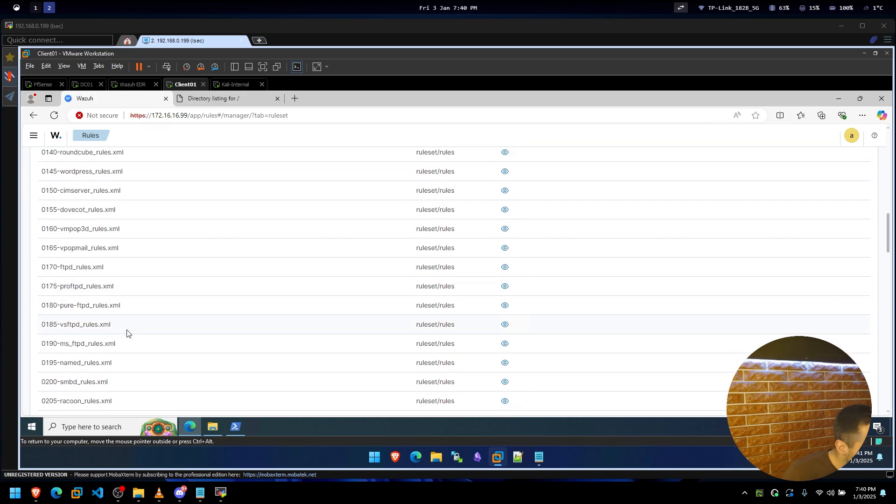
pyautogui.scroll(-4, 127, 332)
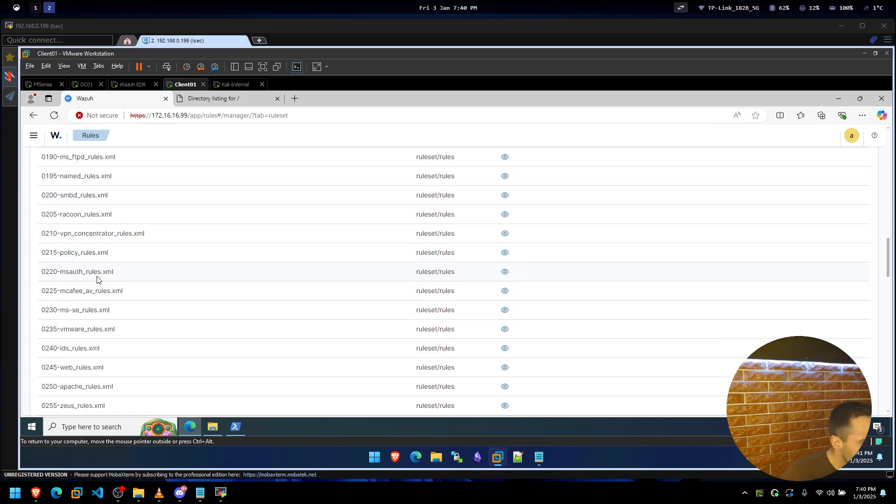
pyautogui.scroll(-1, 105, 270)
pyautogui.scroll(-6, 105, 271)
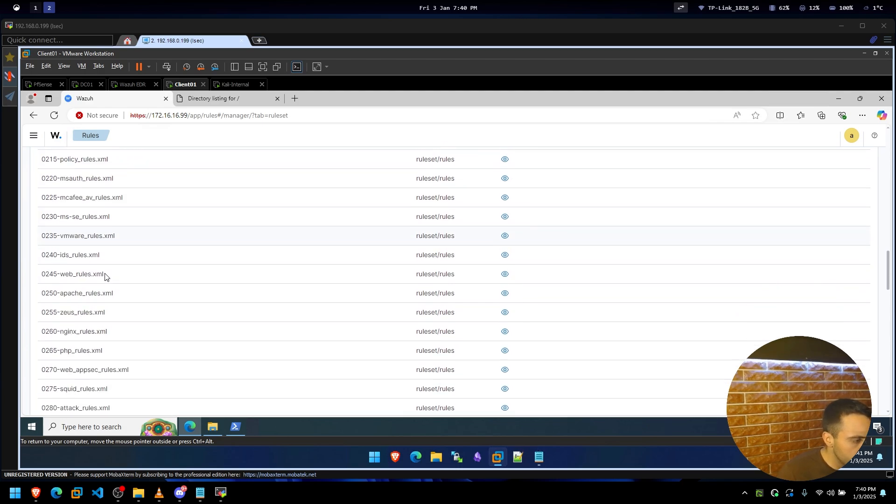
pyautogui.scroll(-10, 105, 276)
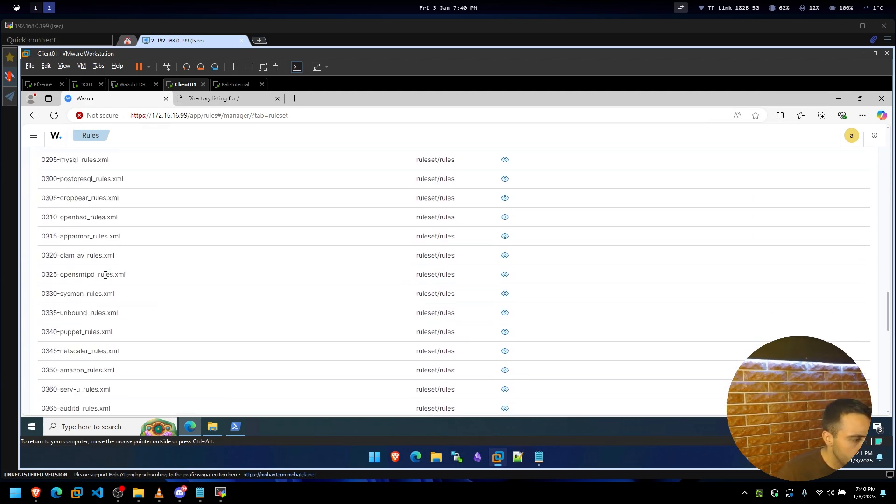
pyautogui.scroll(-5, 105, 276)
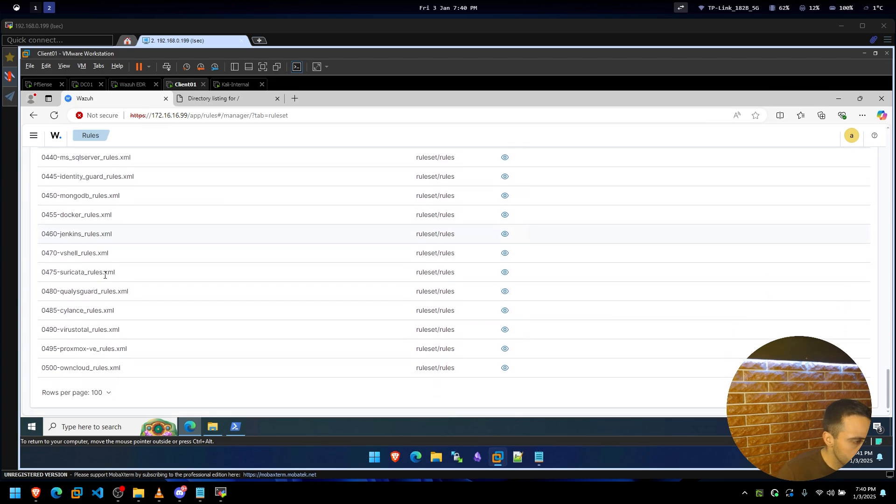
pyautogui.scroll(17, 122, 280)
pyautogui.scroll(-12, 724, 334)
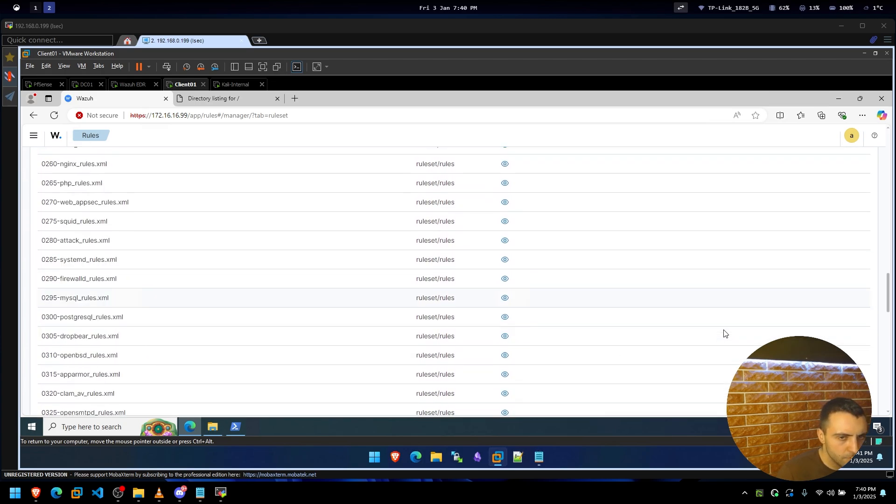
pyautogui.scroll(-4, 420, 280)
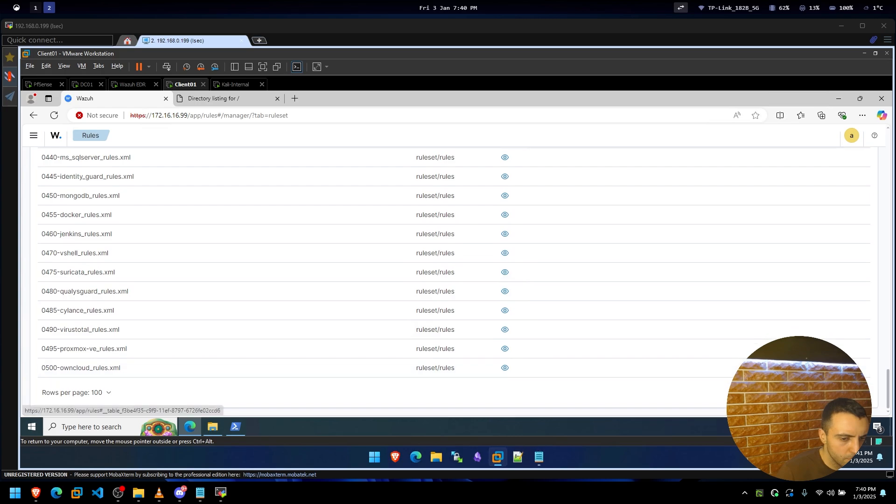
pyautogui.scroll(1, 286, 235)
pyautogui.scroll(-5, 286, 234)
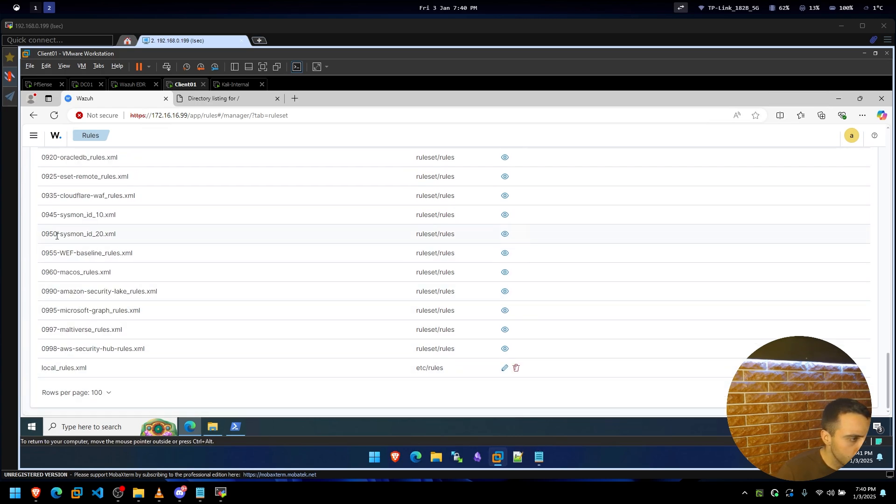
pyautogui.scroll(4, 140, 213)
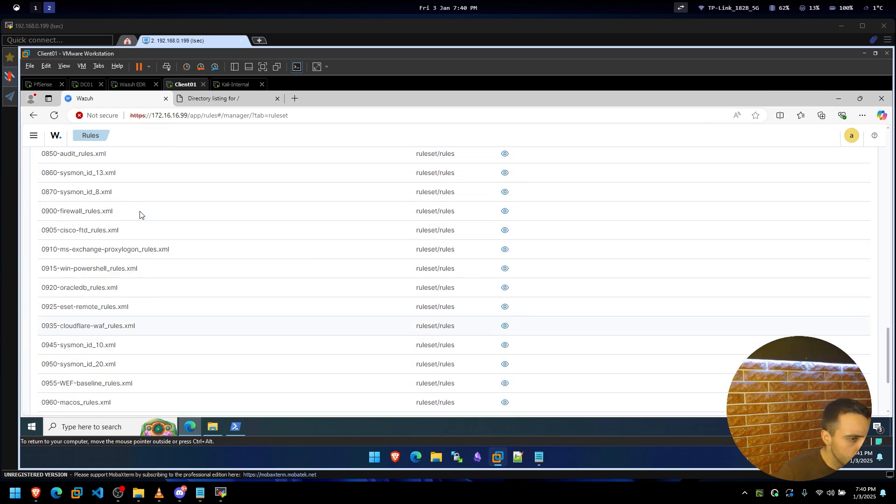
# View the 0850-audit_rules.xml contents, then go back to the Malware Detection events.
pyautogui.click(505, 210)
pyautogui.scroll(-6, 115, 234)
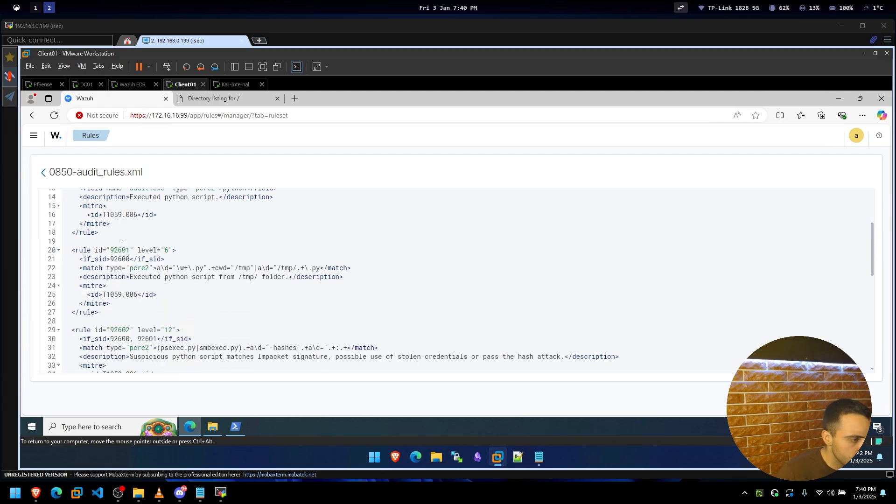
pyautogui.scroll(-3, 121, 244)
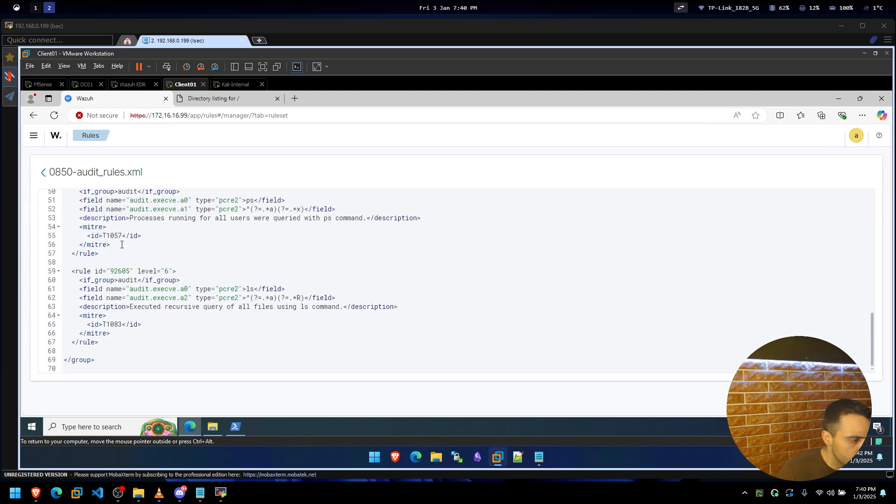
pyautogui.hotkey('alt', 'Left')
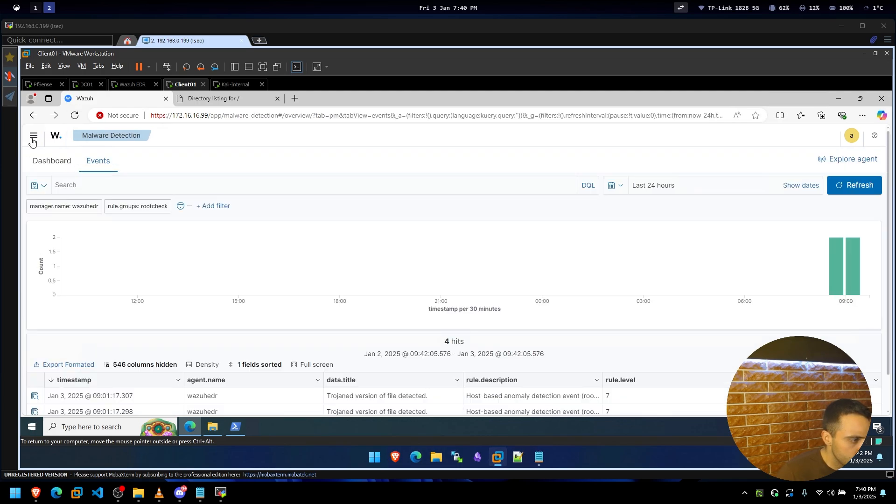
pyautogui.click(32, 139)
# Visit the Reporting page, then bring the module list back up.
pyautogui.scroll(-10, 94, 317)
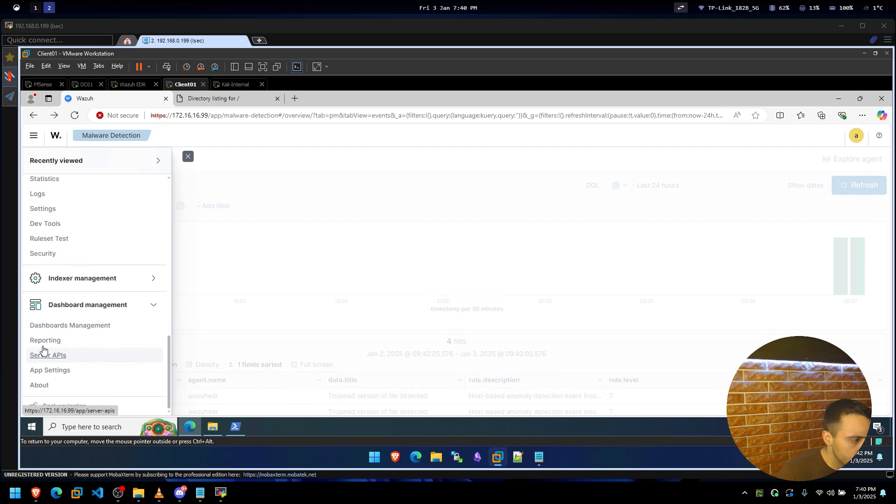
pyautogui.click(49, 341)
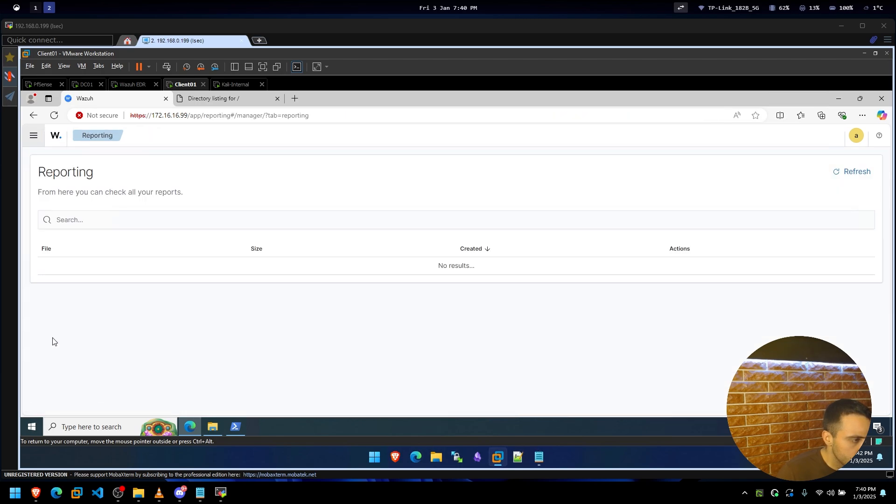
pyautogui.click(33, 136)
pyautogui.scroll(-10, 77, 307)
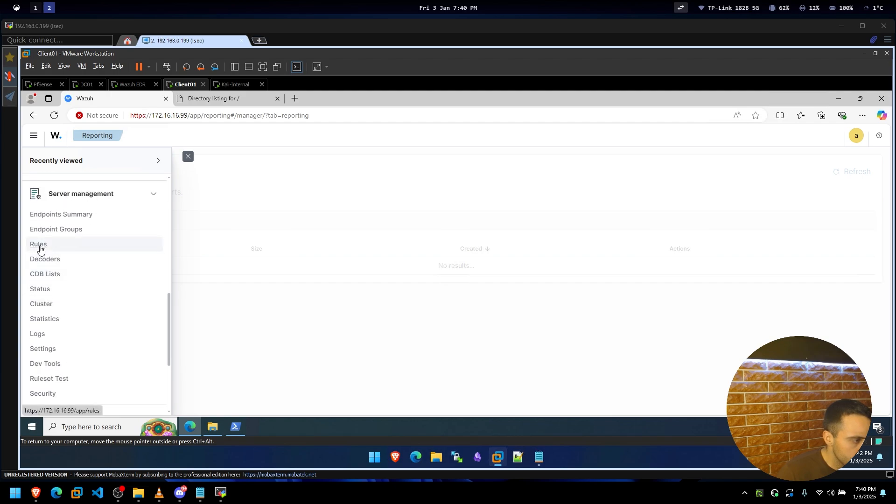
# Open Server management > Status showing v4.9.2, 1 active agent and 100% coverage.
pyautogui.click(44, 289)
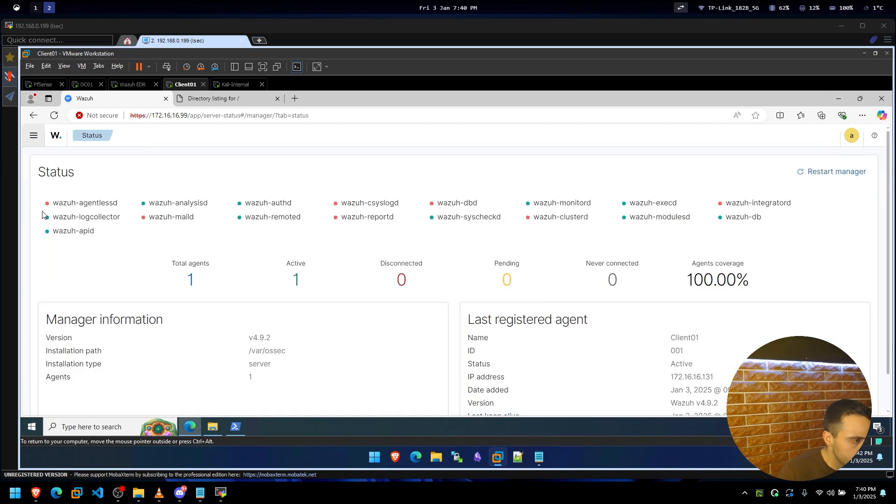
pyautogui.scroll(-1, 611, 212)
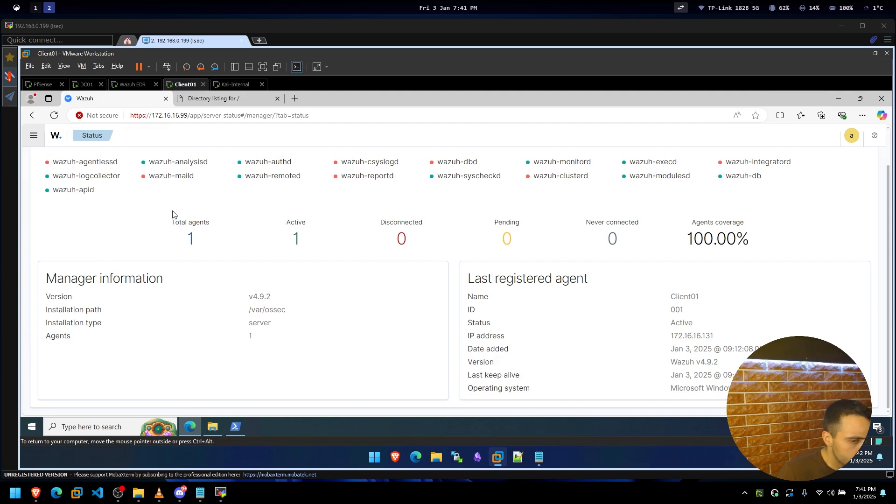
pyautogui.scroll(1, 55, 158)
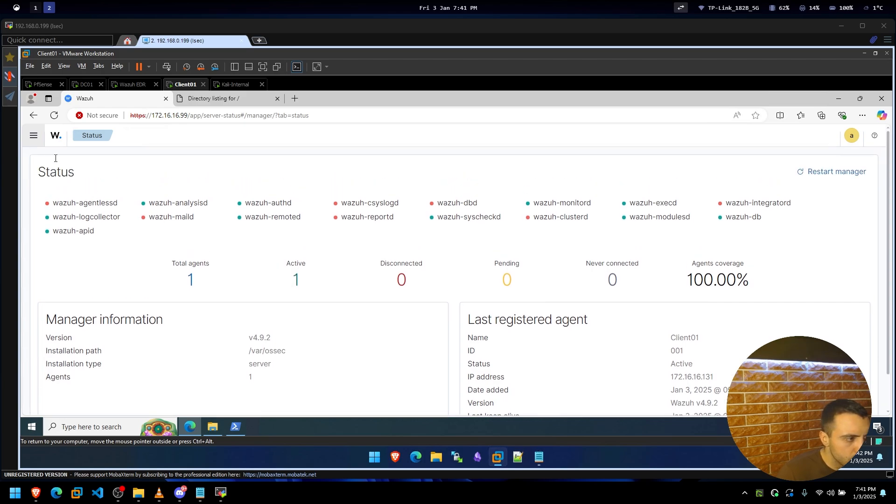
pyautogui.click(39, 141)
pyautogui.scroll(-4, 93, 324)
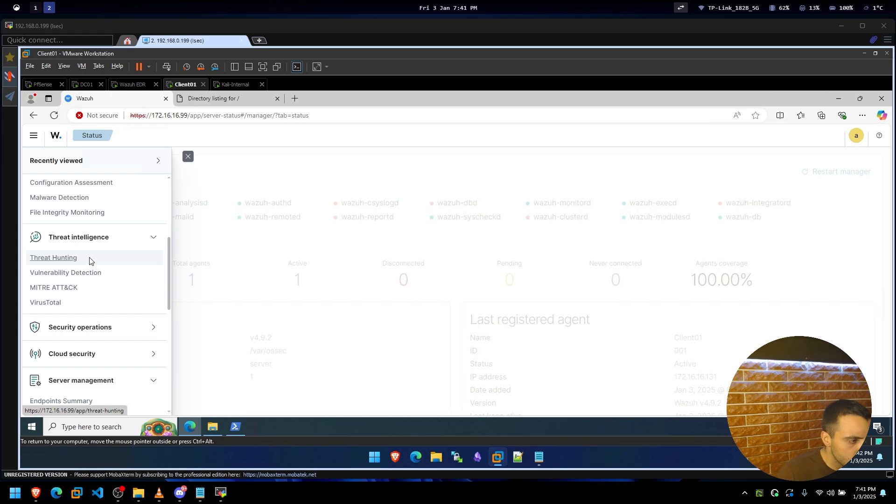
# Open Threat Hunting and scroll through the 675-alert dashboard.
pyautogui.click(90, 260)
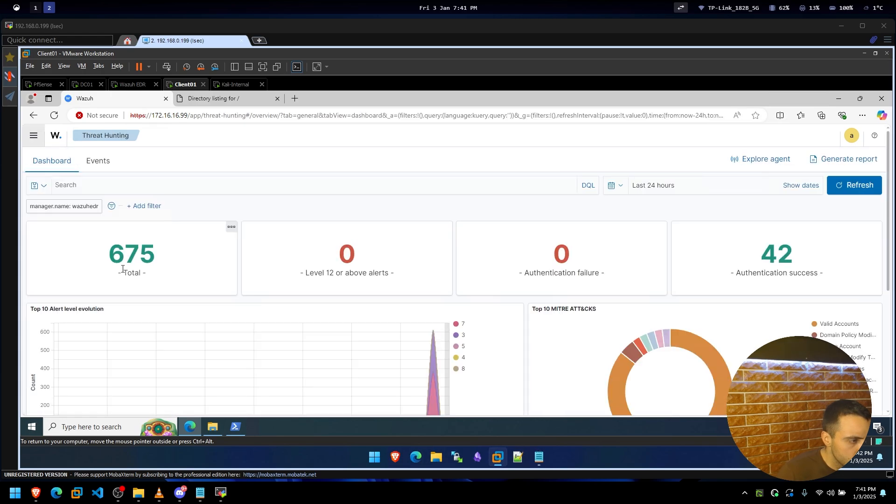
pyautogui.scroll(-3, 125, 264)
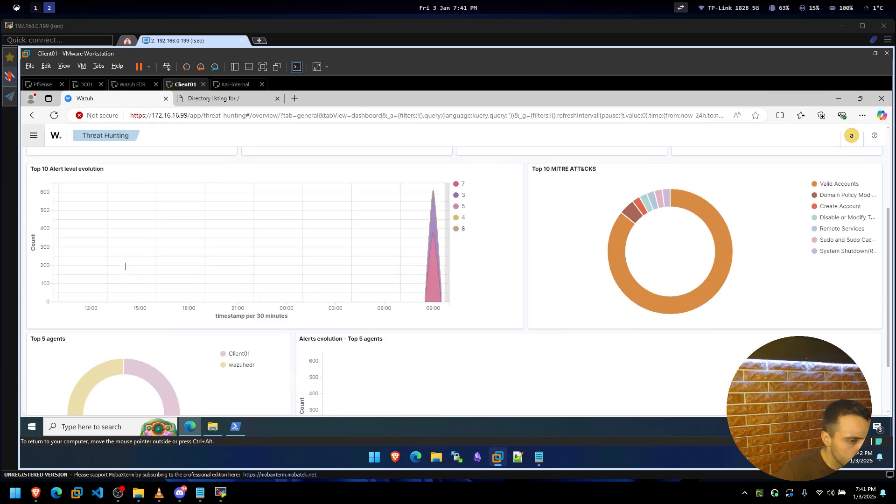
pyautogui.scroll(-2, 168, 291)
pyautogui.scroll(2, 291, 300)
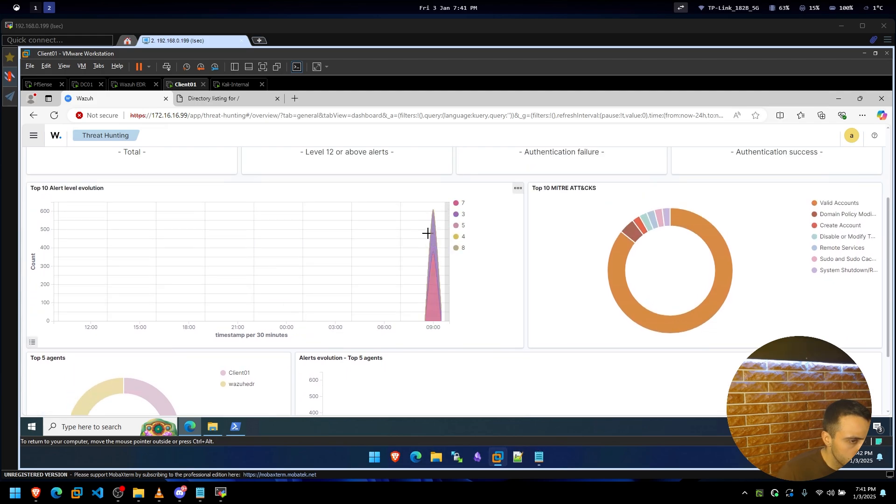
pyautogui.scroll(3, 426, 232)
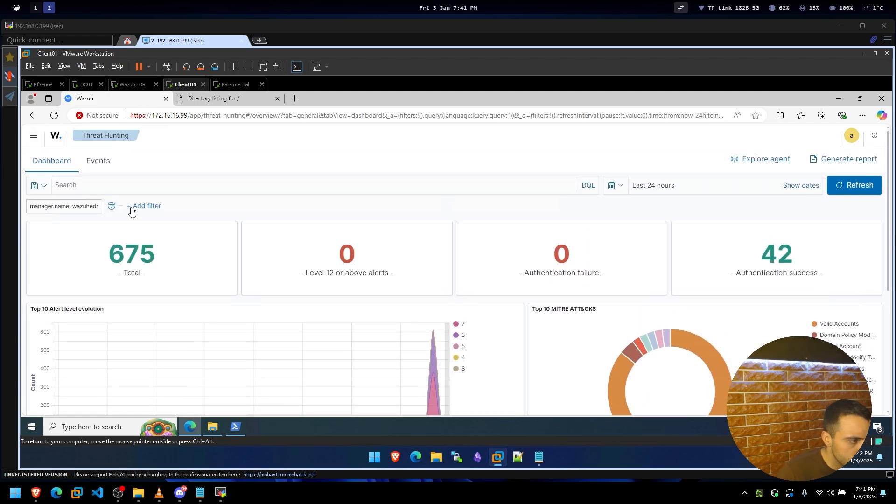
# Remove all filters from the Threat Hunting dashboard and review it again.
pyautogui.click(112, 206)
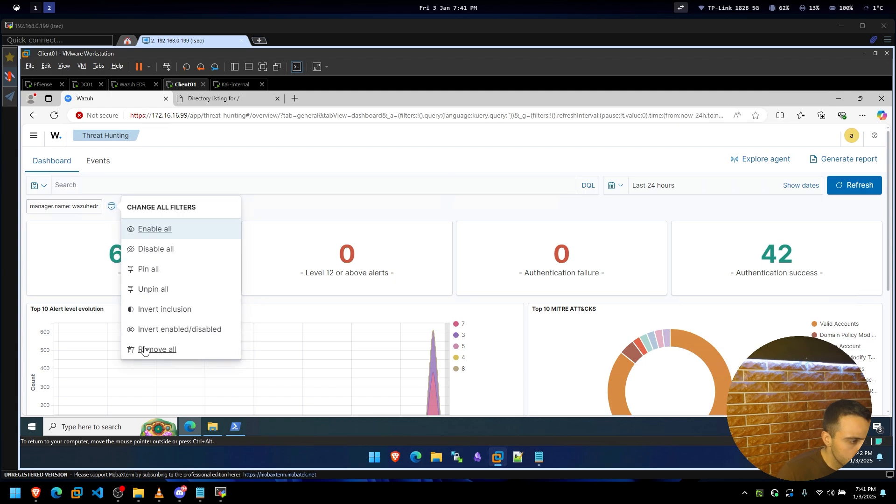
pyautogui.click(144, 350)
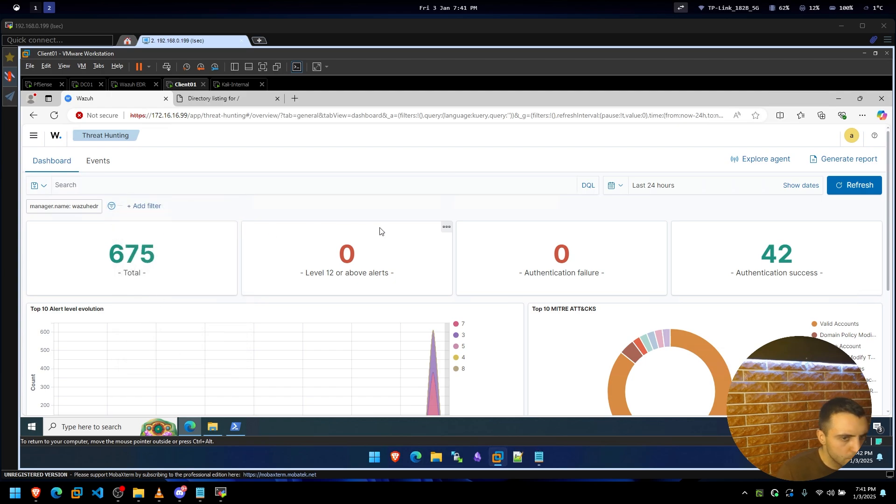
pyautogui.scroll(-2, 380, 232)
pyautogui.scroll(-3, 377, 240)
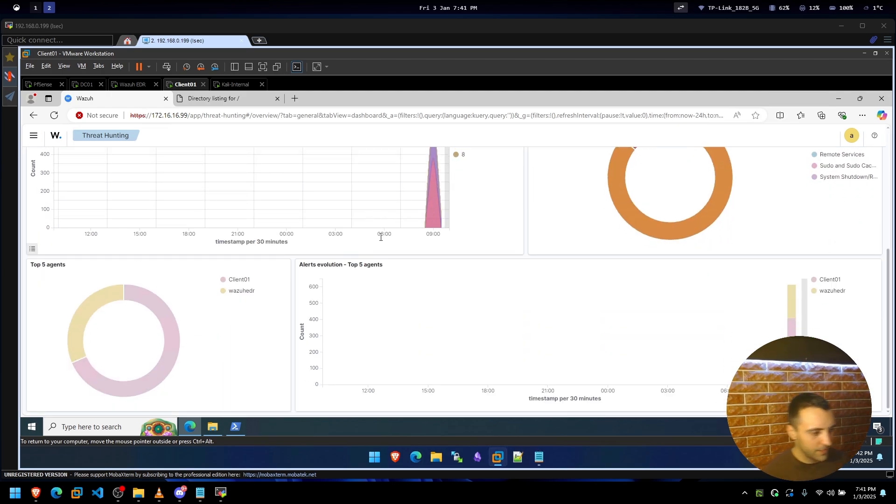
pyautogui.scroll(3, 420, 260)
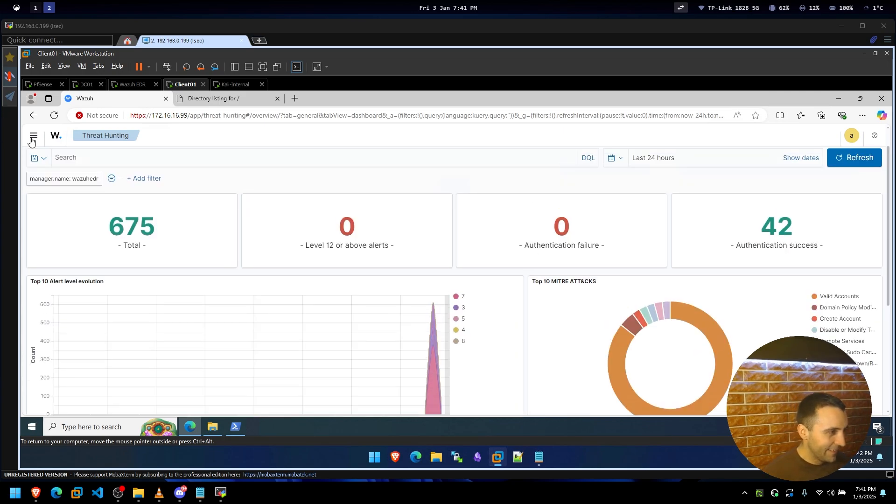
pyautogui.click(33, 136)
pyautogui.scroll(-2, 77, 315)
pyautogui.scroll(-2, 78, 315)
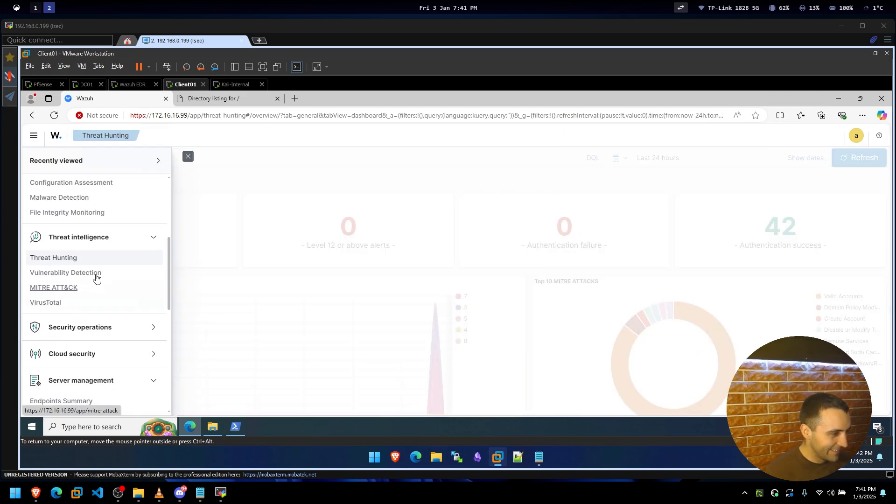
# Visit Vulnerability Detection, then open Explore > Alerting, which reports no existing alerts.
pyautogui.click(92, 277)
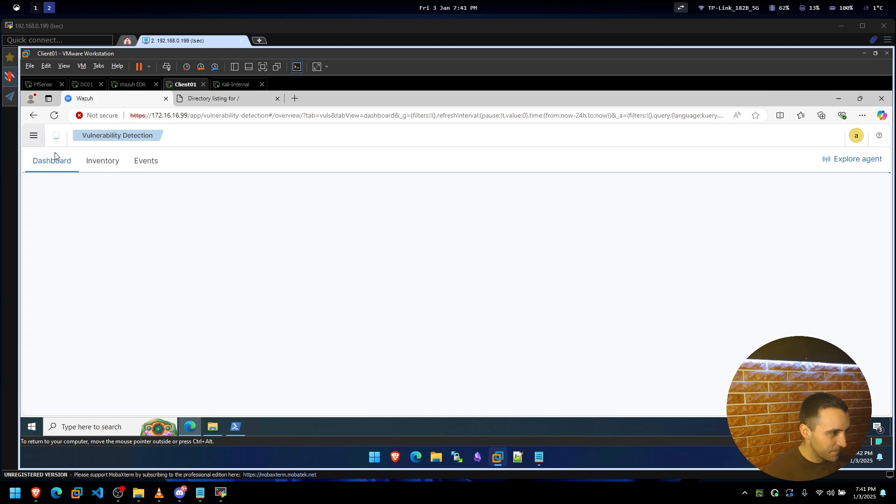
pyautogui.click(32, 137)
pyautogui.scroll(-5, 74, 292)
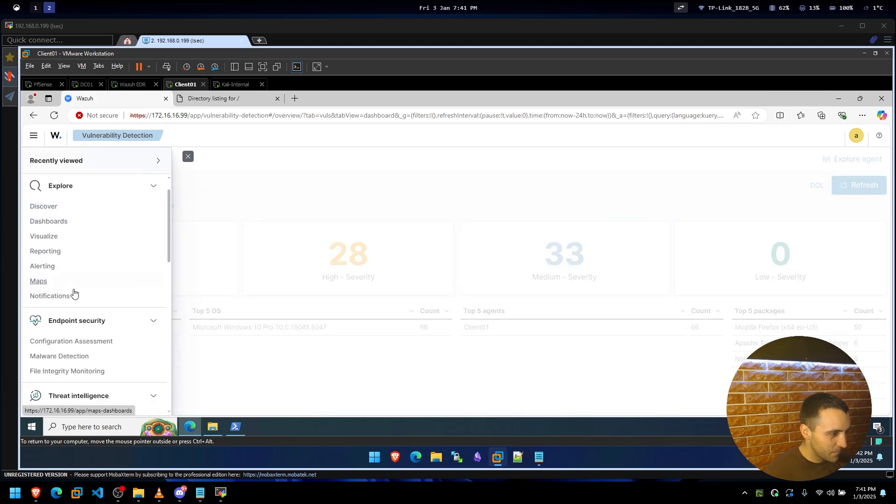
pyautogui.scroll(-3, 74, 294)
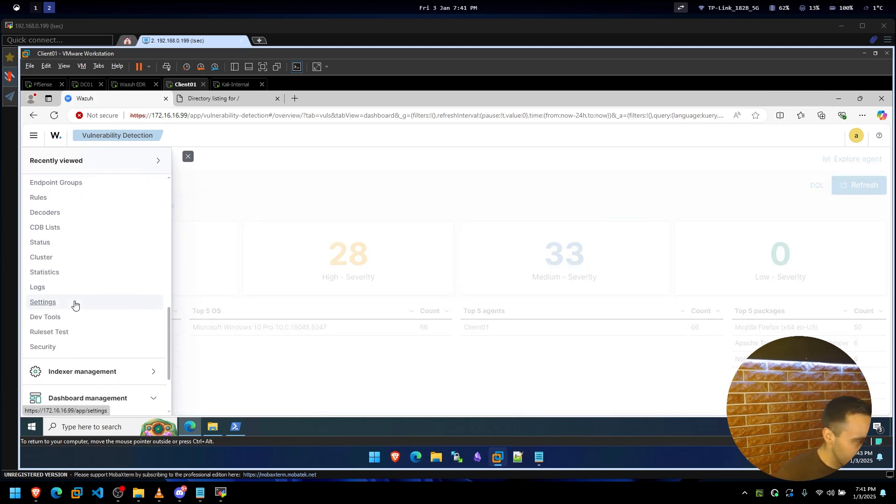
pyautogui.scroll(-1, 81, 298)
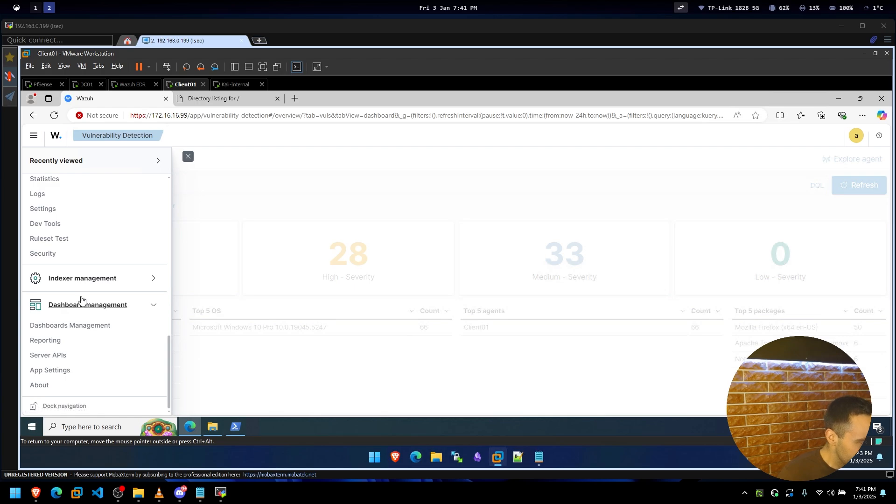
pyautogui.scroll(4, 81, 299)
pyautogui.scroll(10, 81, 299)
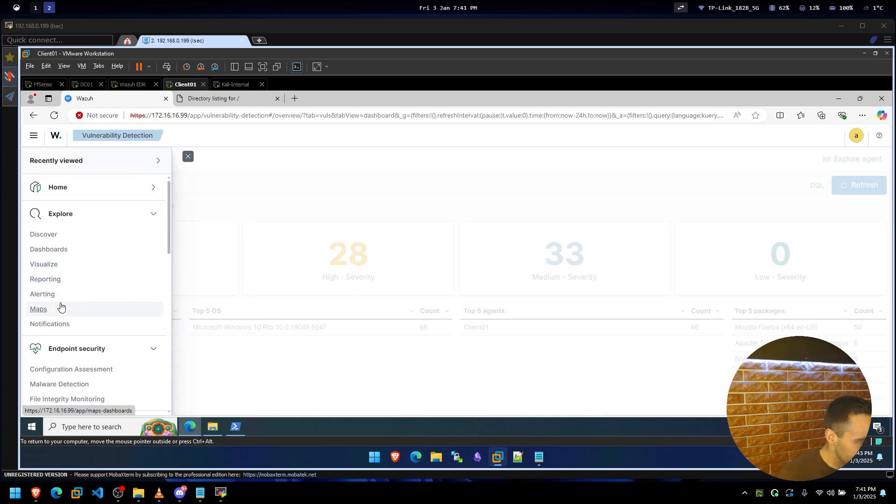
pyautogui.click(43, 294)
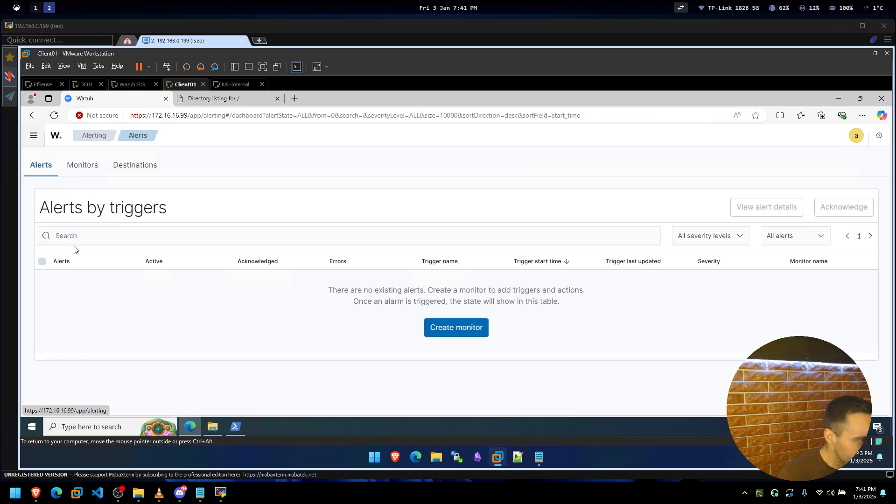
pyautogui.click(33, 135)
pyautogui.scroll(-1, 67, 260)
pyautogui.scroll(-2, 66, 275)
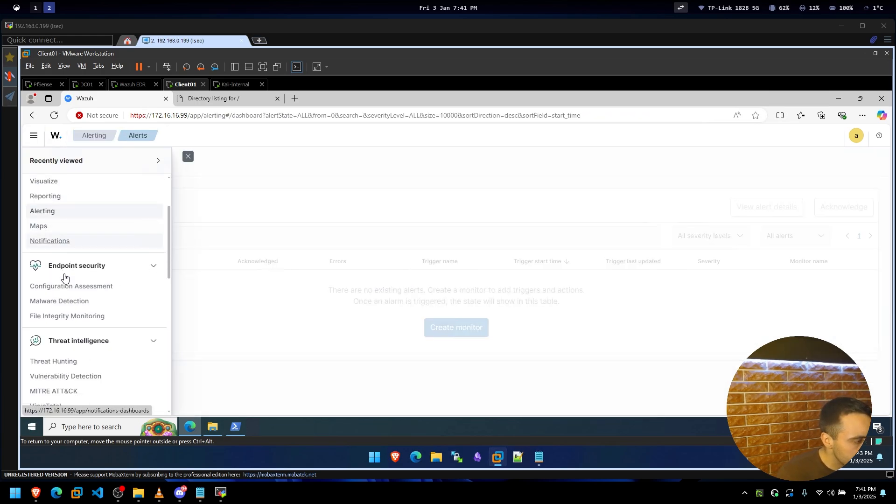
# Open the Malware Detection dashboard and inspect the Emotet chart and its legend.
pyautogui.click(65, 290)
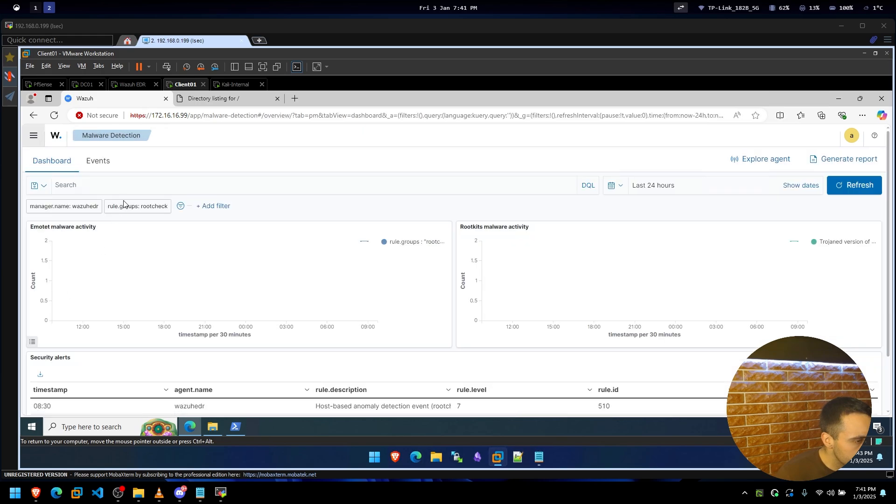
pyautogui.click(425, 244)
pyautogui.click(416, 271)
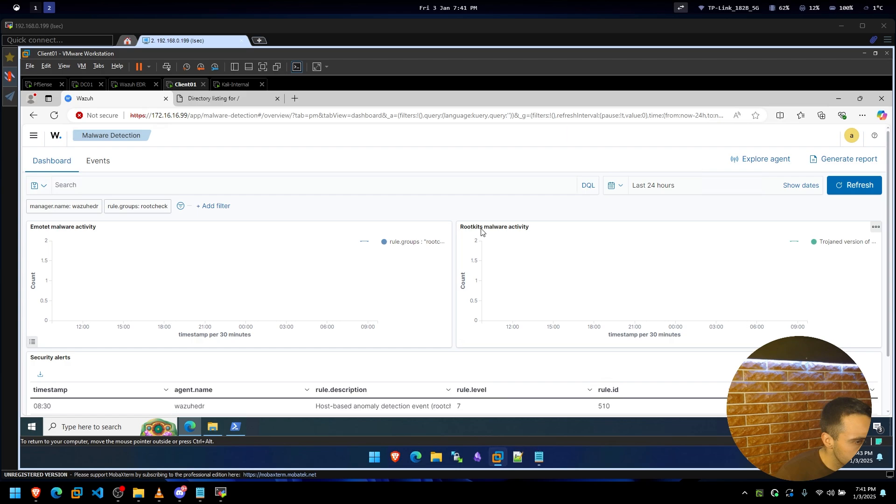
pyautogui.scroll(-2, 176, 304)
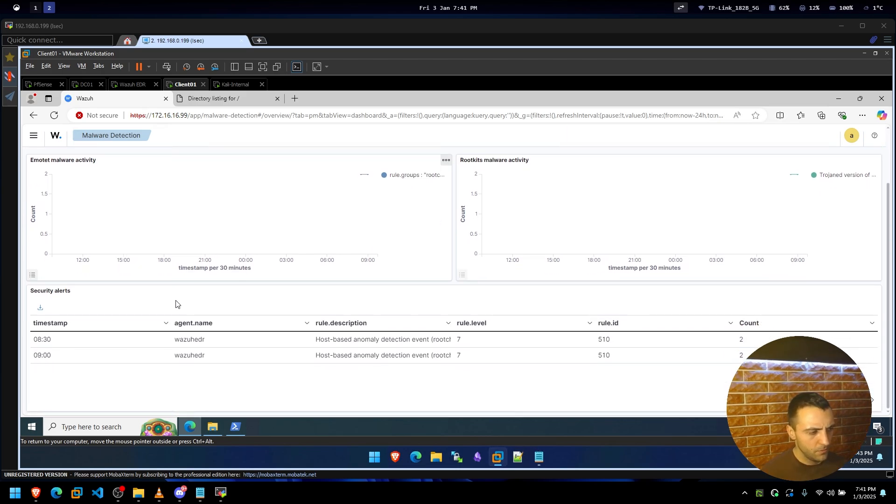
pyautogui.scroll(2, 72, 224)
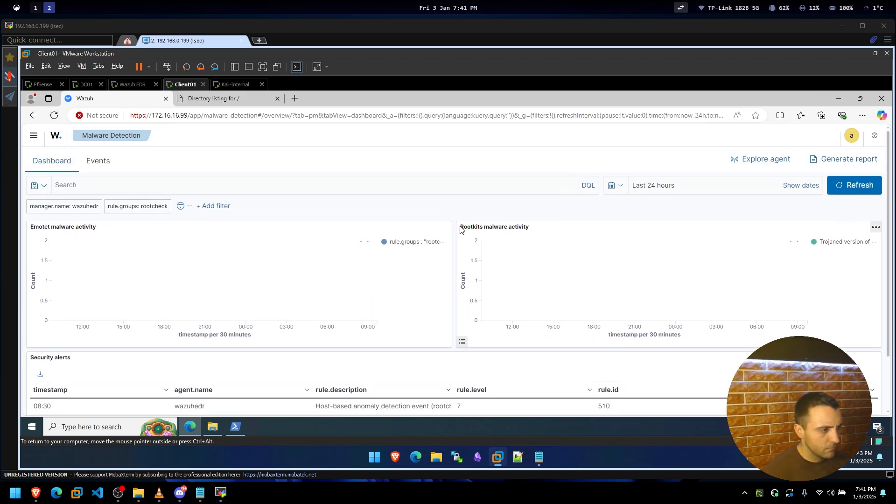
pyautogui.moveTo(70, 225); pyautogui.dragTo(86, 225)
pyautogui.click(85, 224)
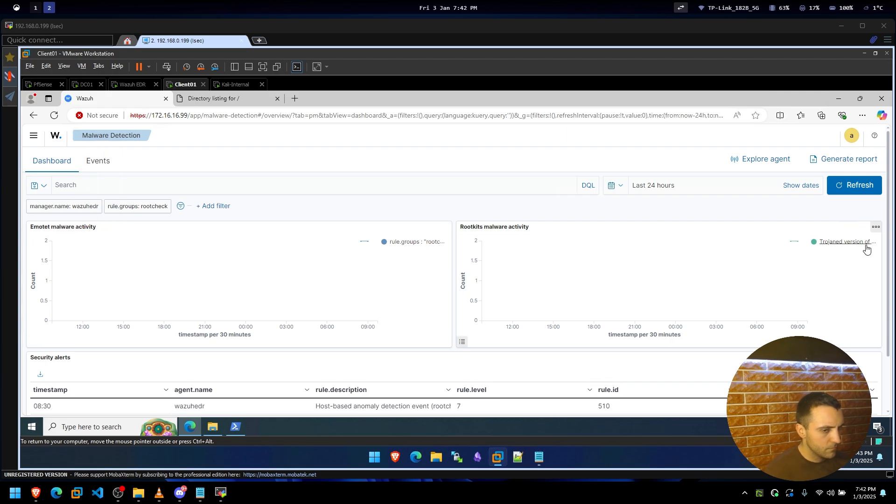
pyautogui.scroll(-1, 362, 340)
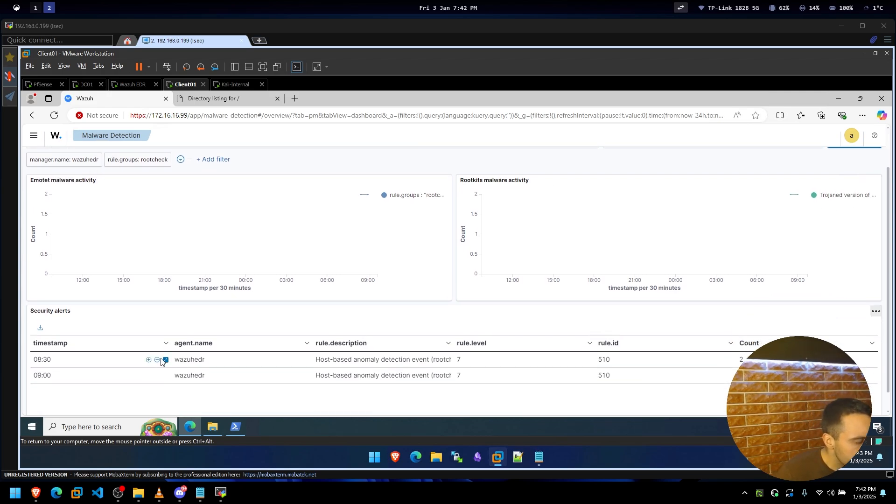
pyautogui.scroll(1, 161, 362)
# Start a new filter on field 'agent', then cancel it without applying.
pyautogui.click(45, 185)
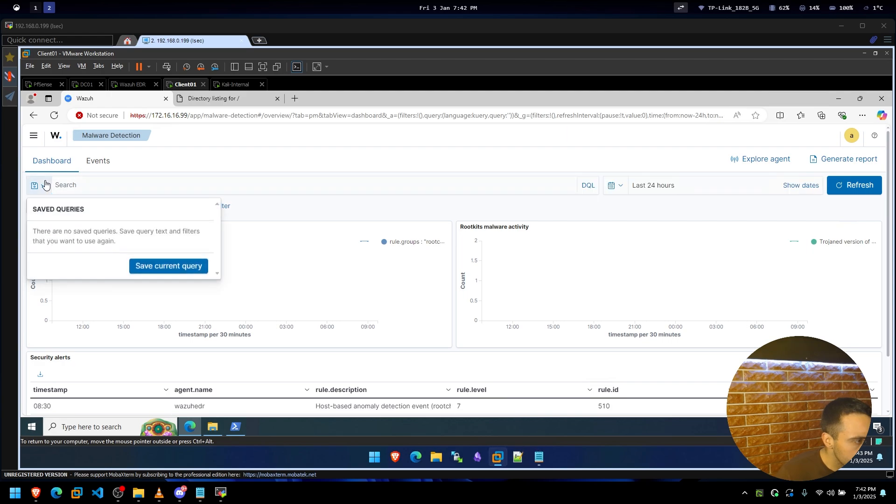
pyautogui.click(45, 185)
pyautogui.click(213, 206)
pyautogui.click(231, 265)
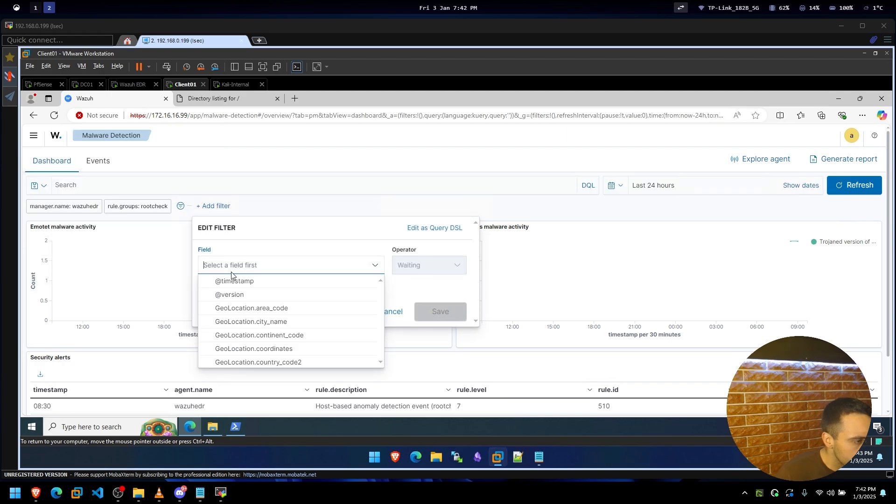
pyautogui.scroll(-15, 272, 301)
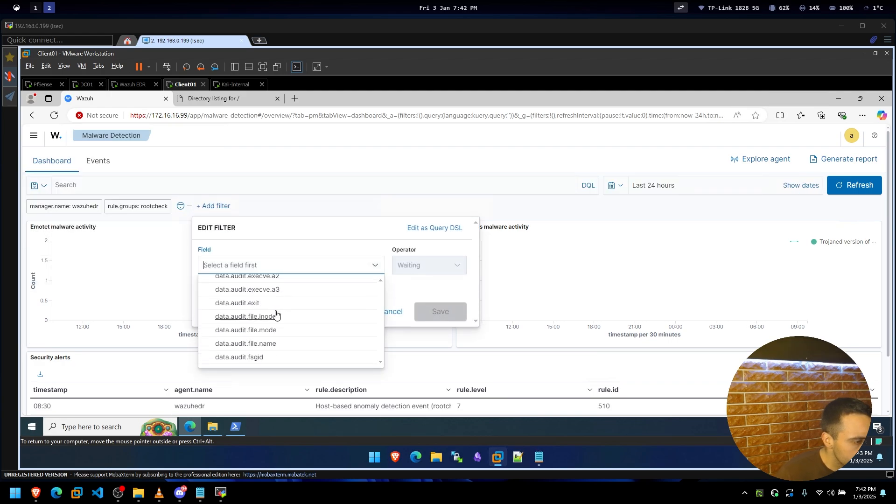
pyautogui.write('agent')
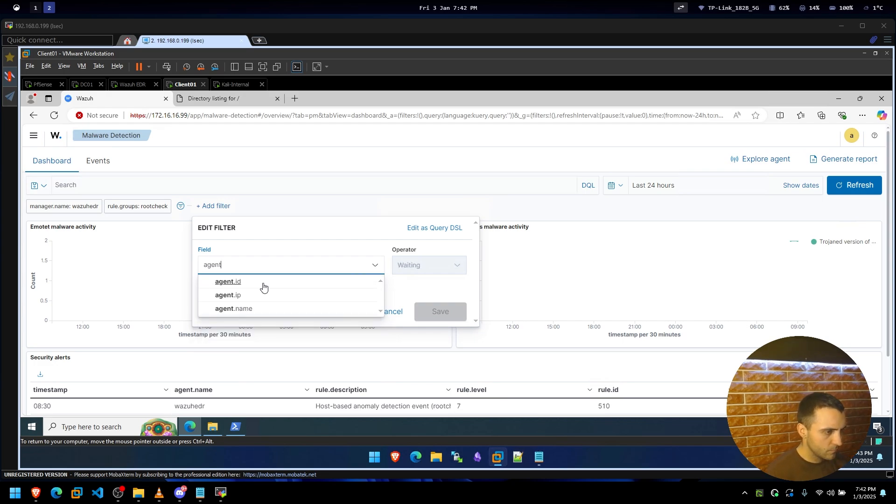
pyautogui.click(426, 295)
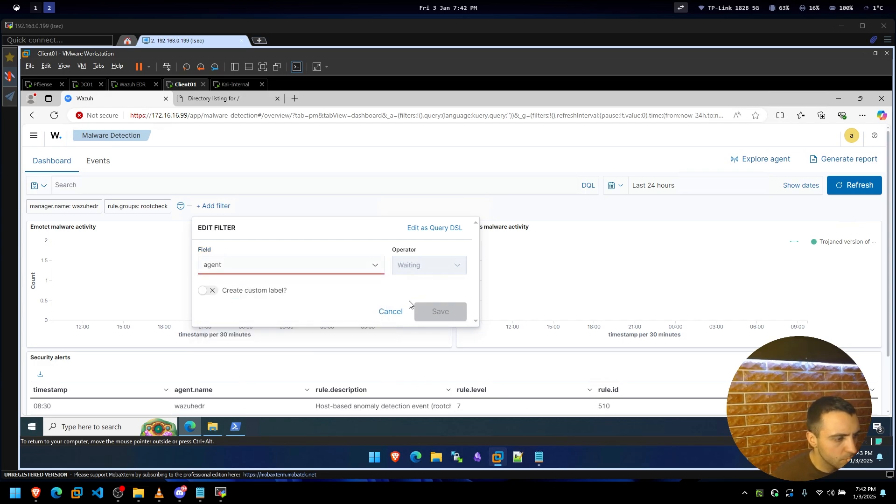
pyautogui.click(394, 312)
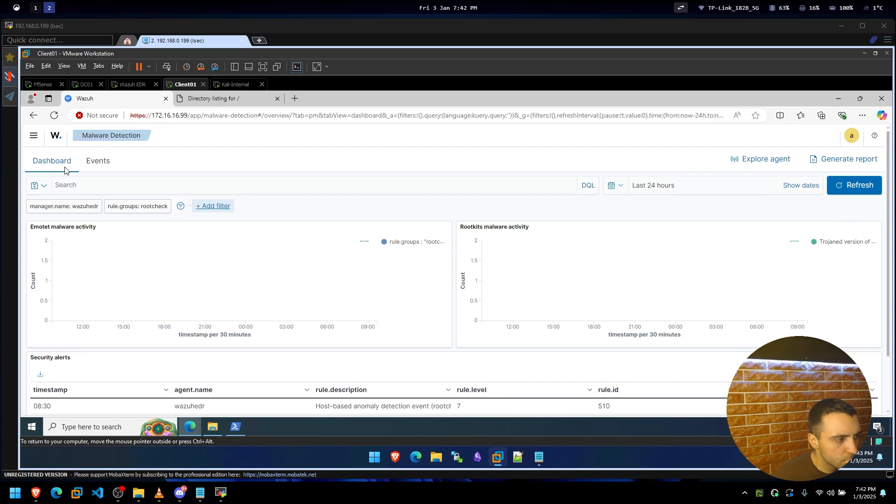
# Switch to the Events tab and read the first trojaned-file rootcheck event.
pyautogui.click(93, 161)
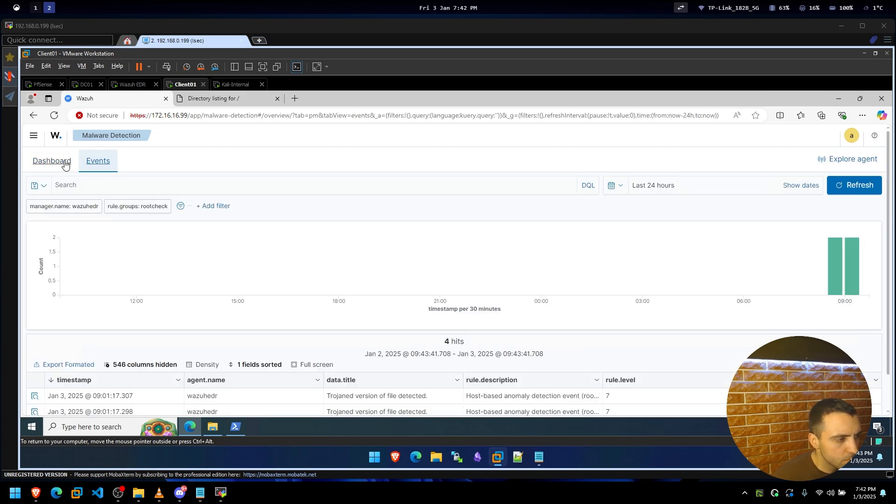
pyautogui.moveTo(837, 278)
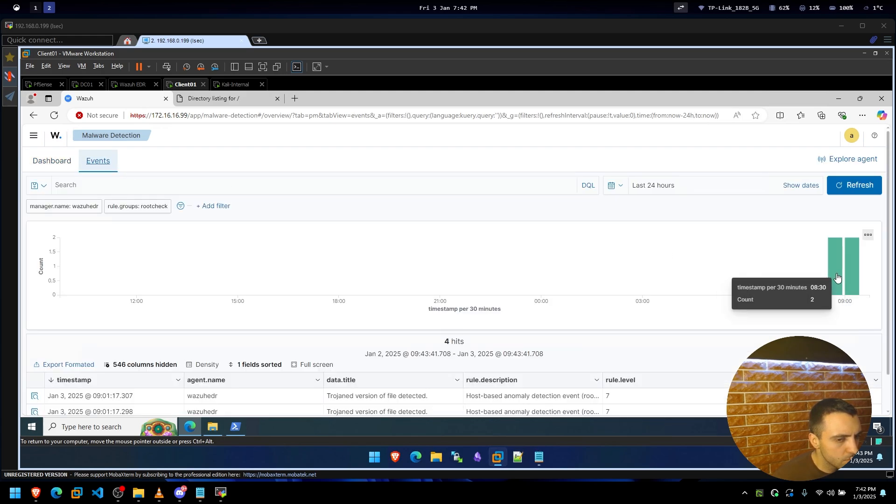
pyautogui.scroll(-1, 556, 355)
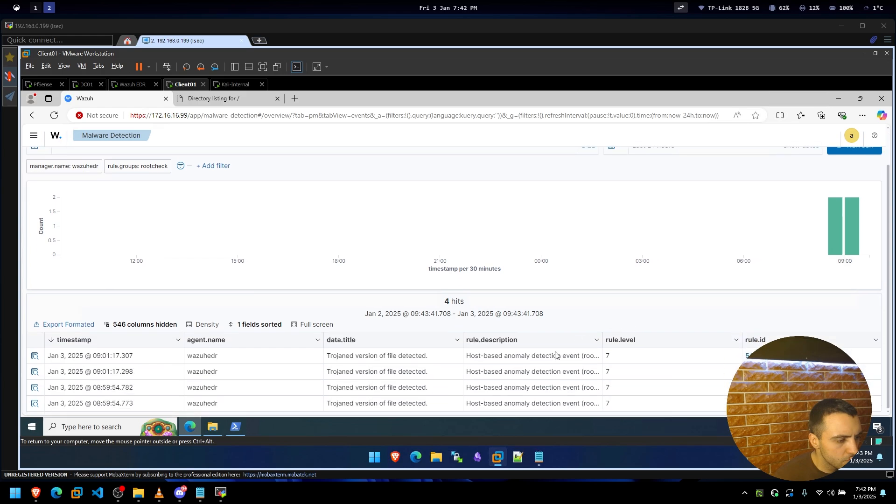
pyautogui.moveTo(373, 356); pyautogui.dragTo(392, 355)
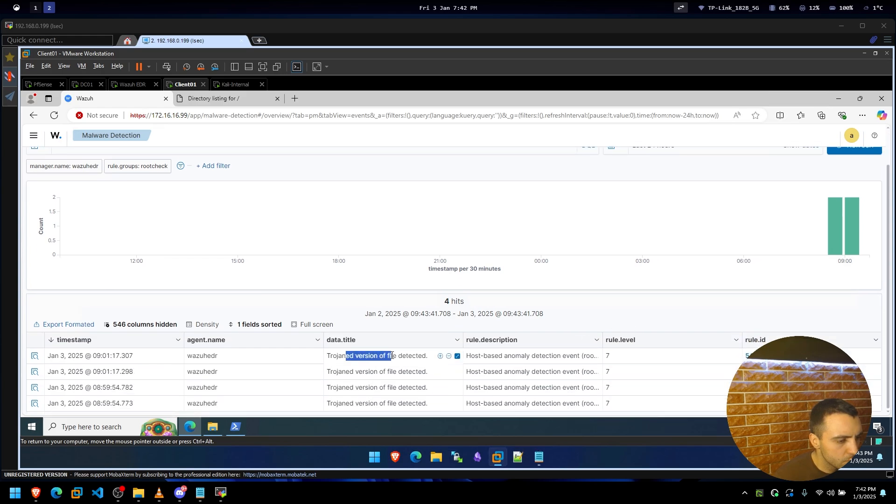
pyautogui.click(379, 370)
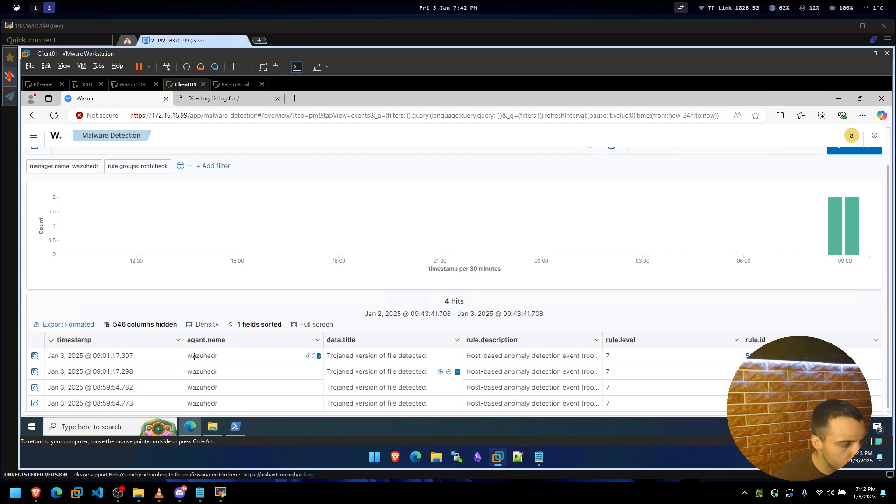
pyautogui.moveTo(192, 356); pyautogui.dragTo(224, 356)
pyautogui.click(232, 370)
pyautogui.doubleClick(367, 356)
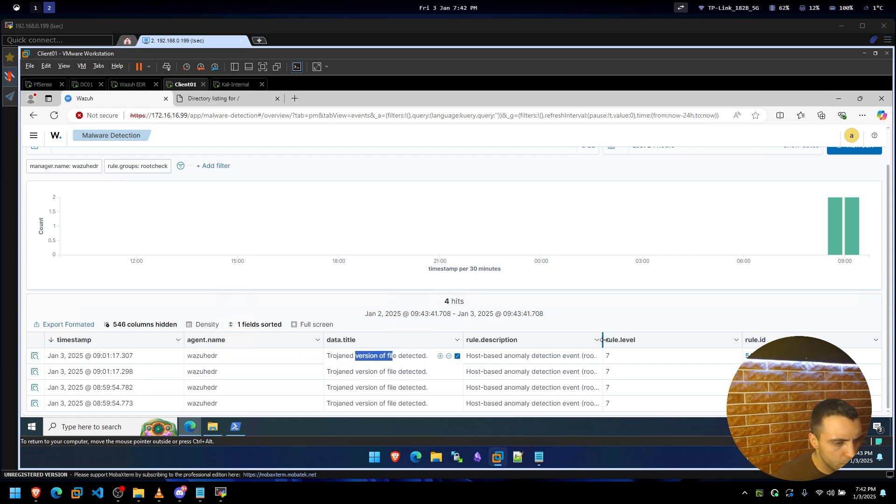
# Widen the rule.description column so 'Trojaned version of file detected.' shows in full.
pyautogui.moveTo(725, 337); pyautogui.dragTo(725, 337)
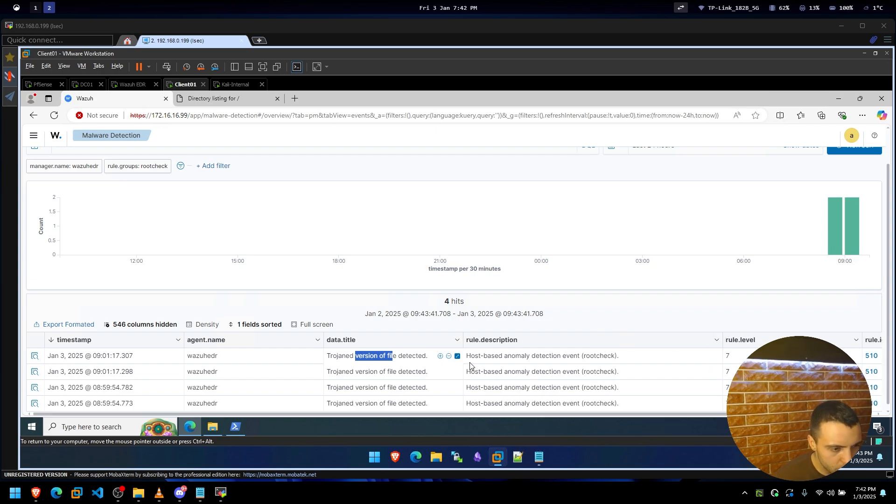
pyautogui.scroll(-1, 469, 366)
pyautogui.click(350, 359)
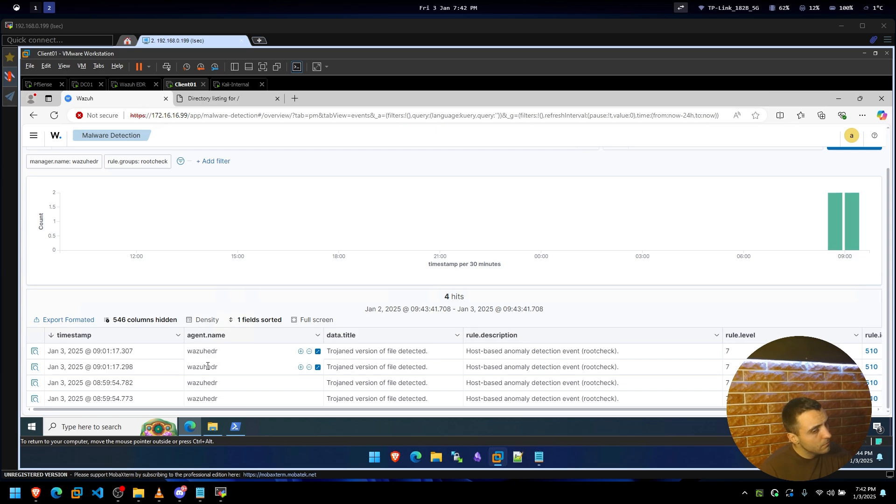
pyautogui.click(794, 427)
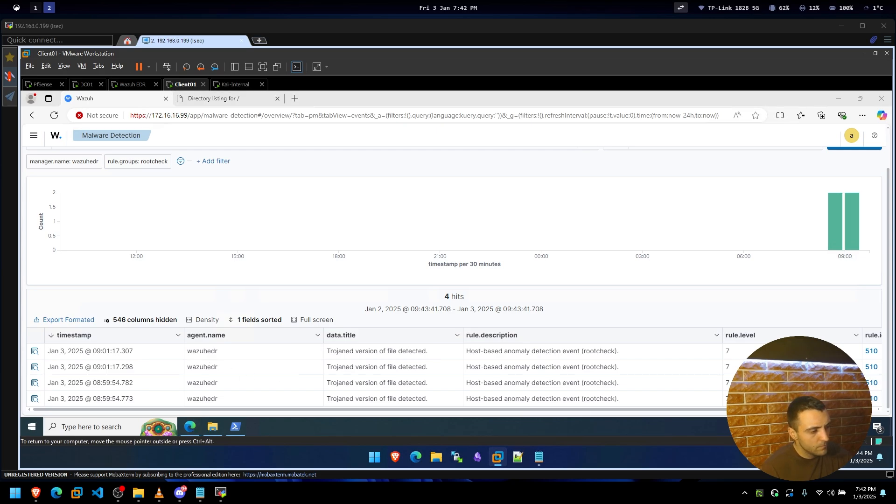
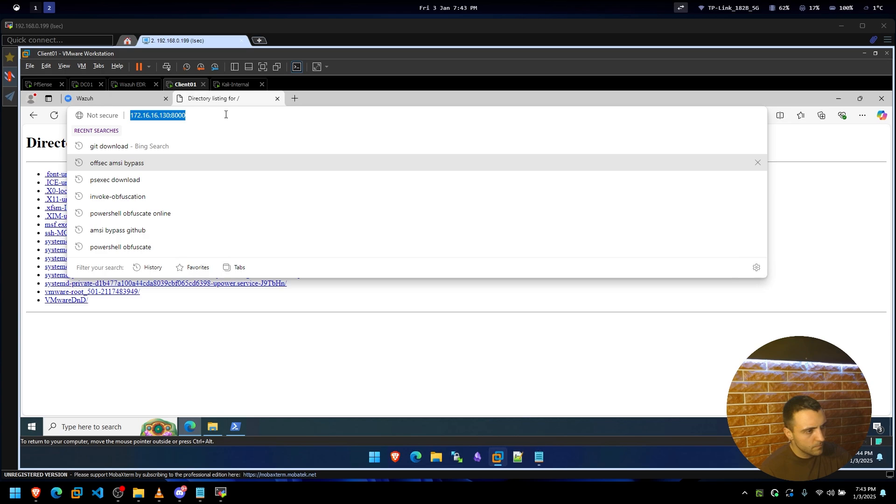
# Search Bing for 'wazuh xdr client'.
pyautogui.write('wazuh xd')
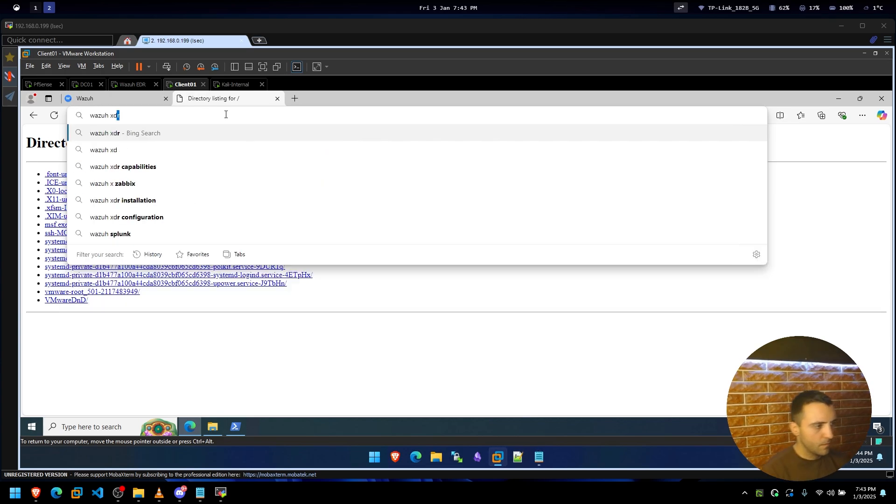
pyautogui.write('r client')
pyautogui.press('Return')
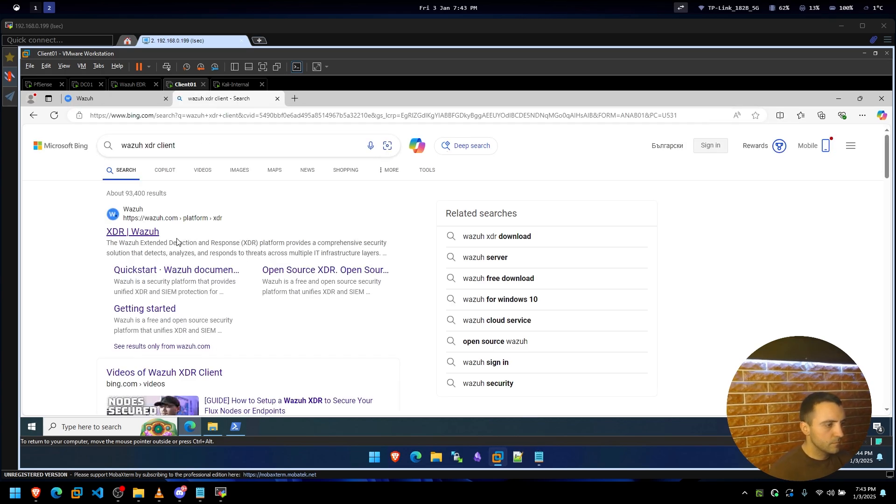
# Open the official 'XDR | Wazuh' page from the results and scroll down its overview.
pyautogui.click(150, 233)
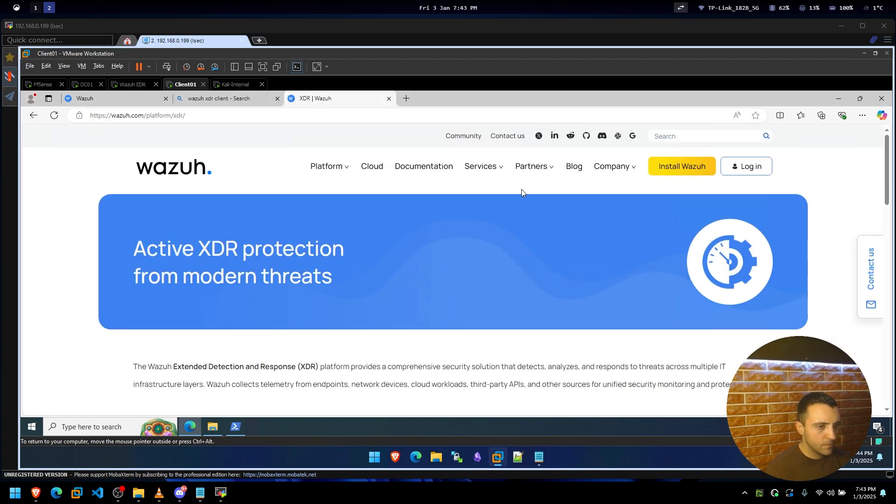
pyautogui.scroll(-2, 237, 271)
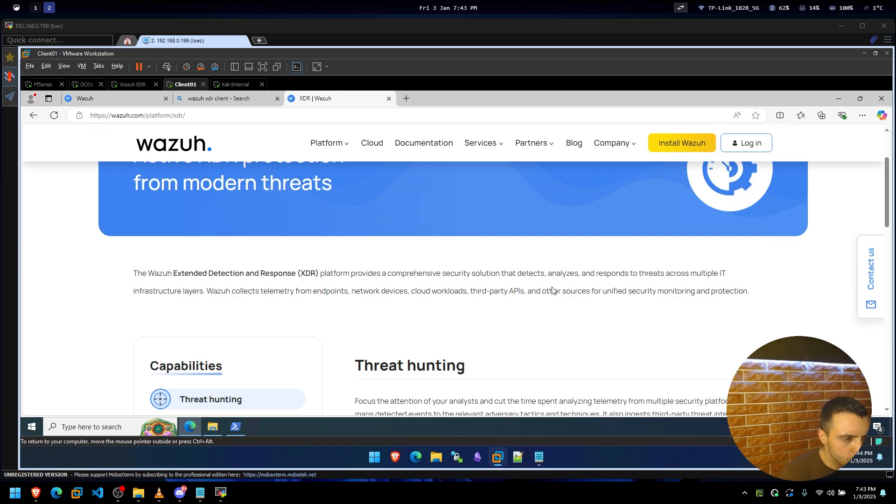
pyautogui.scroll(-2, 275, 305)
pyautogui.scroll(-2, 466, 341)
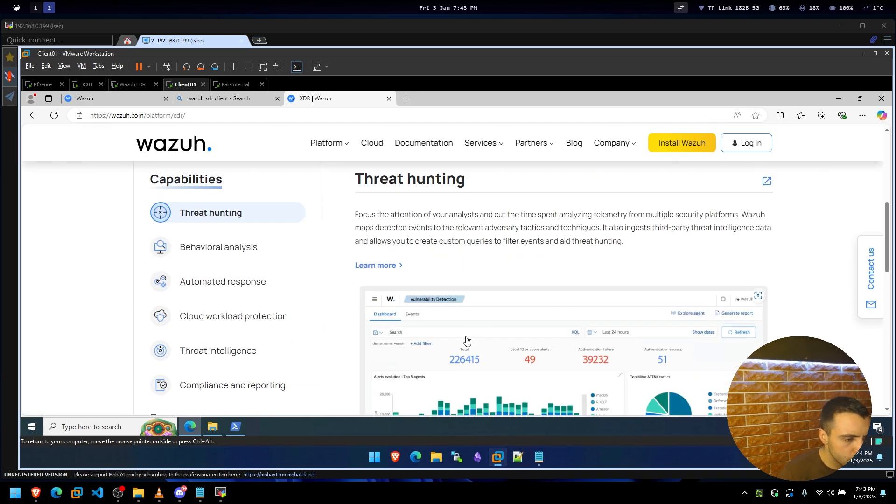
# View the Behavioral analysis capability, return to Threat hunting, and browse down to the footer.
pyautogui.click(247, 254)
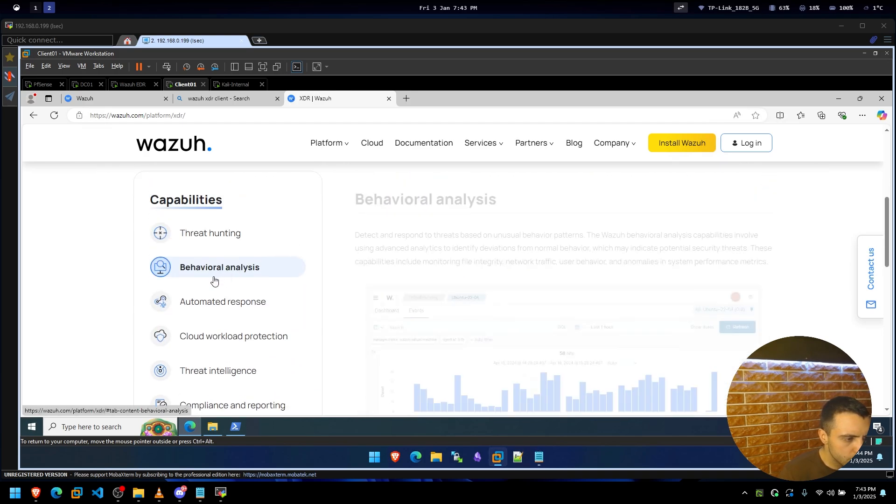
pyautogui.click(224, 243)
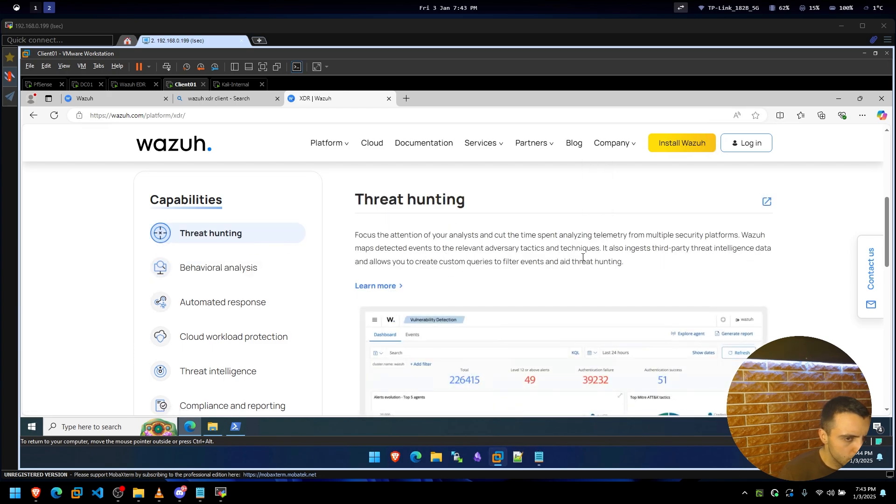
pyautogui.scroll(-1, 583, 257)
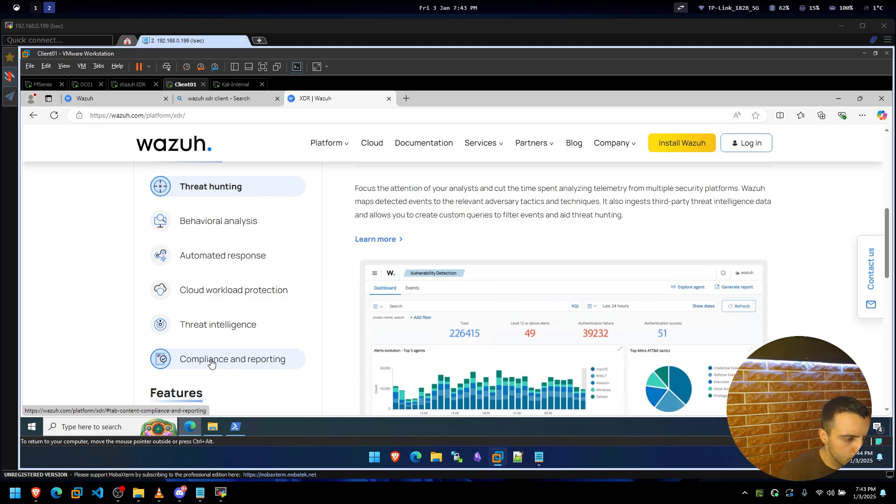
pyautogui.scroll(-4, 211, 363)
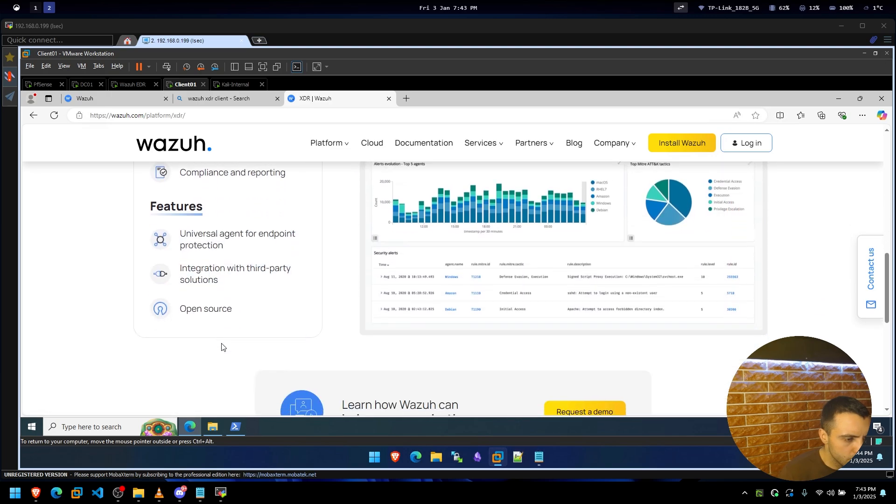
pyautogui.scroll(-3, 229, 340)
pyautogui.scroll(-4, 443, 290)
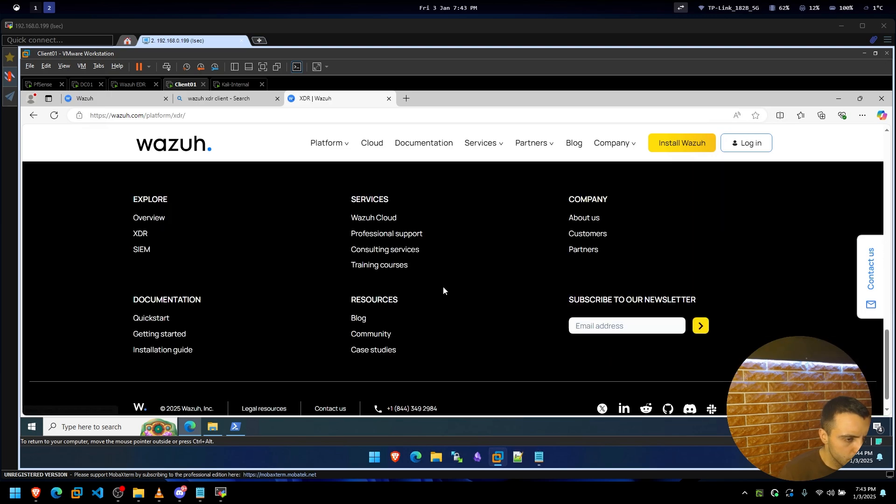
pyautogui.scroll(10, 443, 287)
pyautogui.scroll(2, 616, 205)
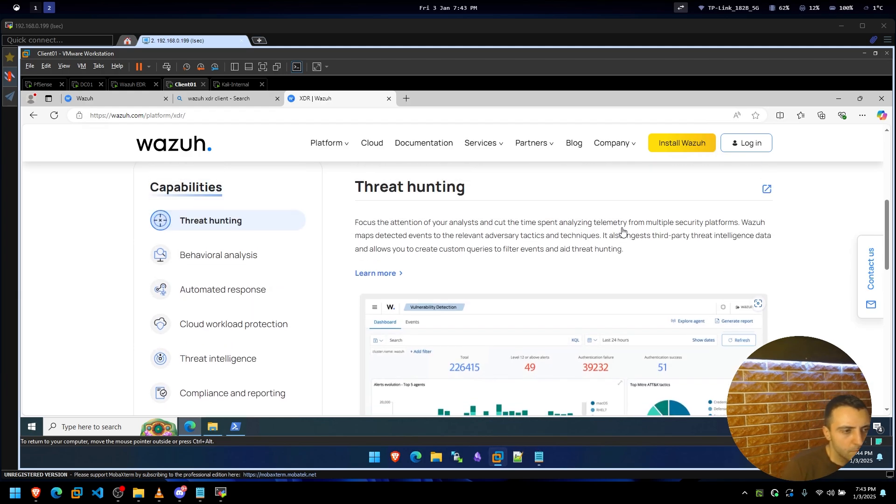
pyautogui.scroll(1, 623, 232)
# Open the Wazuh documentation index and scroll down to the guide cards.
pyautogui.click(424, 142)
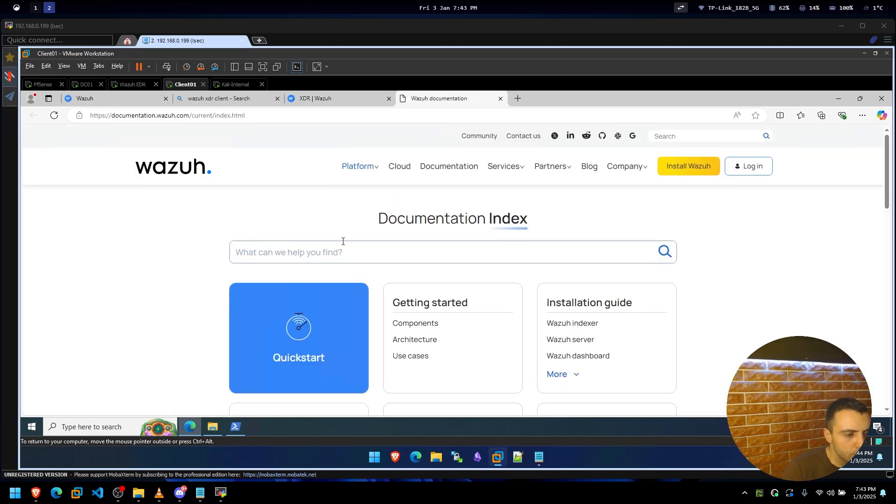
pyautogui.scroll(-2, 280, 290)
pyautogui.scroll(-1, 688, 250)
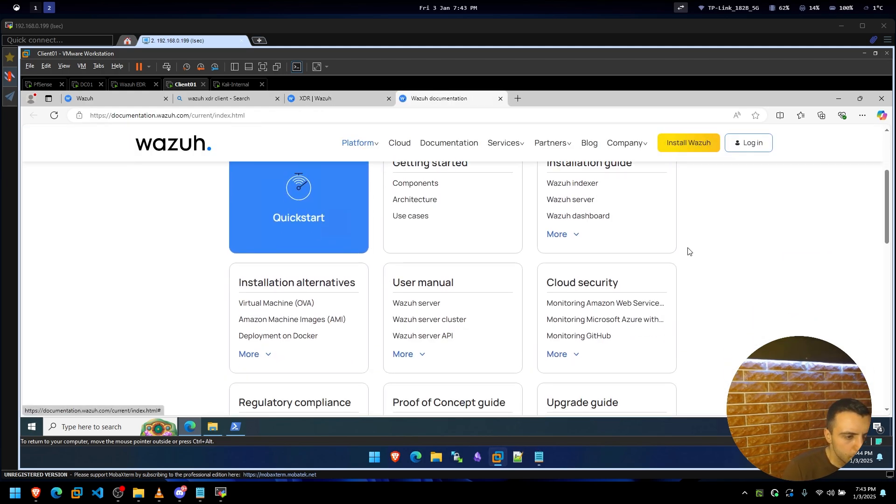
pyautogui.scroll(-2, 152, 334)
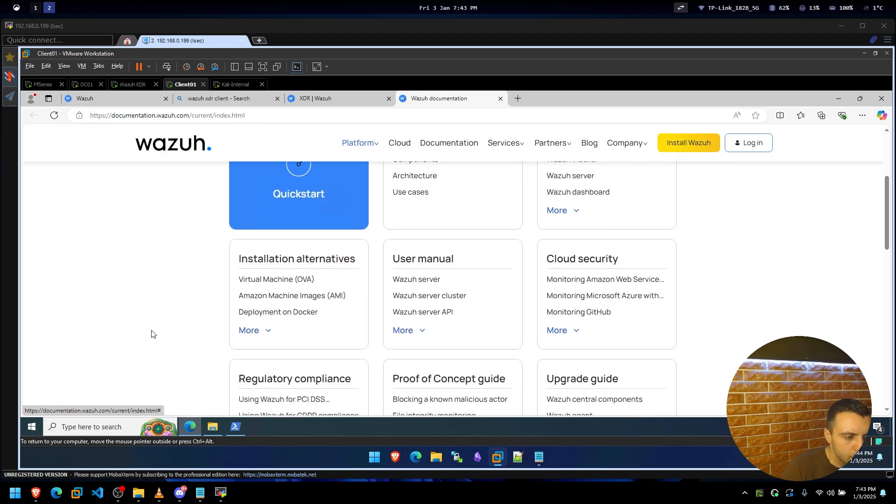
pyautogui.scroll(-1, 151, 334)
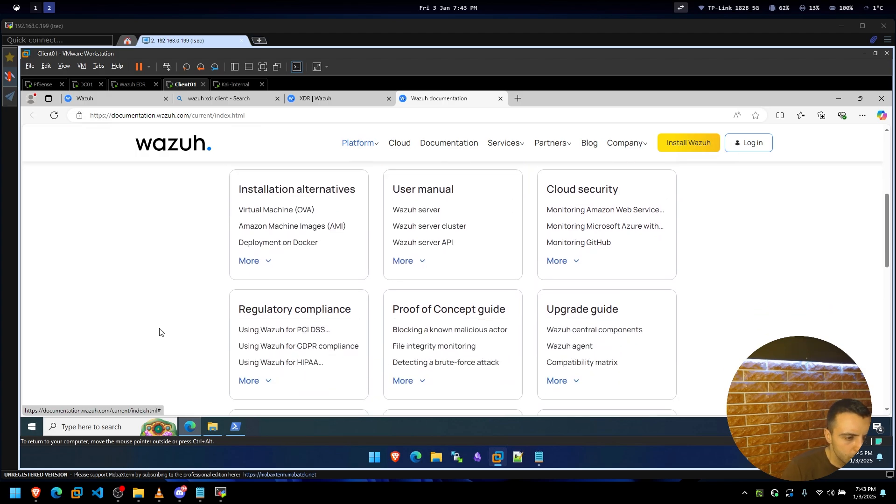
# Expand the Proof of Concept card to list every guide down to 'Leveraging LLMs for alert…'.
pyautogui.click(410, 380)
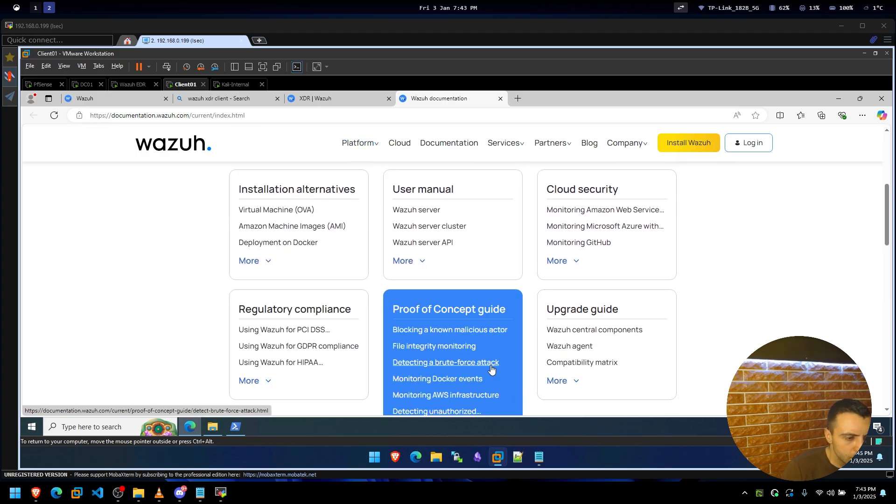
pyautogui.scroll(-1, 485, 364)
pyautogui.scroll(-1, 478, 348)
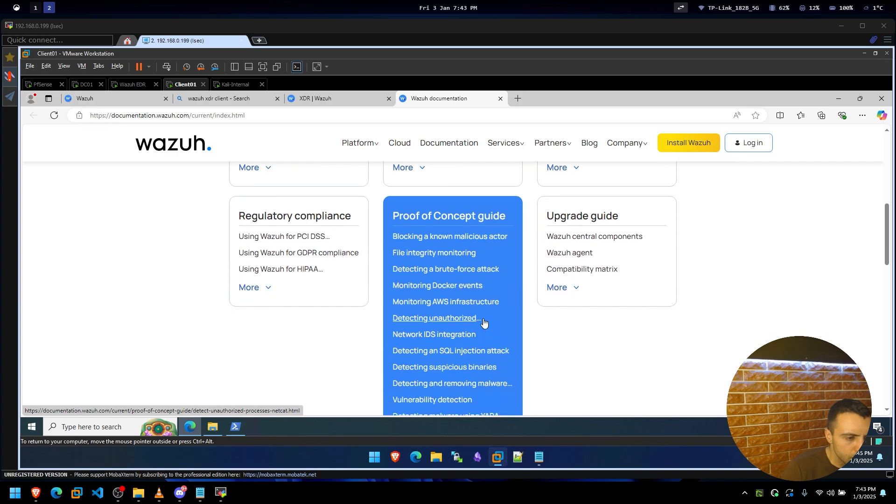
pyautogui.scroll(-1, 483, 325)
pyautogui.scroll(-1, 491, 312)
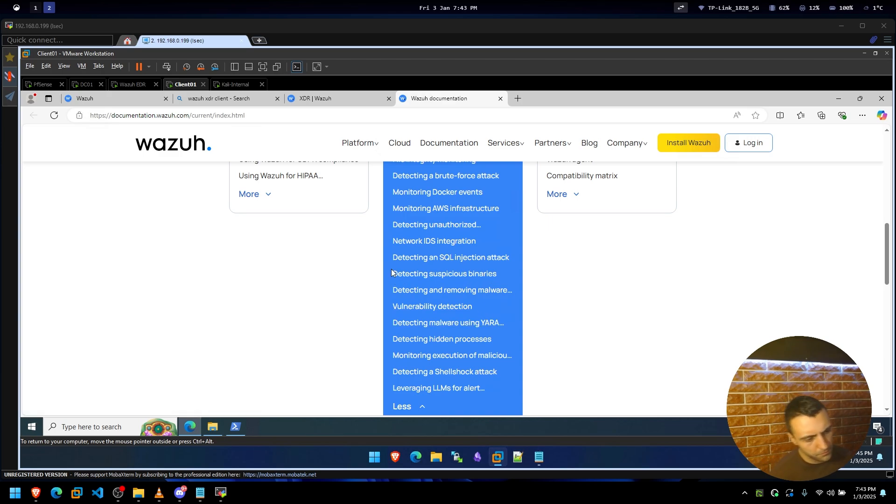
pyautogui.click(449, 326)
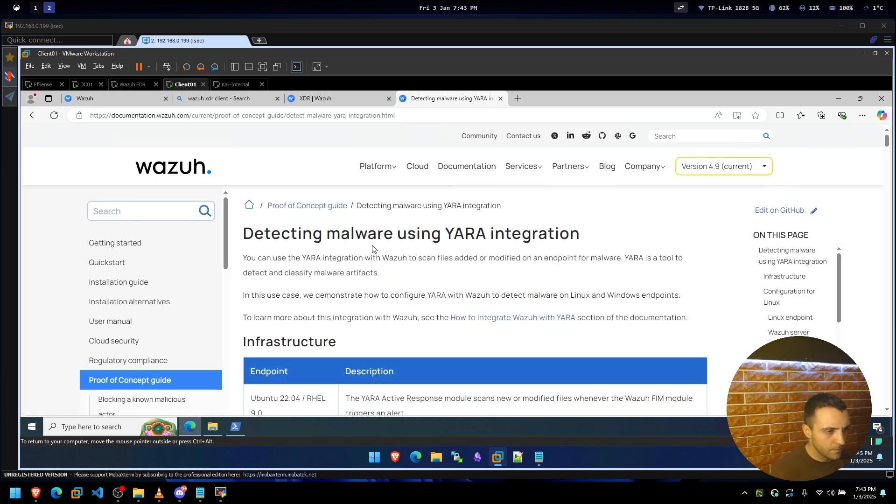
pyautogui.scroll(-3, 376, 235)
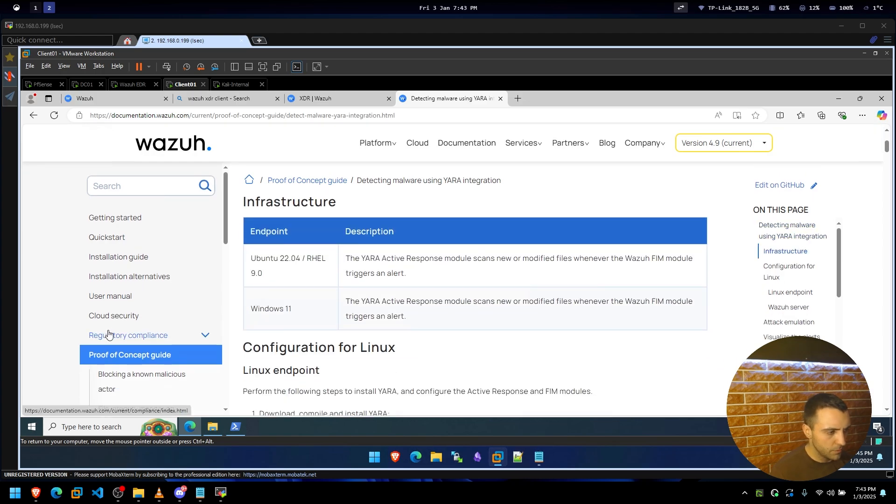
pyautogui.scroll(-2, 121, 327)
pyautogui.scroll(2, 126, 327)
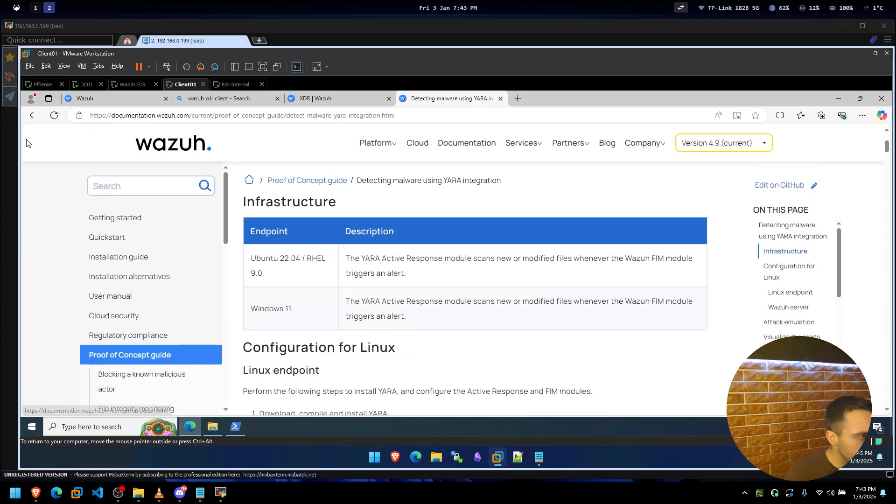
pyautogui.hotkey('alt', 'Left')
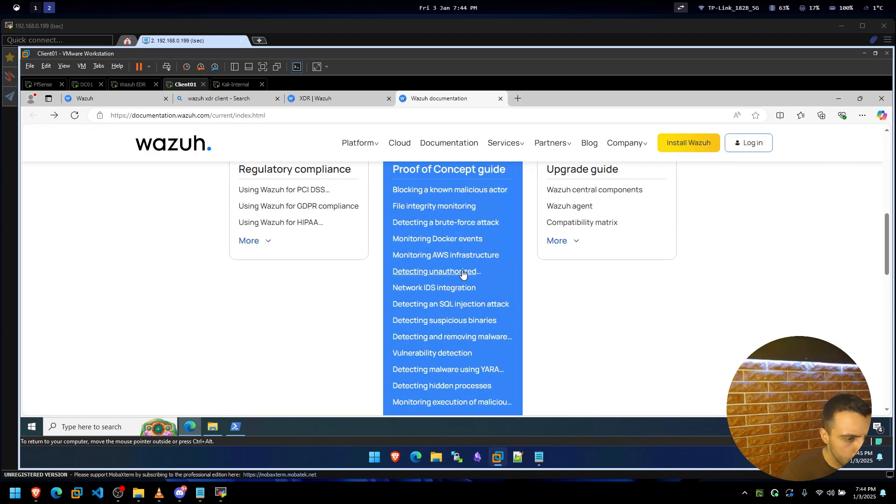
pyautogui.scroll(-2, 463, 275)
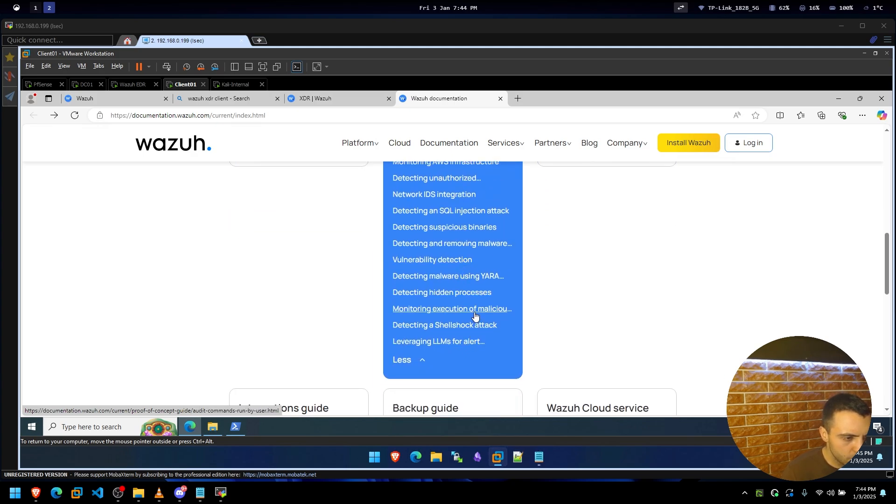
# Open the 'Detecting malware using YARA integration' guide and read its Linux endpoint setup.
pyautogui.click(461, 276)
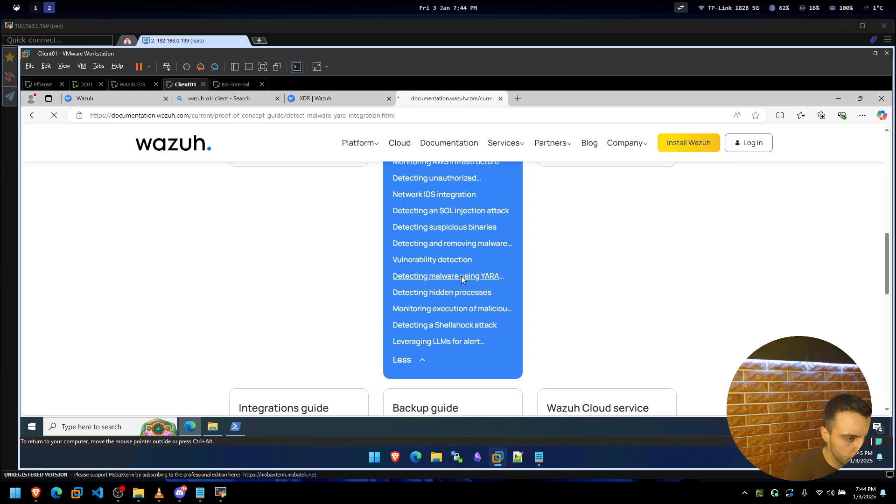
pyautogui.scroll(-2, 277, 276)
pyautogui.scroll(-2, 277, 276)
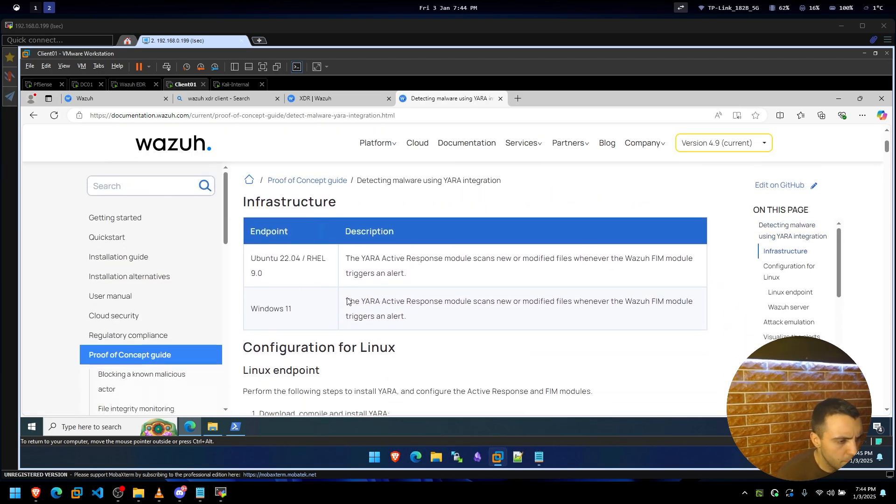
pyautogui.scroll(-2, 368, 310)
pyautogui.scroll(-1, 368, 310)
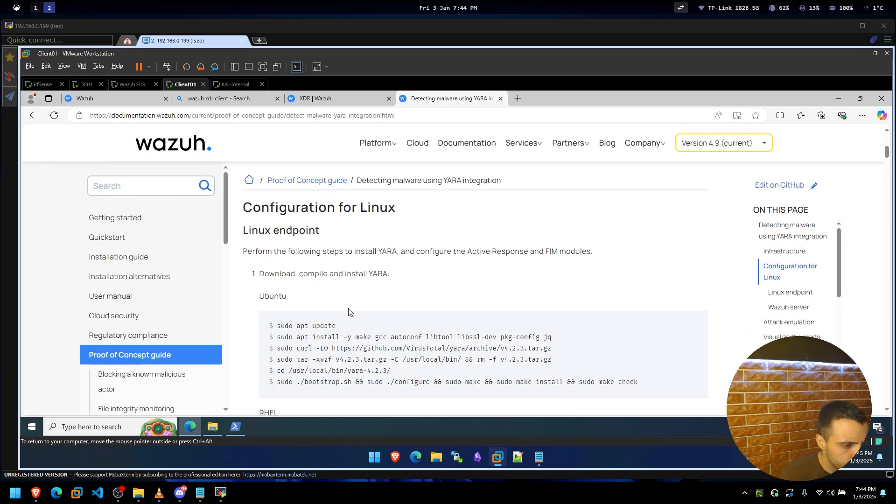
pyautogui.scroll(-2, 279, 348)
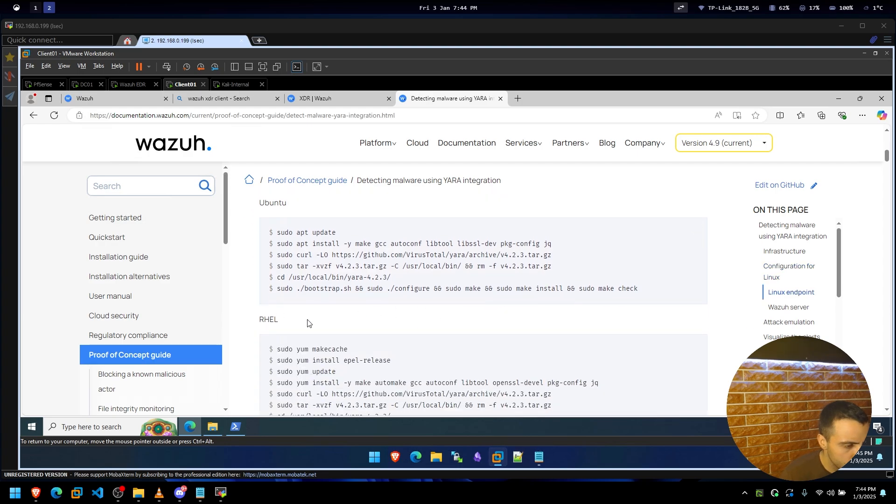
pyautogui.scroll(-5, 308, 322)
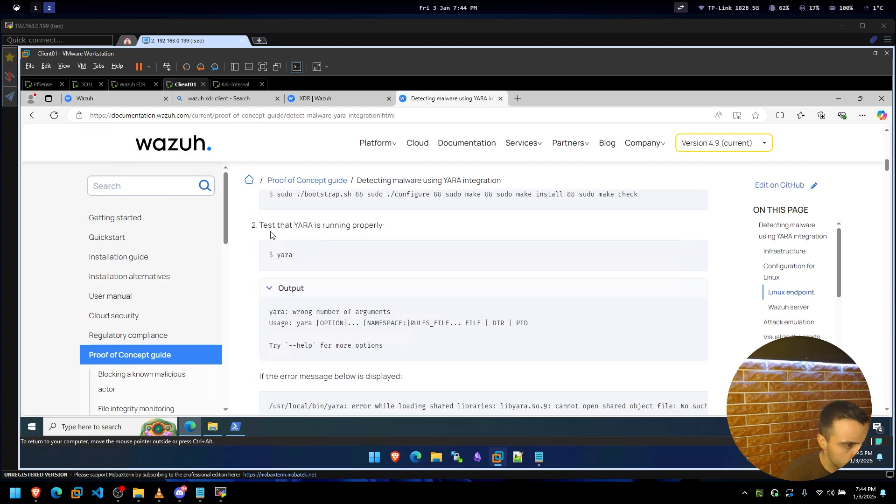
pyautogui.scroll(-2, 330, 312)
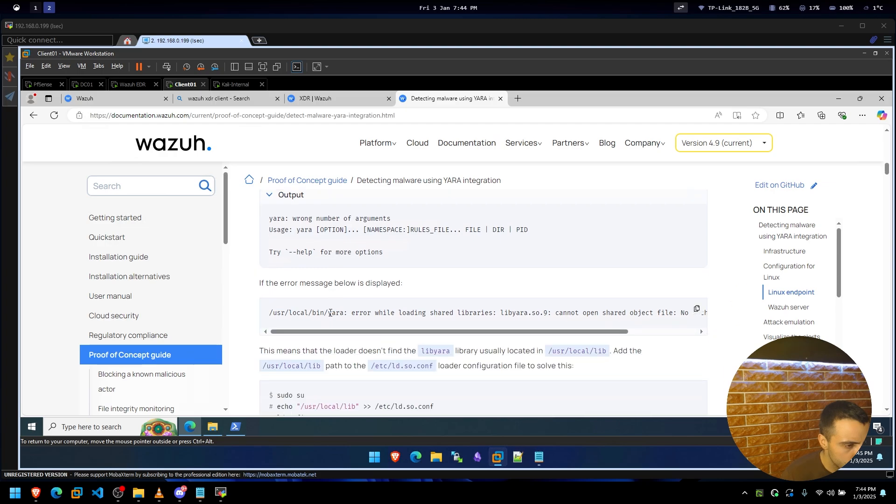
pyautogui.scroll(-2, 330, 313)
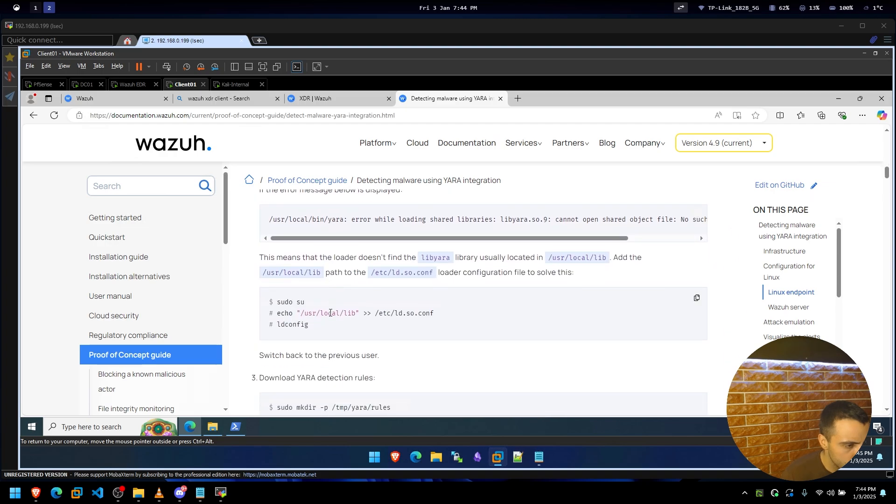
pyautogui.scroll(-2, 330, 312)
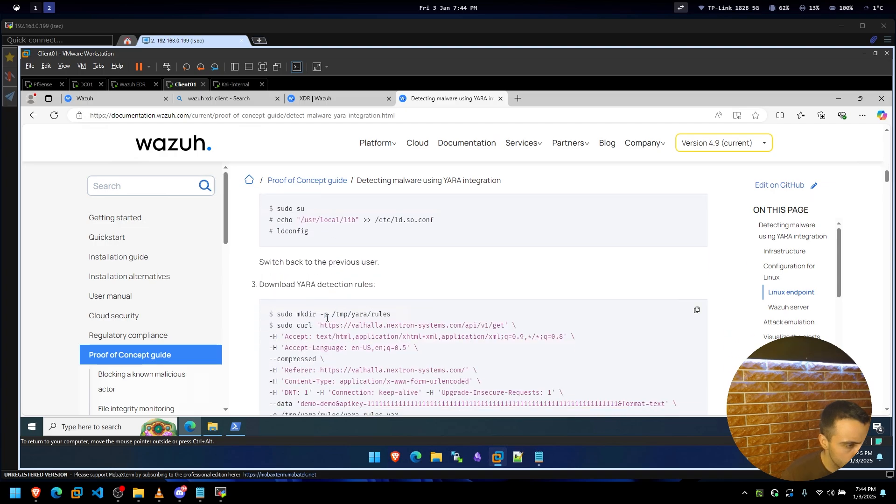
pyautogui.scroll(-2, 326, 317)
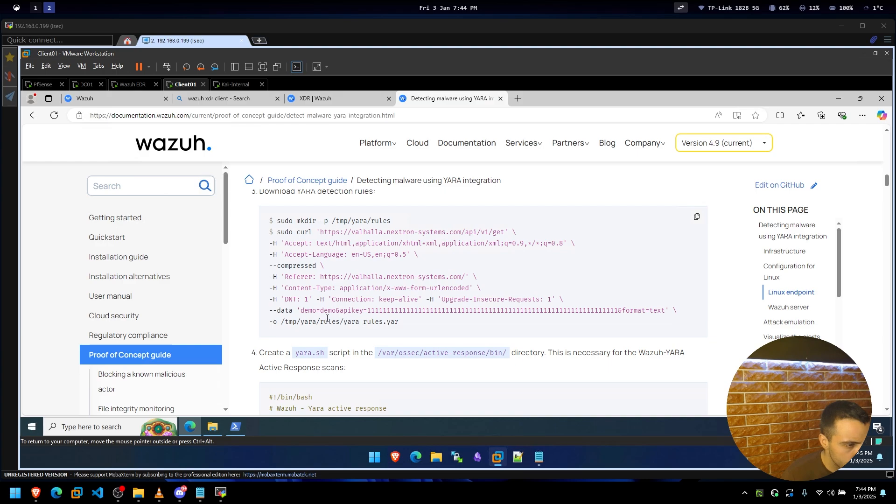
# Continue through the Linux Wazuh server steps to the 'Configuration for Windows' section.
pyautogui.scroll(1, 326, 319)
pyautogui.scroll(-3, 327, 321)
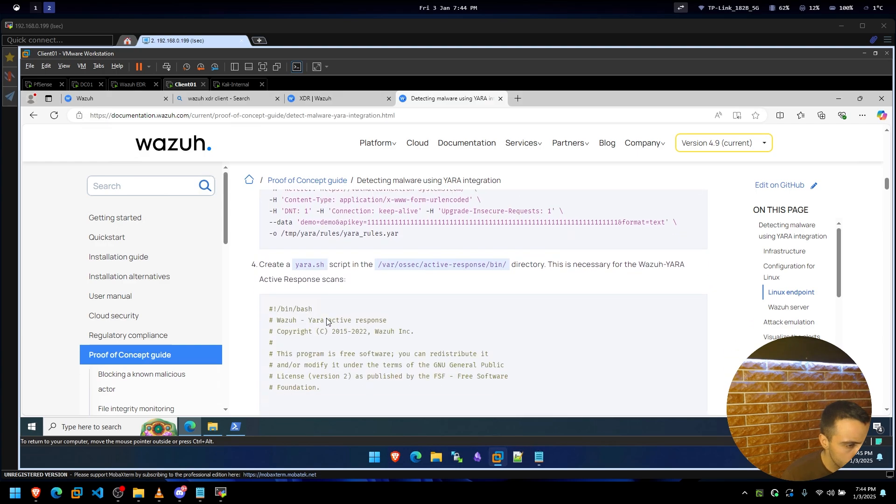
pyautogui.scroll(-7, 327, 318)
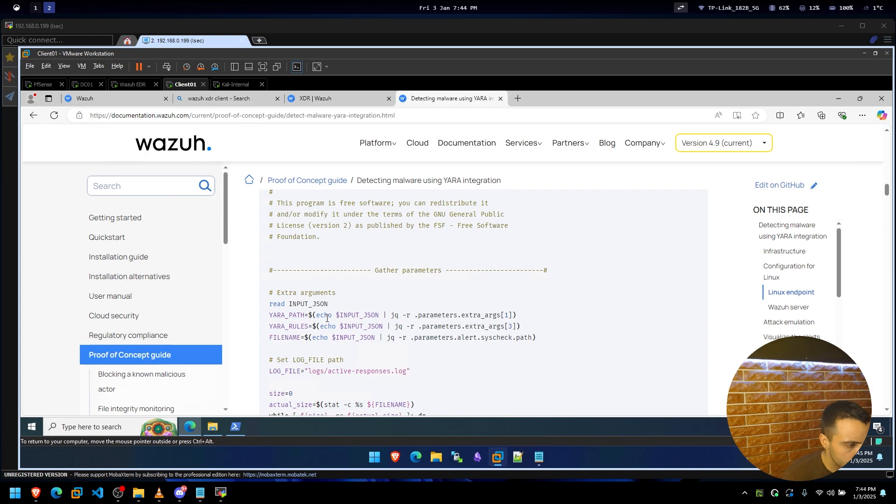
pyautogui.scroll(-10, 323, 322)
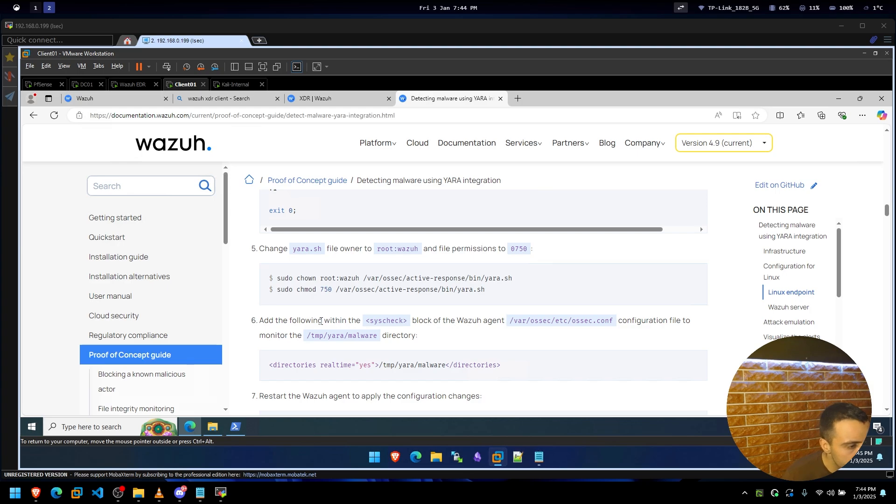
pyautogui.scroll(-1, 320, 321)
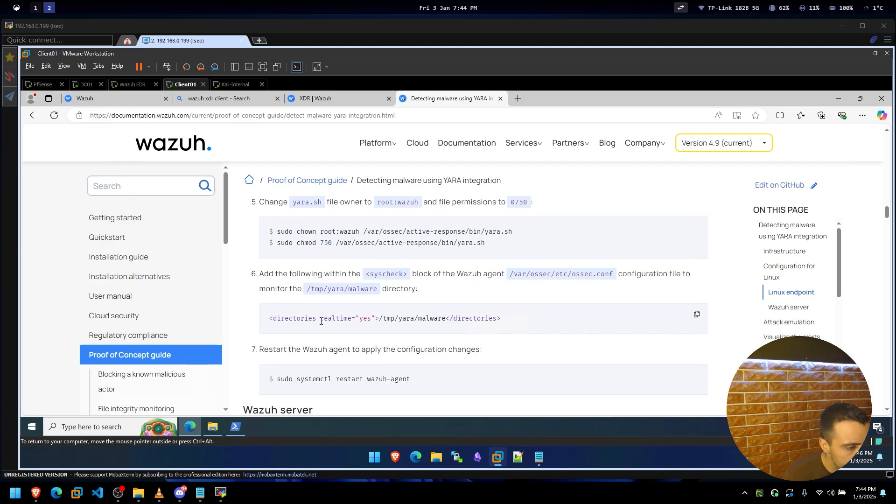
pyautogui.scroll(-4, 321, 322)
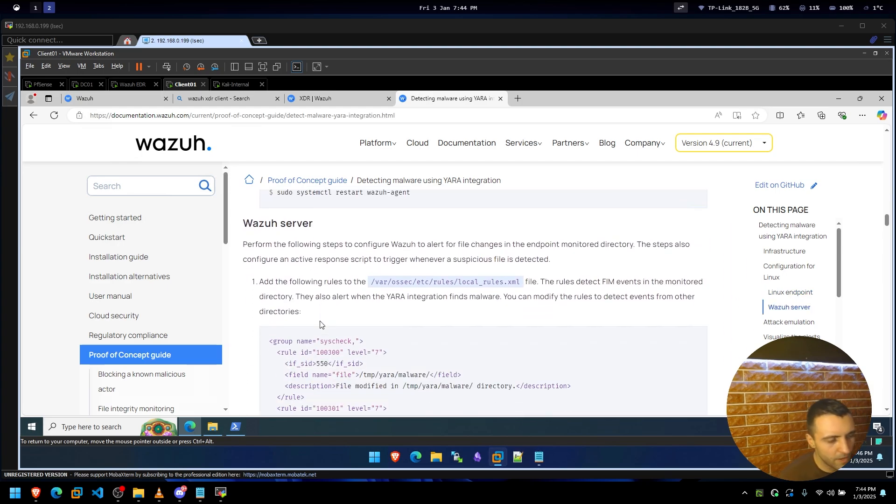
pyautogui.scroll(-5, 320, 324)
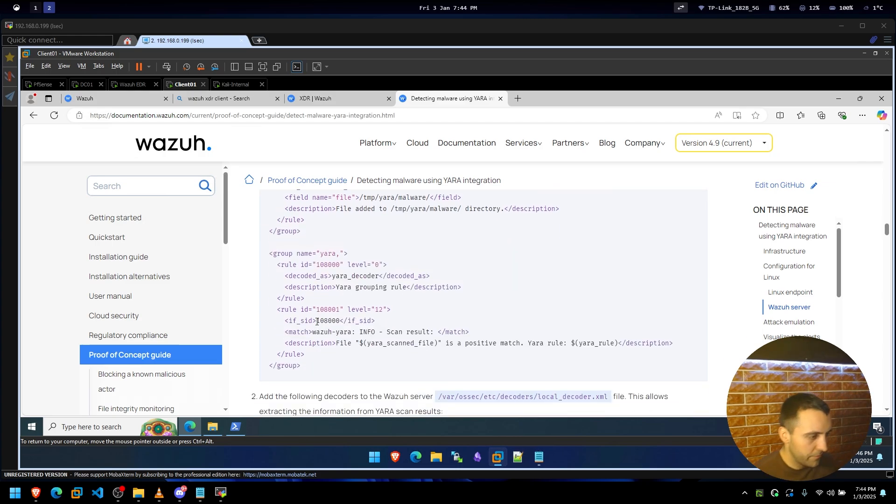
pyautogui.scroll(-6, 317, 321)
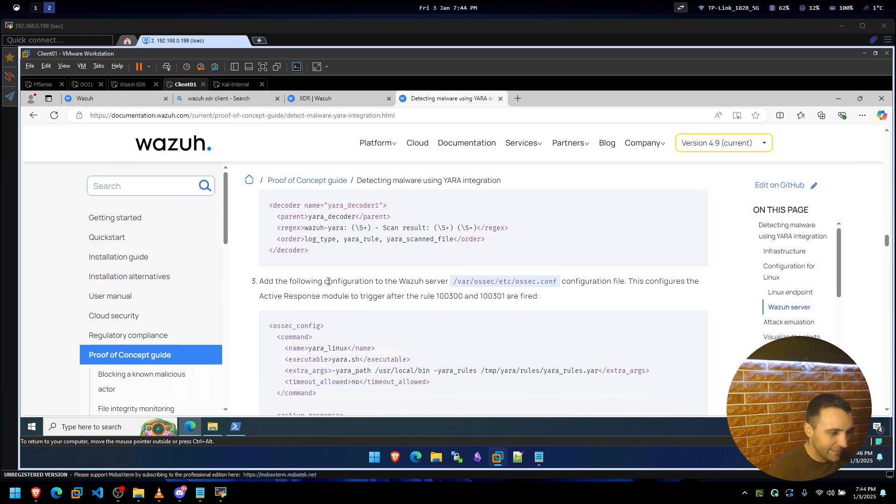
pyautogui.scroll(-5, 329, 282)
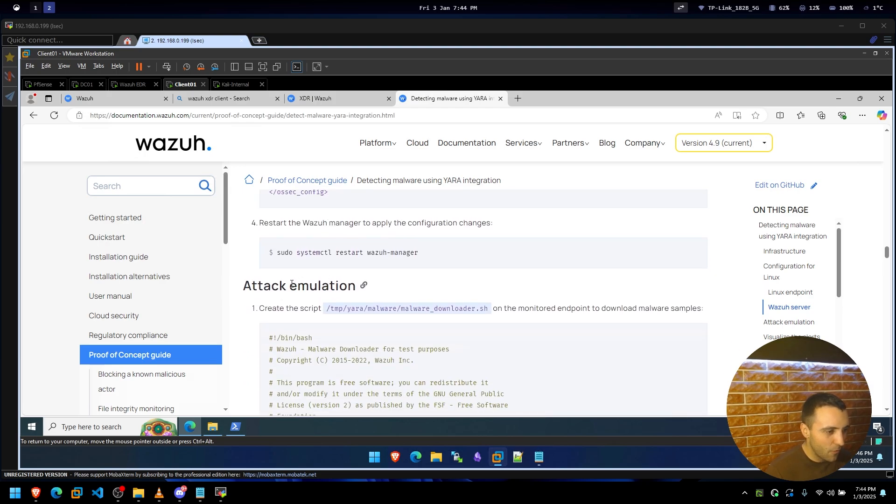
pyautogui.scroll(-3, 291, 283)
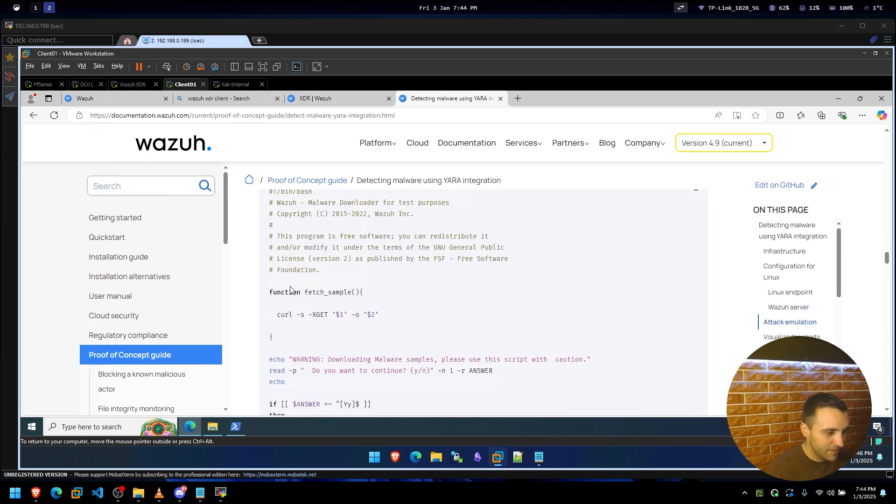
pyautogui.scroll(-10, 290, 289)
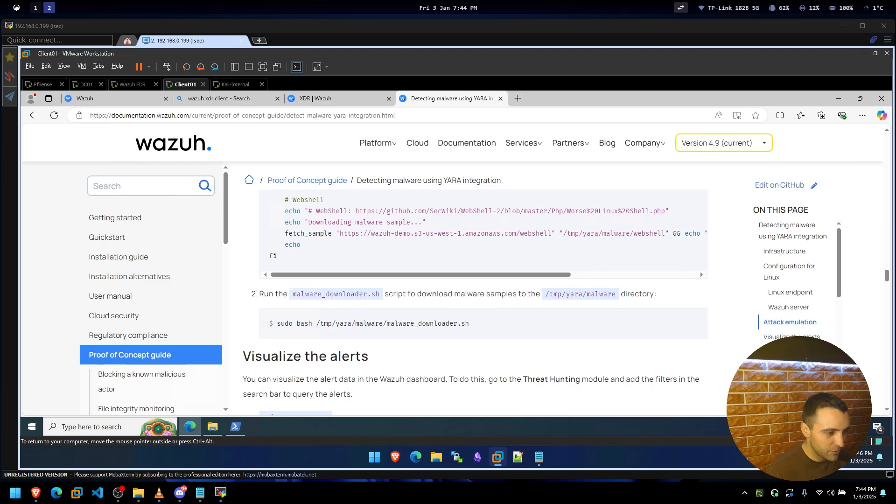
pyautogui.scroll(-2, 290, 287)
pyautogui.scroll(-4, 290, 289)
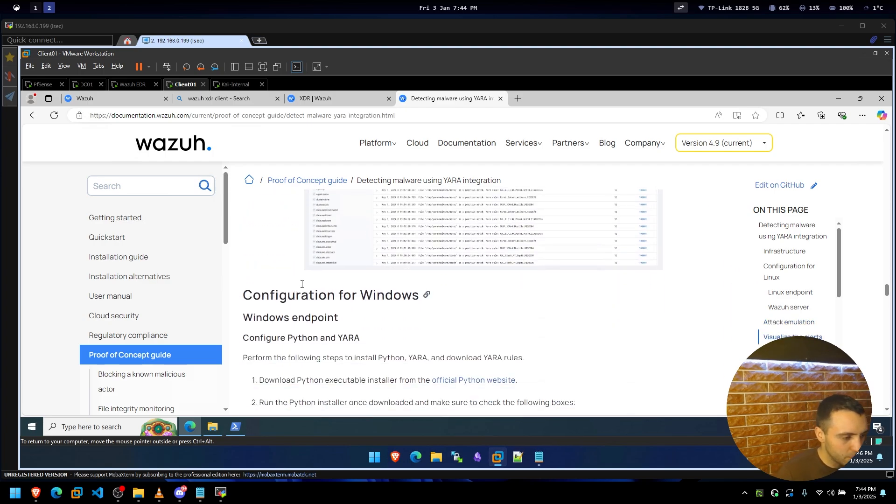
# Scroll deeper into the YARA guide's later sections, then back up slightly.
pyautogui.scroll(-5, 302, 284)
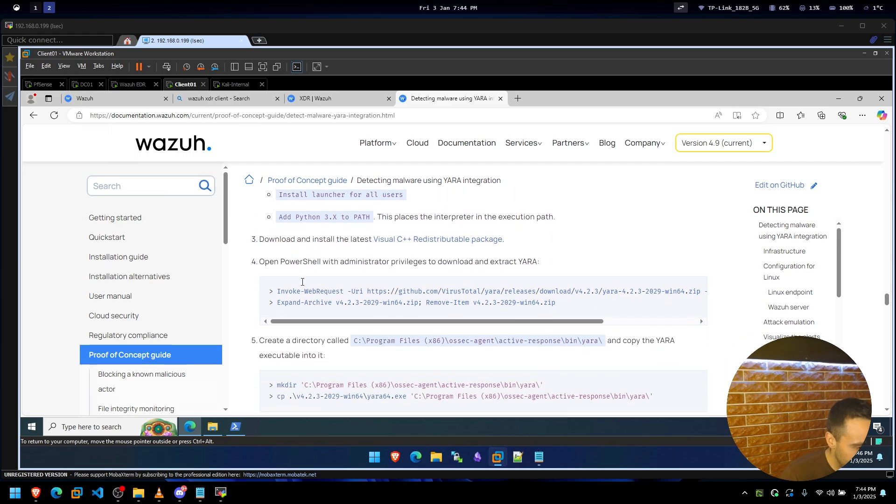
pyautogui.scroll(-2, 302, 282)
pyautogui.scroll(-12, 296, 284)
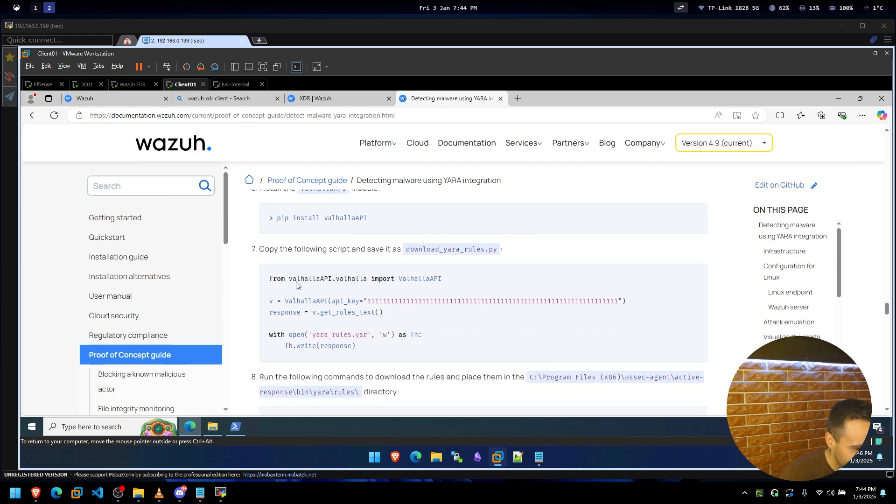
pyautogui.scroll(-7, 296, 285)
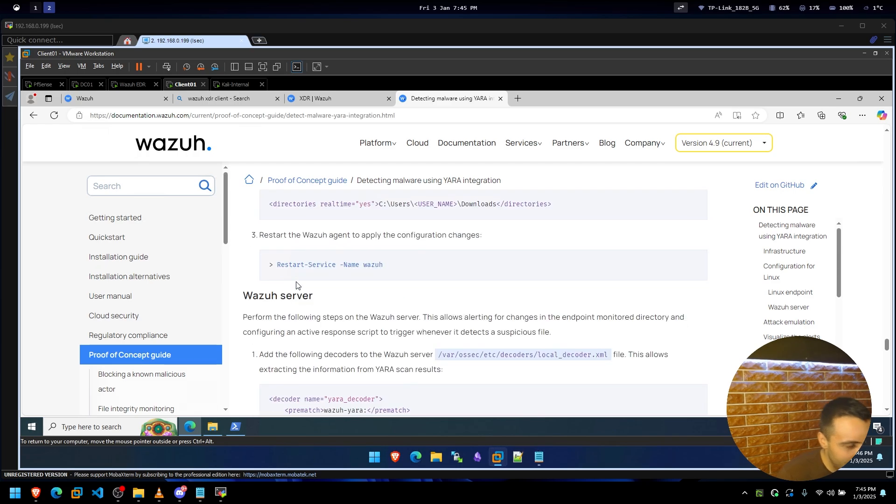
pyautogui.scroll(-9, 296, 284)
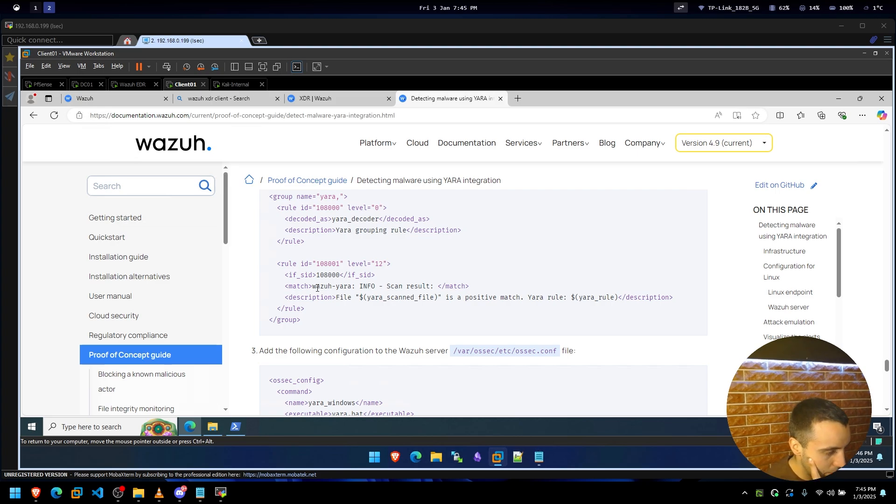
pyautogui.scroll(-15, 316, 299)
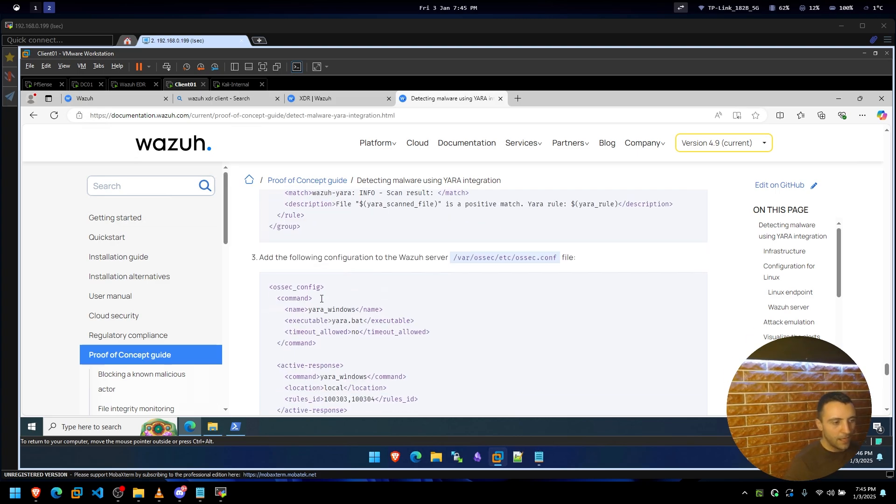
pyautogui.scroll(-5, 399, 347)
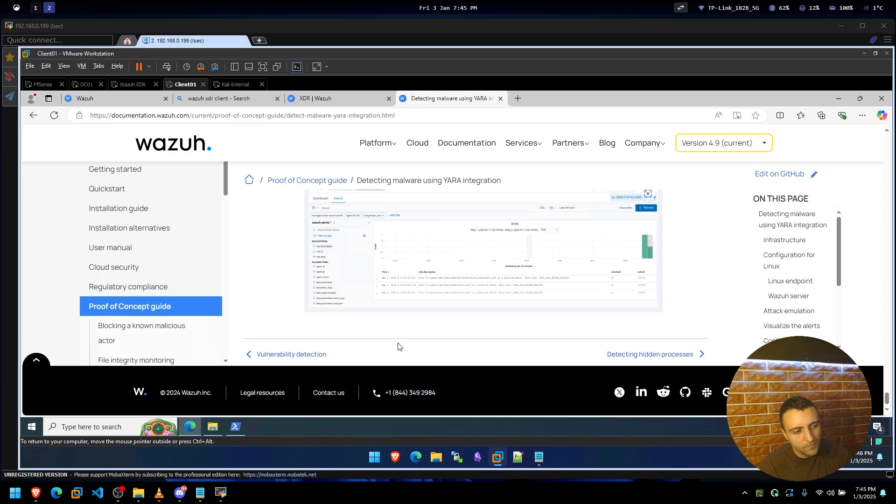
pyautogui.scroll(8, 409, 303)
pyautogui.scroll(8, 411, 304)
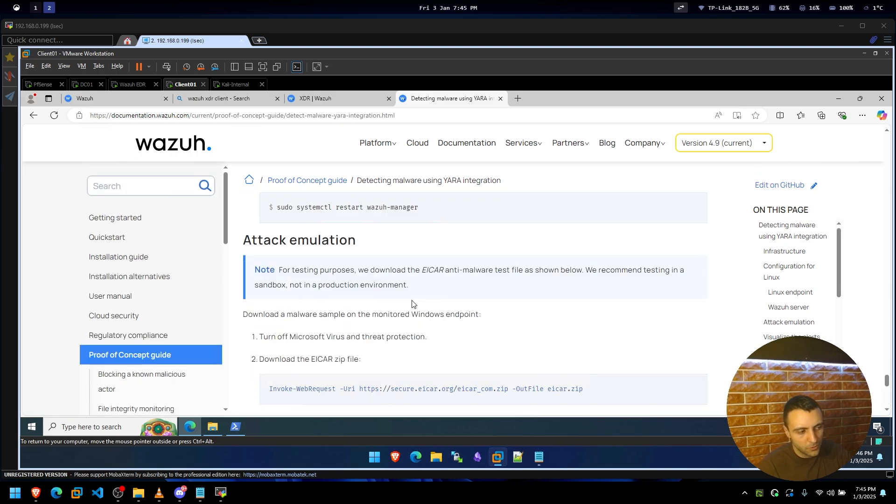
pyautogui.scroll(3, 412, 303)
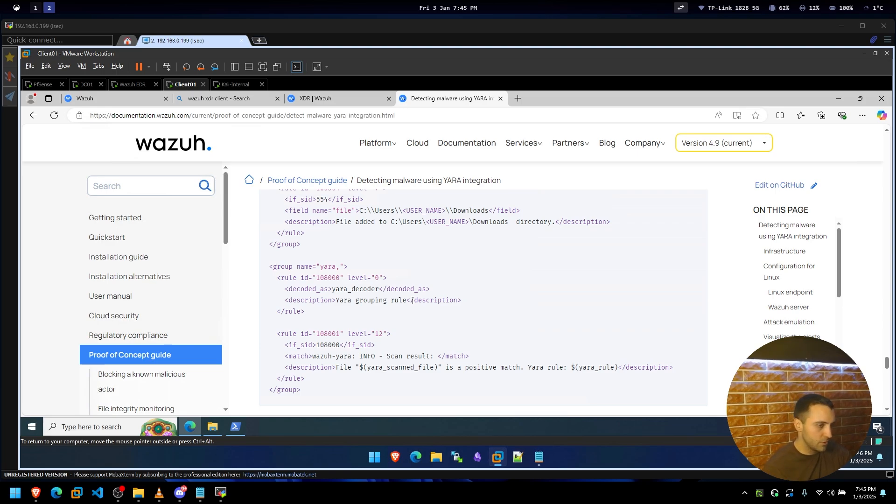
# Scroll back up the YARA guide to the Linux Wazuh server decoder configuration.
pyautogui.scroll(-3, 392, 279)
pyautogui.scroll(10, 396, 279)
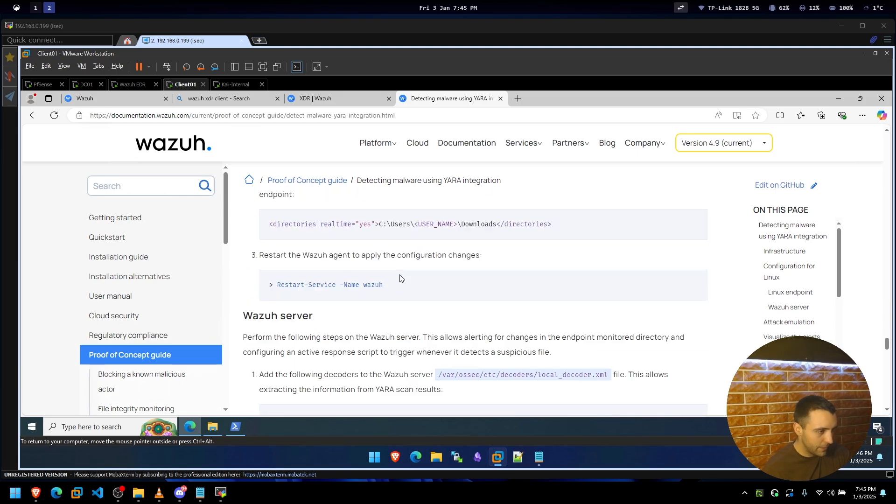
pyautogui.scroll(10, 400, 279)
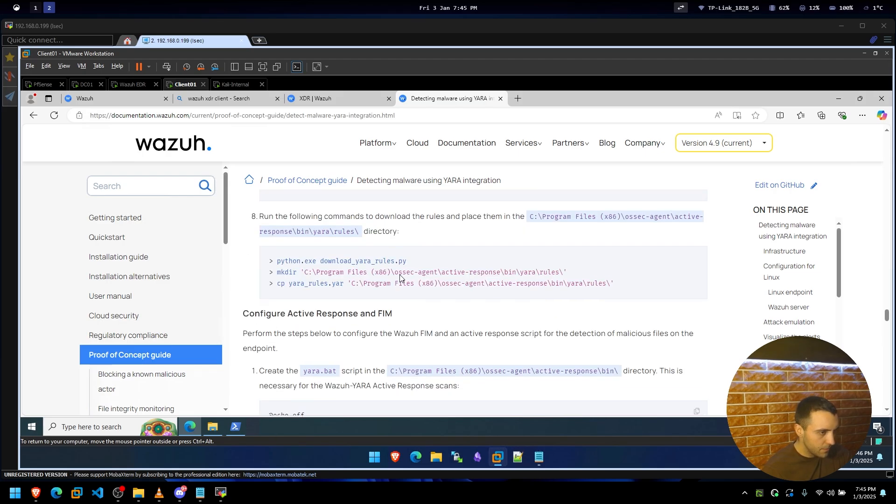
pyautogui.scroll(5, 400, 278)
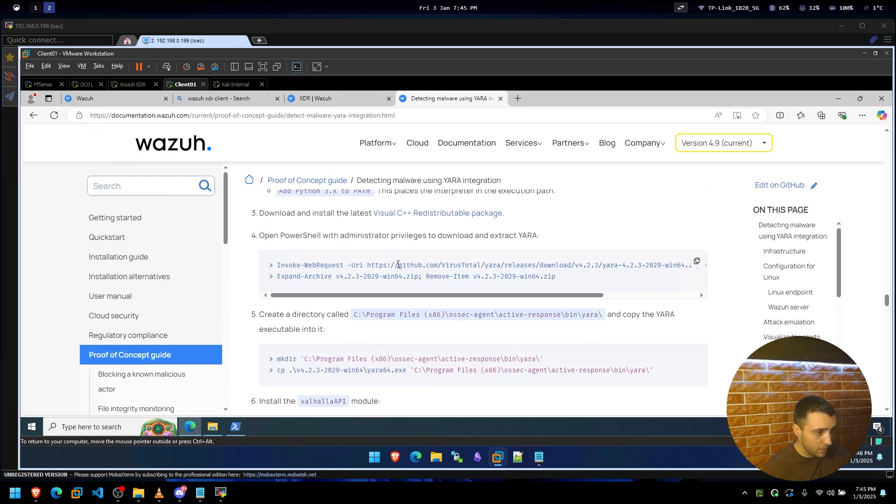
pyautogui.scroll(6, 398, 276)
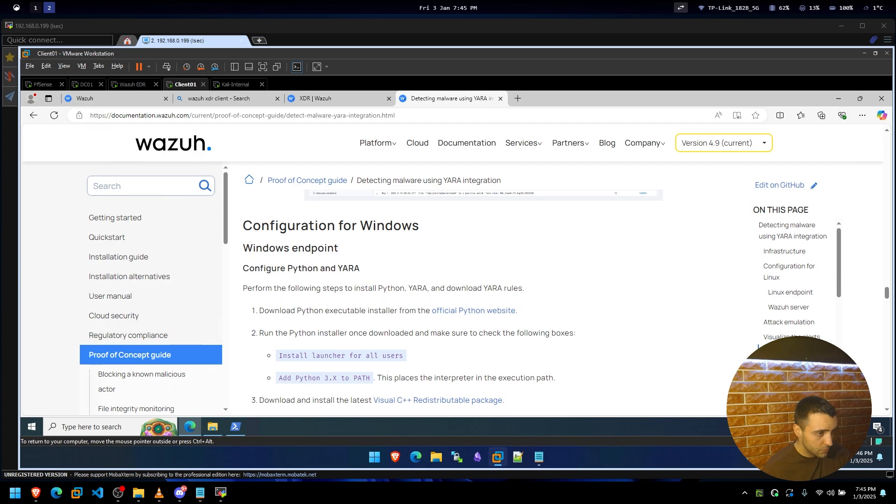
pyautogui.scroll(-15, 395, 277)
pyautogui.scroll(3, 394, 278)
pyautogui.scroll(10, 395, 279)
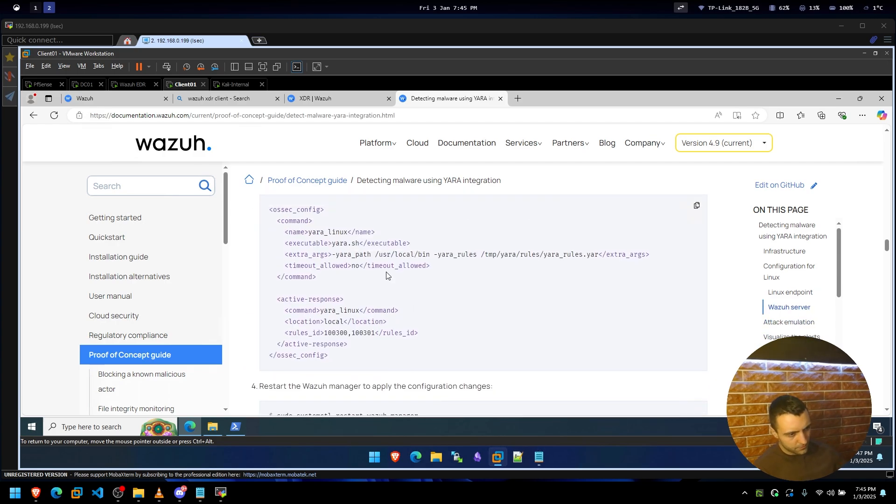
pyautogui.scroll(4, 384, 258)
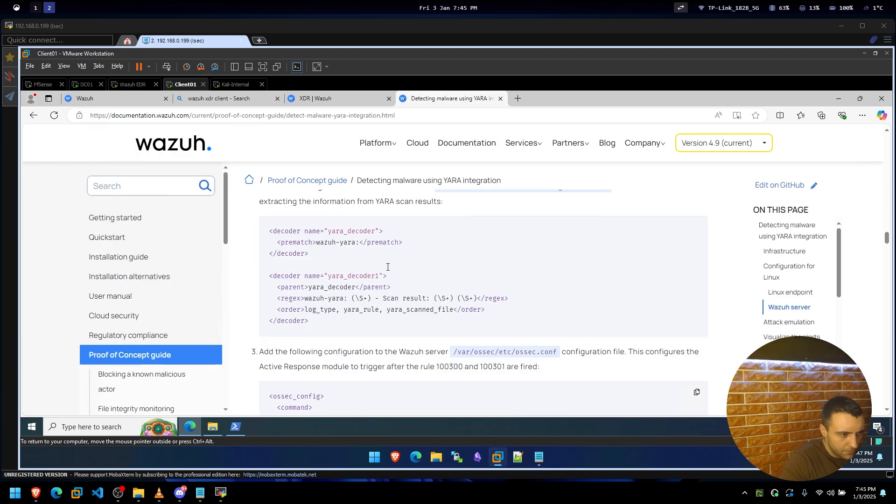
# Return to the documentation index and open the 'Monitoring execution of malicious commands' guide, reading its endpoint steps.
pyautogui.hotkey('alt', 'Left')
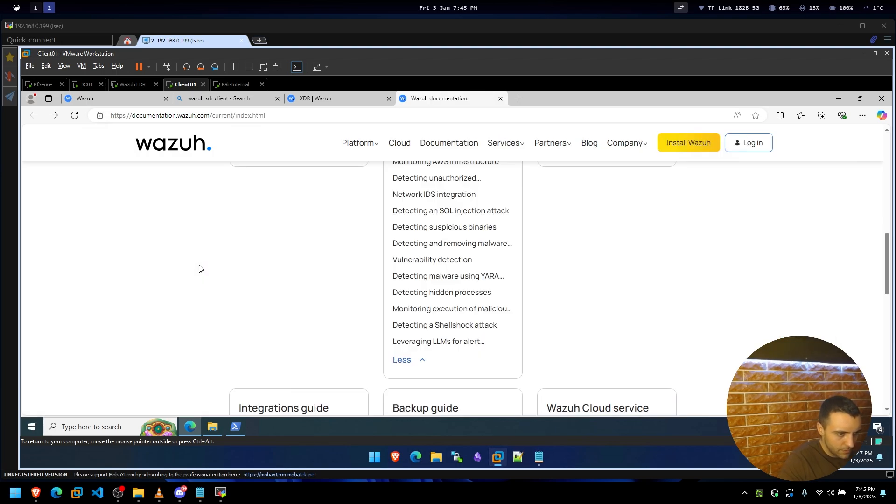
pyautogui.click(484, 313)
pyautogui.scroll(-3, 456, 315)
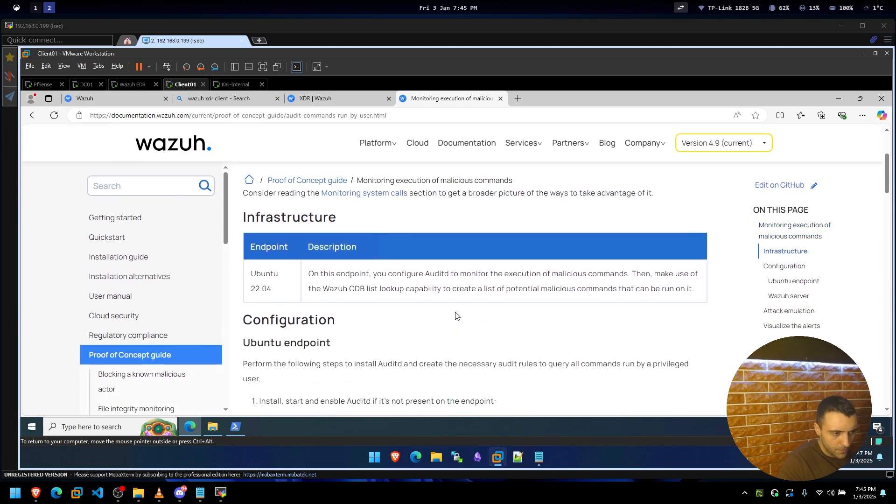
pyautogui.scroll(-3, 455, 315)
pyautogui.scroll(-1, 456, 316)
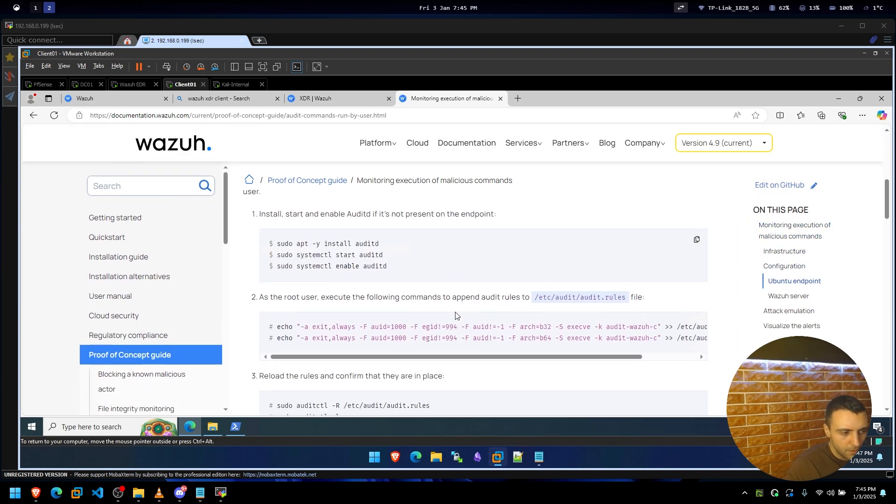
pyautogui.scroll(-5, 456, 316)
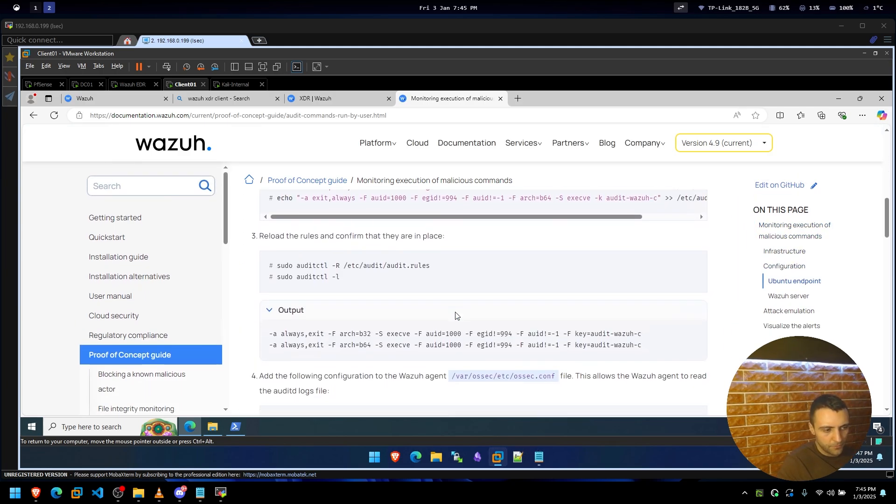
pyautogui.scroll(-3, 455, 315)
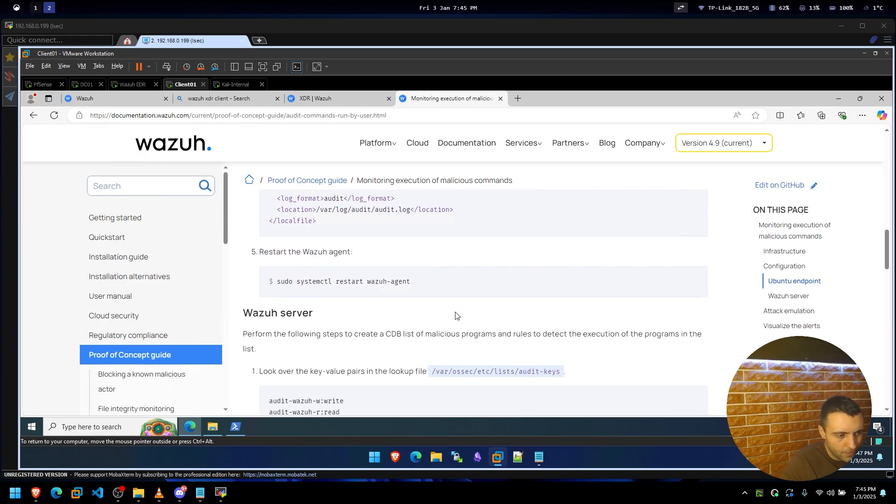
pyautogui.scroll(-4, 460, 324)
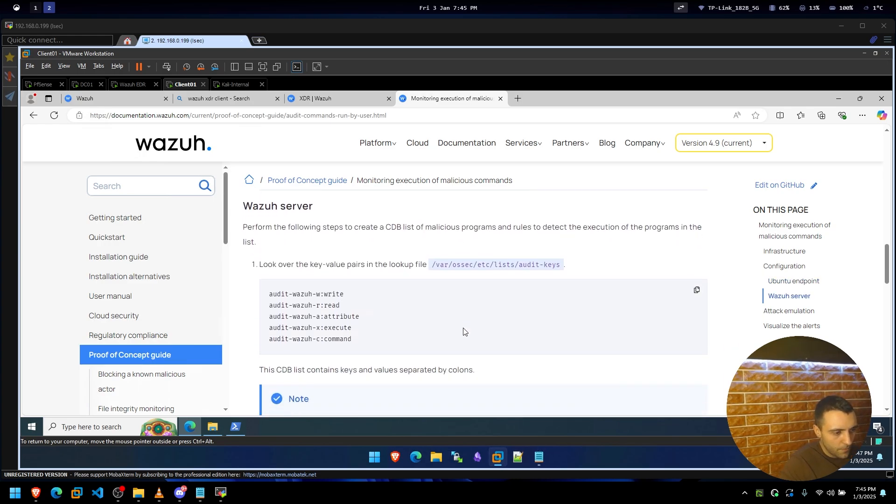
pyautogui.scroll(-5, 463, 331)
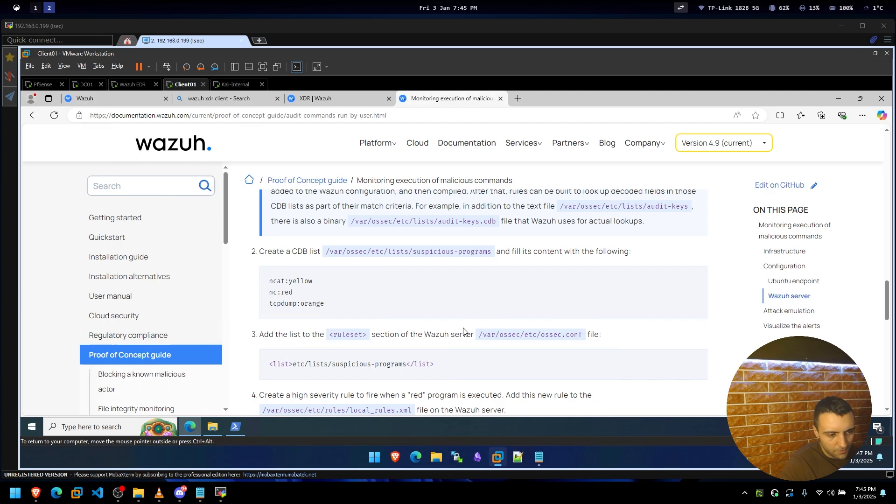
pyautogui.scroll(-1, 464, 331)
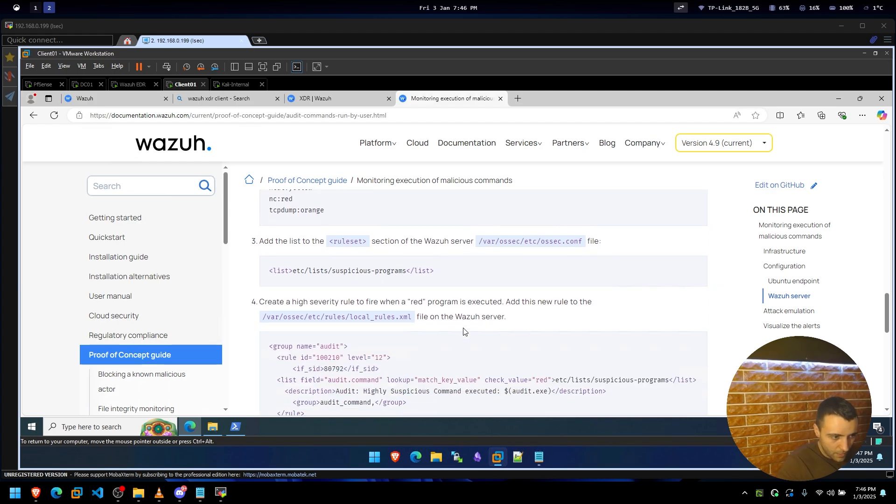
pyautogui.scroll(-2, 463, 331)
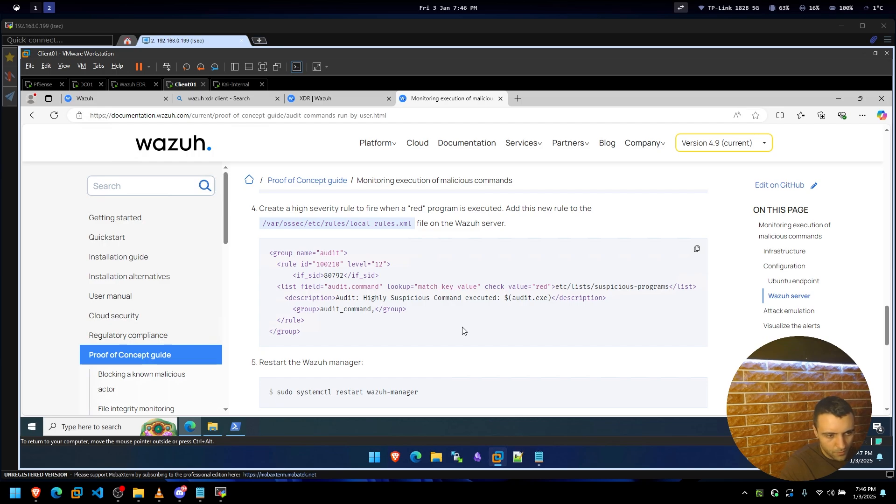
pyautogui.scroll(-6, 463, 330)
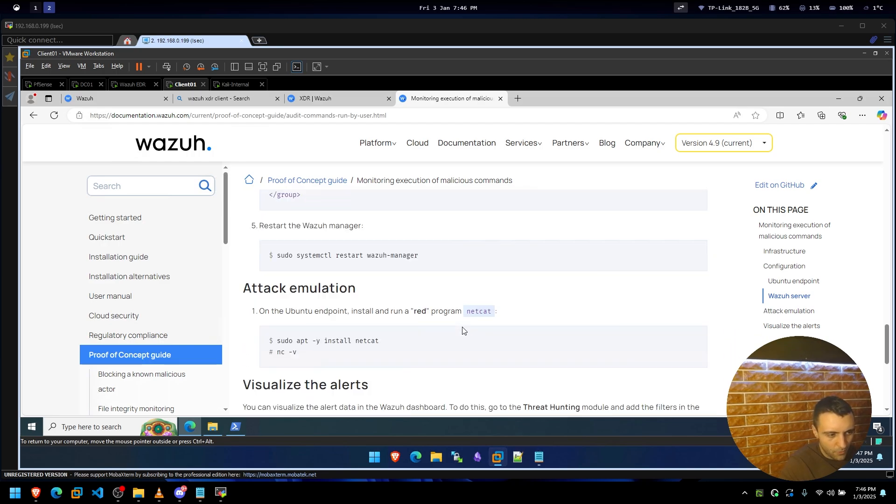
# Highlight the install command and 'nc -v' text, then settle on the Wazuh server rule configuration.
pyautogui.scroll(2, 463, 332)
pyautogui.moveTo(325, 293); pyautogui.dragTo(360, 293)
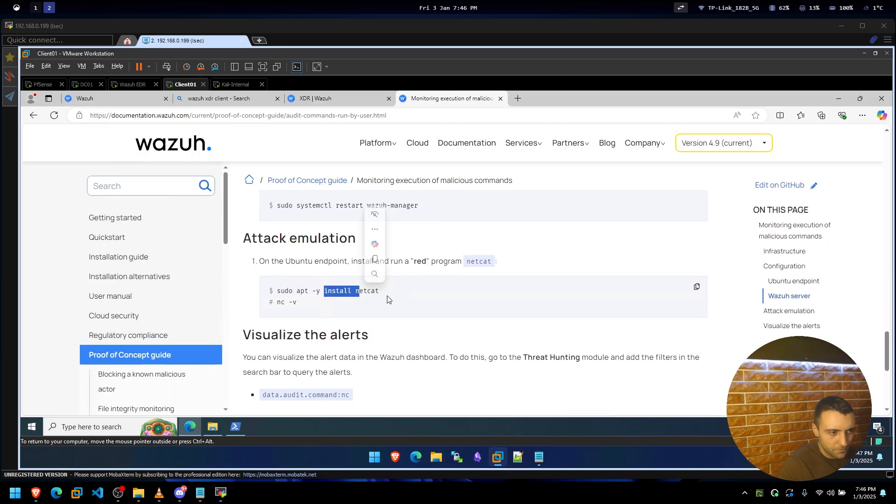
pyautogui.click(383, 299)
pyautogui.moveTo(279, 304); pyautogui.dragTo(340, 307)
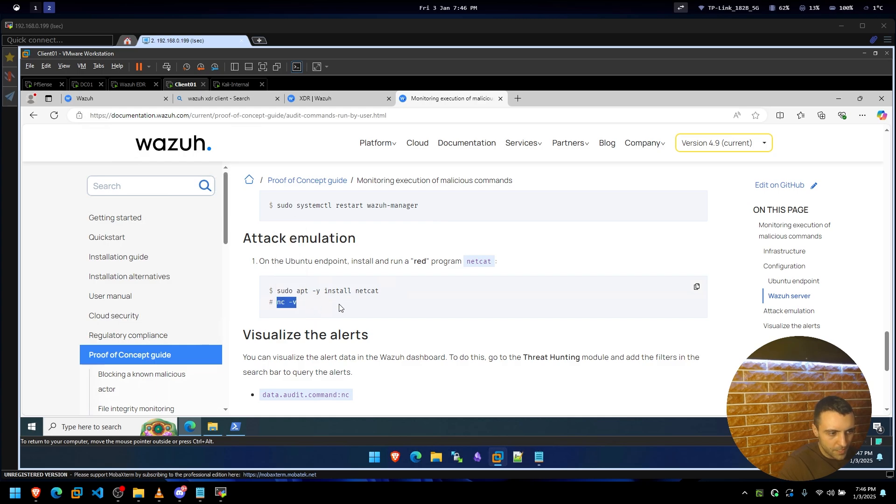
pyautogui.click(341, 307)
pyautogui.scroll(-6, 342, 307)
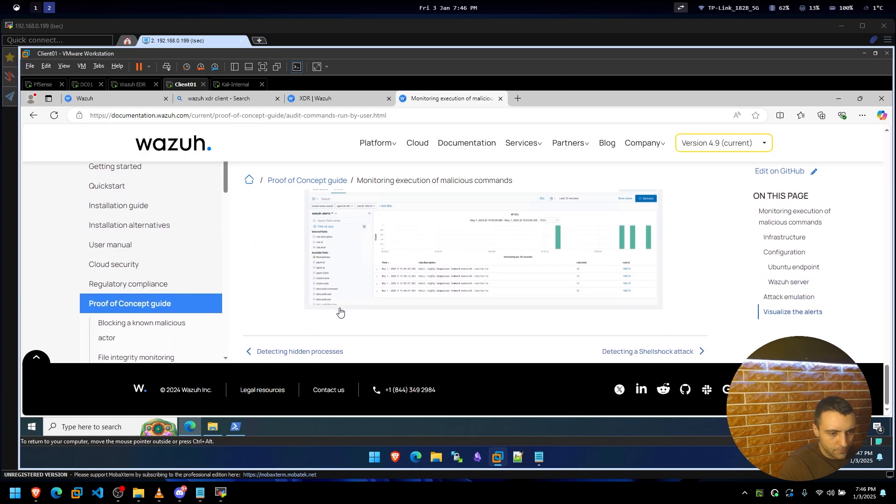
pyautogui.scroll(8, 342, 308)
pyautogui.scroll(4, 341, 308)
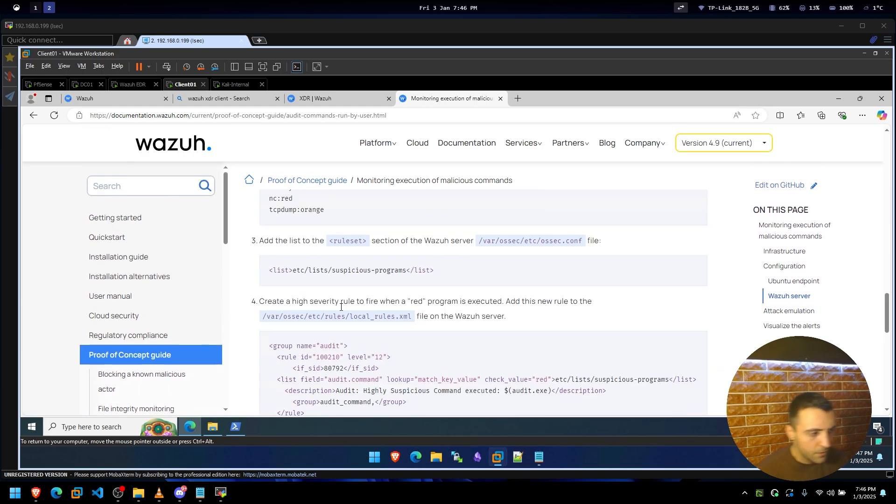